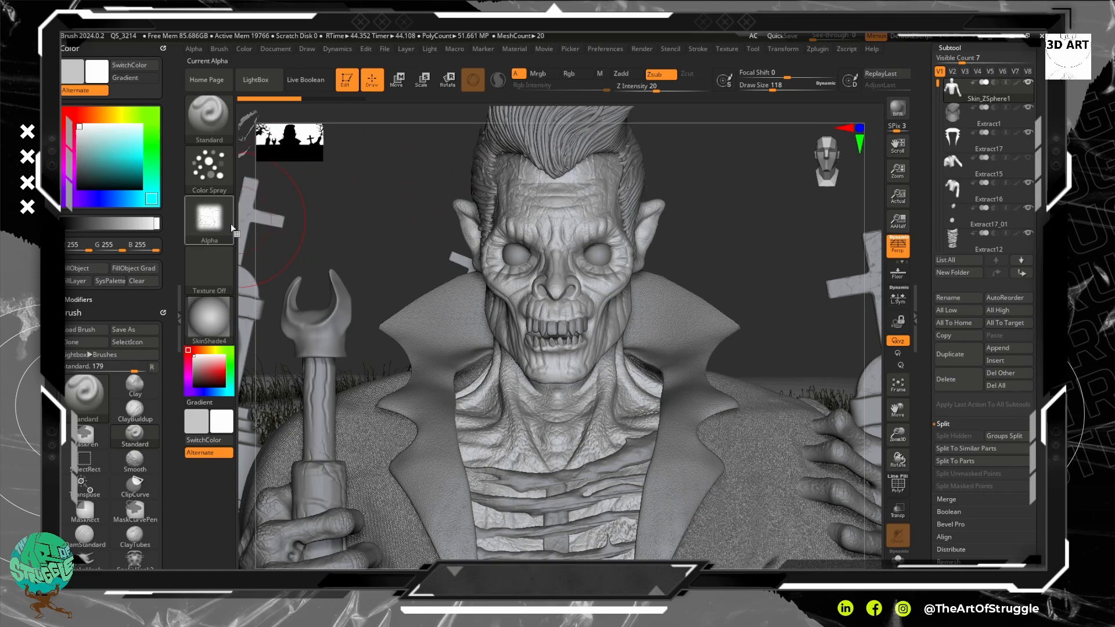
Give the Standard brush Alpha 07 and select SkinShade4 as the material.
click(220, 231)
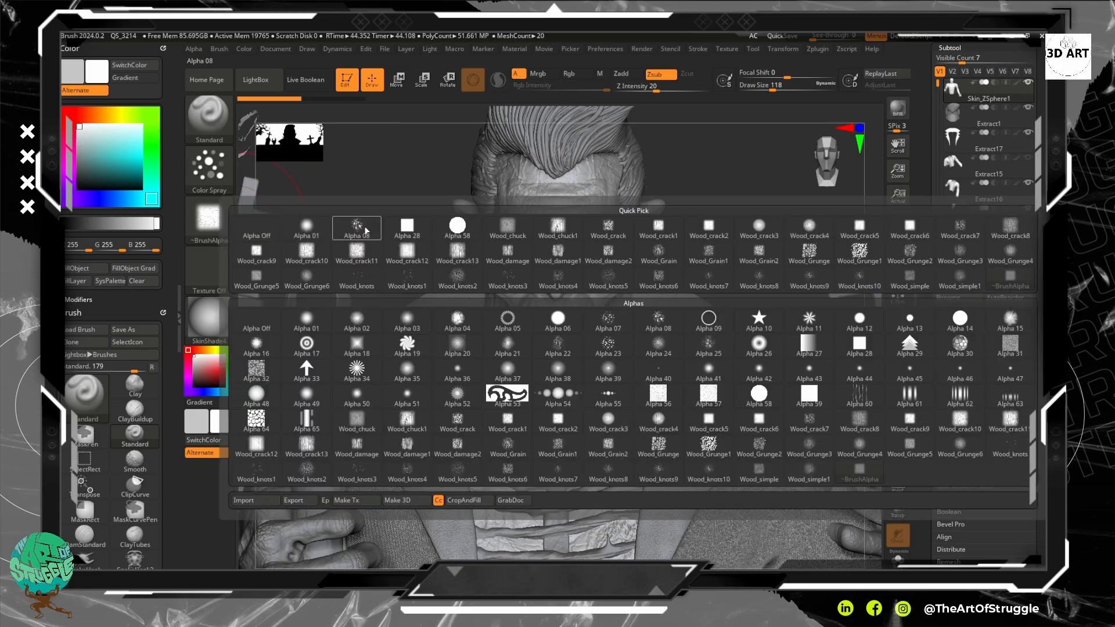
mouse_move(366, 230)
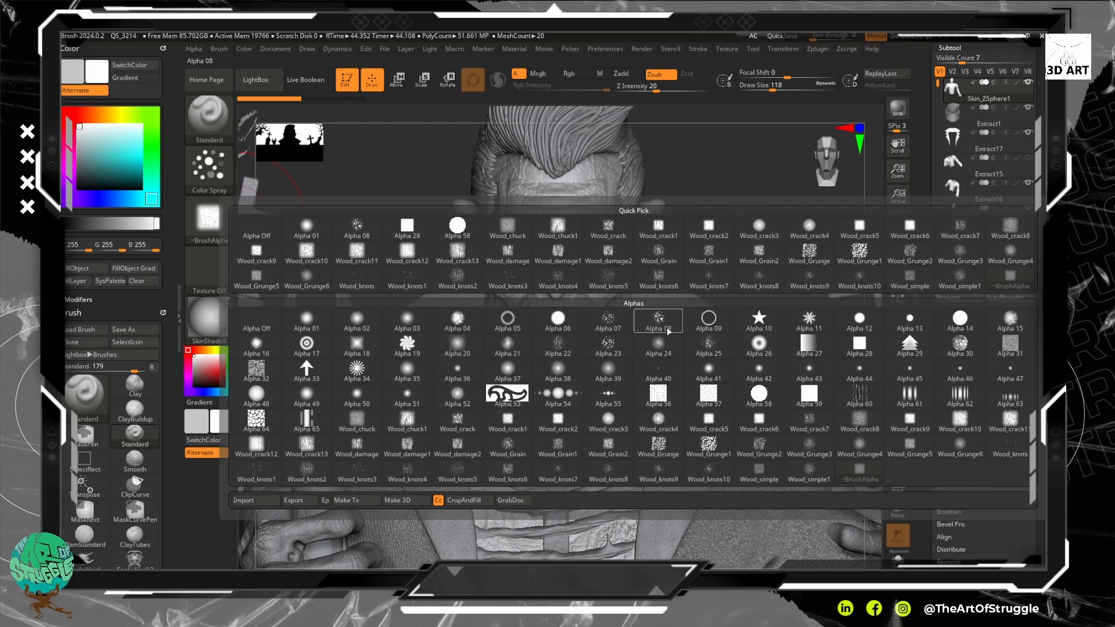
click(612, 328)
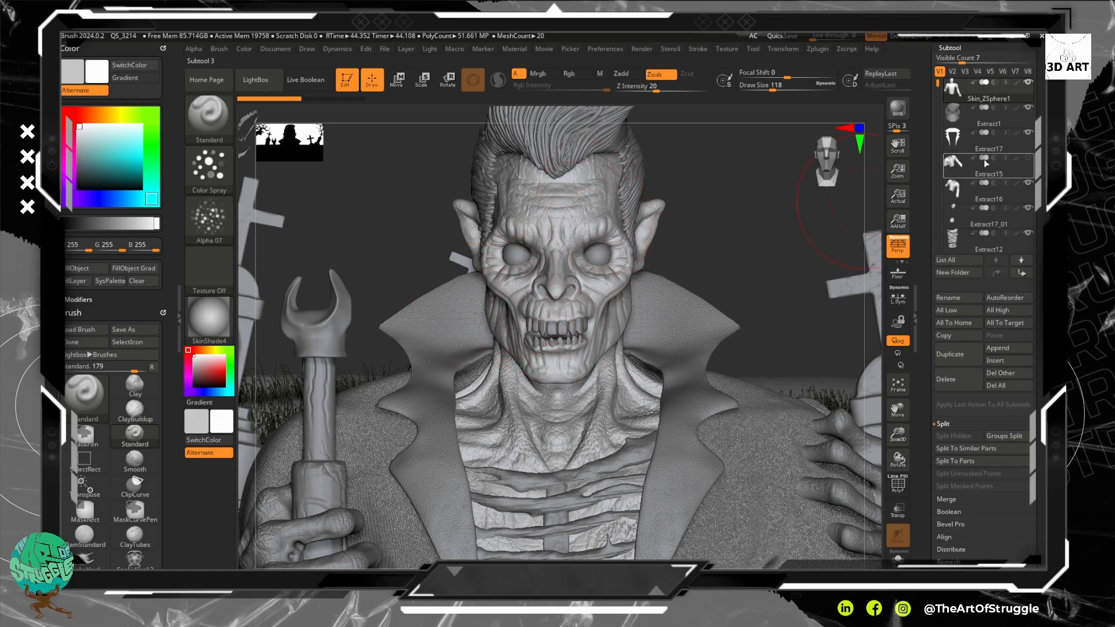
mouse_move(977, 171)
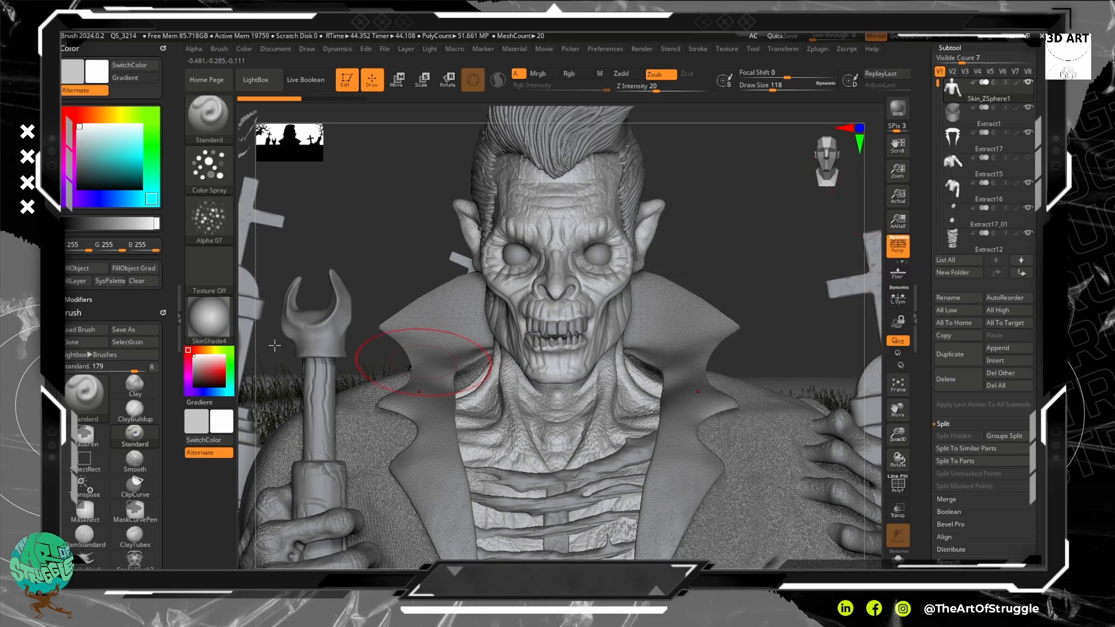
click(208, 318)
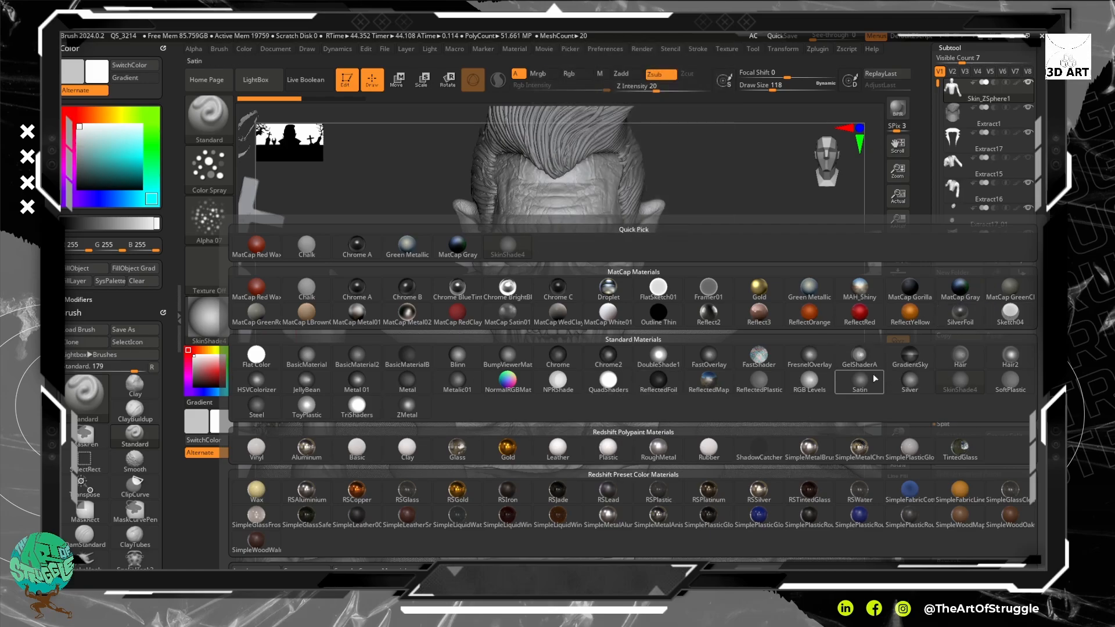
click(952, 391)
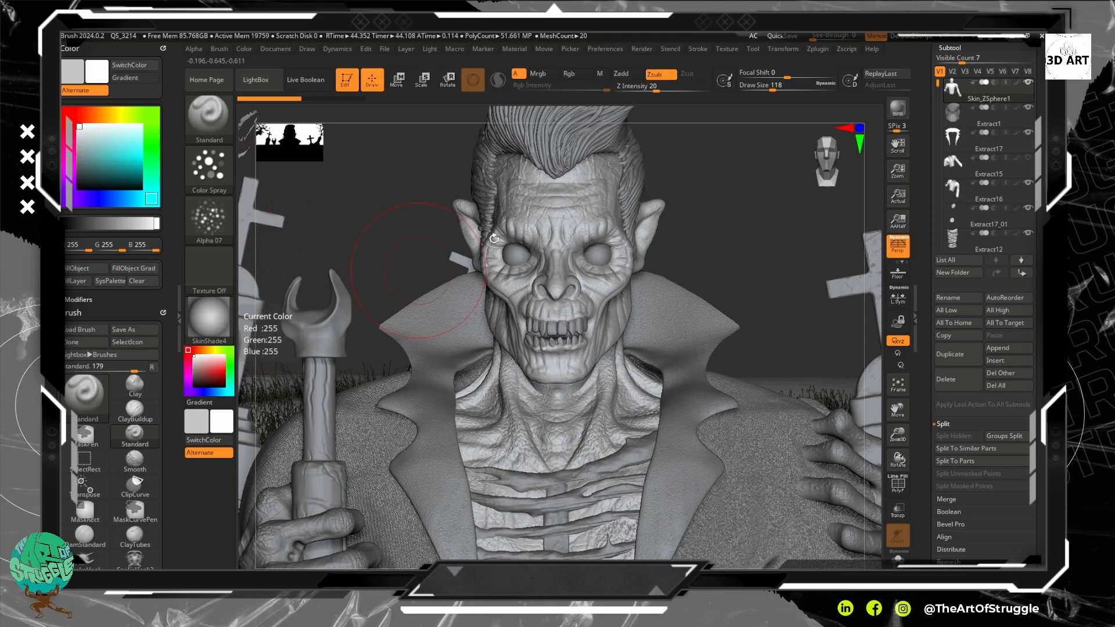
Enable polypainting on the Skin_ZSphere1 subtool and set the brush to Rgb only, with Zsub off.
key(ctrl)
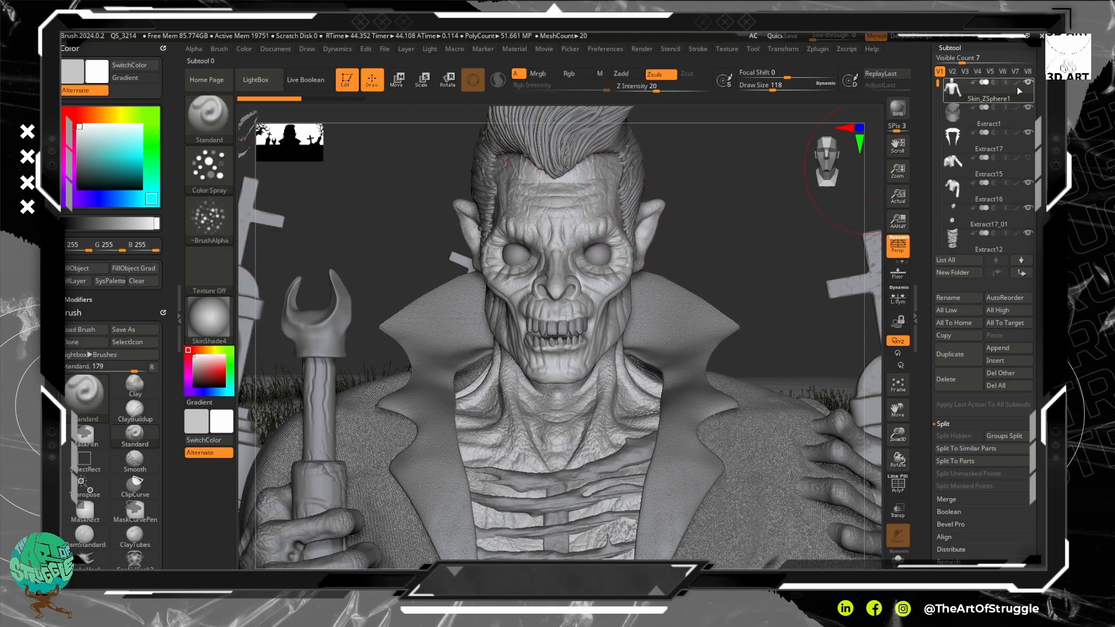
click(1017, 83)
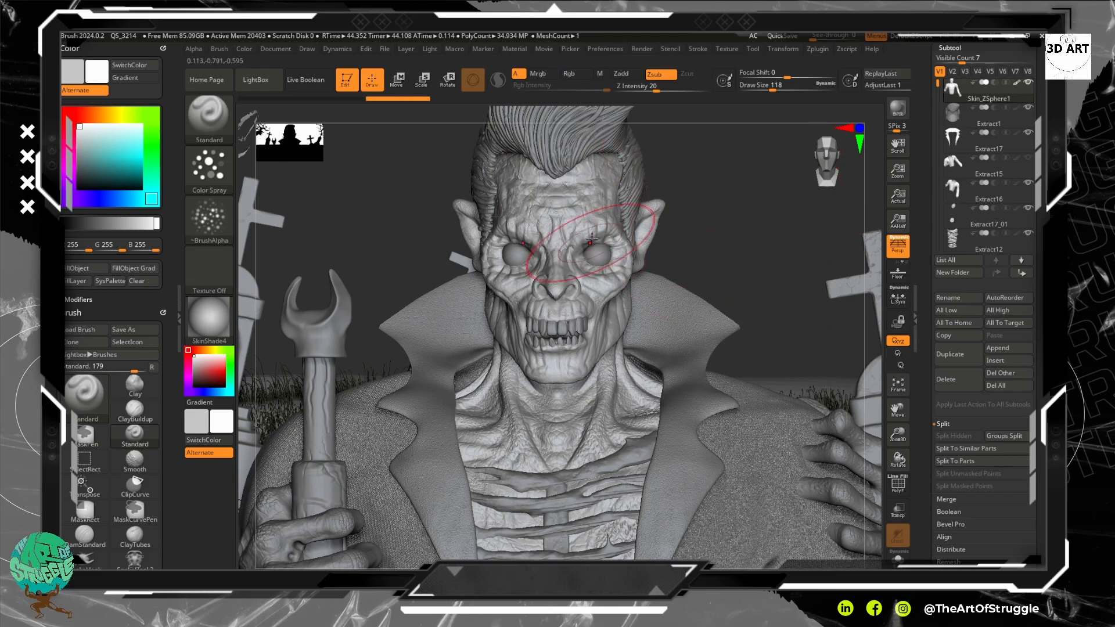
key(ctrl)
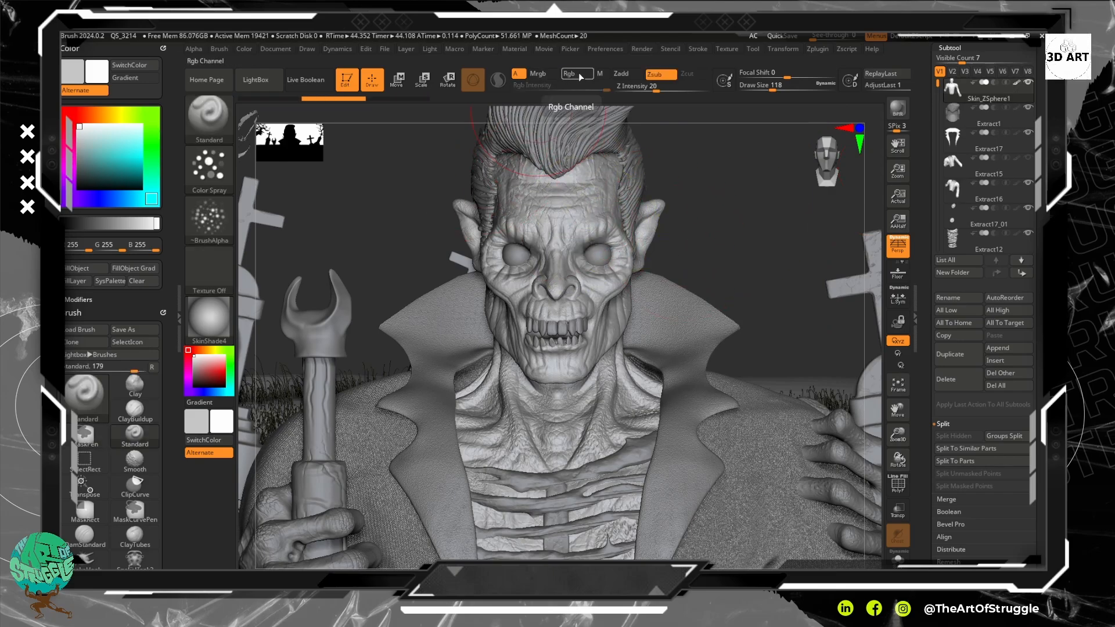
click(653, 74)
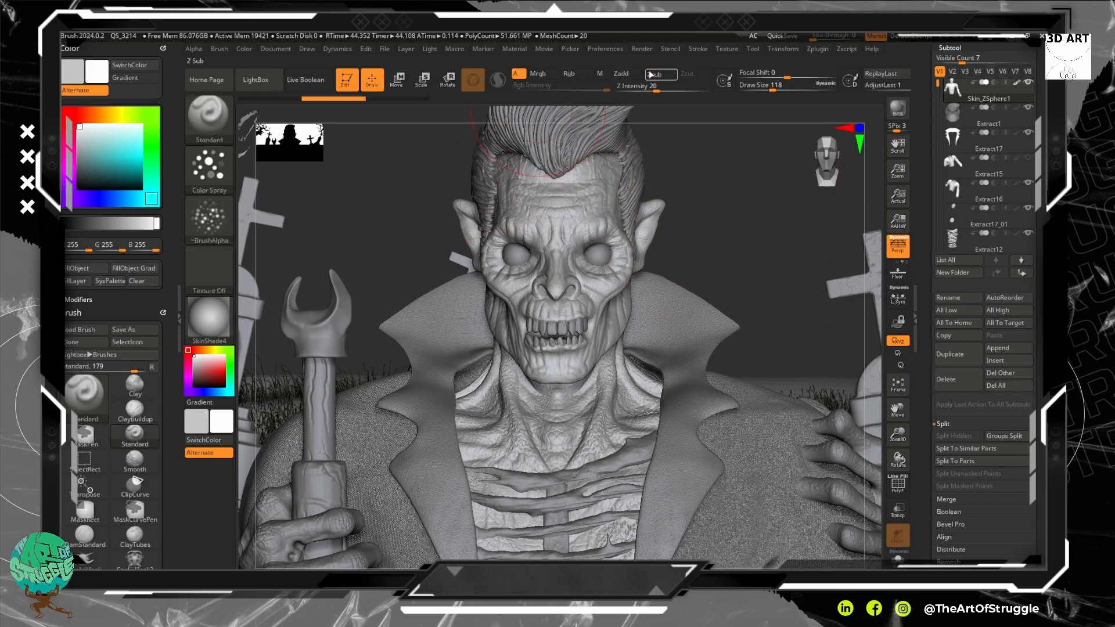
click(569, 74)
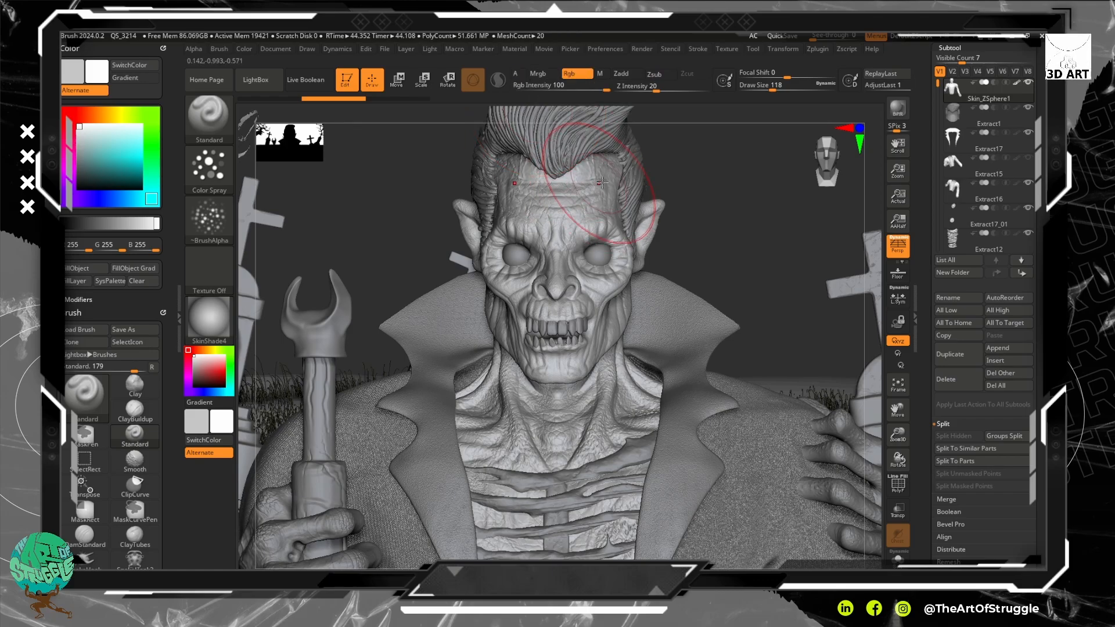
Try spraying white paint over the face, and reduce the draw size to 30.
mouse_move(598, 202)
mouse_down()
mouse_move(579, 227)
mouse_move(606, 287)
mouse_move(589, 244)
mouse_up()
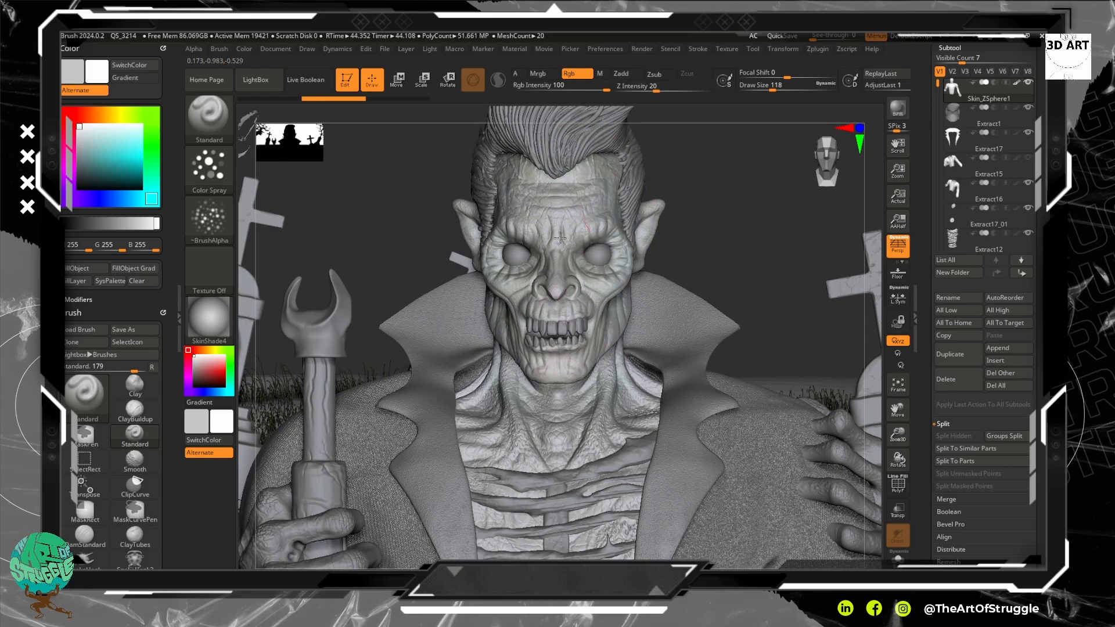
key(ctrl)
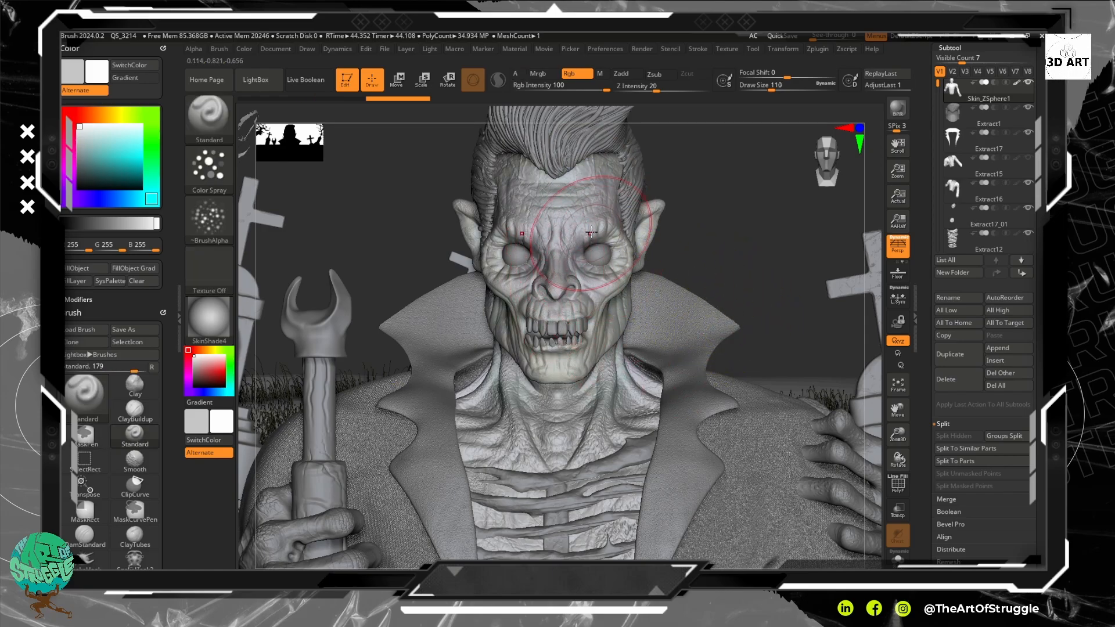
key(bracketleft)
key(bracketleft)
key(bracketleft)
key(bracketleft)
key(bracketleft)
key(bracketleft)
key(bracketleft)
key(bracketleft)
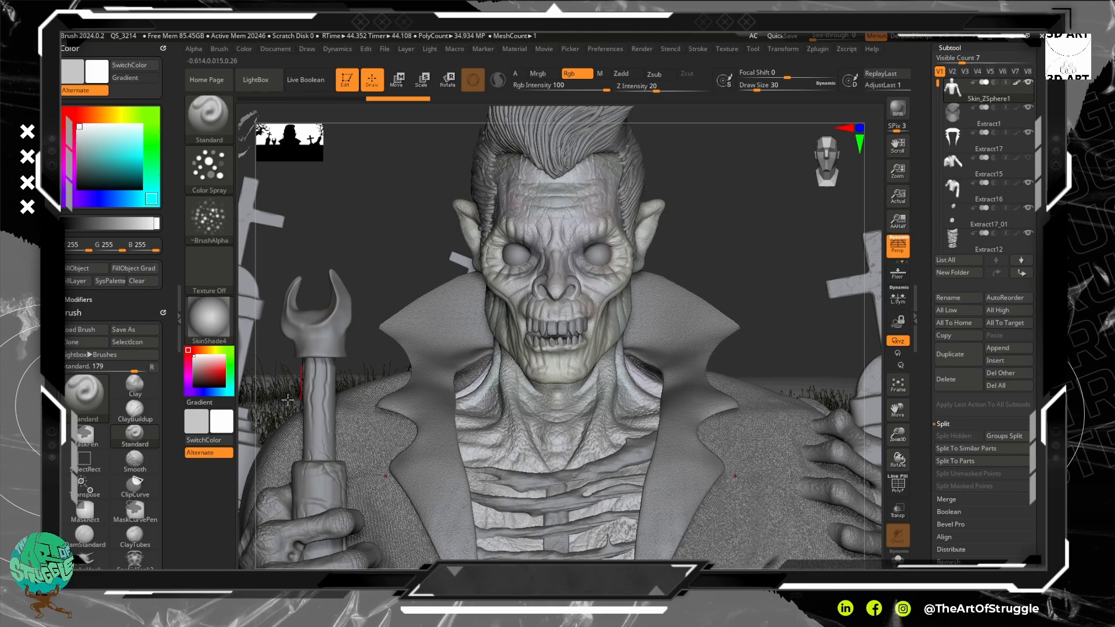
Revert the history to before the white face paint and re-enable polypainting on Skin_ZSphere1.
key(ctrl)
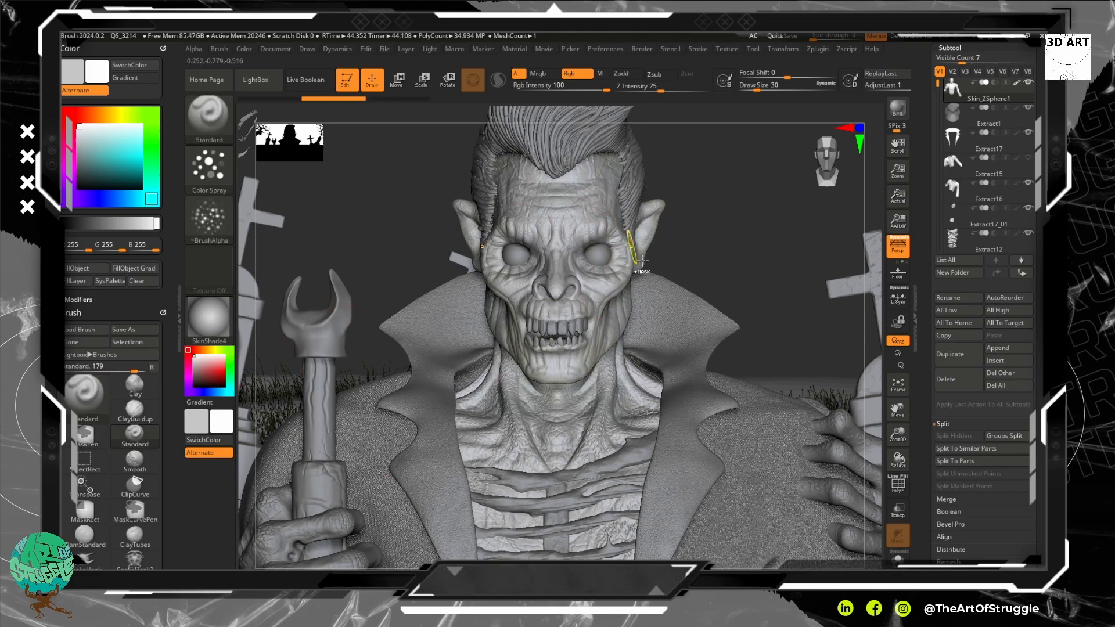
click(268, 99)
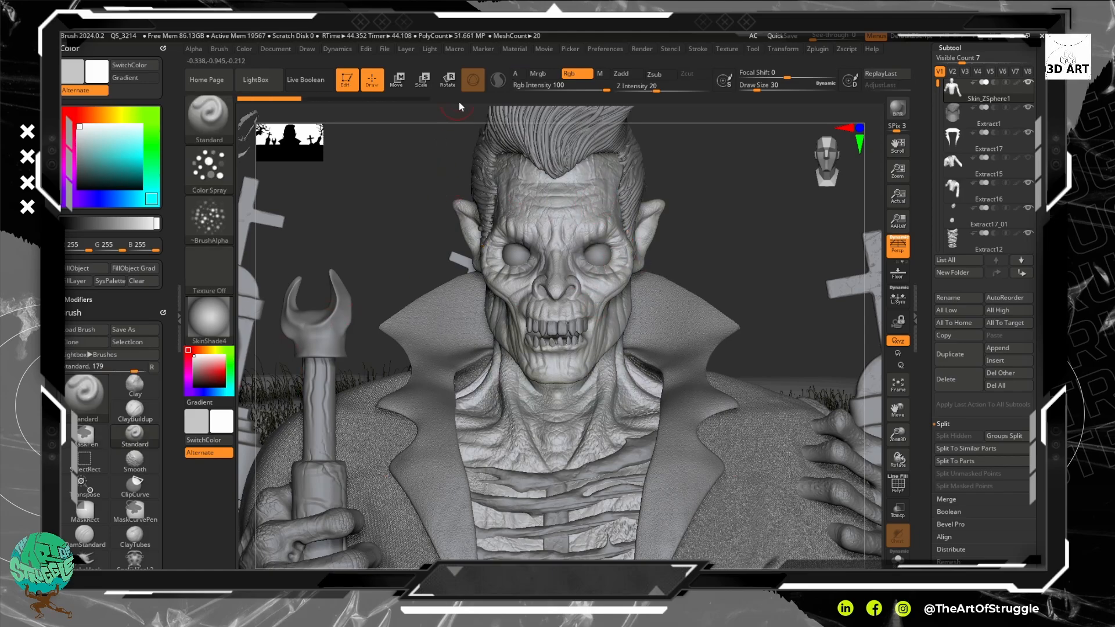
click(1013, 84)
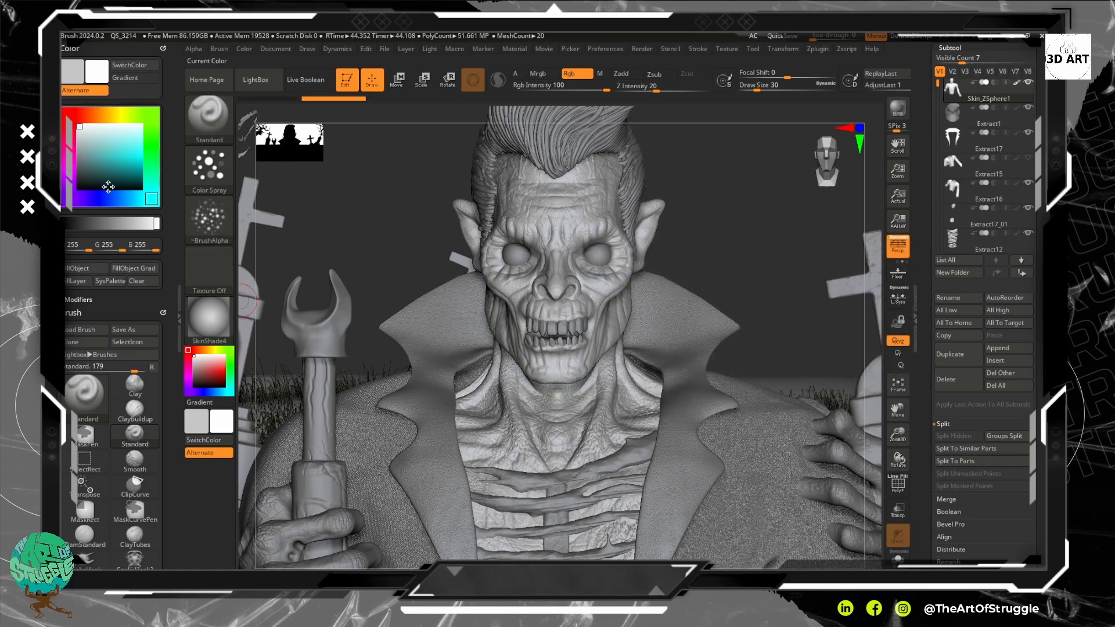
Dock the Color palette in the tray and pick a muted teal, R 91, G 154, B 154.
click(249, 50)
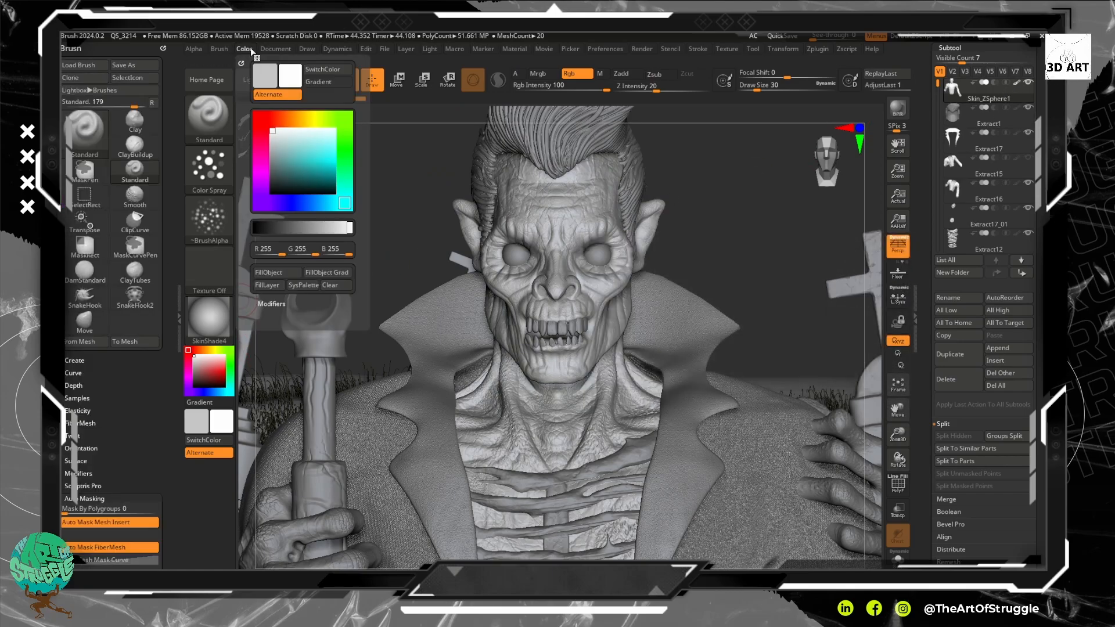
drag(241, 64, 189, 63)
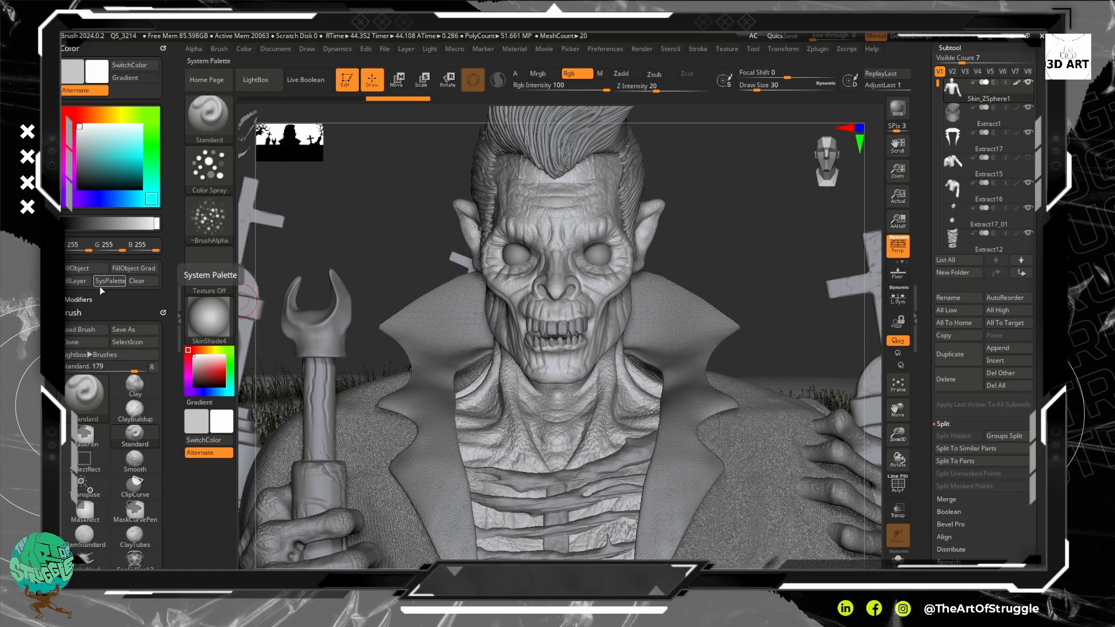
click(82, 281)
key(ctrl+z)
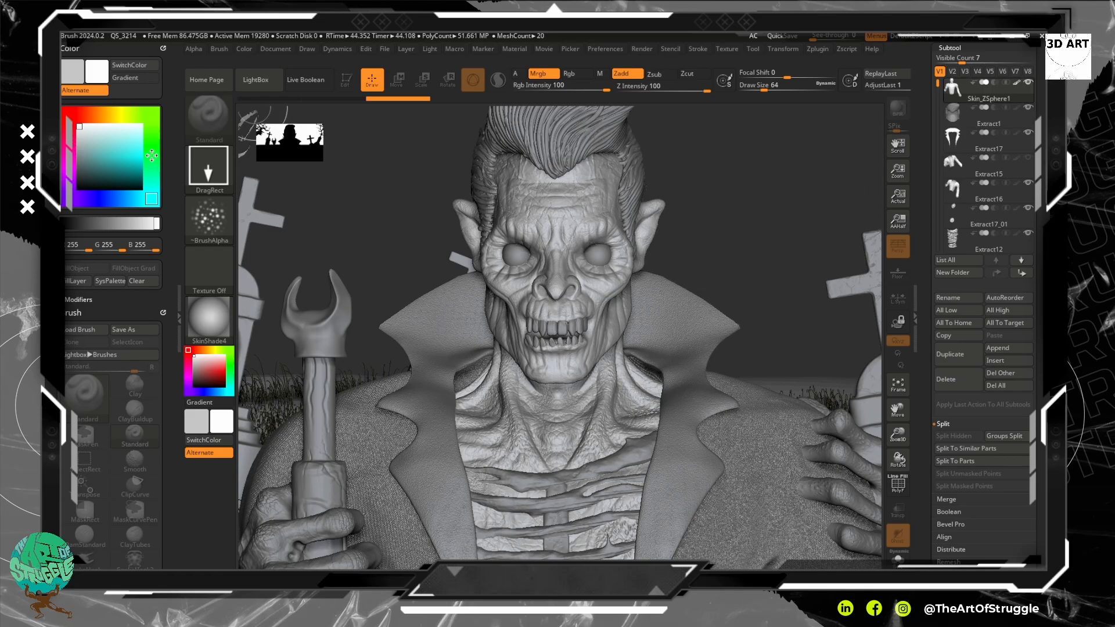
click(90, 156)
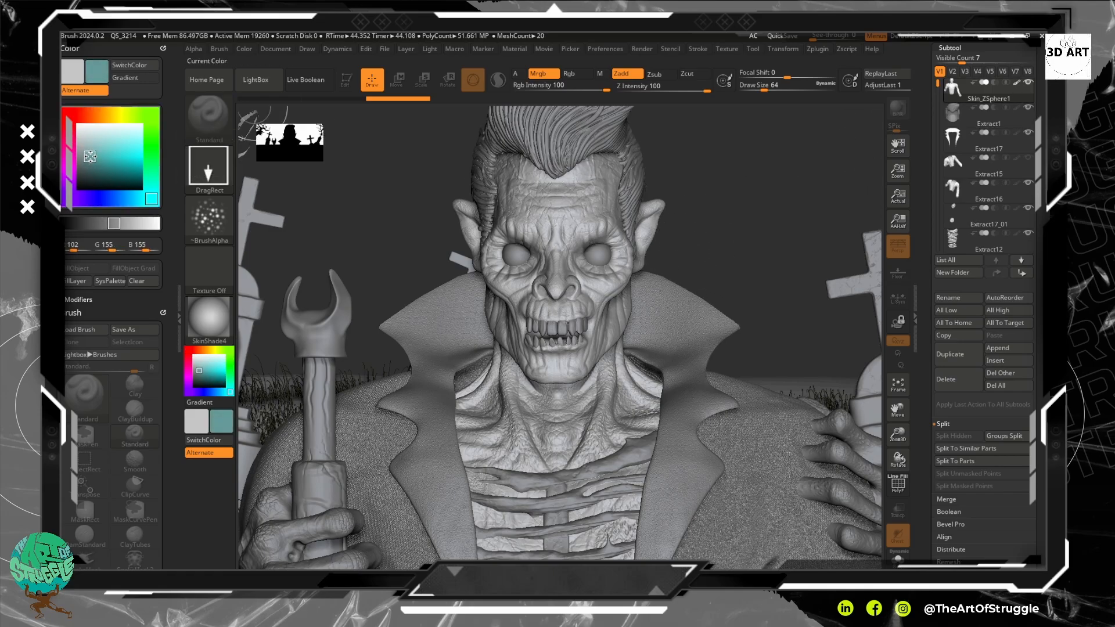
drag(90, 157, 93, 158)
Clear the stray model copy from the canvas, redraw the full model and return to Edit mode.
drag(592, 184, 585, 214)
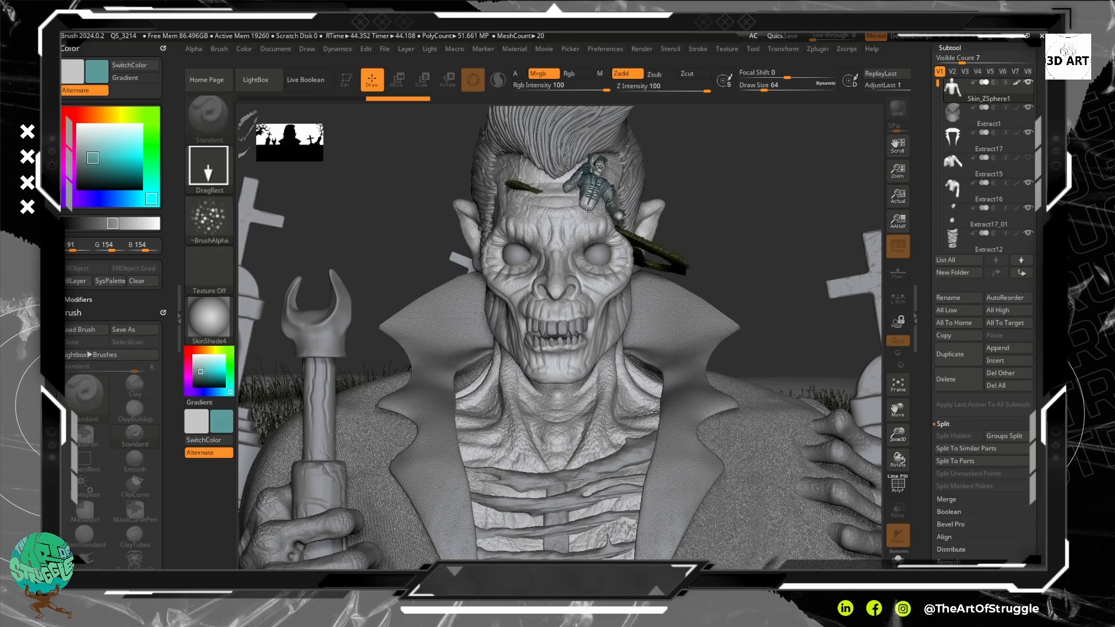
key(ctrl+z)
key(ctrl+n)
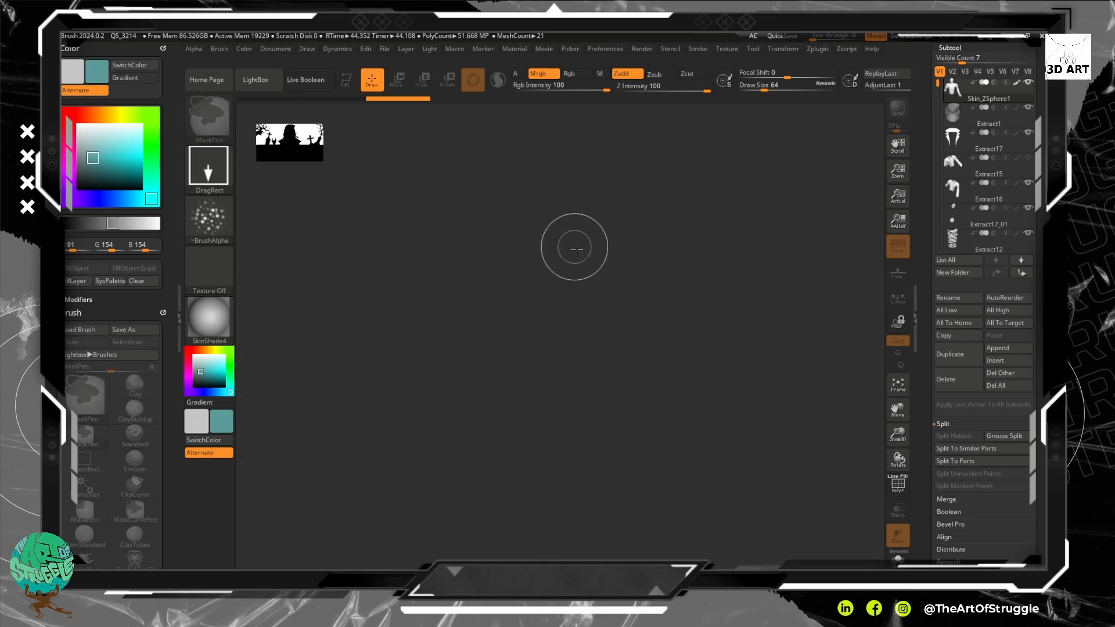
drag(565, 319, 558, 598)
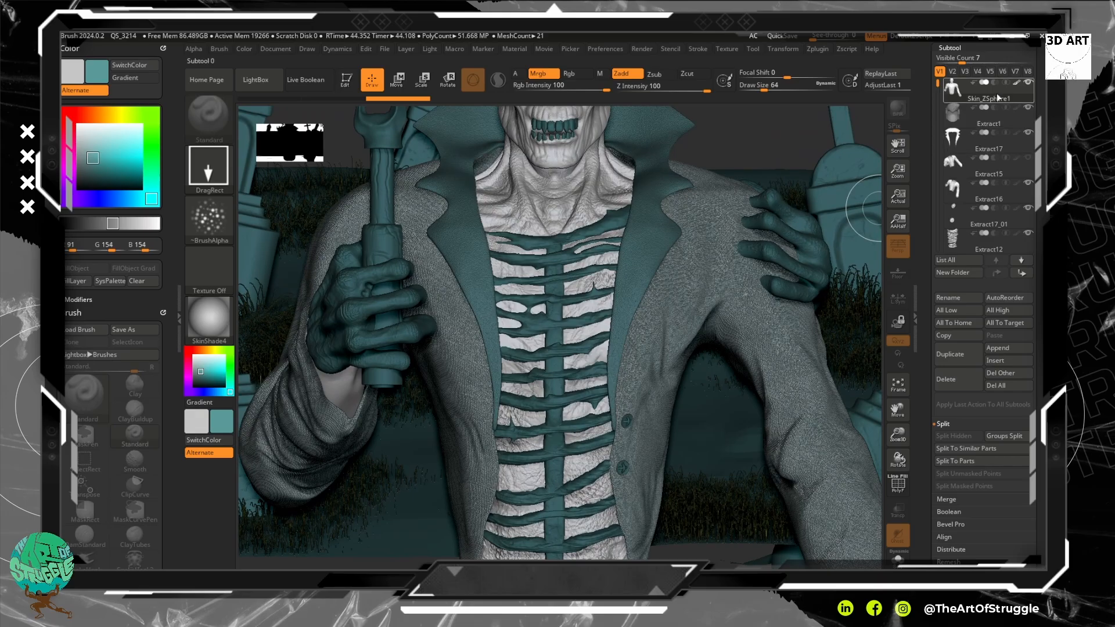
click(352, 82)
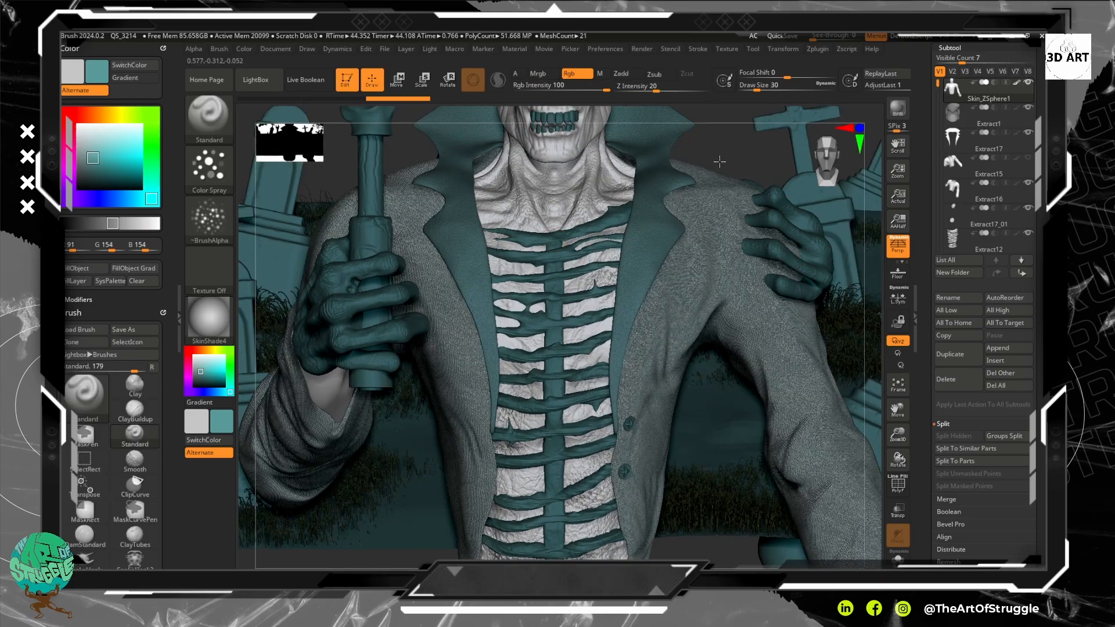
Isolate the Skin_ZSphere1 subtool and frame its head from the front.
alt+drag(719, 161, 728, 326)
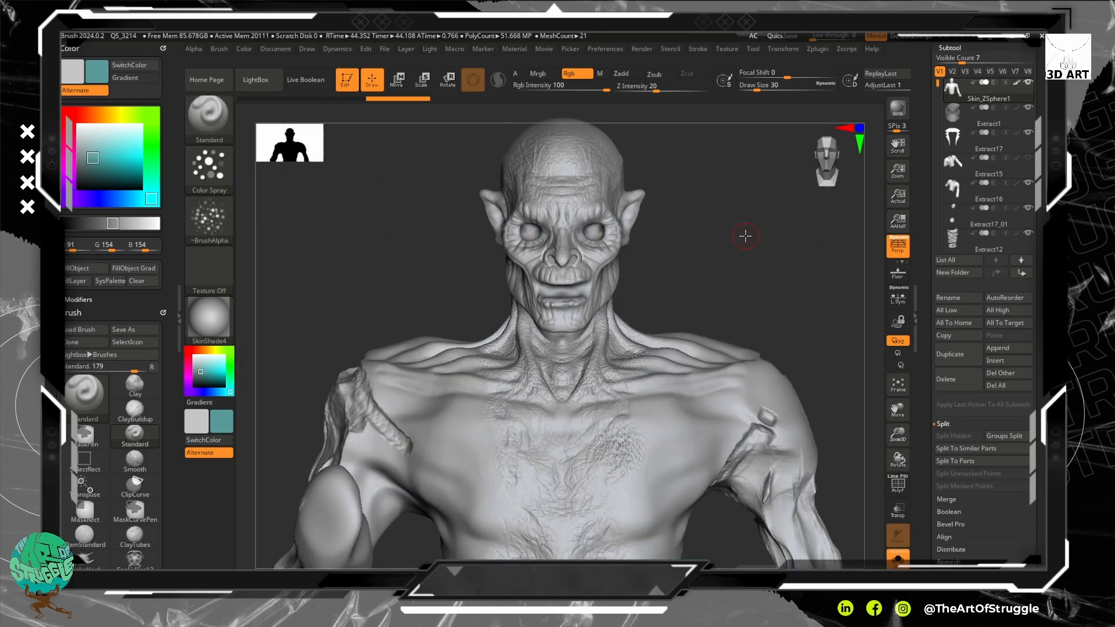
alt+drag(745, 236, 790, 313)
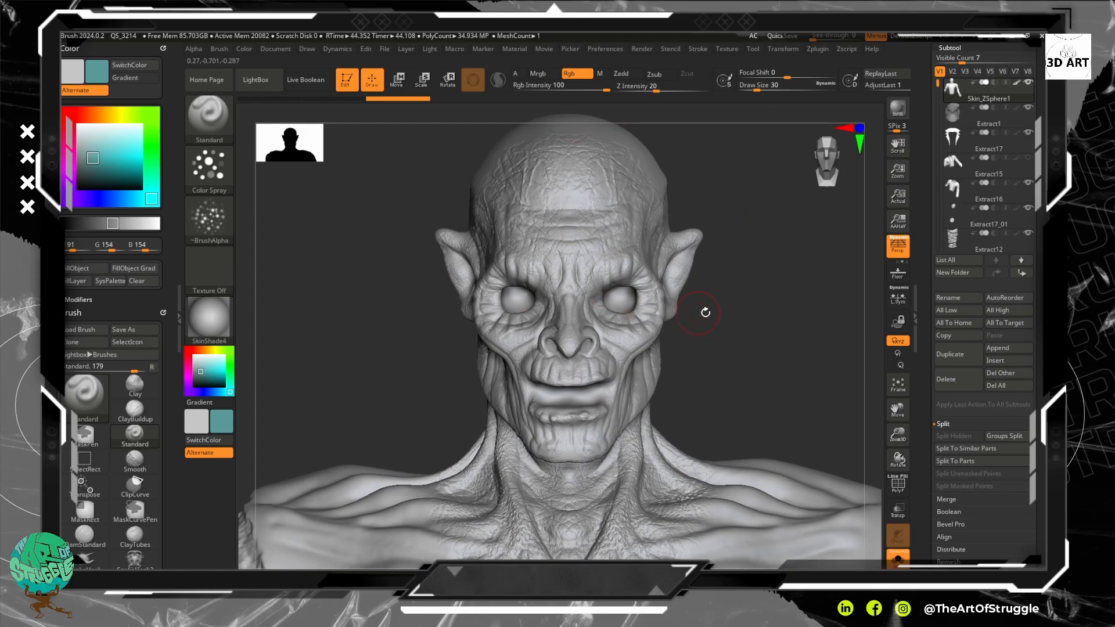
Try spraying teal patches on both sides of the upper forehead, and undo them.
mouse_move(613, 203)
mouse_down()
mouse_move(604, 251)
mouse_move(627, 204)
mouse_up()
key(ctrl+z)
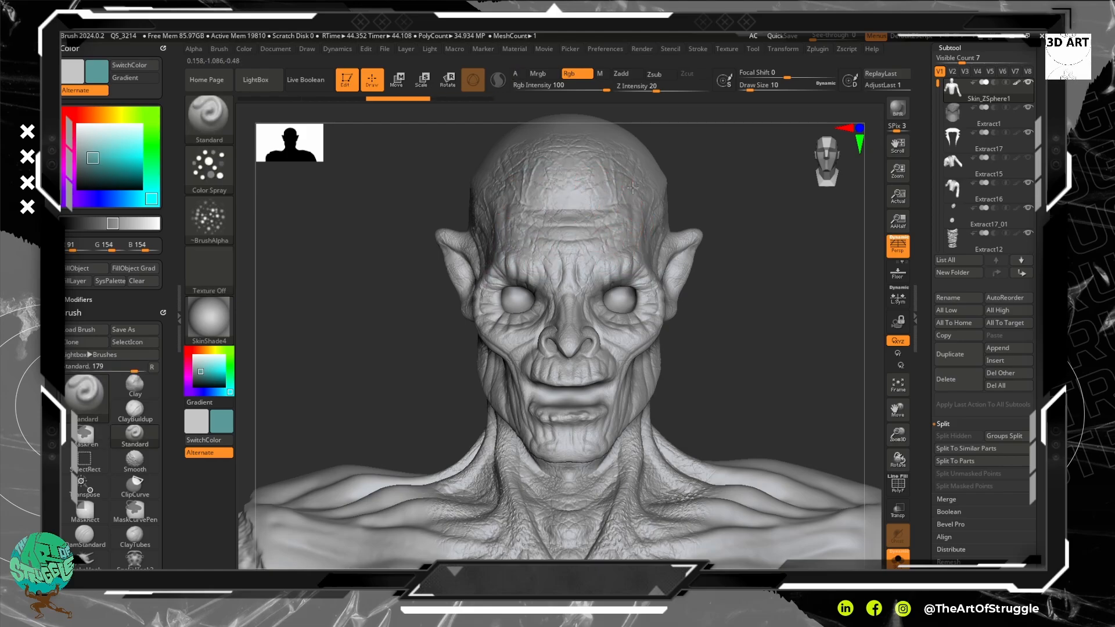
mouse_move(632, 188)
mouse_down()
mouse_move(622, 225)
mouse_move(627, 178)
mouse_up()
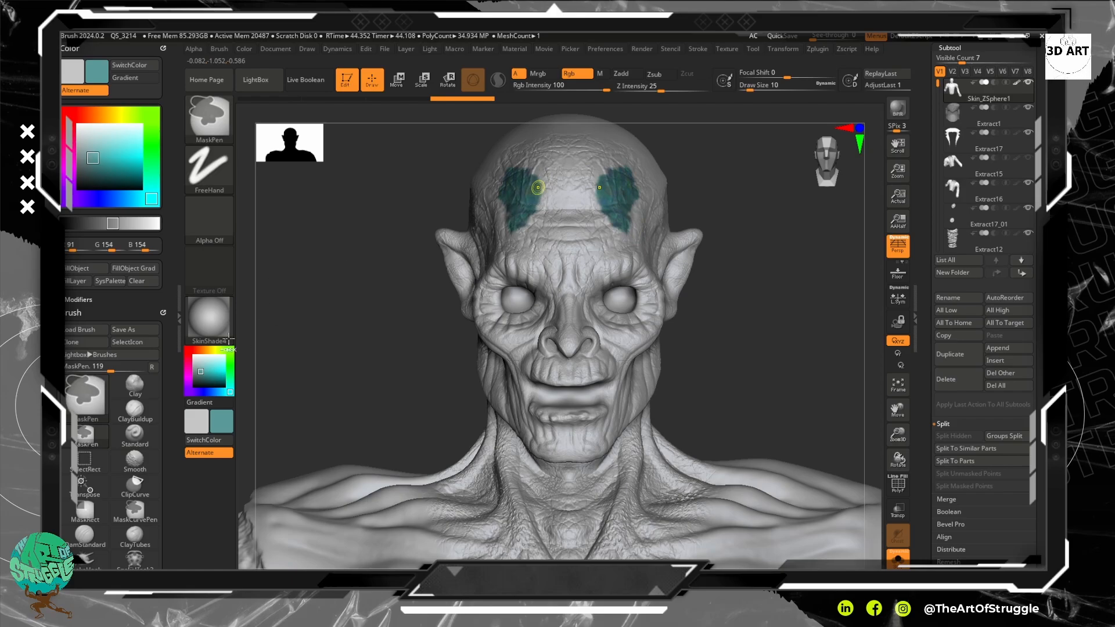
key(ctrl+z)
Choose a dark teal, R 63, G 106, B 106, and spray it symmetrically over the brows, eyes, nose and cheeks.
click(202, 374)
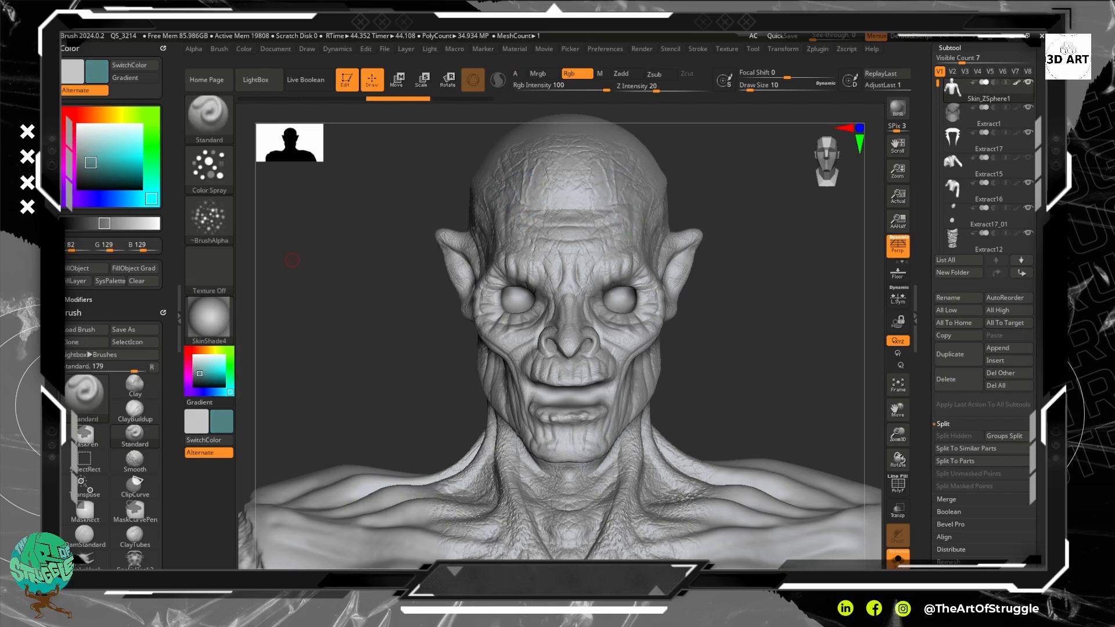
click(92, 167)
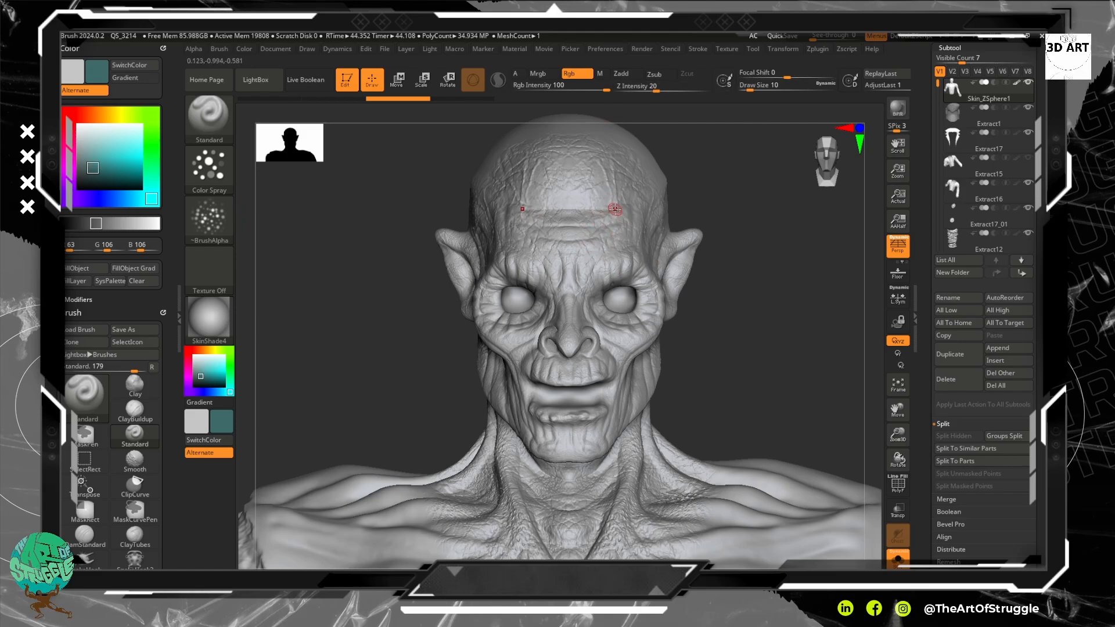
mouse_move(614, 209)
mouse_down()
mouse_move(598, 244)
mouse_move(624, 232)
mouse_move(633, 261)
mouse_move(601, 240)
mouse_move(621, 223)
mouse_move(635, 250)
mouse_move(626, 274)
mouse_move(604, 285)
mouse_move(640, 272)
mouse_move(621, 304)
mouse_move(651, 313)
mouse_move(599, 287)
mouse_move(582, 302)
mouse_up()
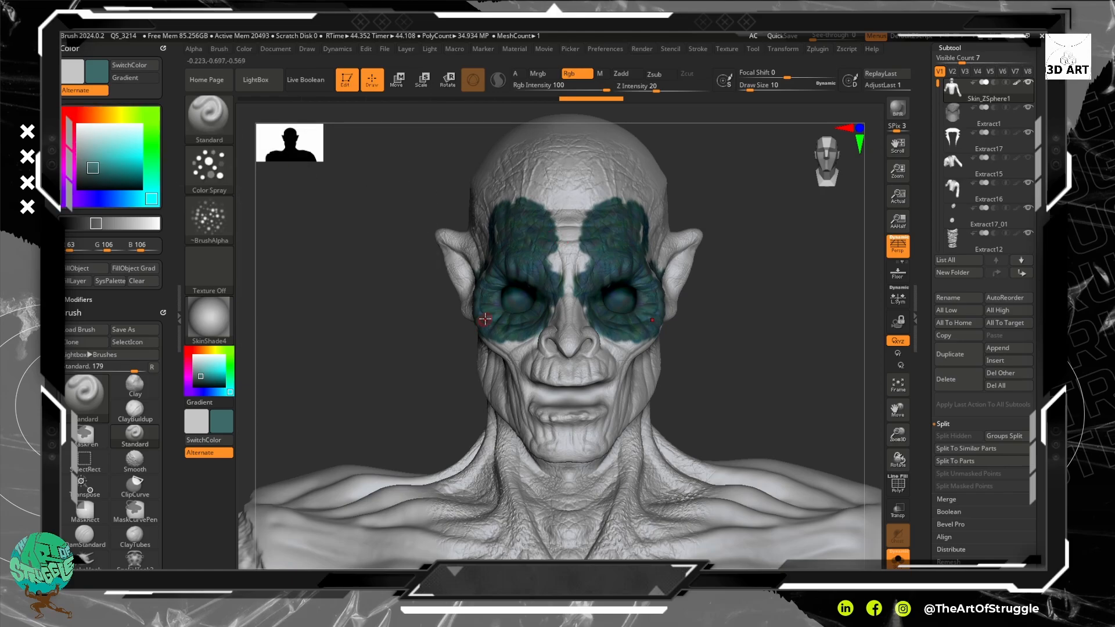
mouse_move(591, 313)
mouse_down()
mouse_move(578, 336)
mouse_move(604, 371)
mouse_move(624, 349)
mouse_move(587, 350)
mouse_up()
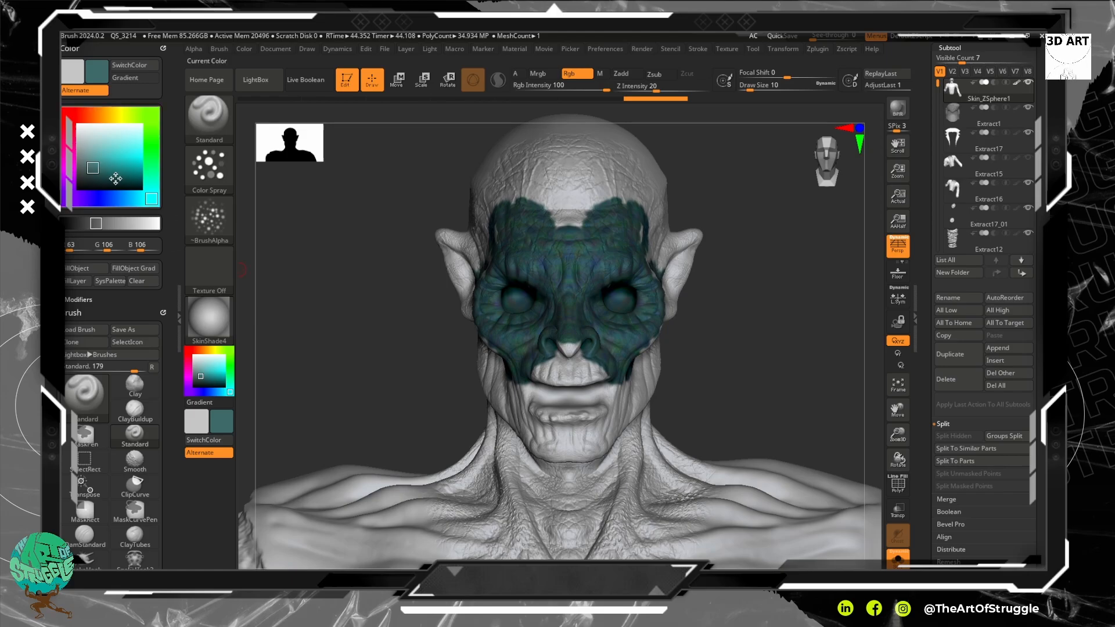
Spray a lighter teal, R 71, G 154, B 154, over the forehead, then over the whole face with draw size 66.
drag(103, 168, 100, 161)
mouse_move(561, 219)
mouse_down()
mouse_move(581, 238)
mouse_move(620, 232)
mouse_move(607, 266)
mouse_up()
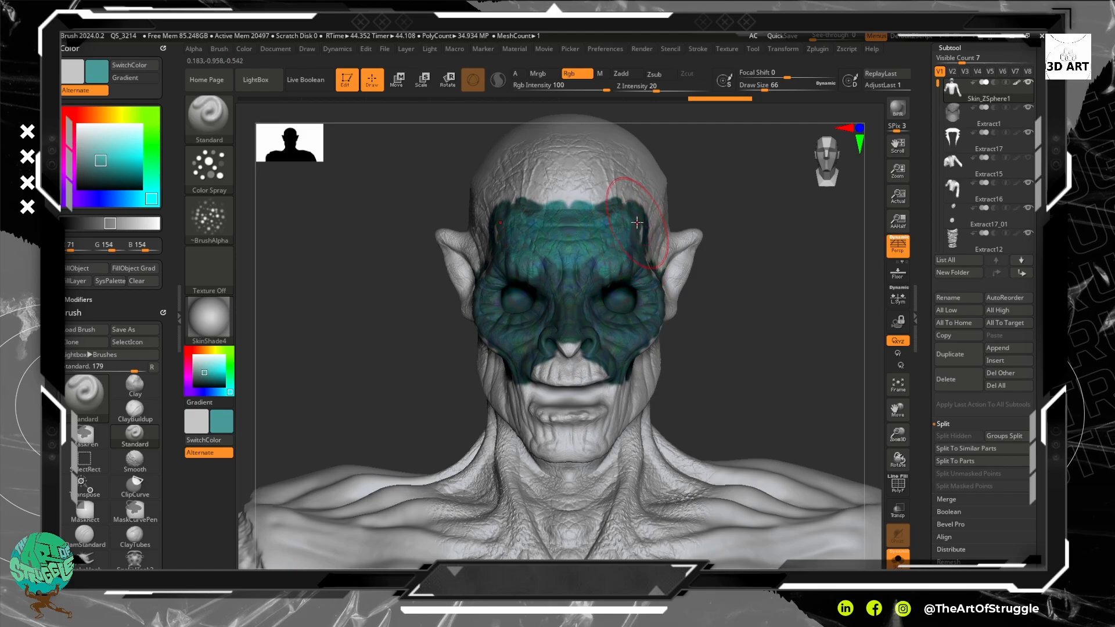
mouse_move(637, 223)
mouse_down()
mouse_move(635, 429)
mouse_move(629, 408)
mouse_move(581, 447)
mouse_up()
Lower Z Intensity to 8 and Rgb Intensity to 34, and spray teal over the head, neck and collarbones with draw size 42.
drag(653, 90, 641, 90)
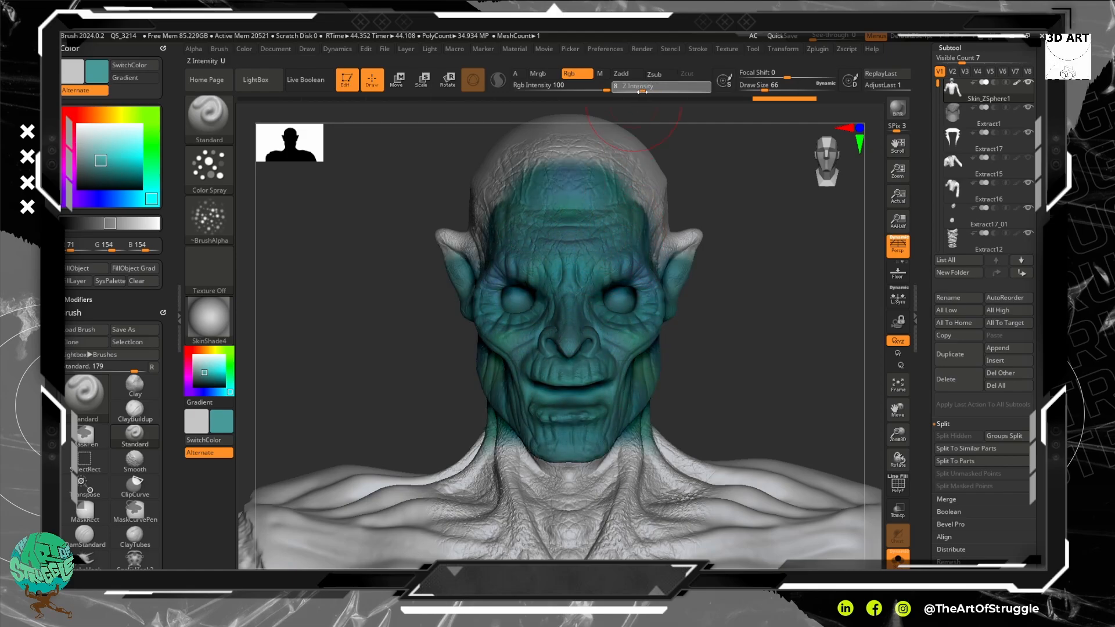
click(568, 88)
mouse_move(606, 215)
mouse_down()
mouse_move(592, 177)
mouse_move(625, 180)
mouse_move(641, 238)
mouse_move(618, 219)
mouse_move(476, 195)
mouse_move(432, 227)
mouse_up()
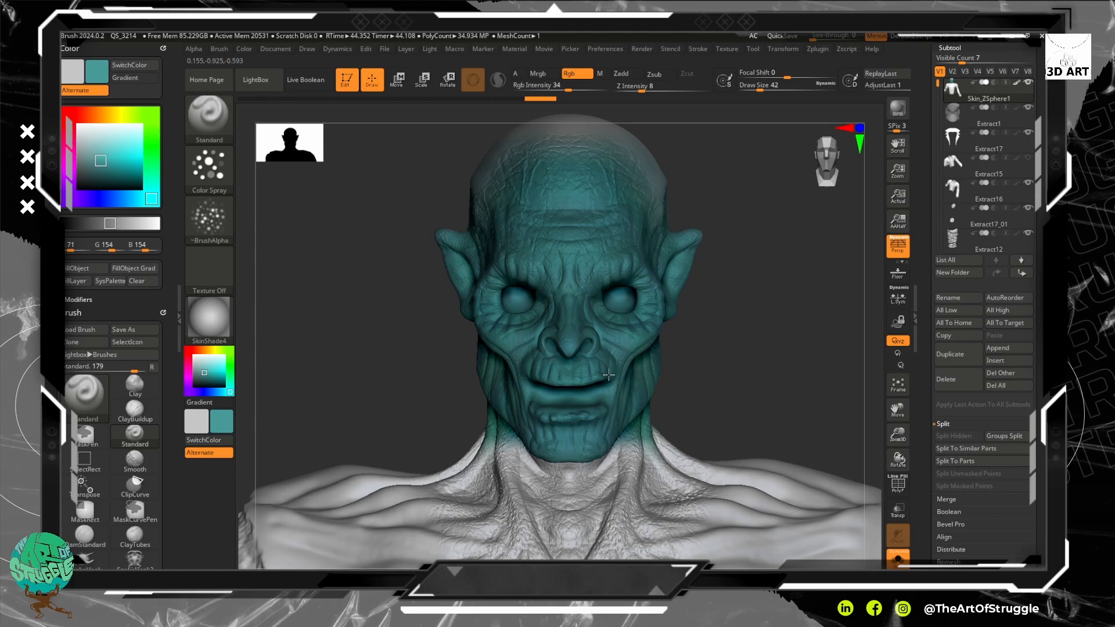
alt+drag(693, 432, 689, 311)
mouse_move(624, 354)
mouse_down()
mouse_move(615, 418)
mouse_move(588, 366)
mouse_move(547, 361)
mouse_move(673, 360)
mouse_move(614, 338)
mouse_move(637, 326)
mouse_up()
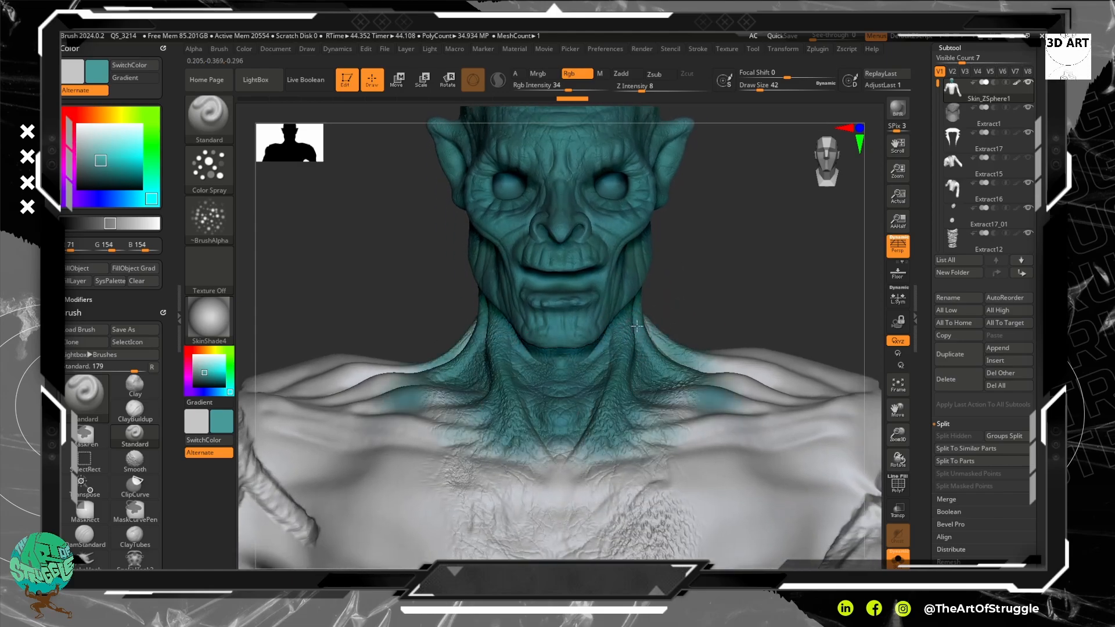
Spray the same teal over the chest, abdomen, shoulders and upper arms, enlarging the draw size to 86 and 162.
alt+drag(753, 319, 667, 209)
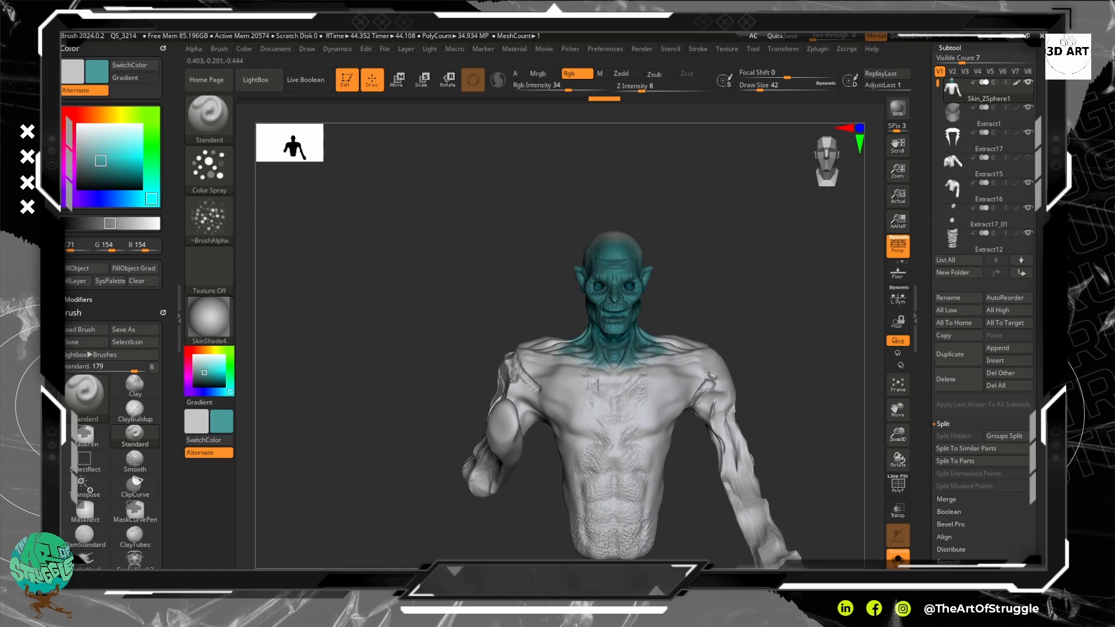
drag(642, 377, 625, 426)
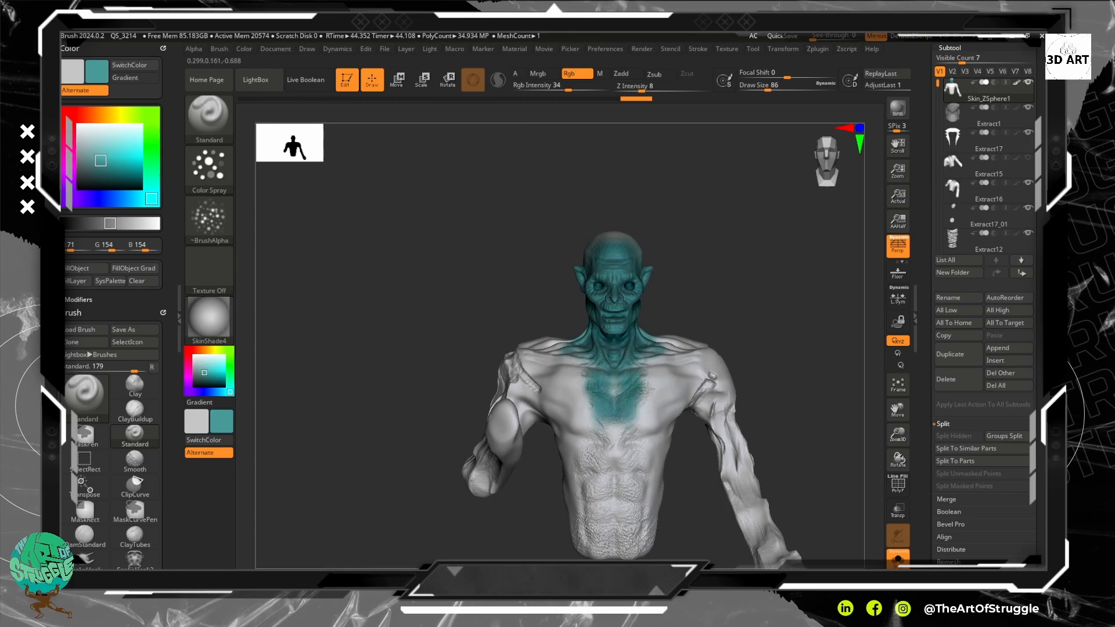
mouse_move(655, 344)
mouse_down()
mouse_move(615, 418)
mouse_move(557, 371)
mouse_move(616, 499)
mouse_move(654, 509)
mouse_move(656, 441)
mouse_move(651, 496)
mouse_up()
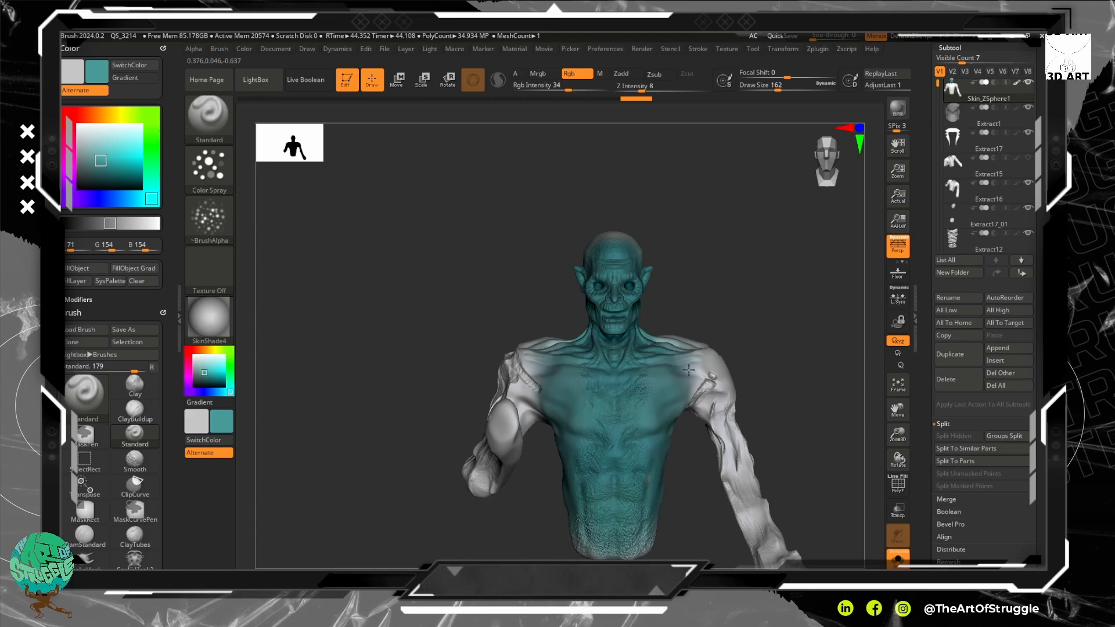
mouse_move(680, 372)
mouse_down()
mouse_move(705, 380)
mouse_move(717, 401)
mouse_move(732, 479)
mouse_up()
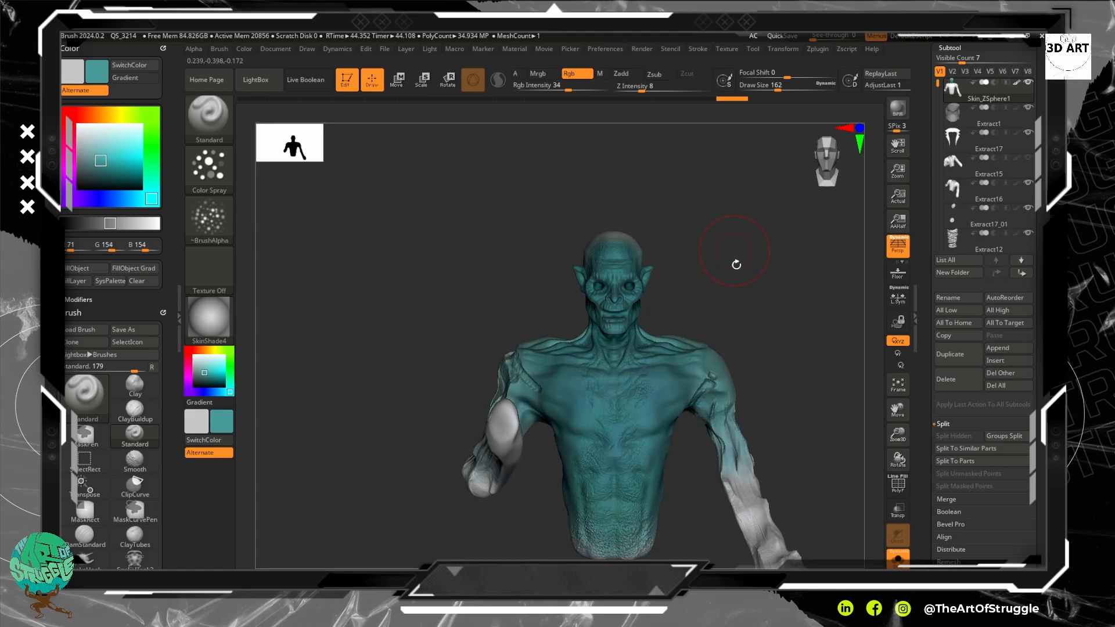
Cover the remaining white areas on the back, lower torso, arms and forearms with teal spray.
drag(736, 265, 685, 255)
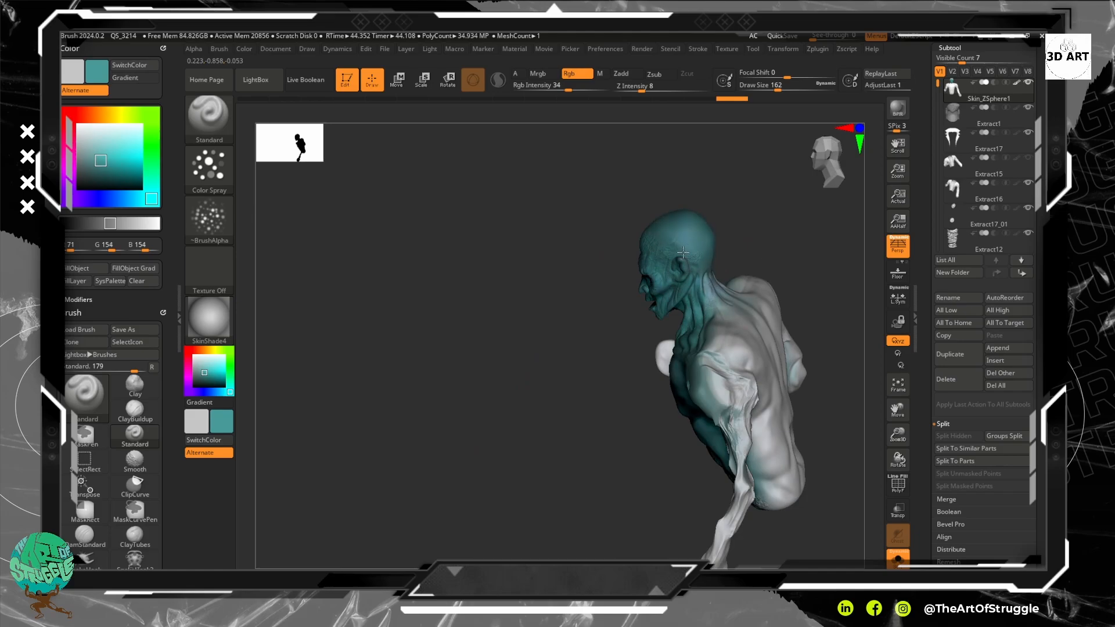
mouse_move(719, 366)
mouse_down()
mouse_move(732, 348)
mouse_move(766, 447)
mouse_move(726, 342)
mouse_up()
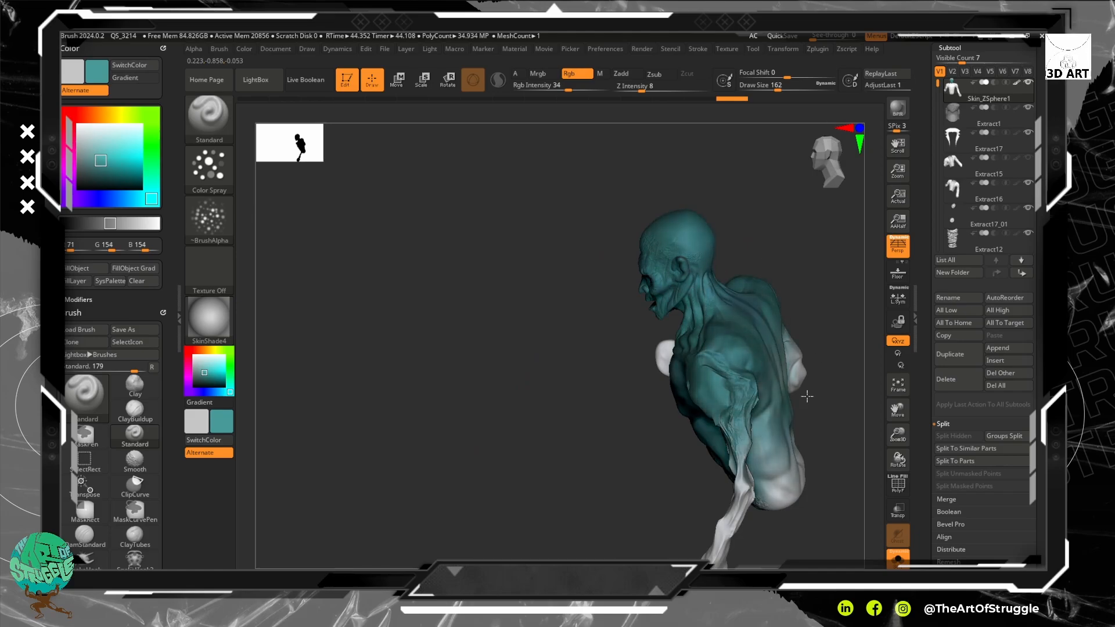
mouse_move(789, 473)
mouse_down()
mouse_move(779, 479)
mouse_move(843, 393)
mouse_move(804, 488)
mouse_move(810, 563)
mouse_up()
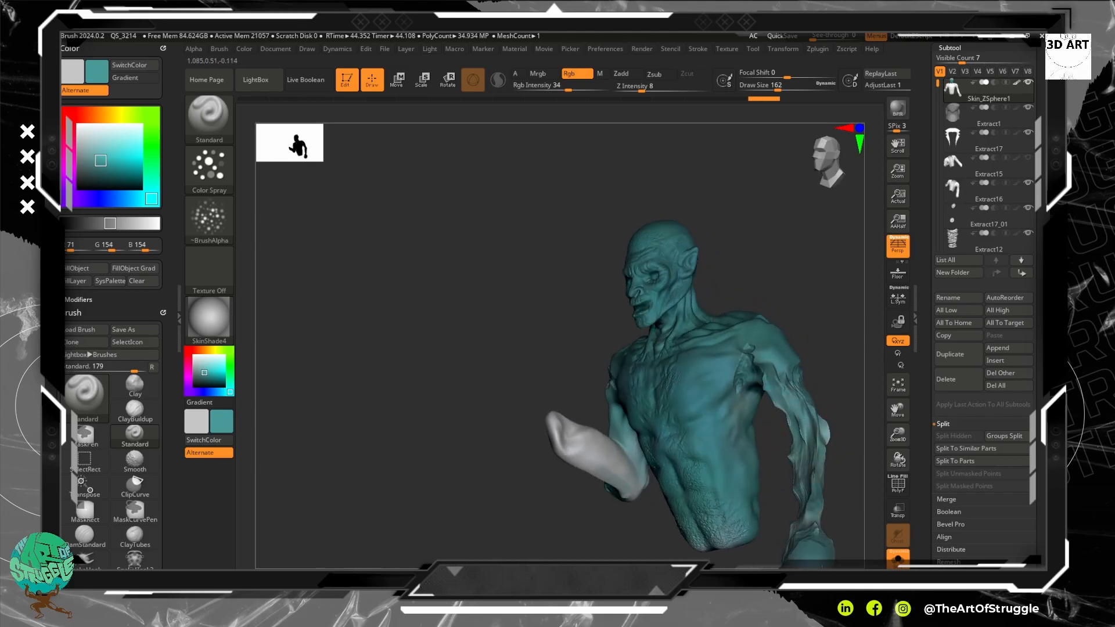
mouse_move(595, 479)
mouse_down()
mouse_move(621, 459)
mouse_move(581, 441)
mouse_move(564, 418)
mouse_up()
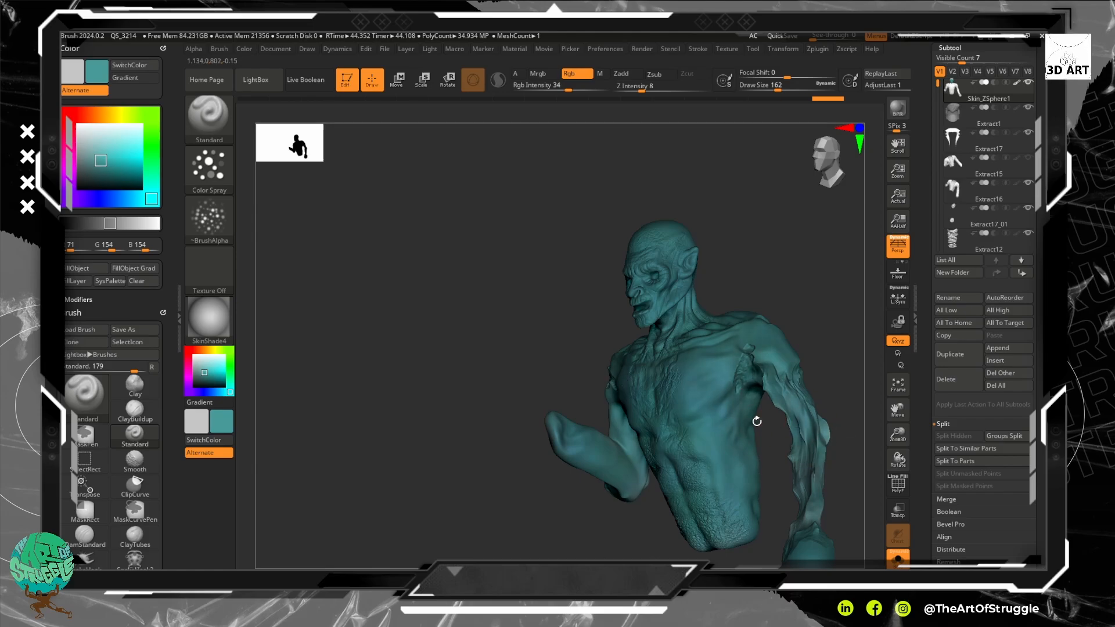
drag(810, 325, 784, 286)
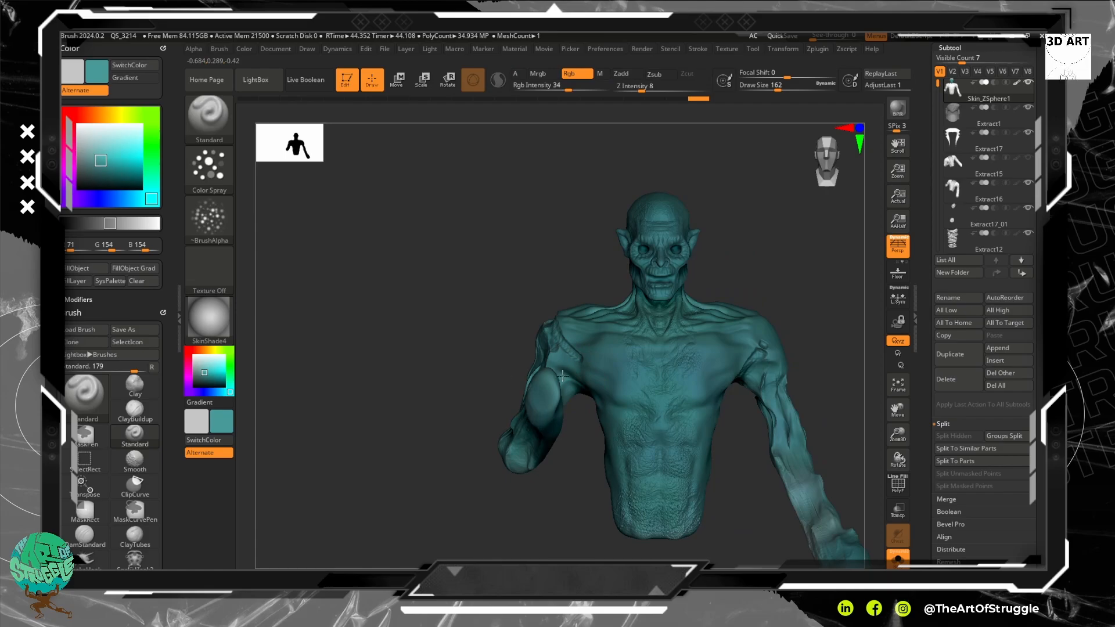
Apply Mask By Cavity to the whole skin body.
scroll(1034, 319, down, 5)
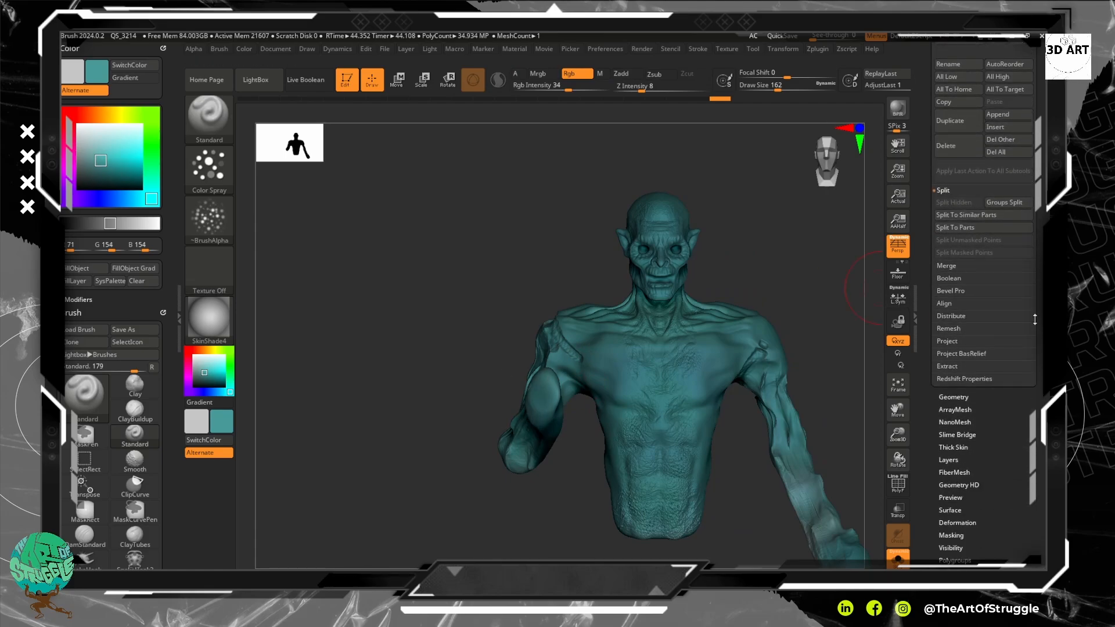
drag(1034, 319, 1035, 294)
scroll(1013, 367, down, 1)
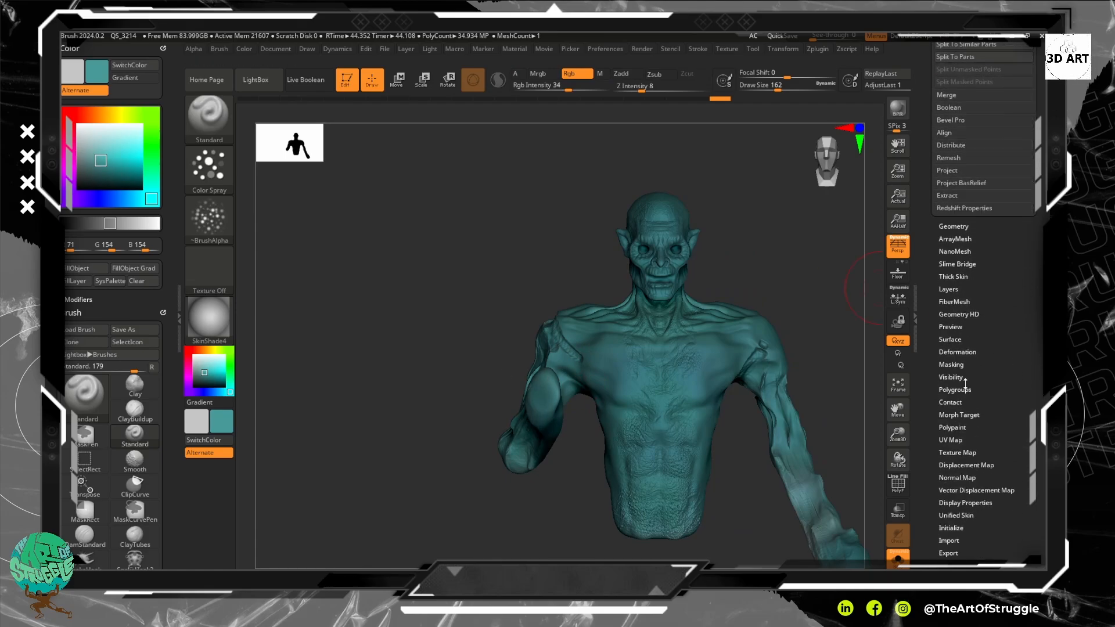
click(952, 364)
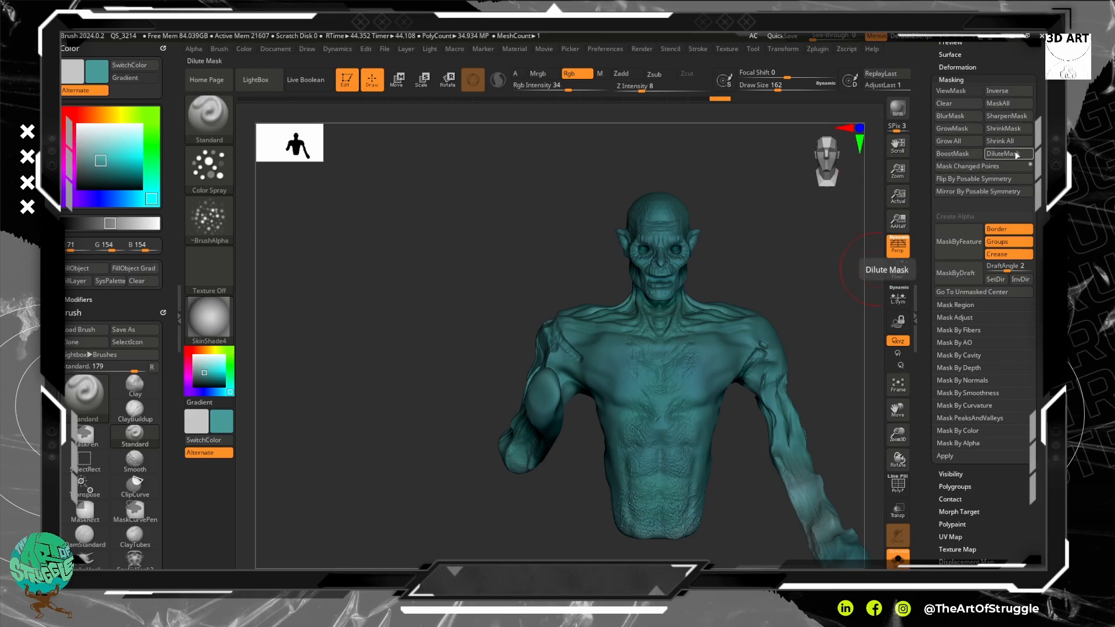
click(974, 355)
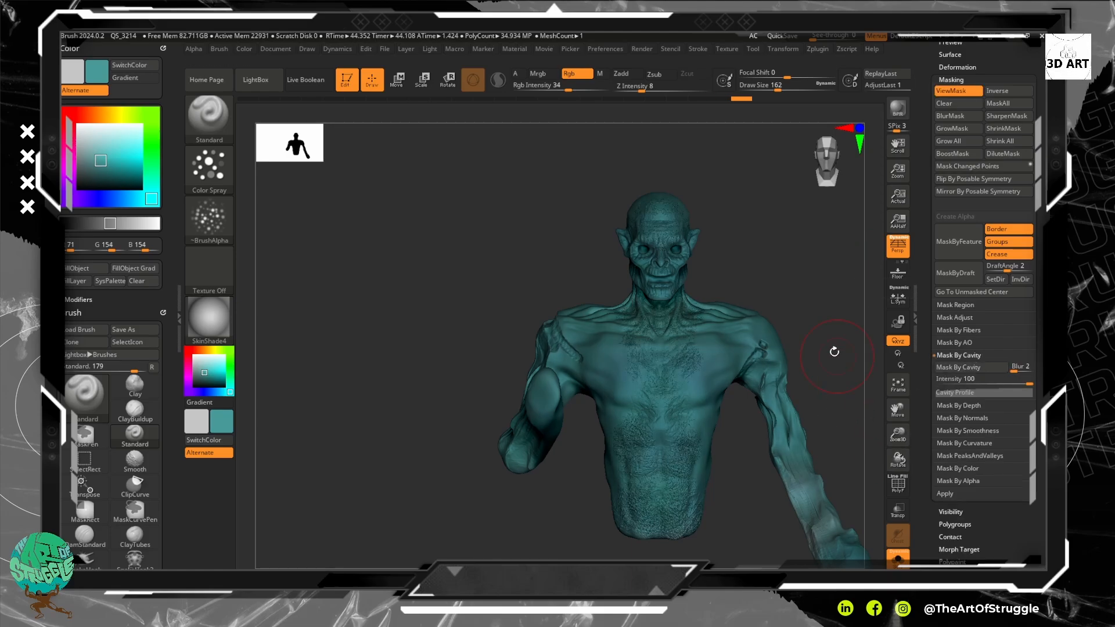
ctrl+right_drag(799, 256, 819, 348)
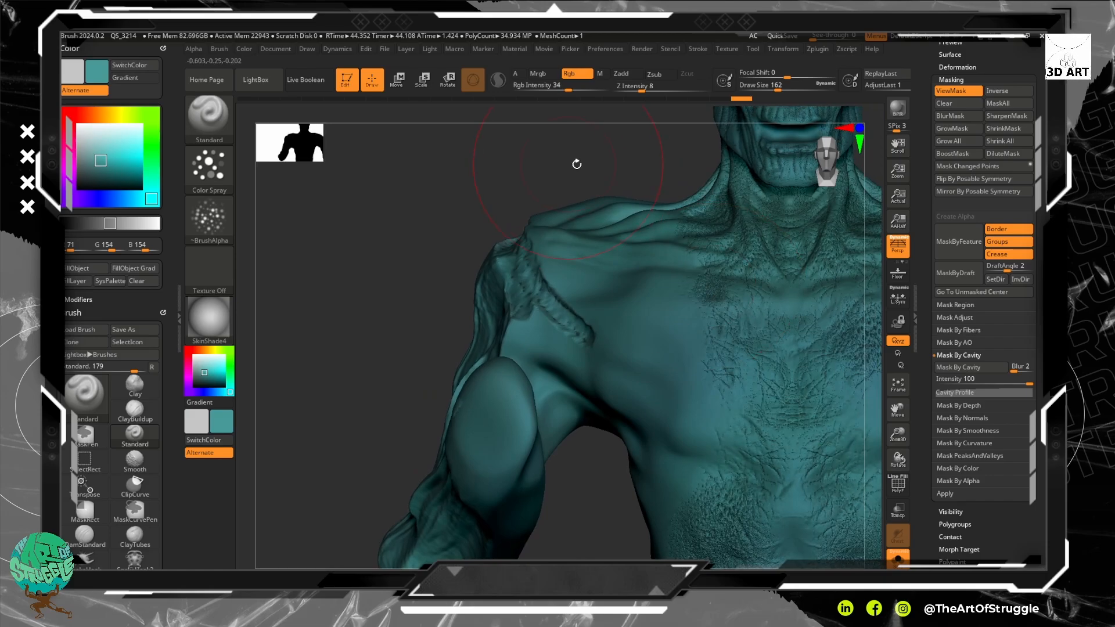
alt+right_drag(577, 163, 465, 311)
ctrl+right_drag(761, 222, 808, 183)
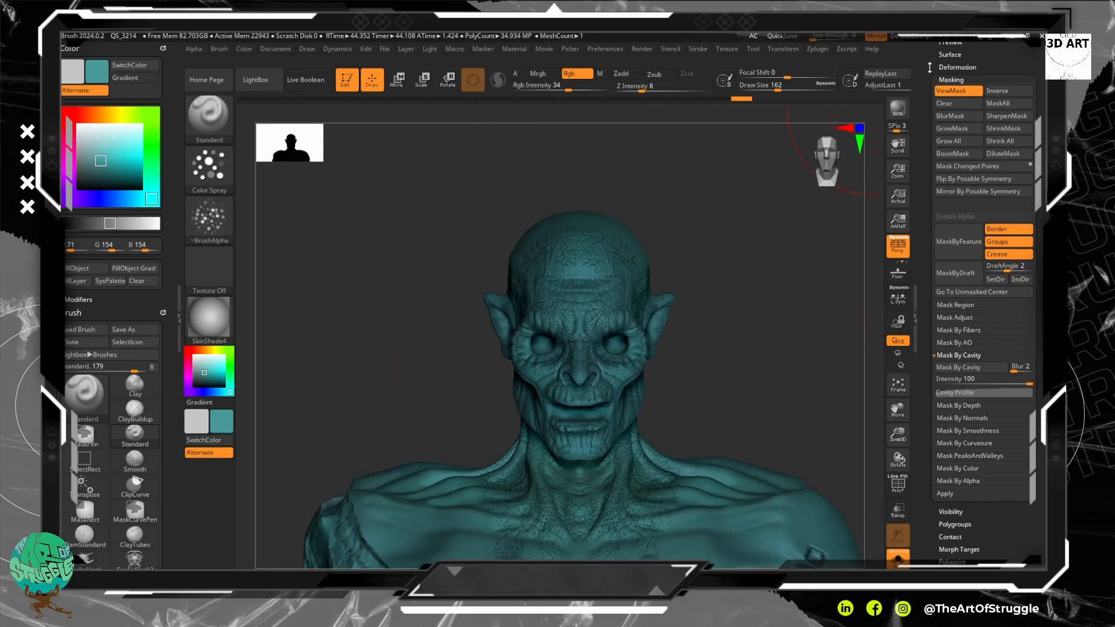
Turn off the polypaint display on Skin_ZSphere1 and set the current colour to white, R 255, G 255, B 255, to inspect the mask.
drag(1005, 63, 1003, 126)
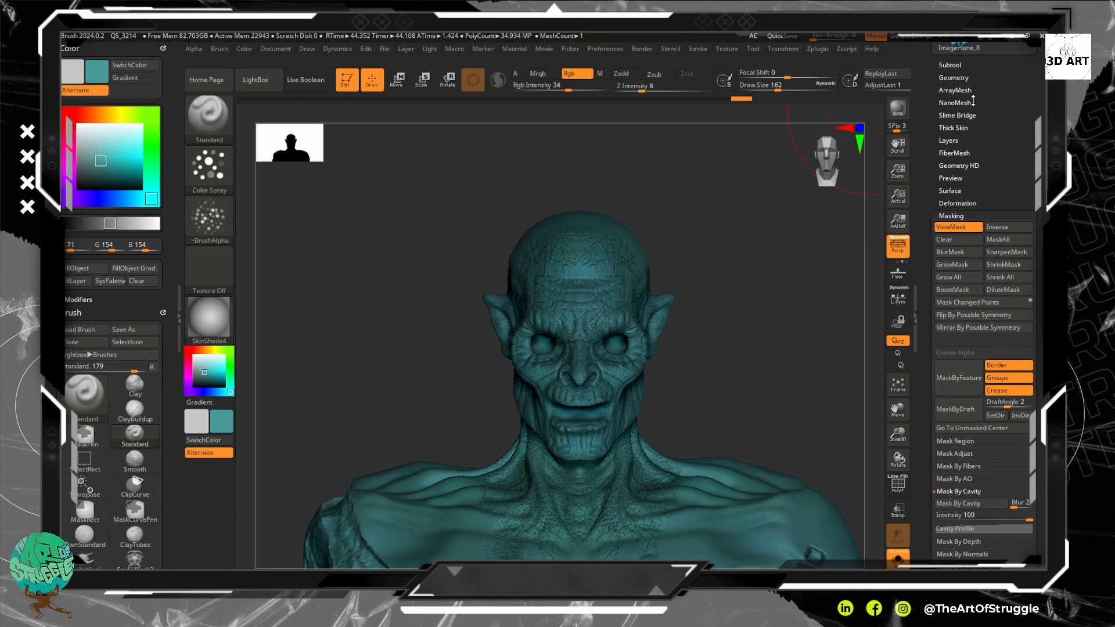
click(950, 64)
click(1015, 82)
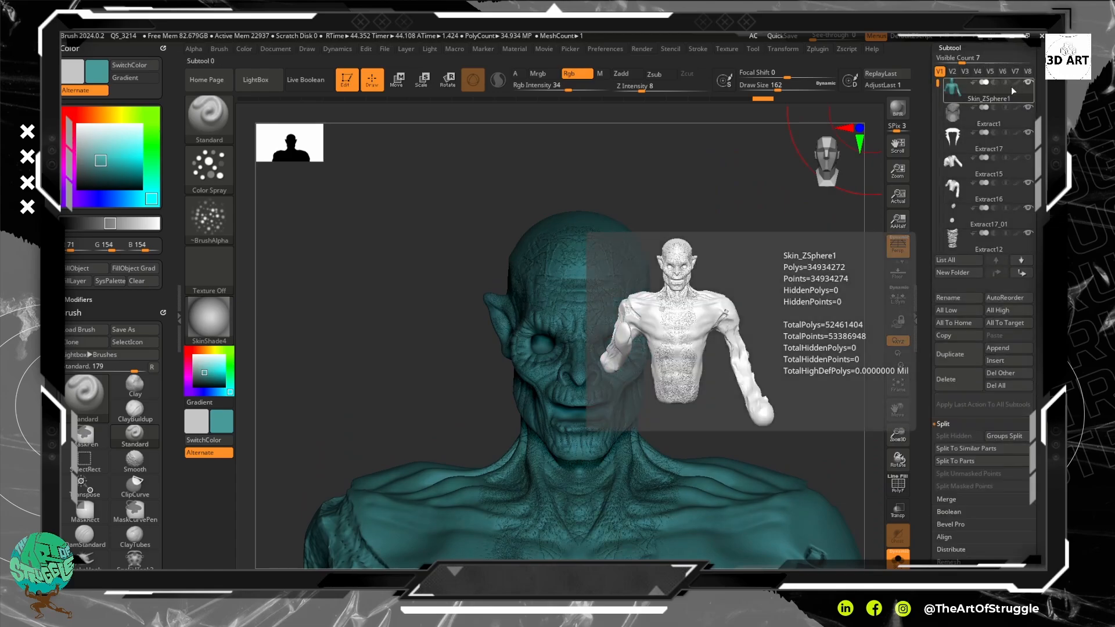
alt+right_drag(784, 311, 775, 223)
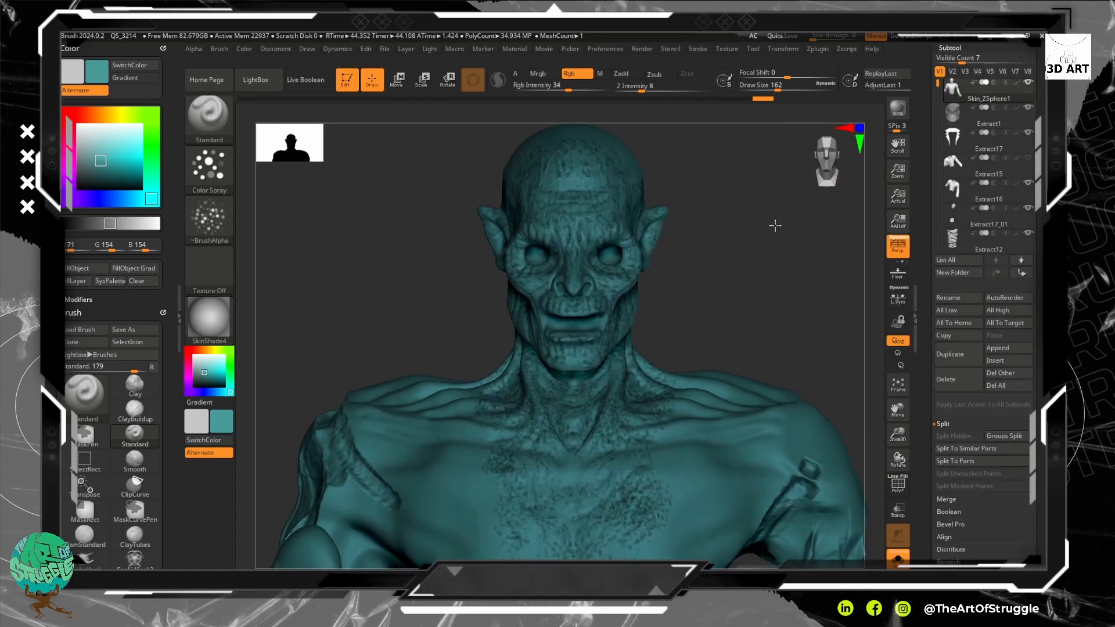
click(193, 355)
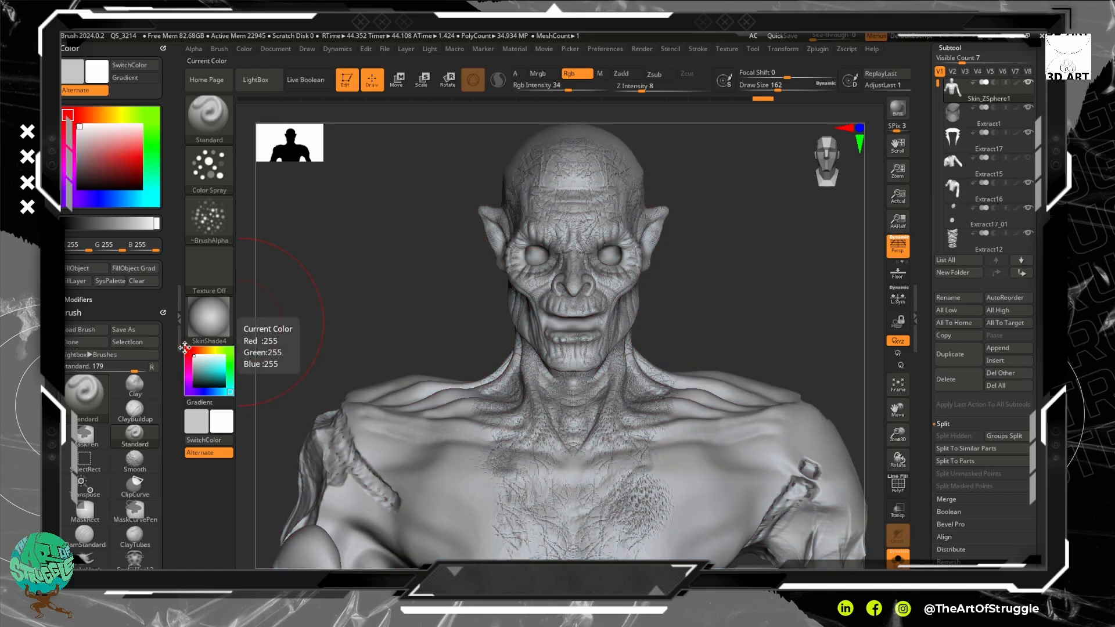
ctrl+right_drag(696, 249, 810, 257)
alt+drag(551, 203, 459, 284)
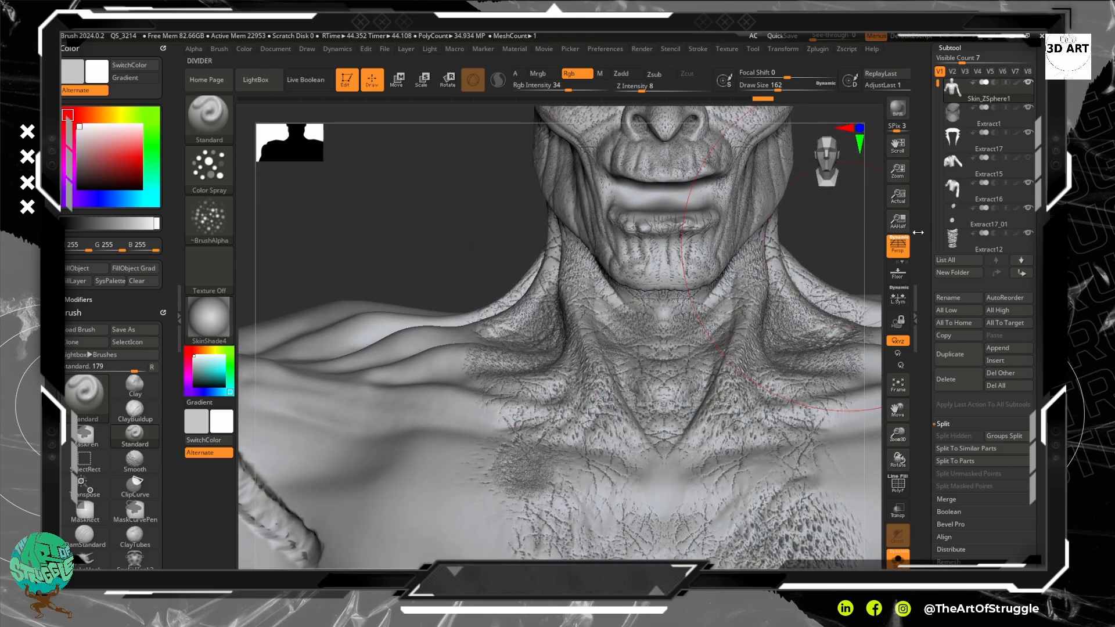
alt+drag(841, 252, 783, 328)
mouse_move(736, 227)
ctrl+right_down()
mouse_move(775, 250)
mouse_move(719, 215)
ctrl+right_up()
alt+drag(689, 358, 691, 302)
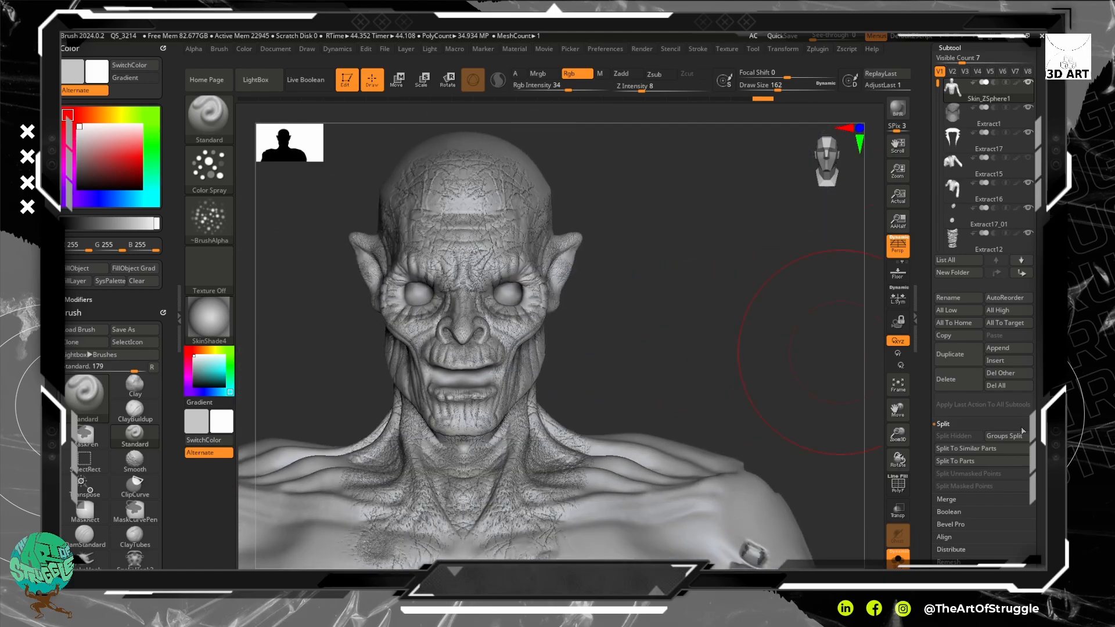
Invert the cavity mask, and try a new cavity mask with the intensity lowered to about 0.6.
drag(1043, 412, 1036, 302)
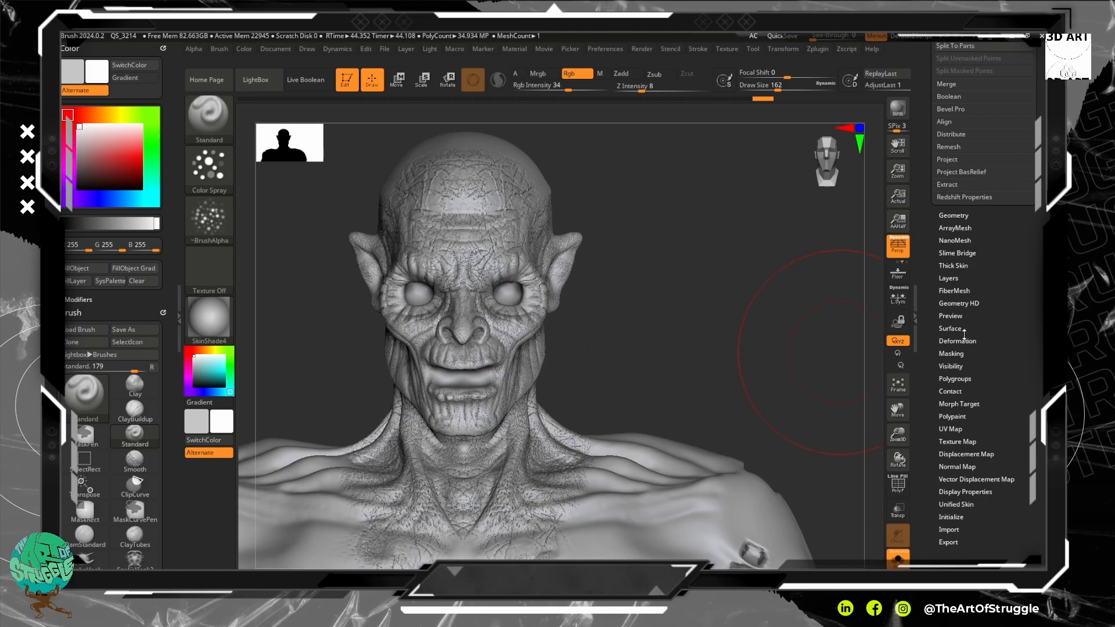
click(951, 353)
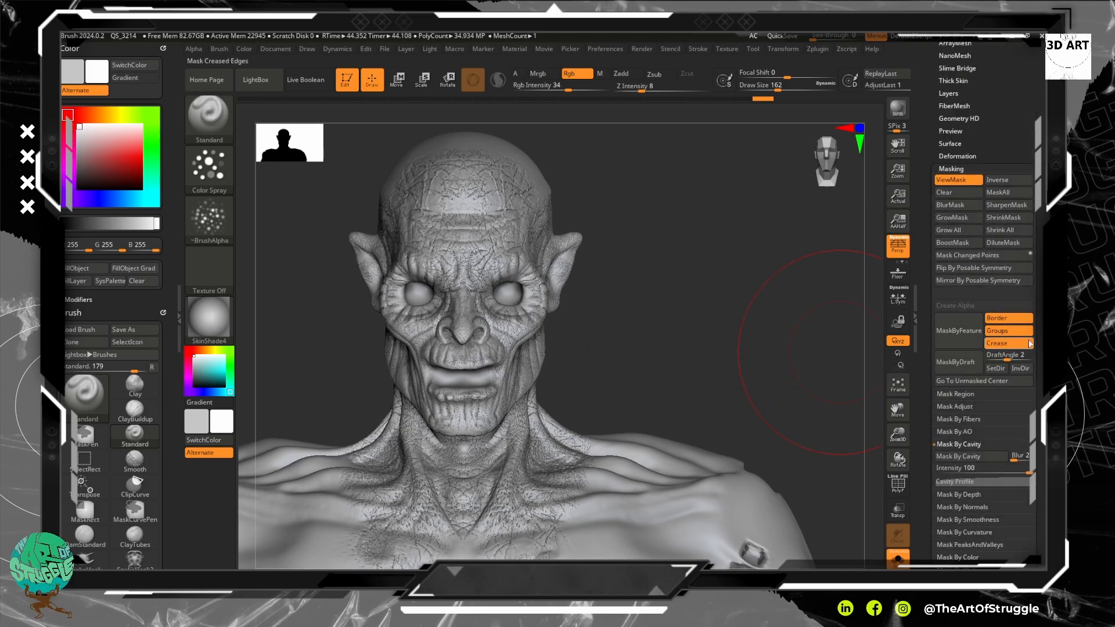
click(1004, 181)
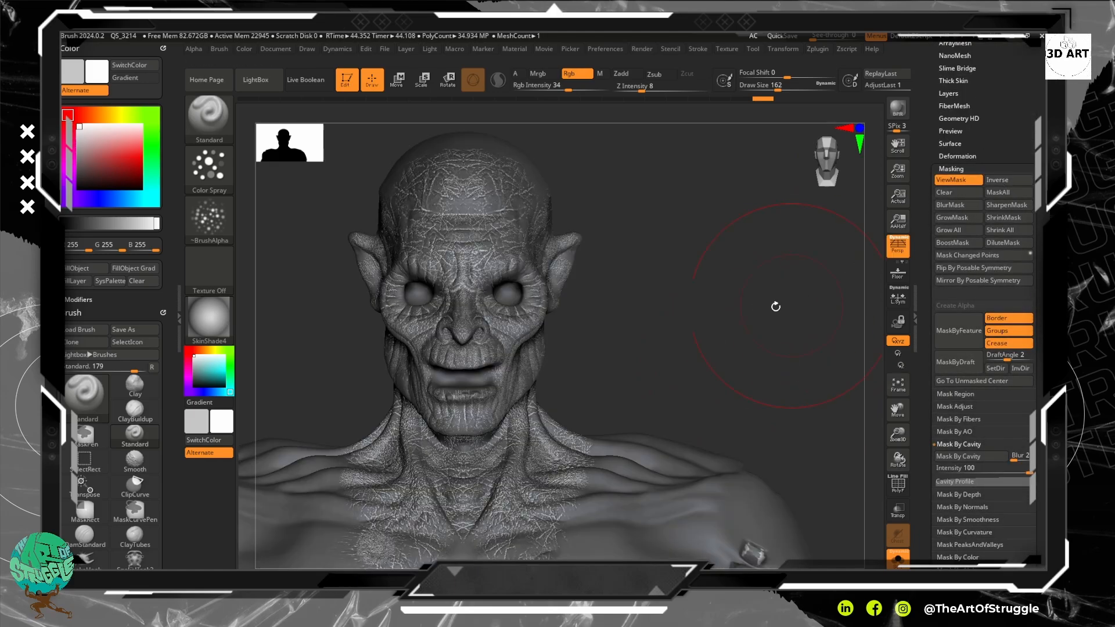
alt+drag(699, 333, 749, 232)
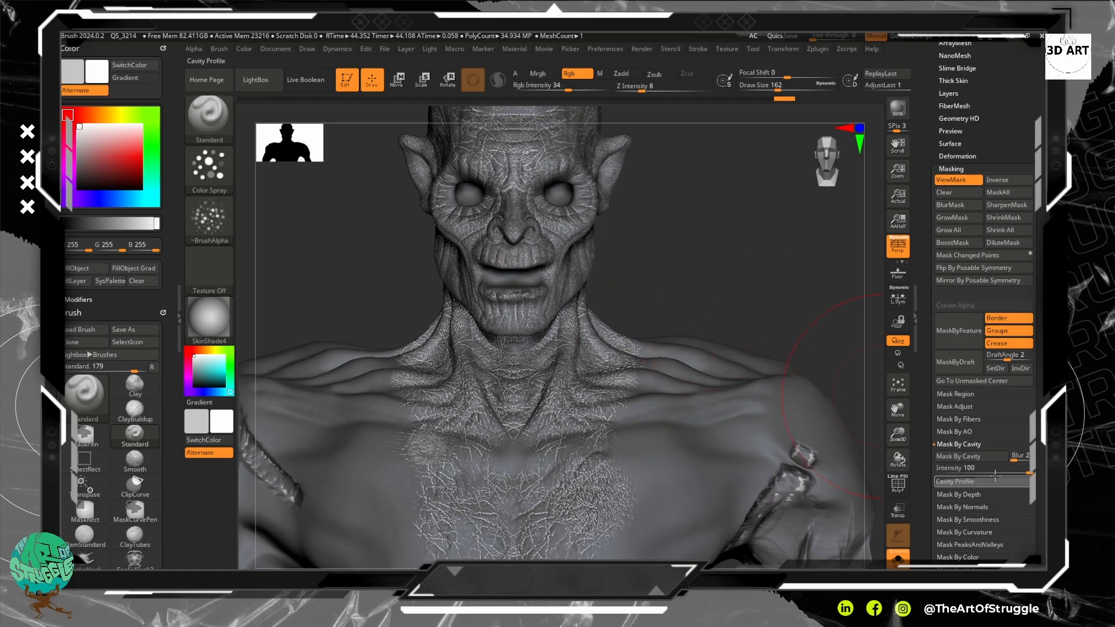
drag(1020, 470, 996, 472)
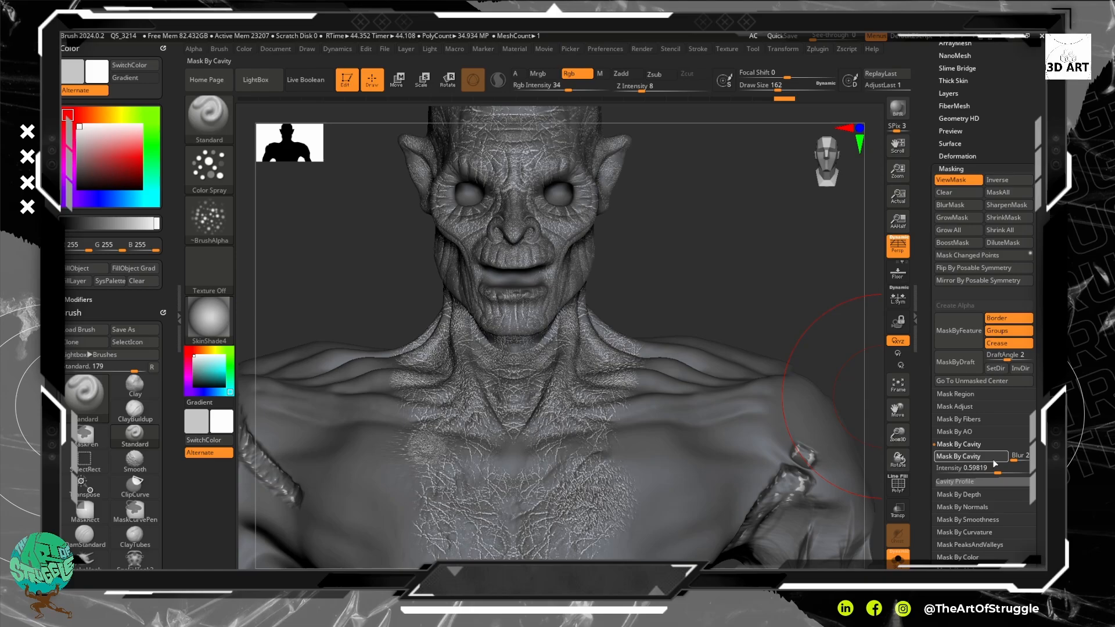
click(994, 457)
Reapply the cavity mask to the body with intensity 100 and blur 4.
drag(999, 470, 1009, 471)
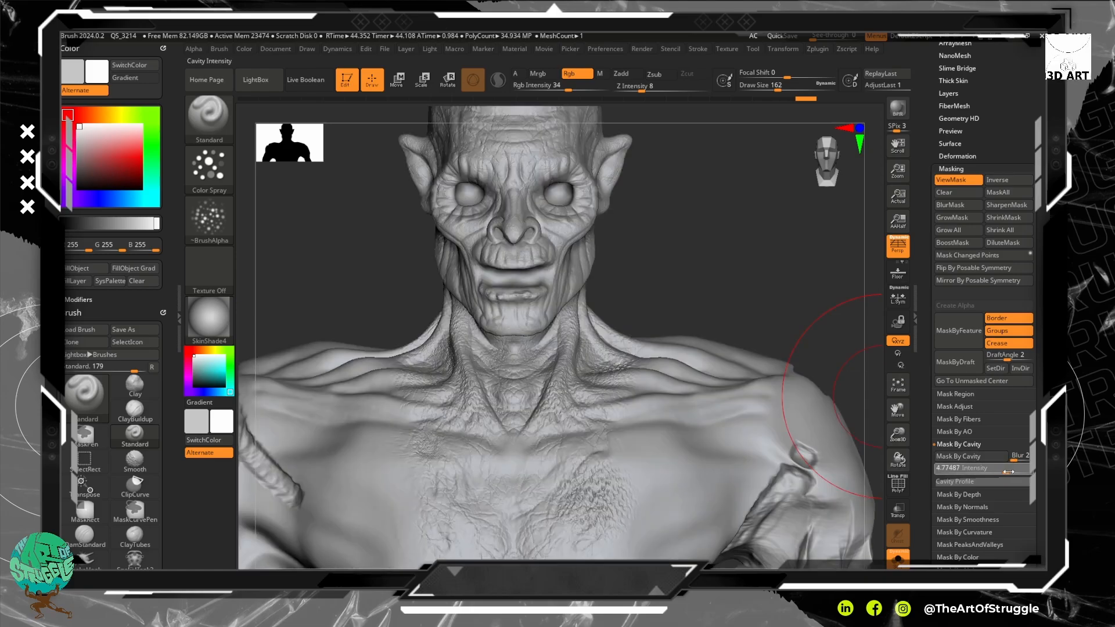
click(994, 458)
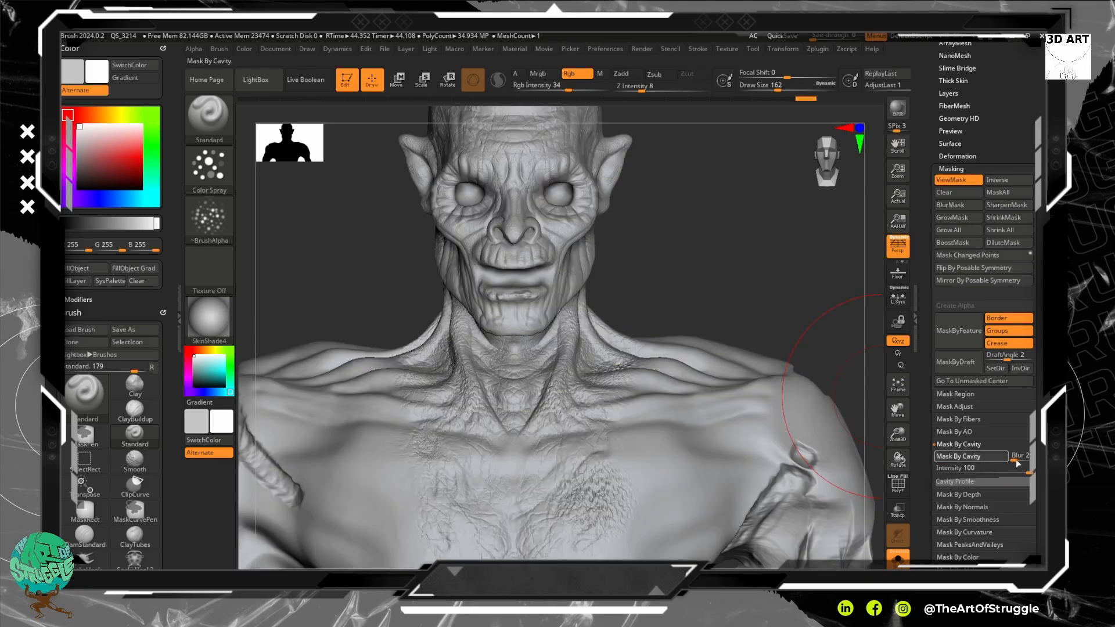
click(995, 458)
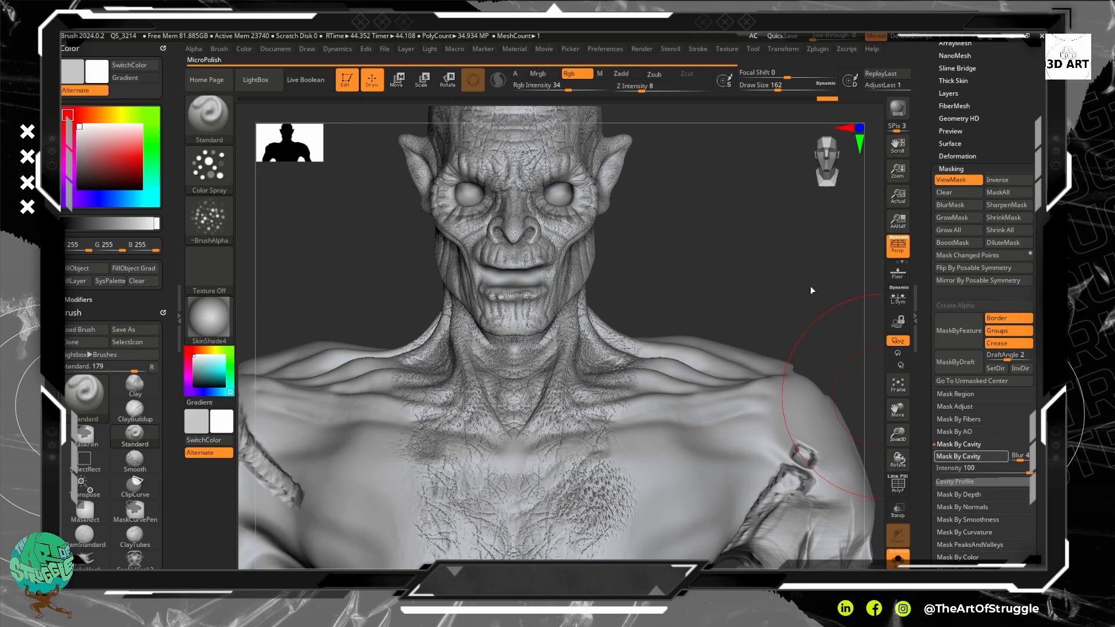
click(1000, 180)
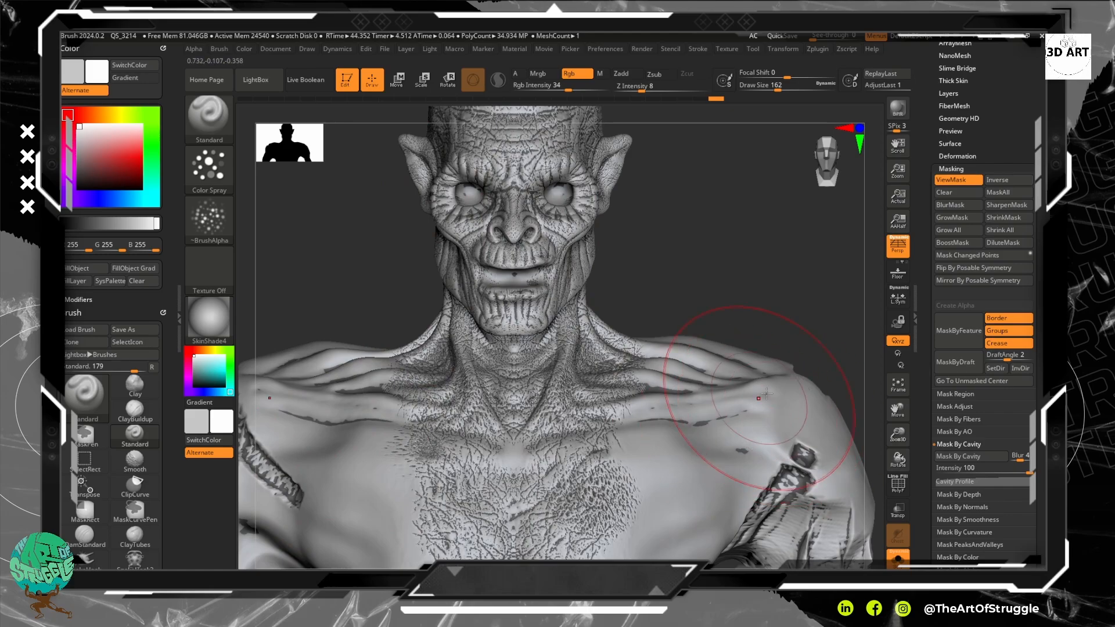
Try spraying white over the cavity-masked shoulders, chest and head, and undo the spray.
mouse_move(754, 425)
mouse_down()
mouse_move(696, 418)
mouse_move(611, 461)
mouse_move(538, 396)
mouse_move(613, 243)
mouse_move(580, 168)
mouse_move(606, 152)
mouse_up()
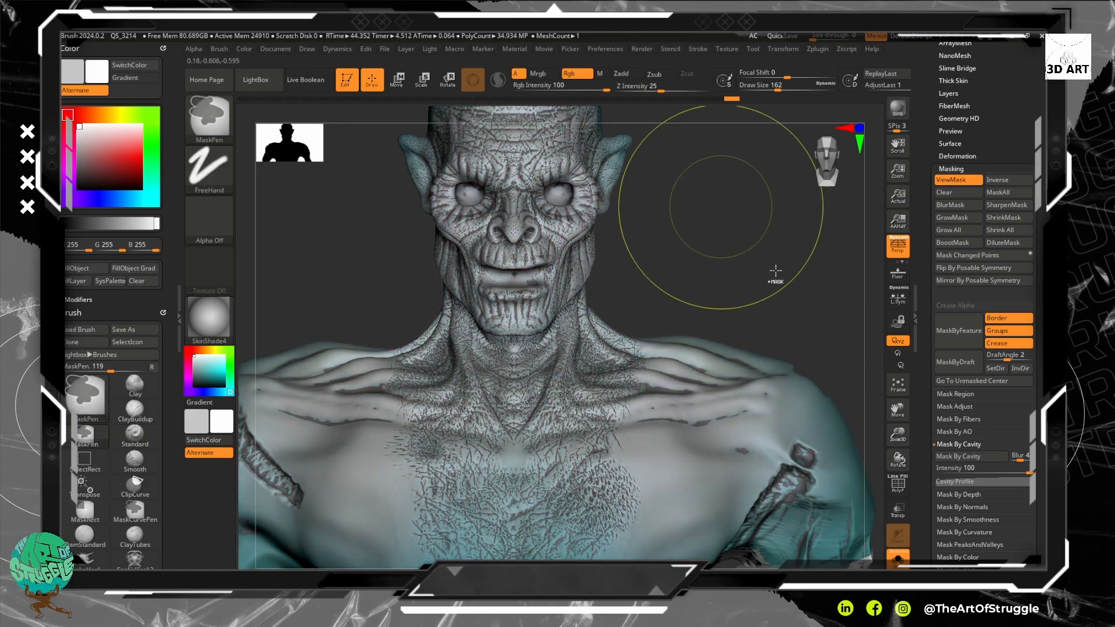
key(ctrl+z)
scroll(976, 174, up, 5)
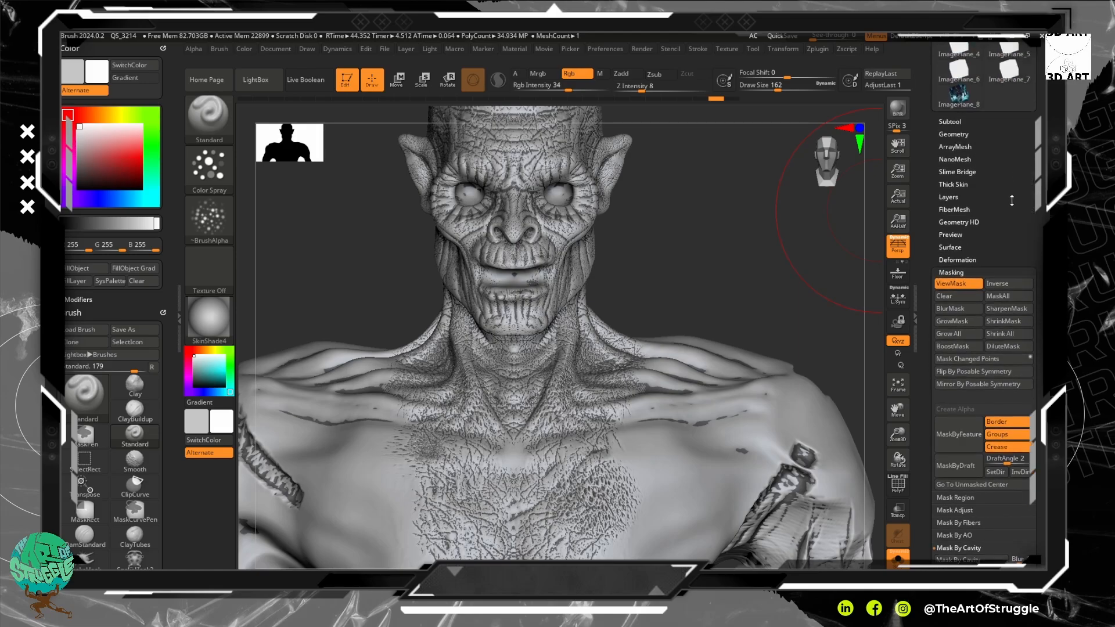
Turn the polypaint display on Skin_ZSphere1 back on, then try spraying white over the shoulders and chest and undo it.
click(958, 217)
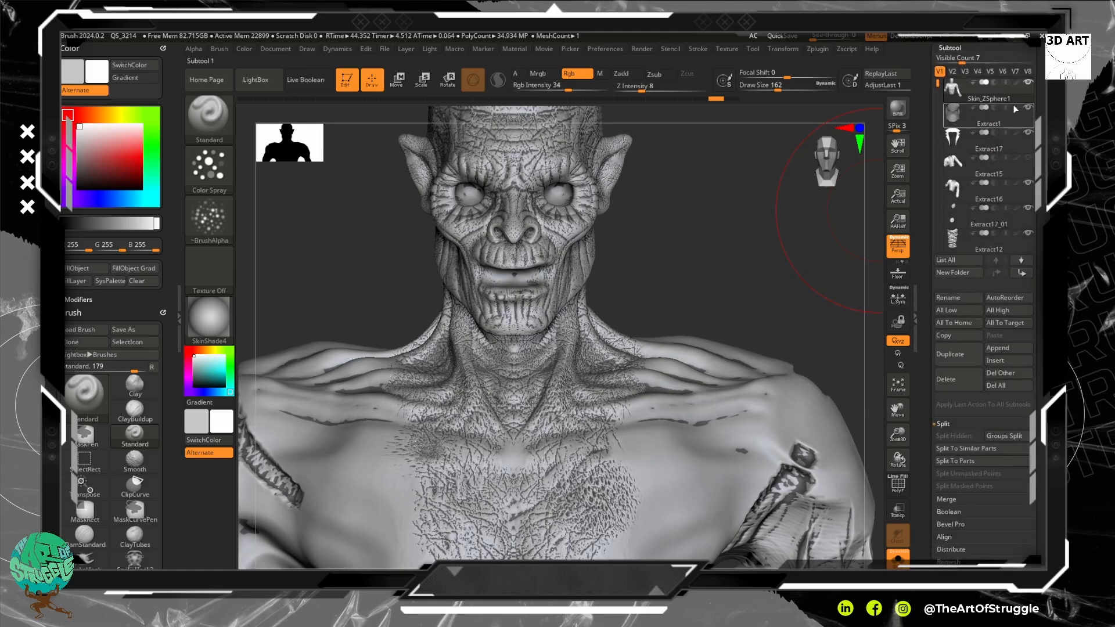
click(1016, 82)
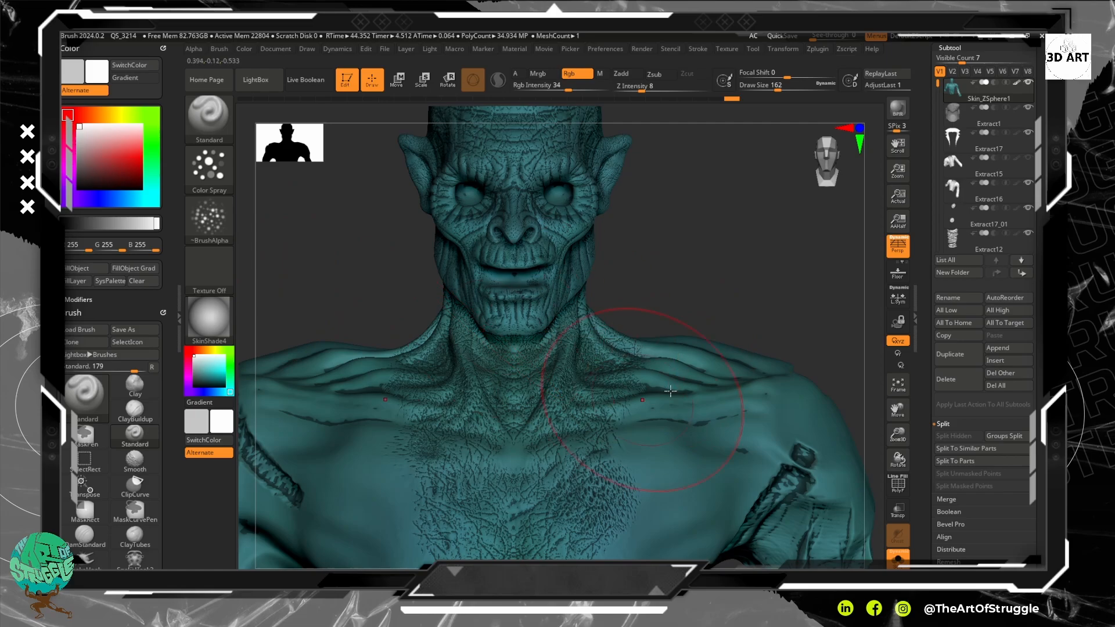
mouse_move(627, 407)
mouse_down()
mouse_move(656, 444)
mouse_move(731, 435)
mouse_up()
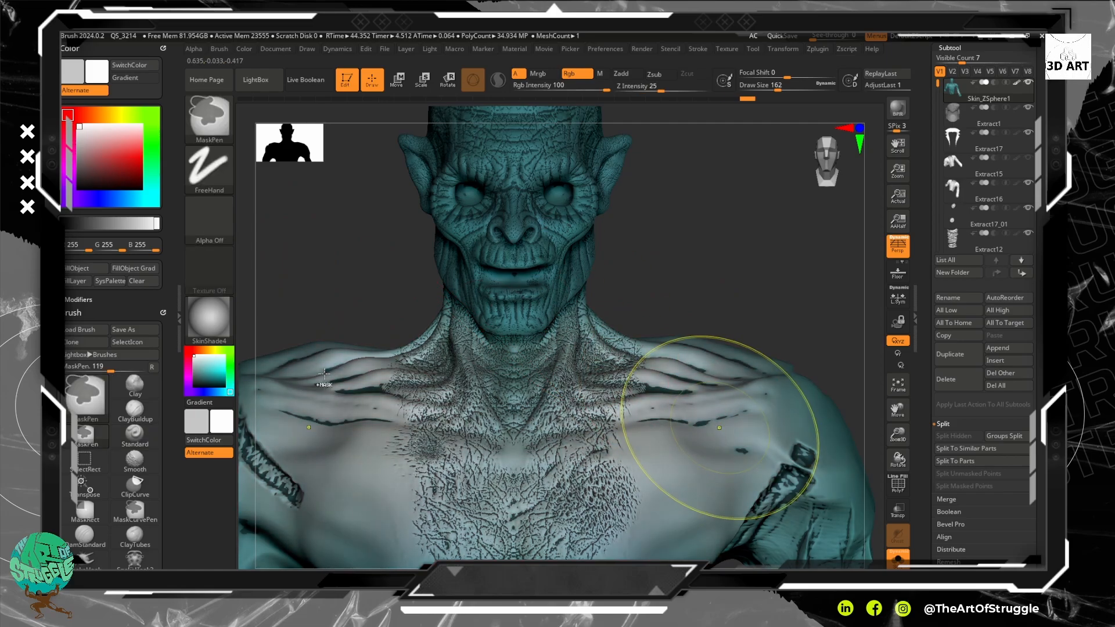
key(ctrl+z)
Set the current colour to teal, R 54, G 165, B 165, and invert the body's cavity mask.
click(202, 370)
drag(202, 370, 209, 373)
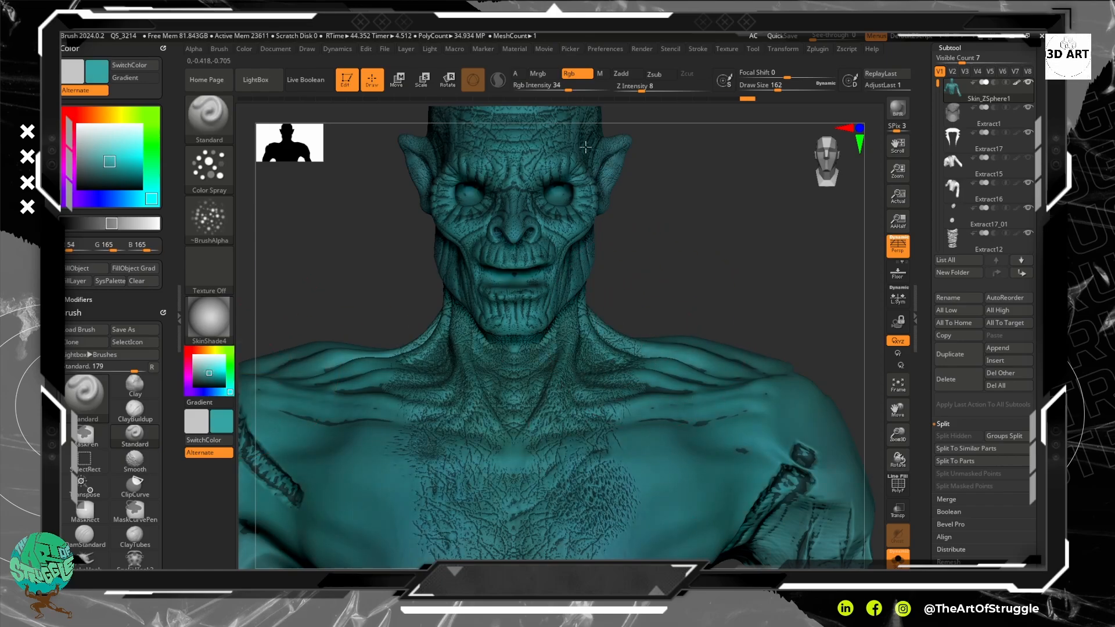
alt+drag(733, 266, 738, 367)
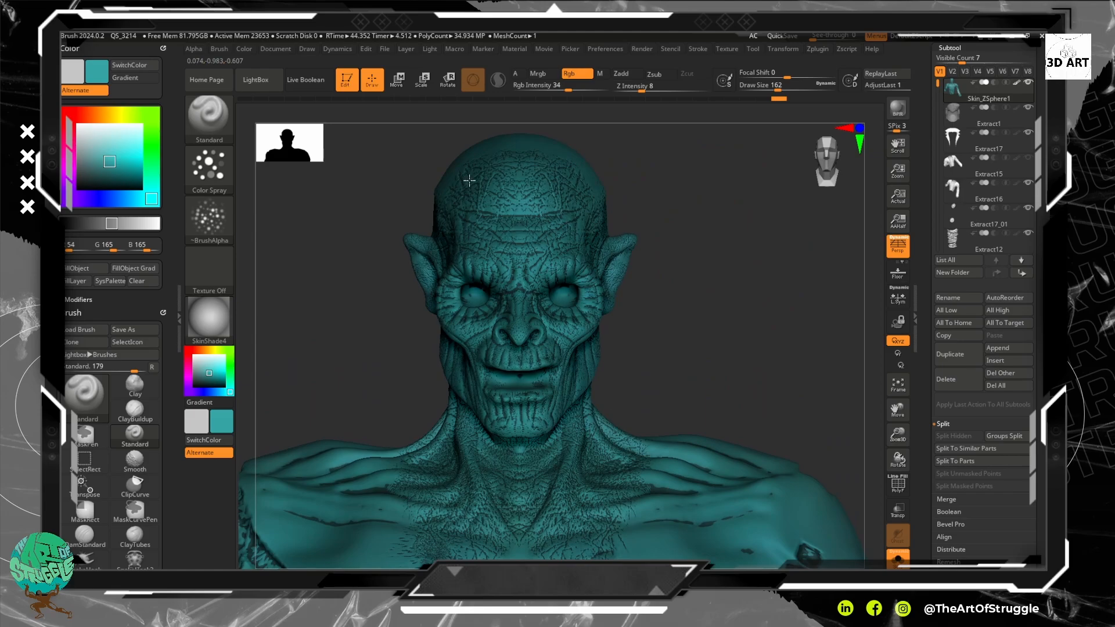
drag(1031, 388, 999, 268)
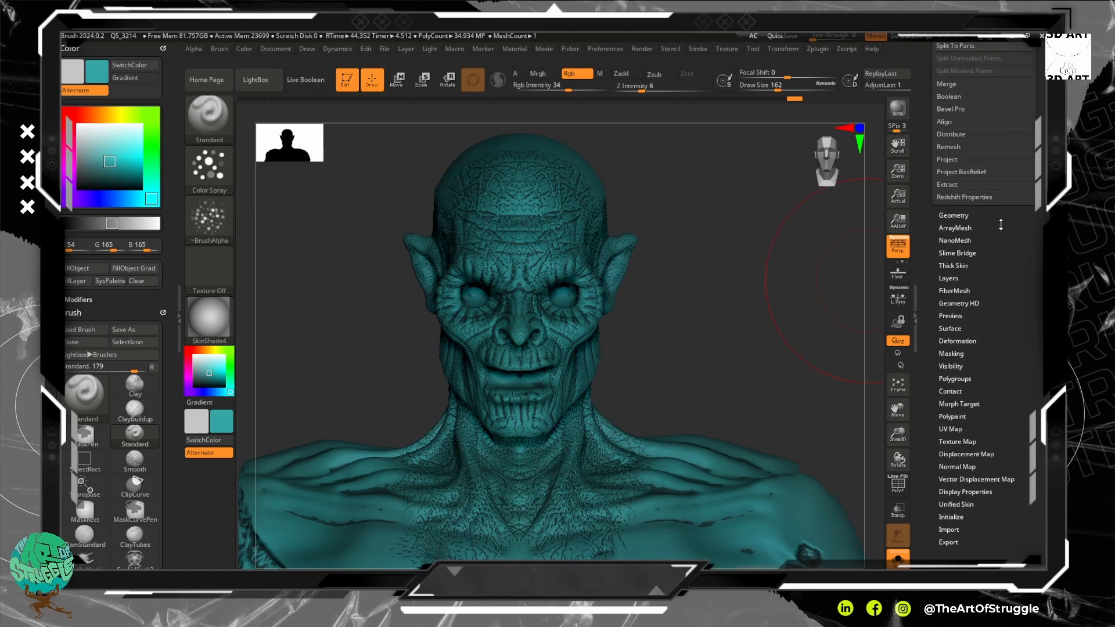
drag(1001, 225, 968, 297)
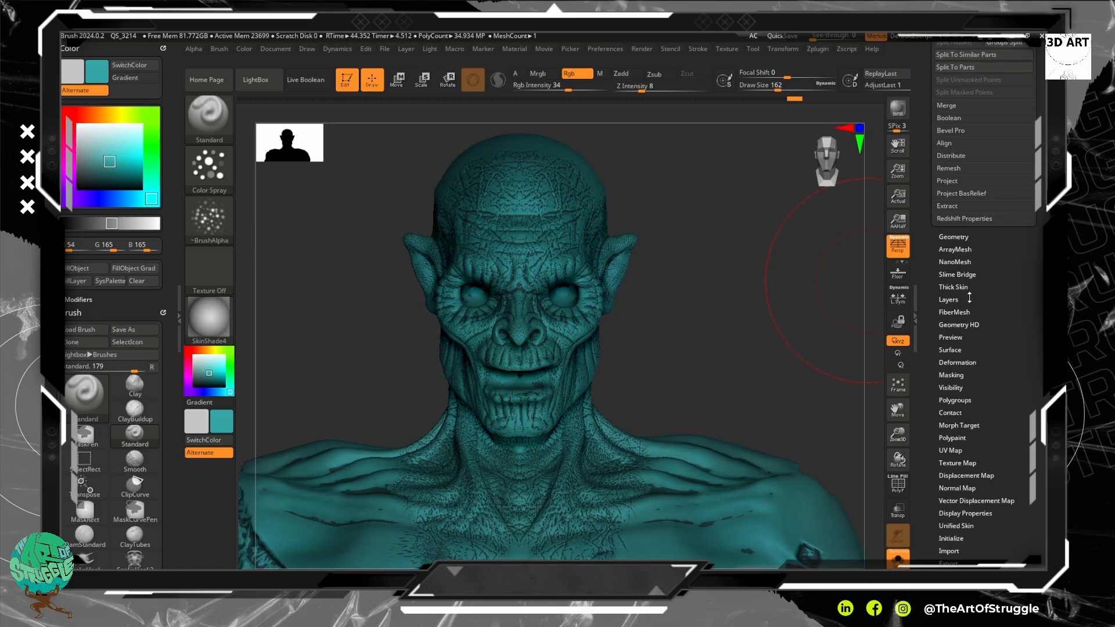
click(959, 376)
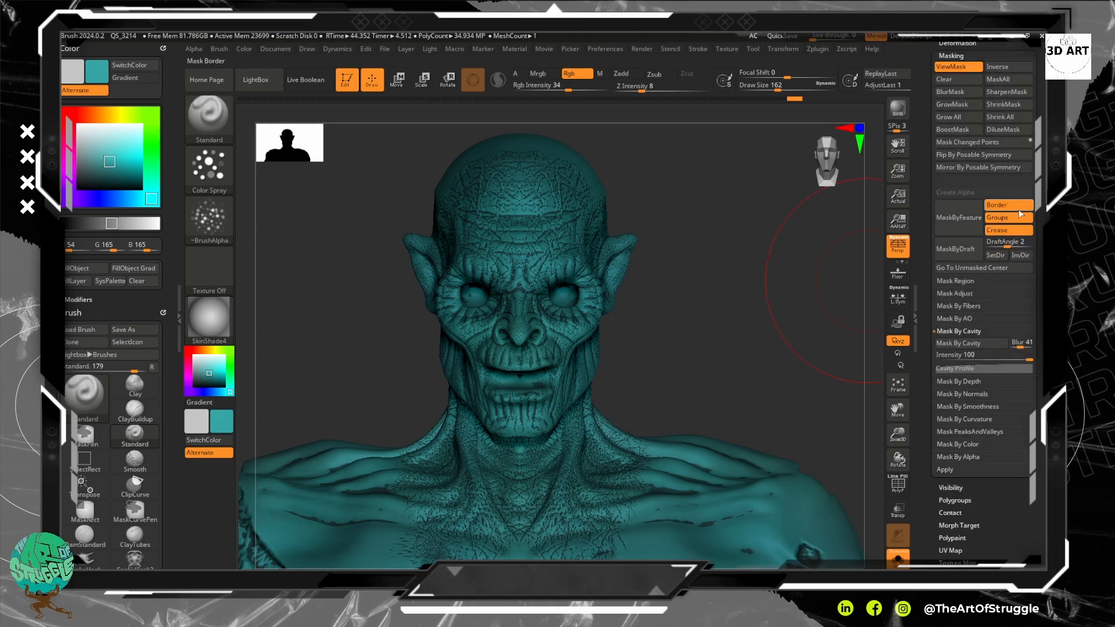
click(1003, 67)
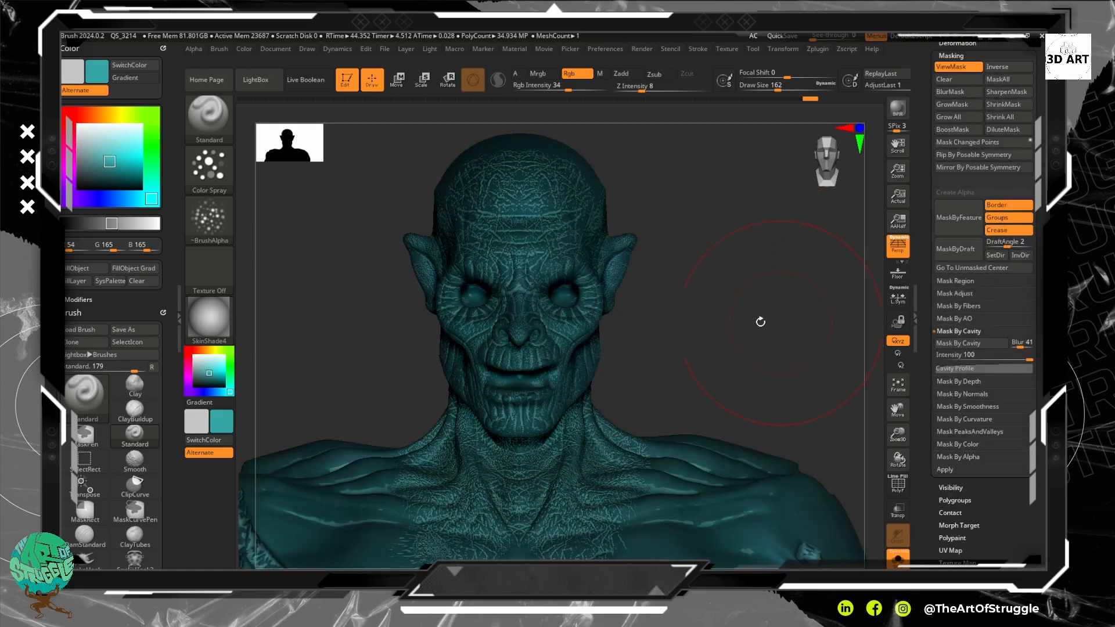
Set the colour to dark teal, R 39, G 66, B 66, and spray it over the head, neck, shoulders and chest.
drag(208, 376, 200, 381)
mouse_move(501, 248)
mouse_down()
mouse_move(487, 242)
mouse_move(497, 378)
mouse_move(572, 437)
mouse_move(497, 556)
mouse_move(662, 458)
mouse_up()
alt+drag(736, 400, 760, 330)
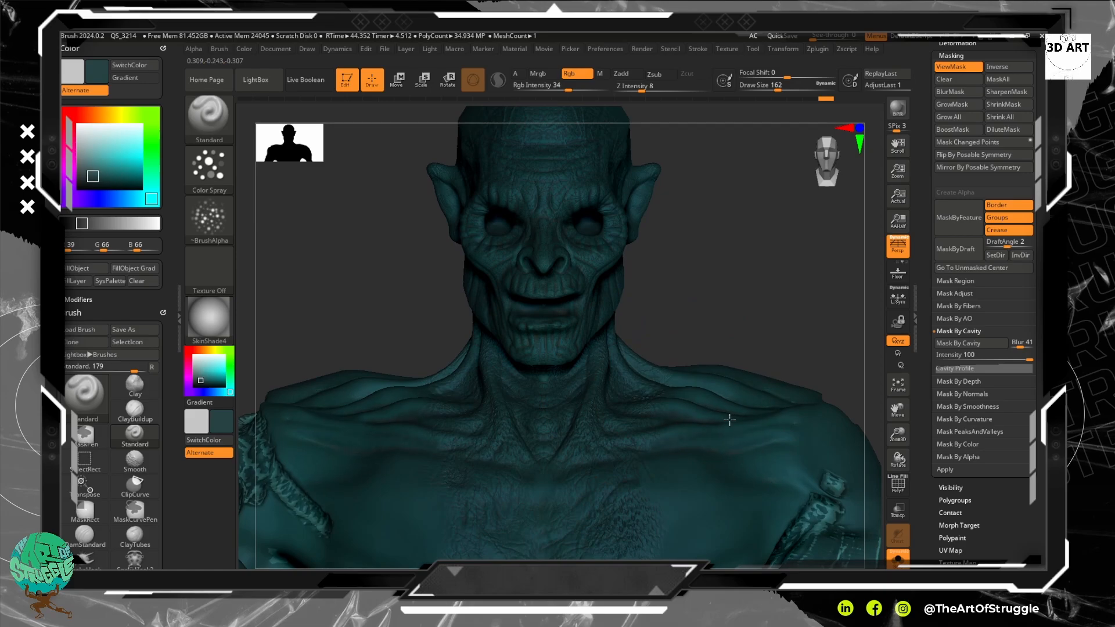
drag(729, 419, 808, 439)
drag(816, 390, 672, 426)
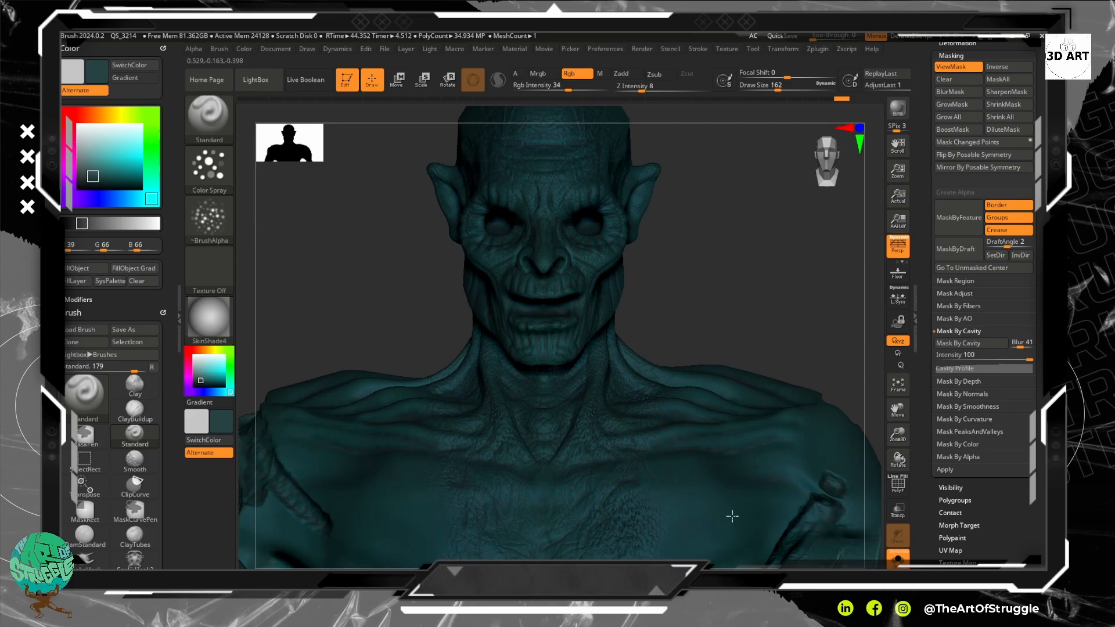
Undo the latest dark teal spray strokes over the shoulders and chest to compare the paint.
key(ctrl+z)
key(ctrl+z)
key(ctrl+z)
key(ctrl+z)
key(ctrl+z)
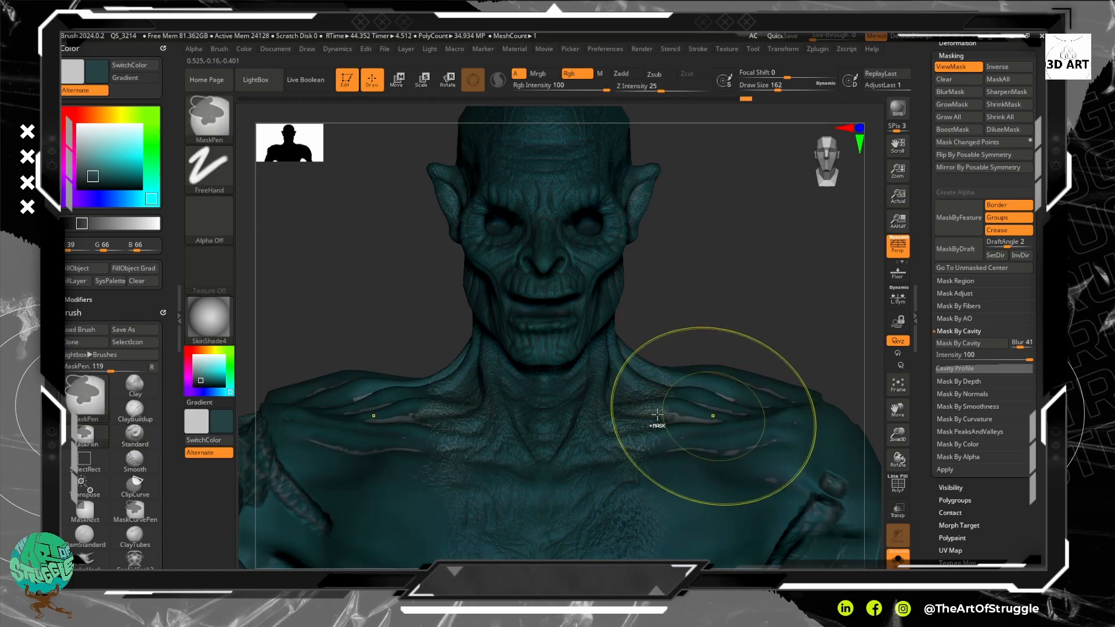
key(ctrl+z)
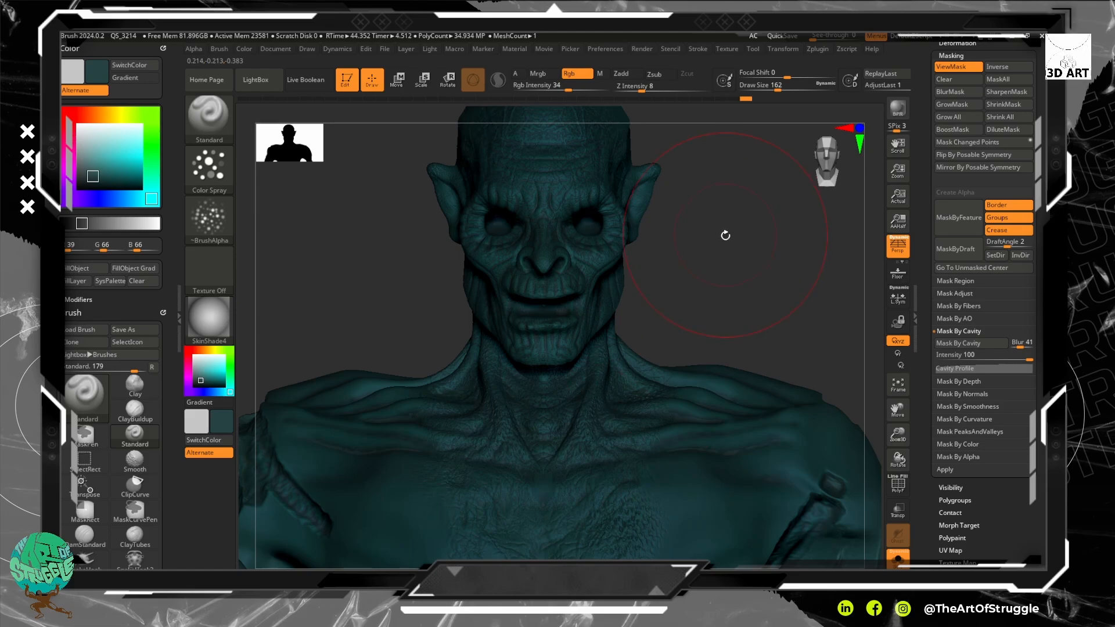
Spray the dark teal over the head, back, arms and torso, covering the body from several angles.
alt+drag(725, 236, 731, 339)
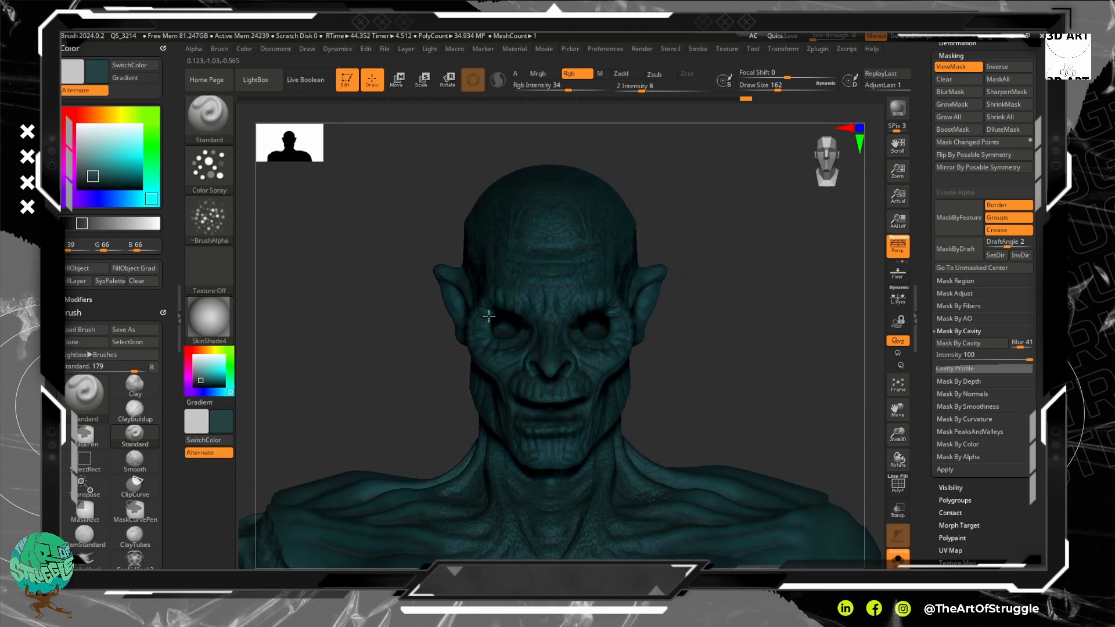
drag(776, 299, 718, 265)
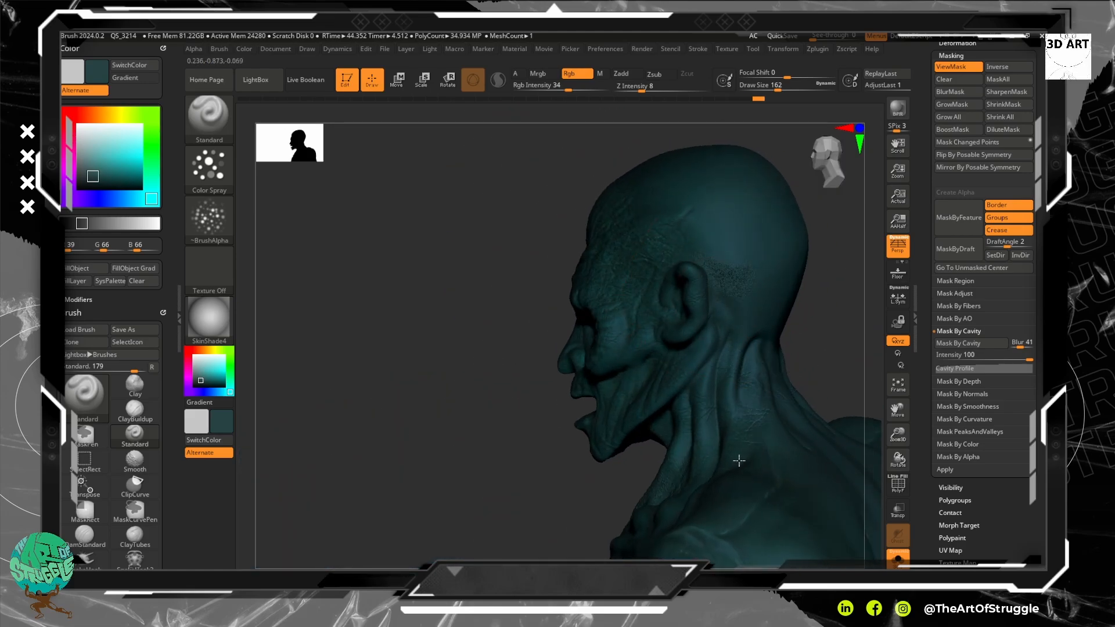
drag(822, 328, 677, 162)
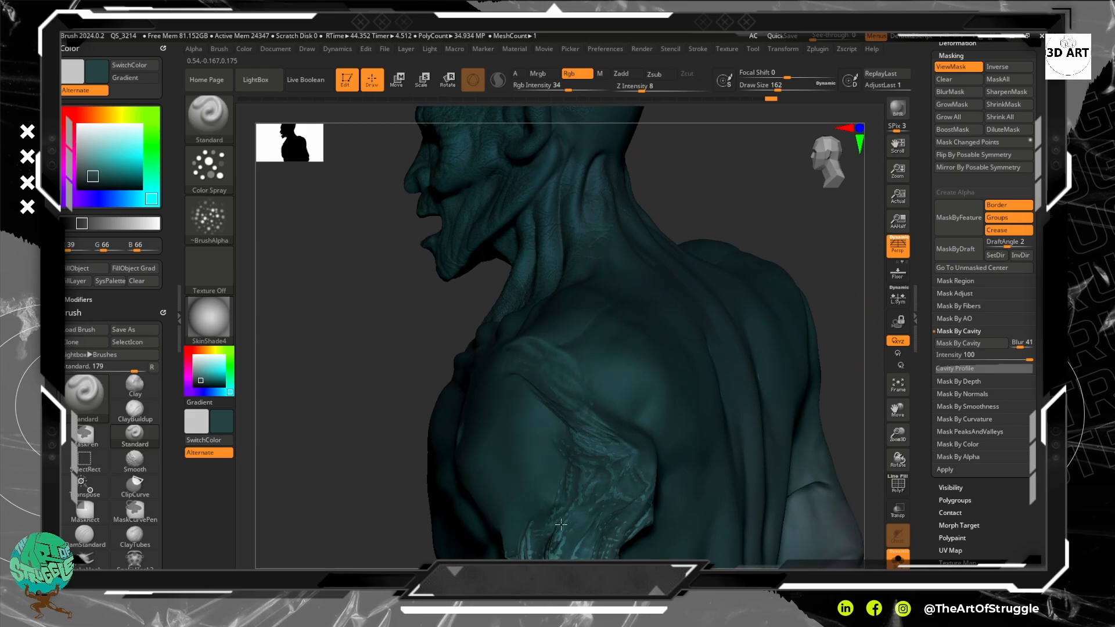
alt+drag(741, 234, 657, 43)
drag(657, 174, 809, 346)
drag(644, 377, 662, 421)
mouse_move(617, 465)
mouse_down()
mouse_move(659, 470)
mouse_move(656, 485)
mouse_up()
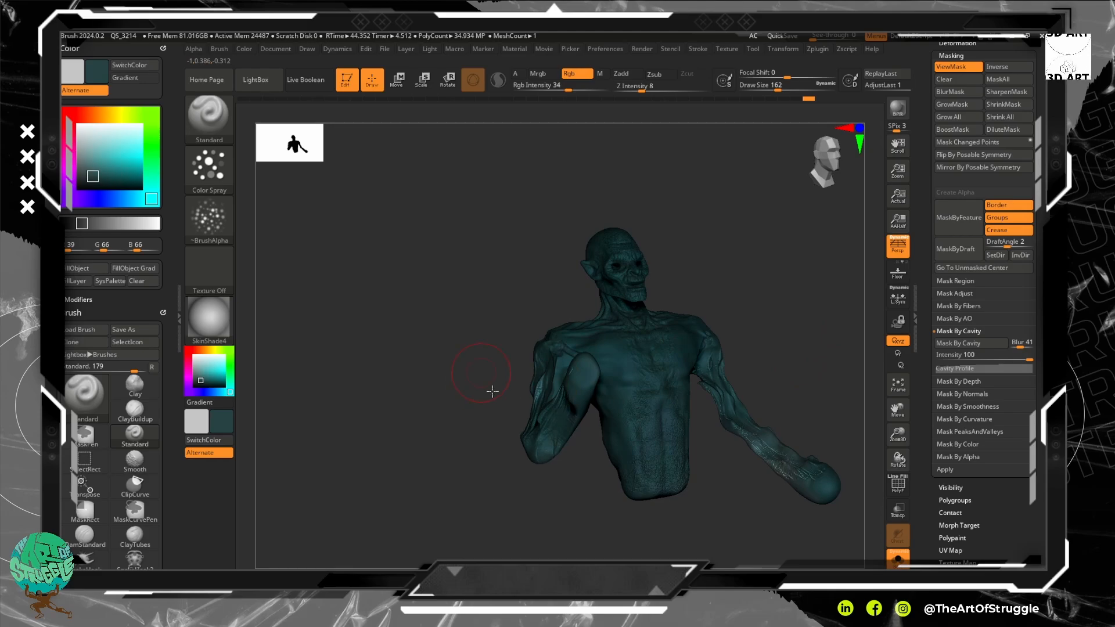
drag(492, 392, 553, 361)
drag(615, 430, 734, 386)
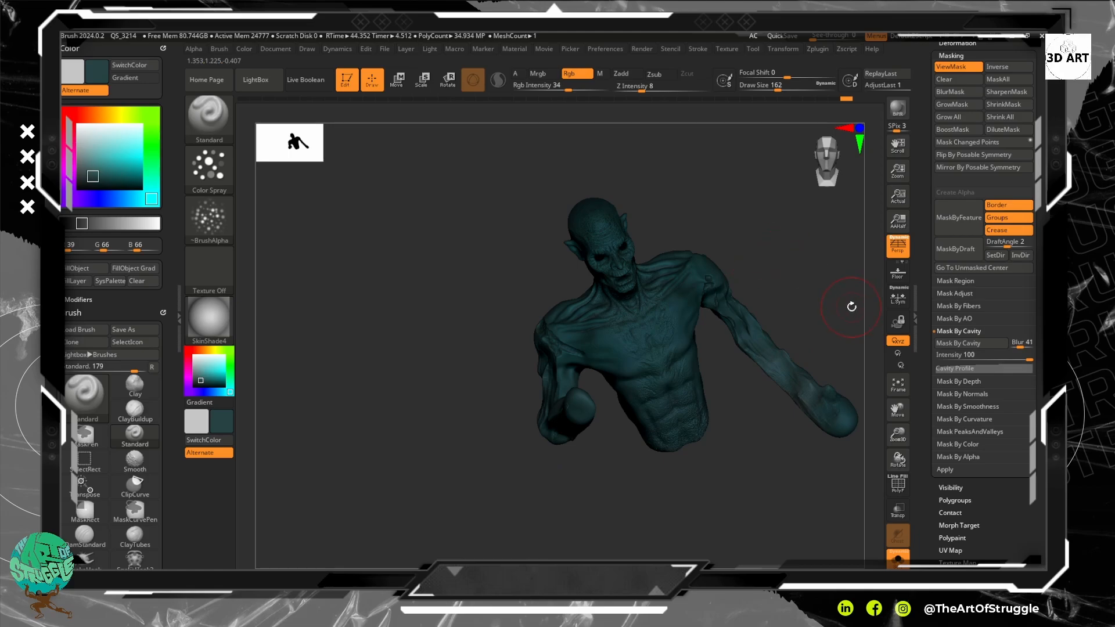
drag(851, 306, 840, 331)
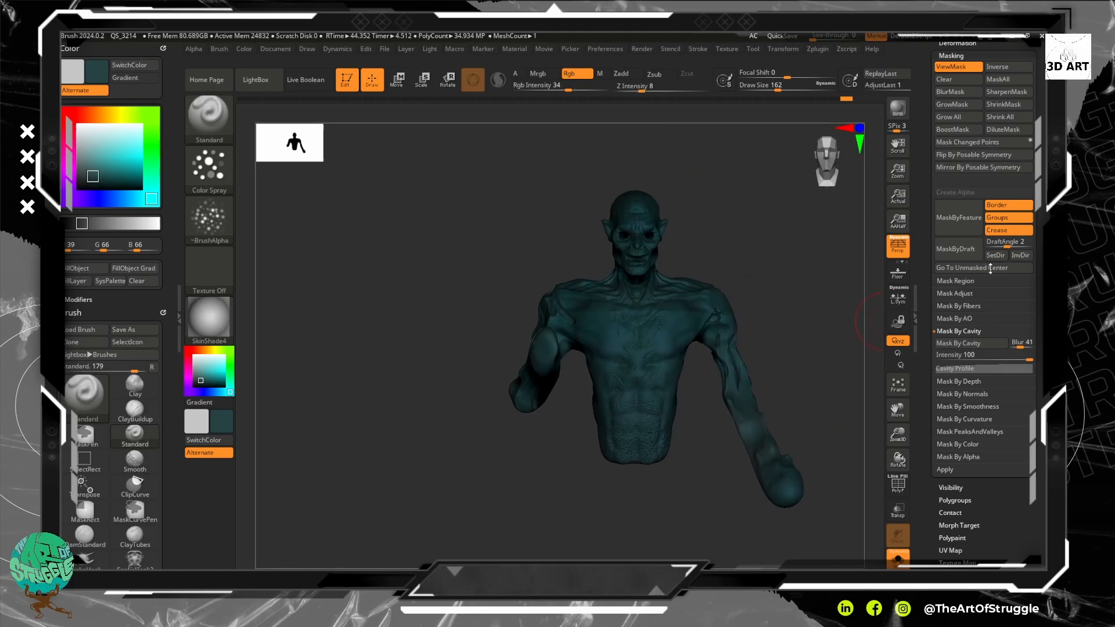
Hide the mask display to check the darkened cavities, and invert the mask so the cavities are protected.
click(970, 67)
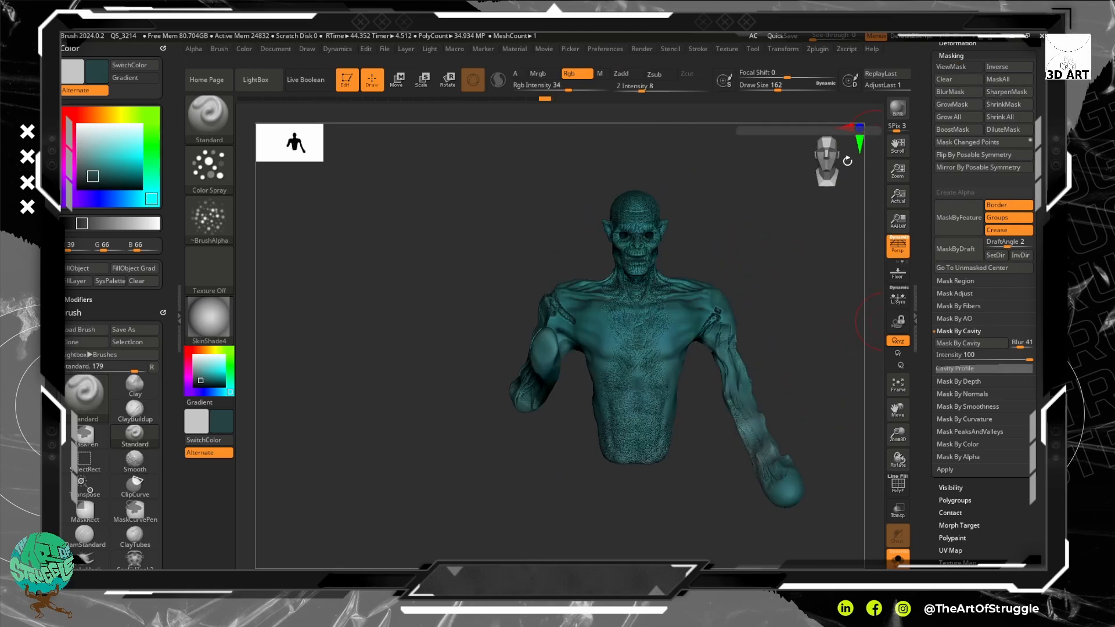
mouse_move(765, 247)
alt+mouse_down()
mouse_move(738, 274)
mouse_move(770, 316)
alt+mouse_up()
alt+drag(714, 262, 754, 388)
alt+drag(793, 341, 876, 557)
alt+drag(756, 253, 778, 322)
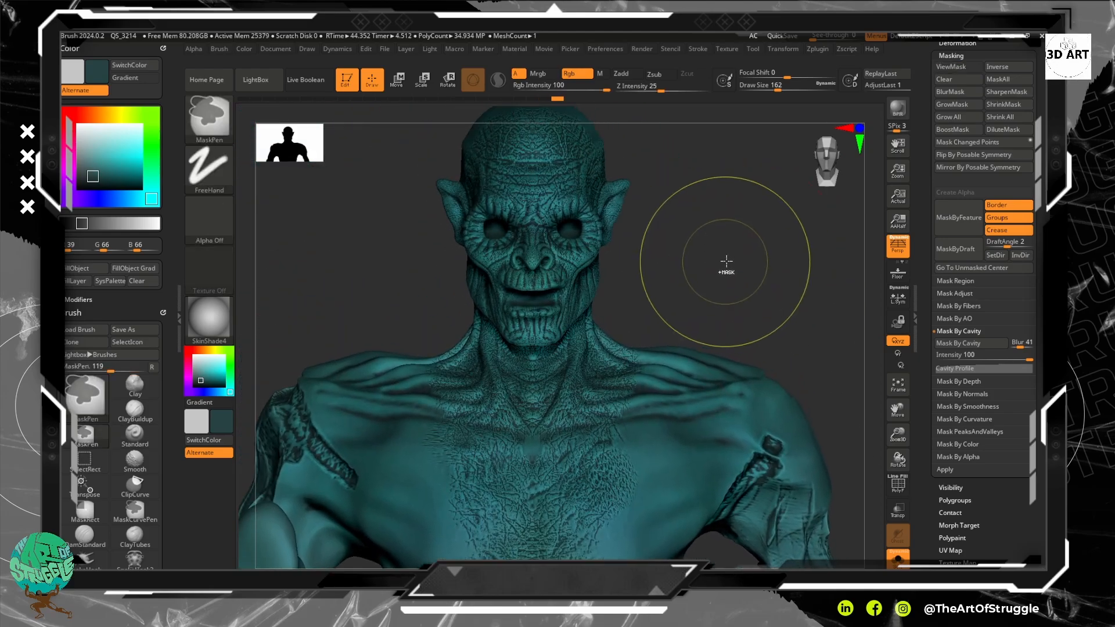
ctrl+click(726, 259)
ctrl+click(726, 256)
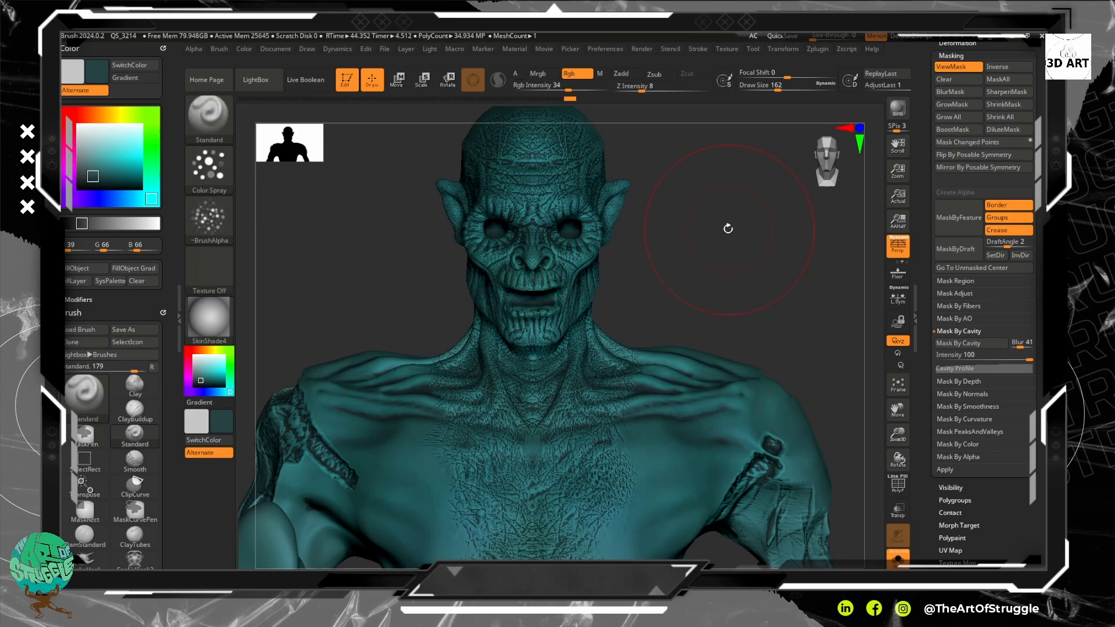
Examine the cavity paint on the face up close, hide the mask display, and check the mesh's subdivision level.
drag(729, 229, 652, 219)
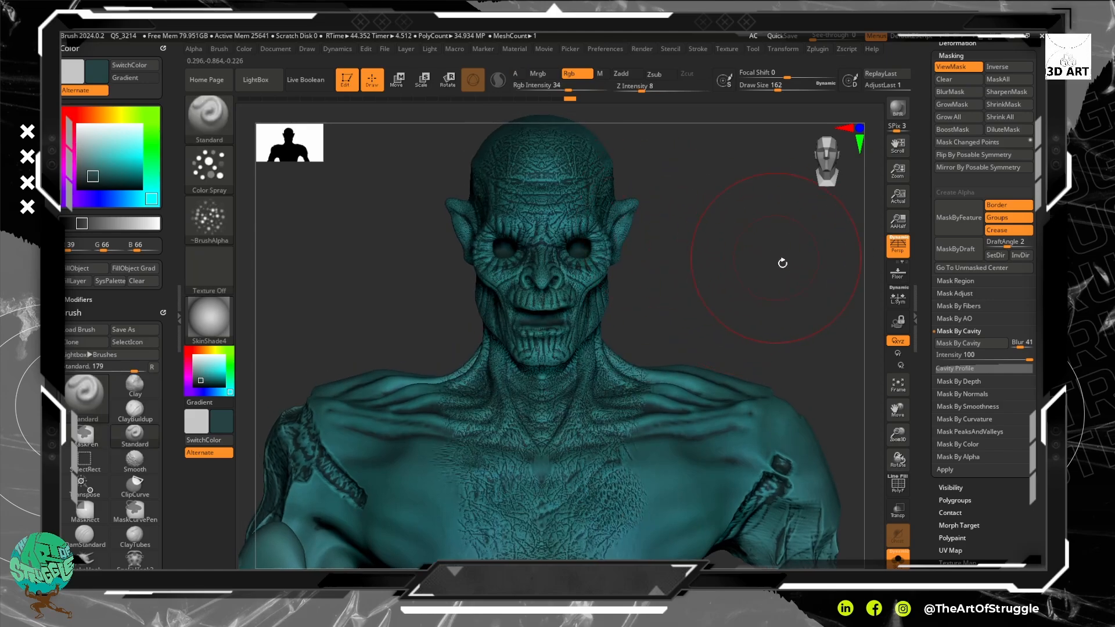
key(shift)
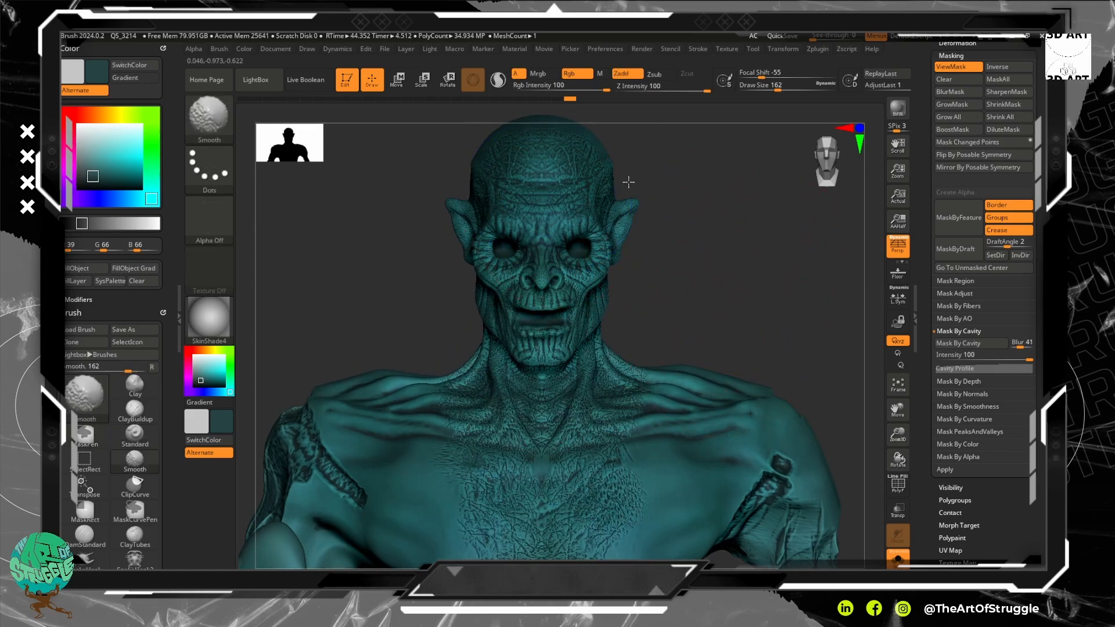
key(ctrl)
mouse_move(738, 263)
alt+mouse_down()
mouse_move(737, 288)
mouse_move(787, 358)
alt+mouse_up()
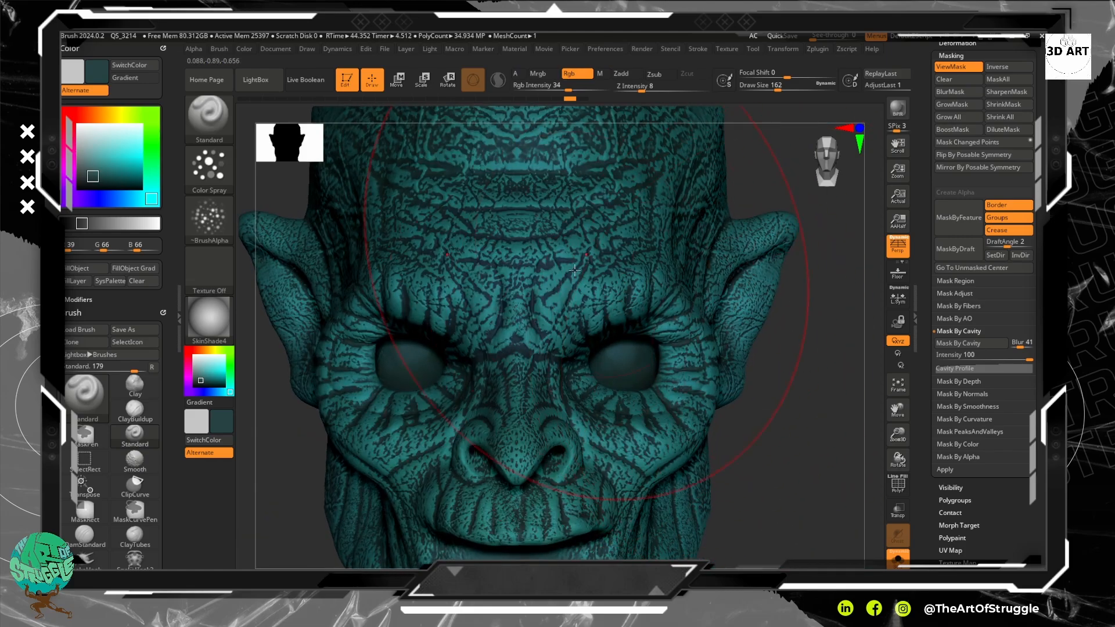
alt+drag(800, 427, 766, 359)
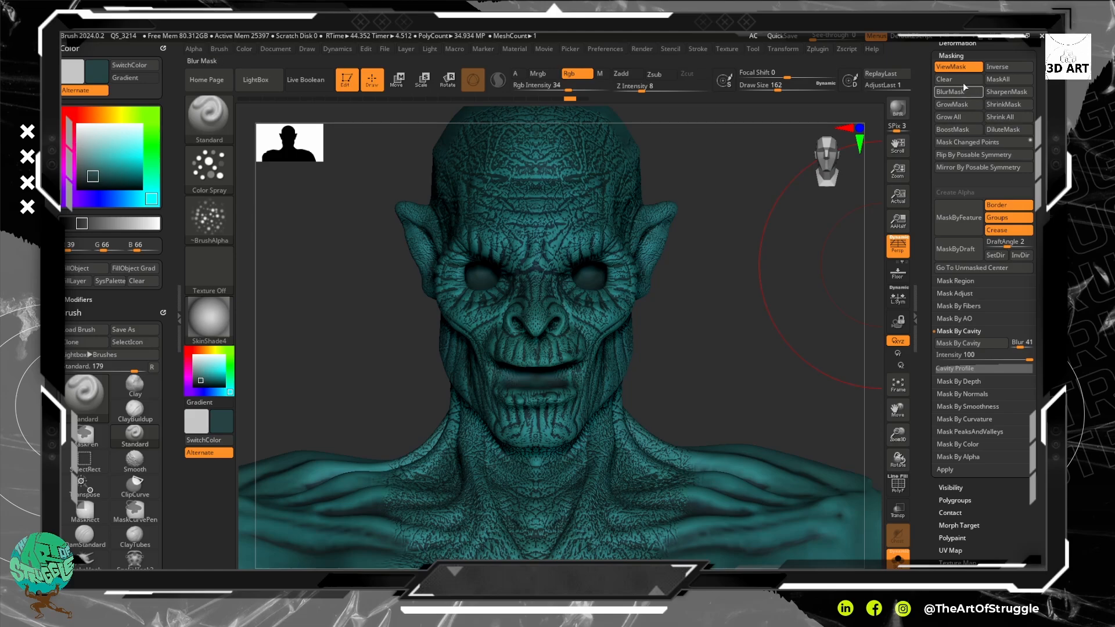
click(963, 68)
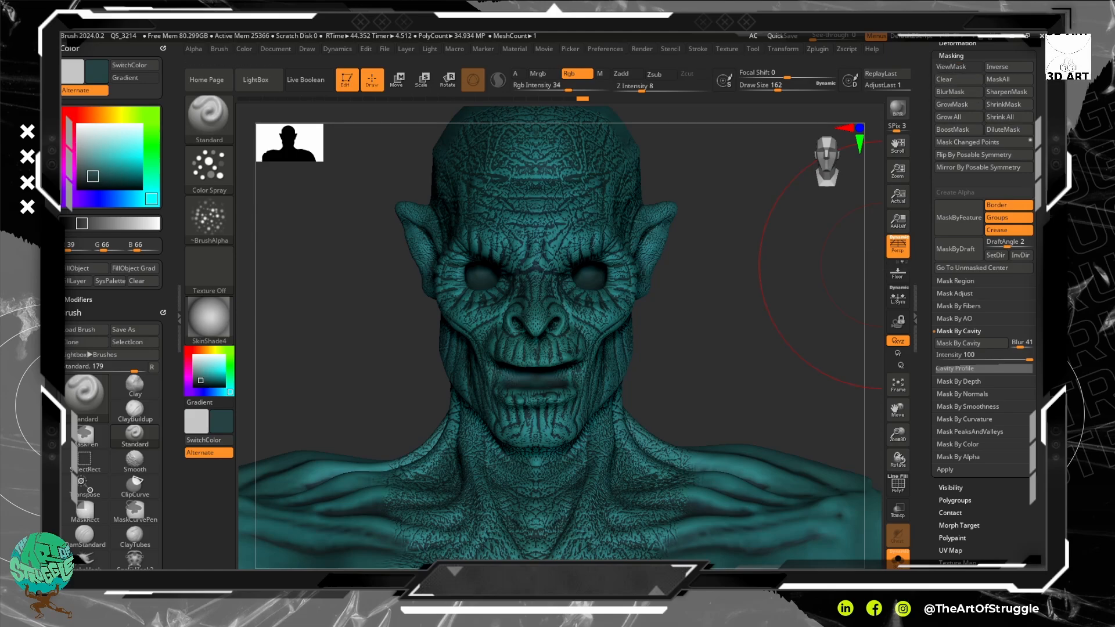
drag(1036, 65, 1036, 345)
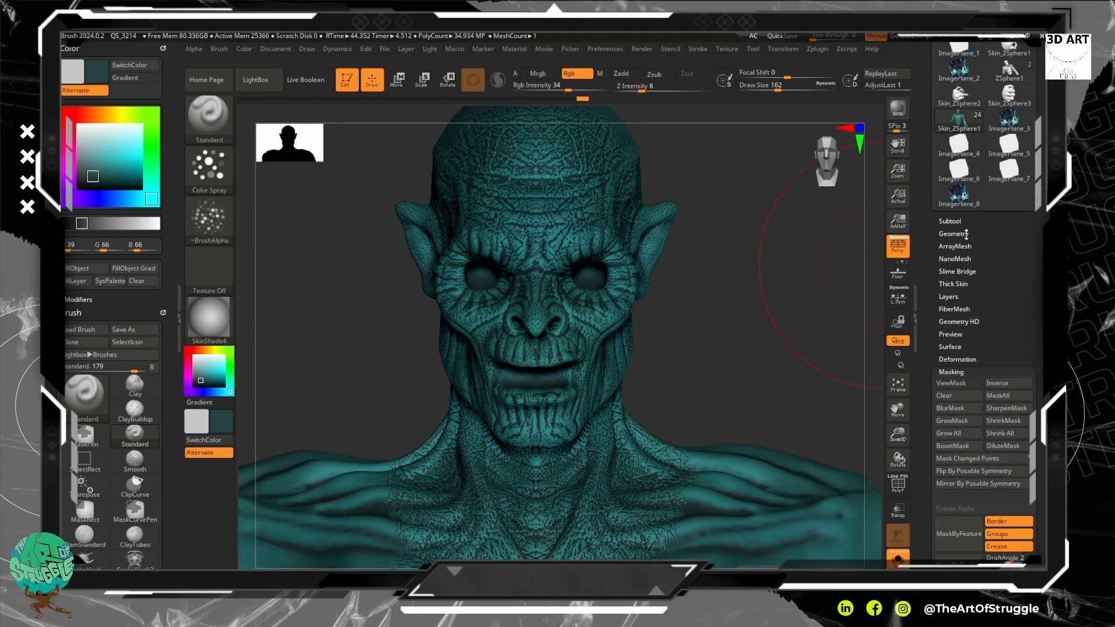
click(952, 234)
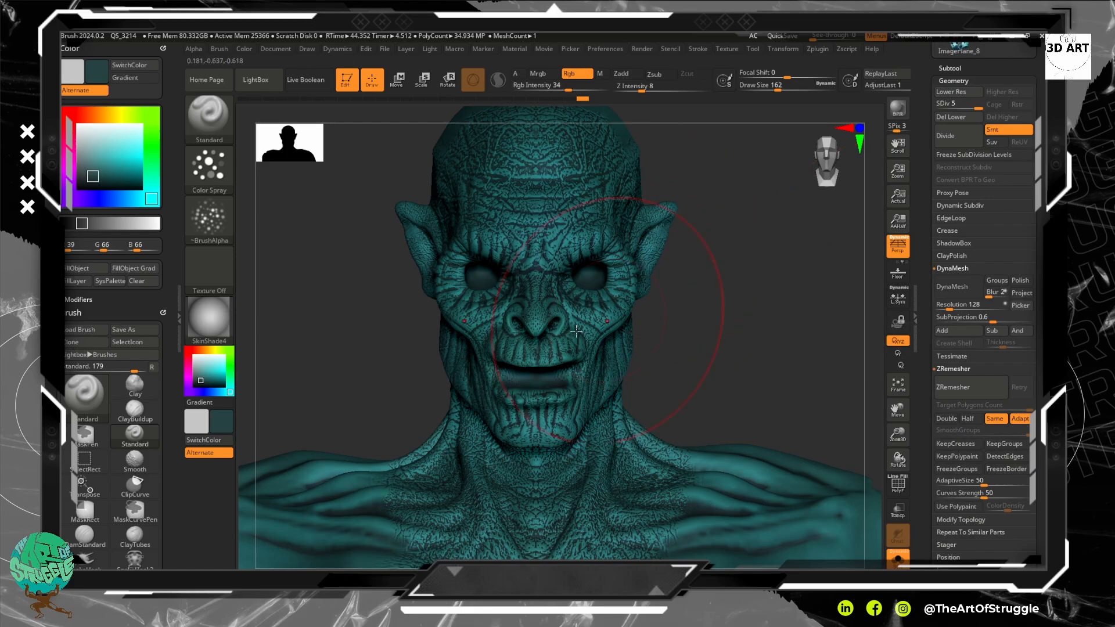
Set the colour to R 32, G 101, B 101, reapply the cavity mask at intensity 100, and invert it.
drag(92, 175, 111, 172)
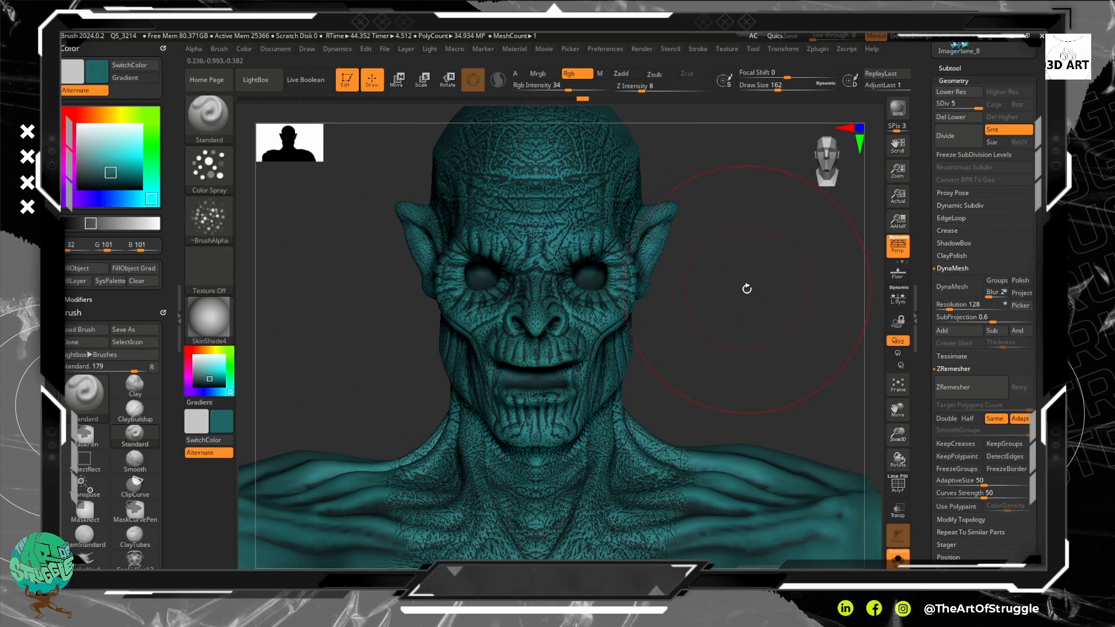
drag(1036, 406, 1036, 290)
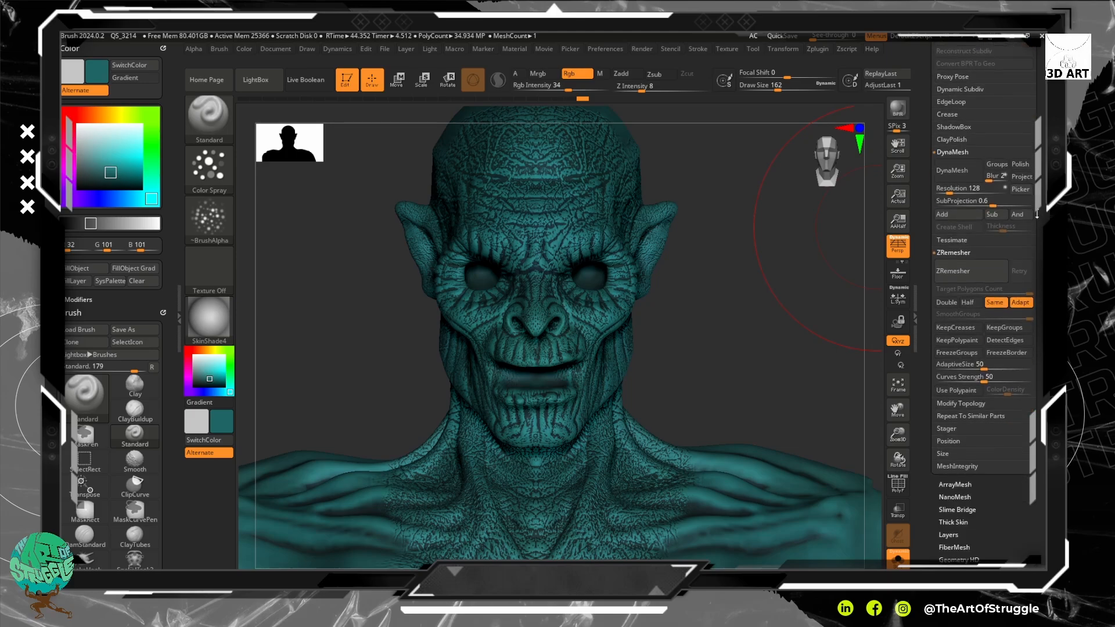
drag(1036, 406, 958, 237)
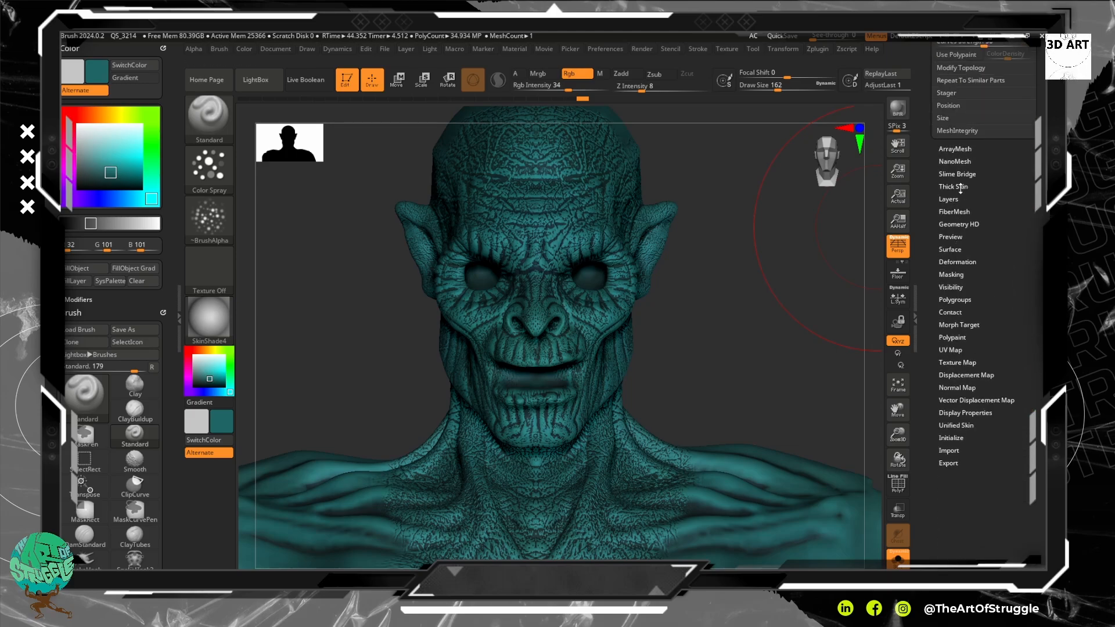
click(957, 276)
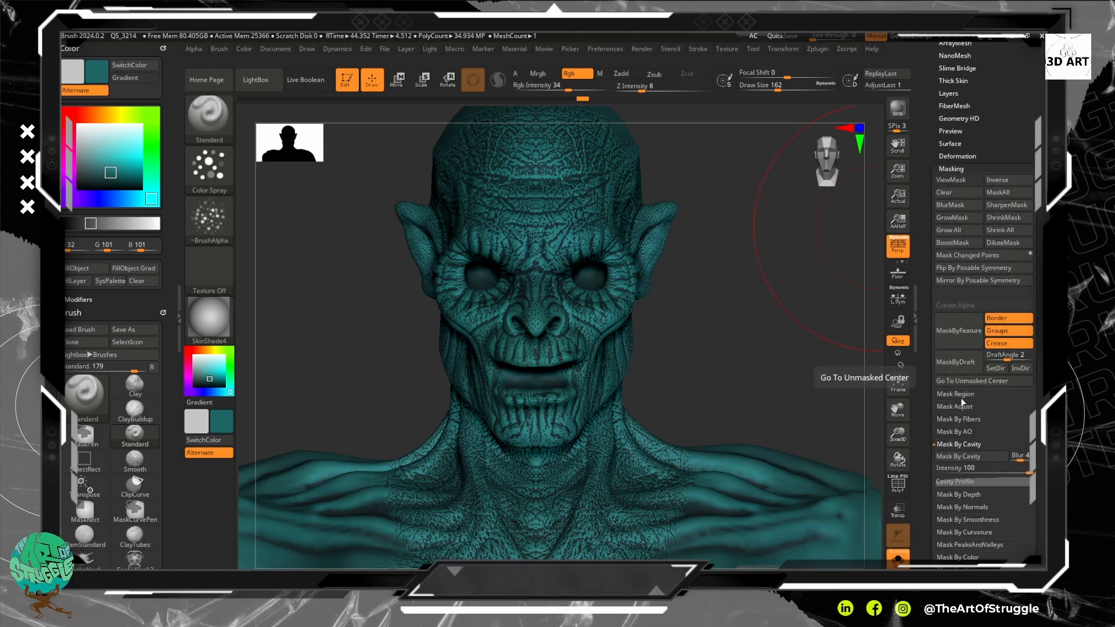
click(965, 444)
click(963, 444)
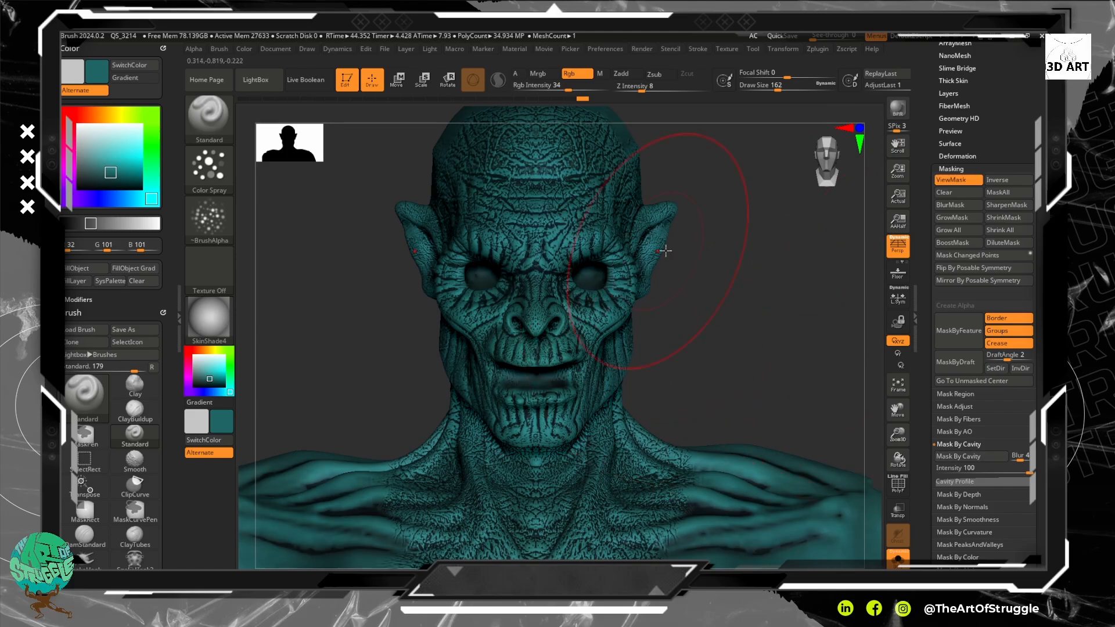
click(1010, 181)
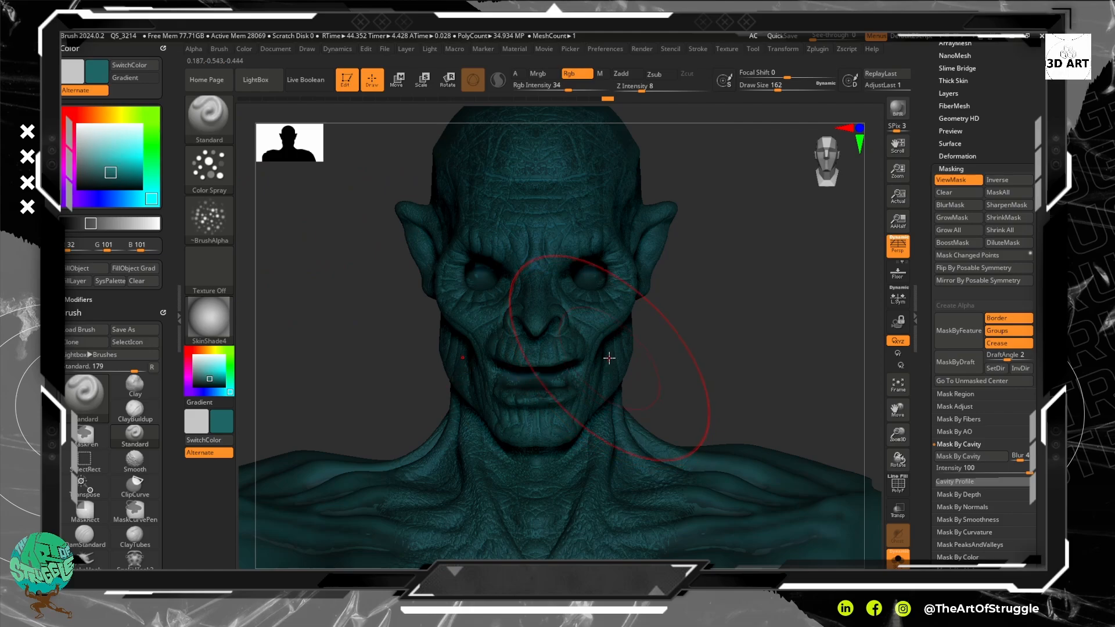
Reduce the brush's draw size to 66, hide the mask display, and check the painted head in profile.
key(bracketleft)
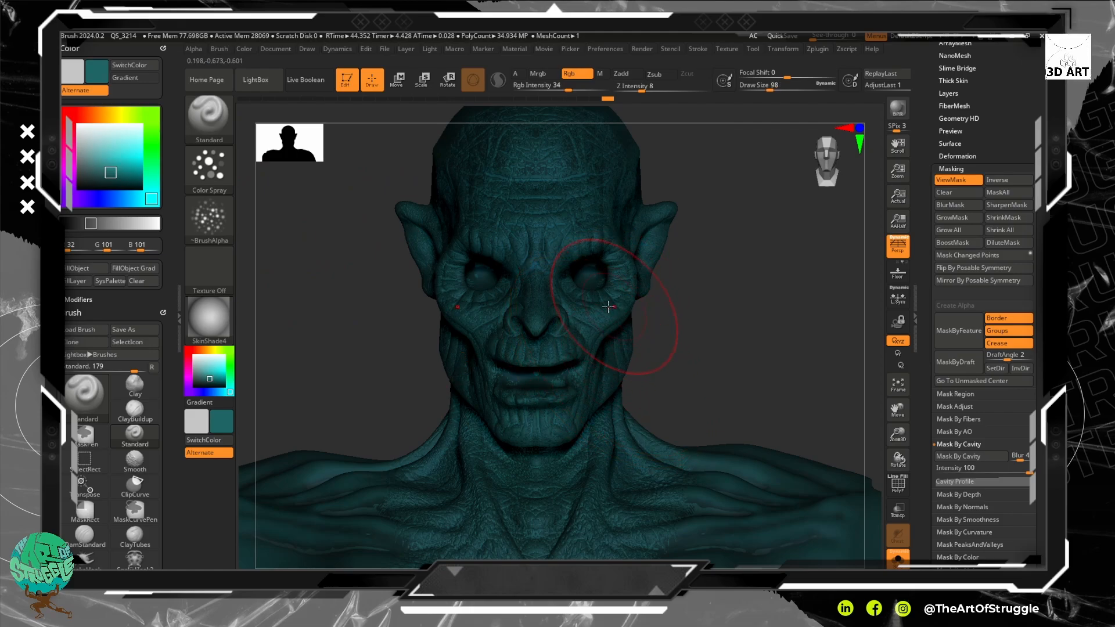
key(bracketleft)
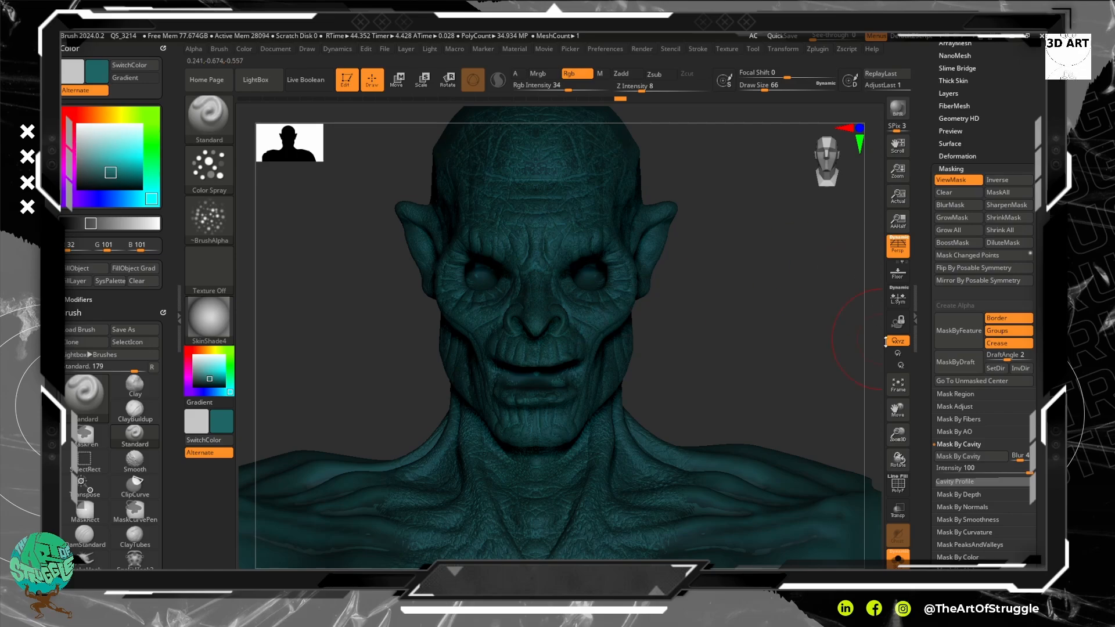
click(956, 180)
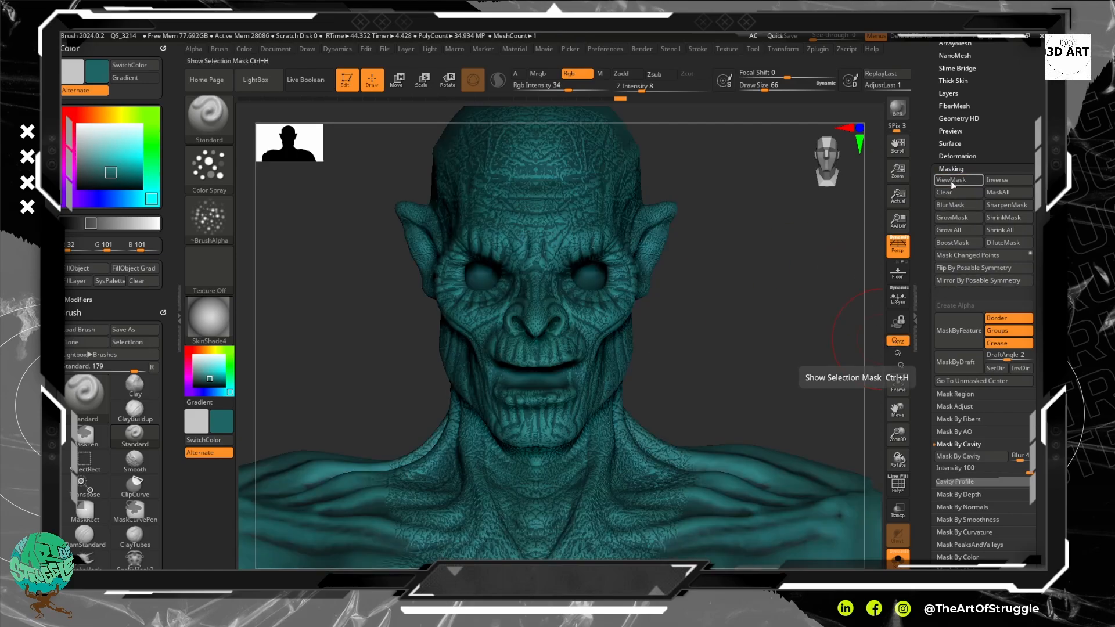
drag(764, 277, 730, 287)
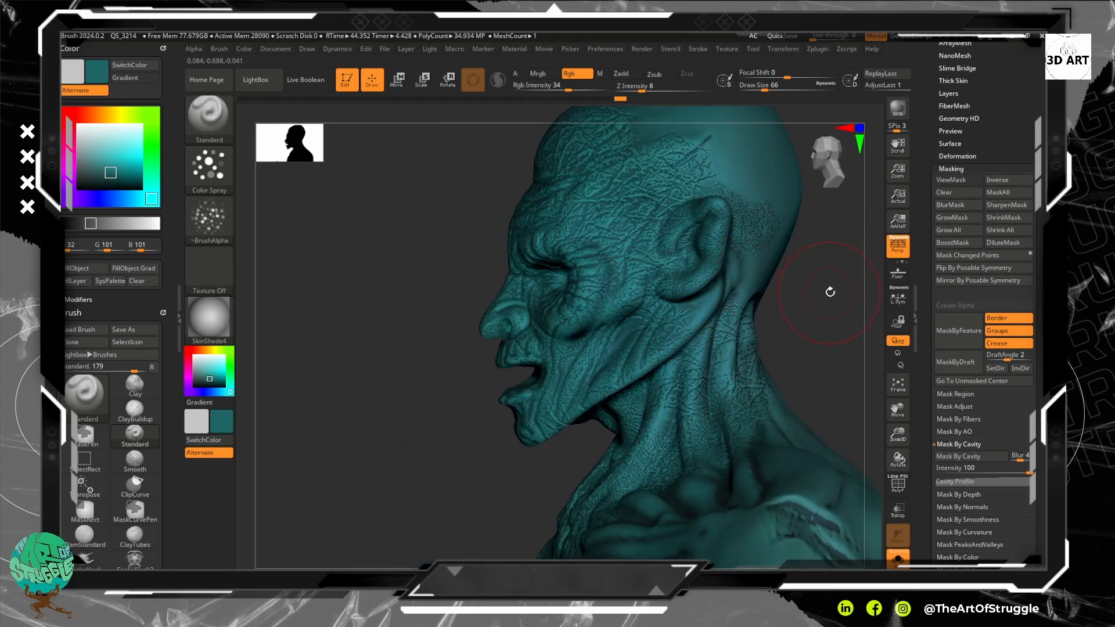
drag(830, 291, 850, 287)
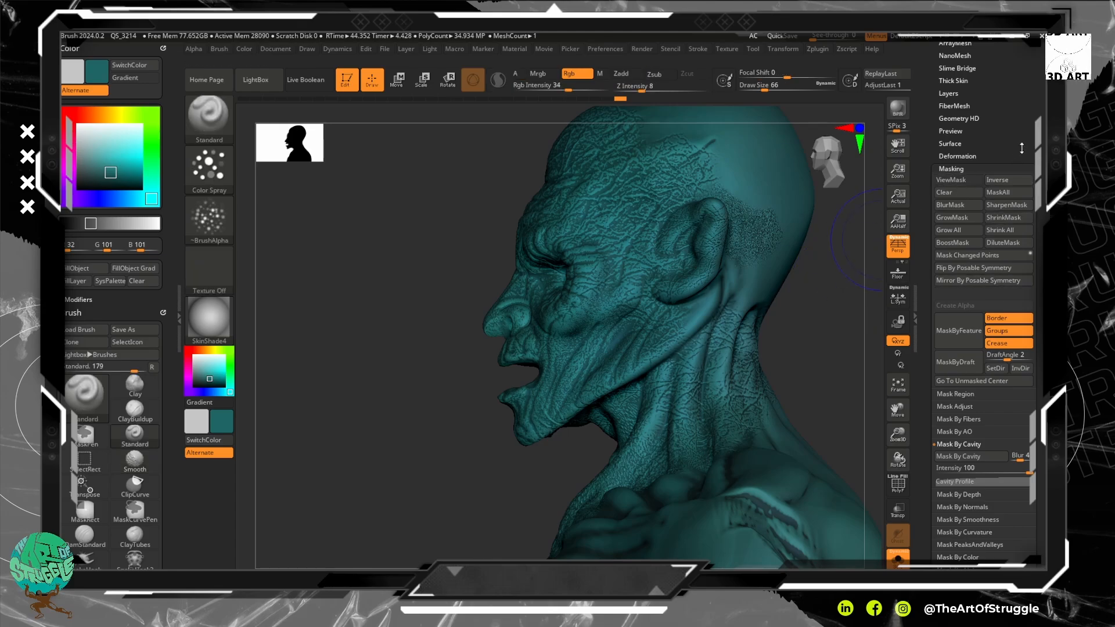
Show the subtool list, turn off Solo so the whole character is displayed, and select the eyeballs' subtool.
scroll(1021, 148, up, 5)
click(952, 166)
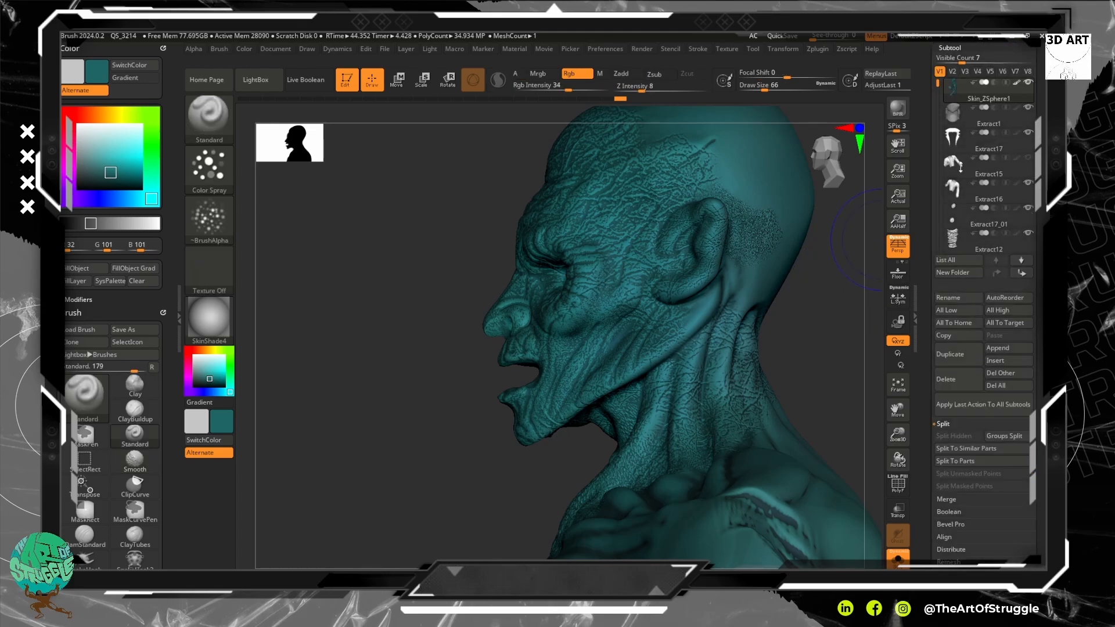
drag(843, 237, 811, 249)
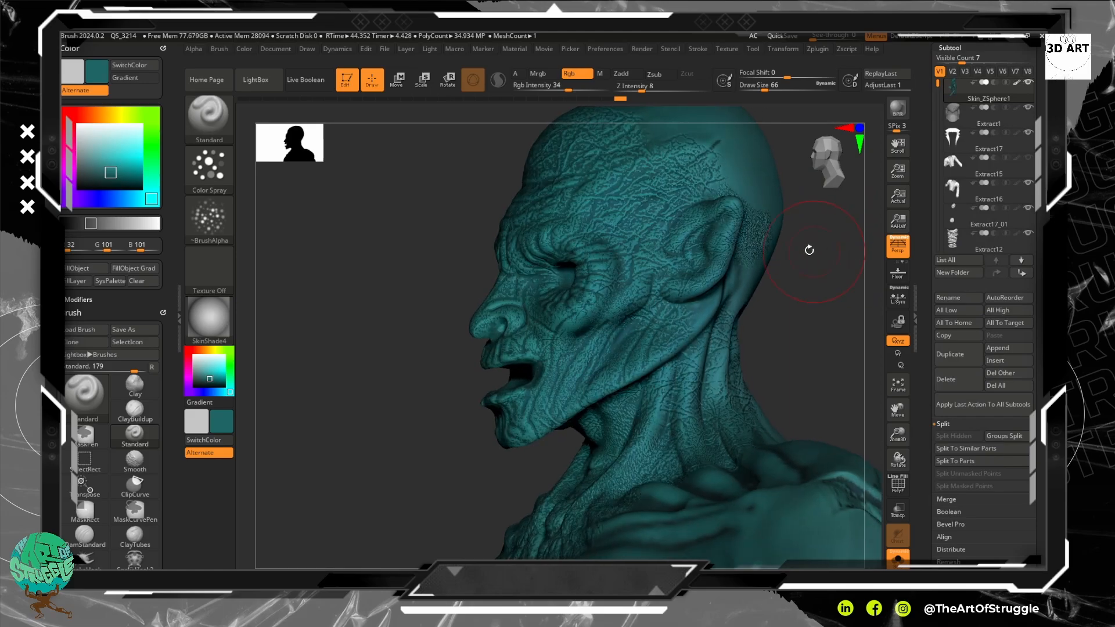
mouse_move(828, 292)
mouse_down()
mouse_move(747, 289)
mouse_move(746, 256)
mouse_move(760, 277)
mouse_up()
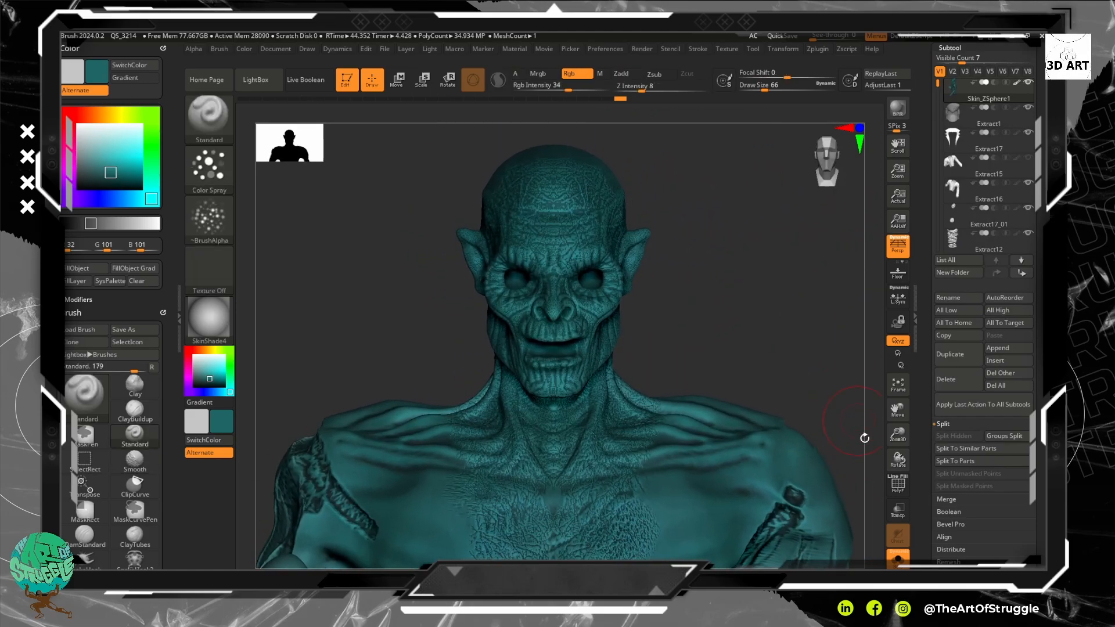
click(897, 556)
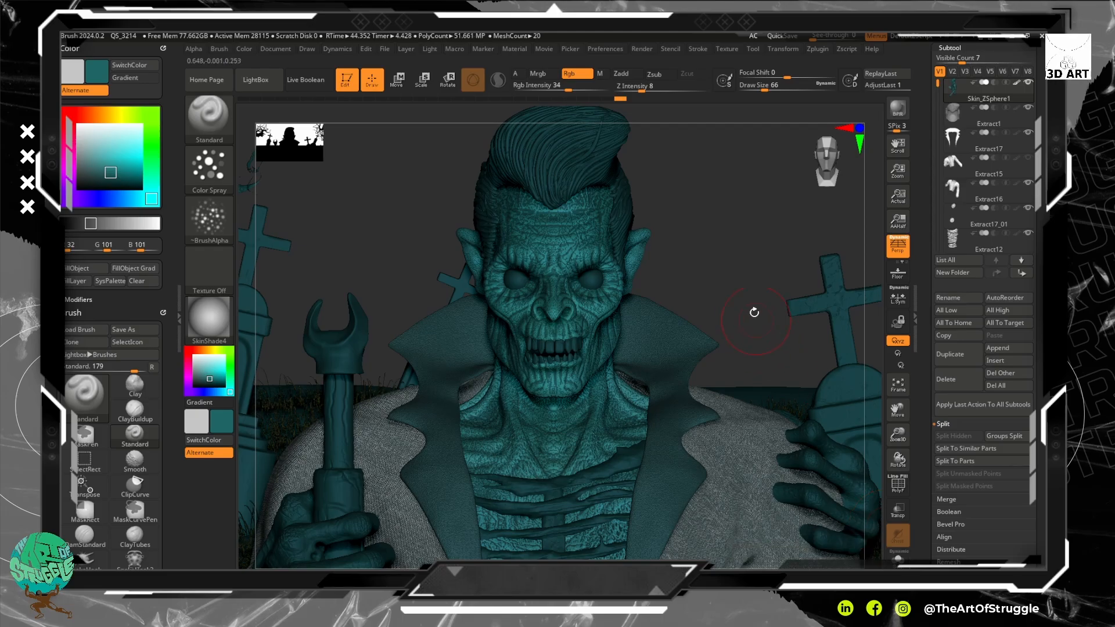
alt+drag(715, 253, 730, 334)
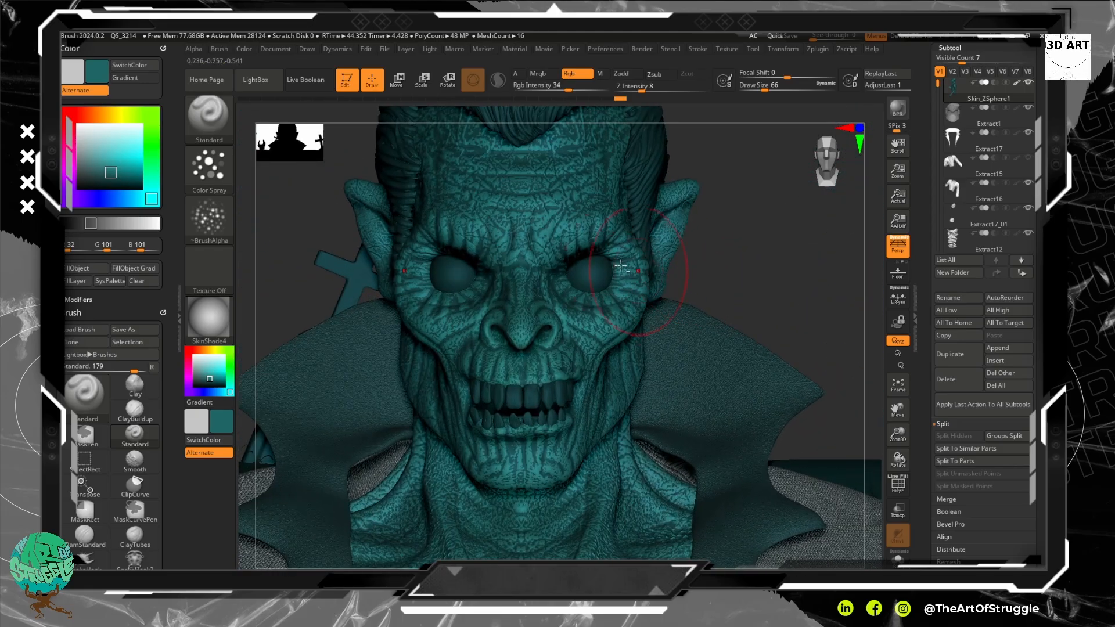
alt+click(594, 272)
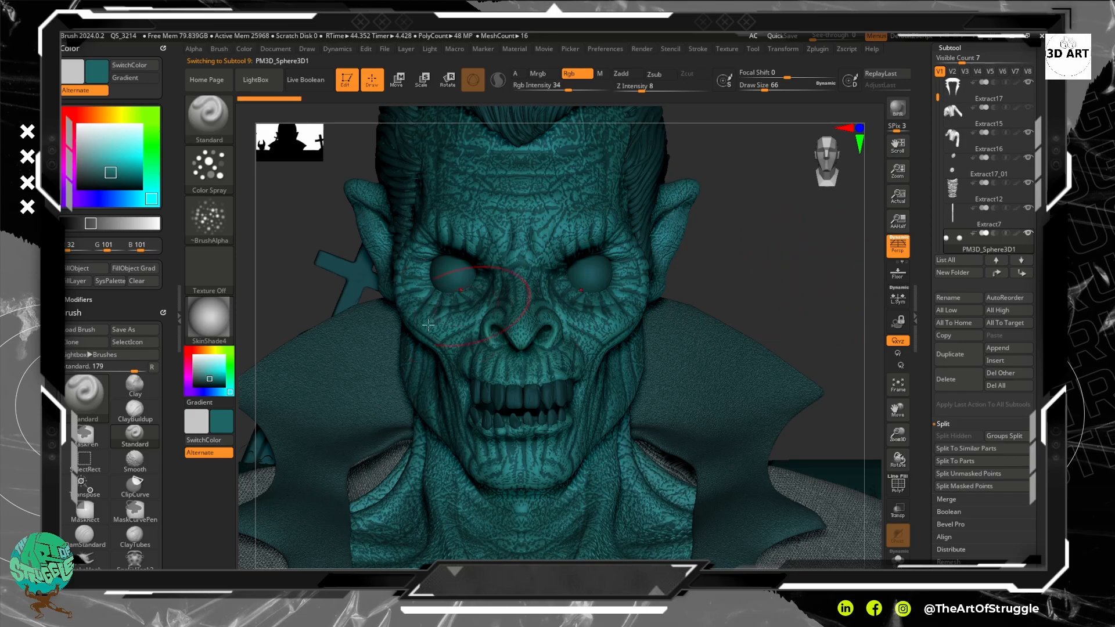
Set the colour to orange, R 215, G 141, B 36, and turn on polypaint for the eyeballs.
click(214, 350)
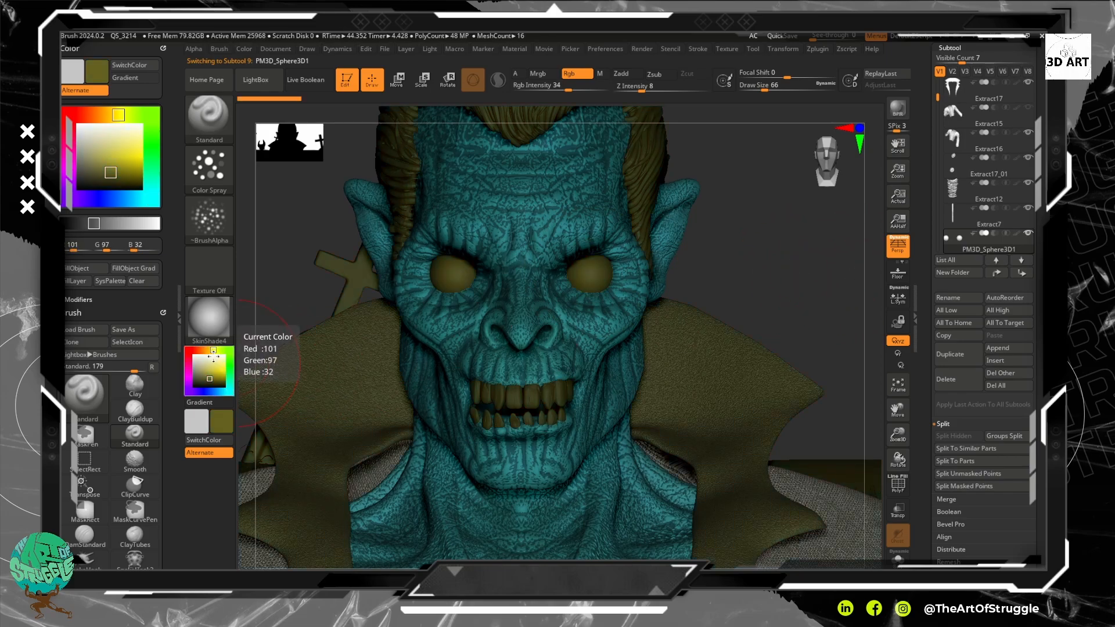
click(216, 370)
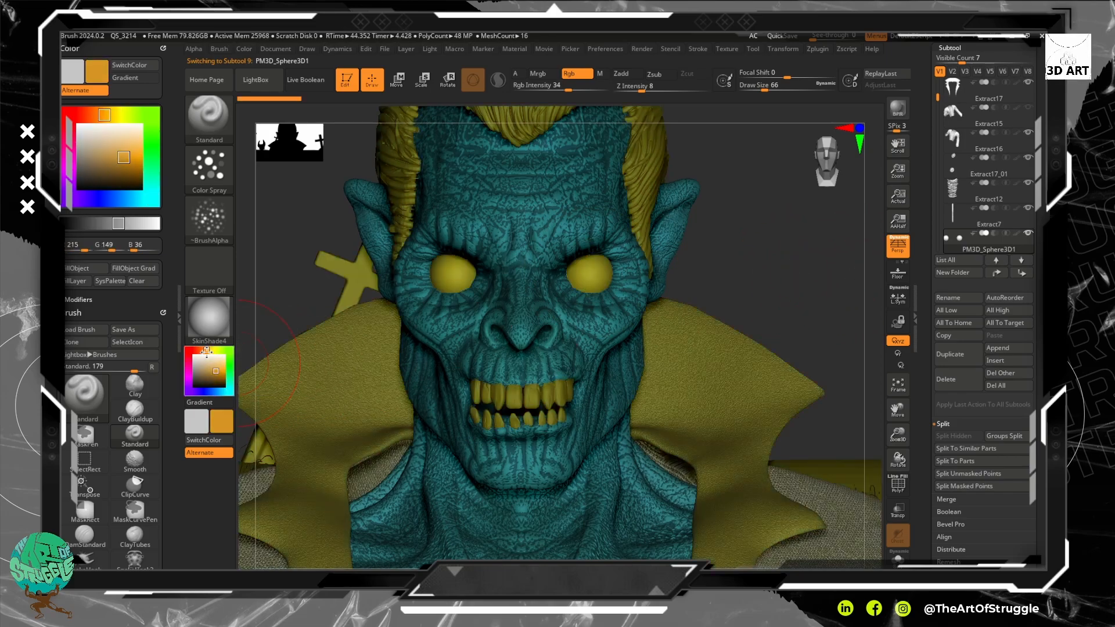
click(205, 350)
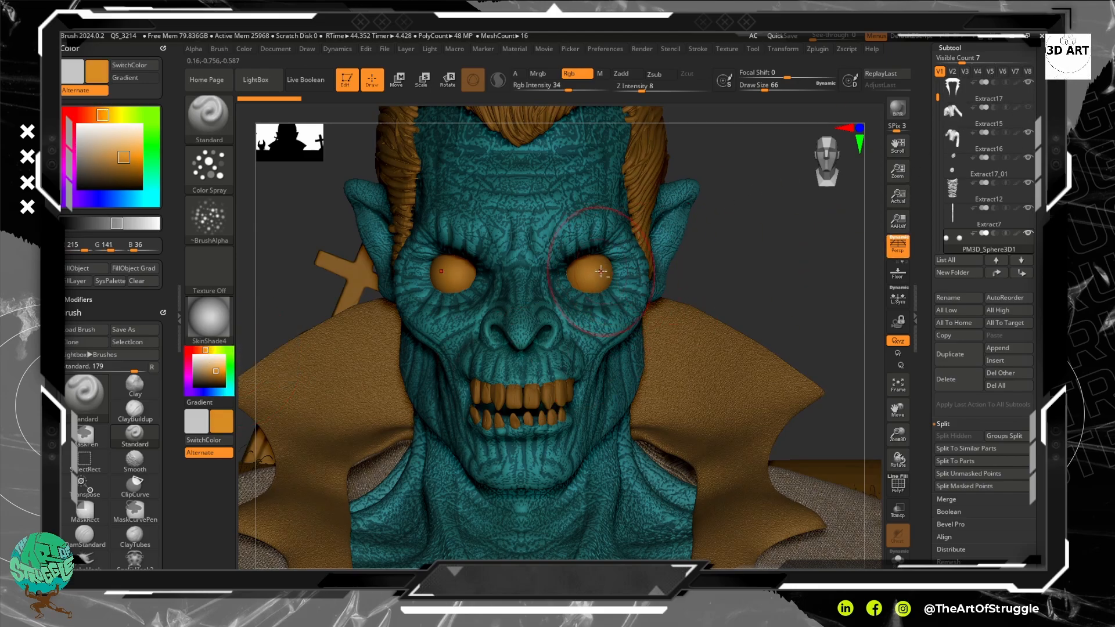
click(1016, 234)
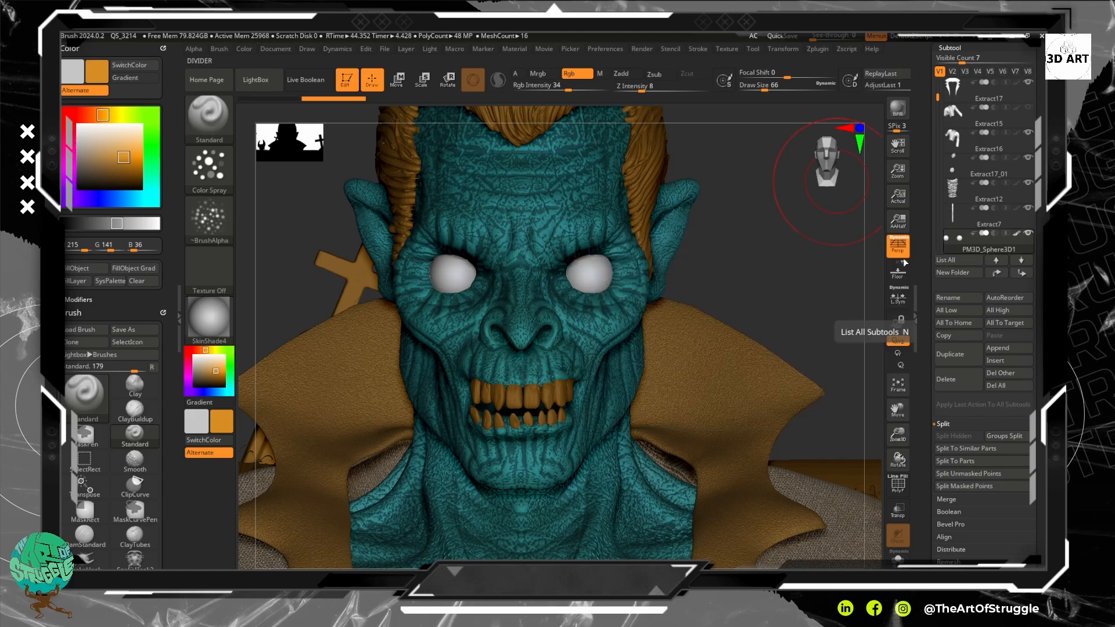
Fill the eyeballs with orange, raise Rgb Intensity to 44, paint over them, and change the colour to R 248, G 149, B 9.
click(87, 268)
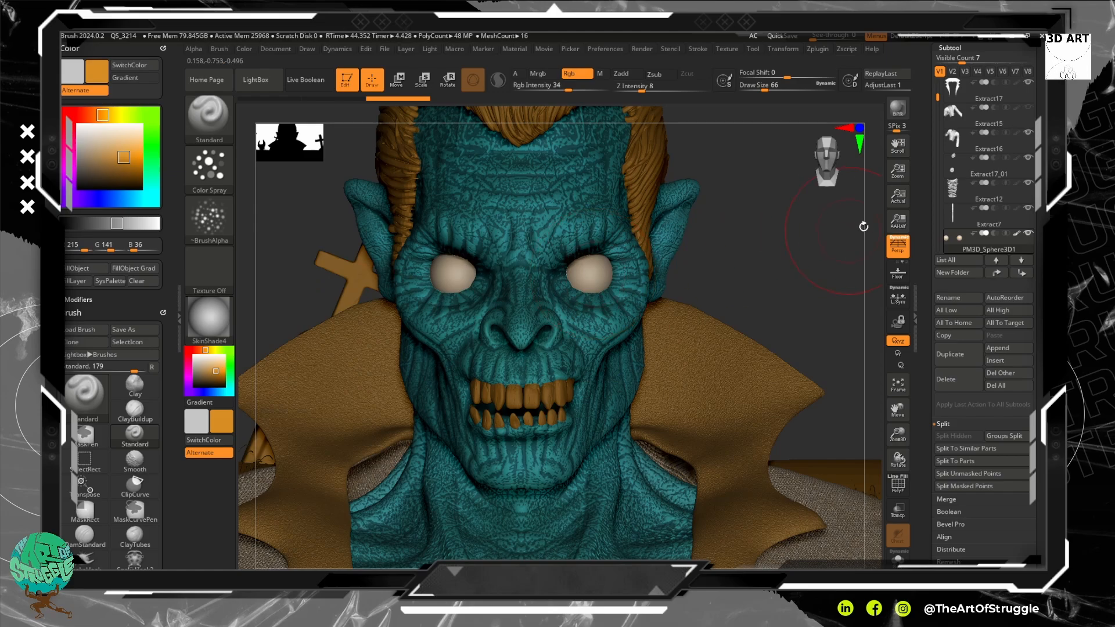
drag(568, 89, 575, 87)
mouse_move(574, 264)
mouse_down()
mouse_move(591, 276)
mouse_move(581, 286)
mouse_up()
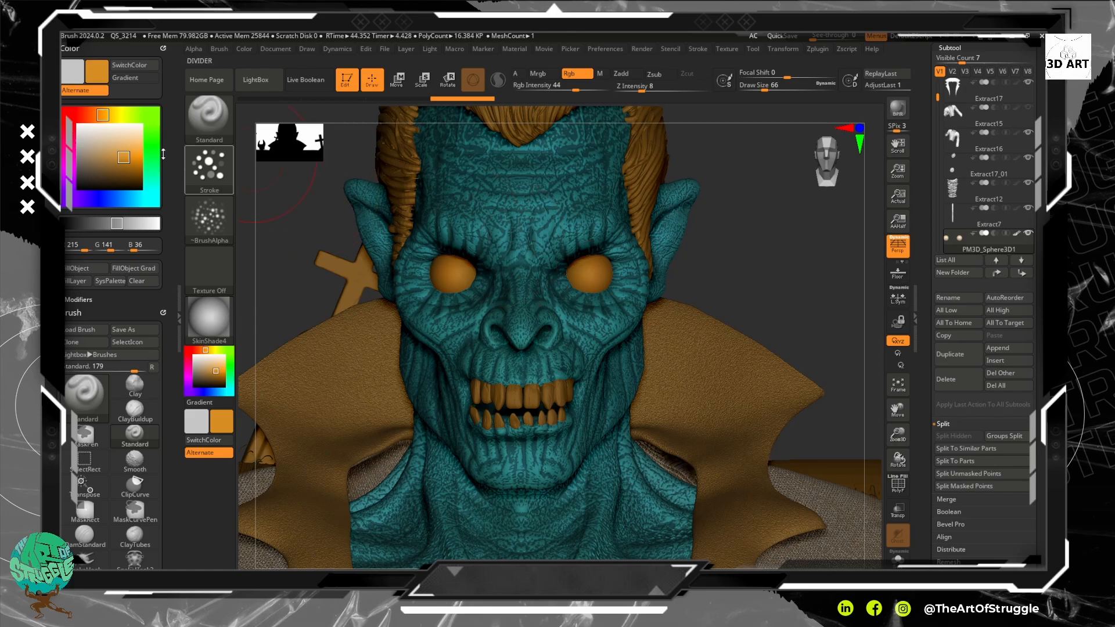
click(137, 163)
drag(137, 163, 137, 155)
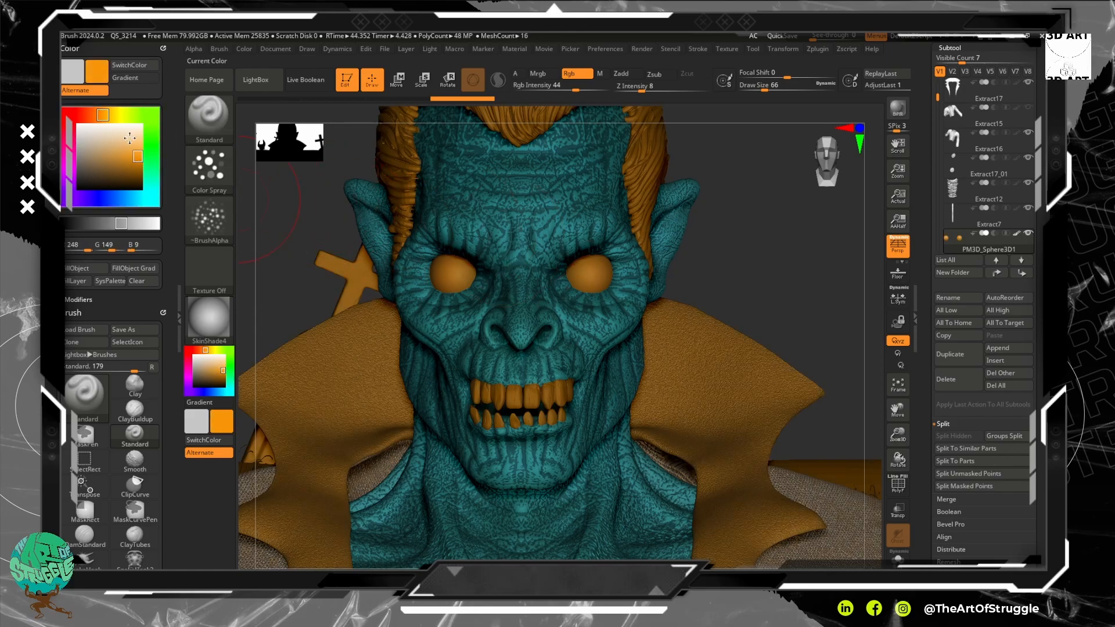
Spray cream, R 242, G 228, B 208, onto the centres of the eyeballs with a draw size of 6.
drag(129, 138, 114, 131)
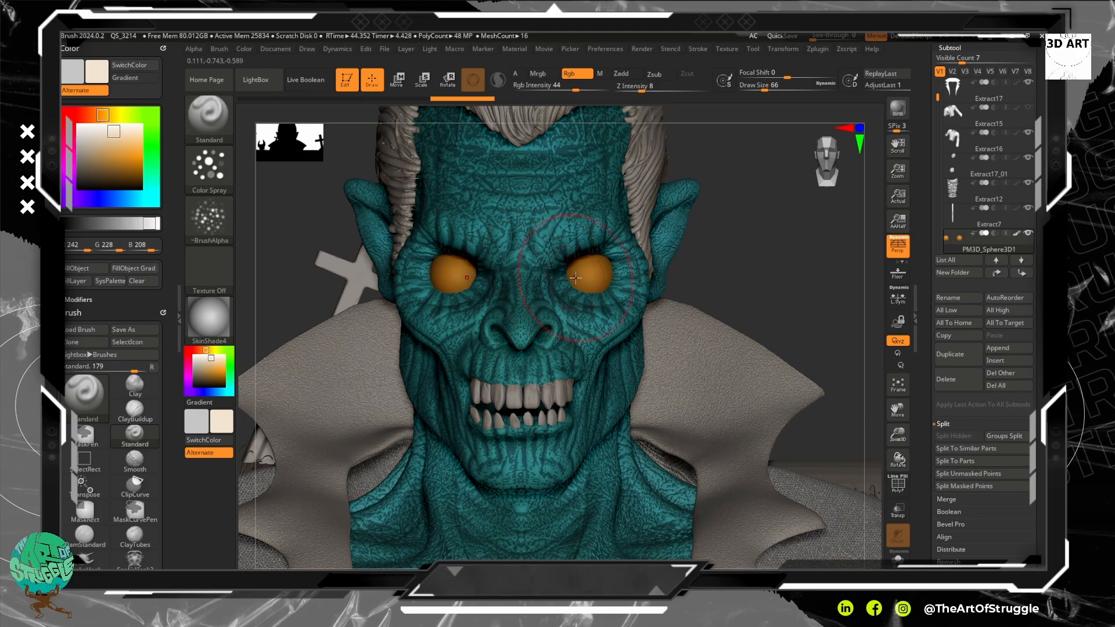
key(bracketleft)
key(bracketleft)
key(bracketleft)
key(bracketleft)
key(bracketleft)
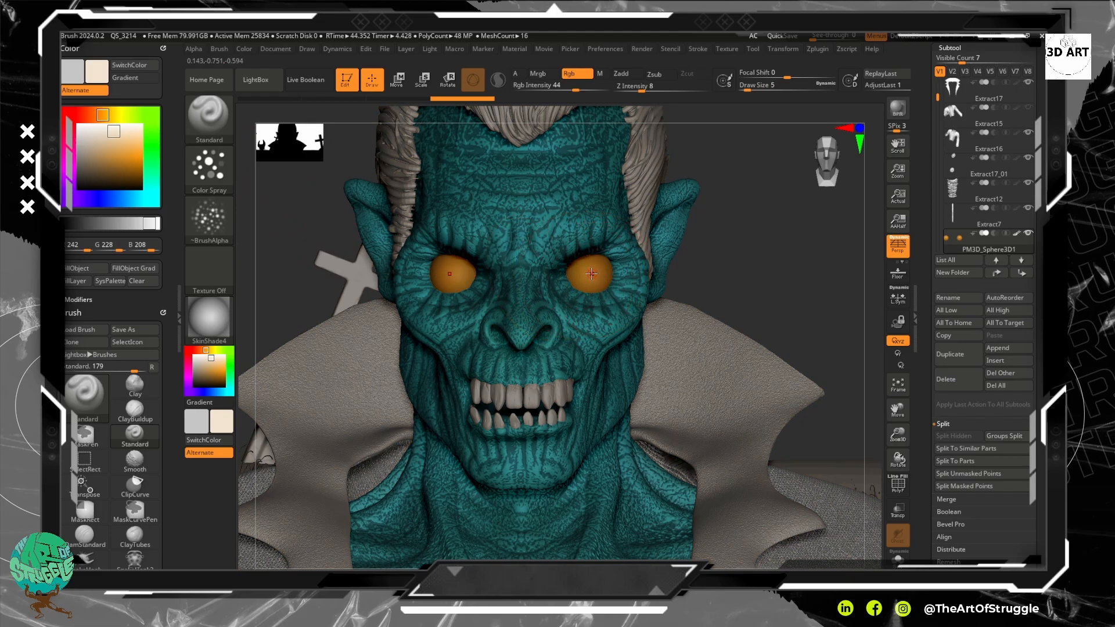
key(bracketright)
drag(593, 274, 591, 271)
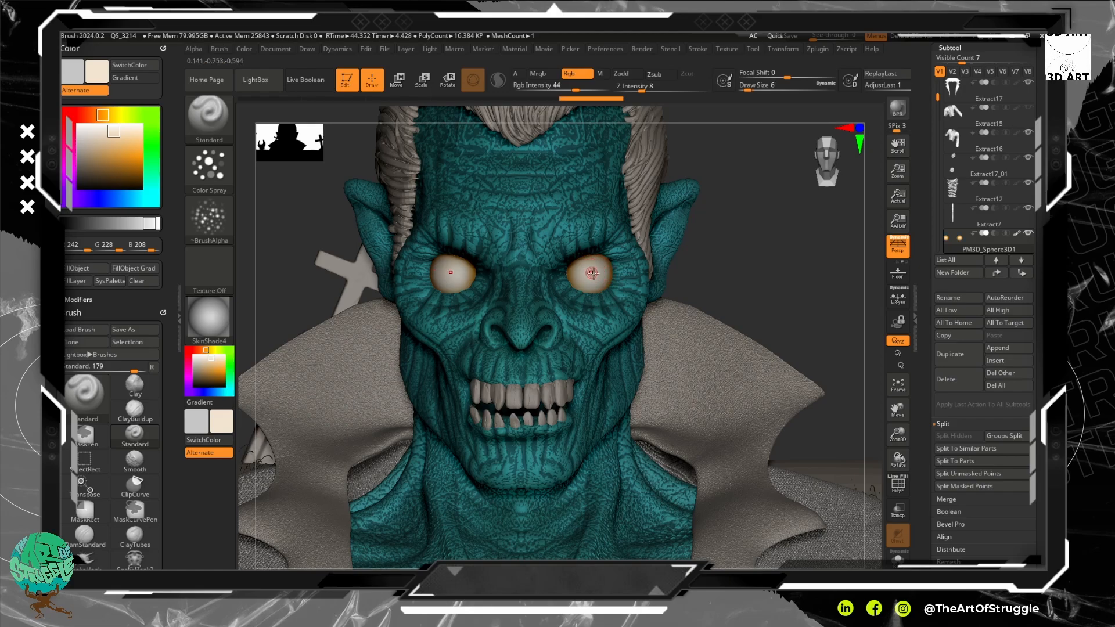
Try whitening the eyeball centres with R 245, G 242, B 237 and respraying the edges with R 222, G 136, B 15, and undo the strokes.
key(bracketleft)
click(95, 128)
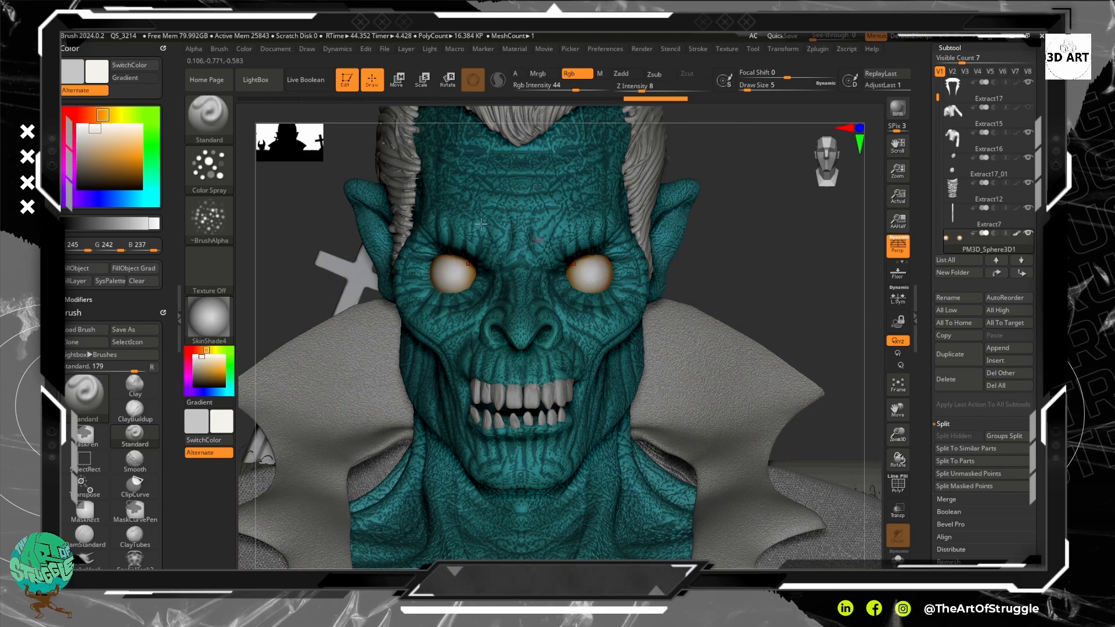
drag(138, 157, 134, 159)
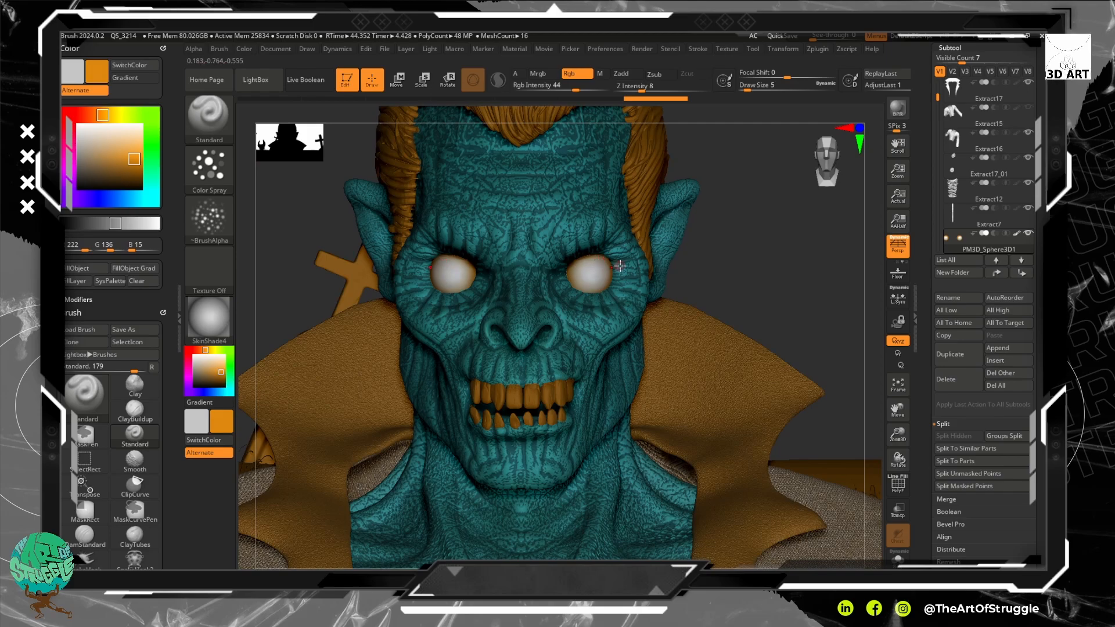
mouse_move(609, 261)
mouse_down()
mouse_move(609, 295)
mouse_move(617, 267)
mouse_move(580, 276)
mouse_move(585, 288)
mouse_move(596, 268)
mouse_move(565, 260)
mouse_up()
key(ctrl+z)
key(ctrl+z)
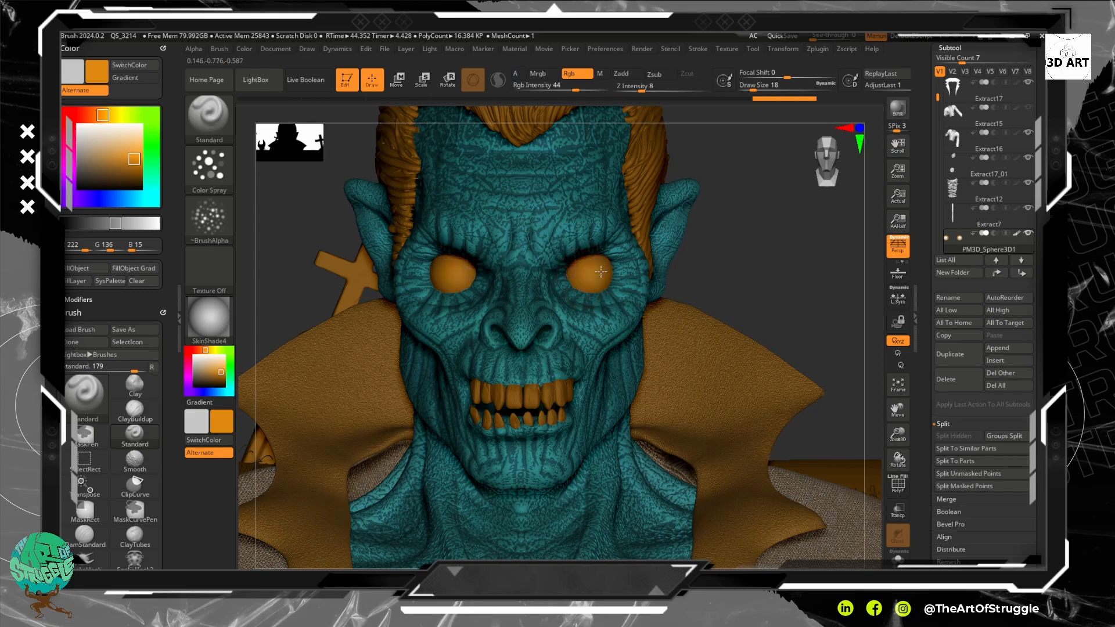
Spray a deeper orange, R 217, G 121, B 4, over the eyeballs with a draw size of 18.
click(138, 161)
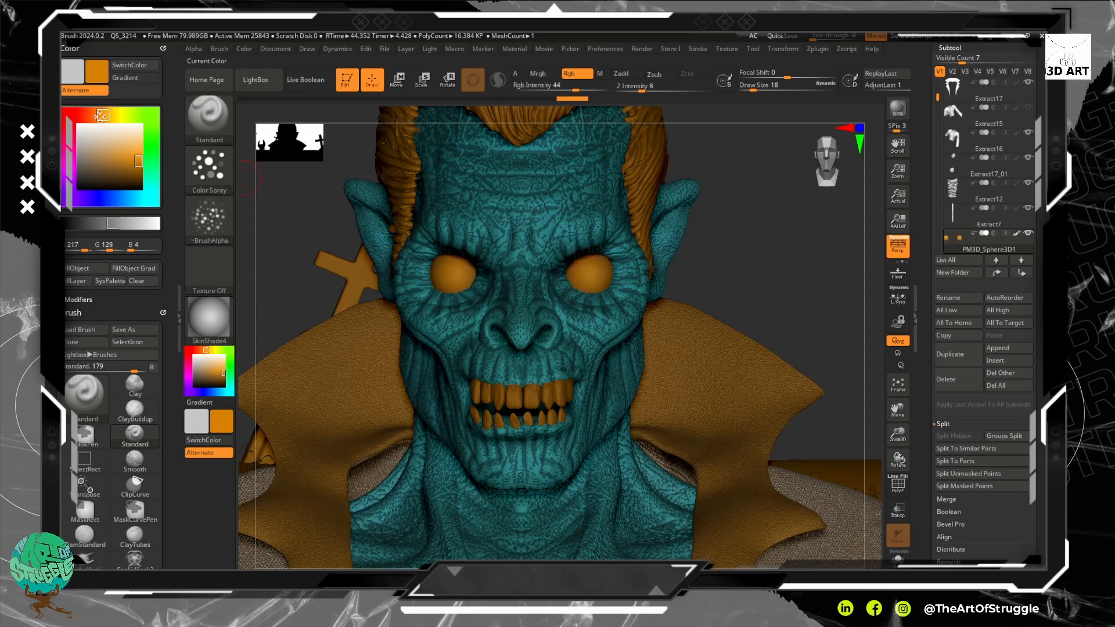
drag(102, 115, 101, 115)
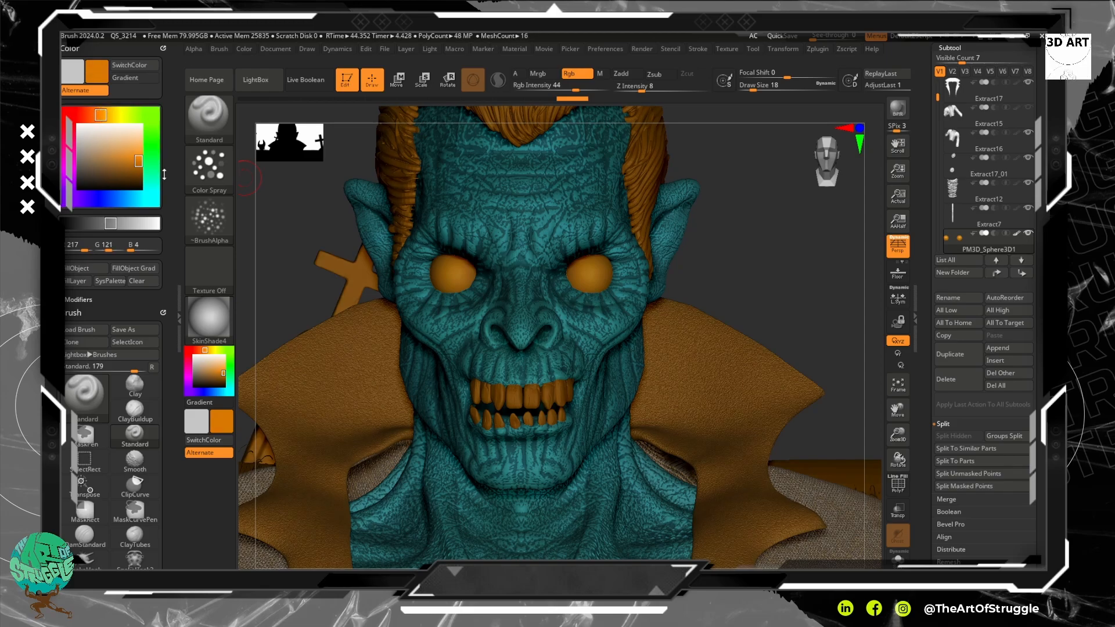
mouse_move(599, 265)
mouse_down()
mouse_move(579, 264)
mouse_move(603, 264)
mouse_up()
Lighten the colour to R 236, G 152, B 50 and spray it inside the eyeballs, reducing the draw size to 8.
click(133, 157)
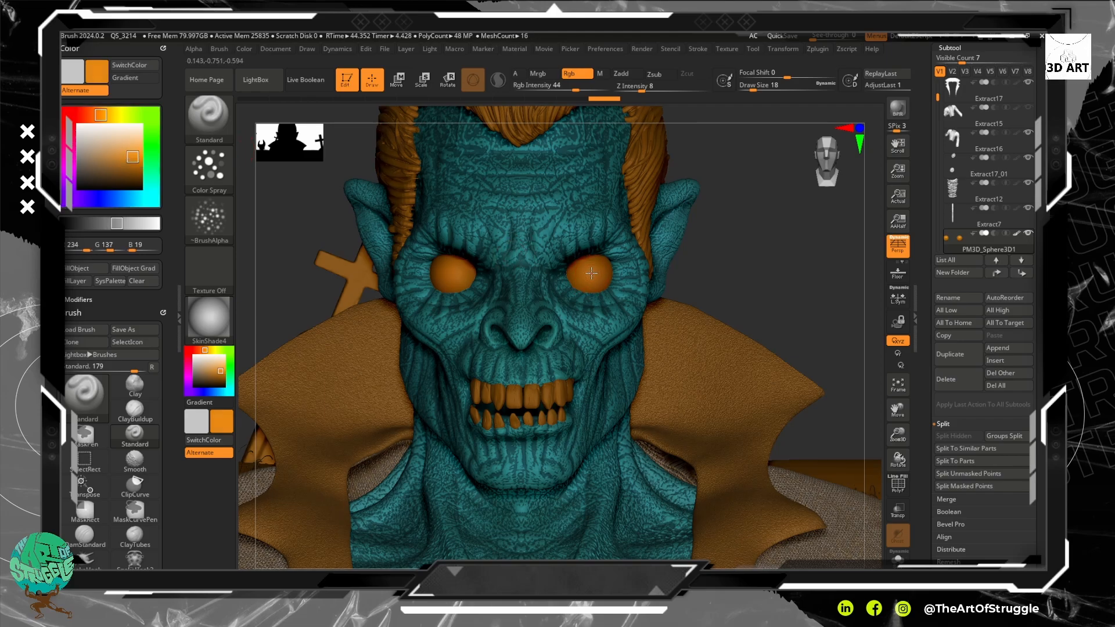
click(130, 151)
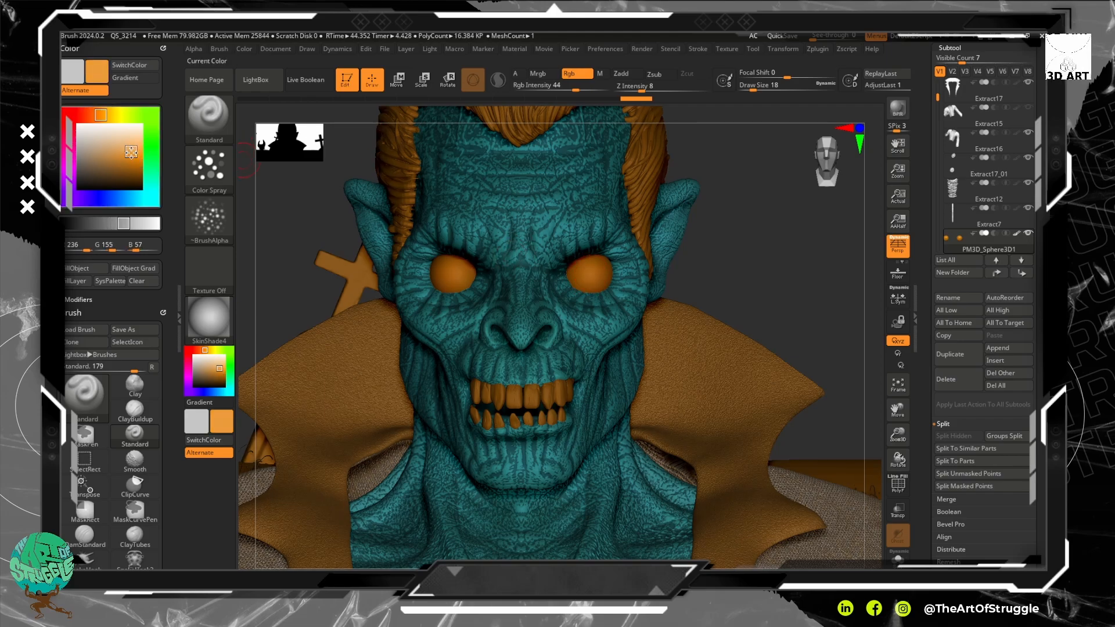
drag(131, 152, 131, 152)
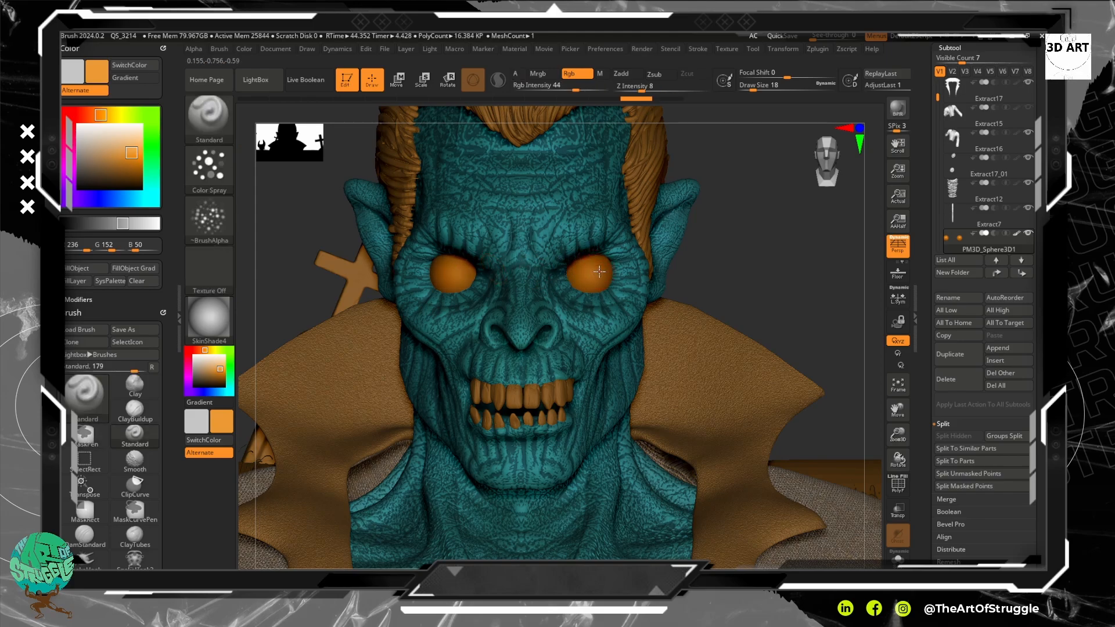
key(bracketleft)
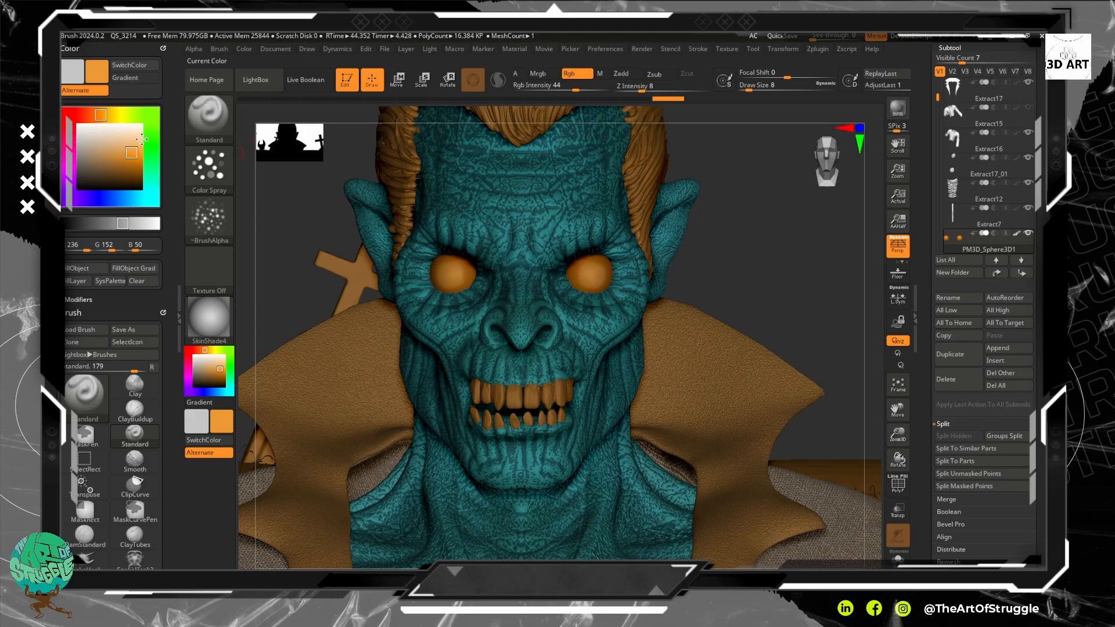
Brighten the eyeball centres with light orange, R 237, G 193, B 140, and near-white, R 250, G 242, B 232, leaving orange rims.
click(124, 140)
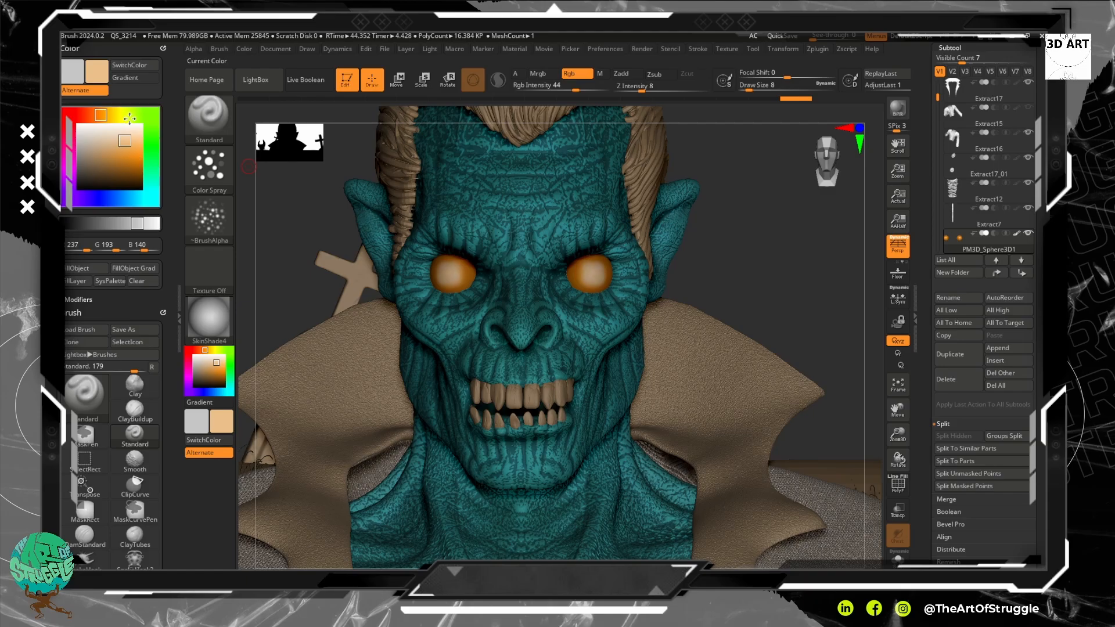
click(119, 127)
drag(597, 274, 593, 273)
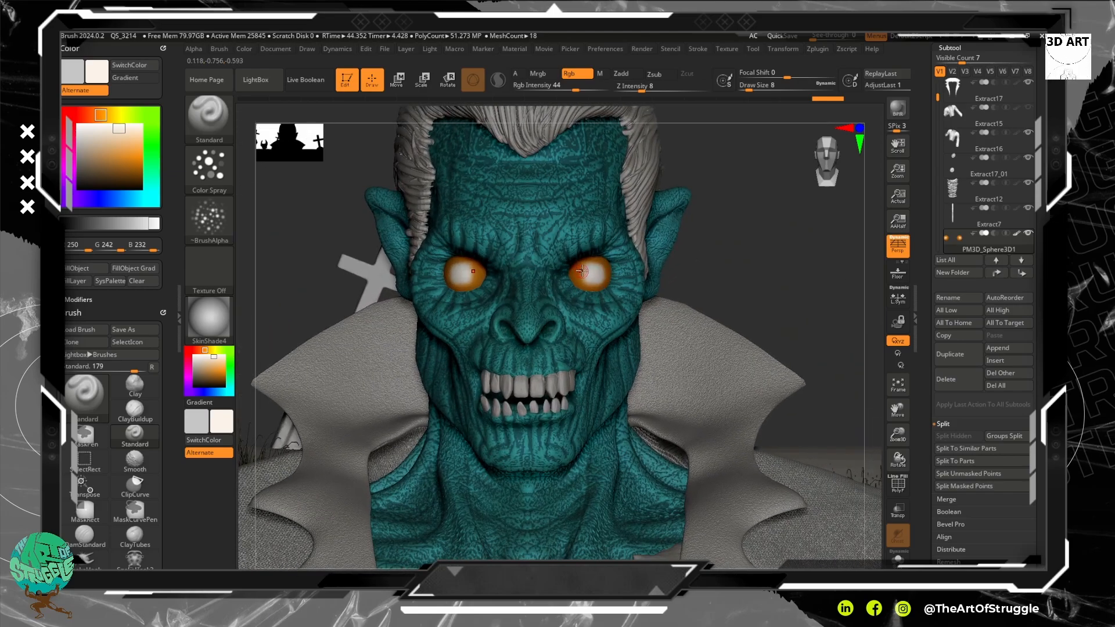
drag(582, 270, 596, 266)
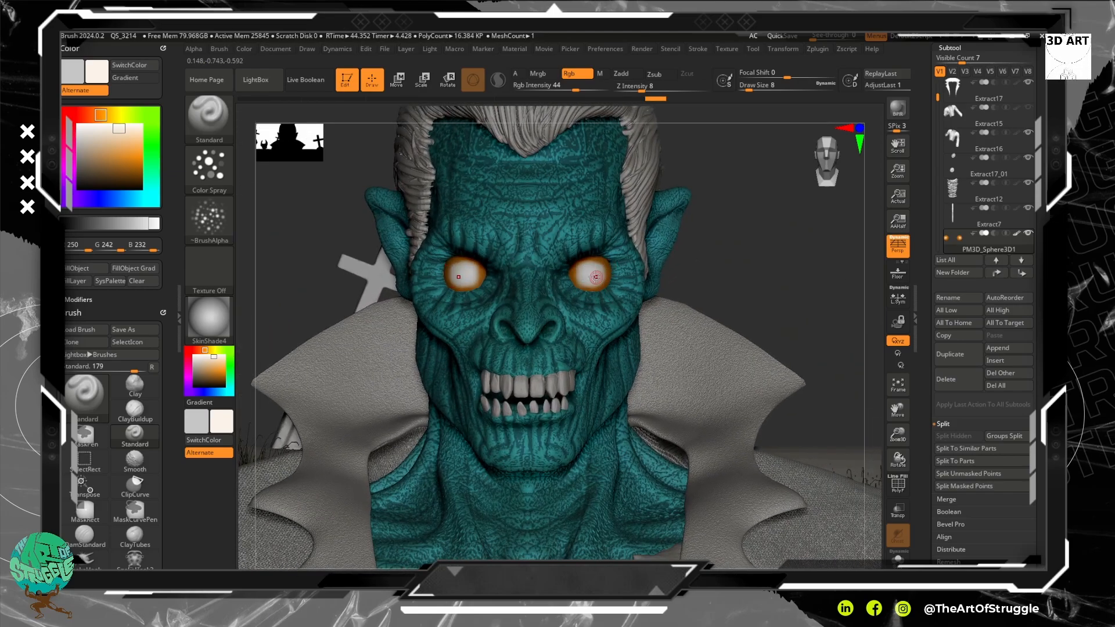
Spray the eyeballs with orange, R 240, G 141, B 21, and brighten their centres with near-white, R 247, G 238, B 226.
click(132, 141)
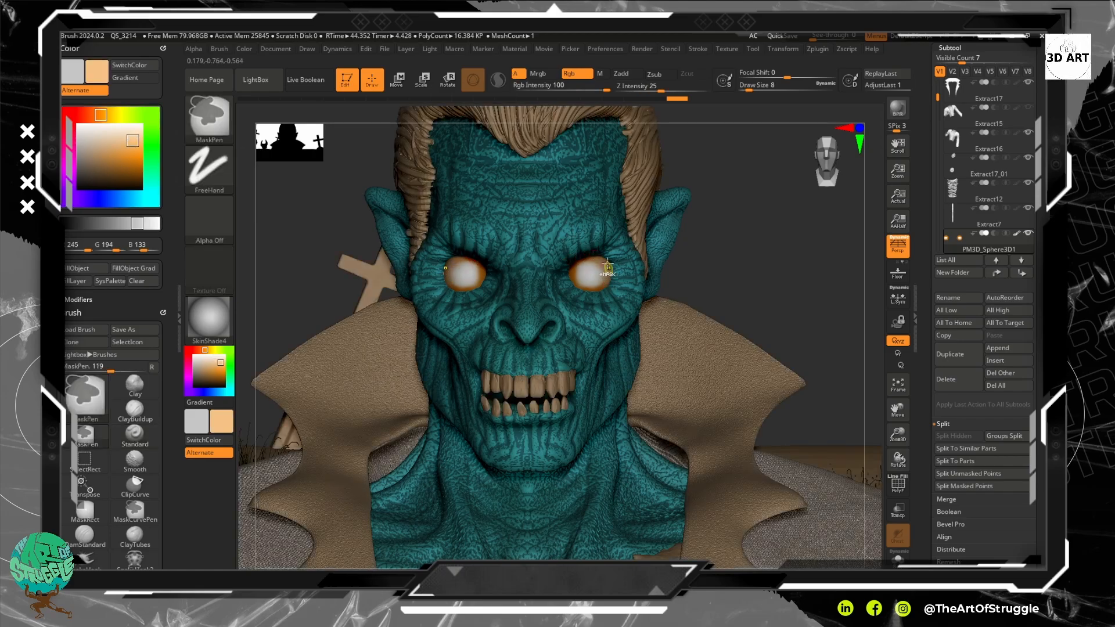
click(134, 156)
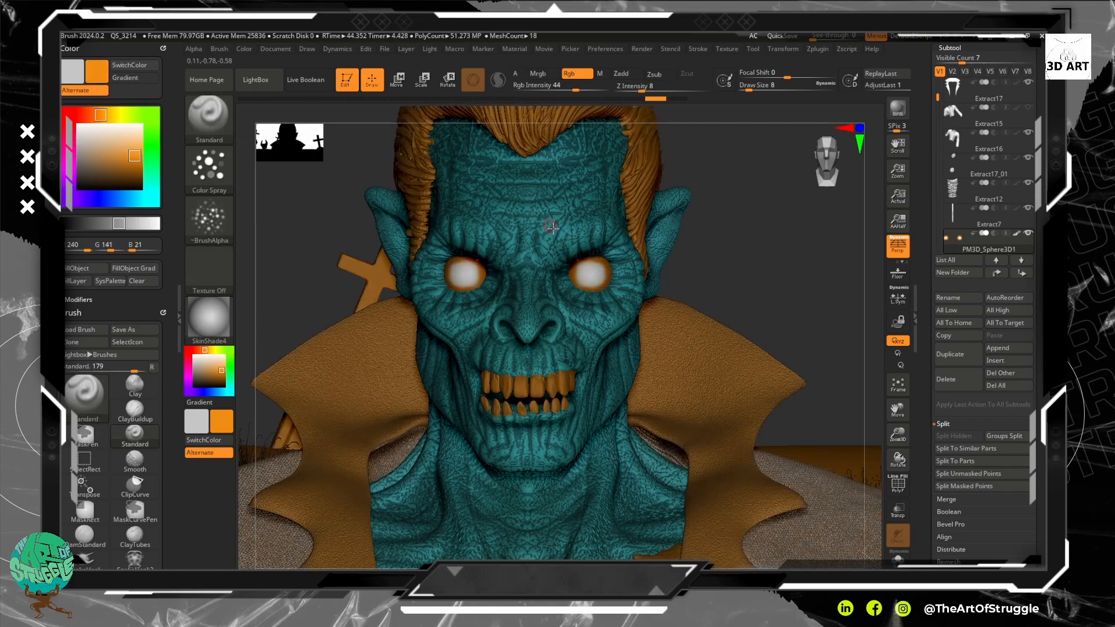
mouse_move(572, 275)
mouse_down()
mouse_move(602, 290)
mouse_move(593, 257)
mouse_up()
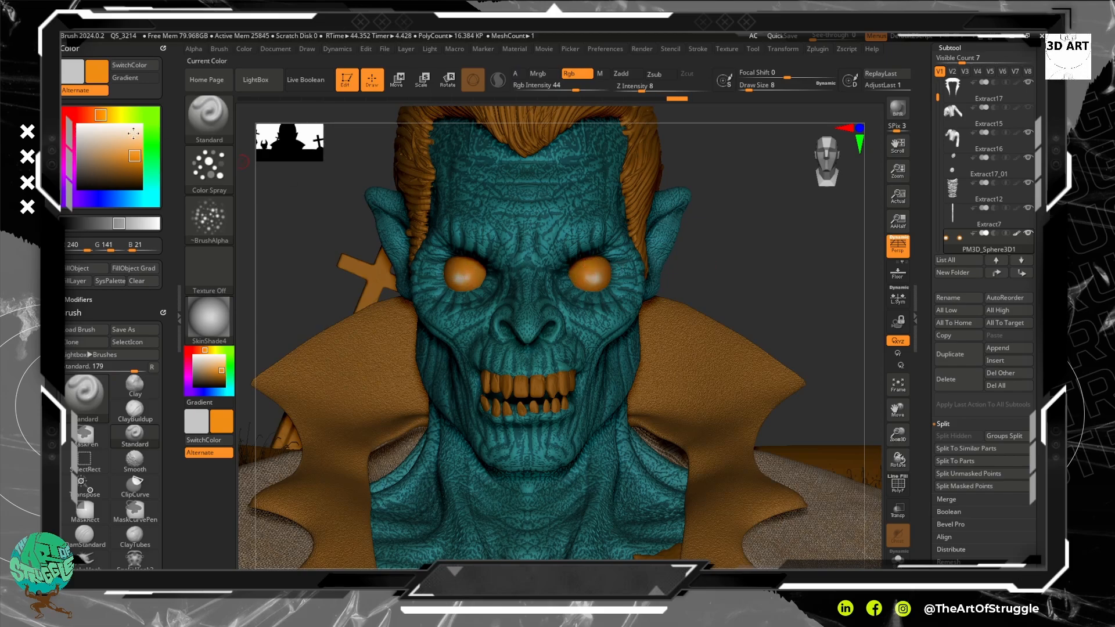
click(113, 129)
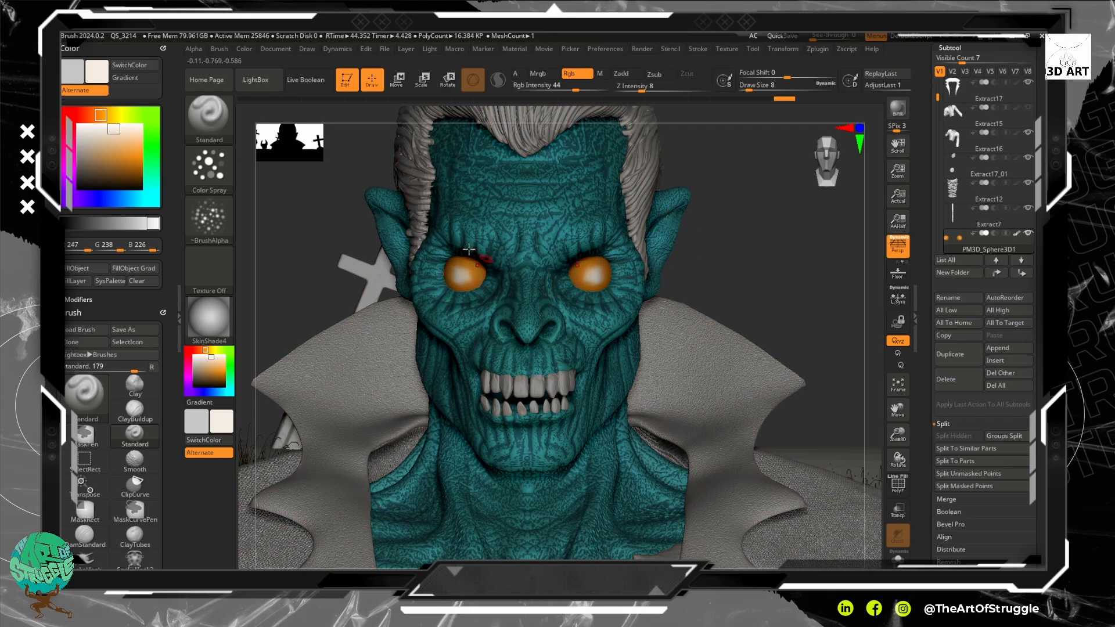
Shade the eyeball rims with R 167, G 105, B 30 and R 231, G 135, B 18, and highlight the centres with R 252, G 247, B 242.
click(123, 164)
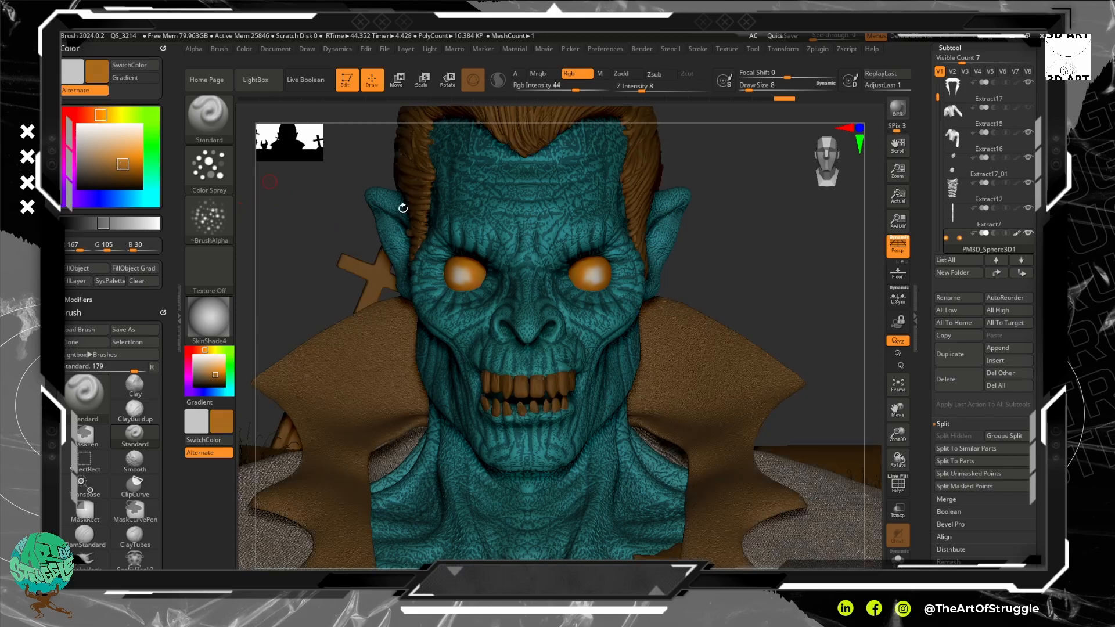
mouse_move(570, 280)
mouse_down()
mouse_move(577, 259)
mouse_move(609, 256)
mouse_move(576, 274)
mouse_move(593, 291)
mouse_up()
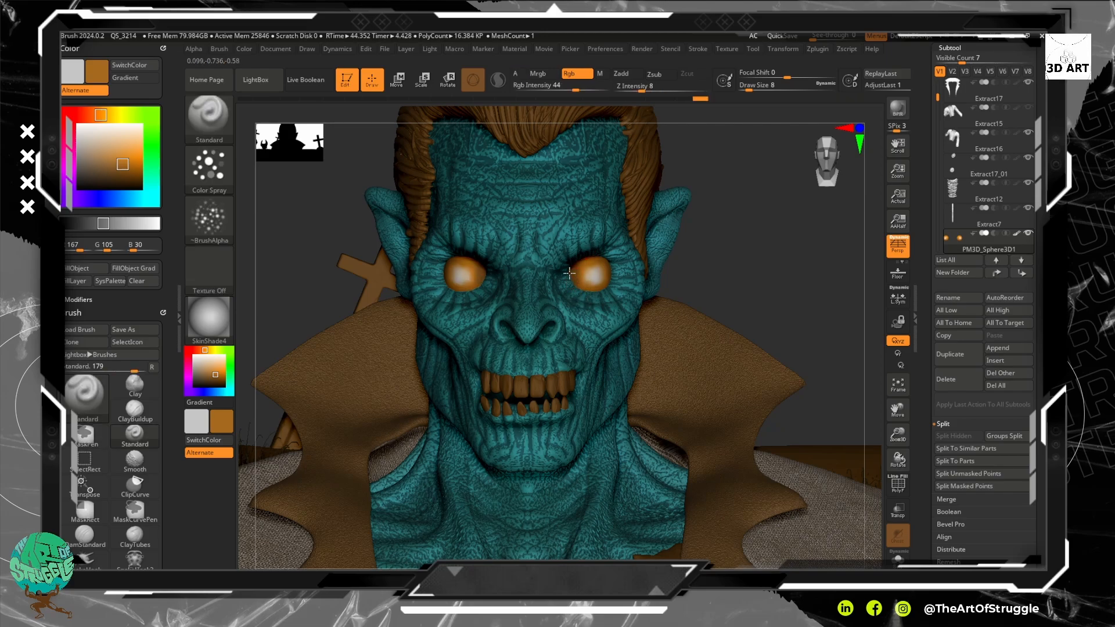
click(133, 157)
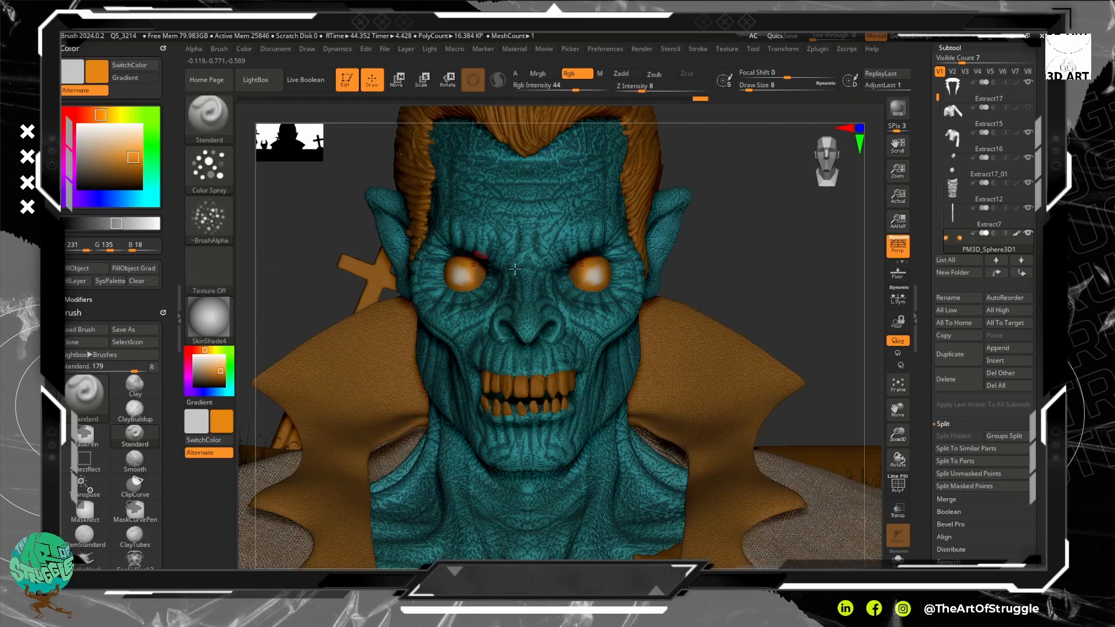
drag(576, 278, 591, 274)
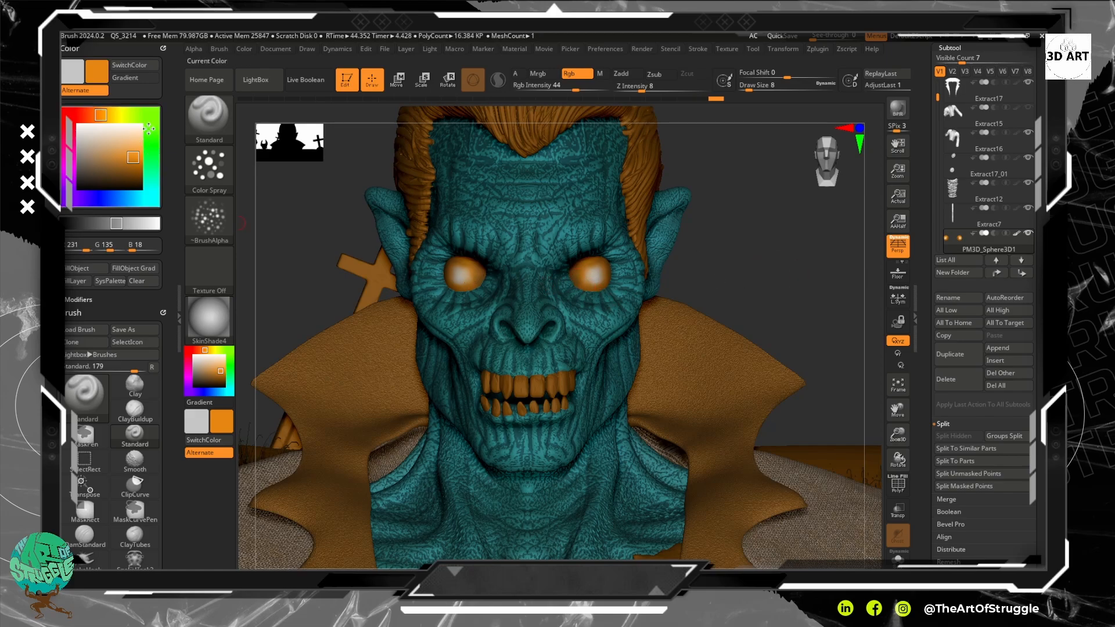
click(119, 127)
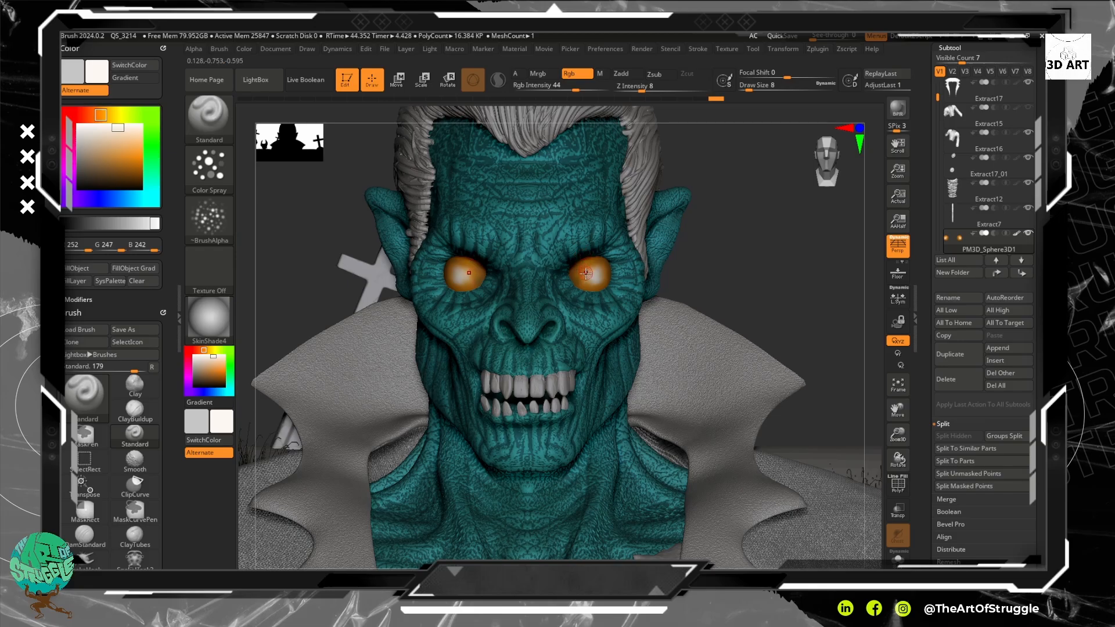
Turn on polypaint for the rib cage and fill it with brown, R 134, G 97, B 51, at an Rgb Intensity of 67.
ctrl+right_drag(756, 286, 724, 192)
ctrl+right_drag(701, 240, 621, 532)
alt+click(621, 531)
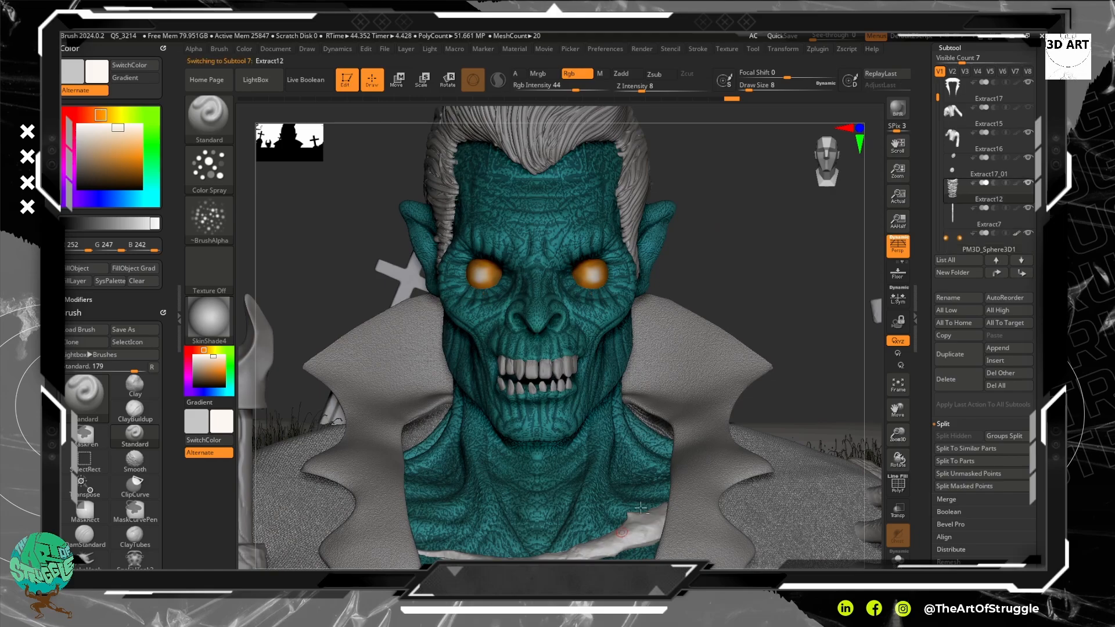
ctrl+right_drag(751, 249, 736, 168)
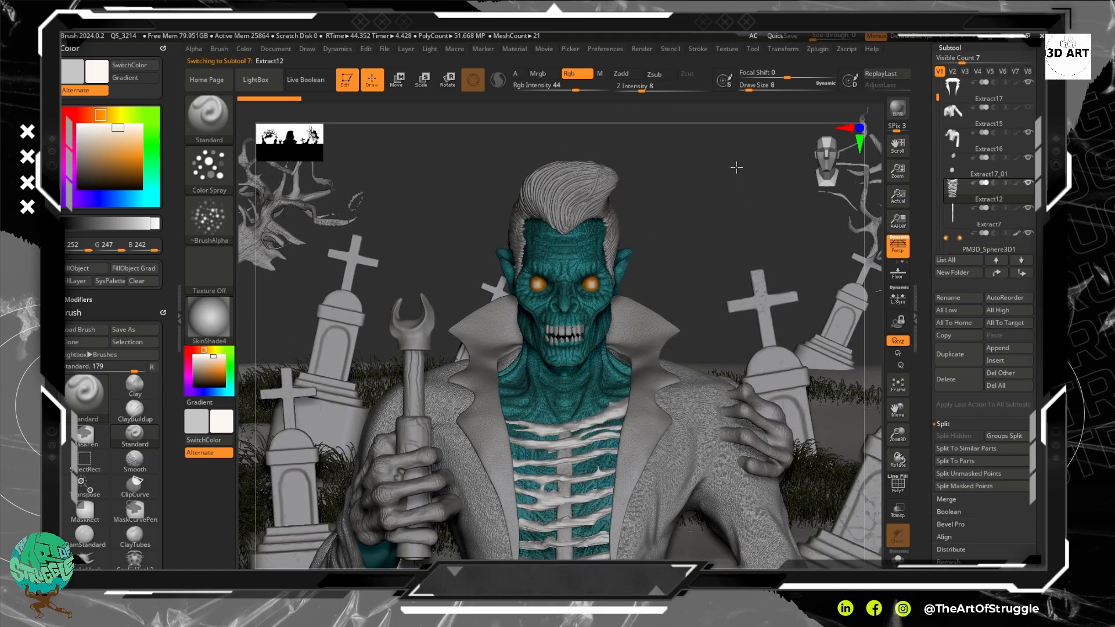
mouse_move(112, 167)
mouse_down()
mouse_move(126, 176)
mouse_move(105, 166)
mouse_up()
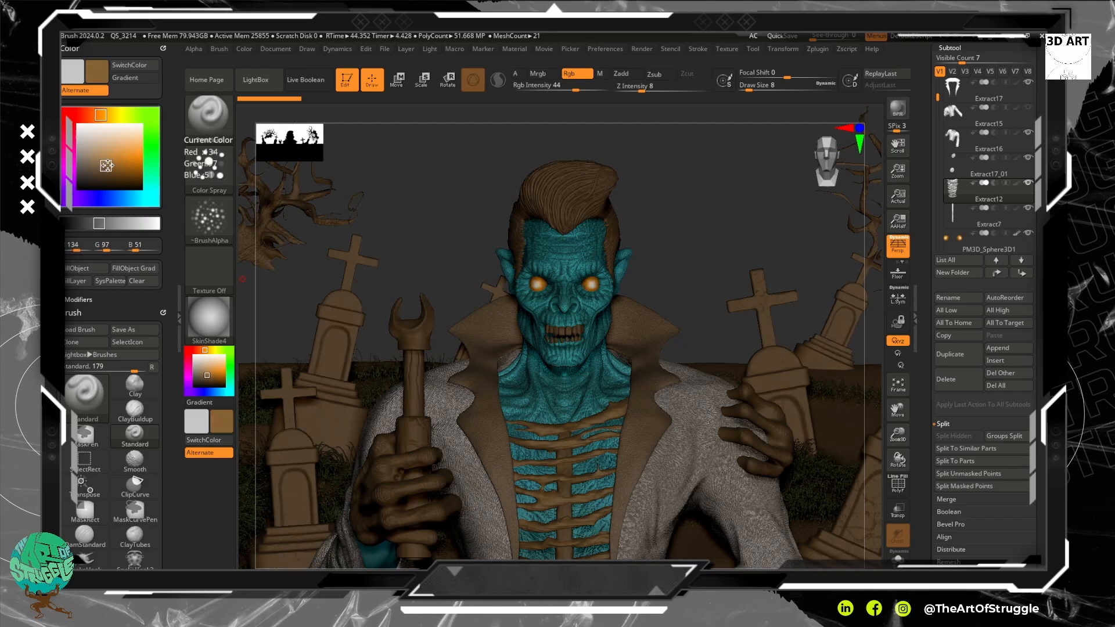
click(982, 185)
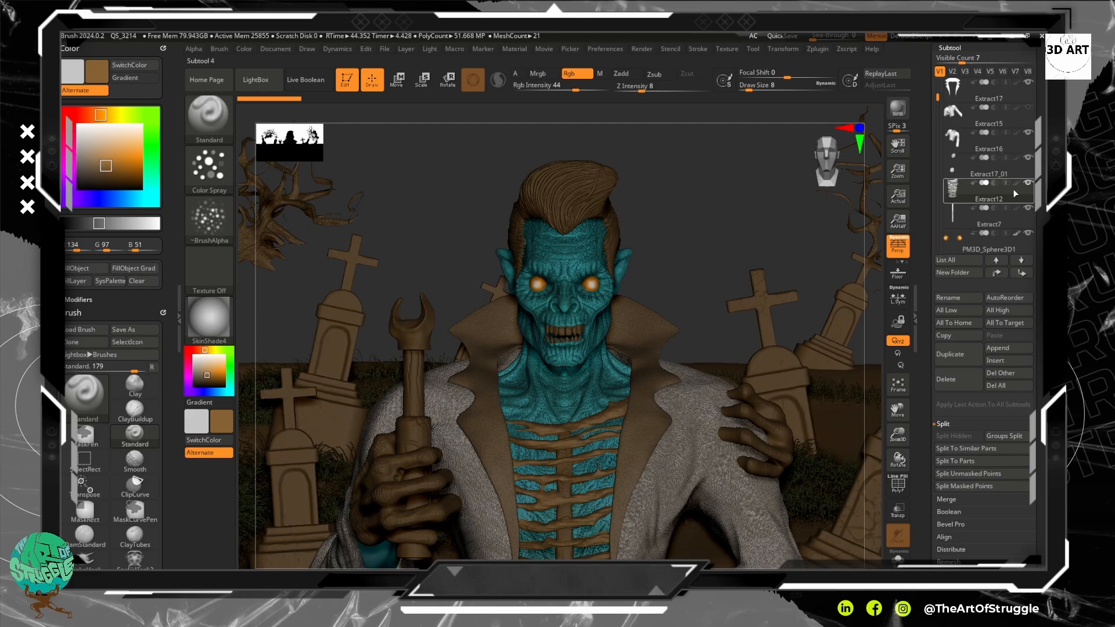
mouse_move(1015, 183)
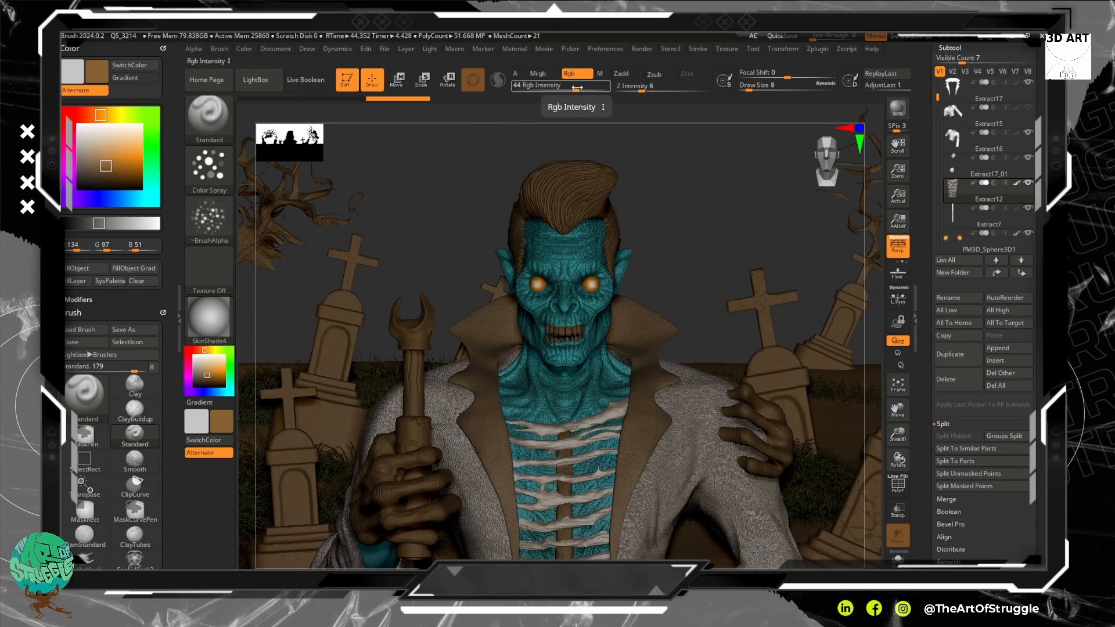
drag(577, 88, 589, 89)
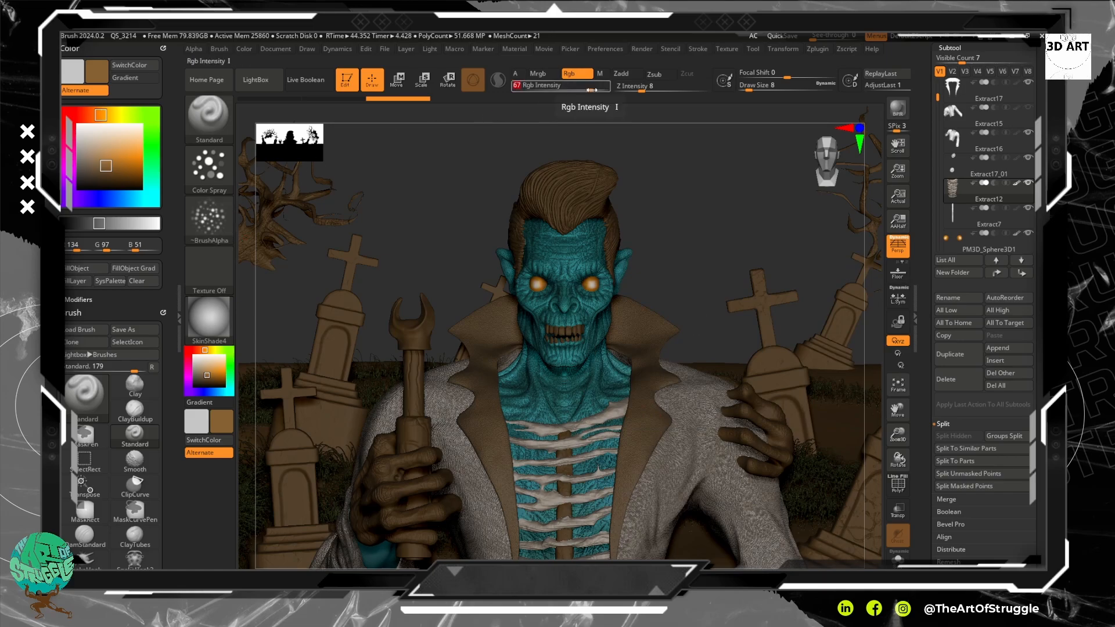
click(85, 269)
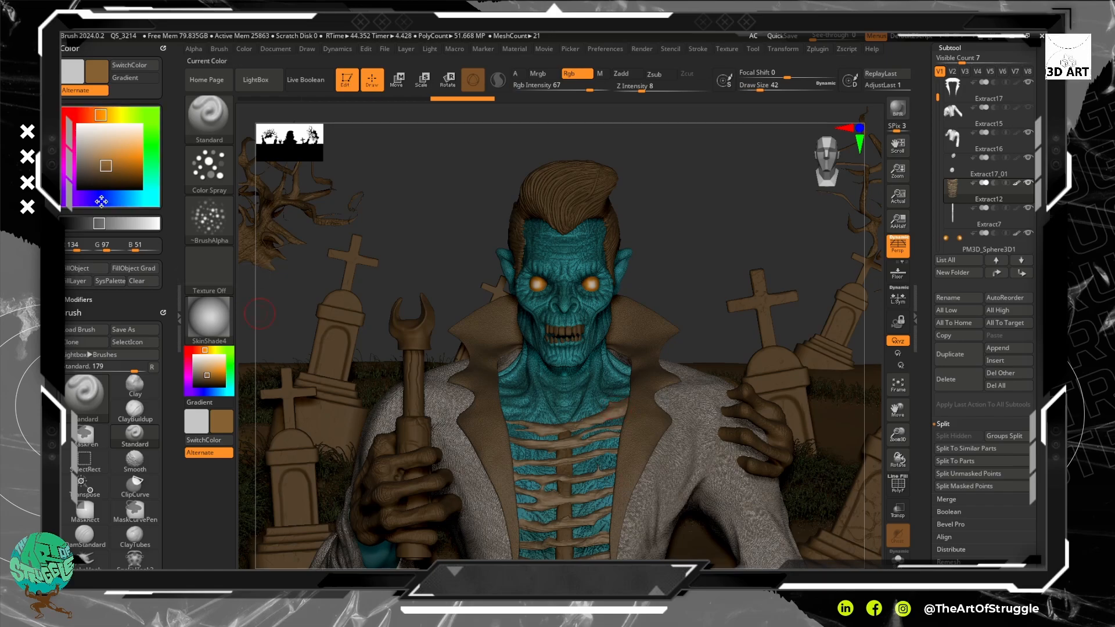
Spray the upper ribs with a darker brown, R 86, G 68, B 47.
click(100, 171)
click(96, 172)
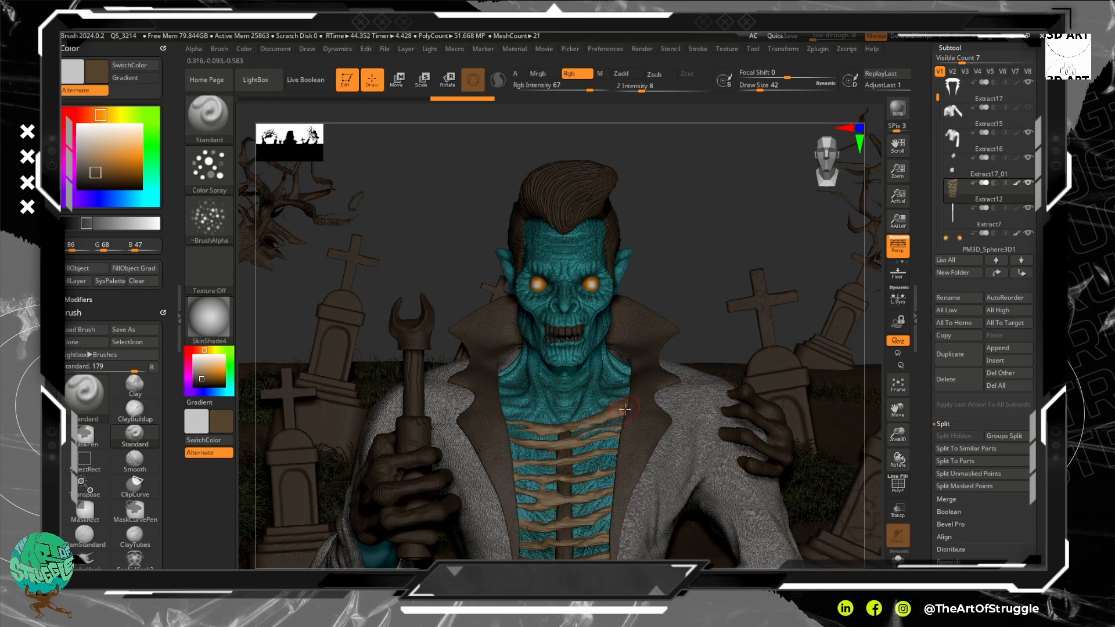
mouse_move(624, 409)
mouse_down()
mouse_move(582, 424)
mouse_move(593, 423)
mouse_up()
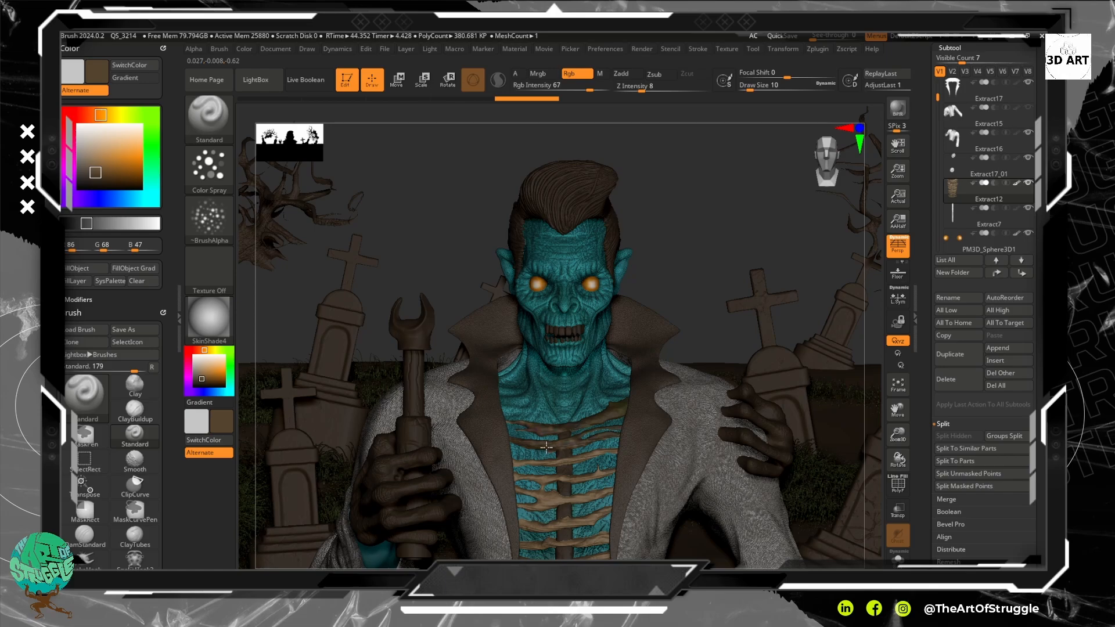
Switch to the Spray stroke and darken the remaining ribs and breastbone down to the waist with a draw size of 34.
click(208, 170)
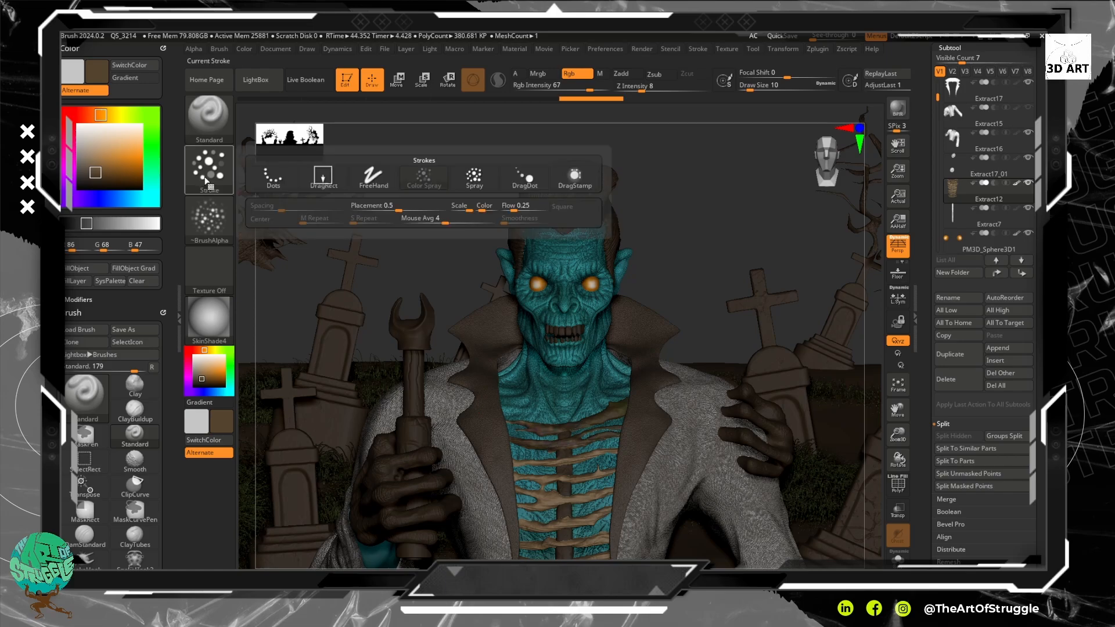
click(474, 177)
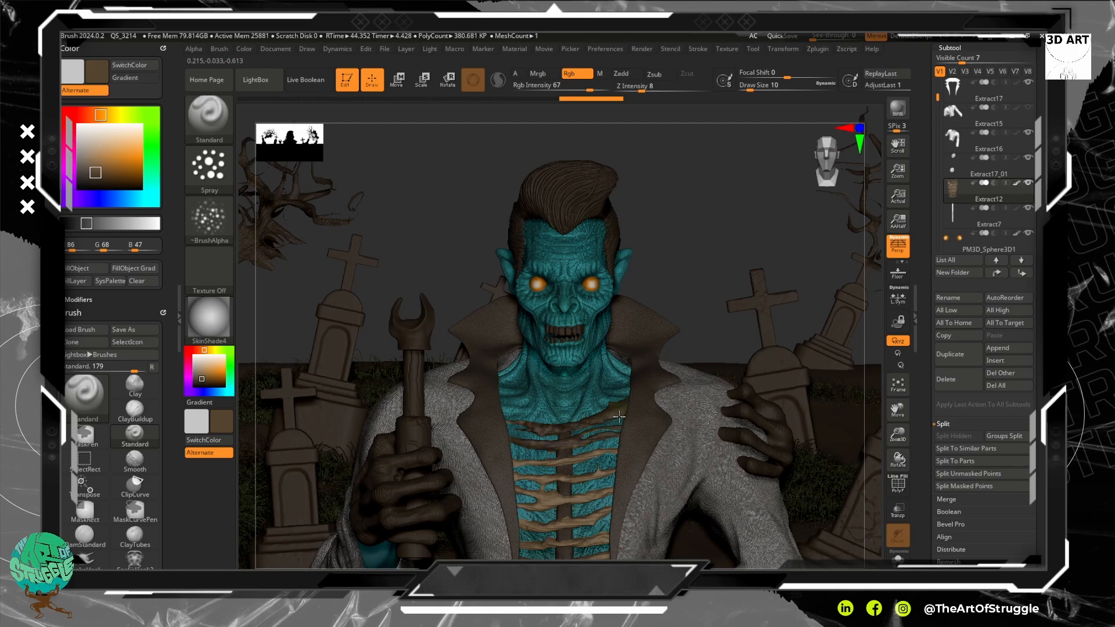
drag(605, 452, 590, 451)
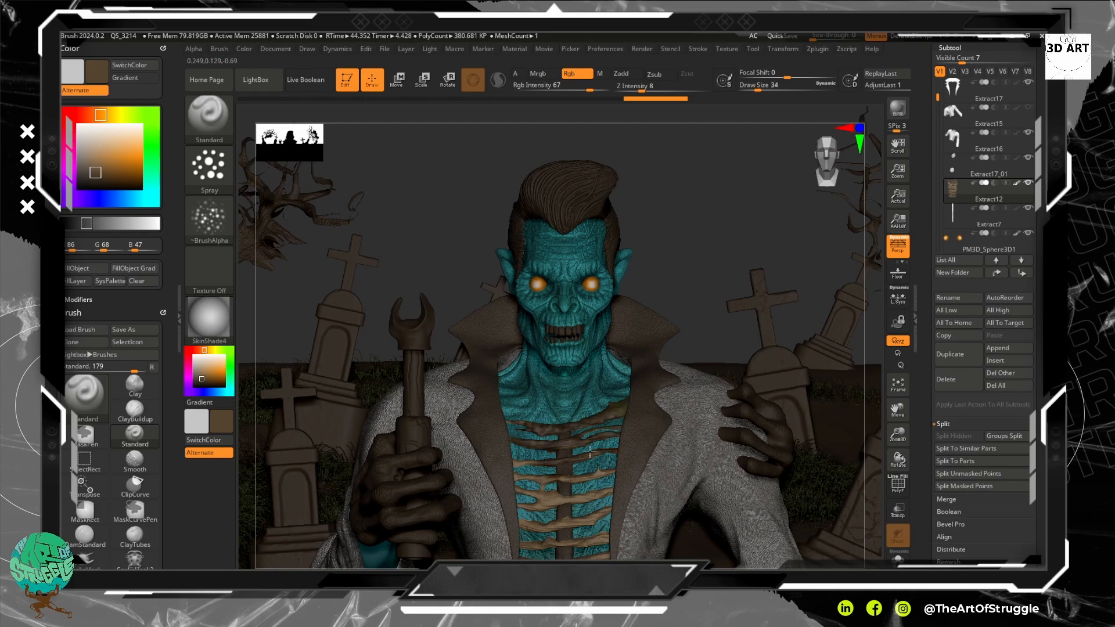
mouse_move(547, 481)
mouse_down()
mouse_move(594, 477)
mouse_move(528, 516)
mouse_move(598, 536)
mouse_up()
alt+drag(714, 352, 731, 233)
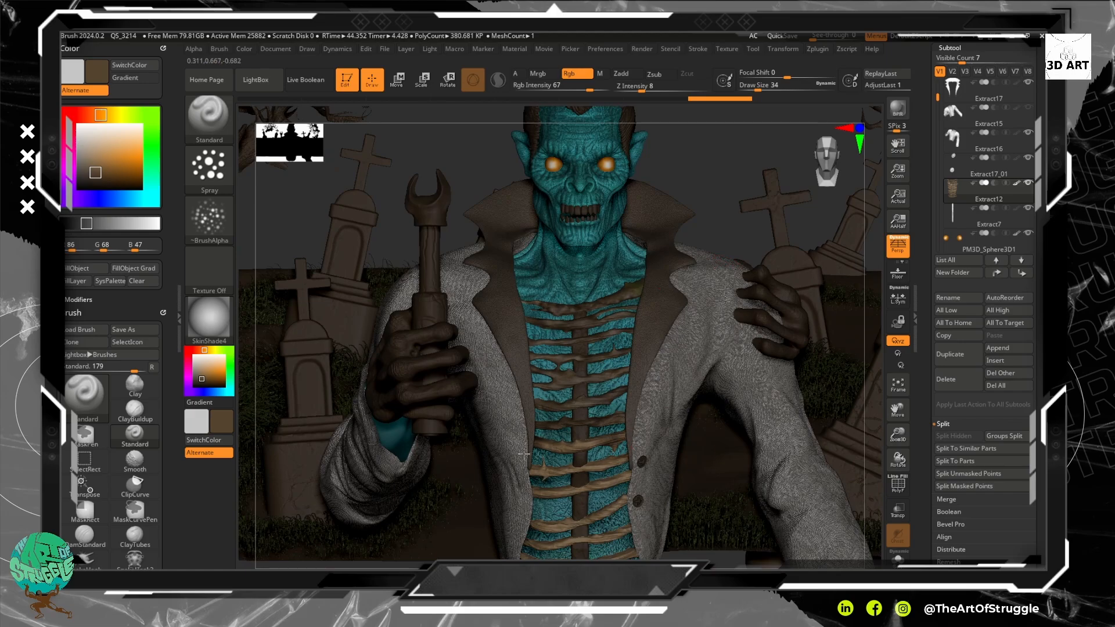
mouse_move(586, 447)
mouse_down()
mouse_move(586, 476)
mouse_move(604, 487)
mouse_move(518, 538)
mouse_move(650, 535)
mouse_up()
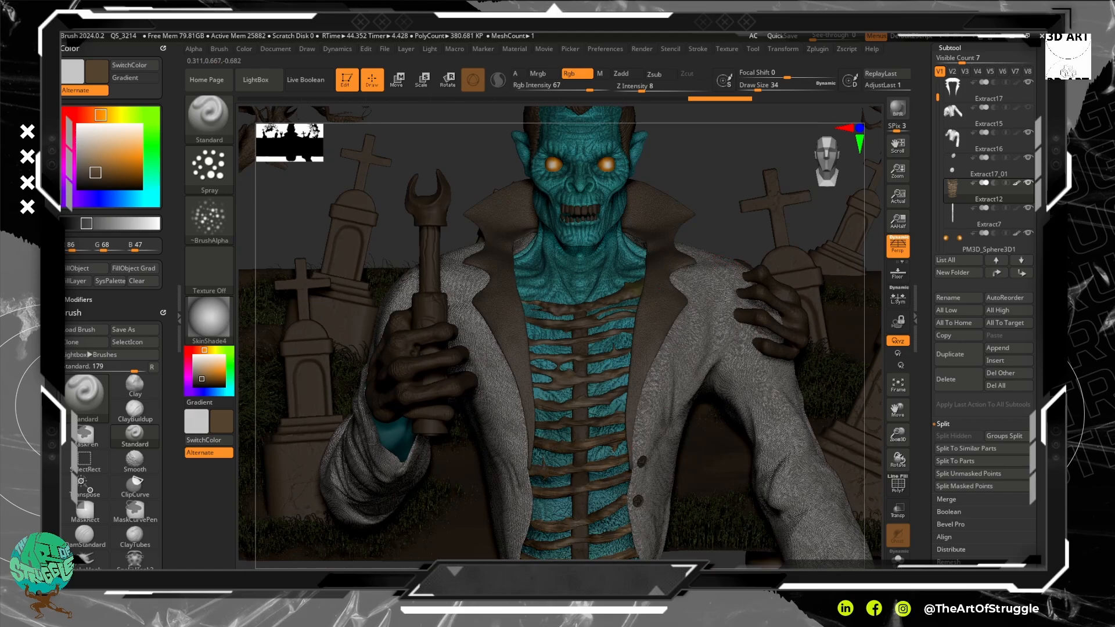
alt+drag(717, 183, 699, 122)
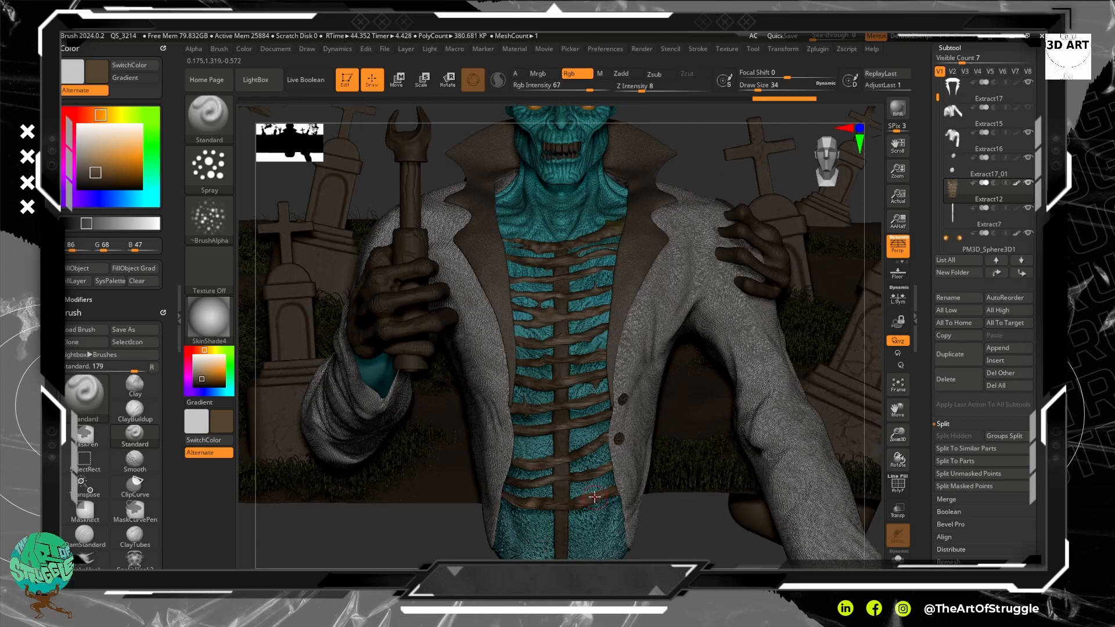
Turn on polypaint for the empty raised hand and fill it with dark teal, R 35, G 97, B 97.
alt+click(695, 304)
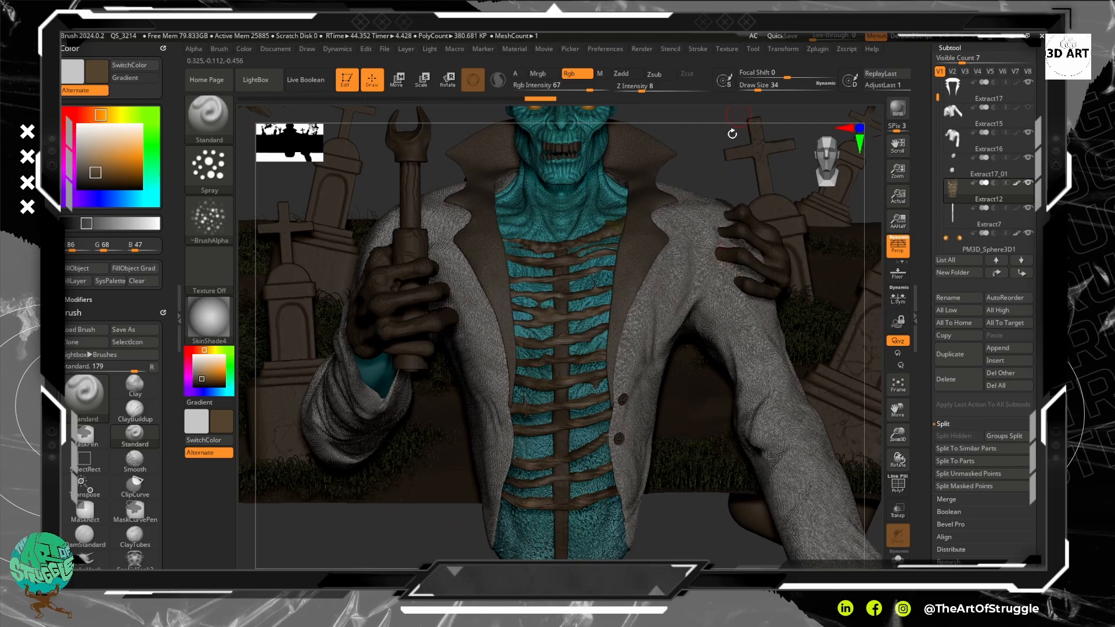
alt+drag(706, 188, 704, 302)
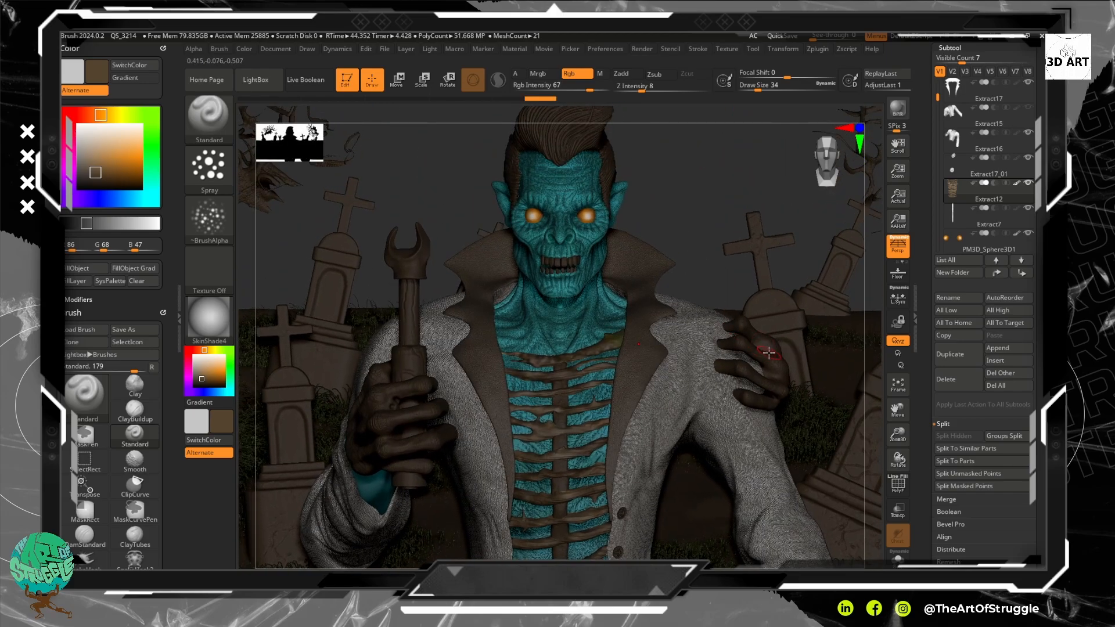
alt+click(769, 343)
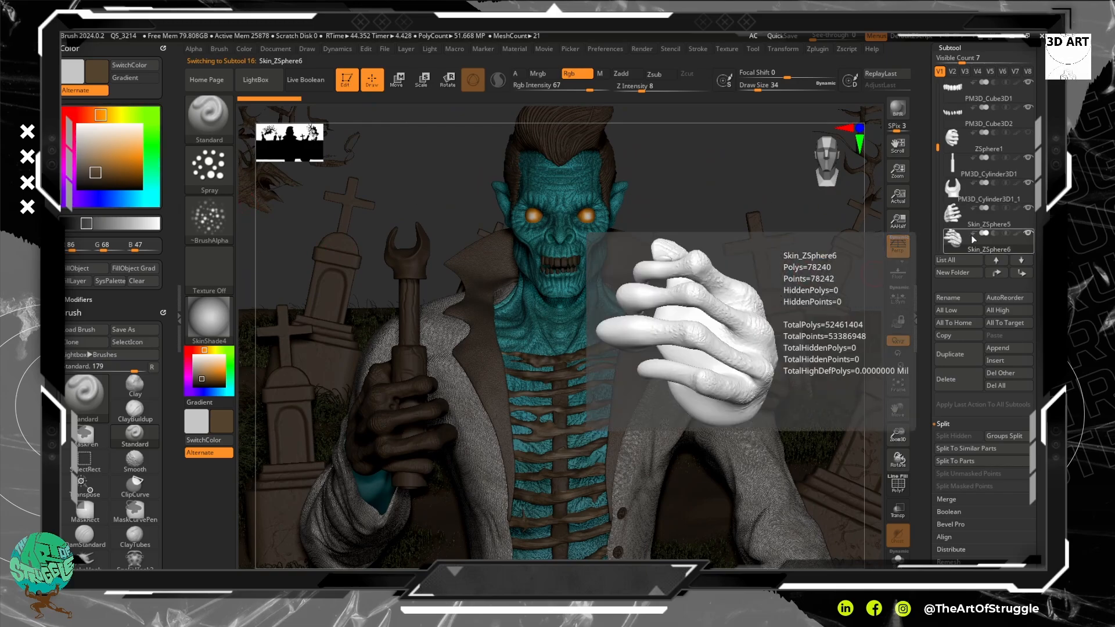
click(1017, 234)
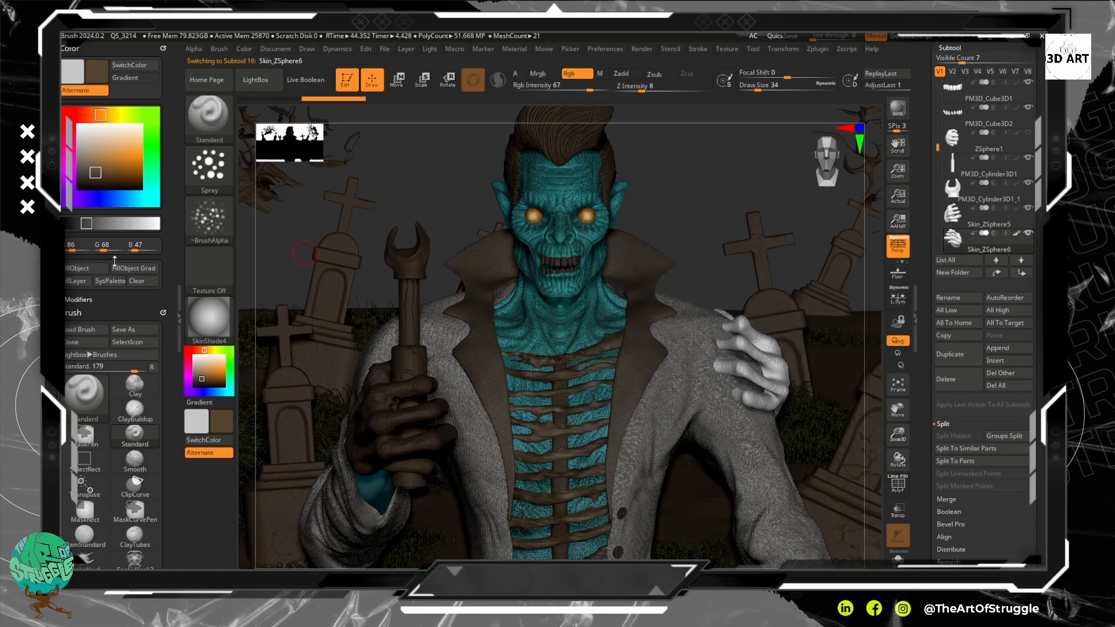
drag(119, 201, 144, 199)
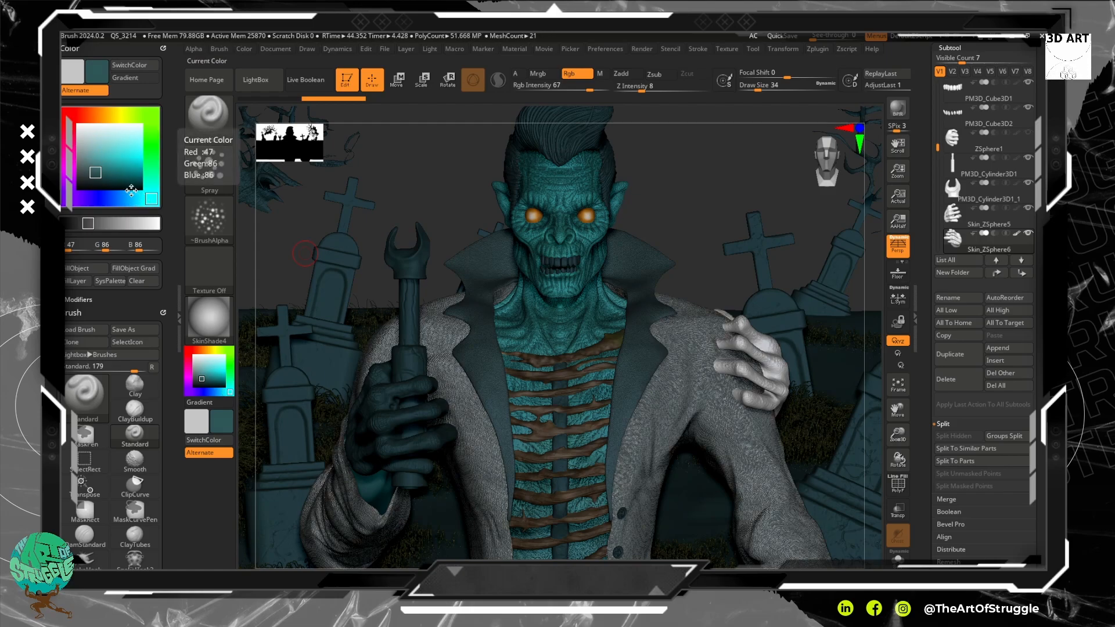
click(106, 174)
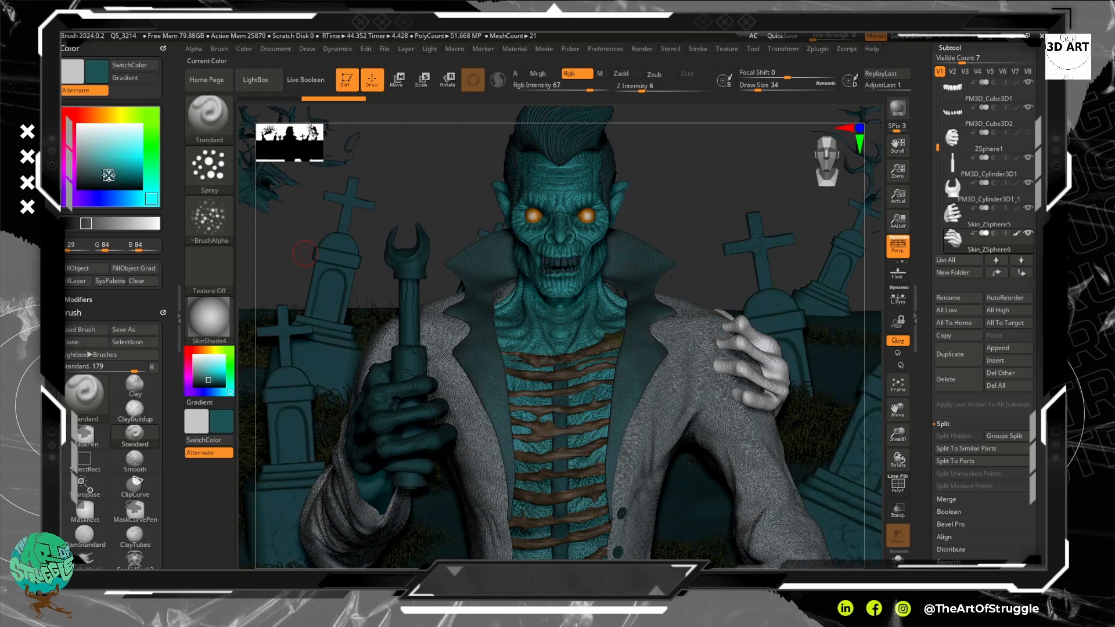
click(107, 172)
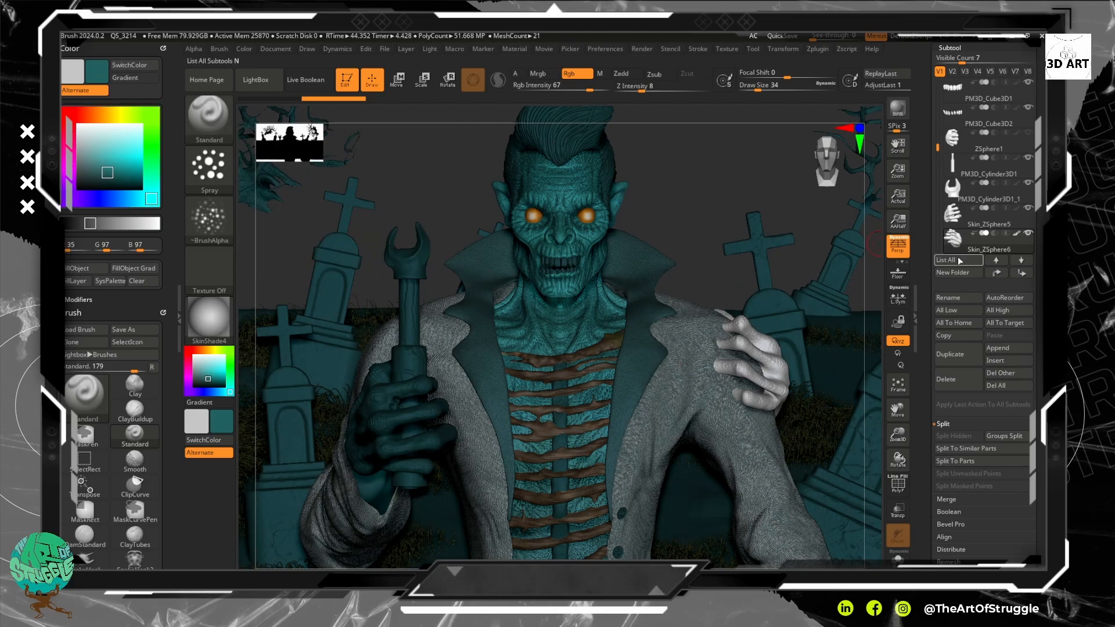
click(134, 268)
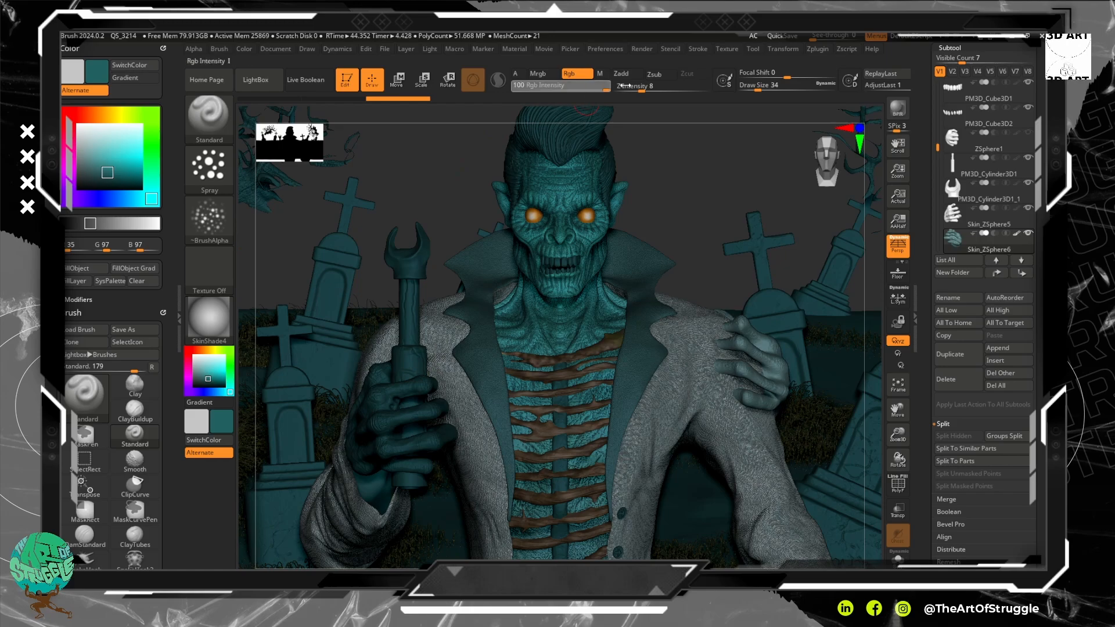
Raise the Rgb Intensity to 100 and fill both the empty hand and the wrench-holding hand with the dark teal.
drag(590, 90, 610, 90)
click(94, 268)
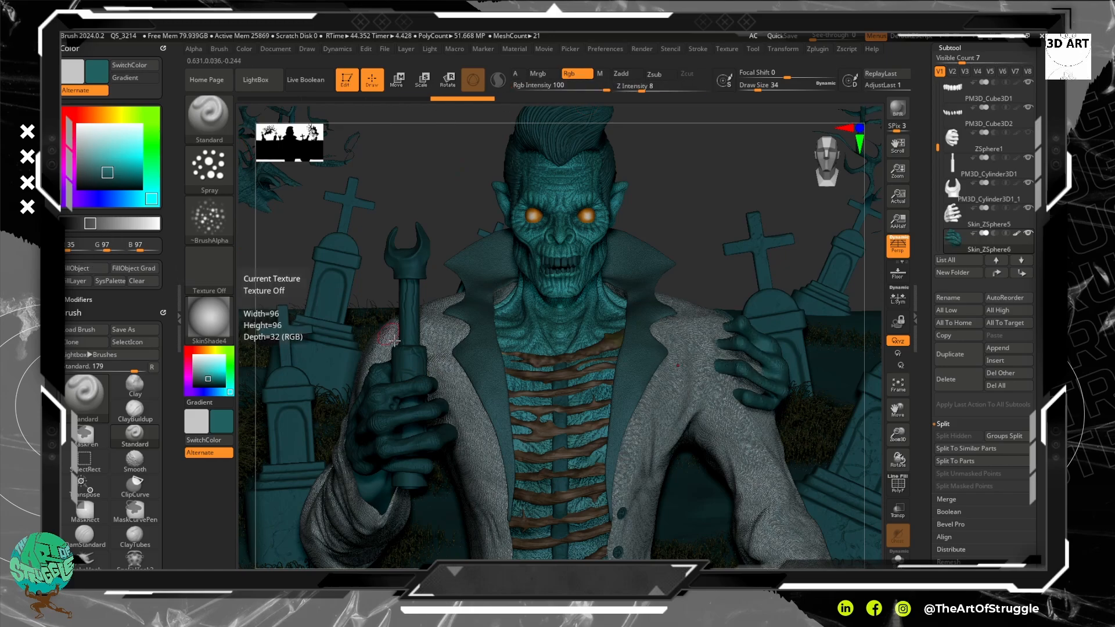
alt+click(381, 406)
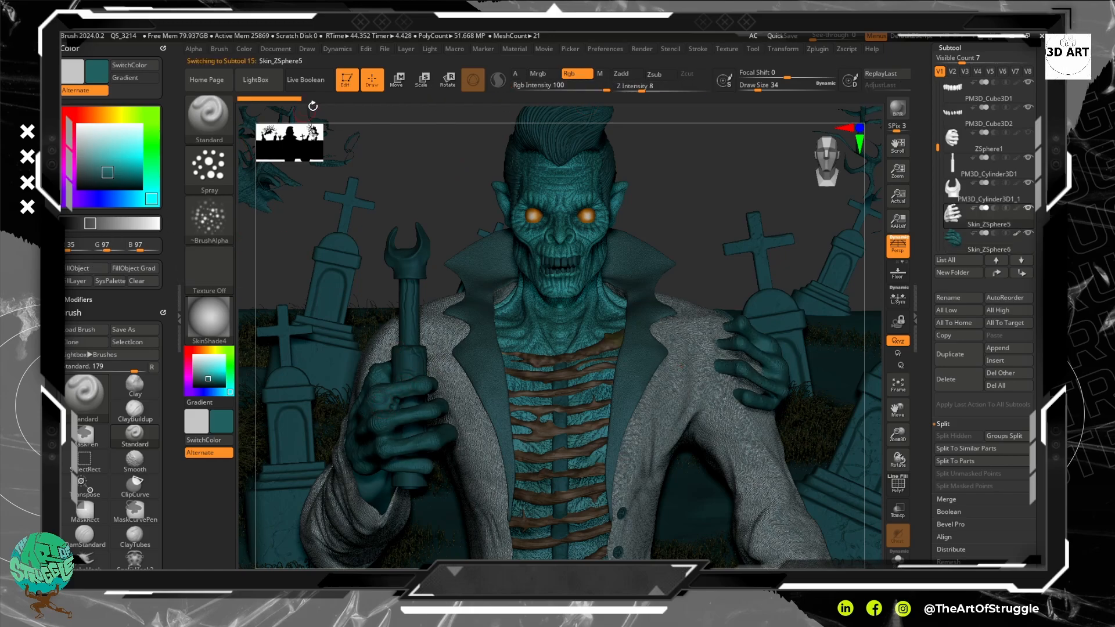
click(91, 270)
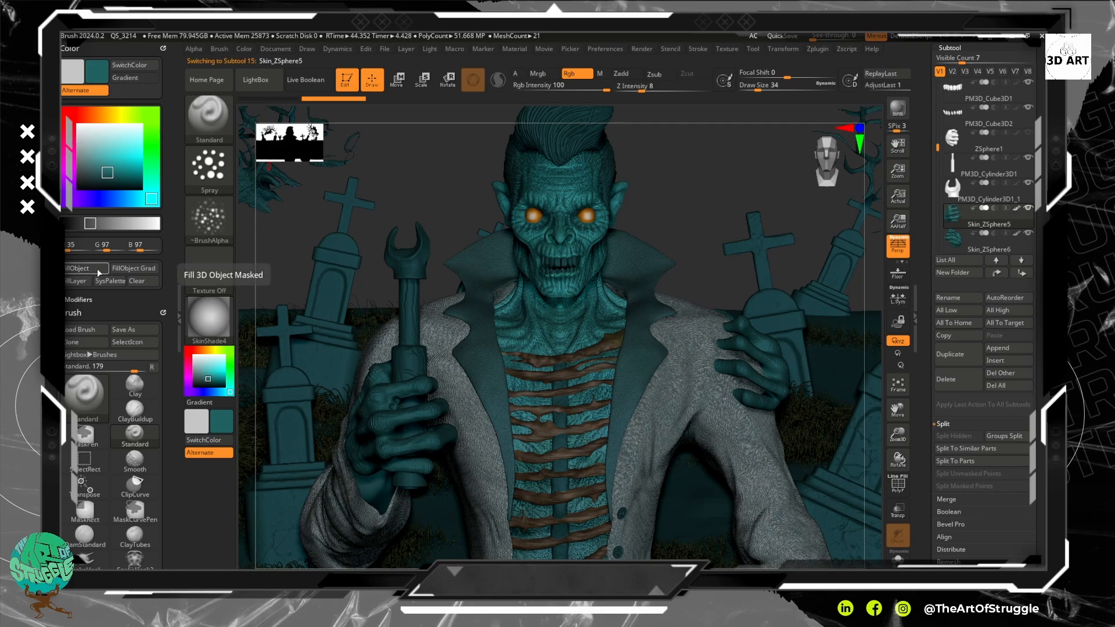
Turn on polypaint for the wrench handle and fill it with dark teal, R 13, G 51, B 51.
alt+click(403, 314)
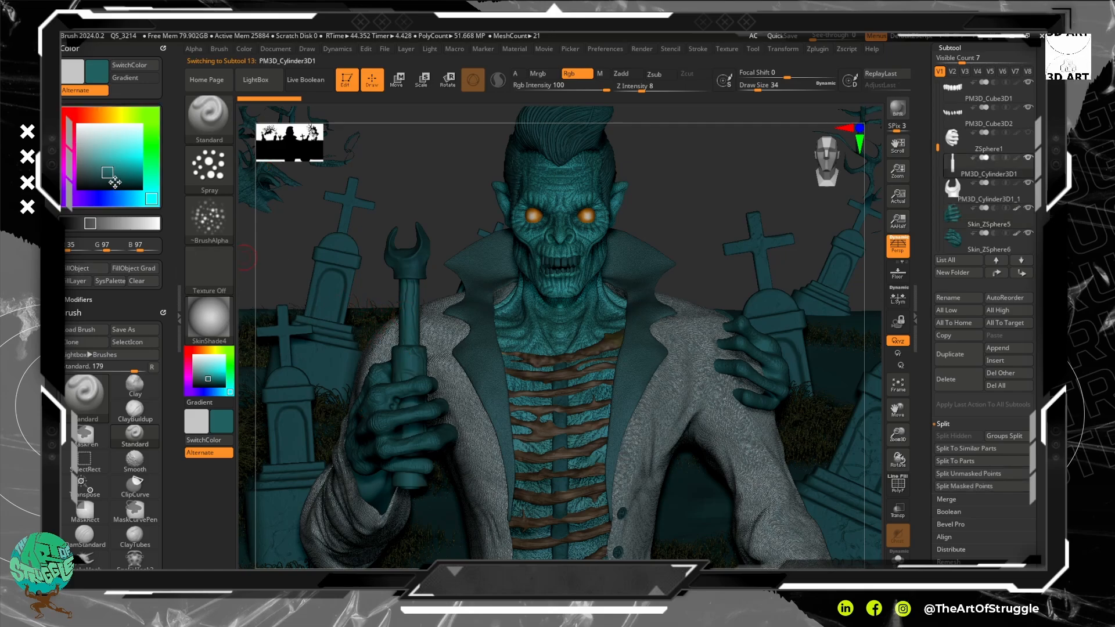
click(114, 180)
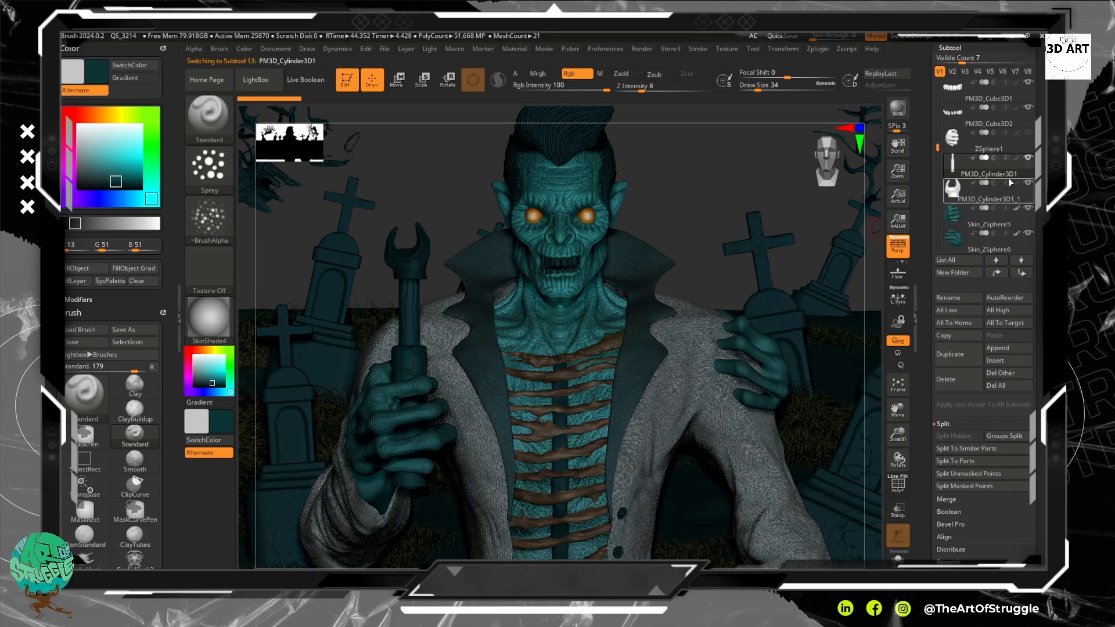
click(1016, 157)
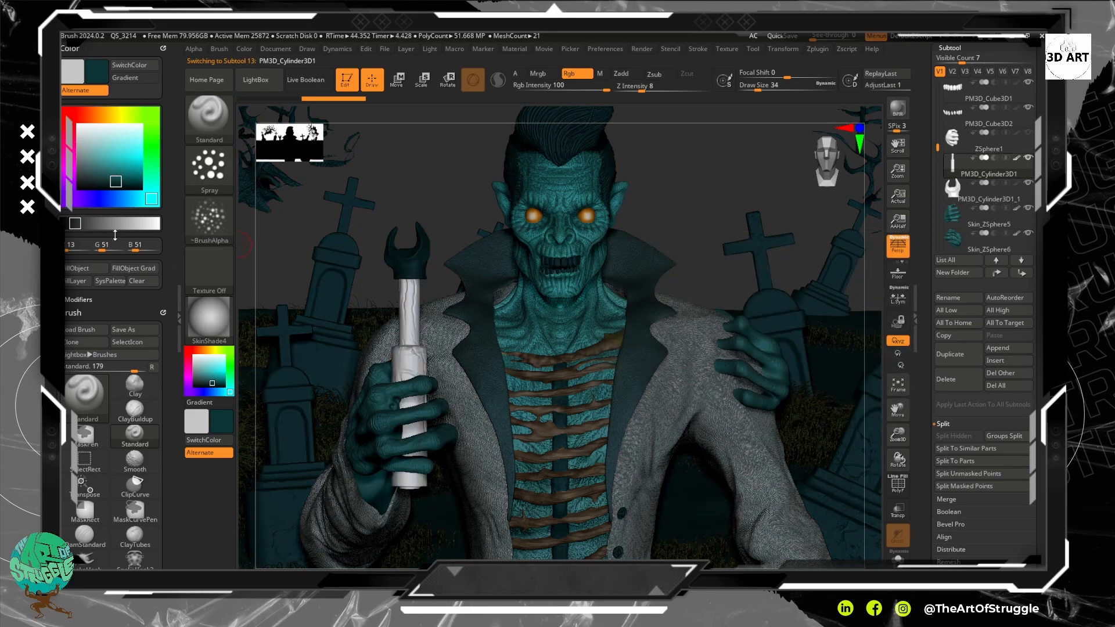
click(93, 270)
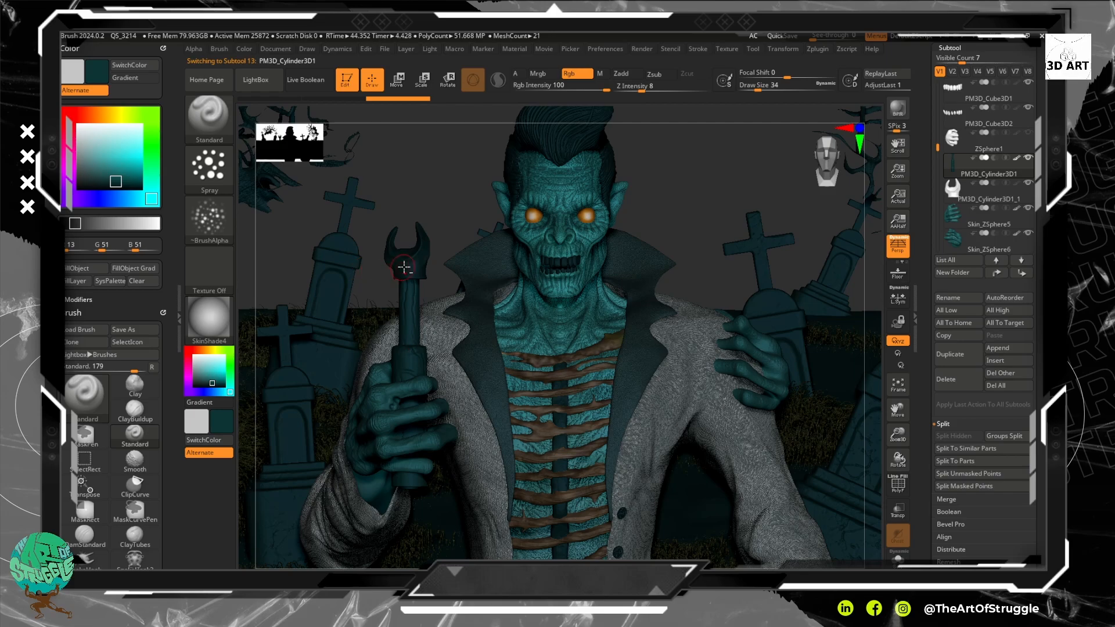
Fill the wrench head with a darker, less saturated teal, R 16, G 44, B 44.
click(990, 189)
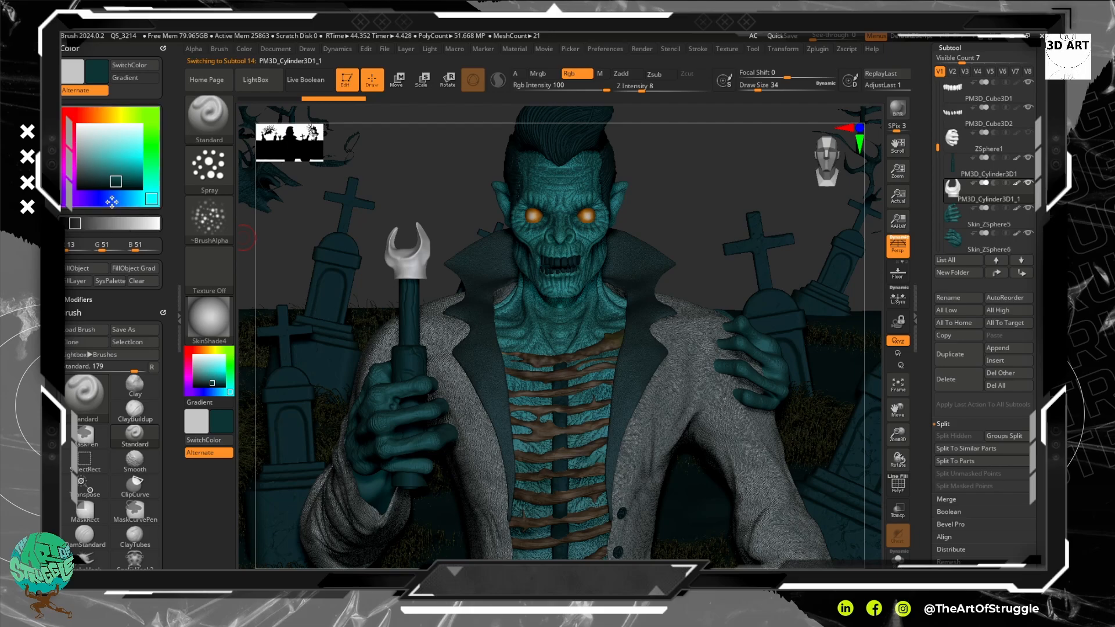
drag(114, 185, 106, 181)
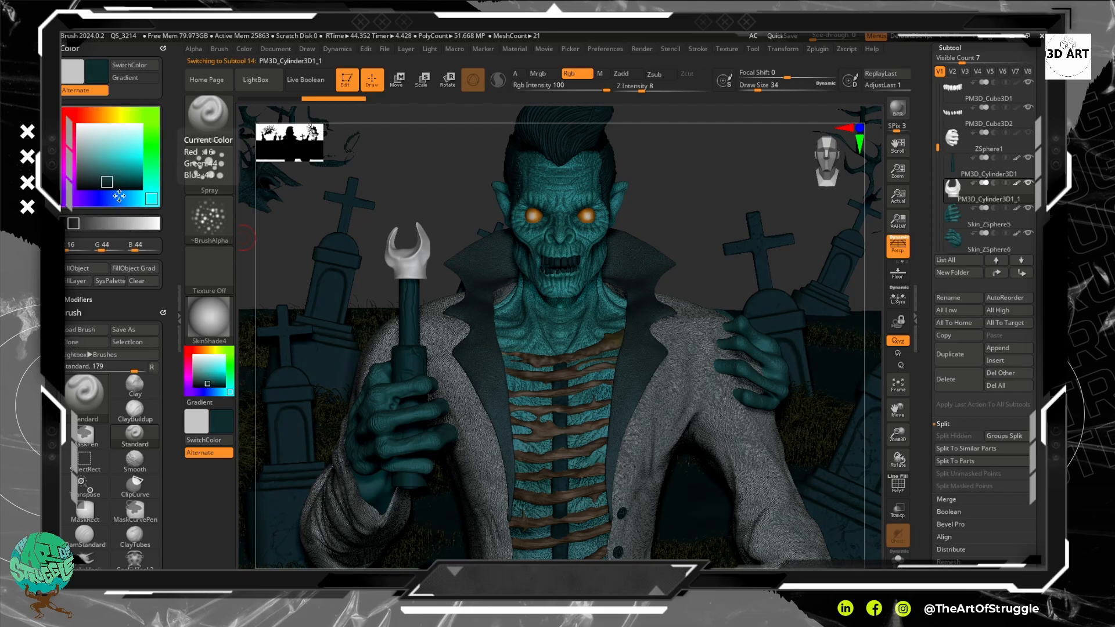
click(83, 269)
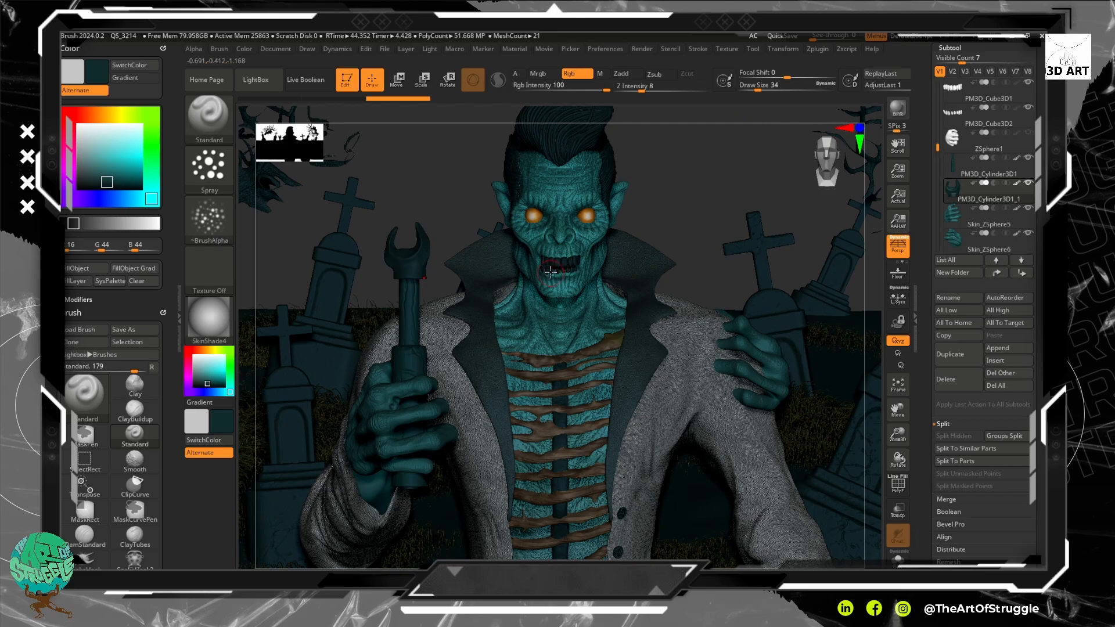
Turn on polypaint for the coat and fill the collar with dark teal, R 10, G 54, B 54.
alt+click(635, 257)
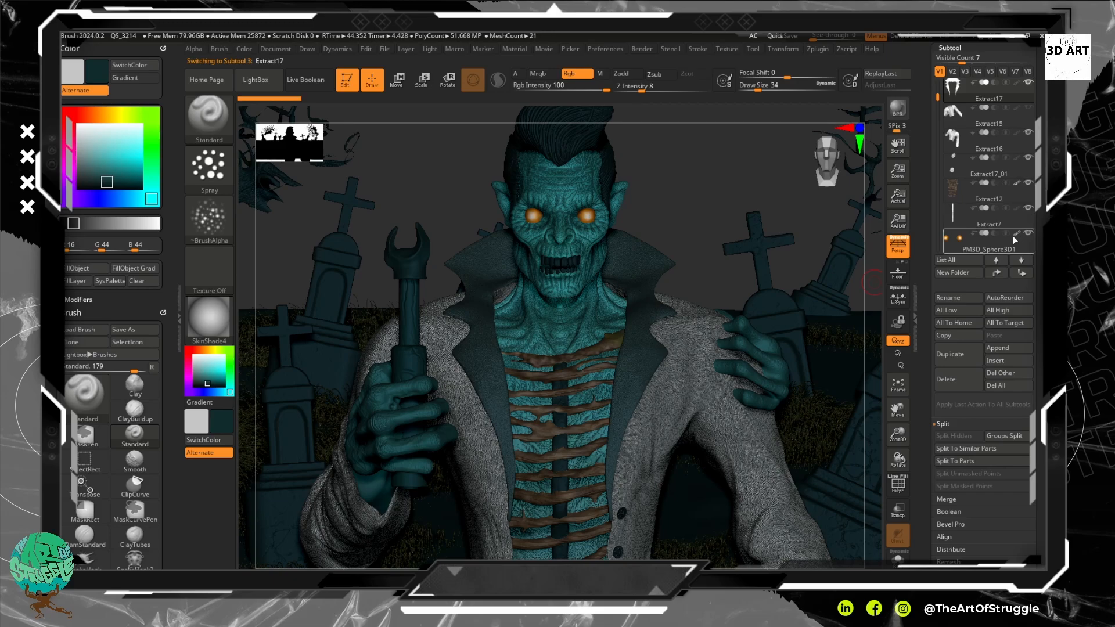
mouse_move(1018, 135)
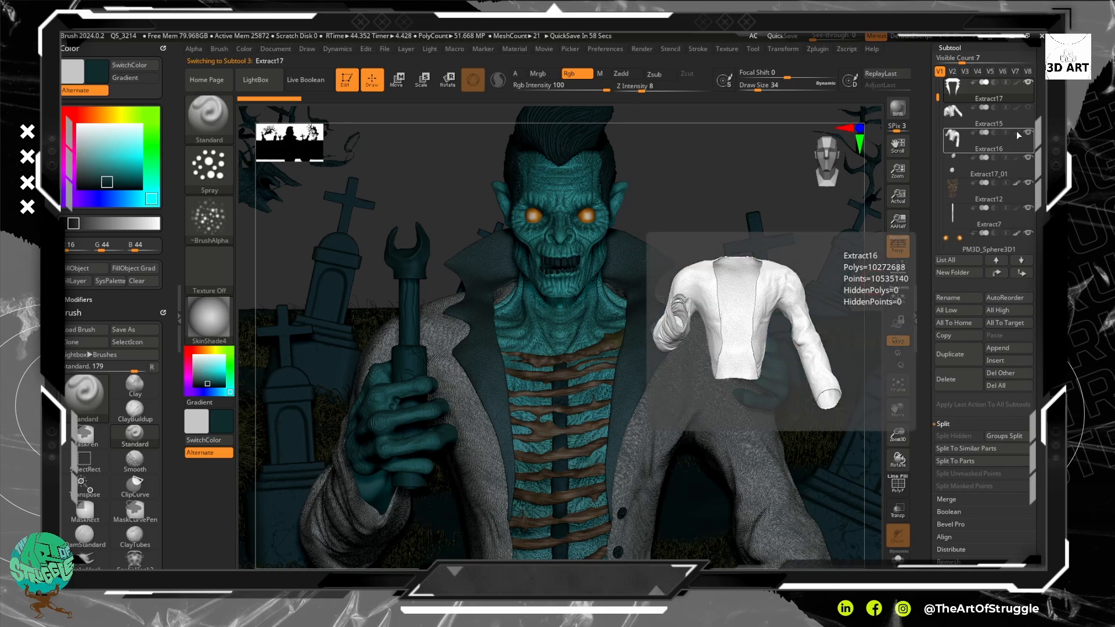
click(1016, 133)
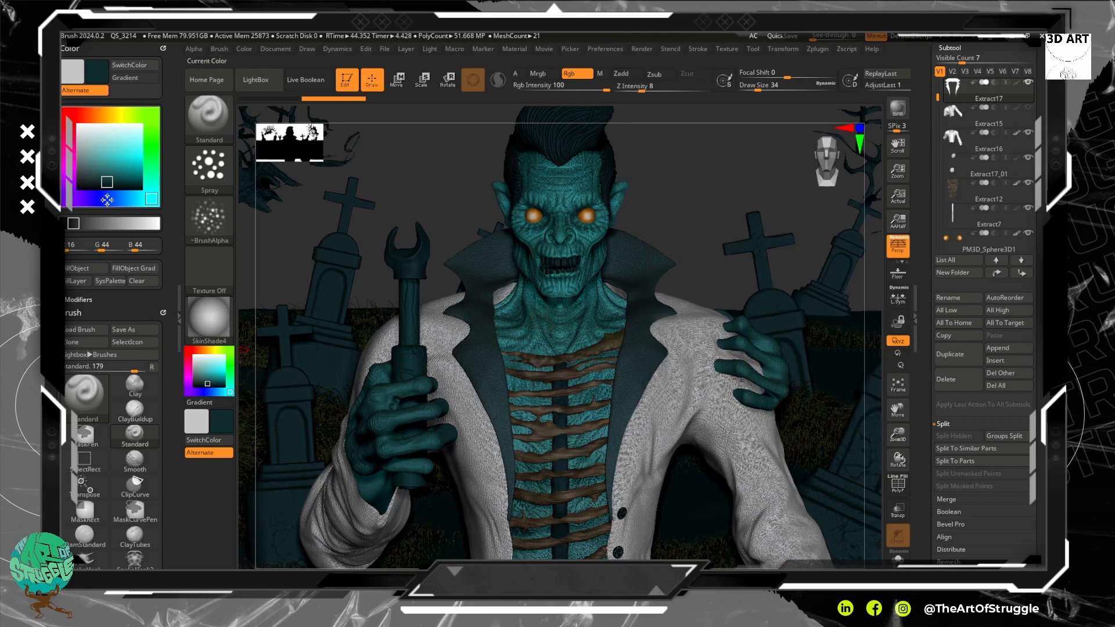
drag(106, 182, 118, 182)
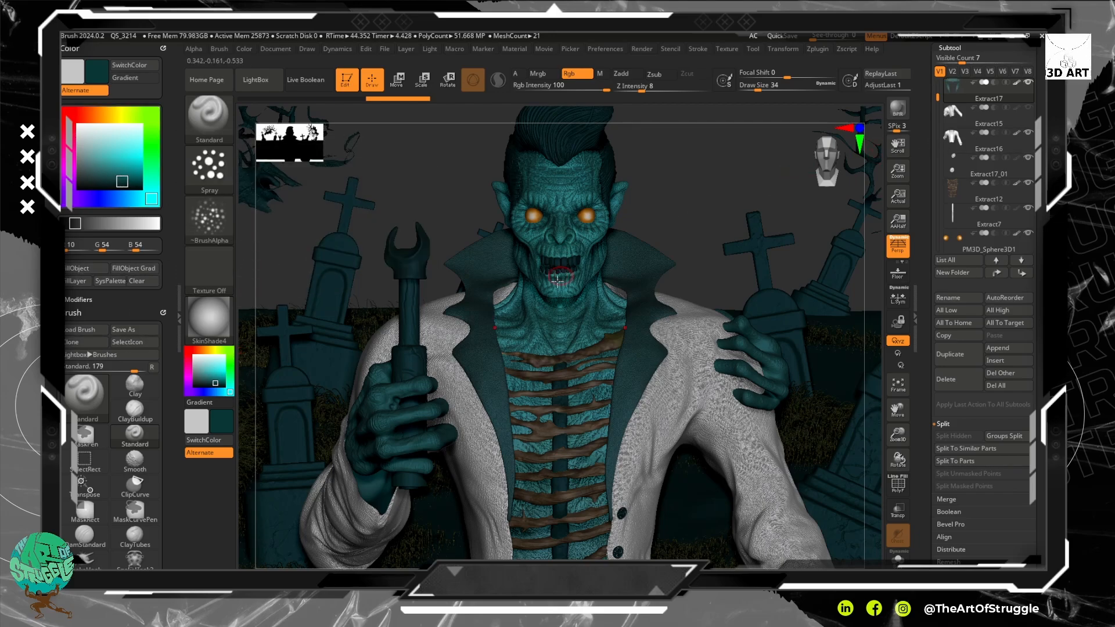
Select the coat body and fill it with the collar's dark teal, R 10, G 54, B 54.
alt+click(443, 324)
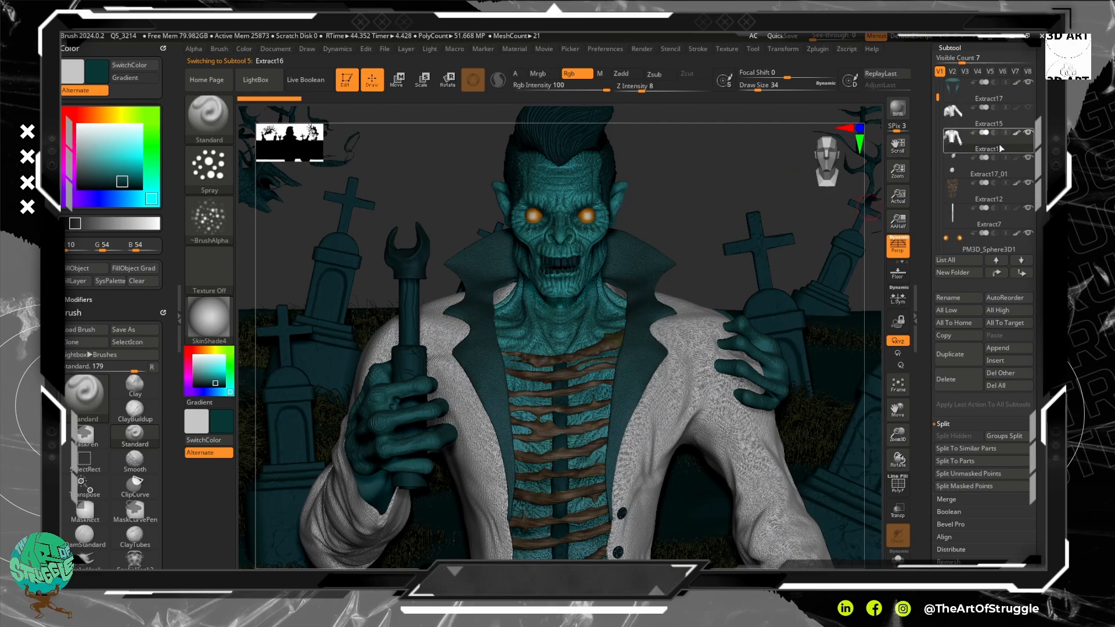
mouse_move(1011, 91)
mouse_move(1003, 147)
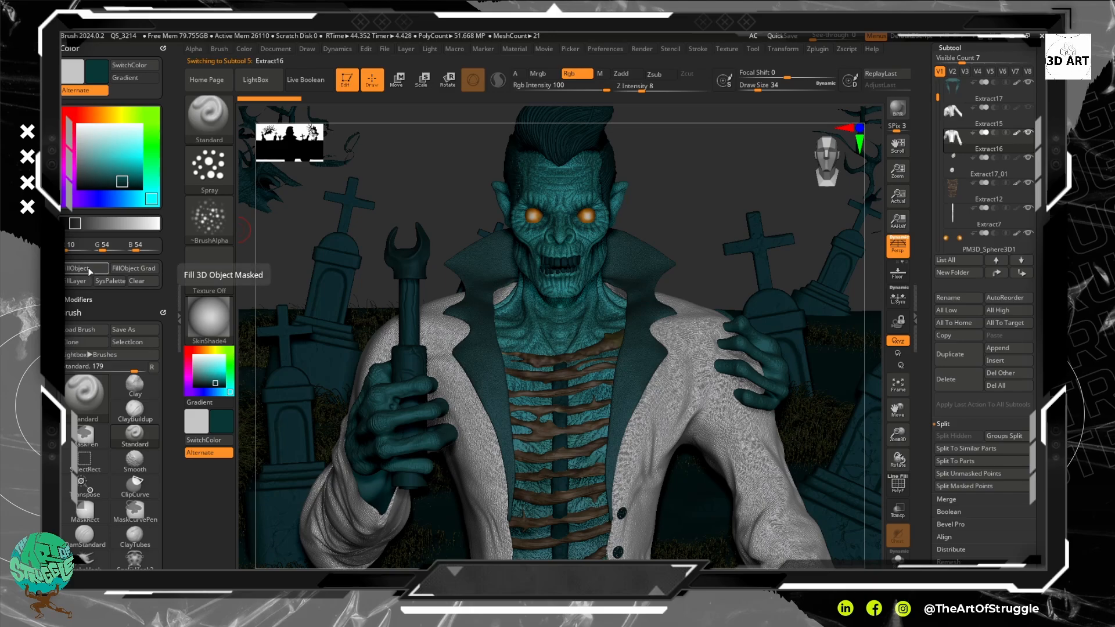
click(109, 268)
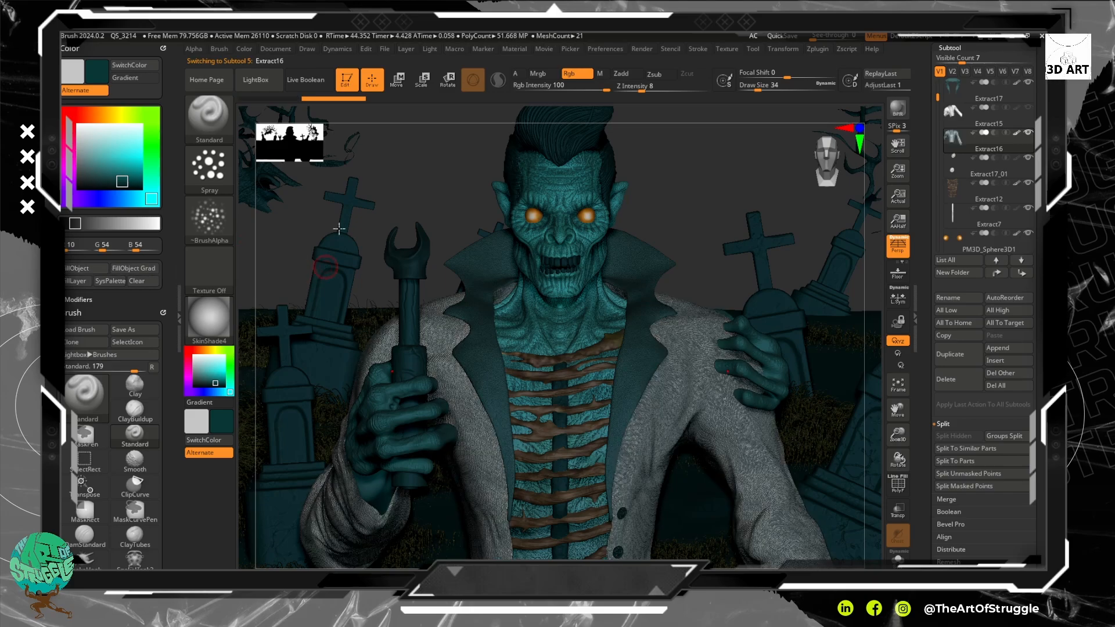
Darken the colour to R 6, G 34, B 34, invert the coat's mask and back, and fill the coat again.
alt+click(648, 261)
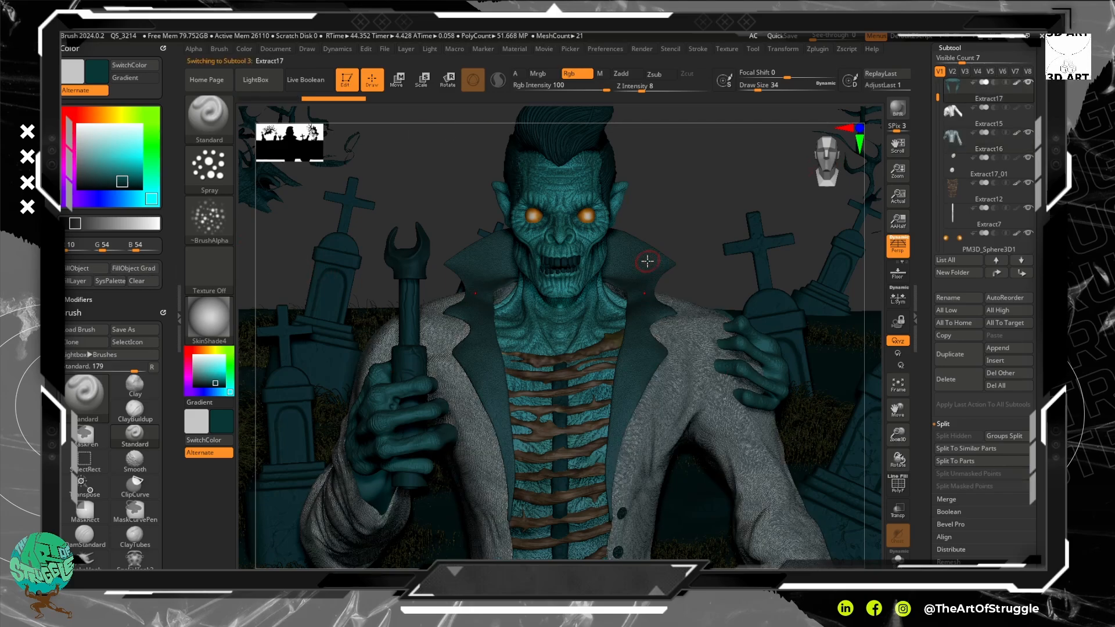
click(985, 139)
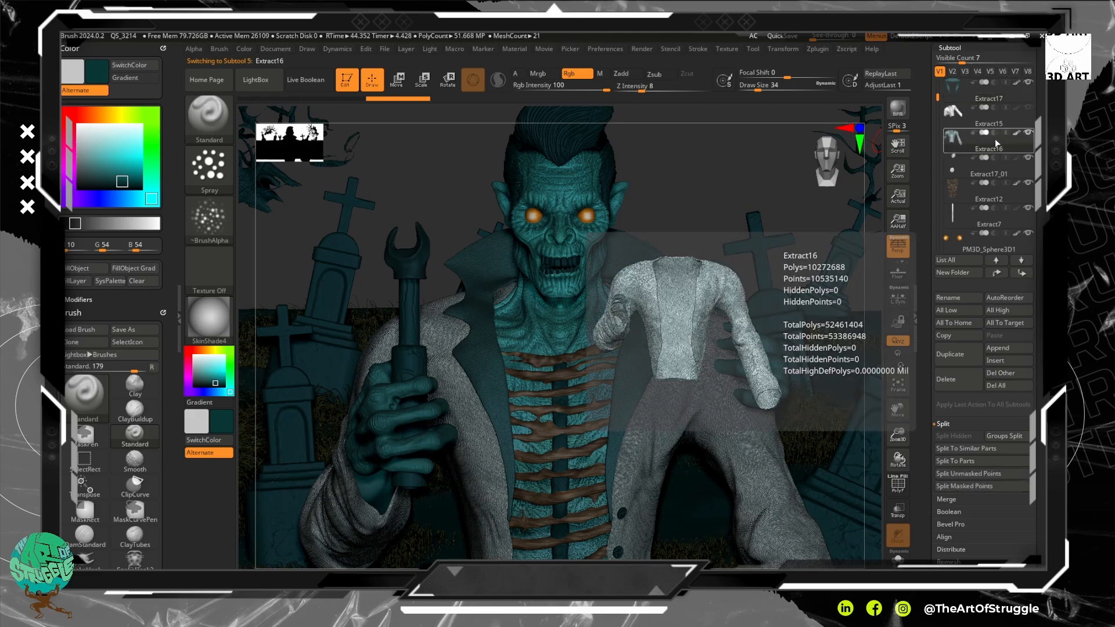
click(123, 184)
key(ctrl)
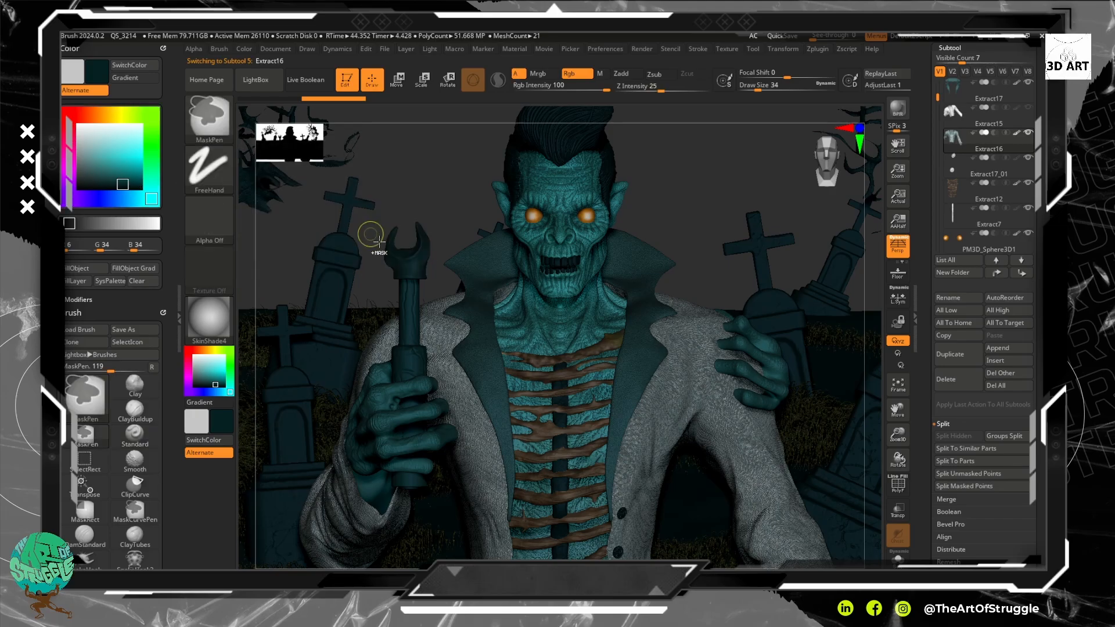
alt+drag(722, 261, 787, 482)
alt+drag(749, 351, 705, 292)
ctrl+click(726, 259)
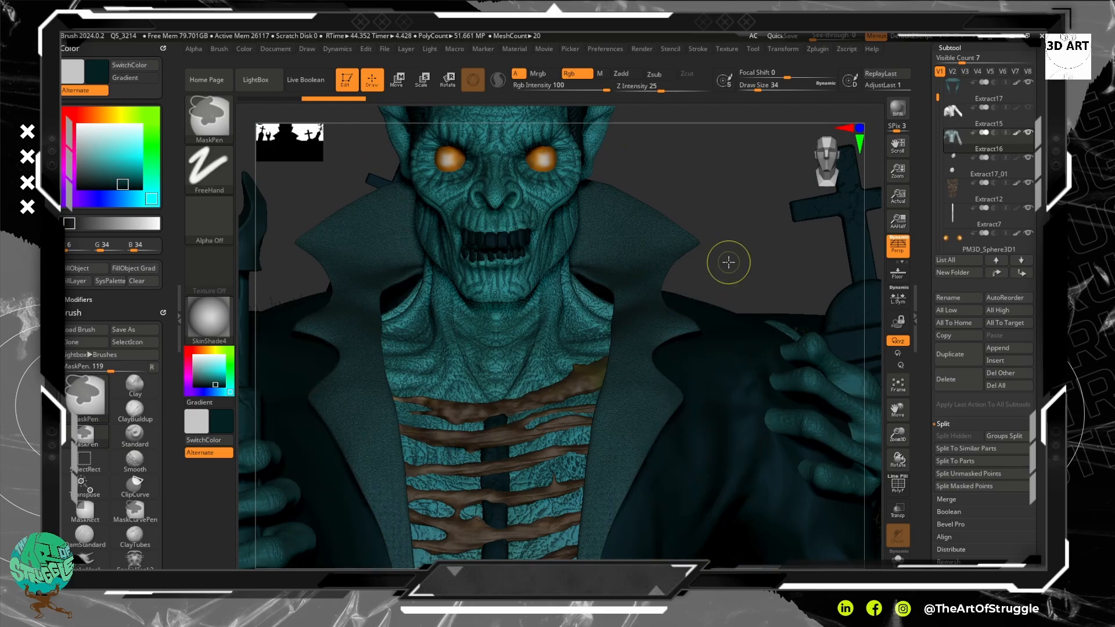
ctrl+click(728, 260)
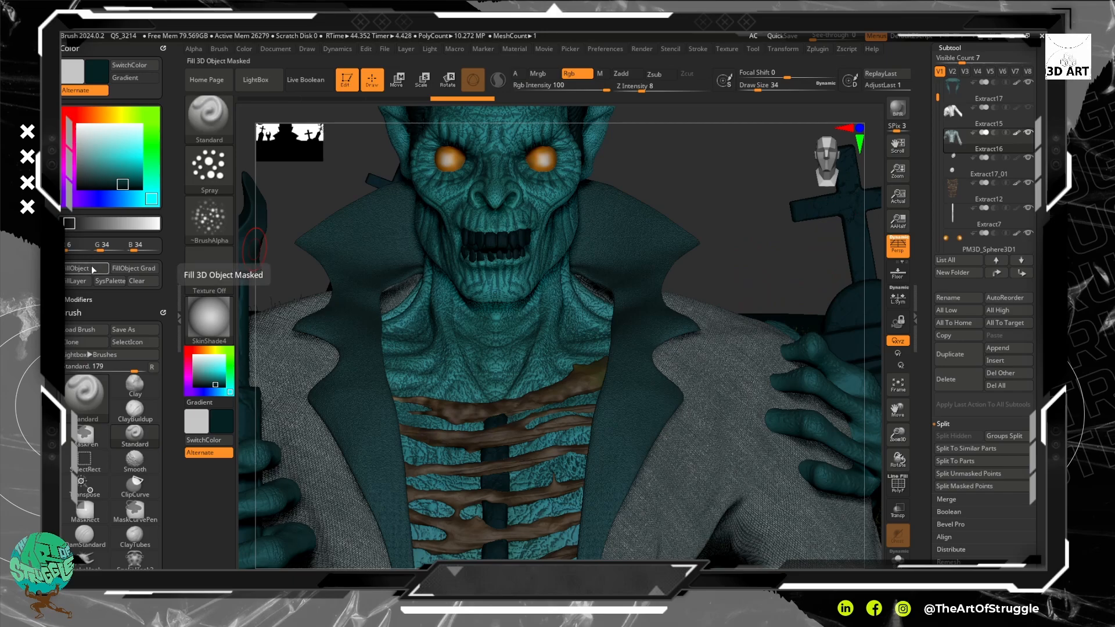
click(644, 336)
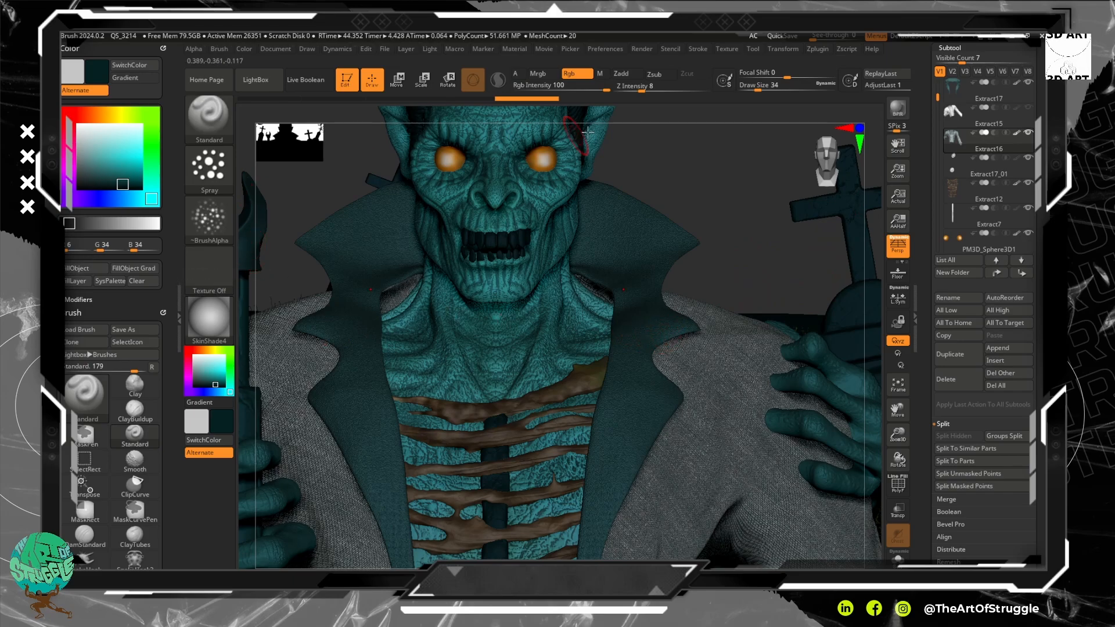
Turn on polypaint for the breastbone between the ribs and fill it with a dark brown, G 42, B 27.
alt+click(671, 239)
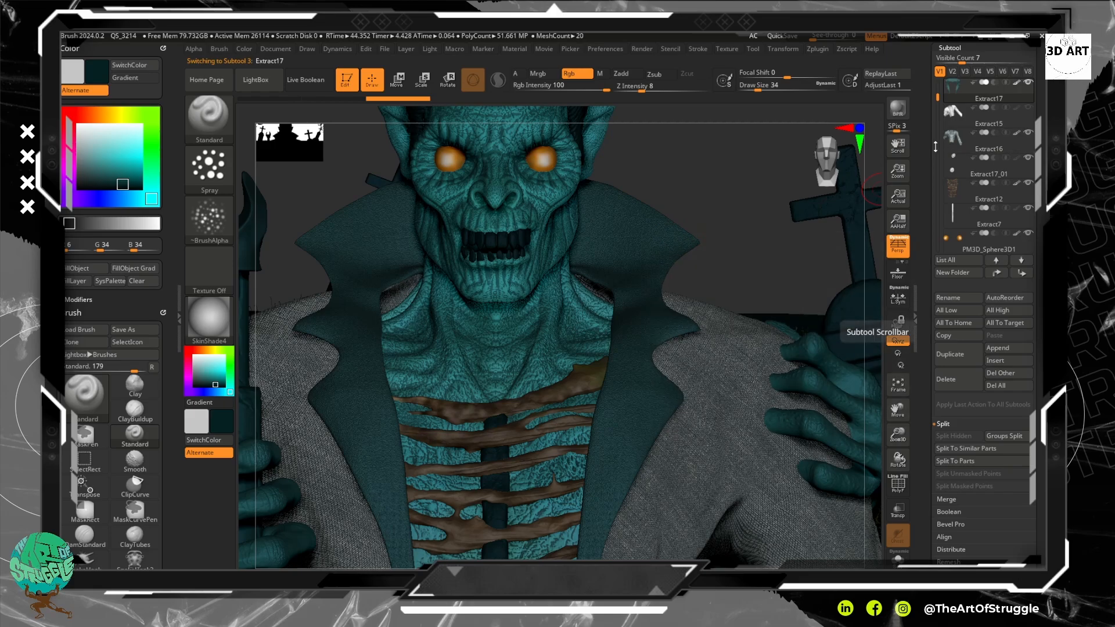
mouse_move(1014, 86)
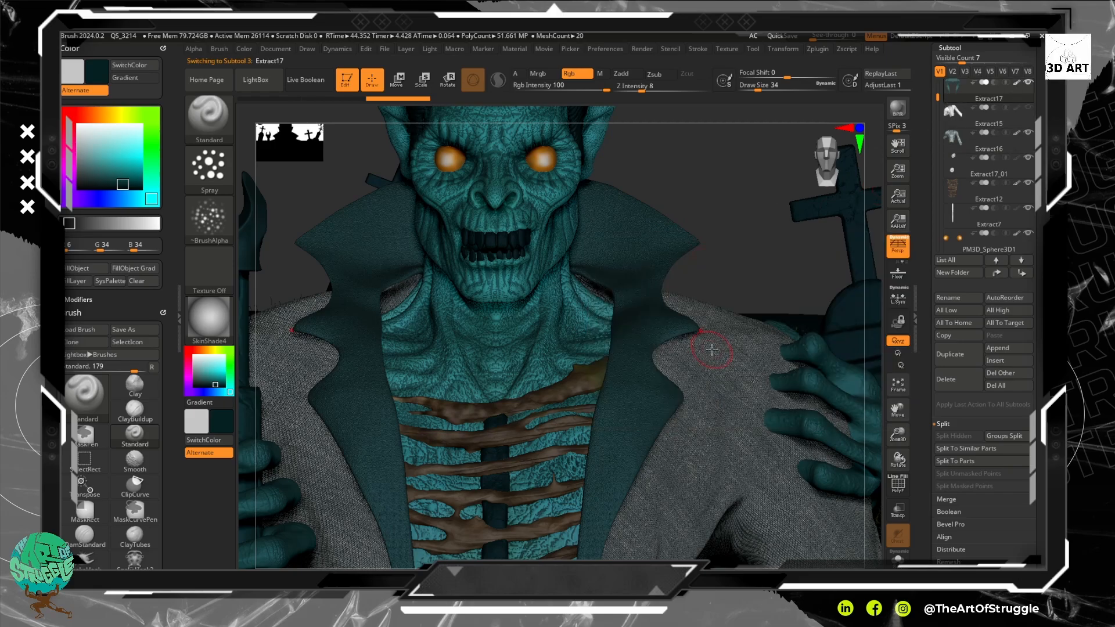
ctrl+right_drag(752, 243, 741, 211)
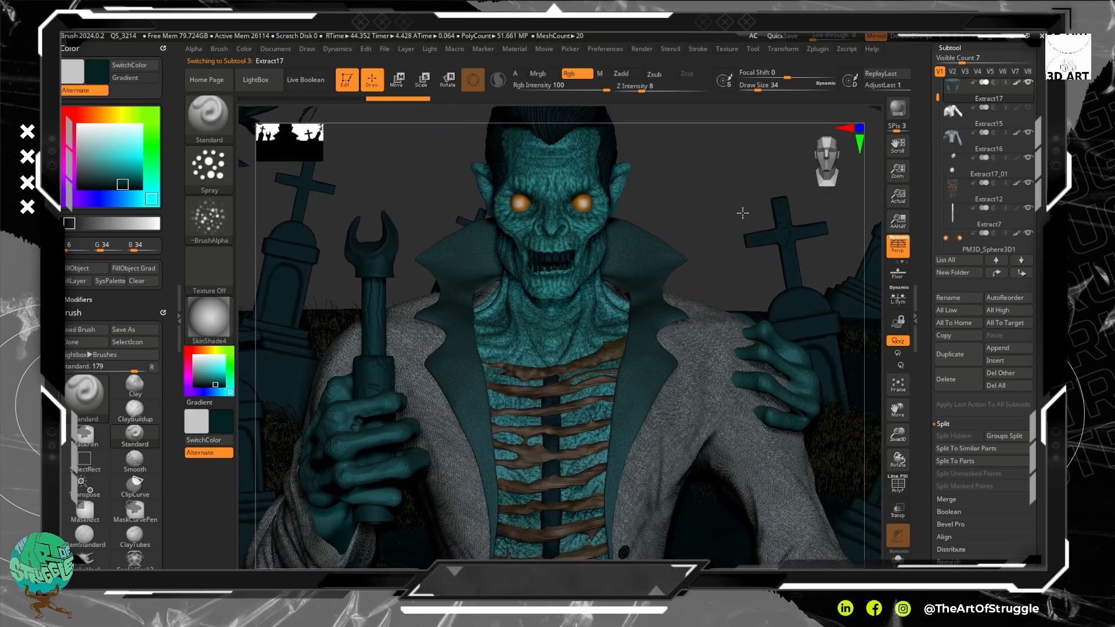
alt+click(550, 398)
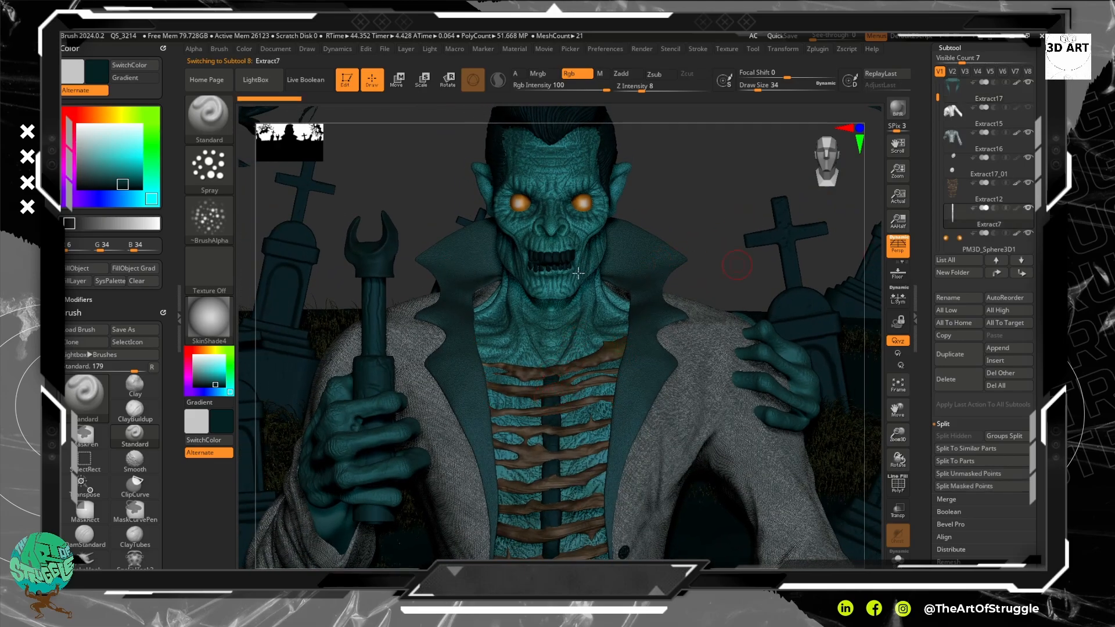
click(95, 180)
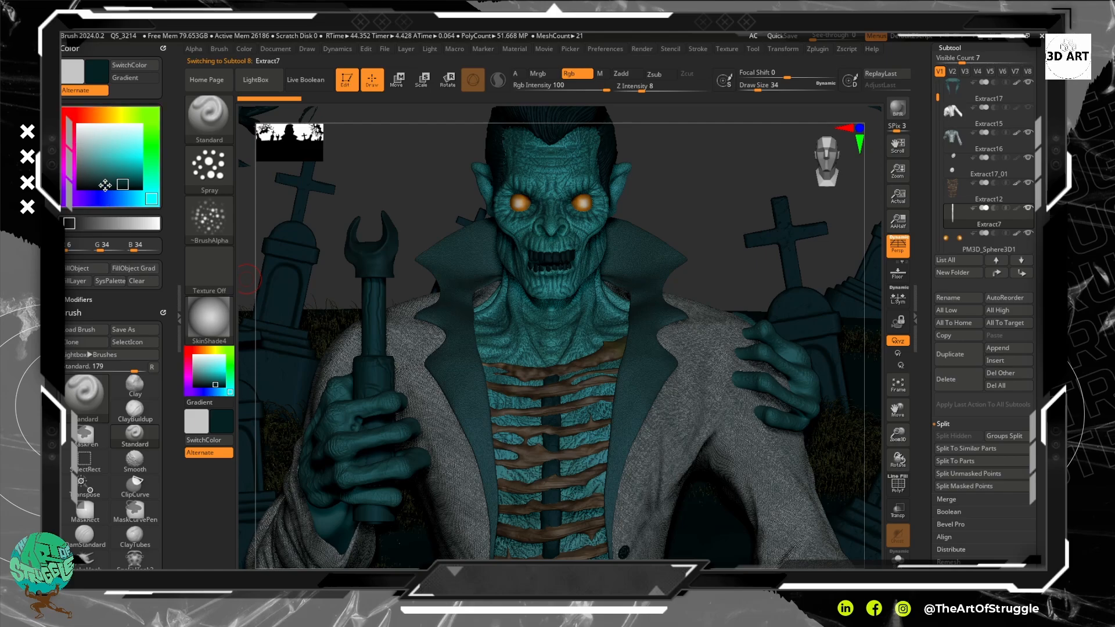
click(106, 114)
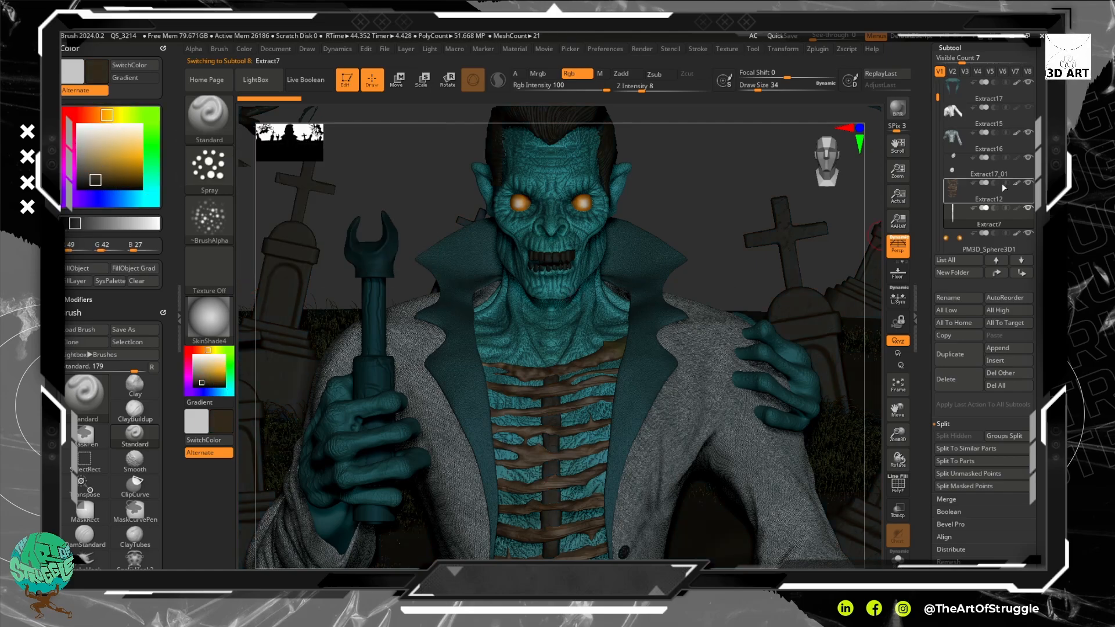
mouse_move(1001, 225)
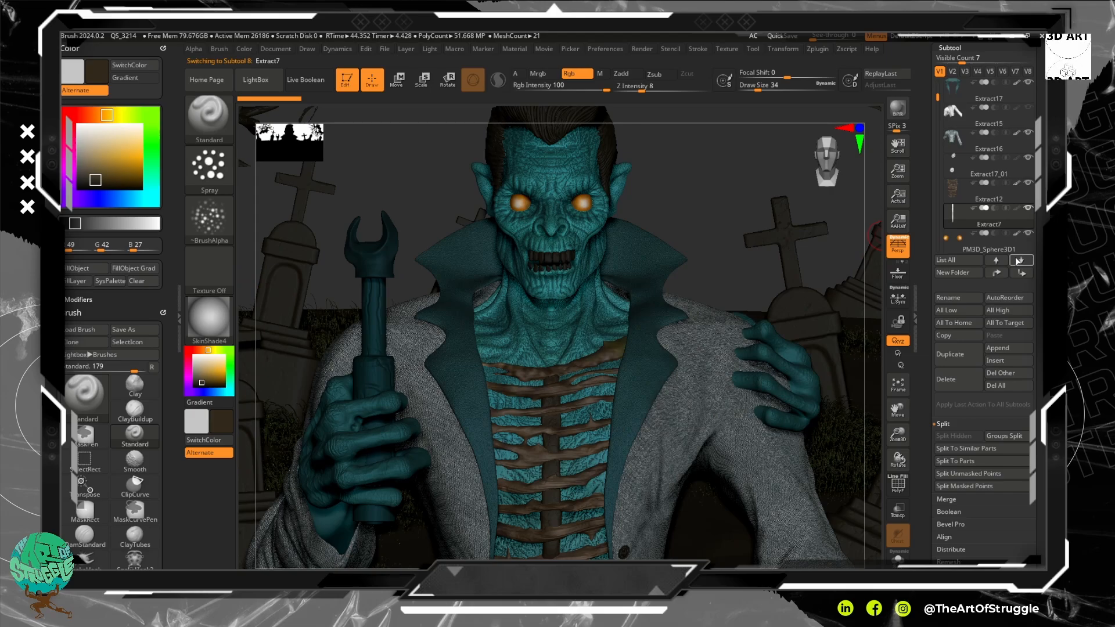
click(1017, 209)
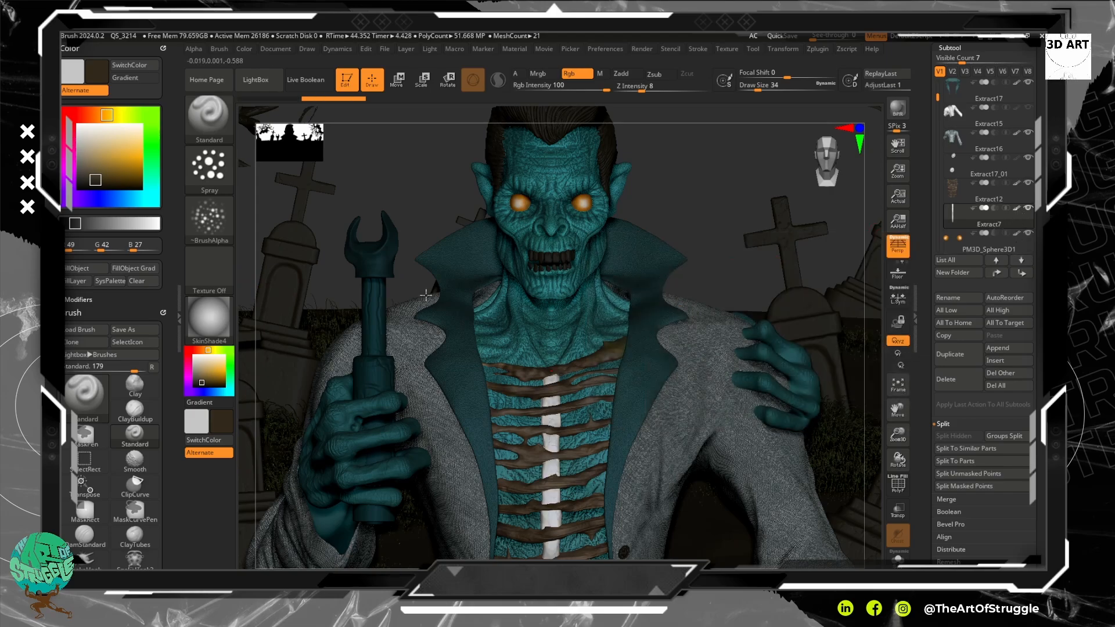
click(78, 281)
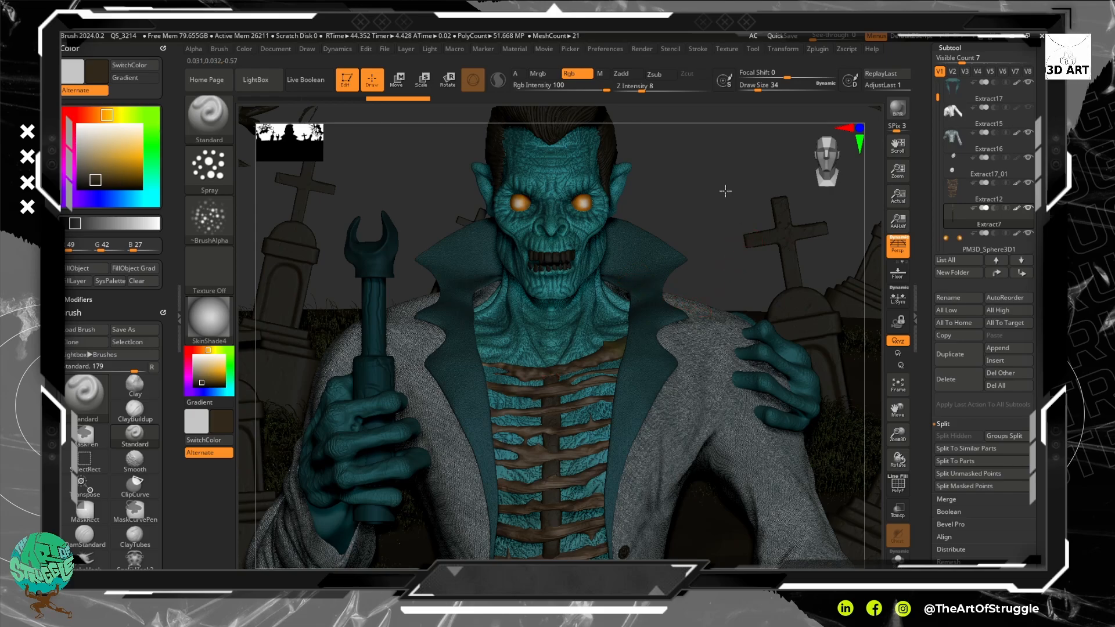
Select the hair and turn on its polypaint.
alt+drag(719, 198, 726, 290)
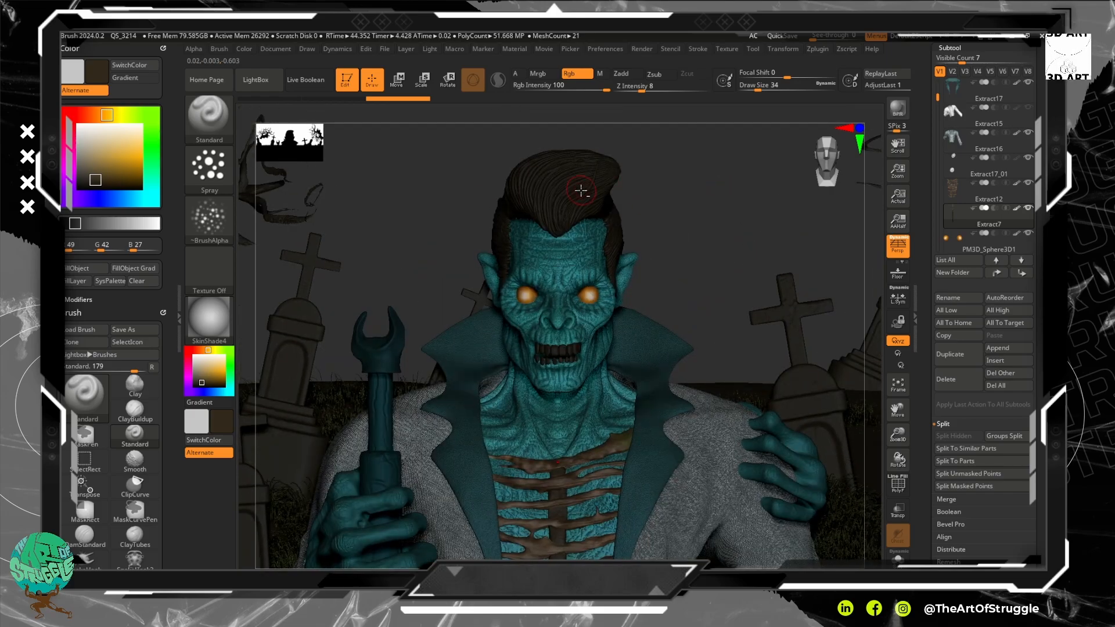
alt+click(583, 189)
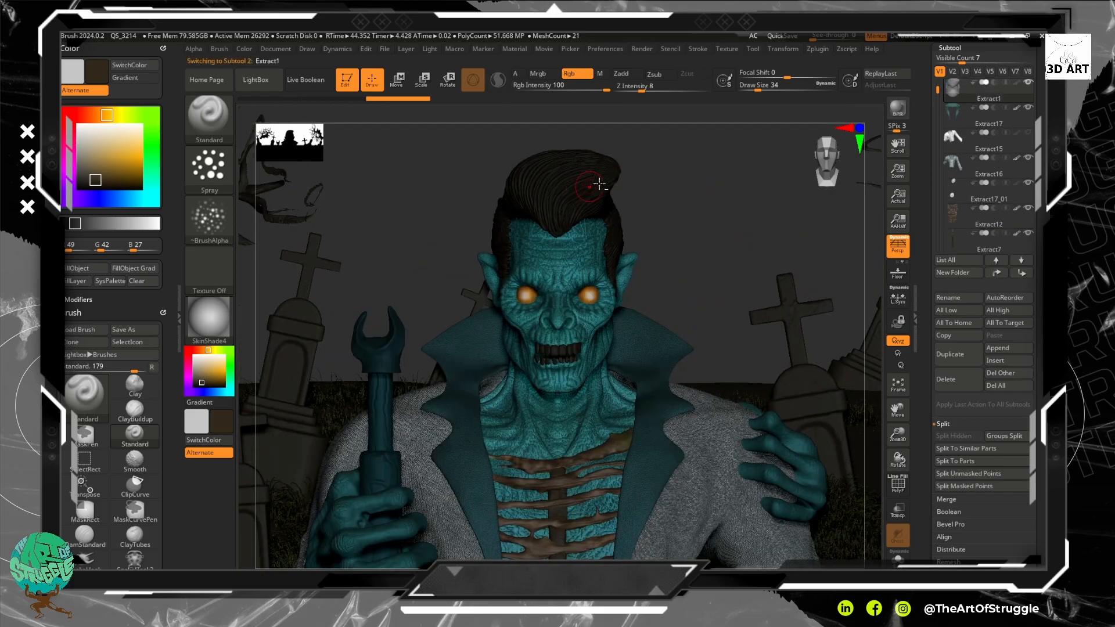
click(1016, 83)
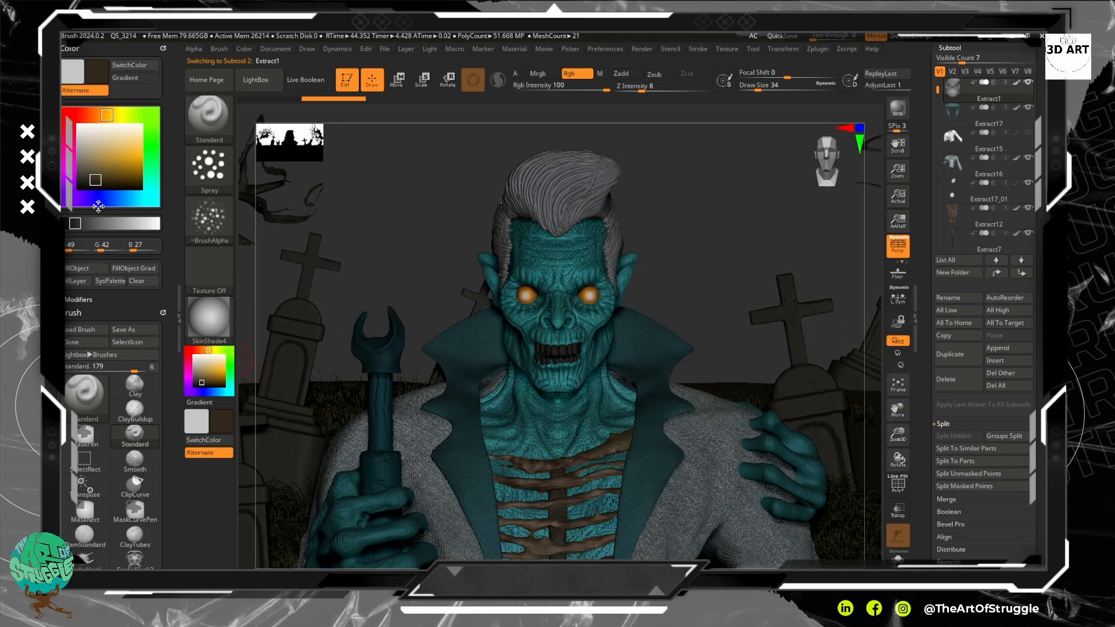
Mix a dark blue, R 10, G 43, B 50, and fill the hair with it.
click(125, 198)
click(124, 181)
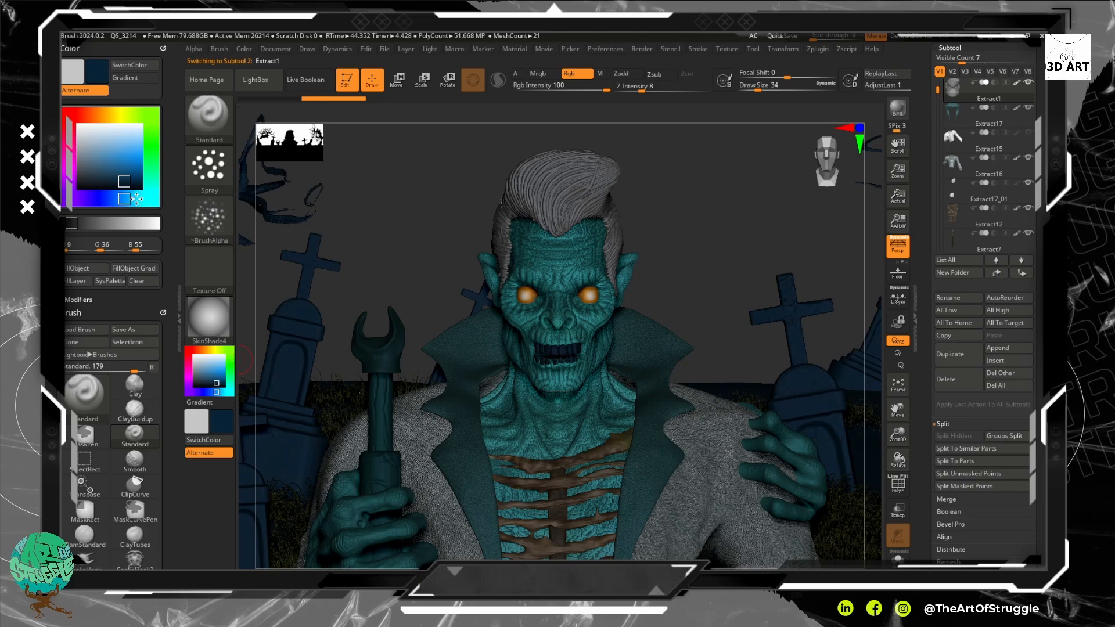
click(133, 199)
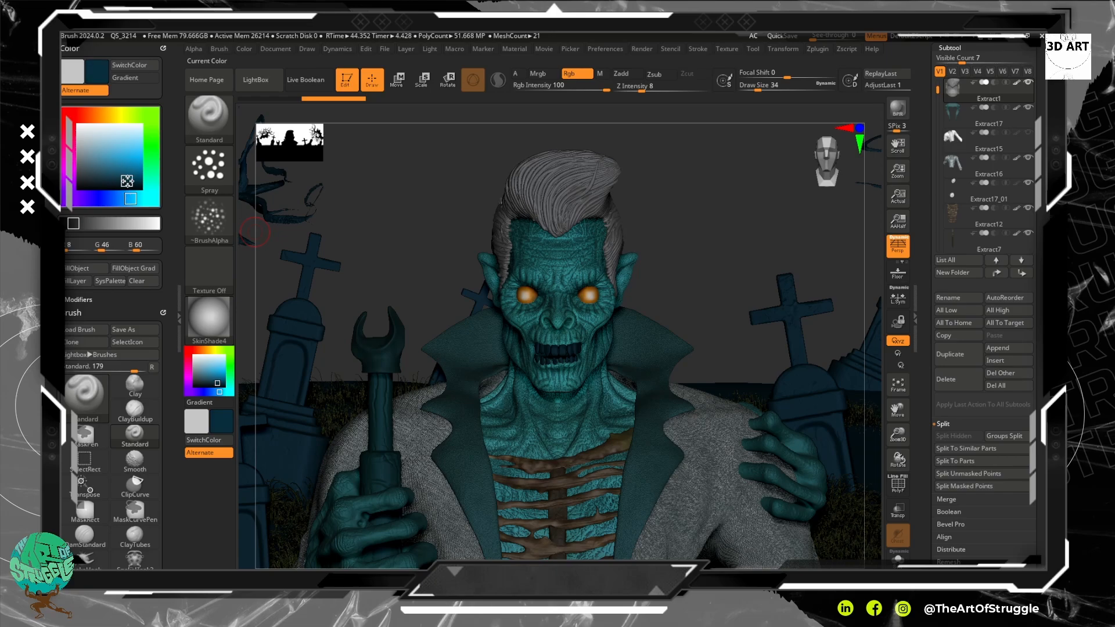
click(132, 183)
click(135, 183)
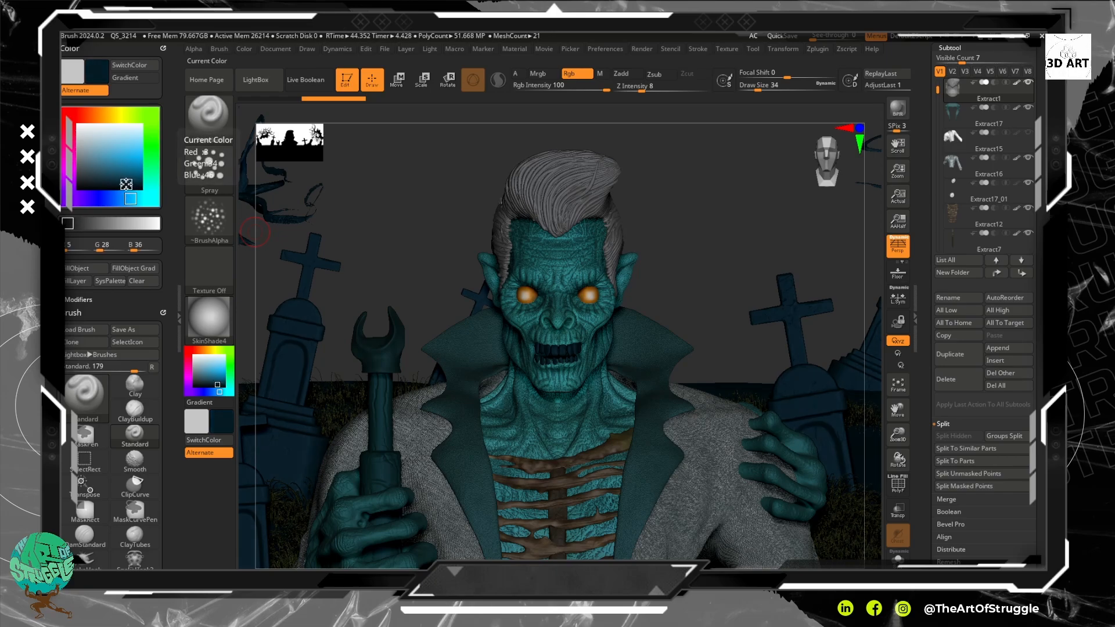
click(120, 182)
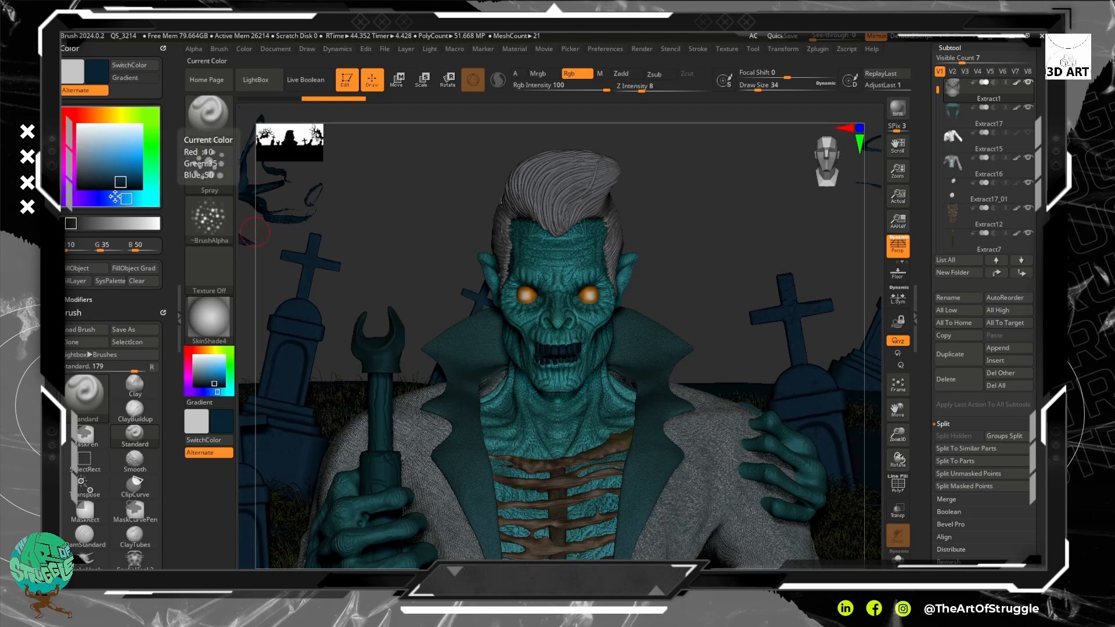
click(135, 200)
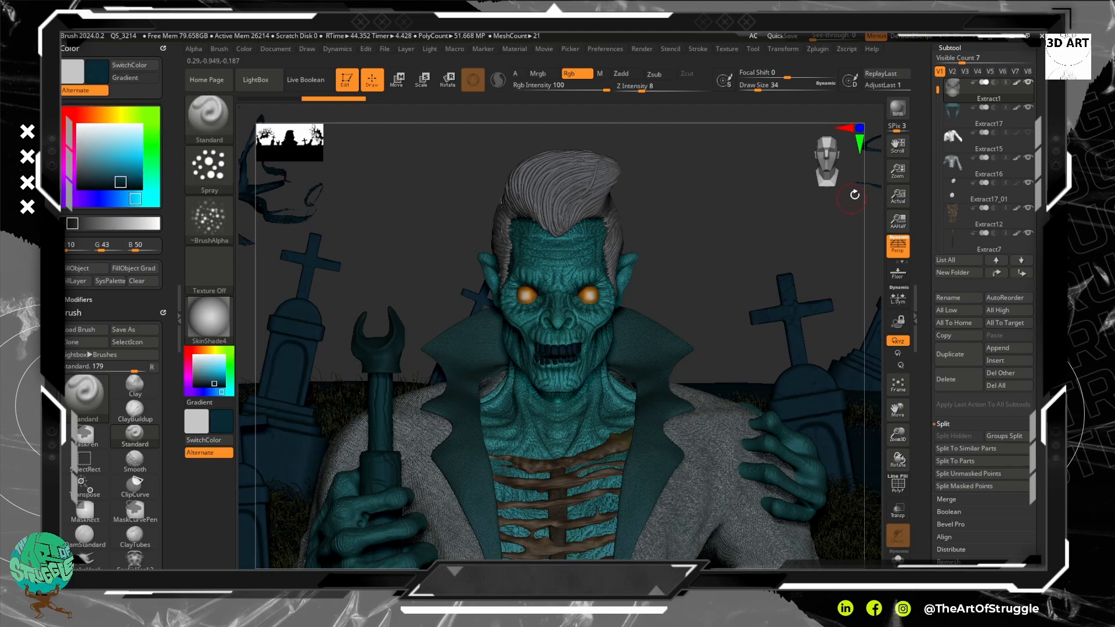
click(85, 269)
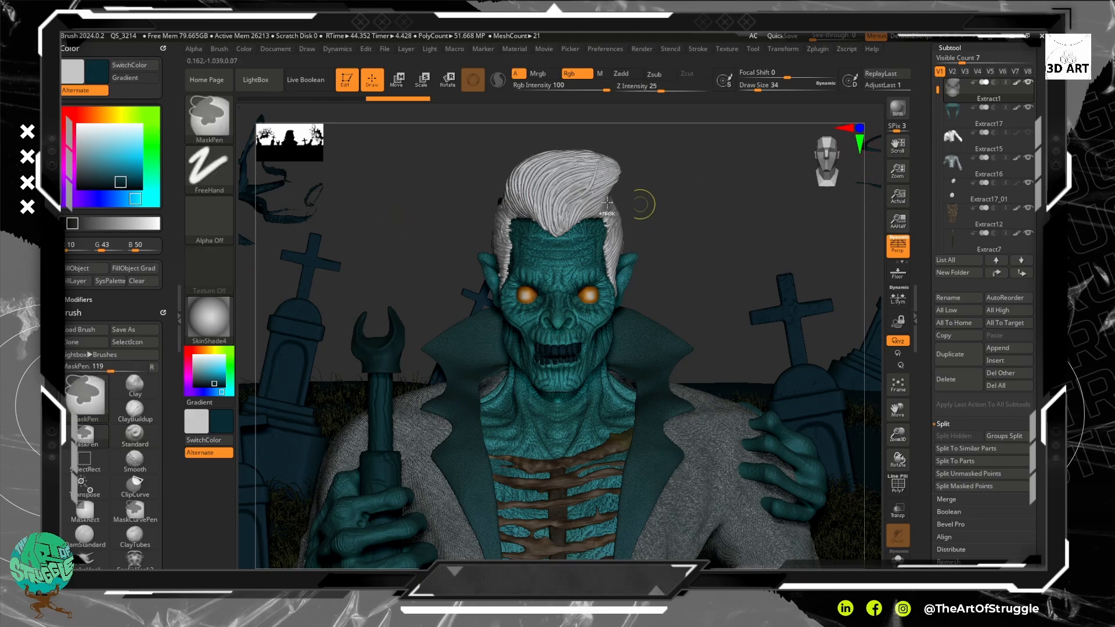
click(133, 269)
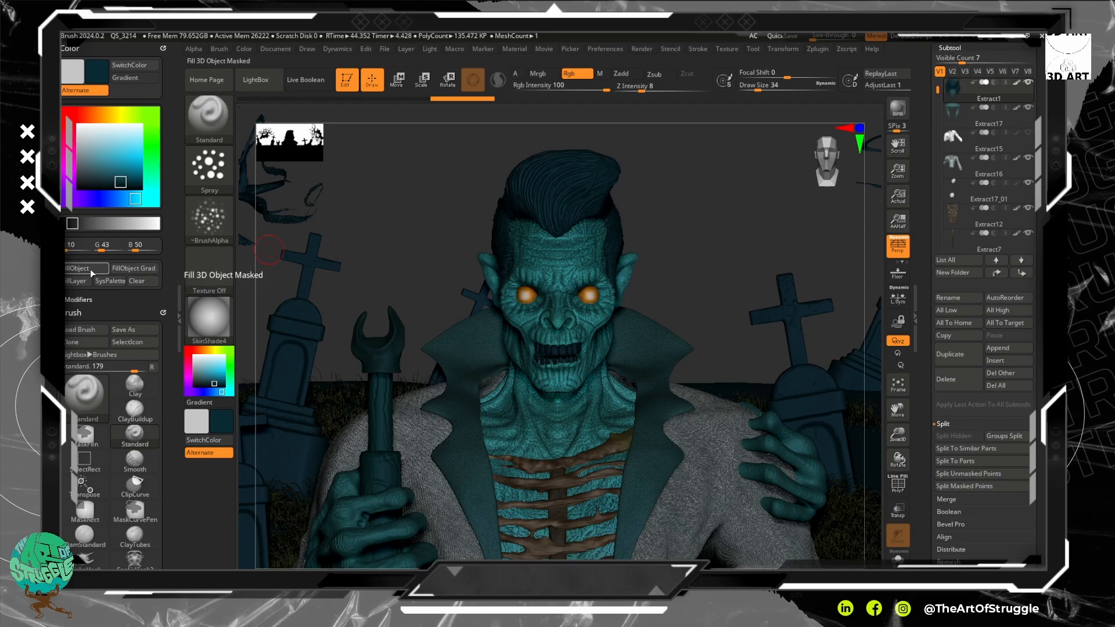
Turn on polypaint for the pair of cross-topped gravestones behind the shoulders and fill them with R 5, G 50, B 59.
mouse_move(691, 261)
ctrl+right_down()
mouse_move(684, 236)
mouse_move(697, 276)
mouse_move(687, 254)
ctrl+right_up()
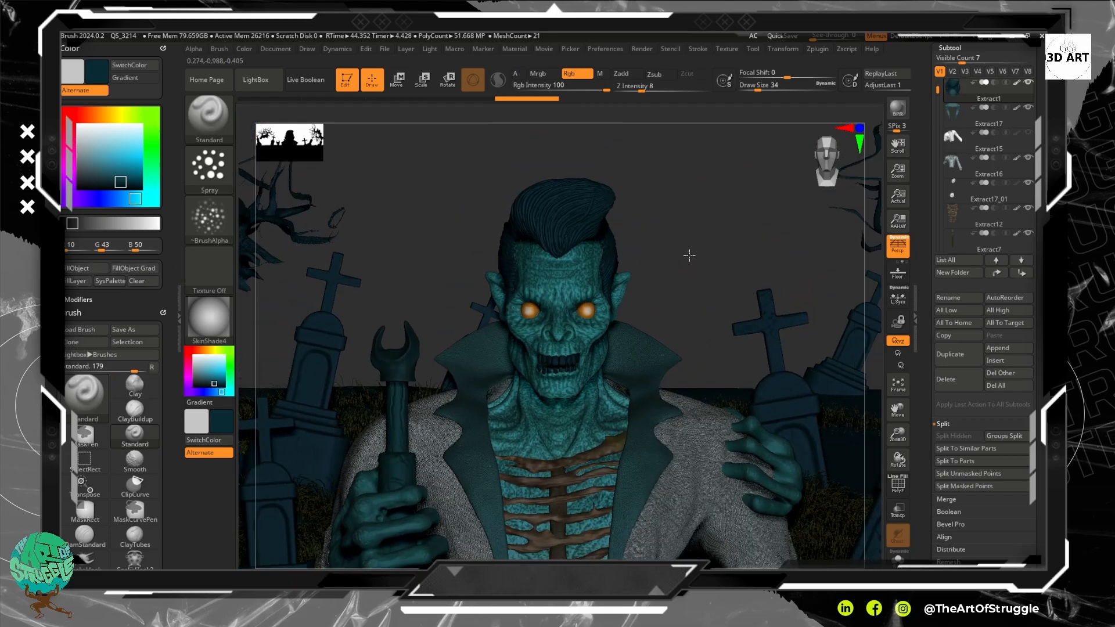
alt+click(776, 369)
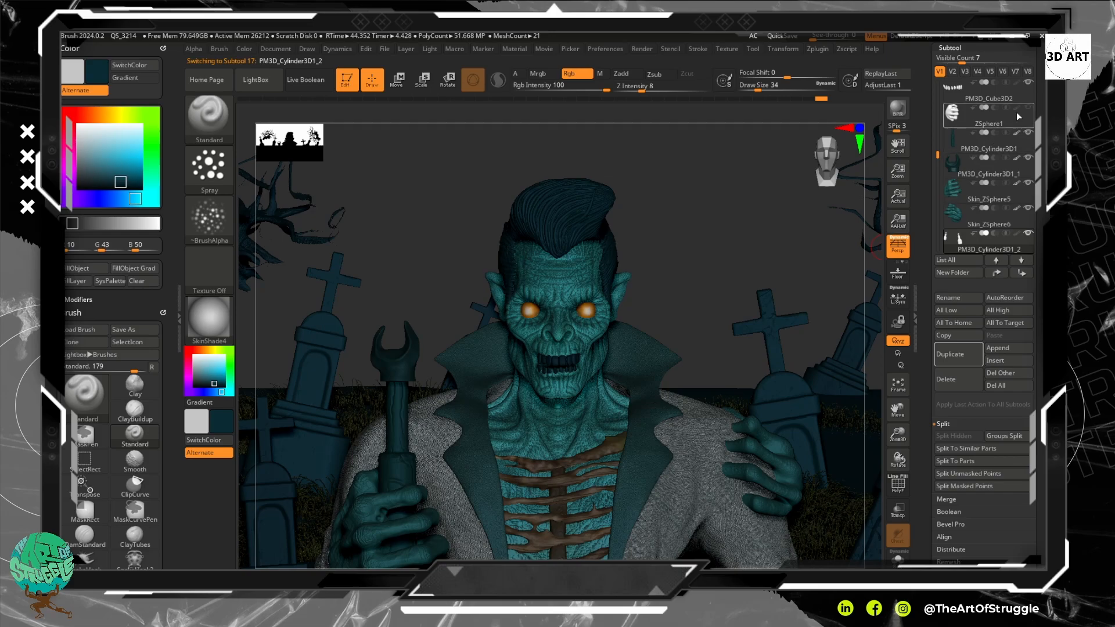
click(1016, 234)
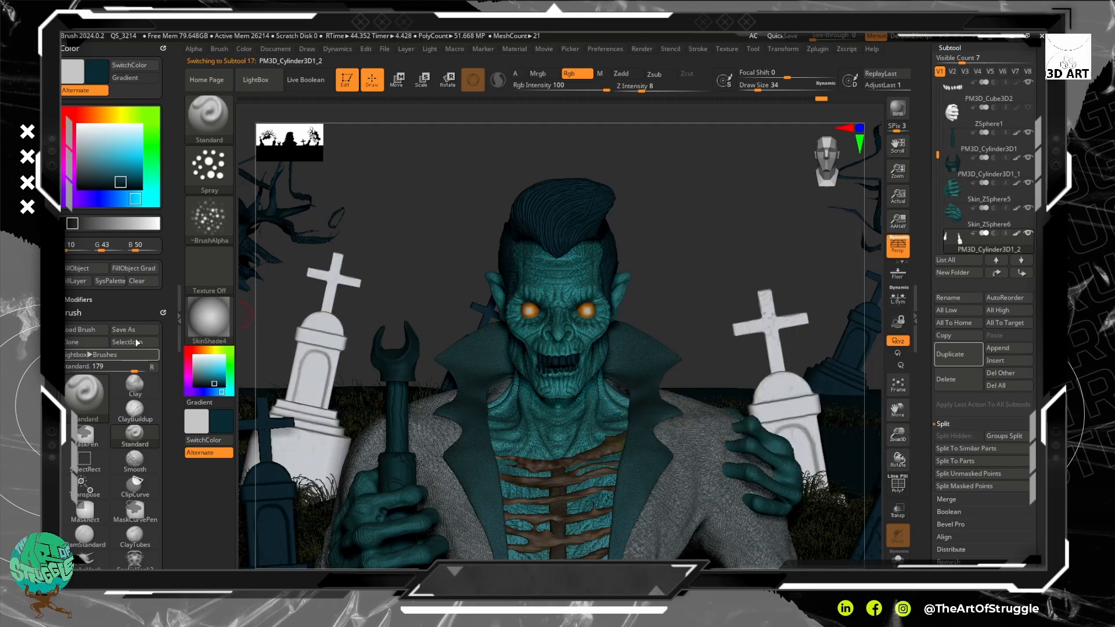
click(129, 182)
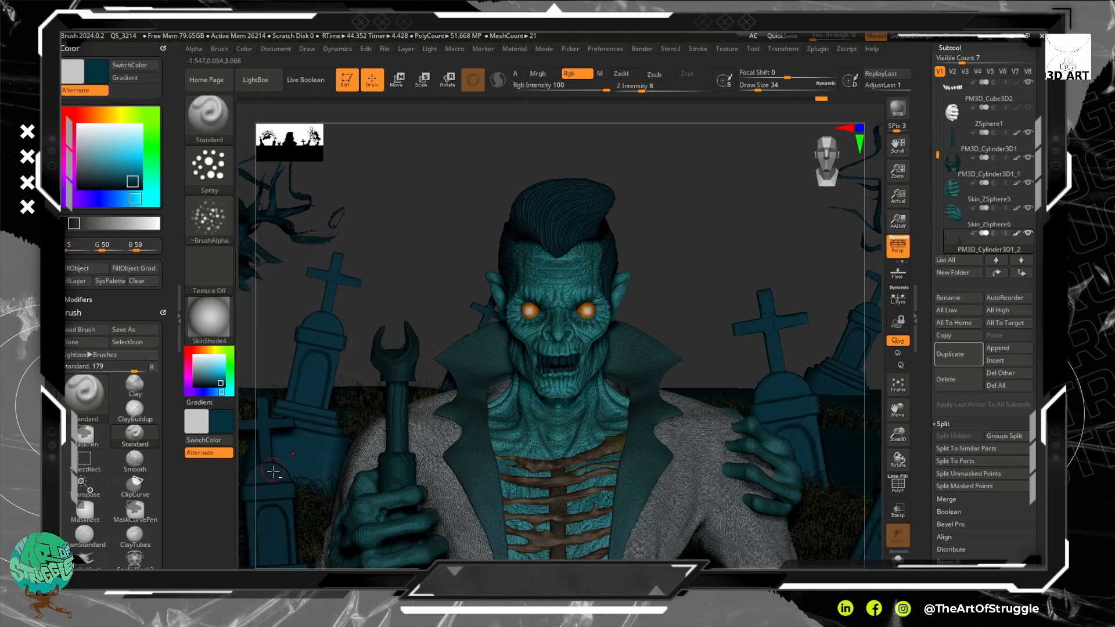
Turn on polypaint for the small front gravestone and the leaning gravestone, and fill both with the same dark blue.
alt+click(749, 338)
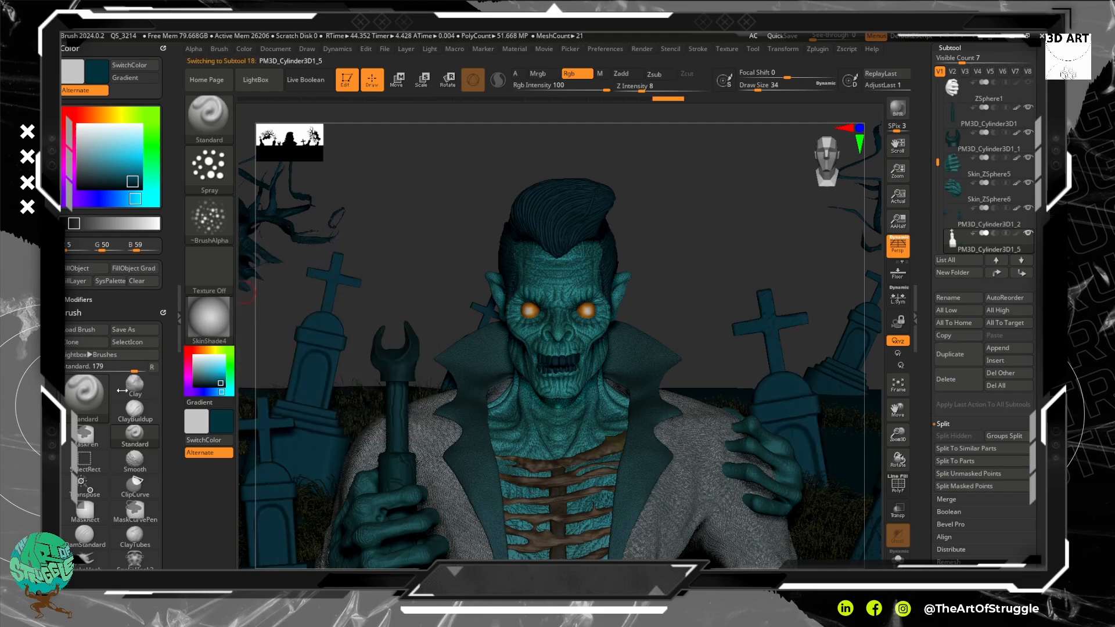
click(1015, 234)
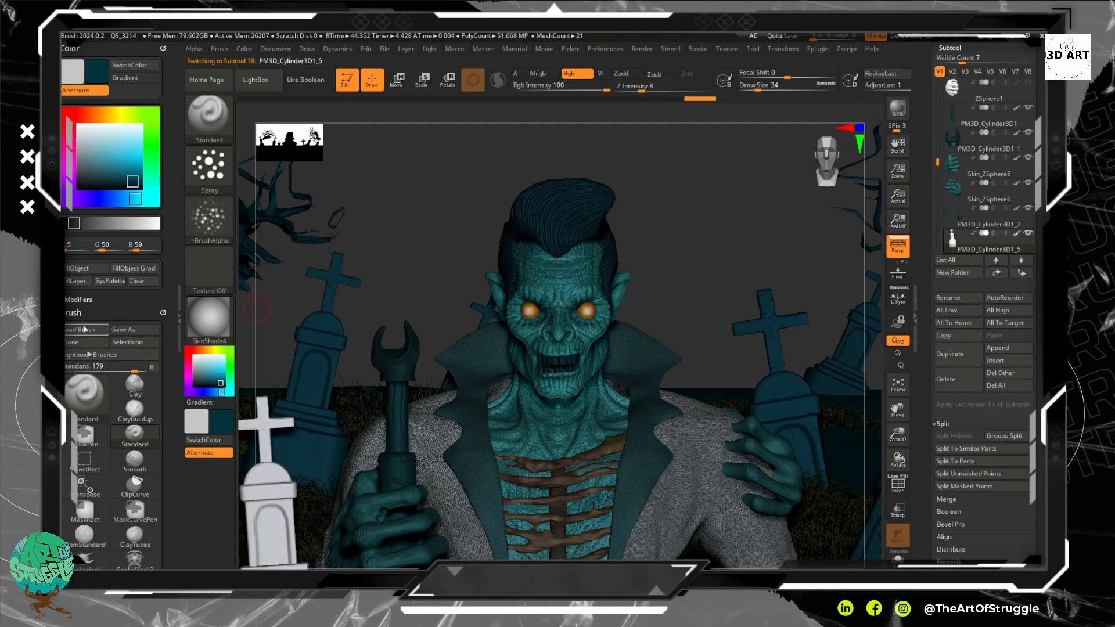
click(85, 270)
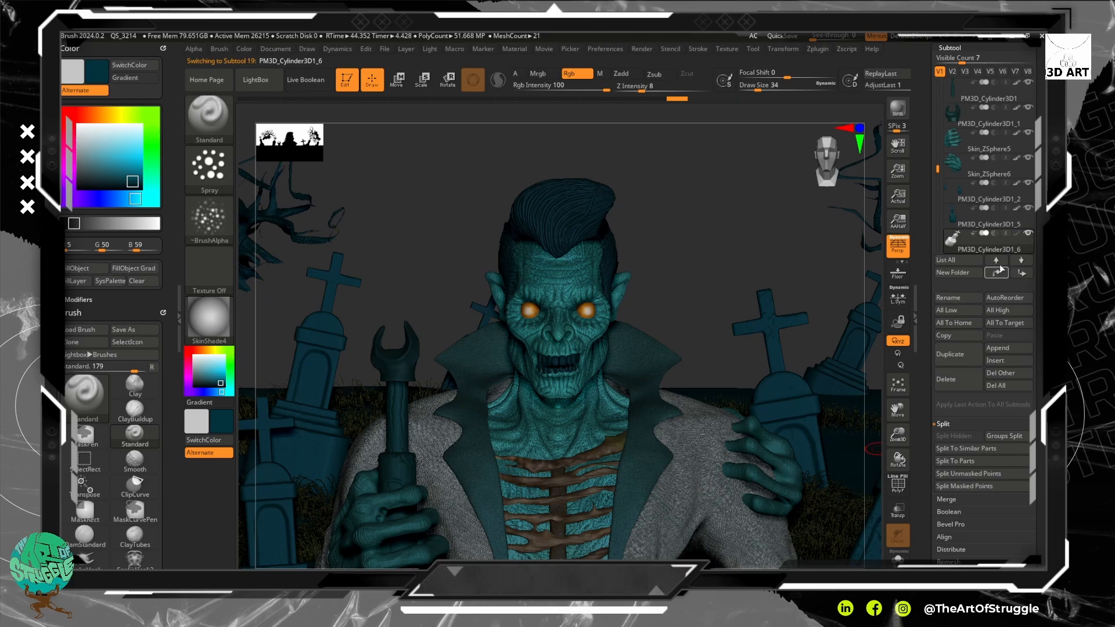
mouse_move(1019, 237)
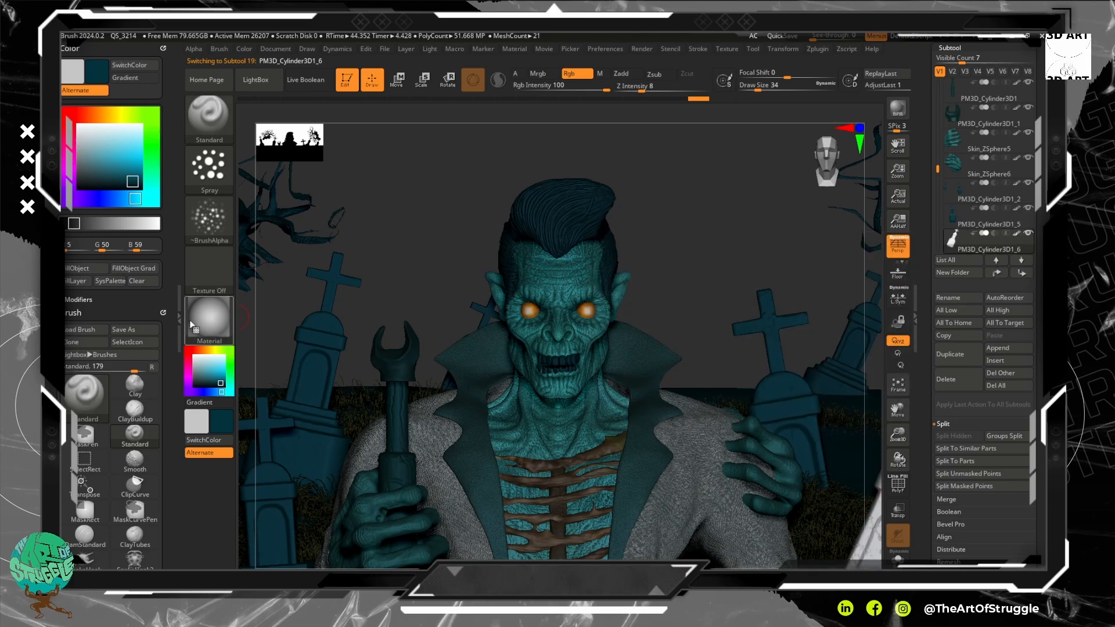
click(97, 268)
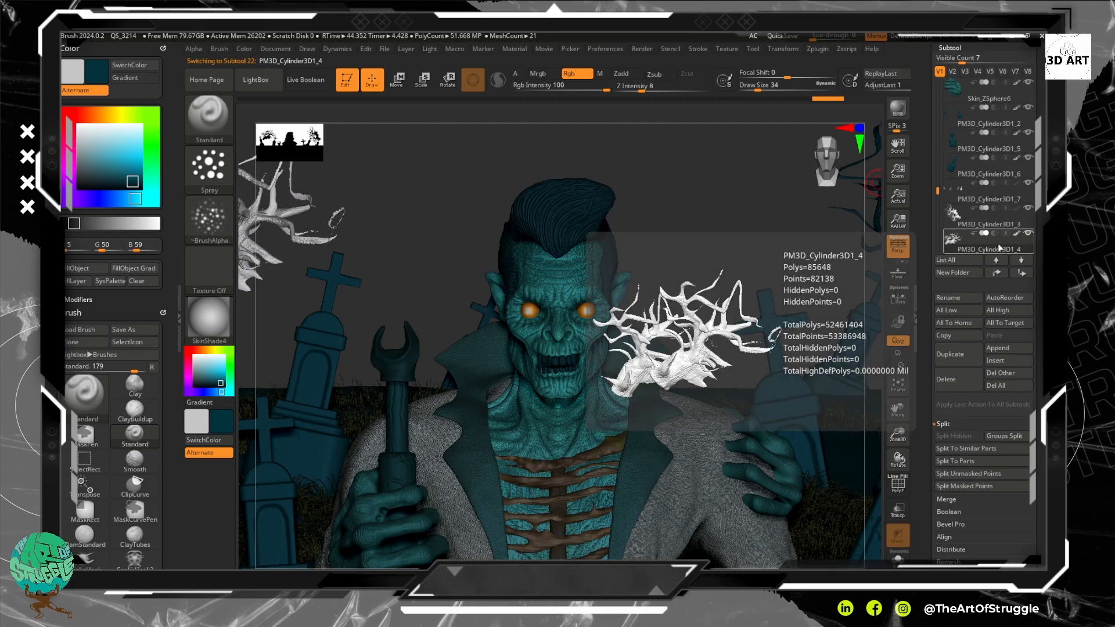
Turn on polypaint for the two bare-branched tree subtools and fill them with the gravestones' dark blue.
click(96, 271)
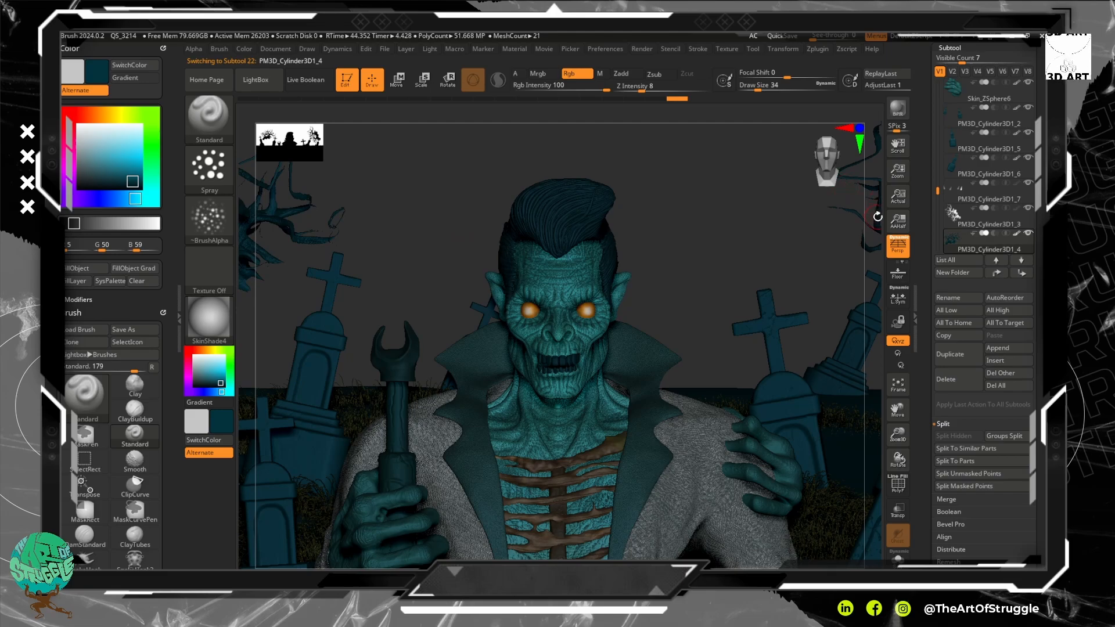
click(984, 210)
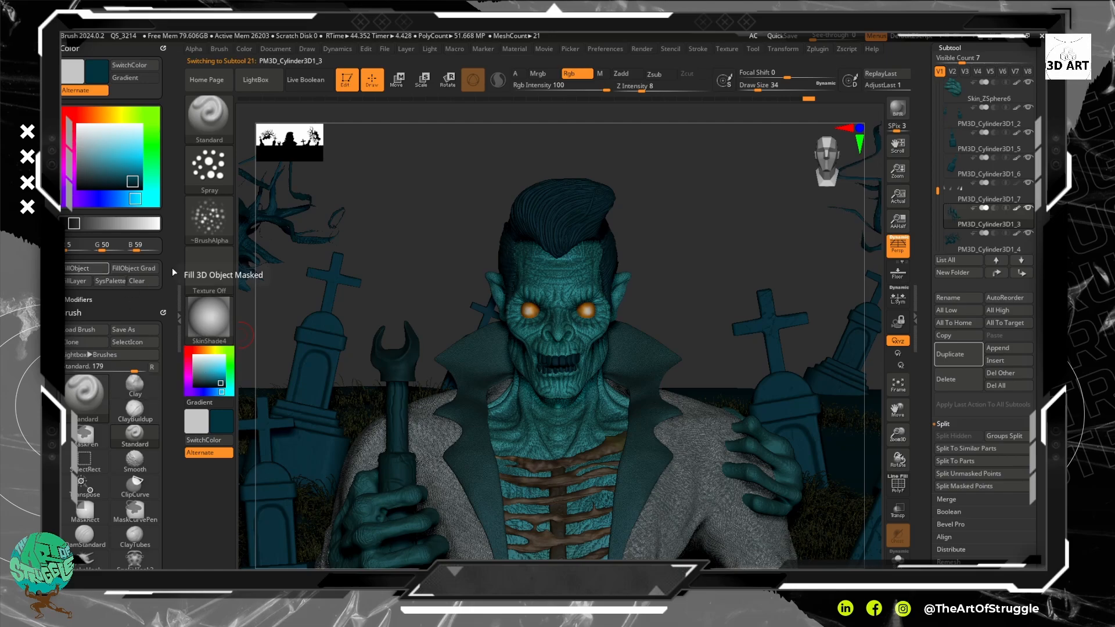
Turn on polypaint for the ground plane and fill it with a greyer blue, R 22, G 39, B 42.
alt+click(850, 450)
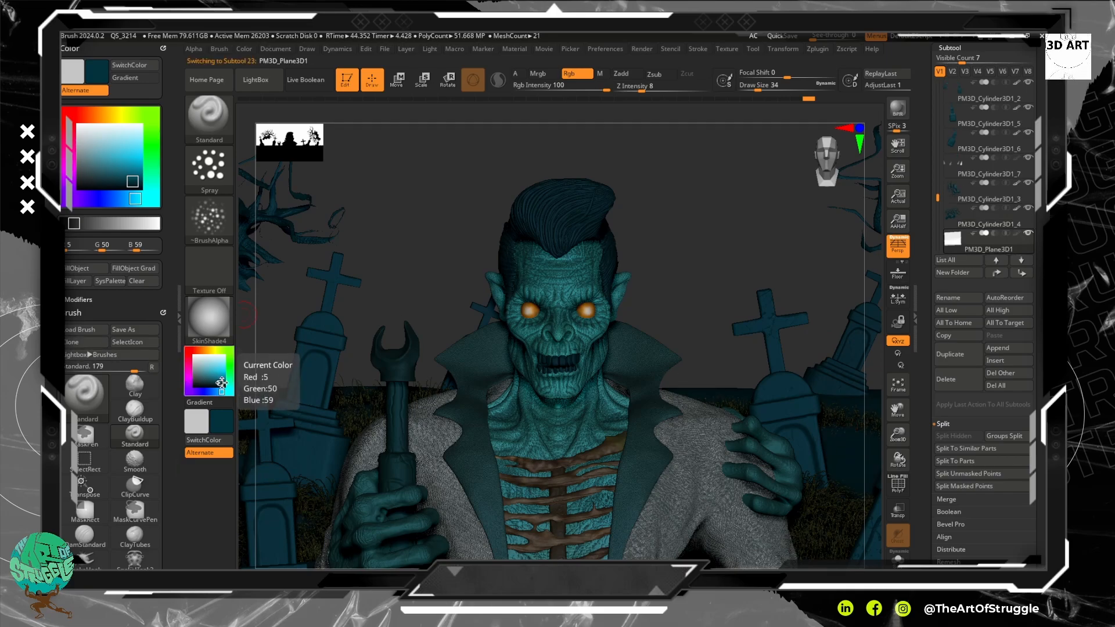
click(108, 181)
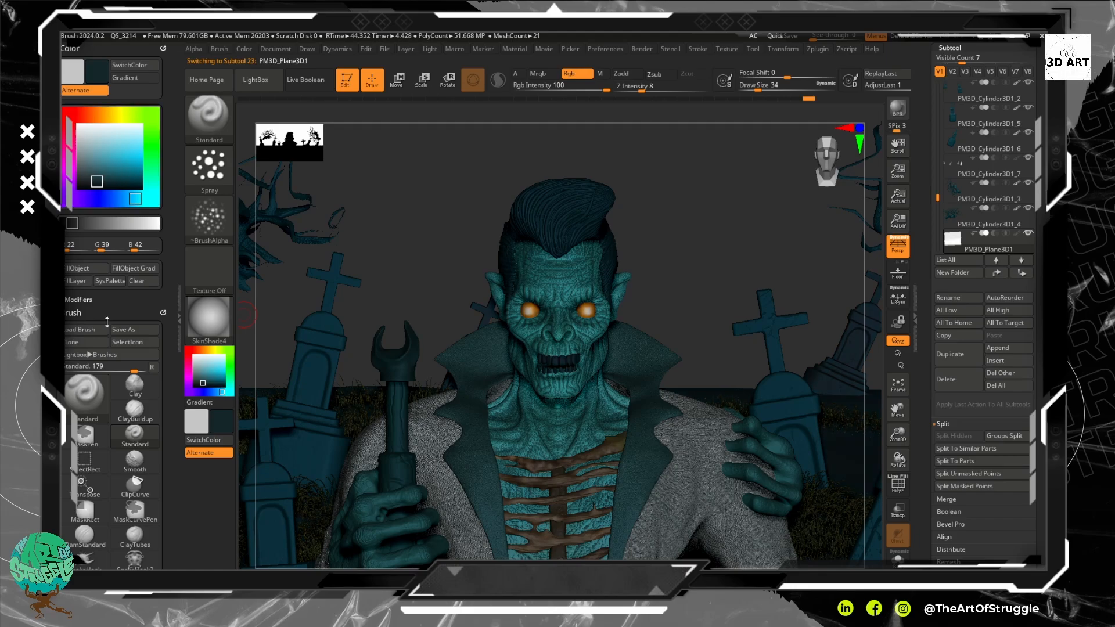
click(1015, 233)
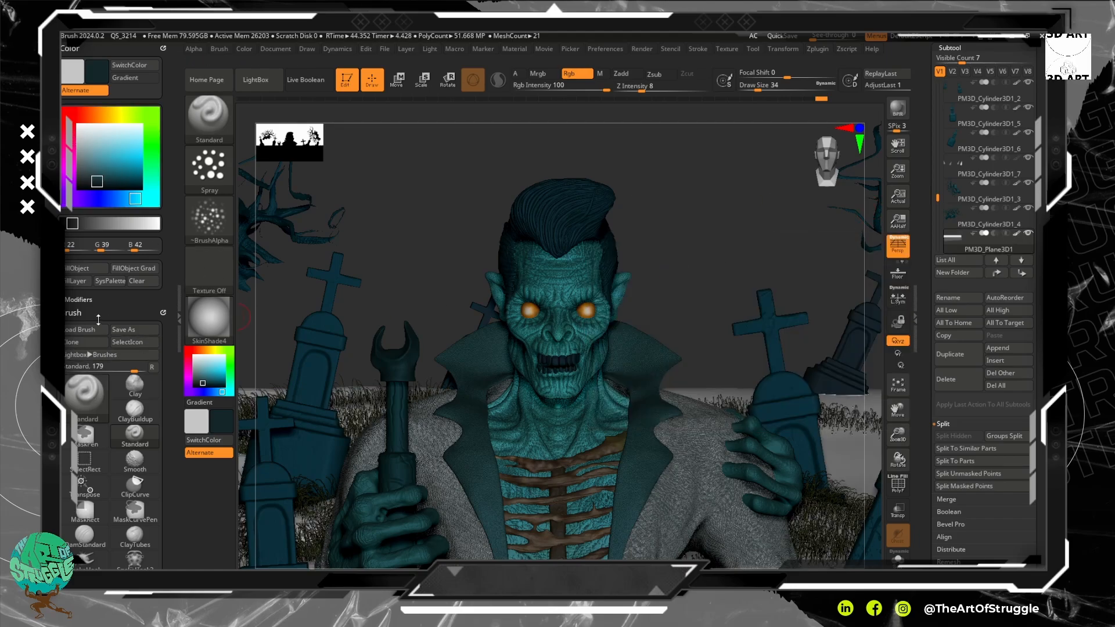
click(77, 268)
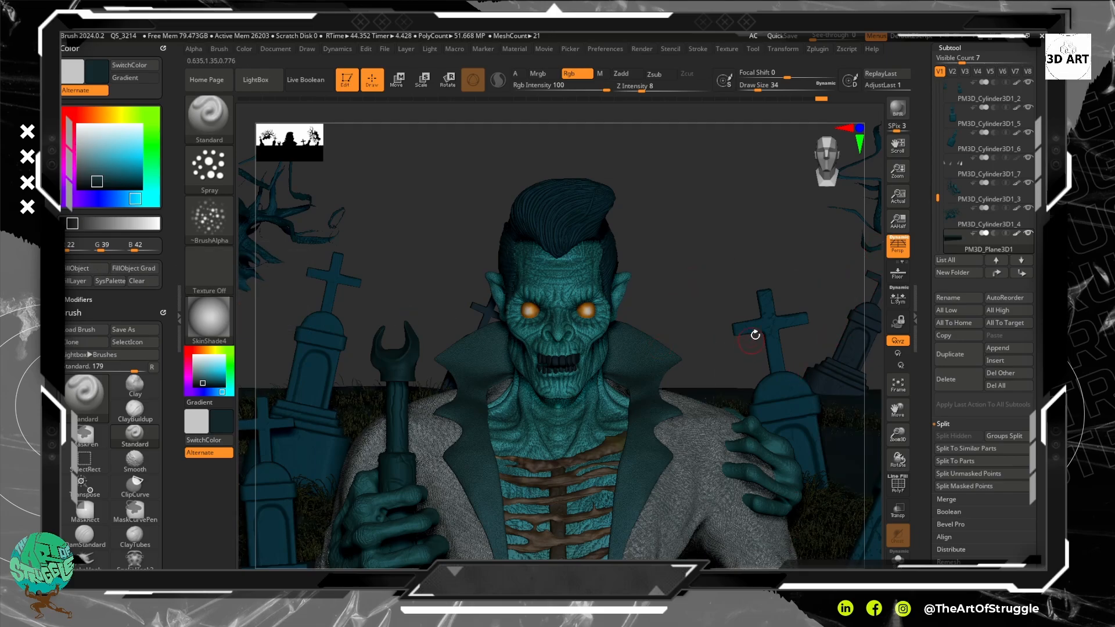
Fill the grass fibers with the ground's colour, and fill them again with a darker R 8, G 28, B 32.
alt+drag(739, 256, 685, 343)
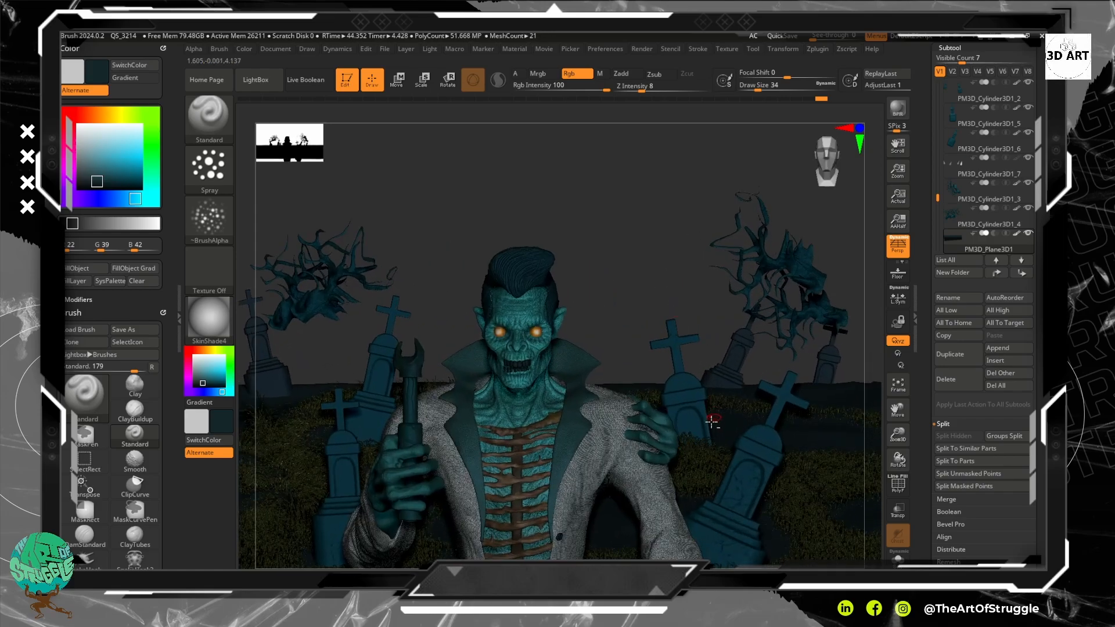
alt+click(696, 439)
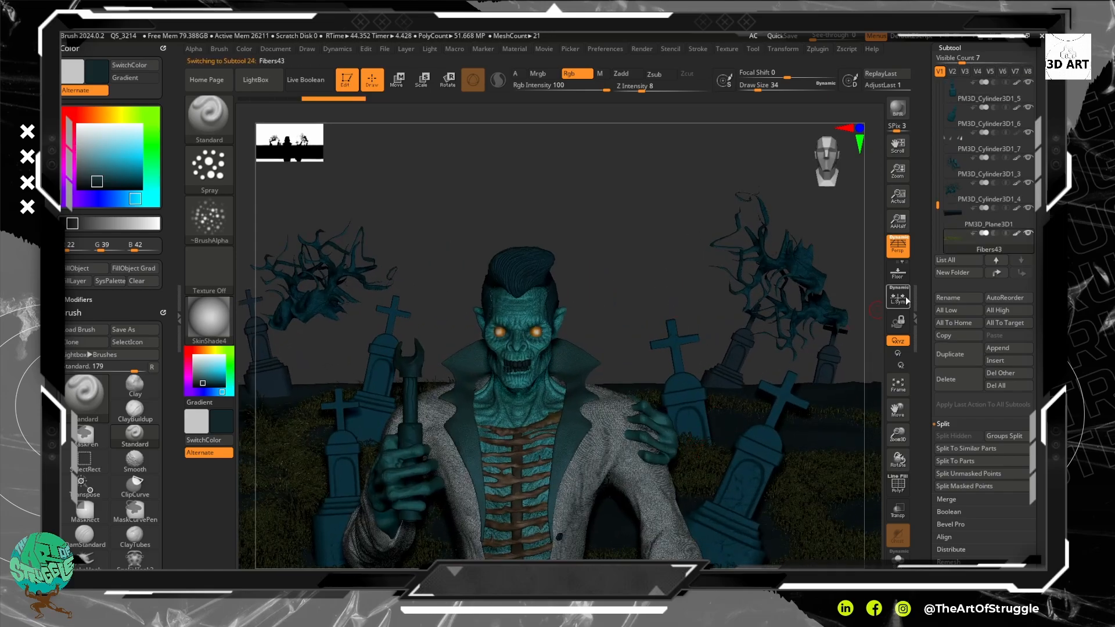
click(90, 269)
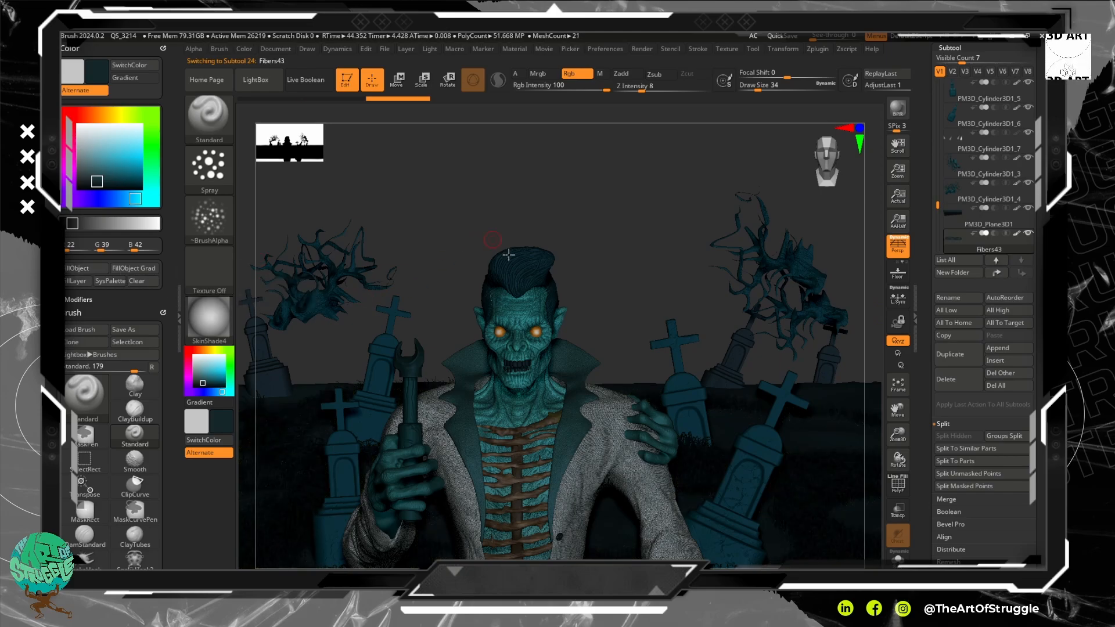
ctrl+right_drag(615, 295, 622, 346)
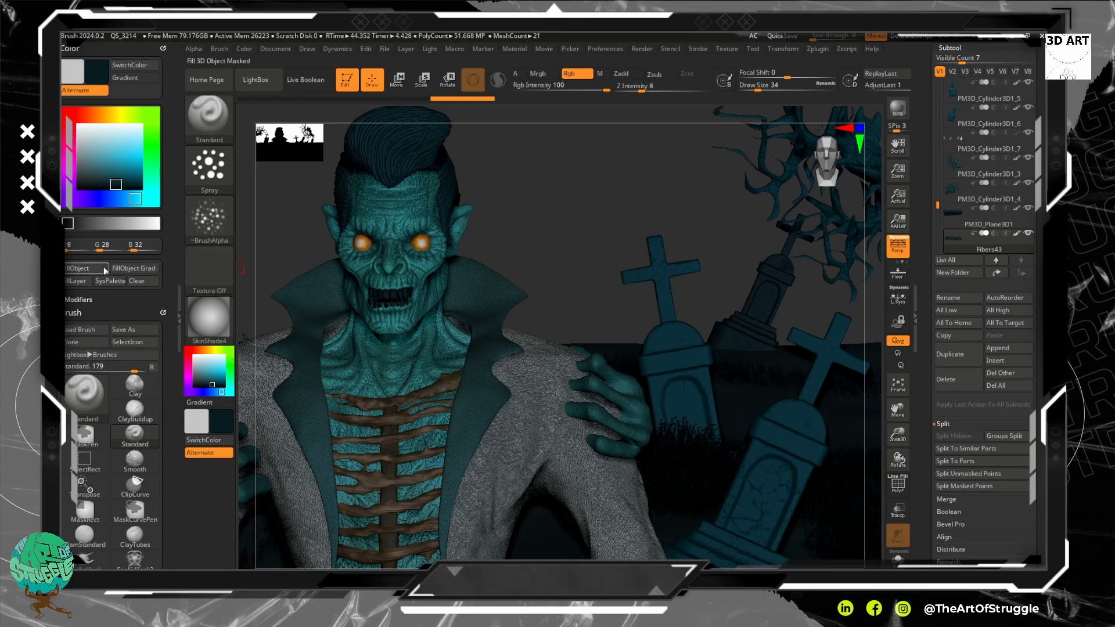
Turn on polypaint for the teeth and fill the upper row with a dark yellow, R 118, G 103, B 35.
alt+drag(582, 267, 654, 285)
alt+click(508, 305)
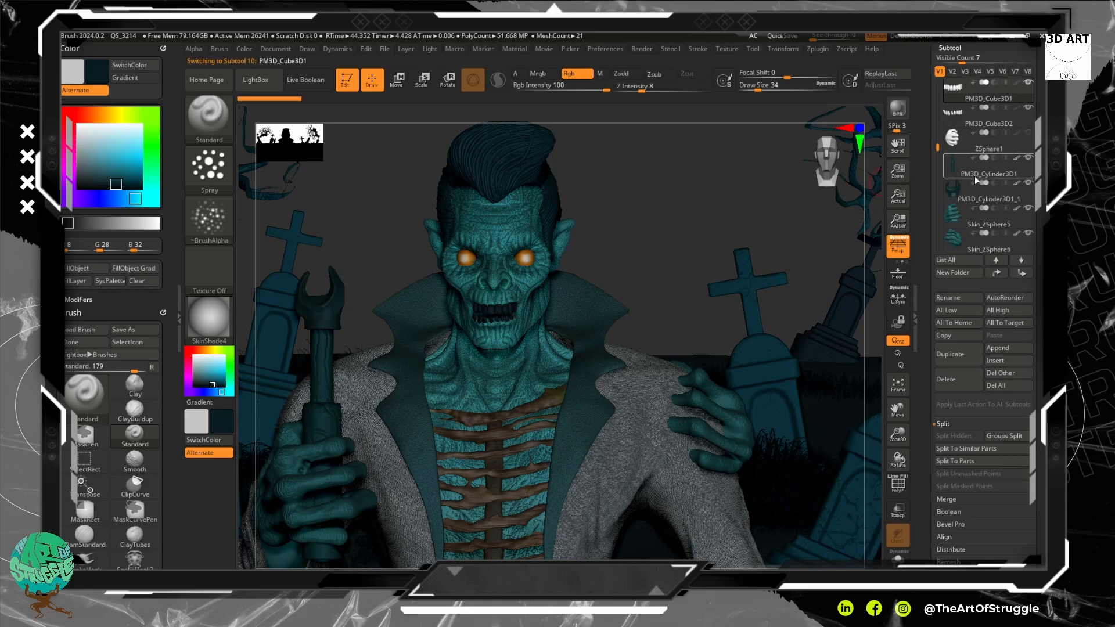
click(1016, 108)
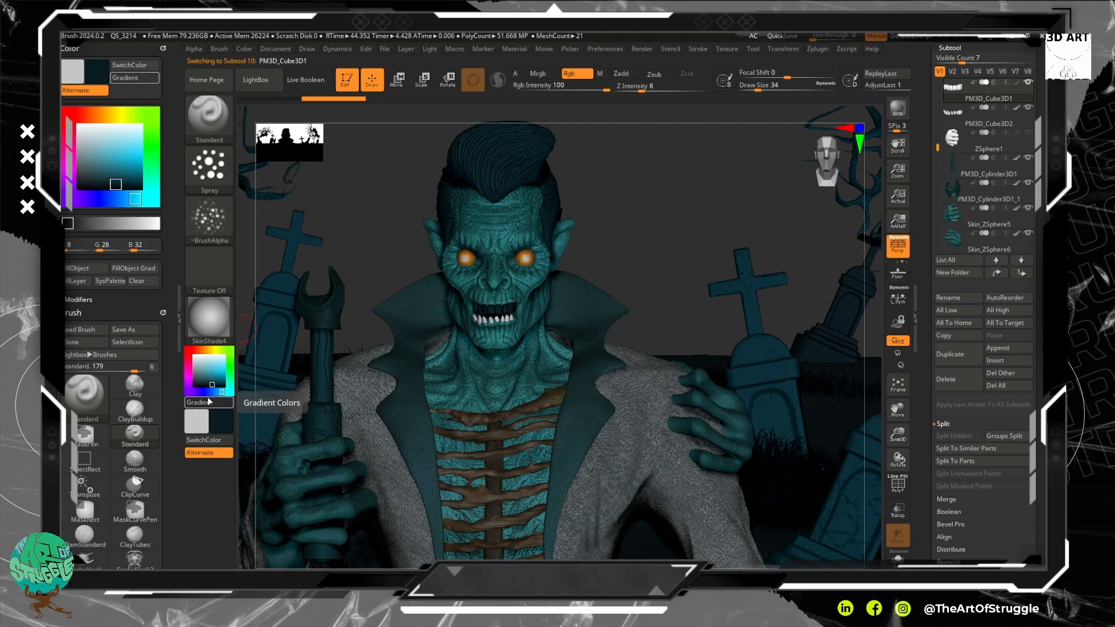
click(210, 350)
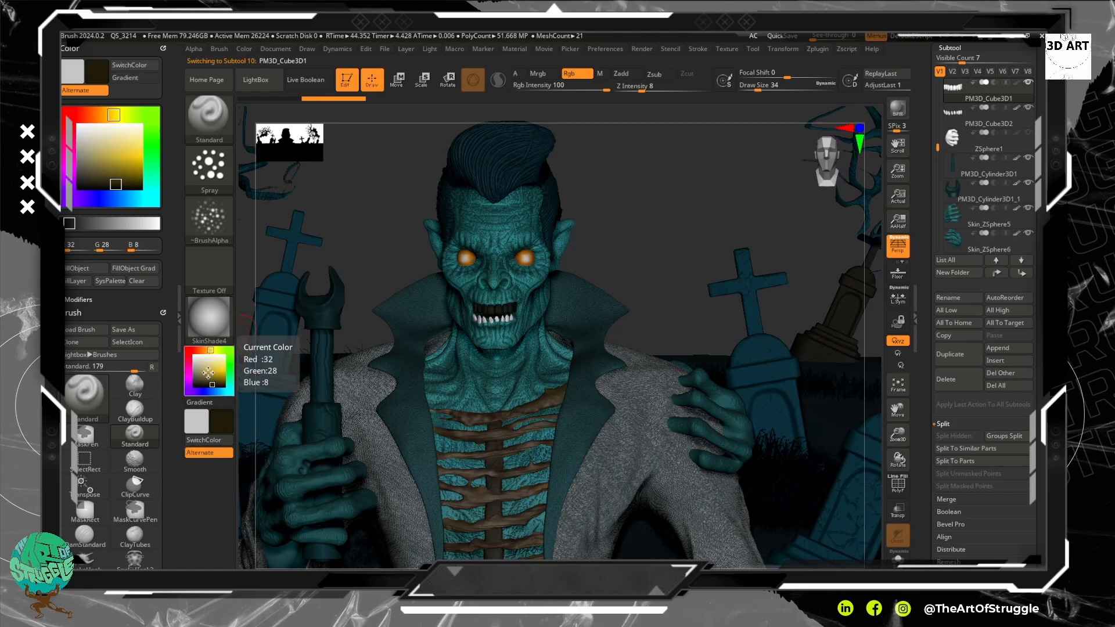
click(213, 376)
click(210, 376)
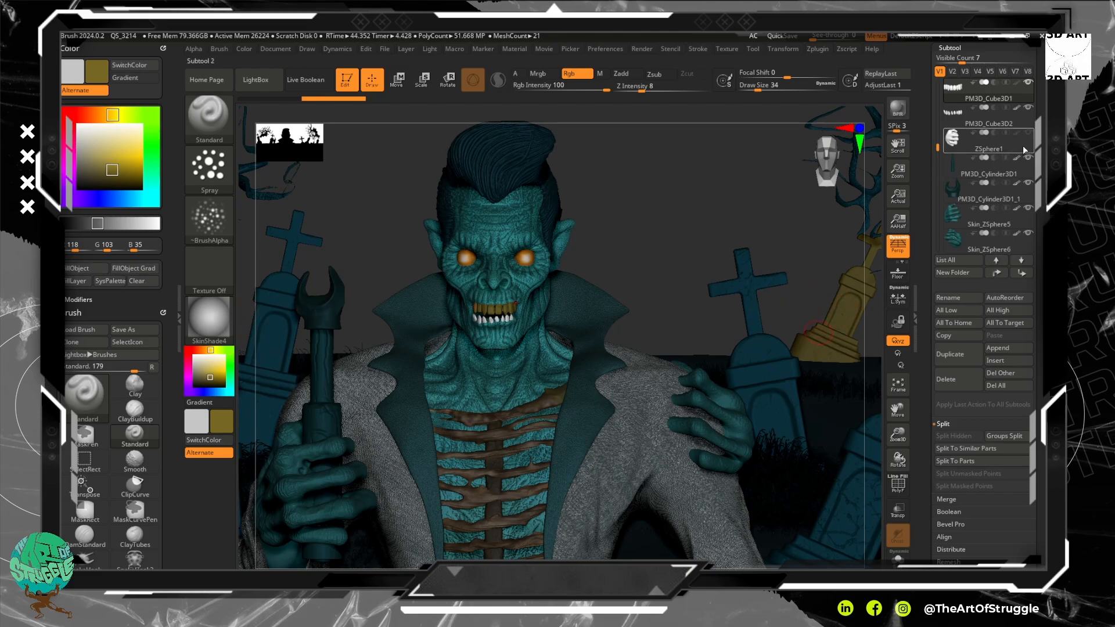
Fill the lower row of teeth with the upper row's dark yellow, R 118, G 103, B 35.
mouse_move(1018, 106)
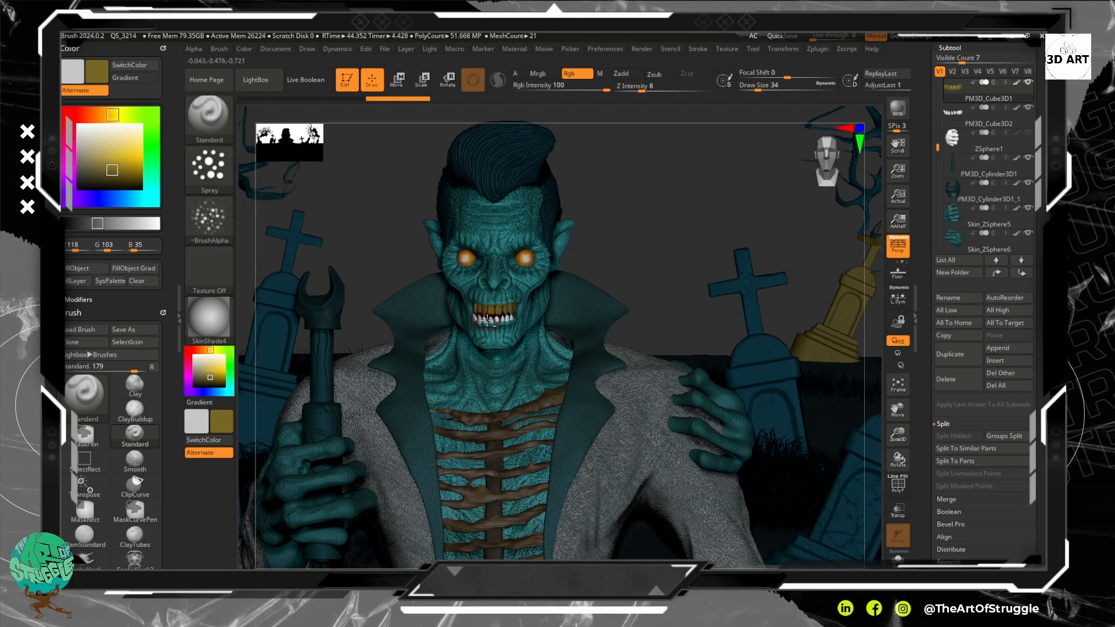
alt+click(467, 314)
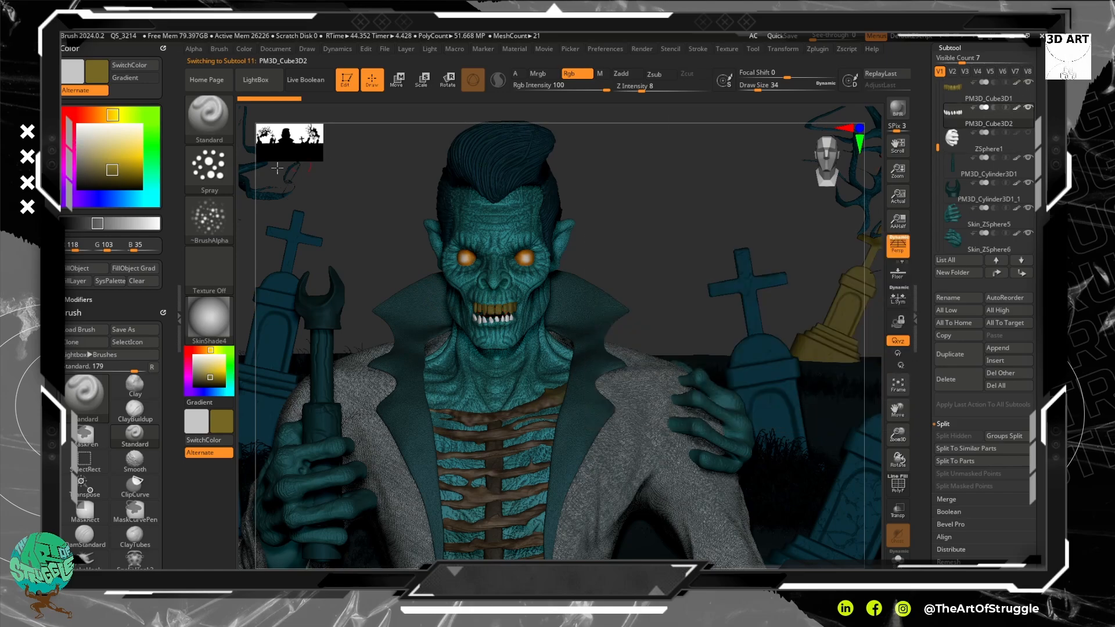
click(81, 271)
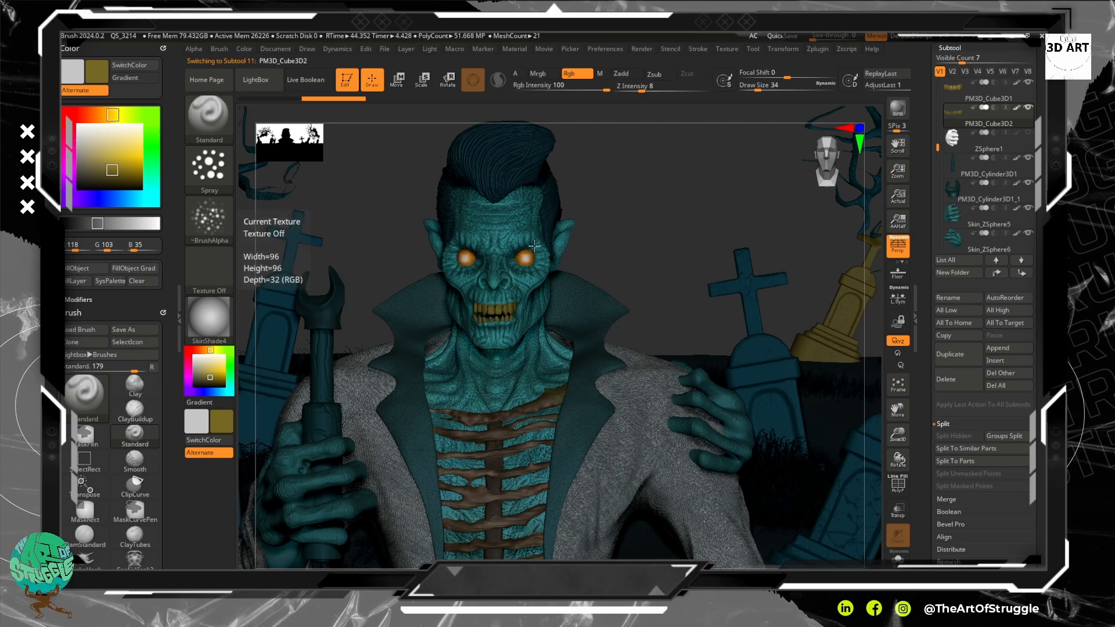
Fill the leaning gravestone behind the zombie's shoulder with blue, R 22, G 83, B 114, and clear the gravestones' mask.
alt+click(837, 302)
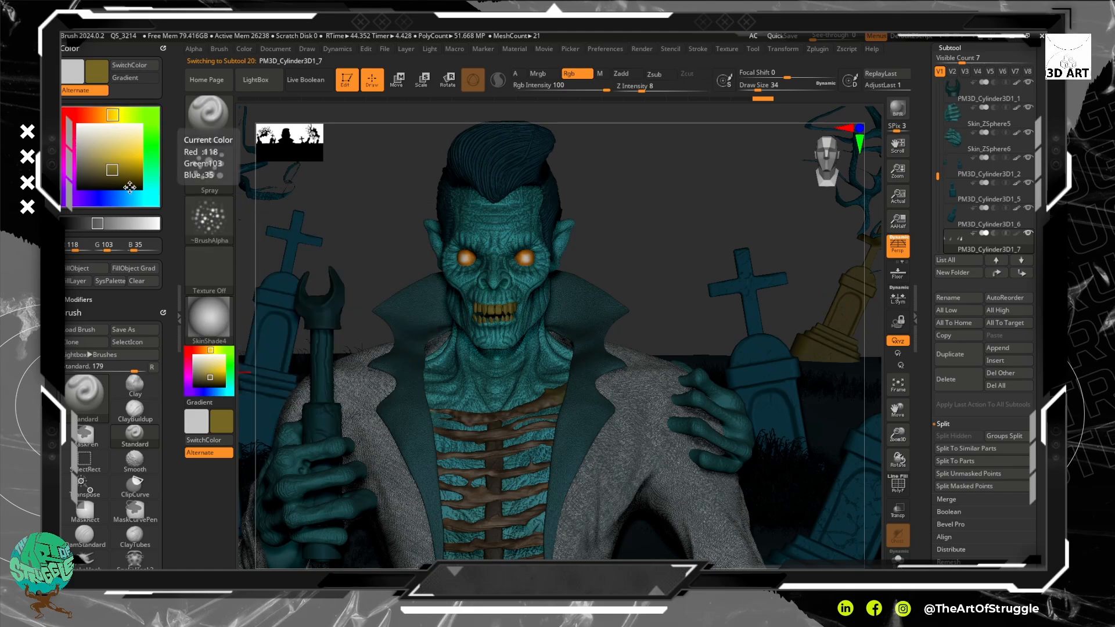
drag(119, 201, 128, 199)
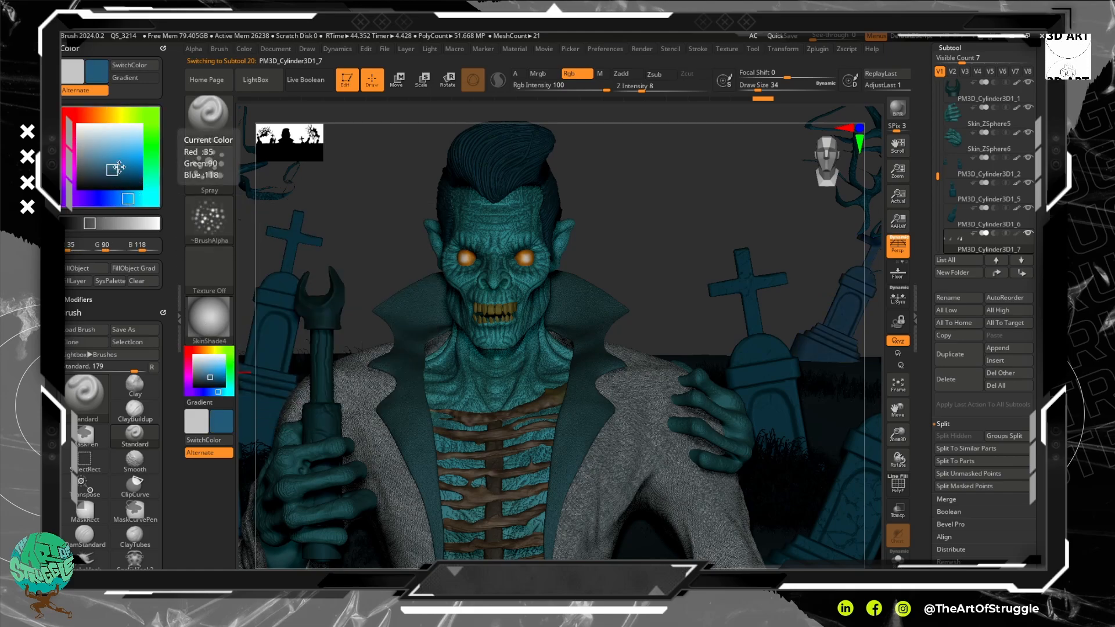
click(121, 172)
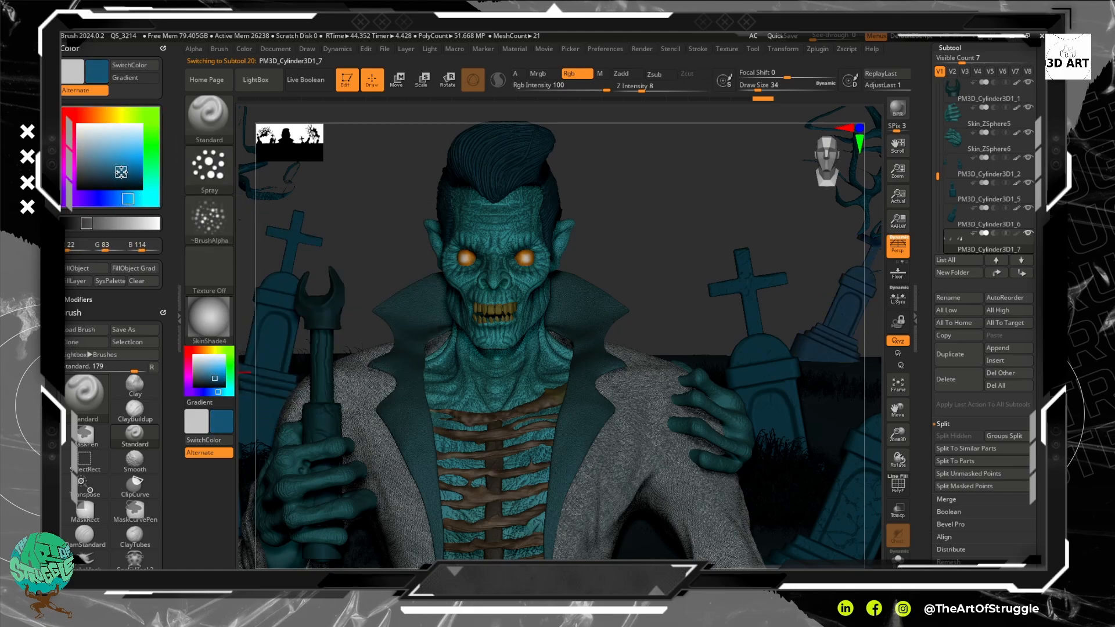
click(85, 269)
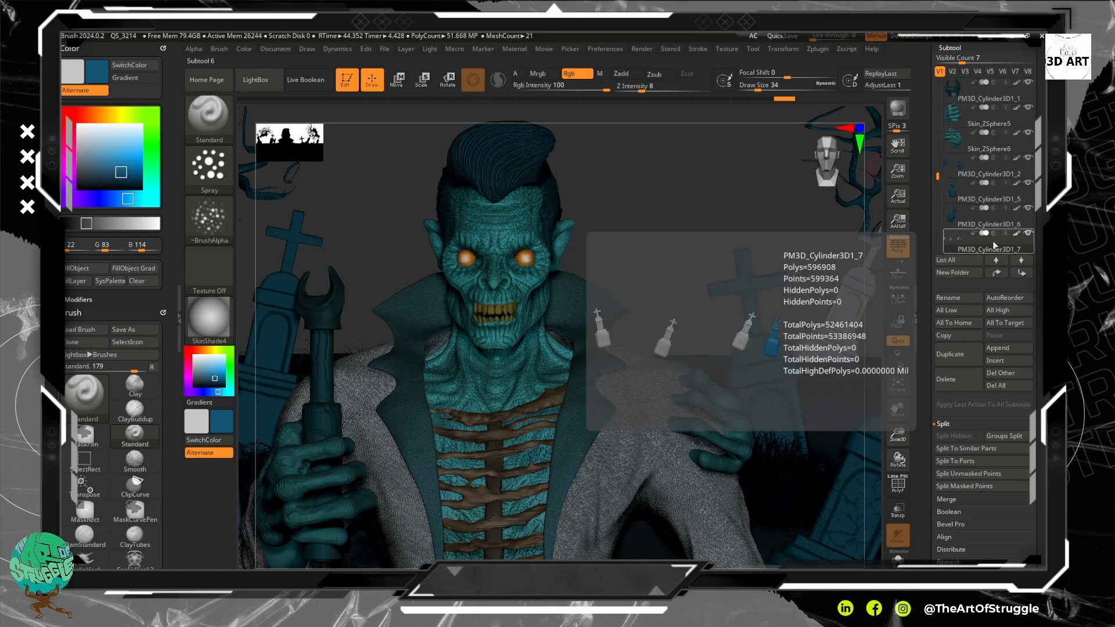
key(ctrl)
ctrl+drag(659, 214, 674, 224)
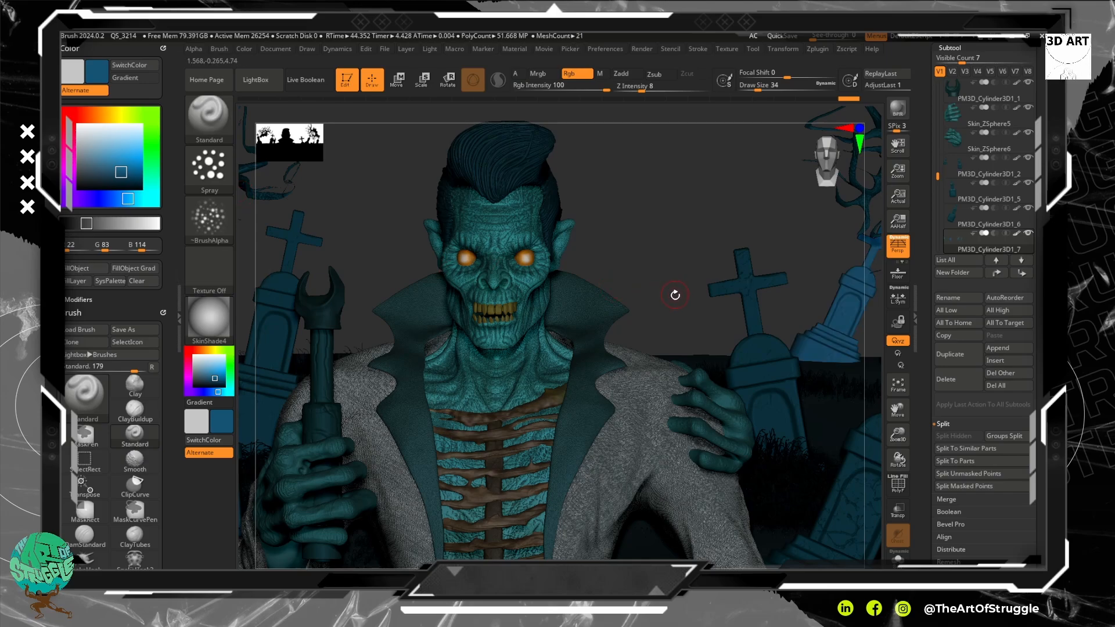
Fill the leaning gravestone subtool again with a darker blue, R 6, G 35, B 50.
drag(124, 176, 128, 183)
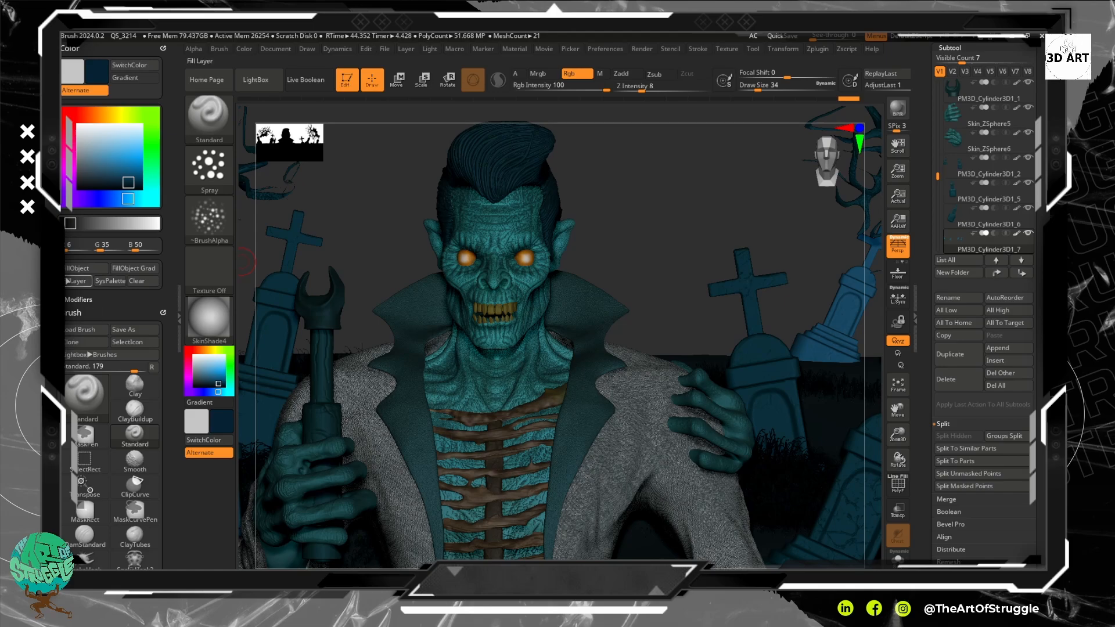
click(94, 272)
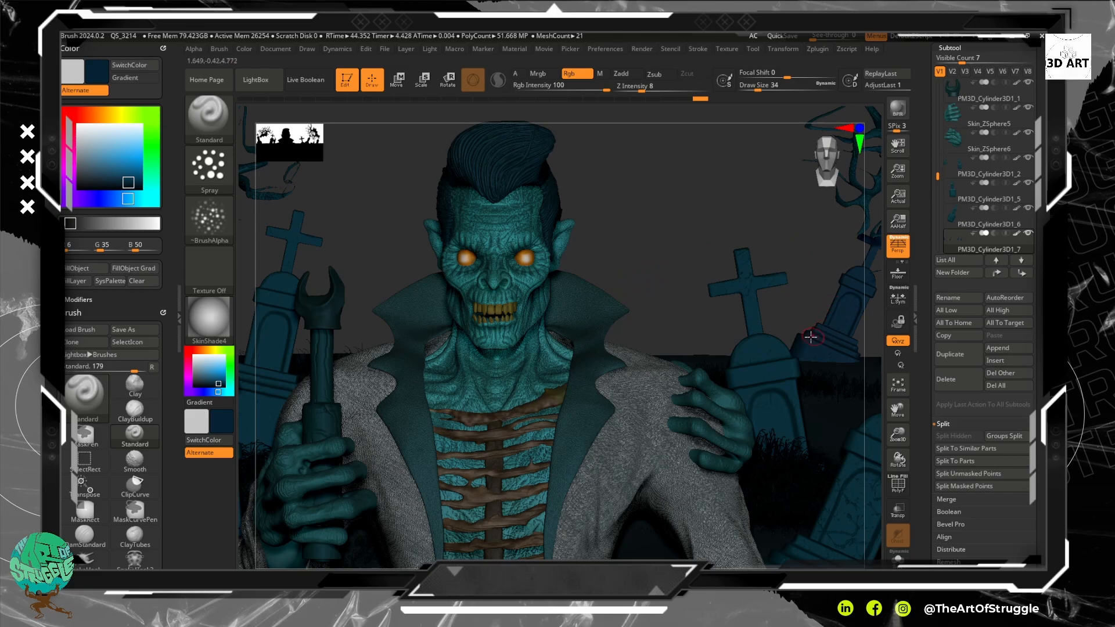
Spray the leaning gravestone's base with main colour R 8, G 61, B 89 and secondary colour R 31, G 36, B 57.
click(218, 382)
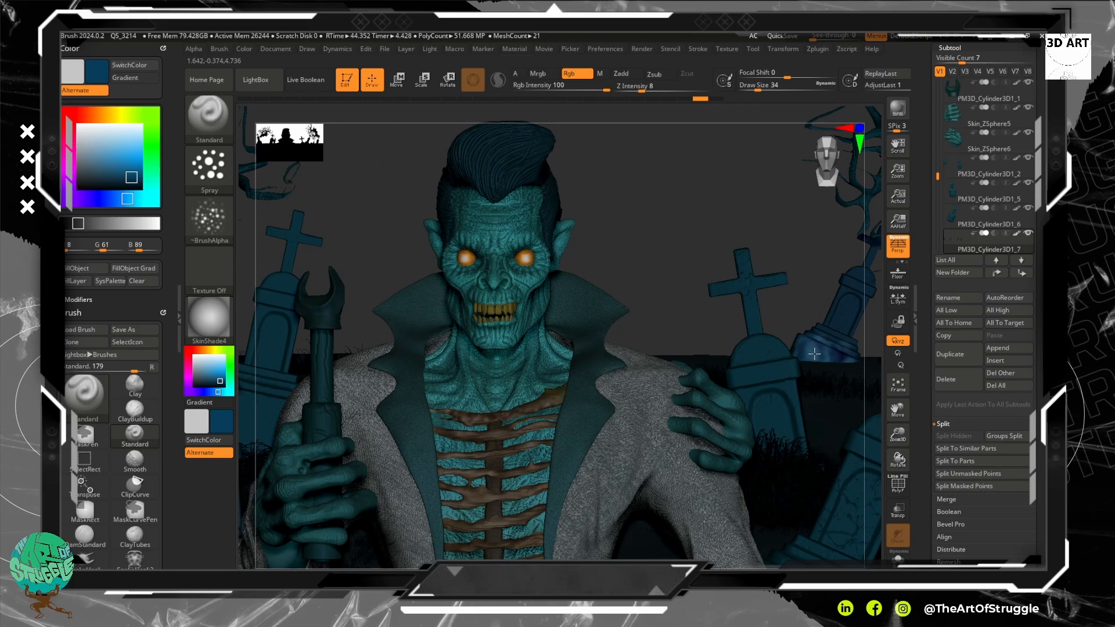
click(199, 423)
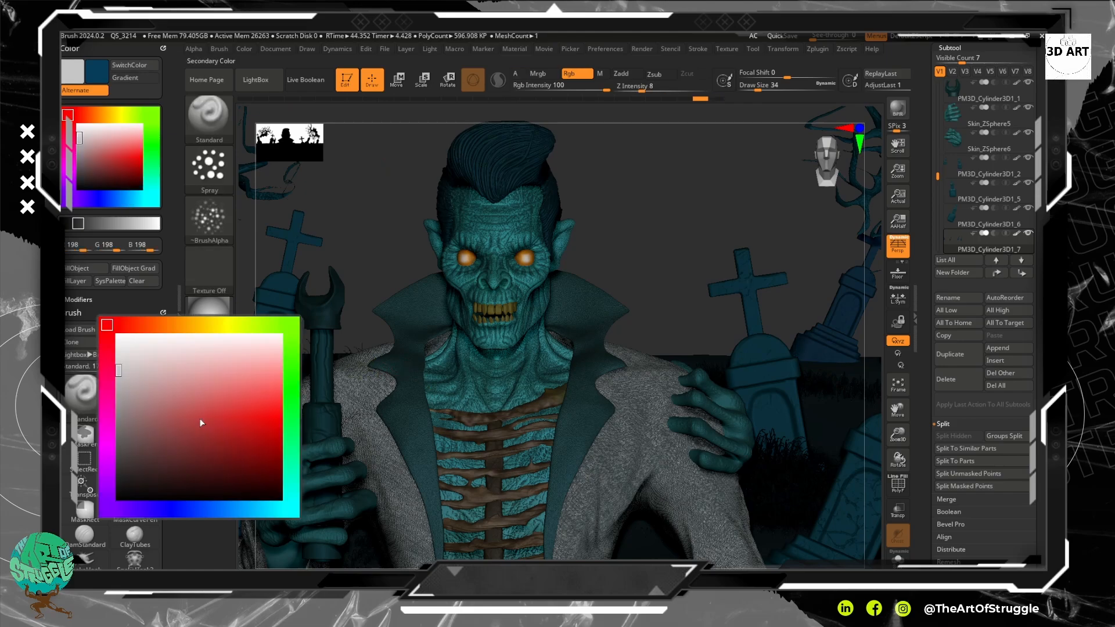
click(192, 510)
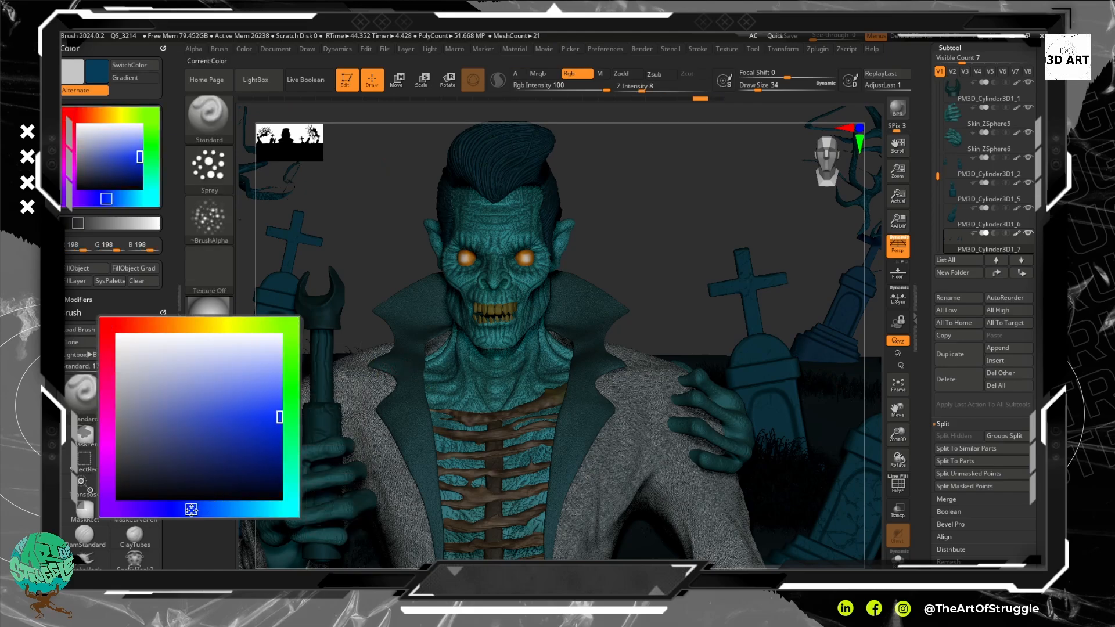
drag(174, 461, 164, 470)
mouse_move(804, 348)
mouse_down()
mouse_move(848, 357)
mouse_move(809, 354)
mouse_up()
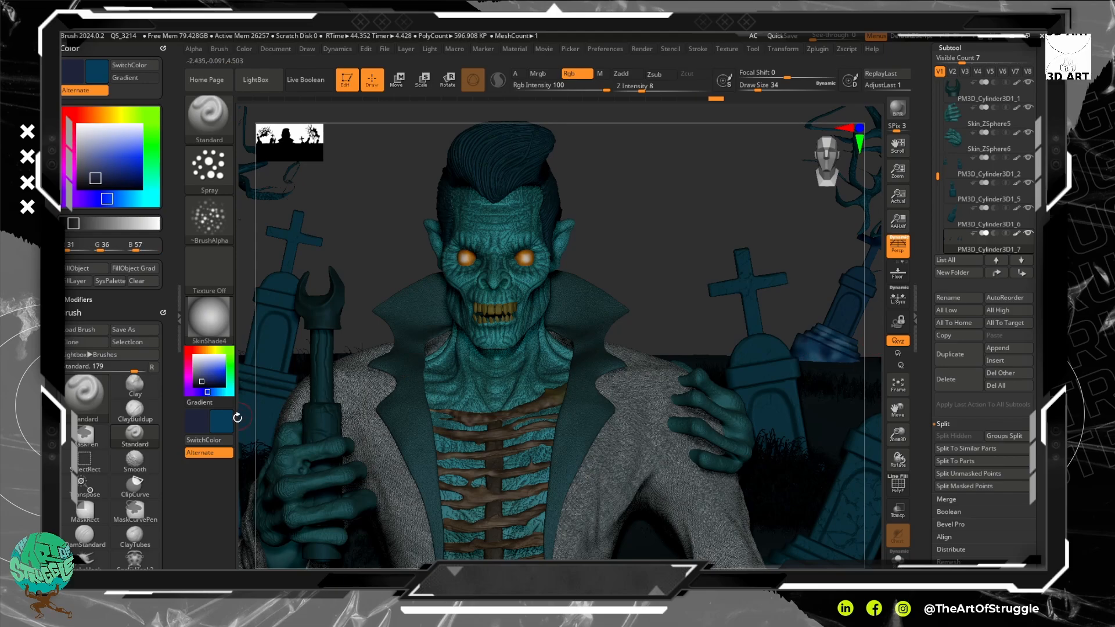
Change the secondary colour to R 14, G 38, B 50 and spray the leaning gravestone's base again.
click(200, 389)
click(235, 515)
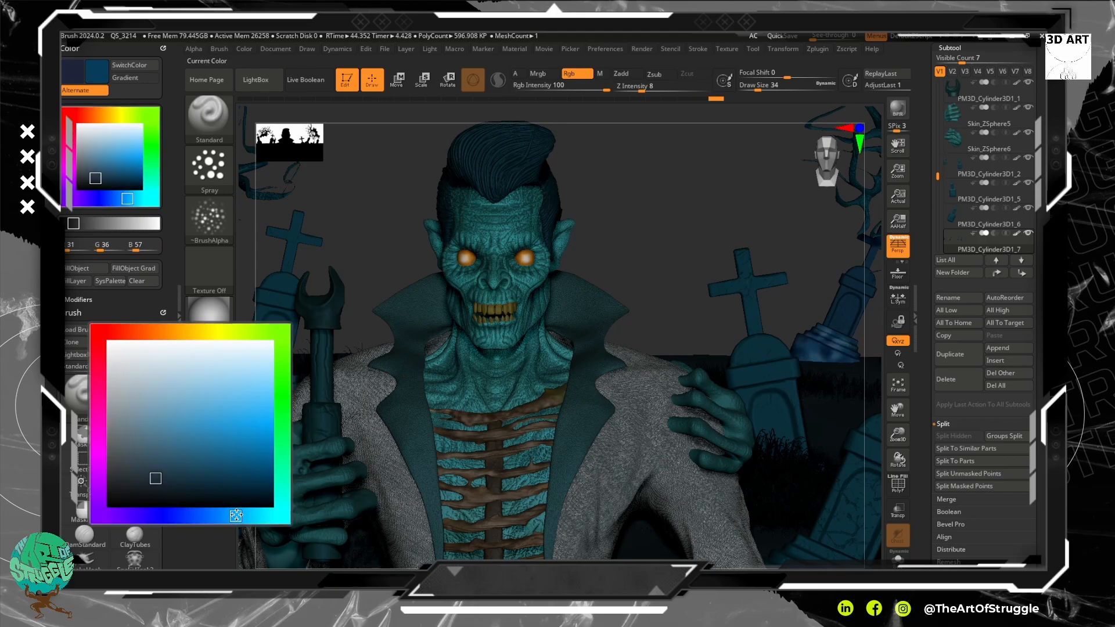
click(201, 486)
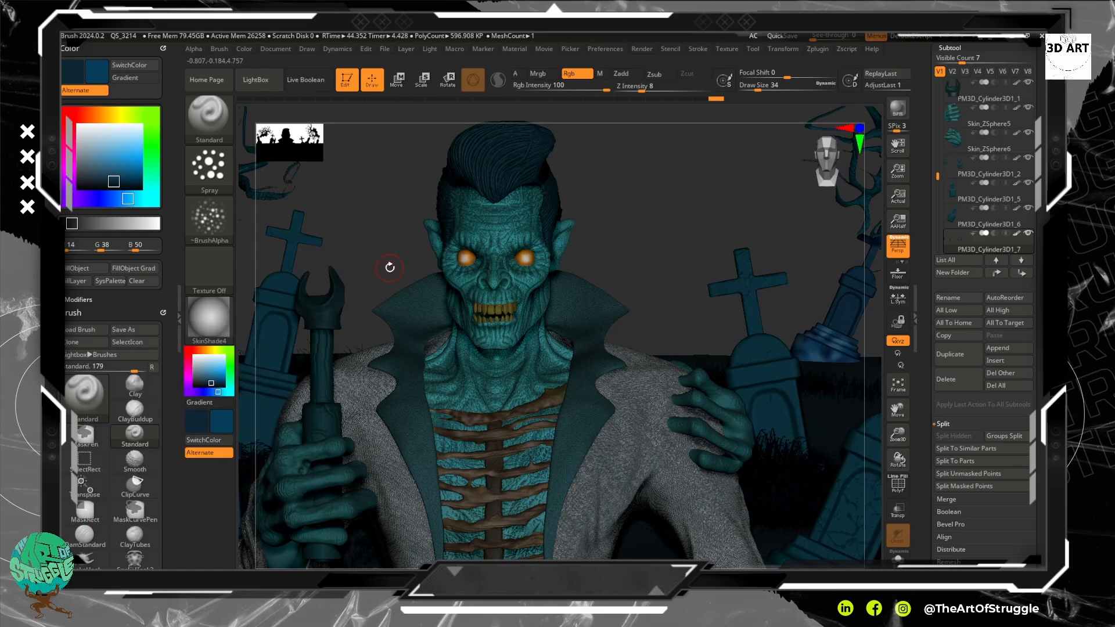
mouse_move(808, 347)
mouse_down()
mouse_move(847, 351)
mouse_move(837, 349)
mouse_up()
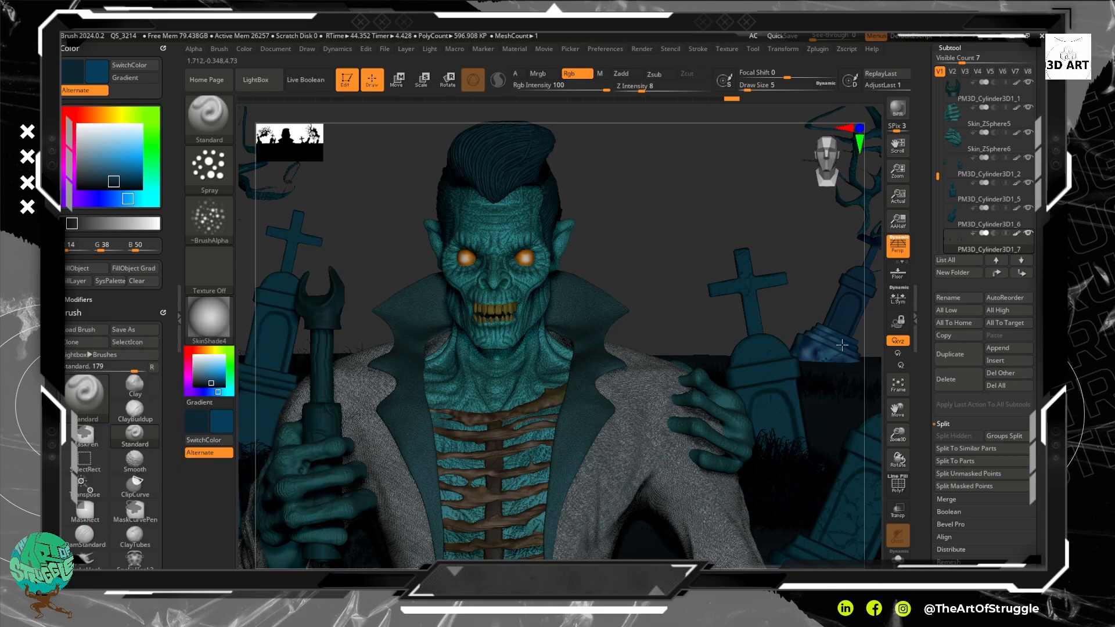
Spray the leaning gravestone from its base up to its cross with draw size 54 and Rgb Intensity 53.
drag(833, 353, 840, 353)
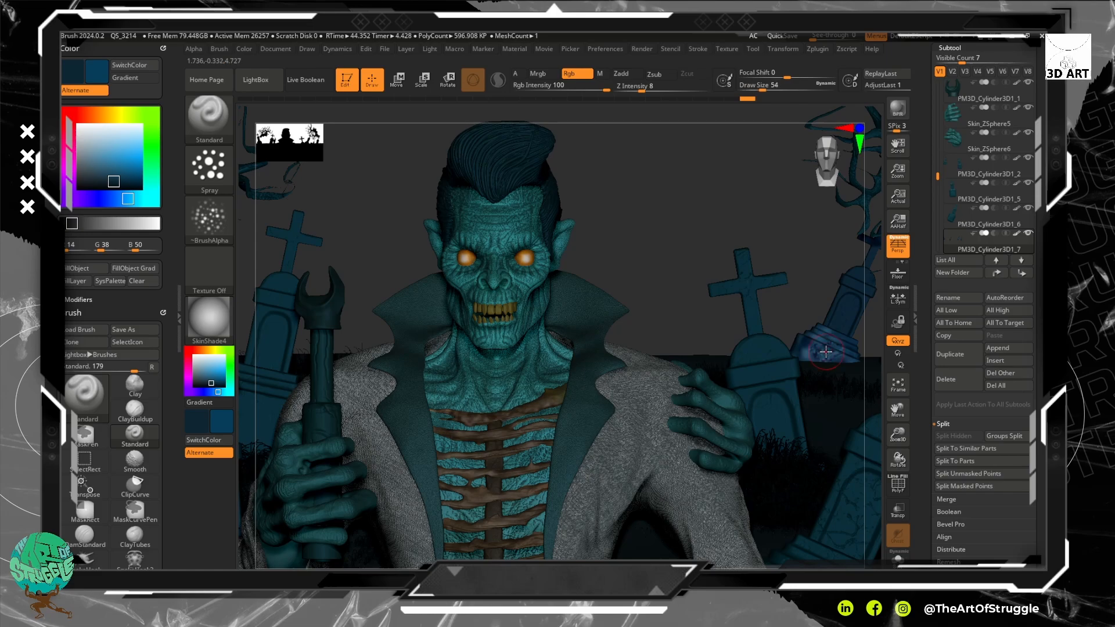
drag(606, 90, 581, 90)
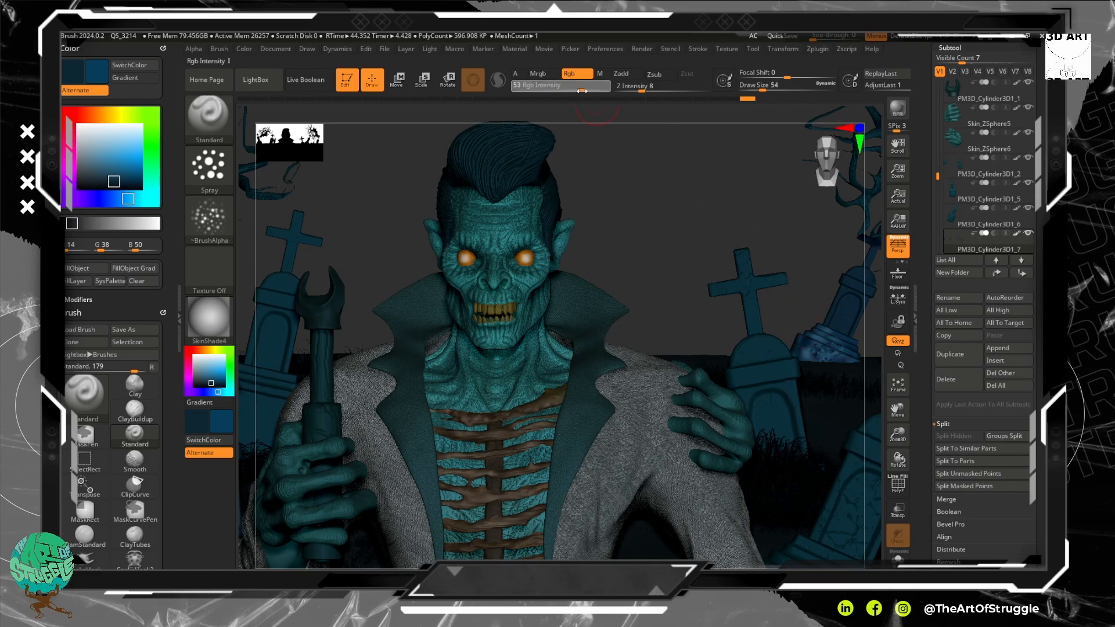
mouse_move(836, 349)
mouse_down()
mouse_move(788, 345)
mouse_move(847, 341)
mouse_move(850, 280)
mouse_move(874, 244)
mouse_up()
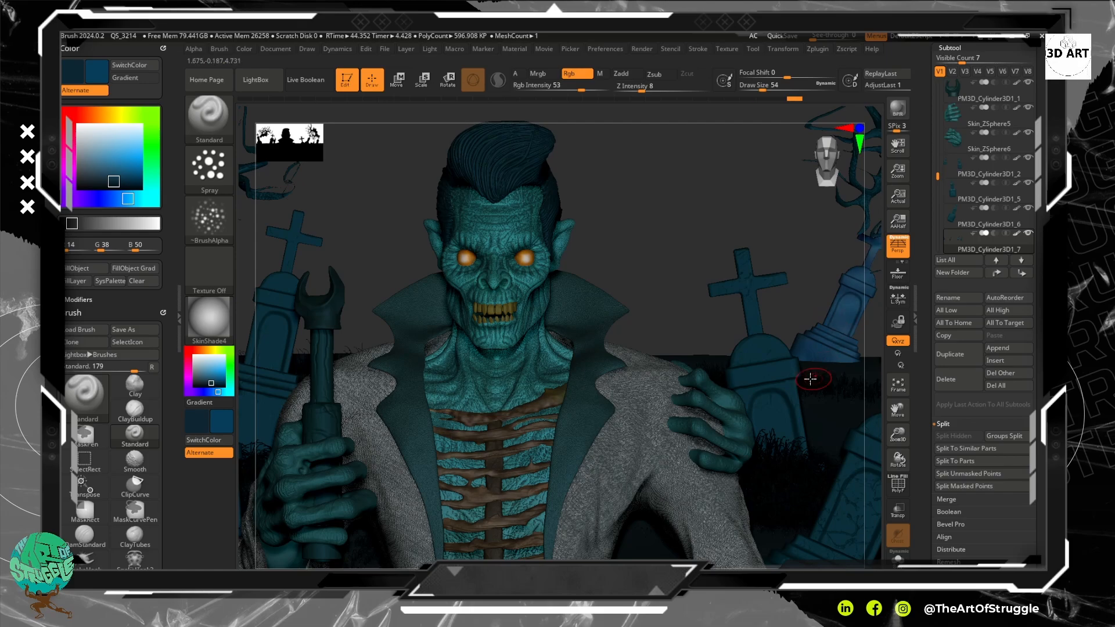
Swap the main and secondary colours and spray the upright cross-topped gravestone beside the zombie's raised hand.
alt+click(781, 381)
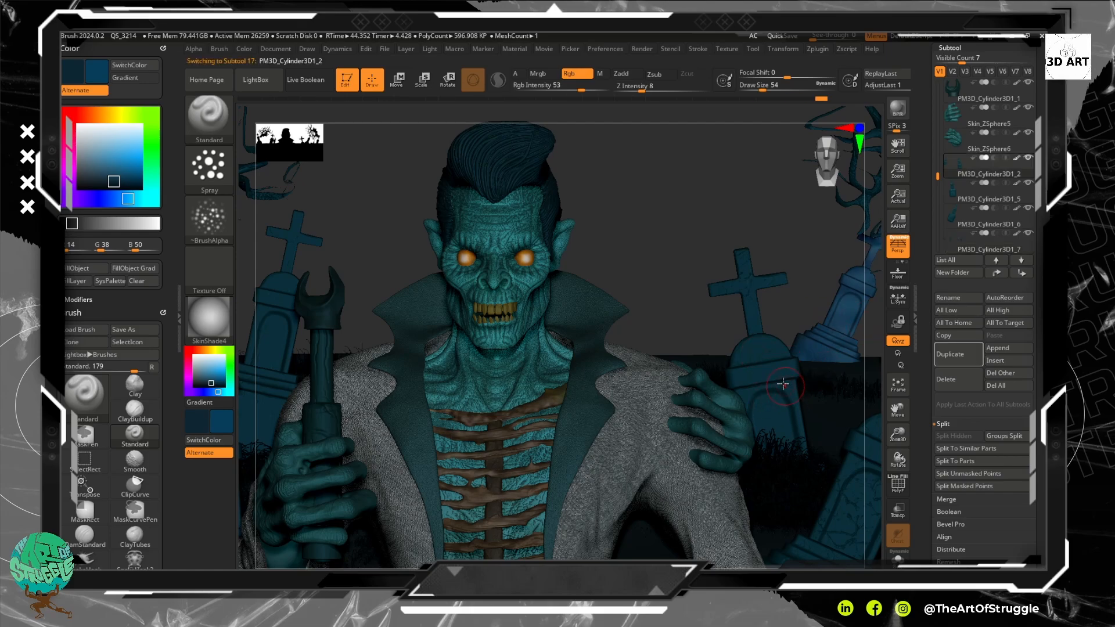
click(208, 440)
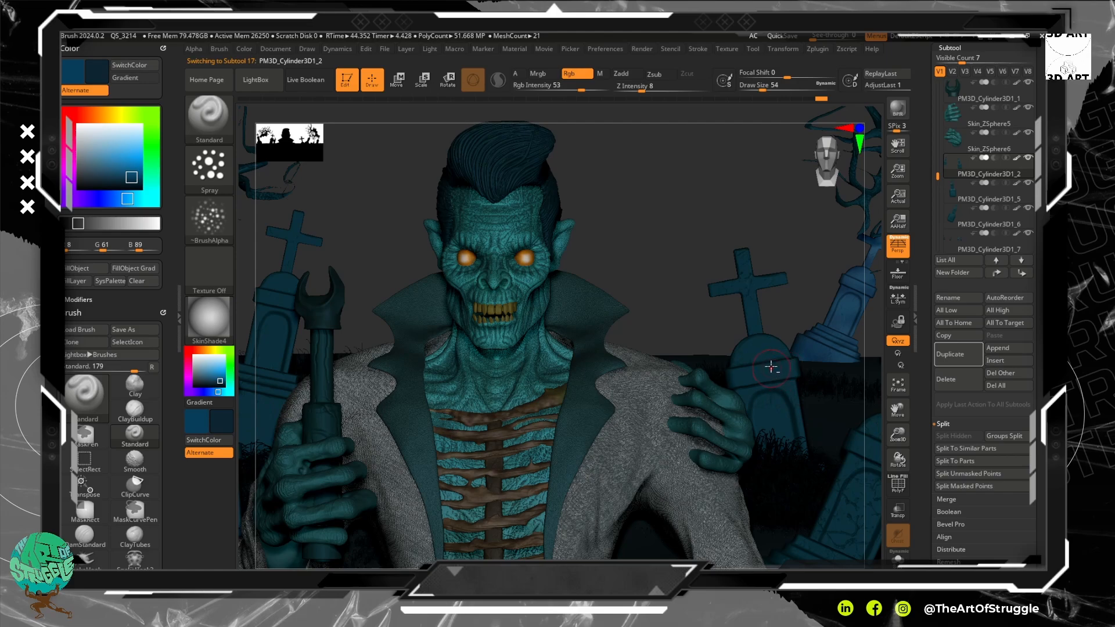
mouse_move(768, 353)
mouse_down()
mouse_move(777, 424)
mouse_move(743, 409)
mouse_move(796, 427)
mouse_up()
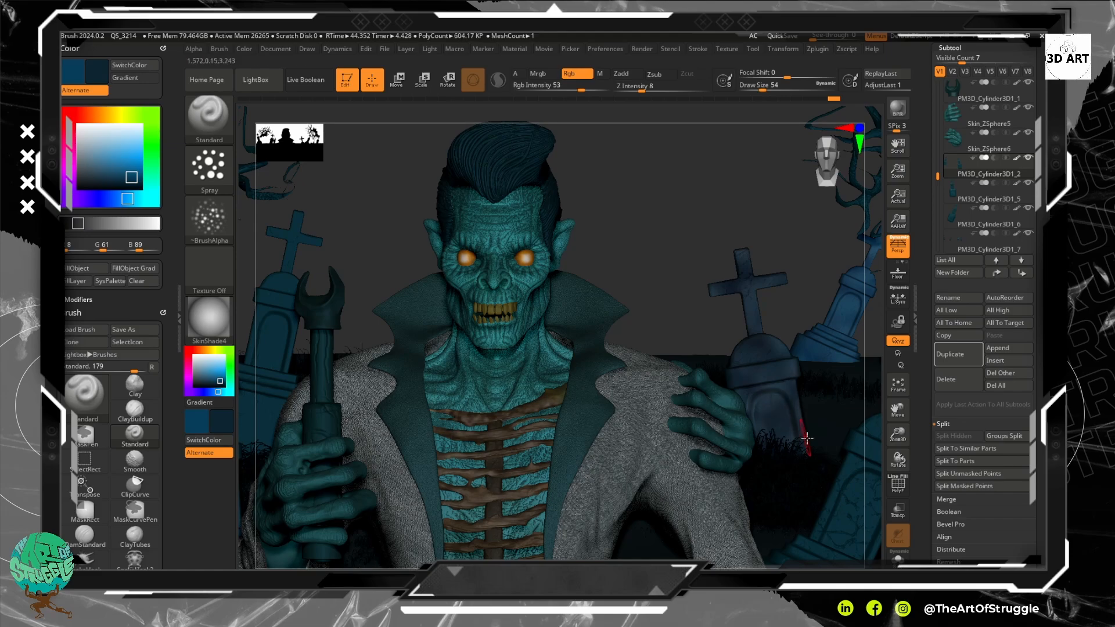
Set the colour to R 10, G 28, B 38 and spray the near tilted gravestone and the cross-topped gravestone behind the wrench.
alt+click(852, 479)
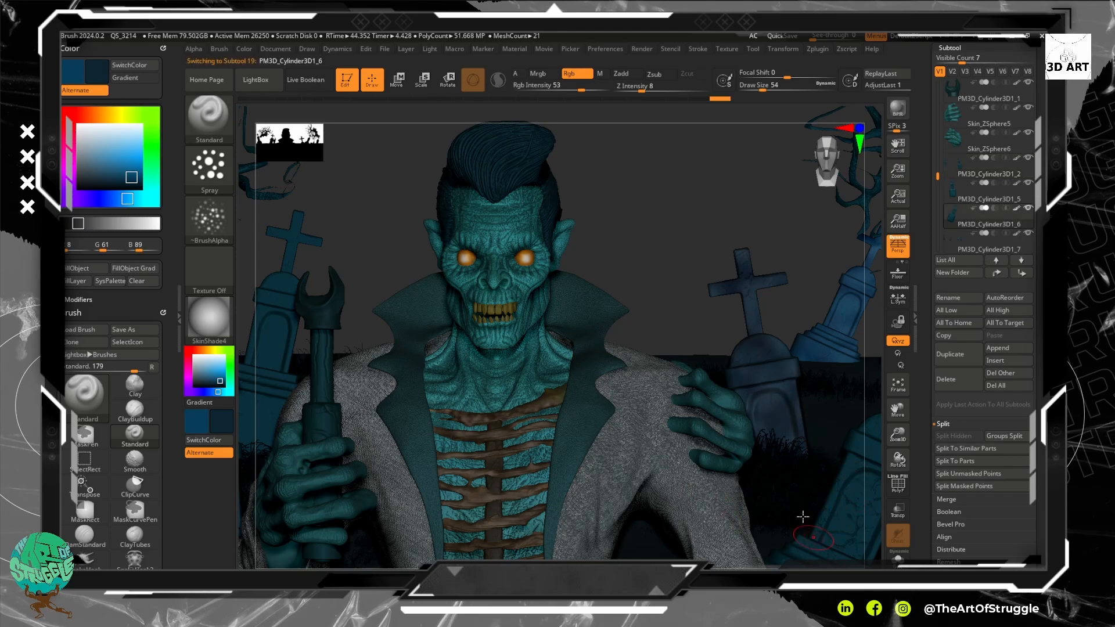
click(214, 379)
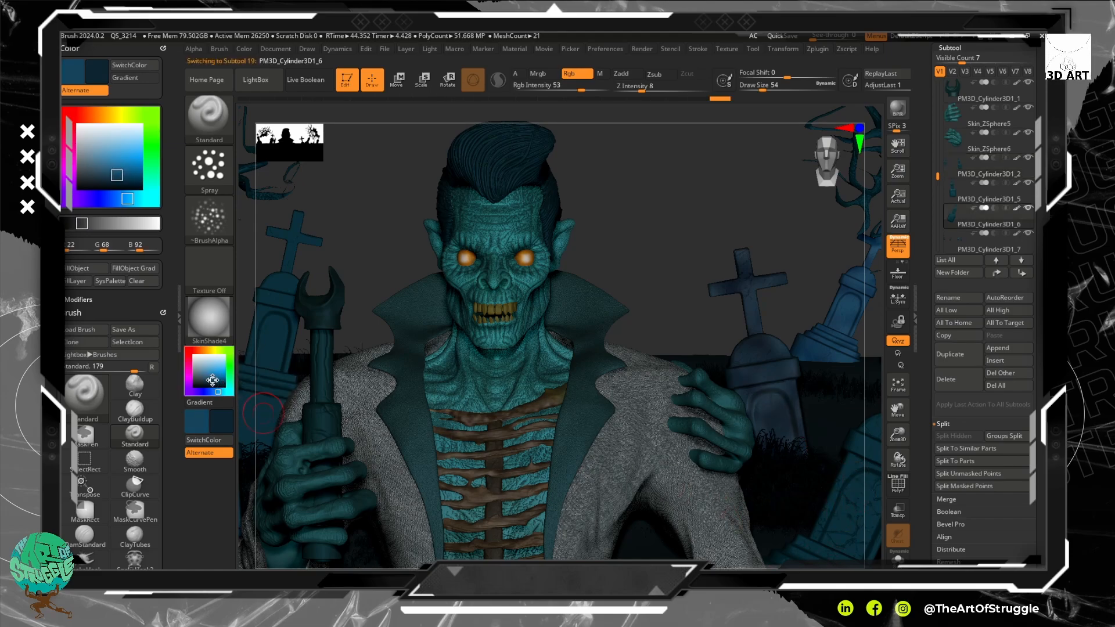
drag(213, 379, 212, 383)
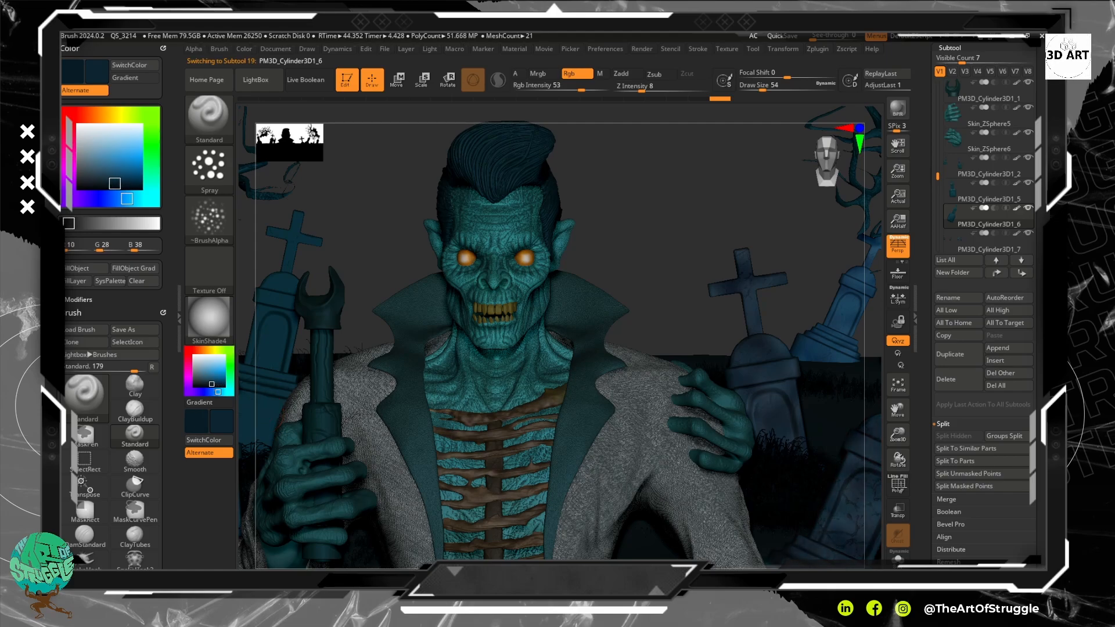
alt+click(266, 372)
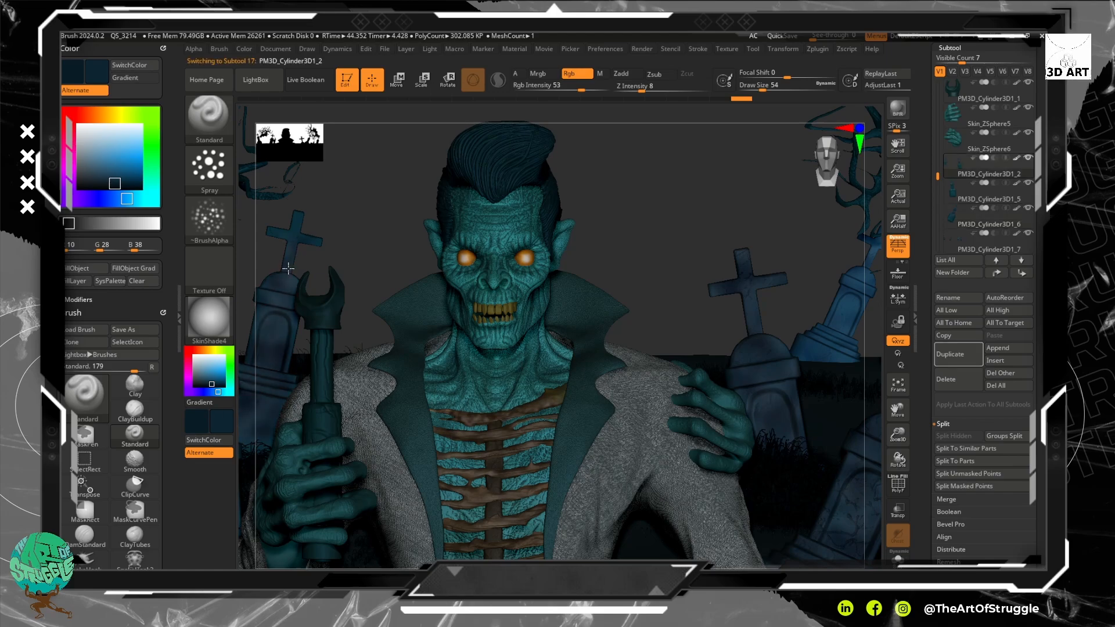
mouse_move(288, 268)
mouse_down()
mouse_move(296, 230)
mouse_move(307, 239)
mouse_move(296, 214)
mouse_move(303, 223)
mouse_up()
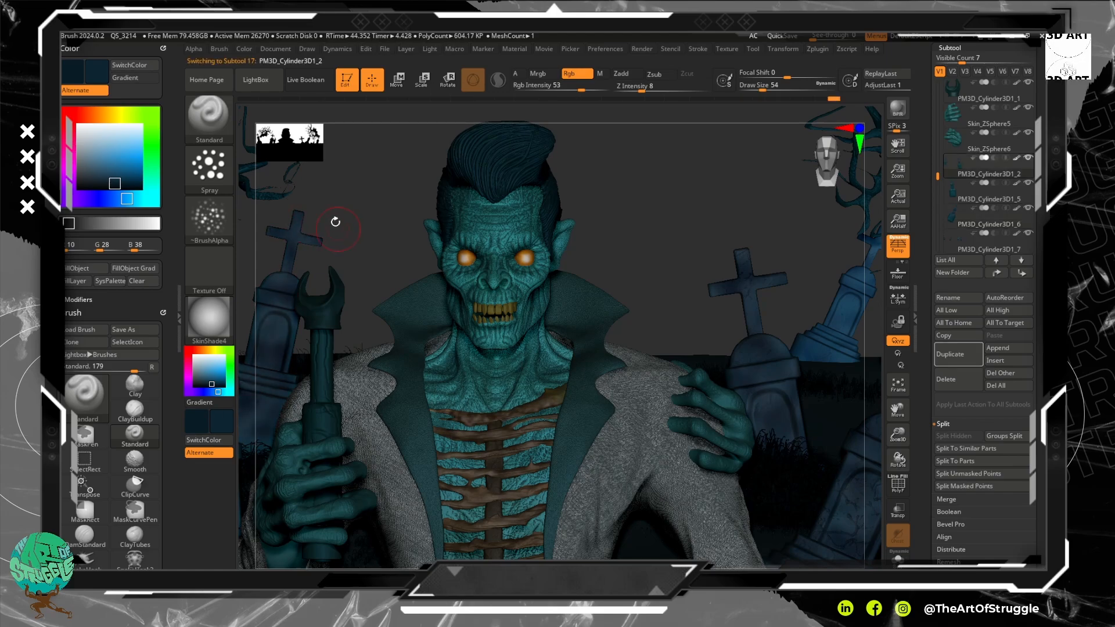
Select the zombie's body subtool, mask all of it and remove the mask again.
alt+click(536, 379)
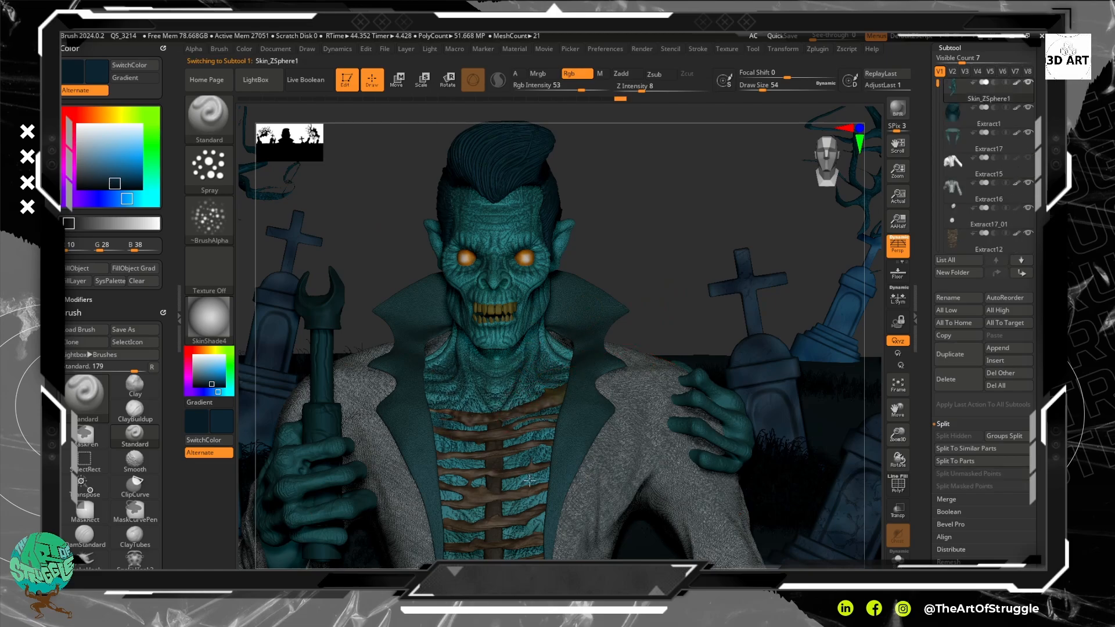
key(ctrl)
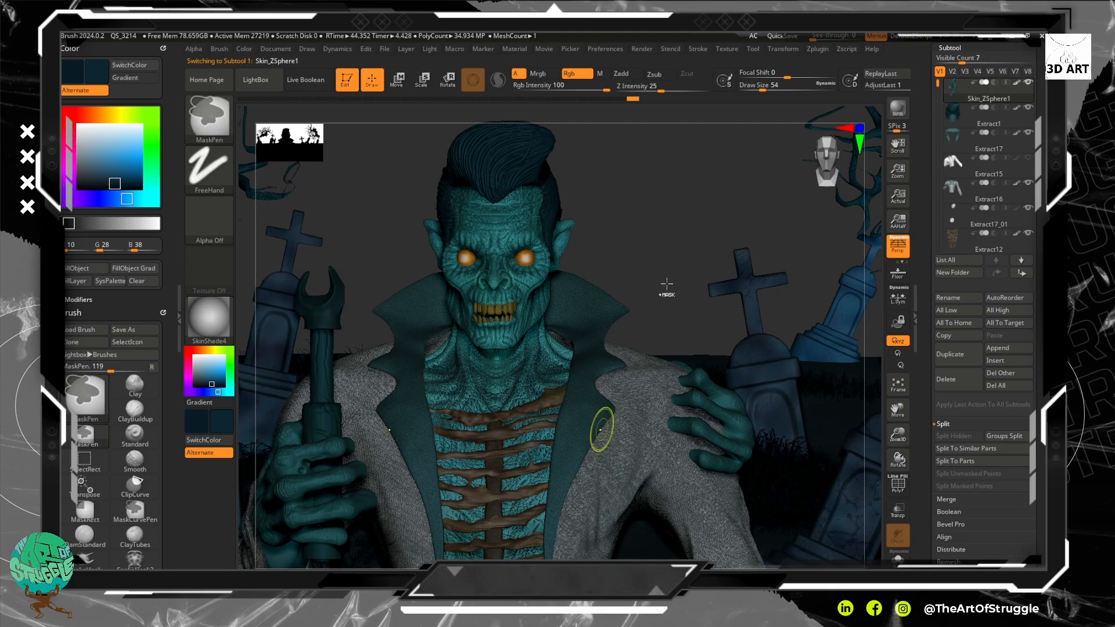
ctrl+click(643, 262)
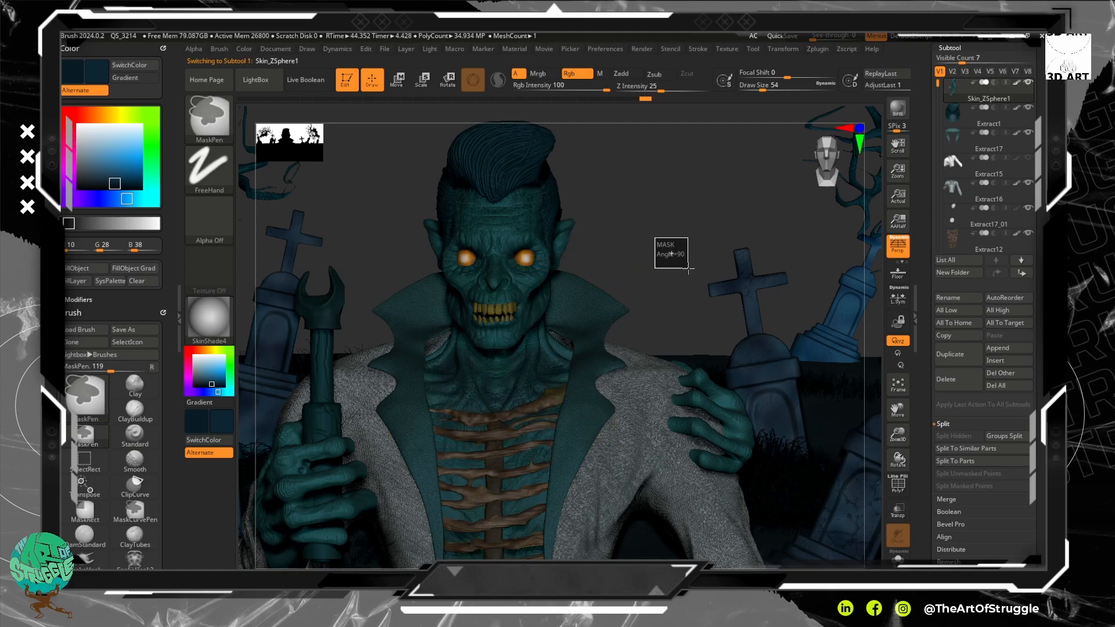
ctrl+click(673, 255)
ctrl+click(653, 252)
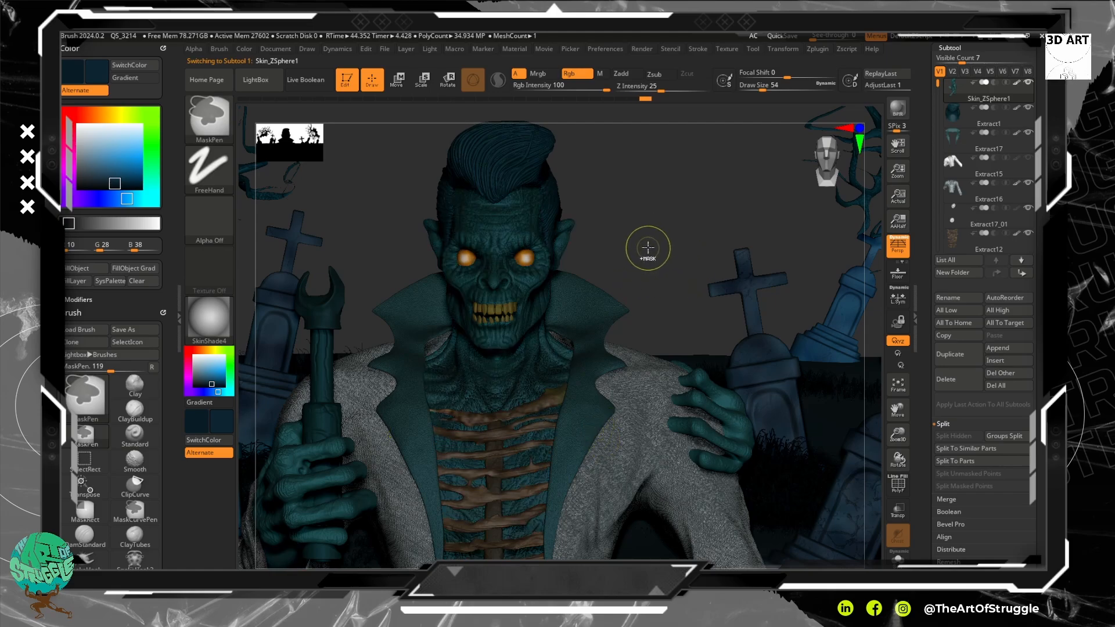
ctrl+click(633, 242)
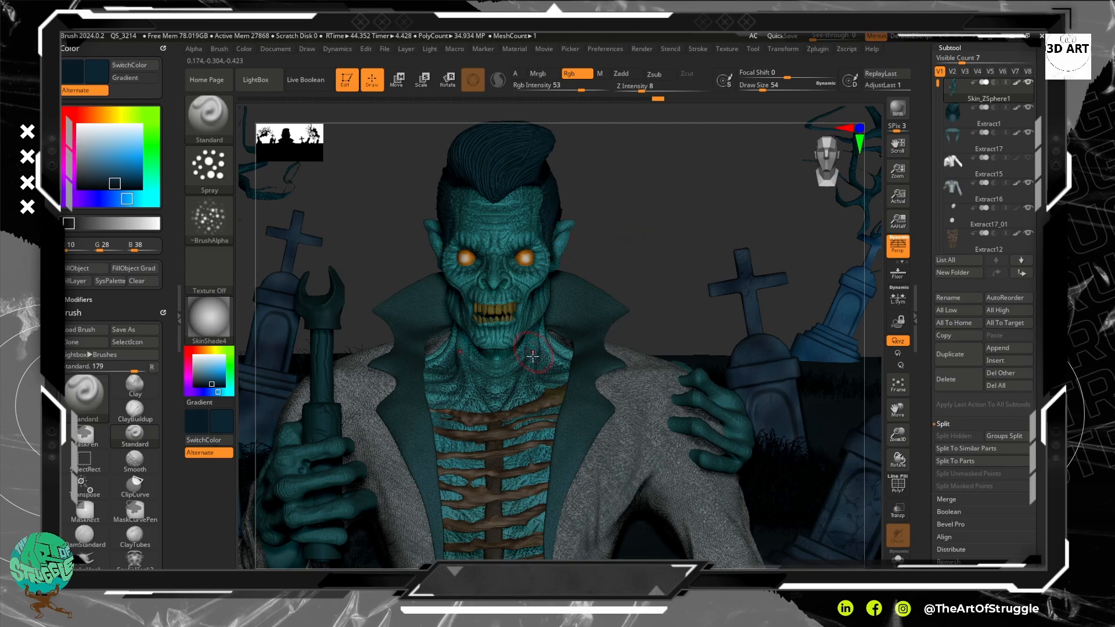
Try a dark blue spray on the zombie's neck, undo it, and smooth the skin of the neck and upper chest.
drag(533, 355, 498, 395)
key(ctrl+z)
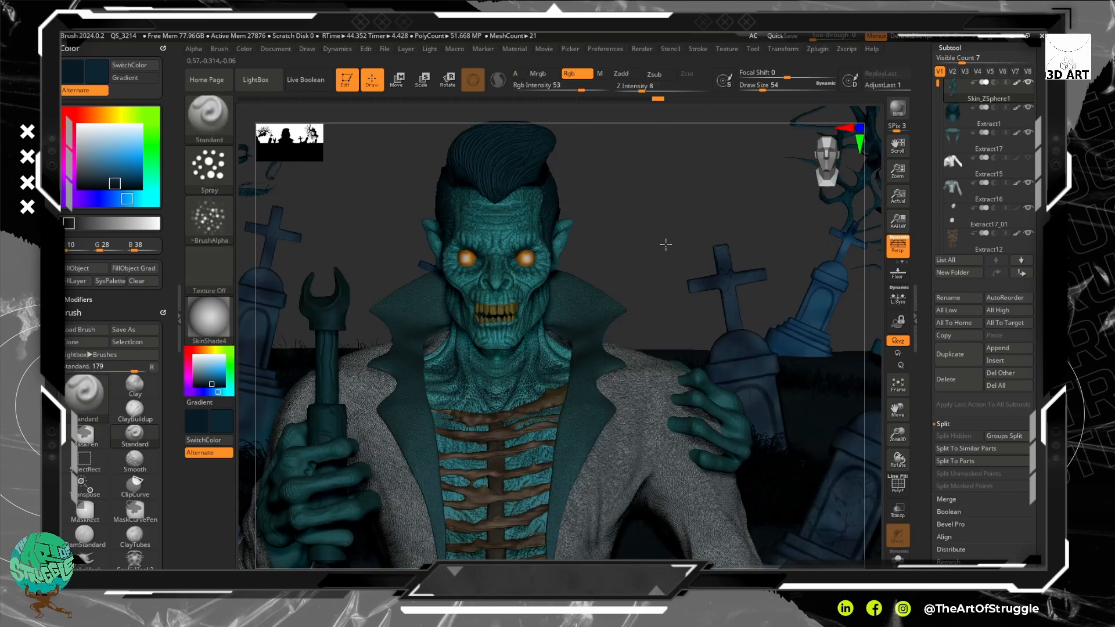
ctrl+right_drag(665, 243, 680, 418)
shift+drag(575, 351, 568, 369)
alt+right_drag(766, 195, 761, 177)
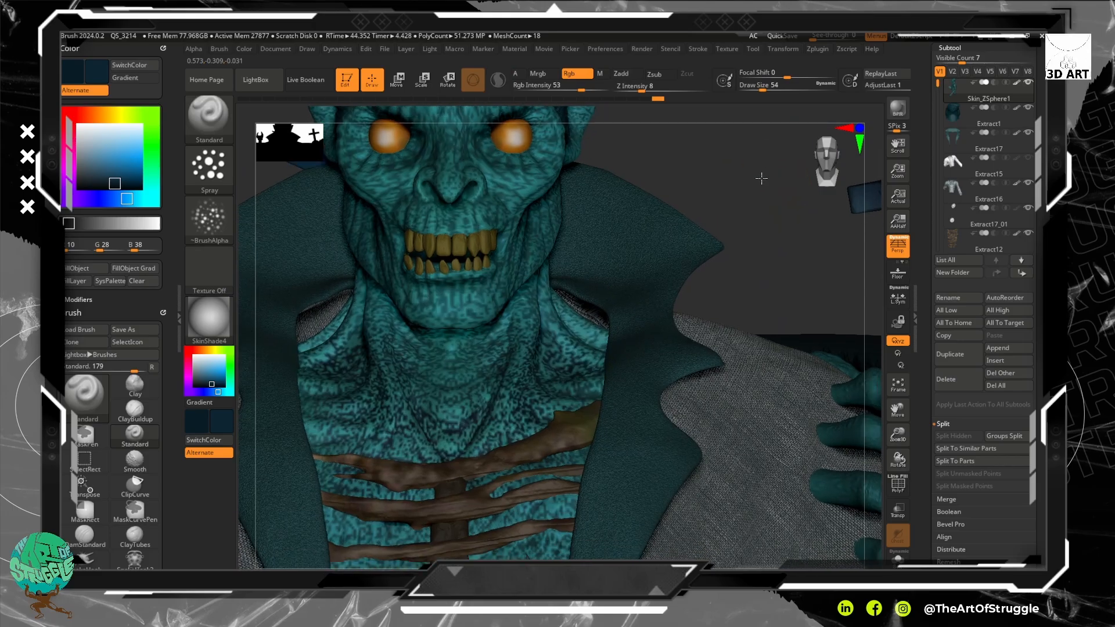
shift+drag(542, 294, 506, 420)
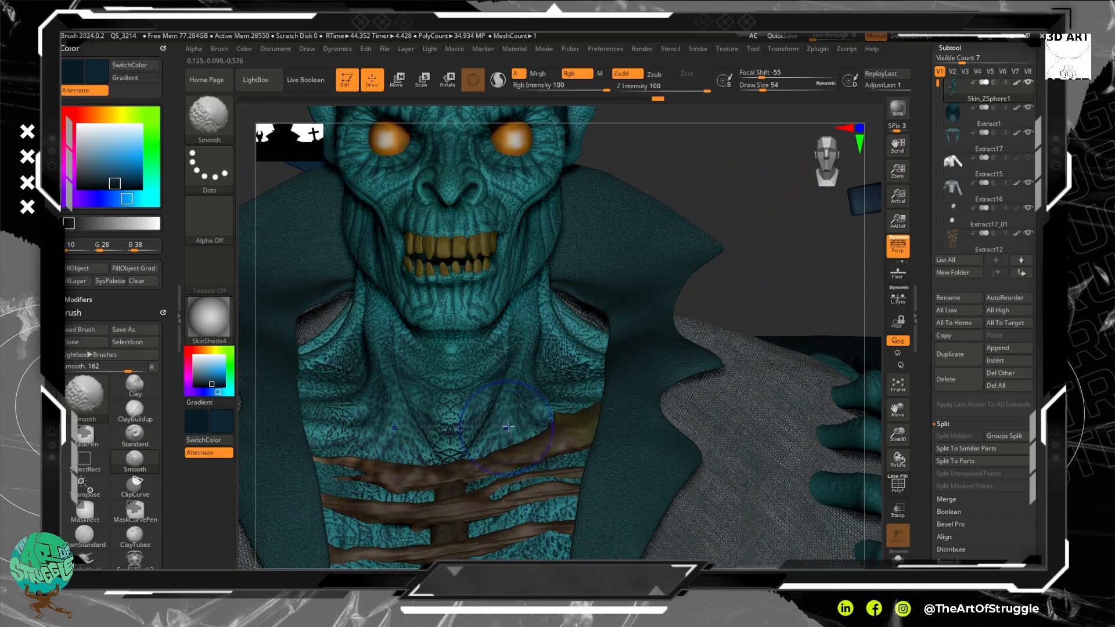
key(ctrl)
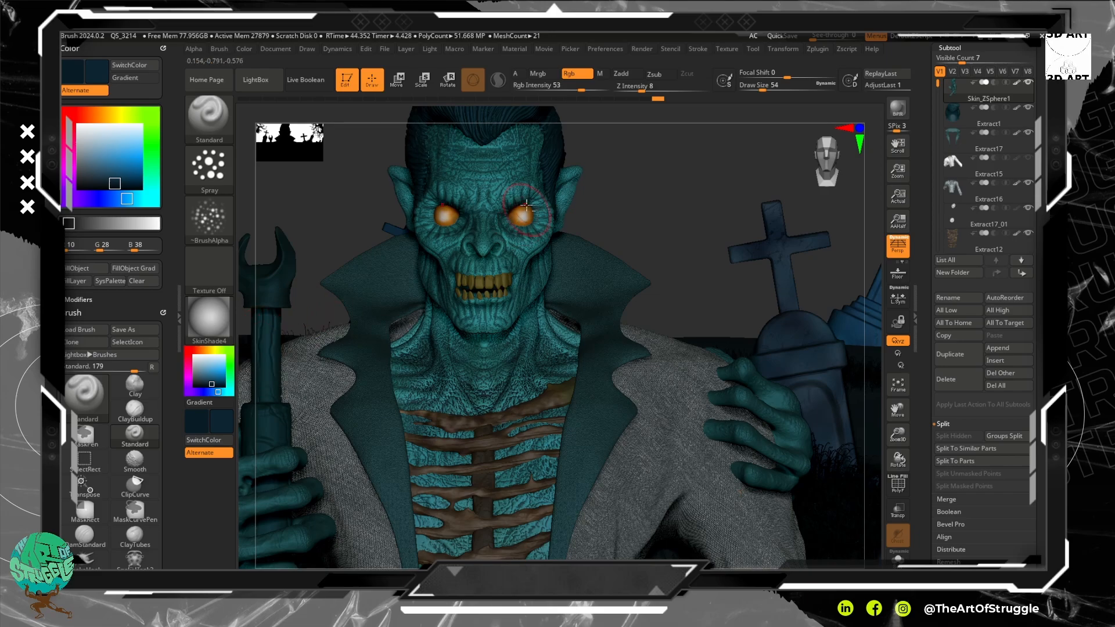
Select the subtool of the hand gripping the wrench and set draw size 8 and the colour R 170, G 113, B 32.
alt+drag(641, 171, 709, 289)
alt+drag(711, 230, 705, 123)
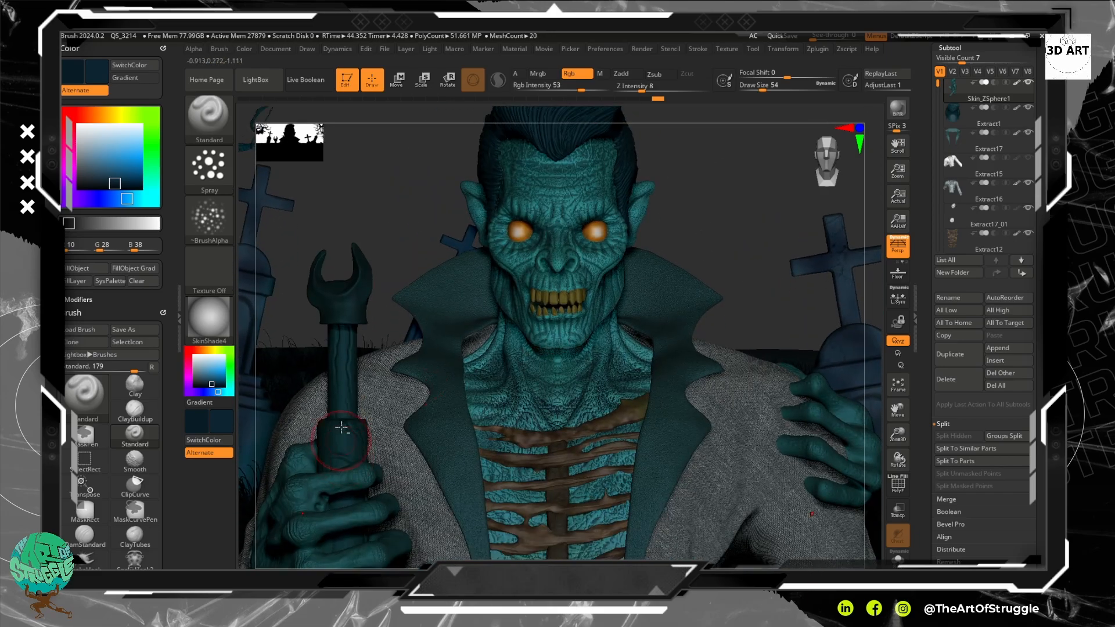
alt+click(314, 476)
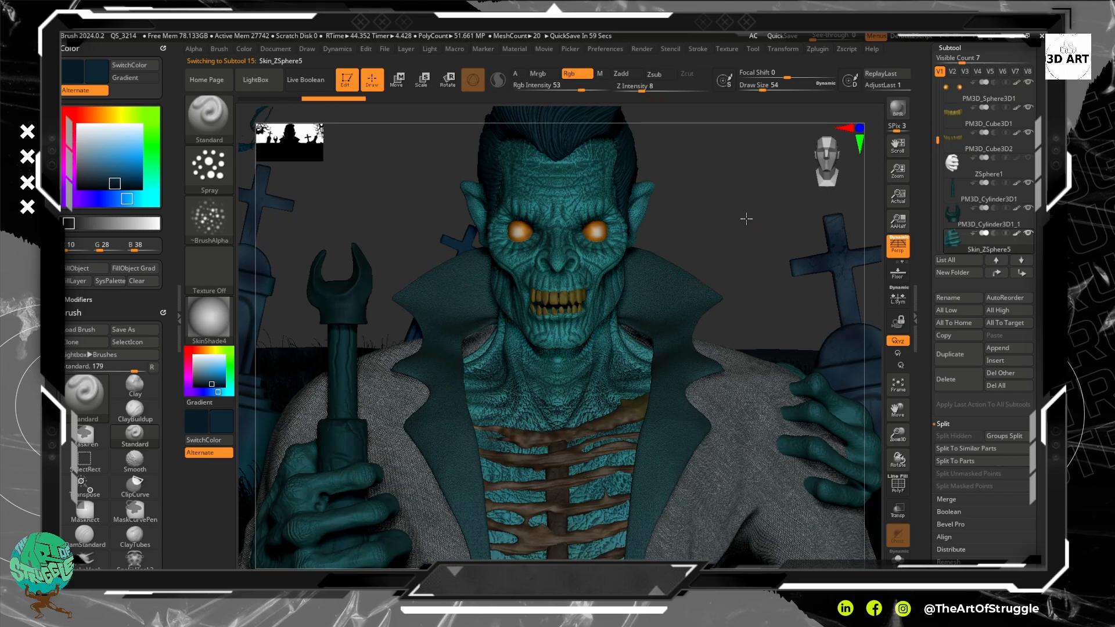
alt+drag(746, 218, 768, 115)
click(210, 350)
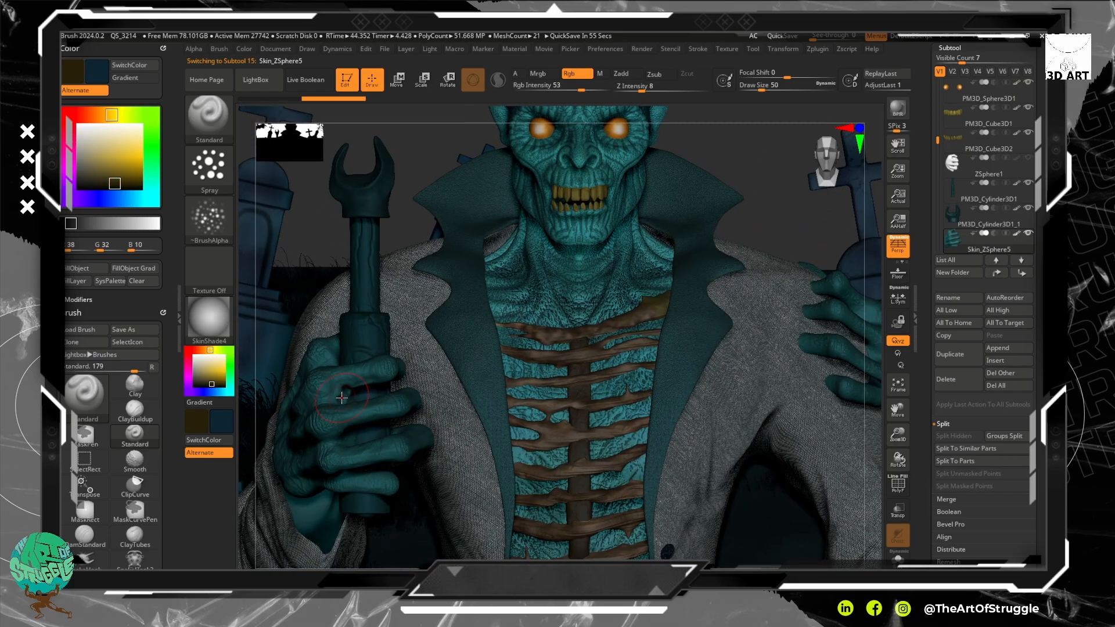
click(215, 374)
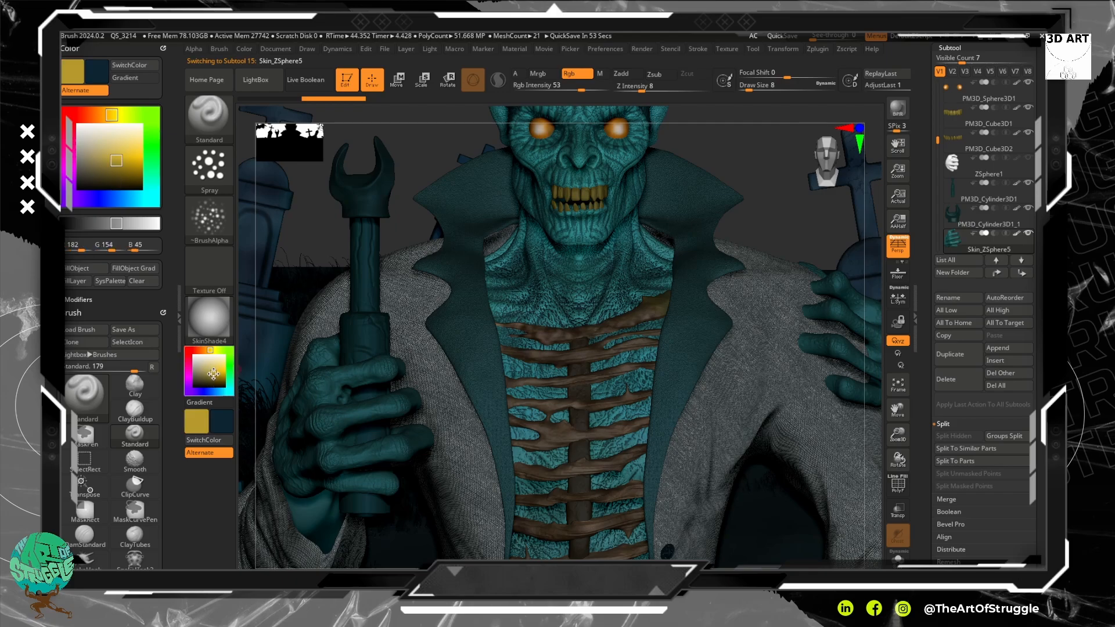
click(206, 350)
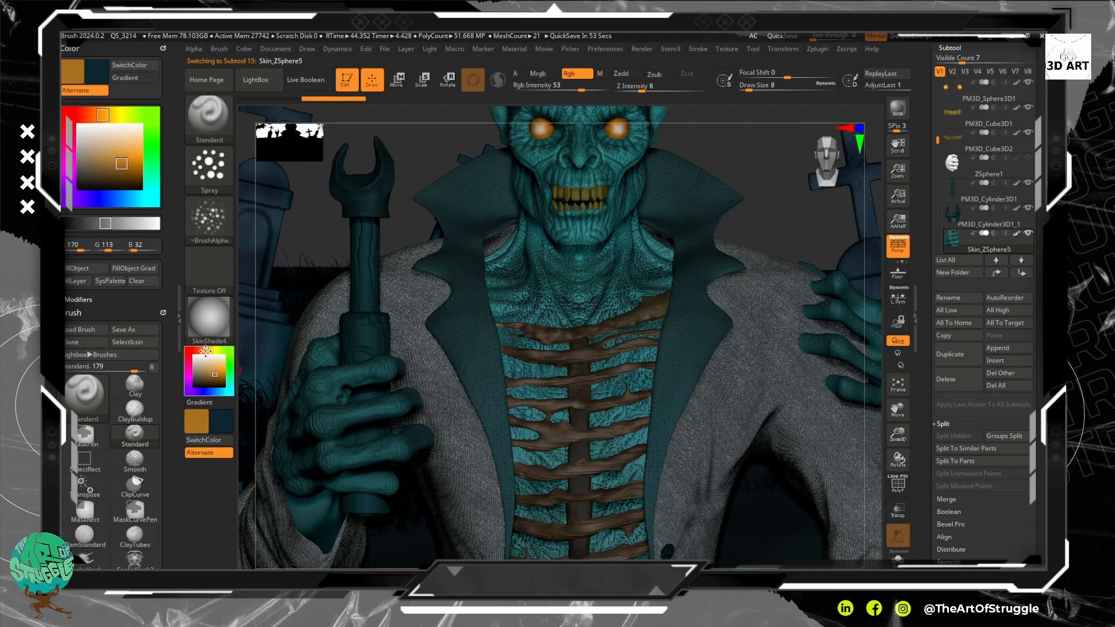
Try a small dab of colour on the gripping hand, undo it, and set the colour to R 214, G 131, B 13.
click(347, 390)
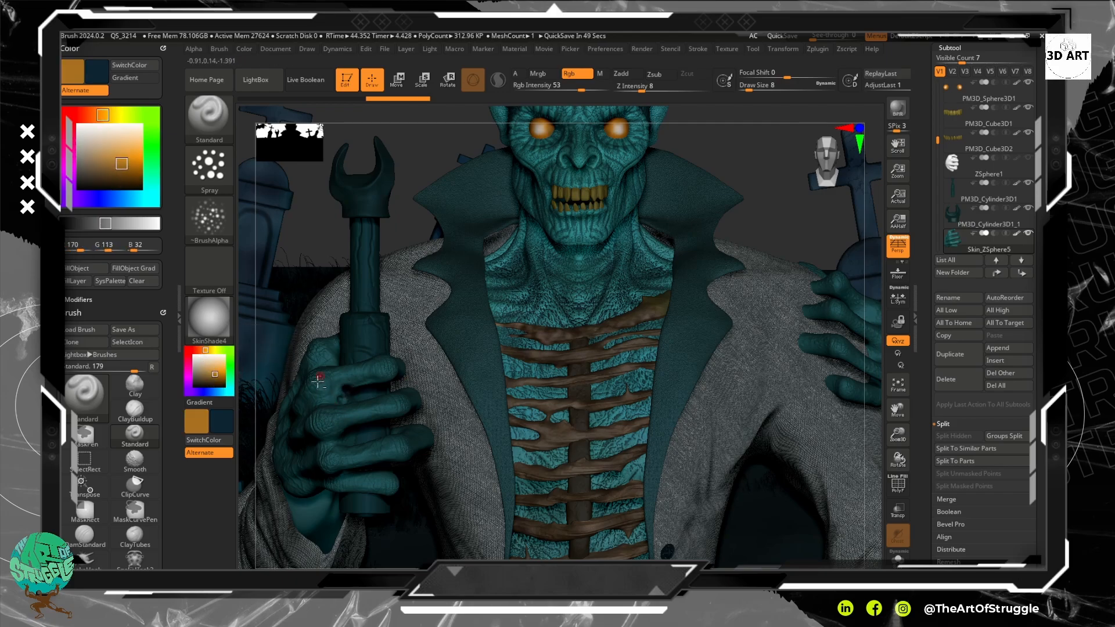
mouse_move(758, 174)
mouse_down()
mouse_move(525, 287)
mouse_move(520, 378)
mouse_move(386, 383)
mouse_up()
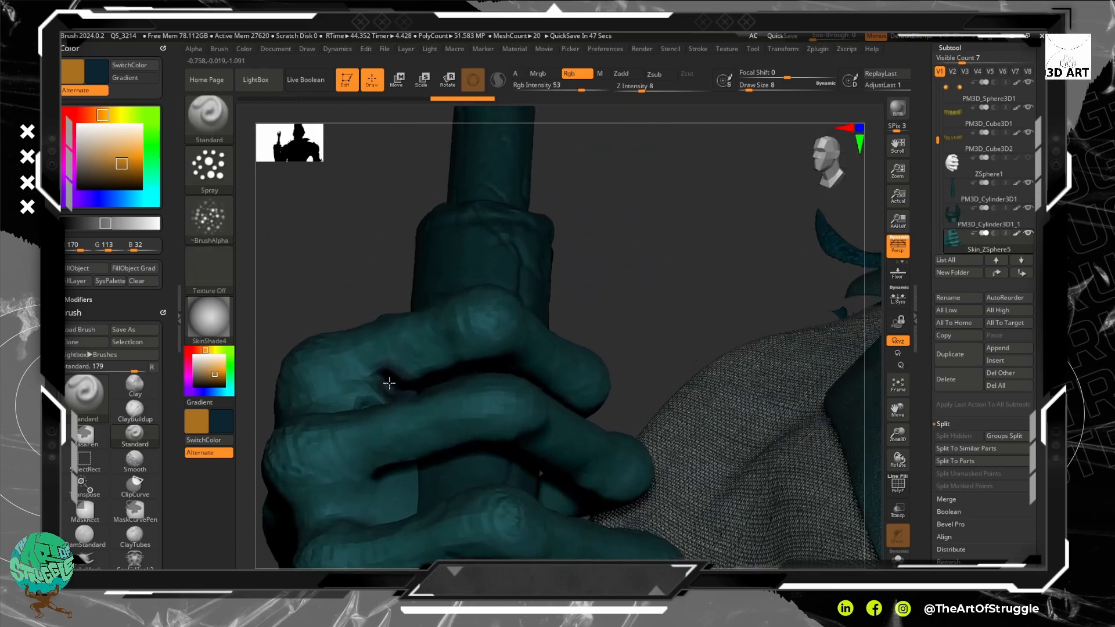
key(ctrl+z)
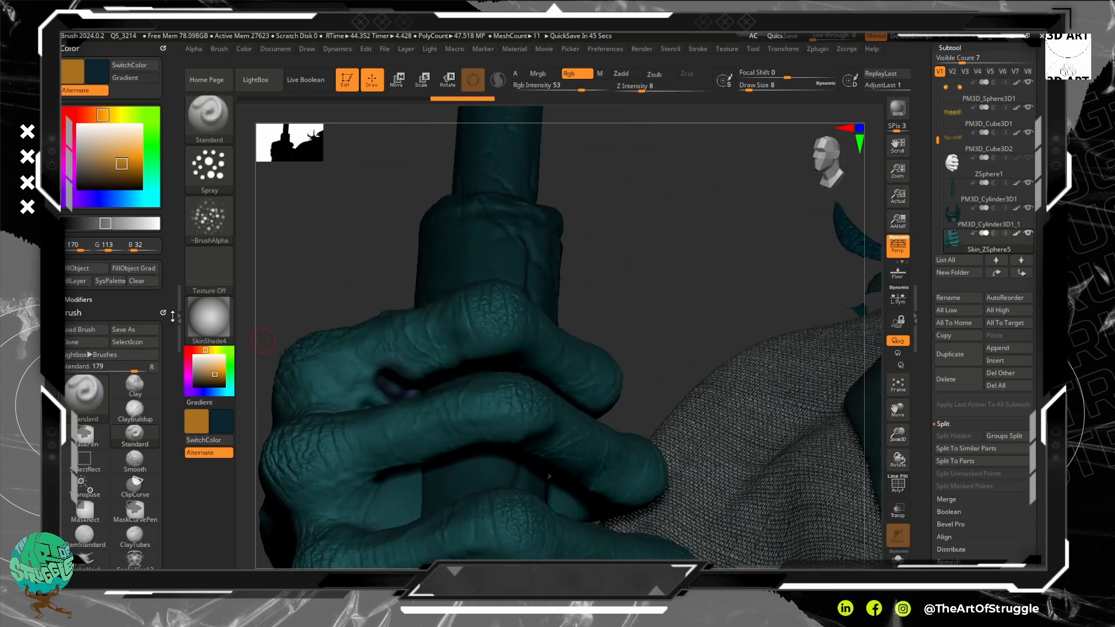
click(221, 373)
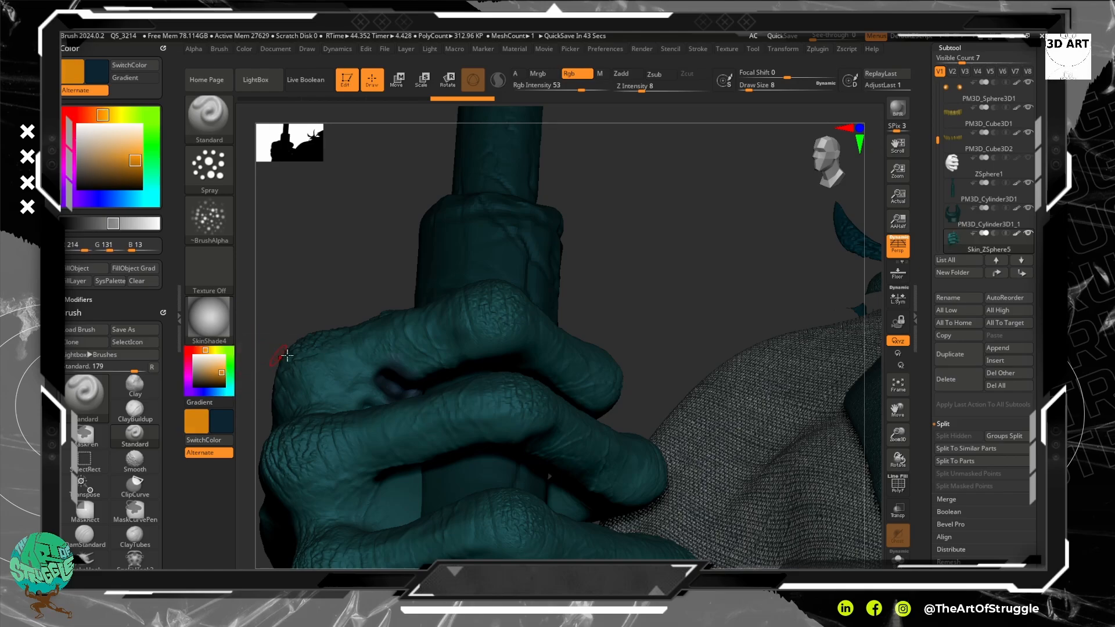
Swap the main and secondary colours and paint small orange patches in the gap between the first two fingers gripping the wrench.
click(204, 440)
drag(380, 388, 397, 380)
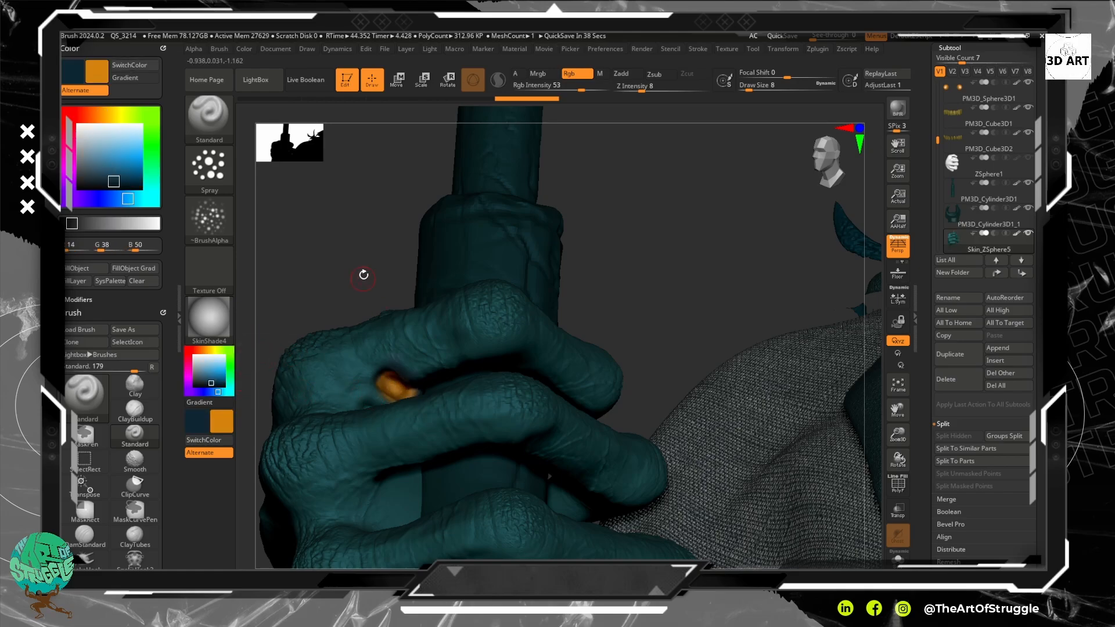
drag(363, 274, 369, 302)
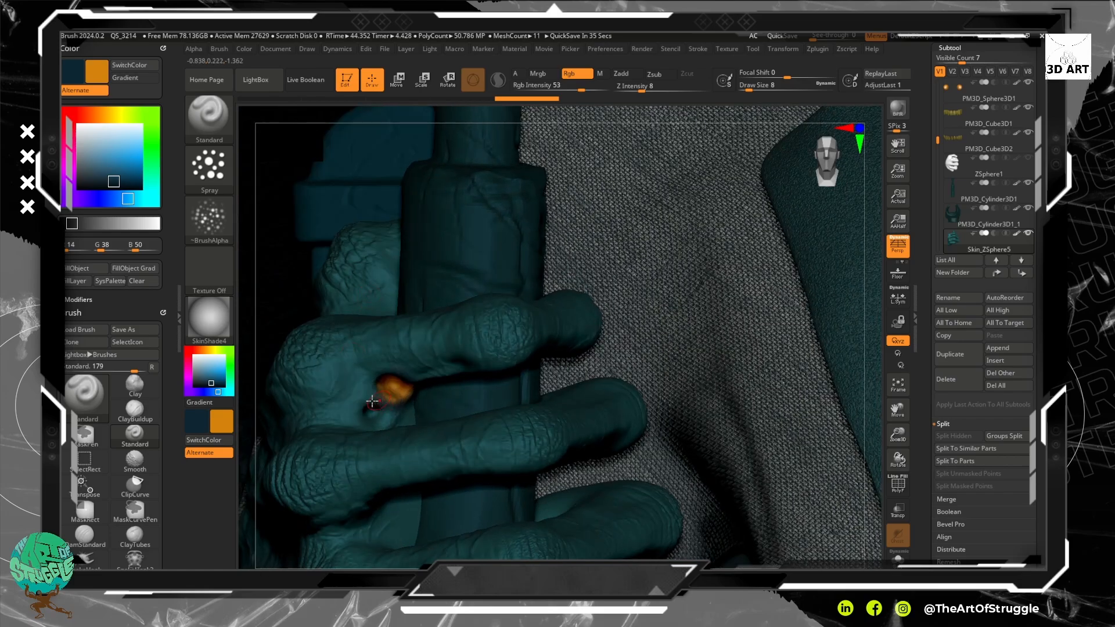
drag(372, 400, 372, 415)
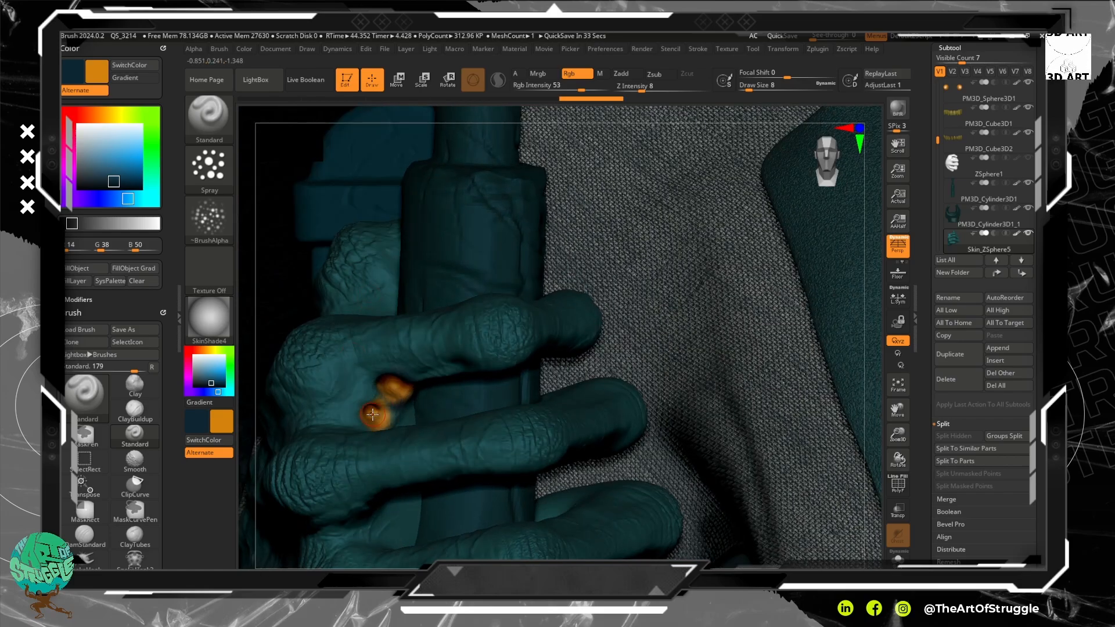
key(ctrl+shift+z)
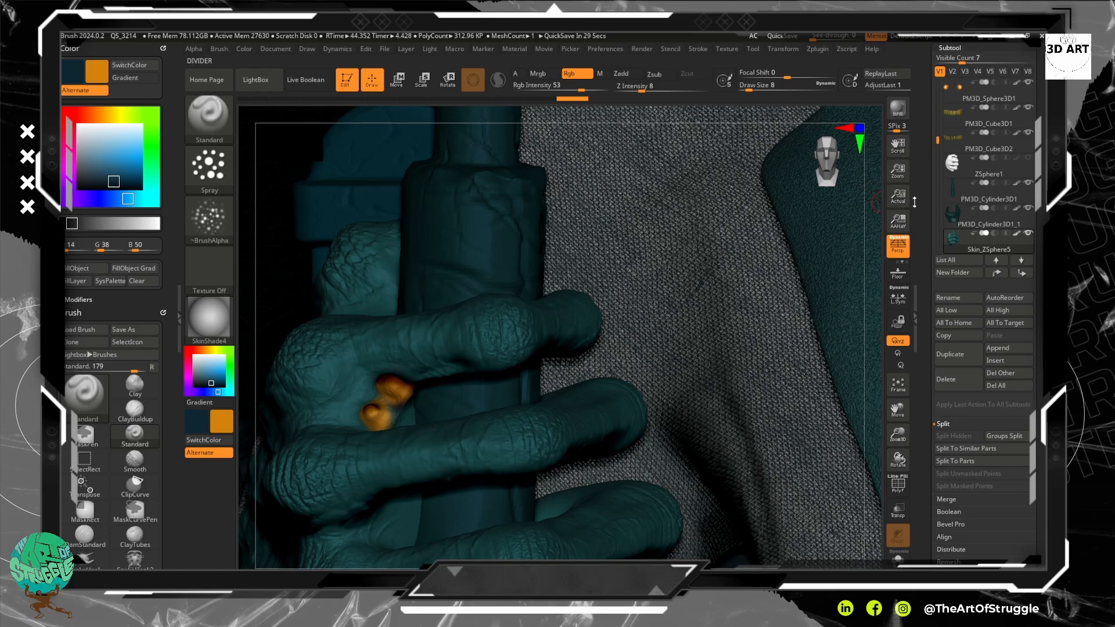
Select the zombie's body subtool Skin_ZSphere1 and paint orange patches on the skin between the chest ribs.
drag(915, 205, 918, 194)
alt+drag(877, 224, 850, 94)
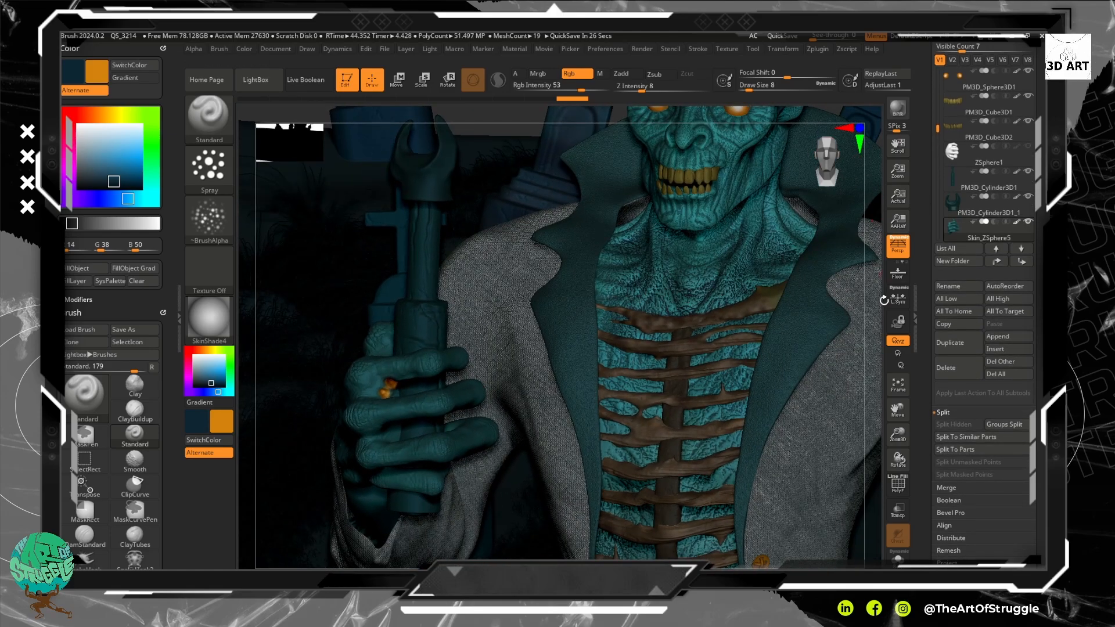
alt+click(621, 354)
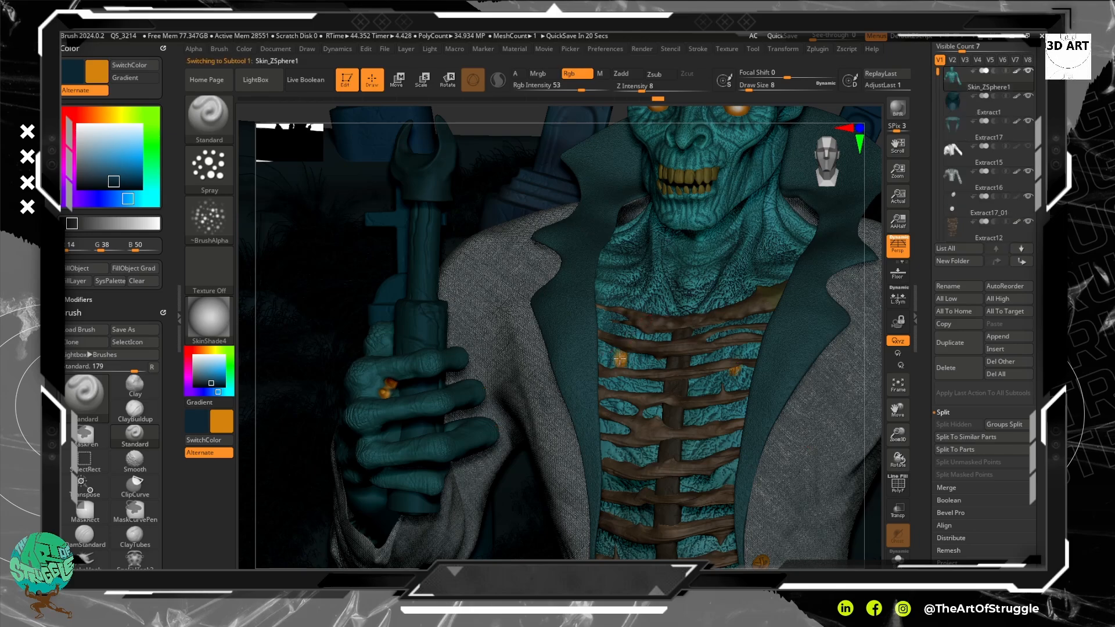
key(ctrl)
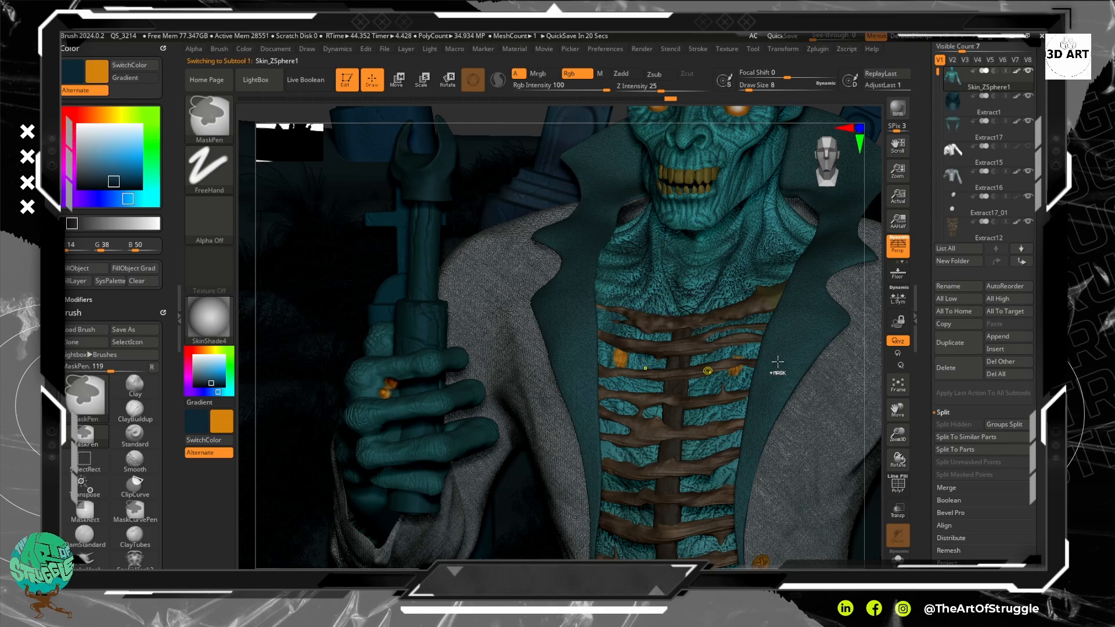
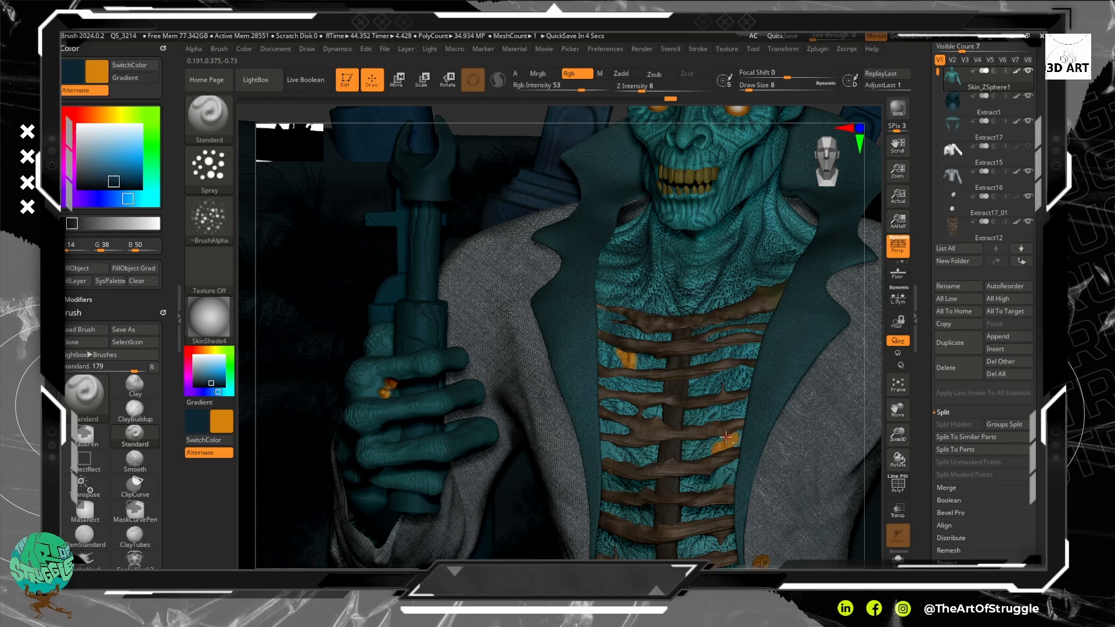
key(ctrl)
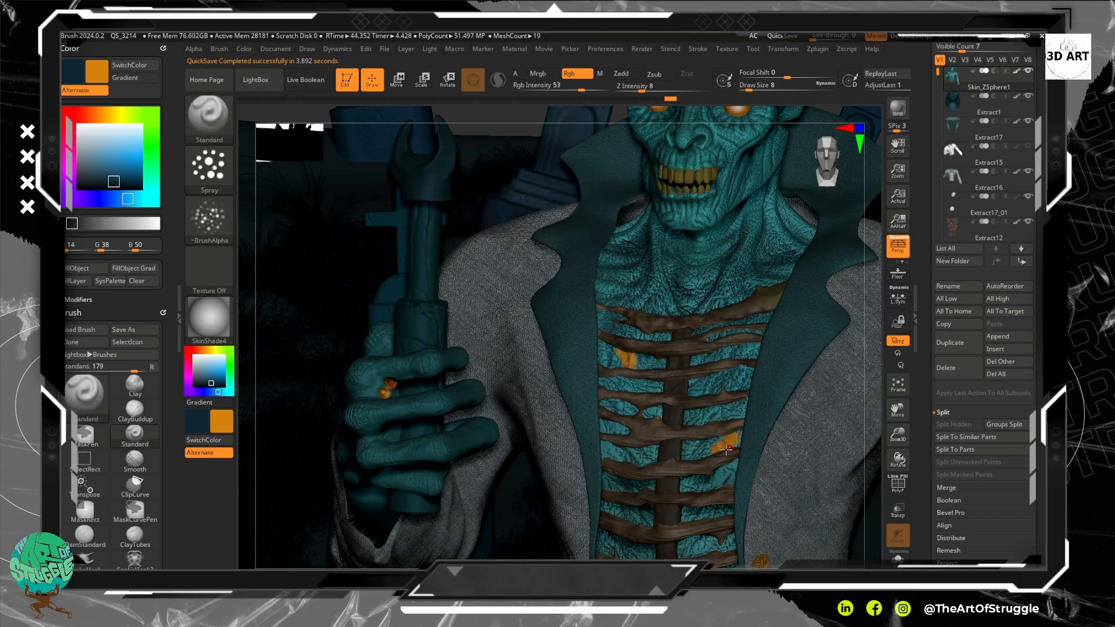
key(shift)
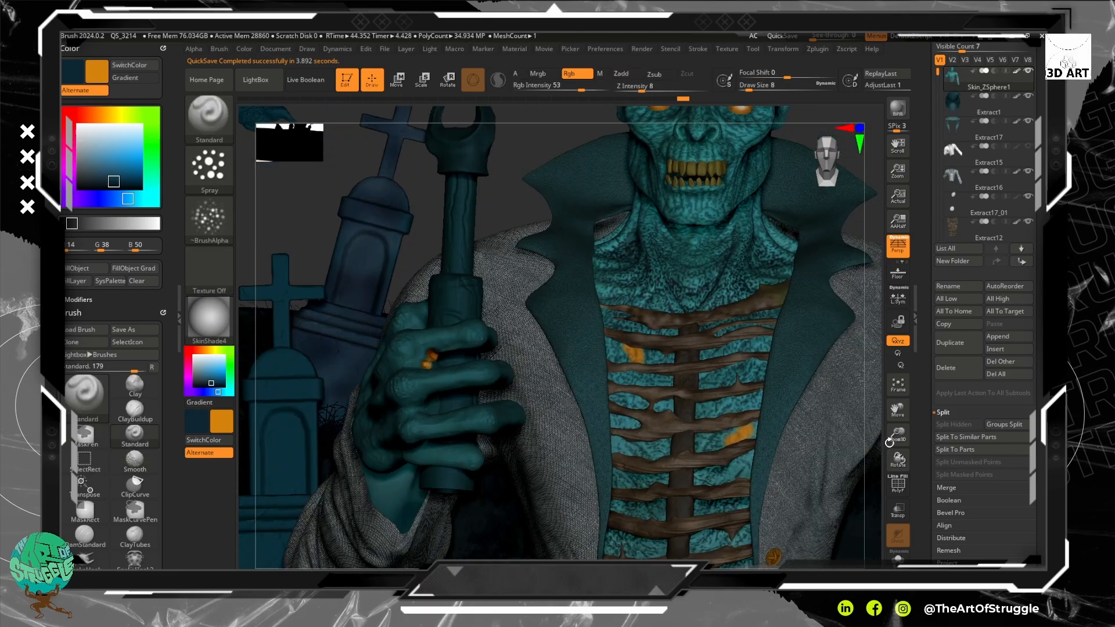
Select the wrench-hand subtool Skin_ZSphere5, swap the paint colours again and set the draw size to 18.
alt+drag(876, 433, 839, 477)
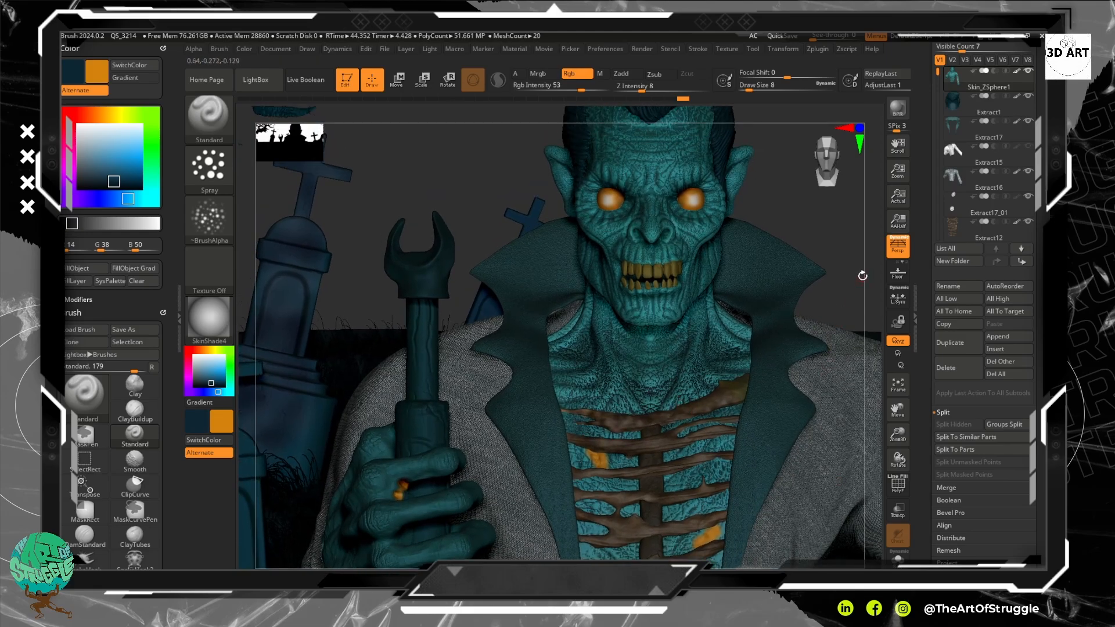
alt+drag(874, 290, 736, 215)
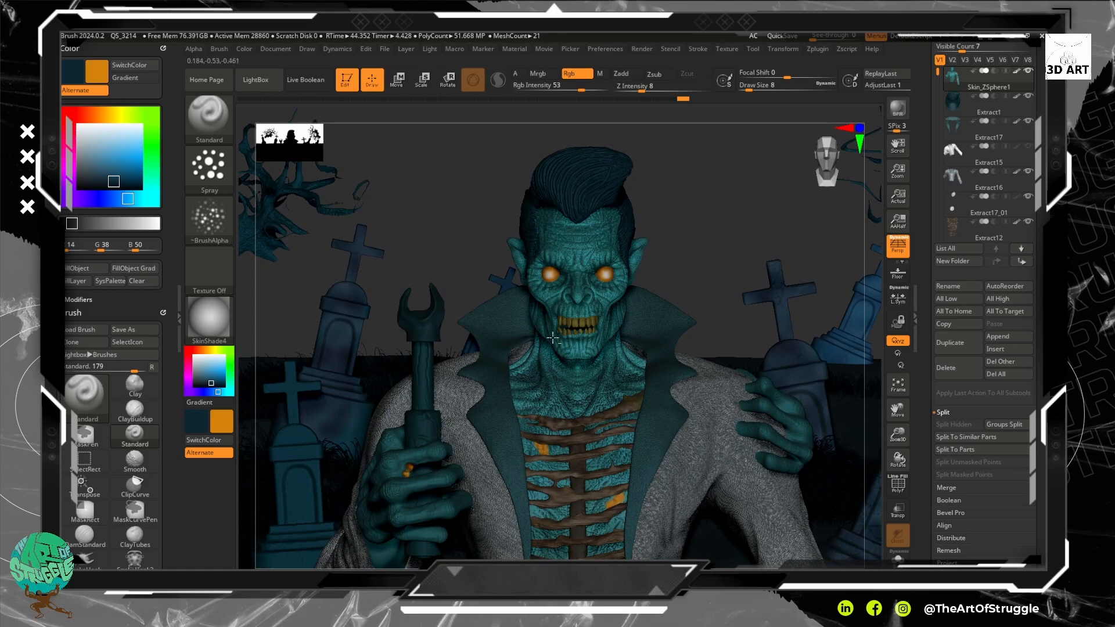
alt+click(383, 469)
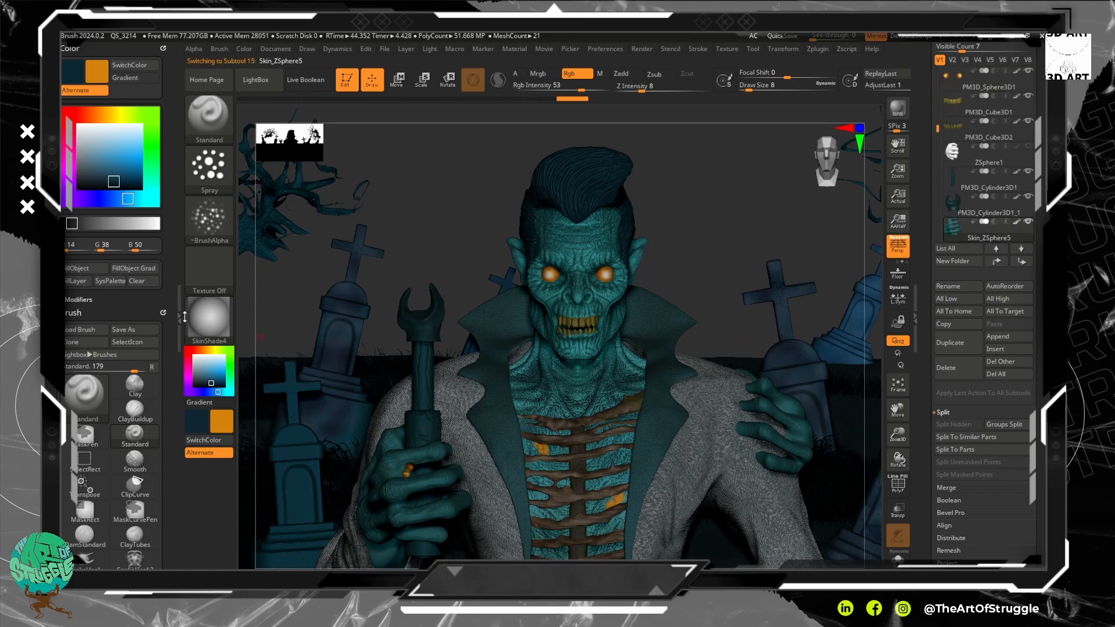
click(203, 439)
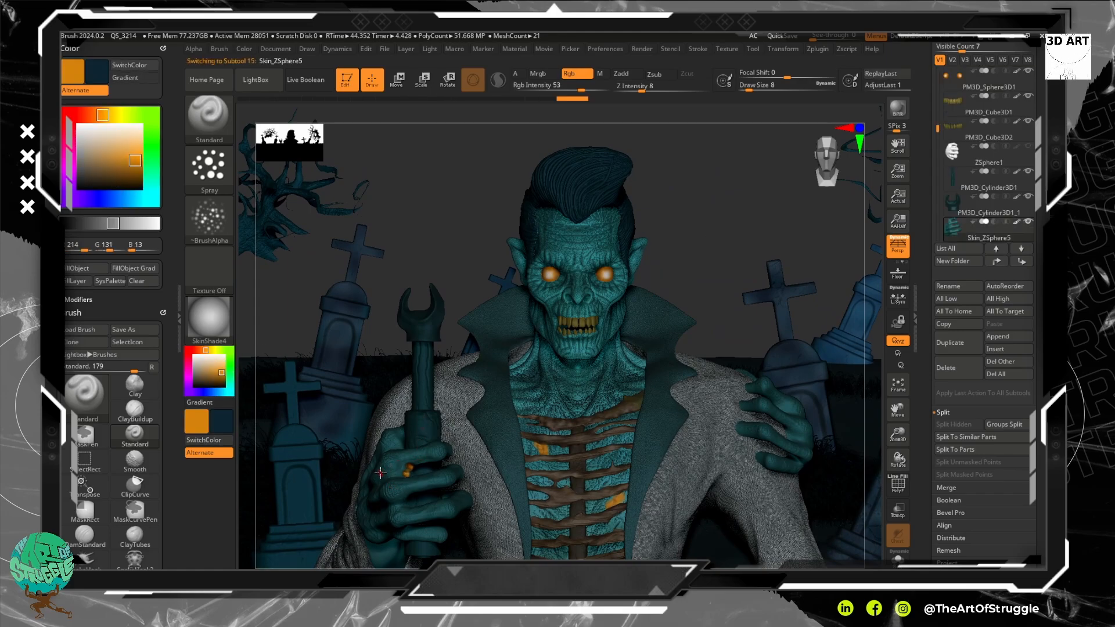
click(386, 474)
key(ctrl+z)
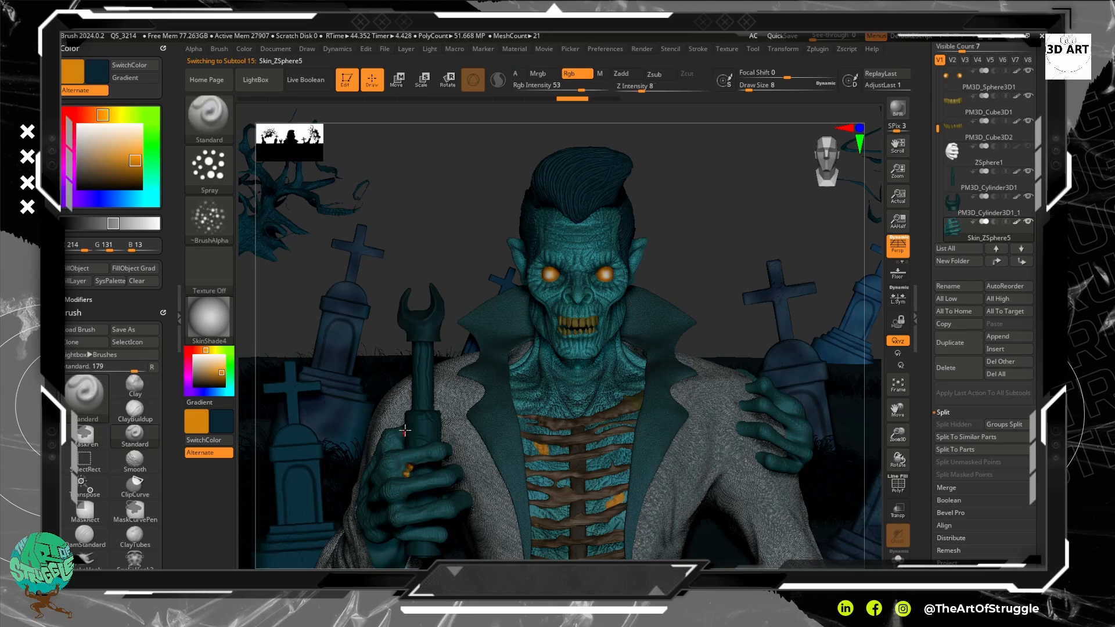
key(ctrl)
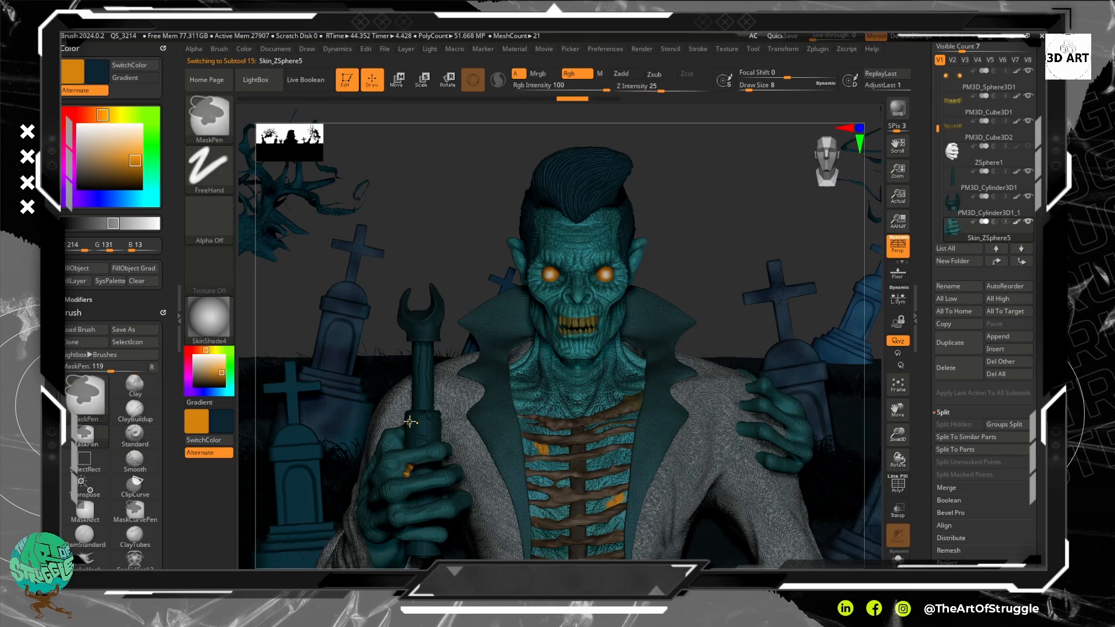
ctrl+right_drag(397, 354, 394, 463)
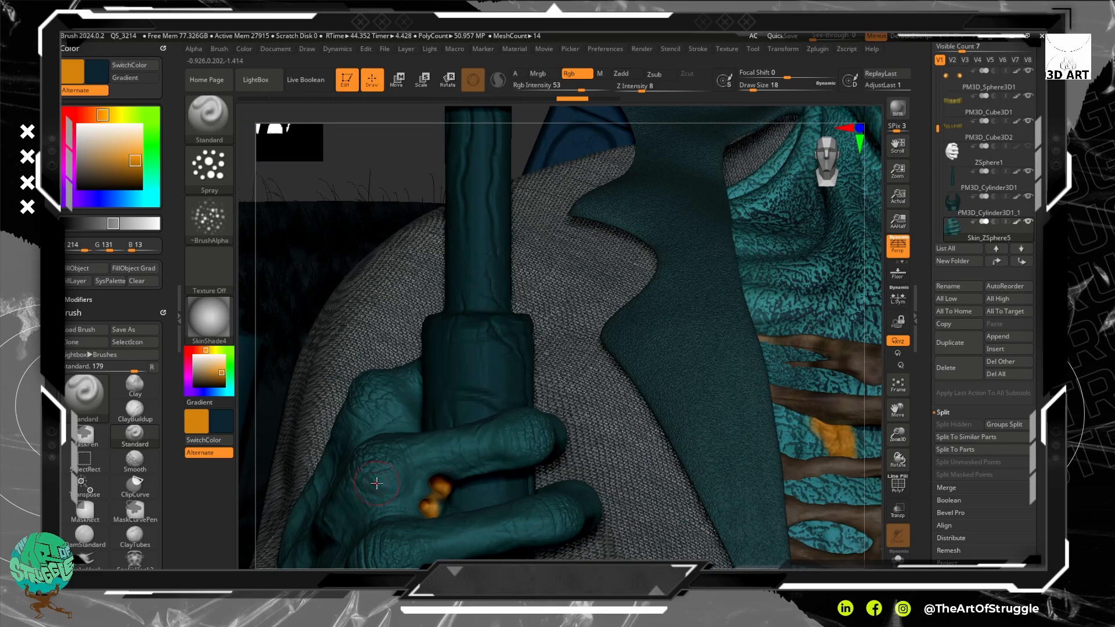
alt+drag(376, 483, 383, 456)
key(ctrl+z)
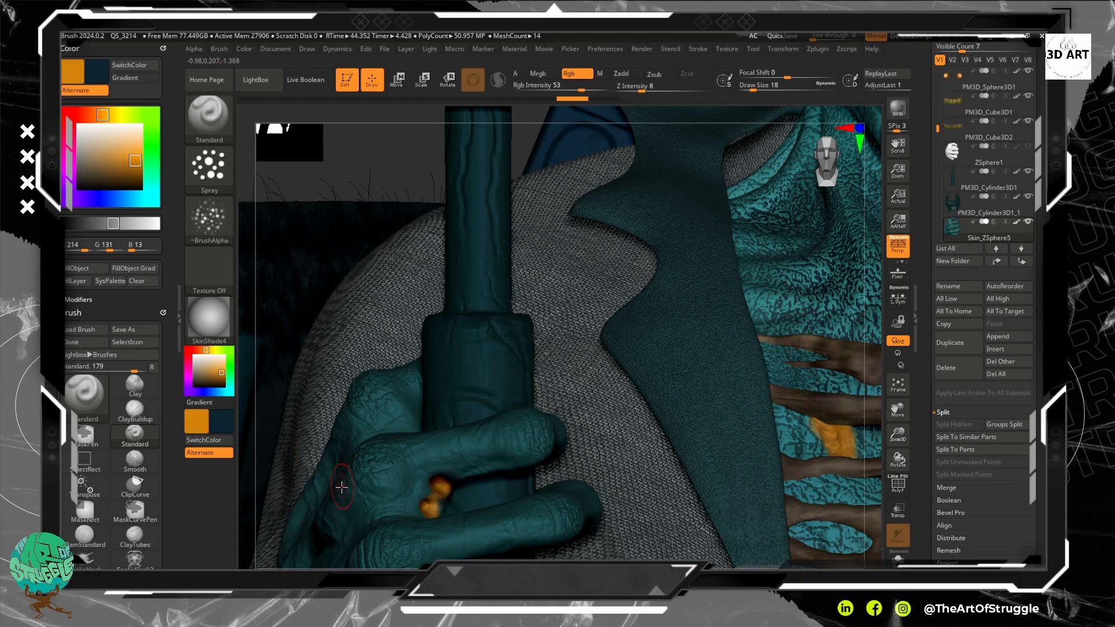
alt+drag(368, 472, 385, 472)
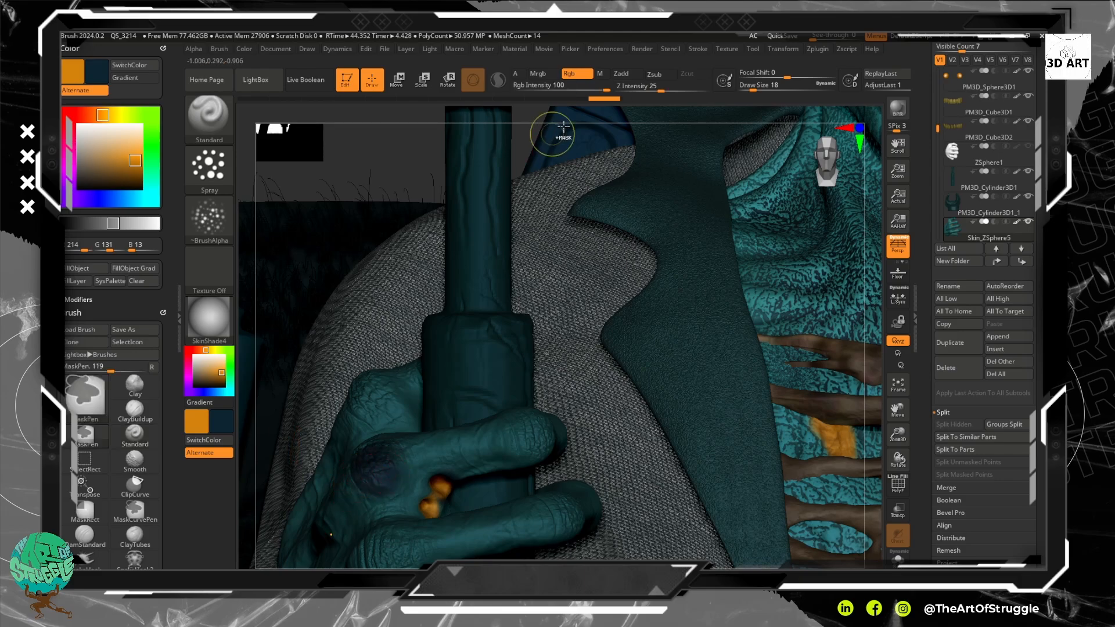
key(ctrl+z)
Set Rgb Intensity to 30 and paint dark blue shading over the first two knuckles of the wrench hand.
drag(593, 91, 577, 89)
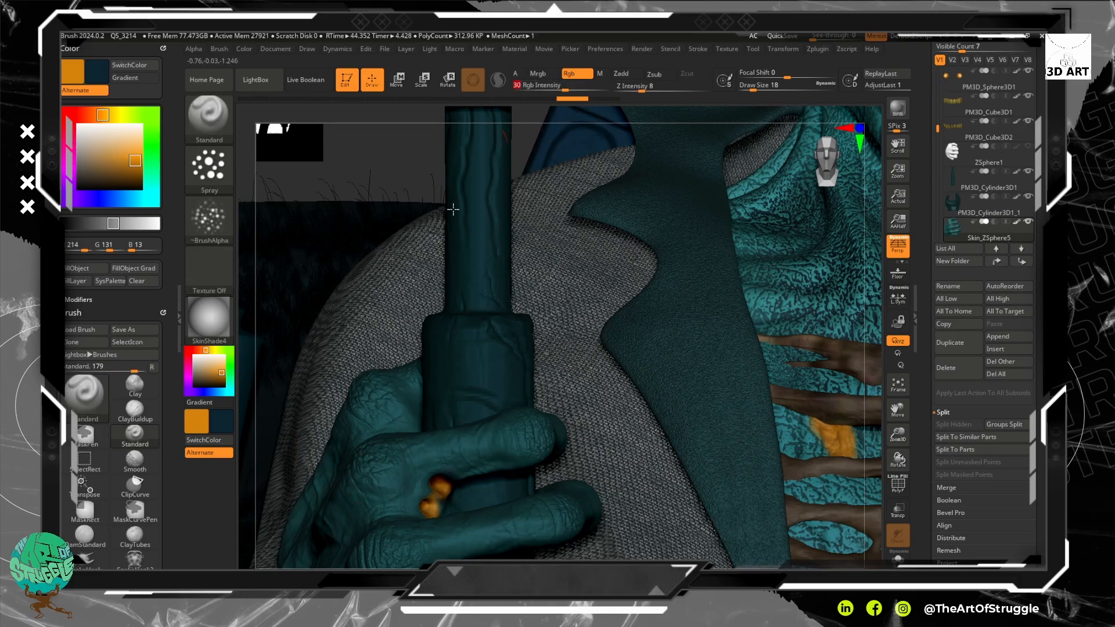
alt+drag(369, 454, 376, 497)
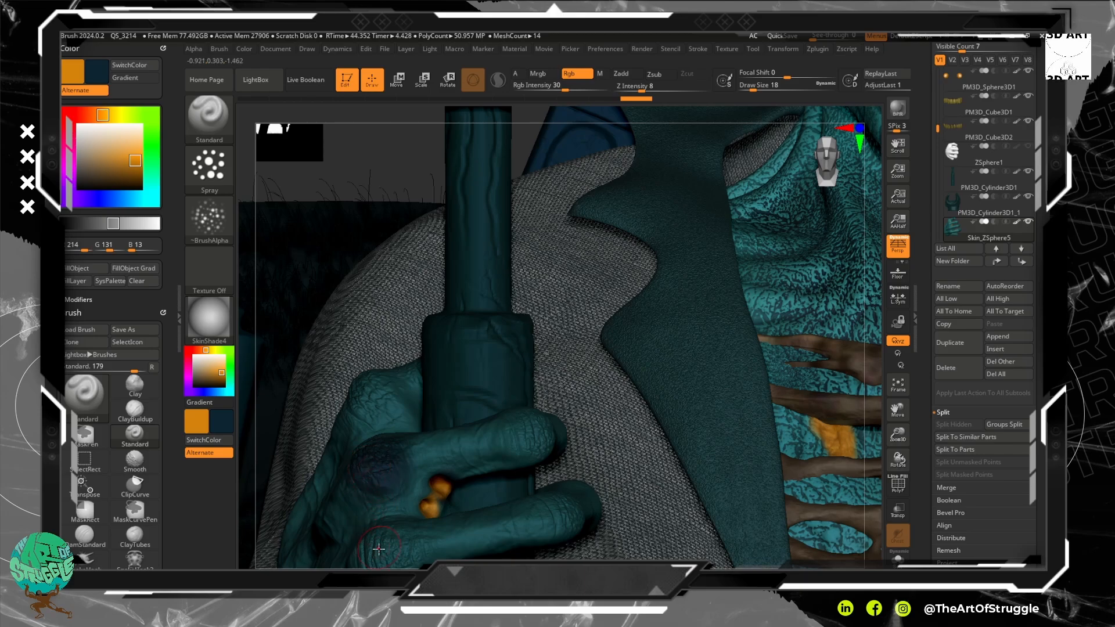
alt+drag(378, 550, 372, 561)
Set the draw size to 9 and shade the first two fingers dark blue from the knuckles to the tips.
right_drag(375, 564, 398, 476)
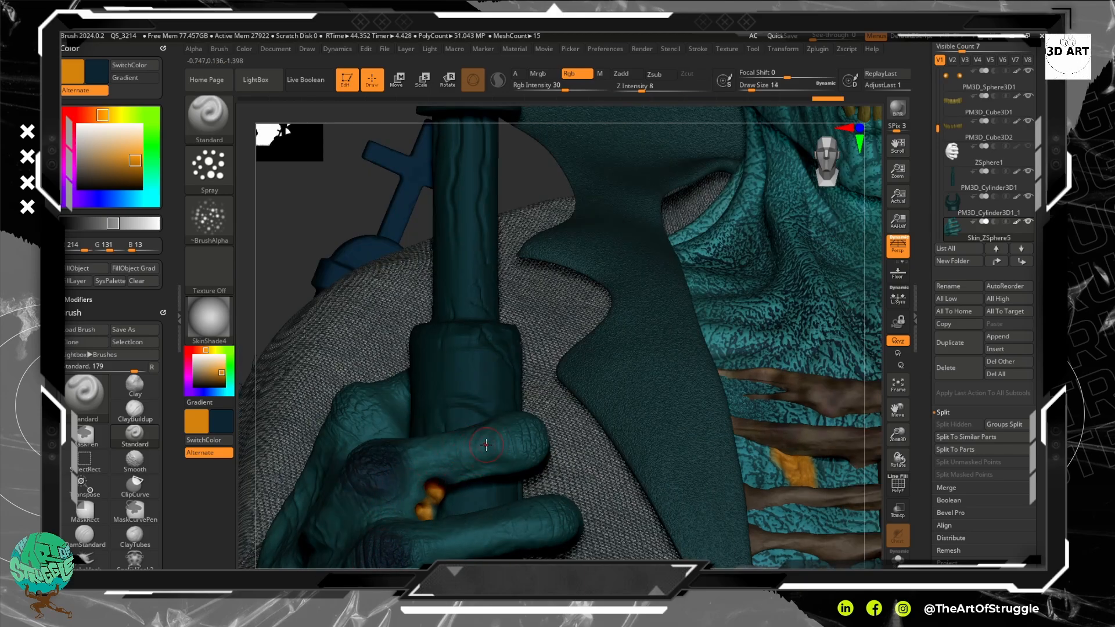
key([)
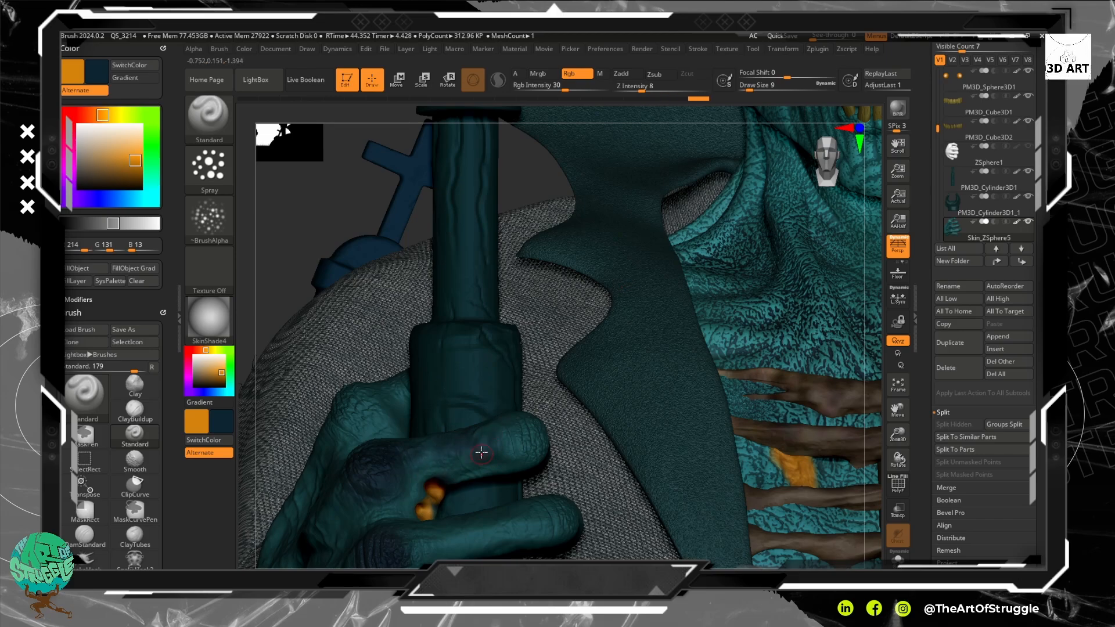
mouse_move(496, 438)
mouse_down()
mouse_move(528, 419)
mouse_move(510, 439)
mouse_move(532, 445)
mouse_up()
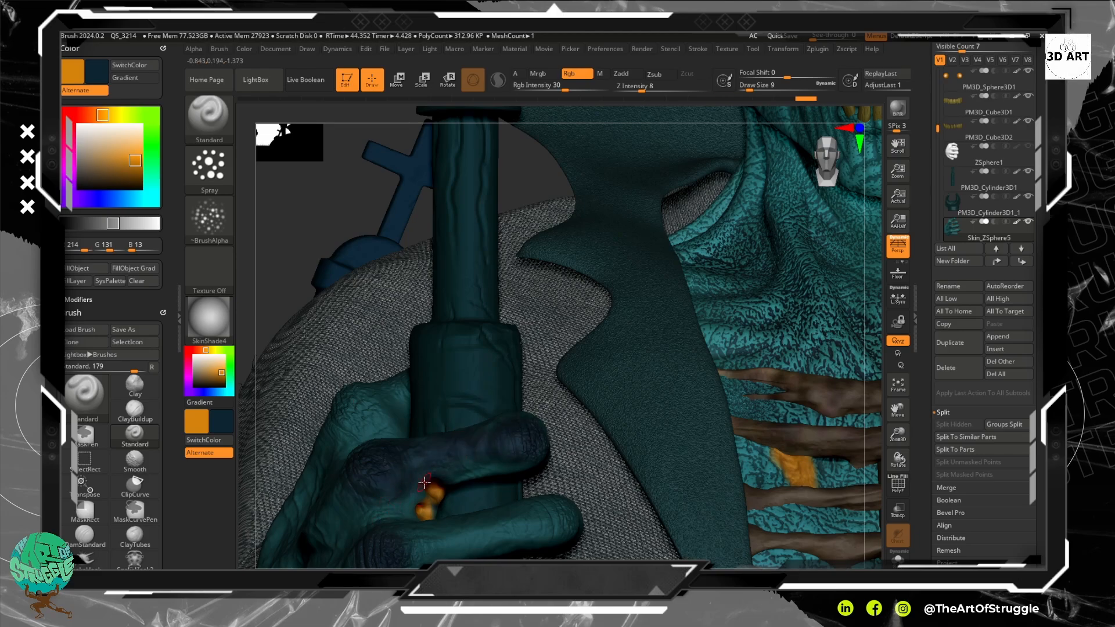
drag(406, 500, 416, 498)
click(487, 478)
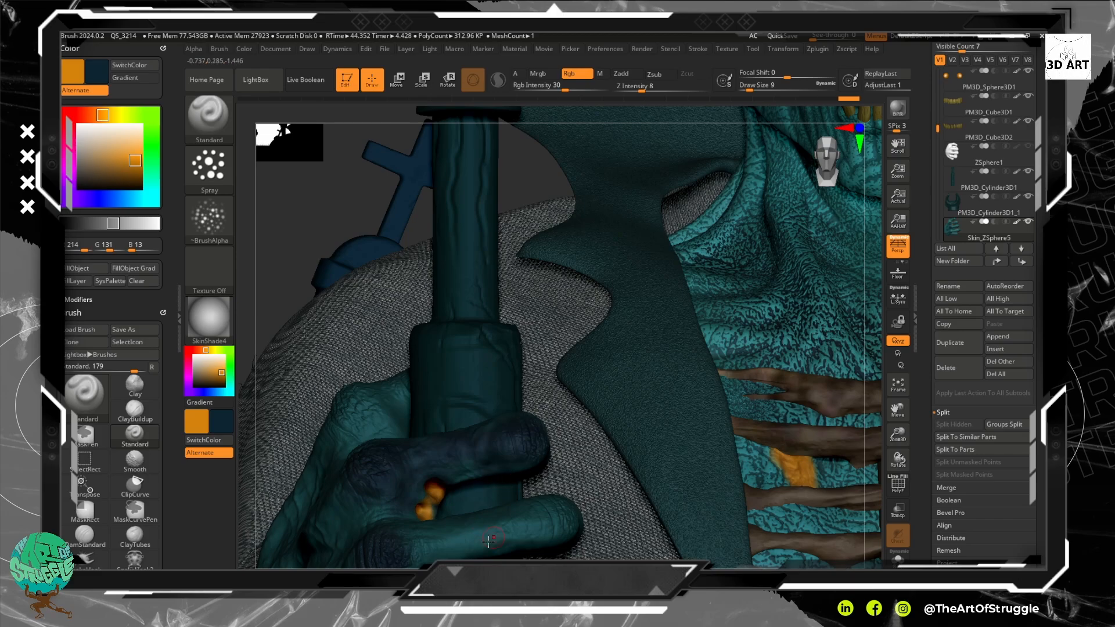
key(ctrl+z)
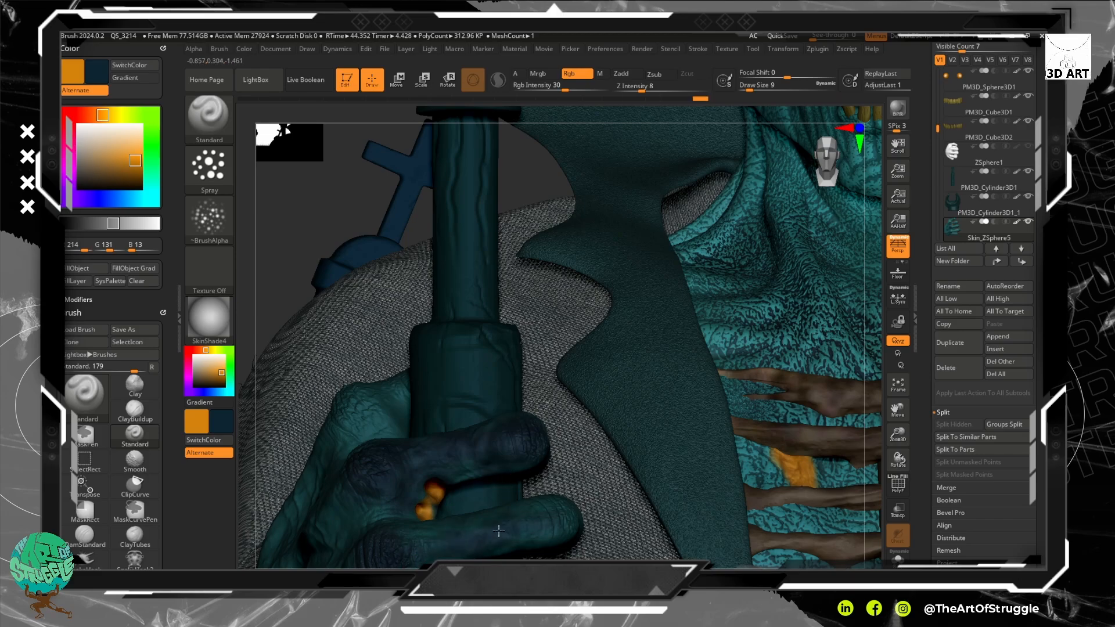
alt+drag(543, 523, 554, 525)
Shade the side and back of the wrench hand with dark blue strokes along its folds and knuckles.
mouse_move(401, 390)
alt+mouse_down()
mouse_move(351, 401)
mouse_move(367, 413)
mouse_move(343, 422)
alt+mouse_up()
drag(271, 272, 325, 284)
mouse_move(630, 393)
mouse_down()
mouse_move(651, 330)
mouse_move(595, 371)
mouse_up()
mouse_move(306, 388)
alt+mouse_down()
mouse_move(331, 331)
mouse_move(272, 464)
alt+mouse_up()
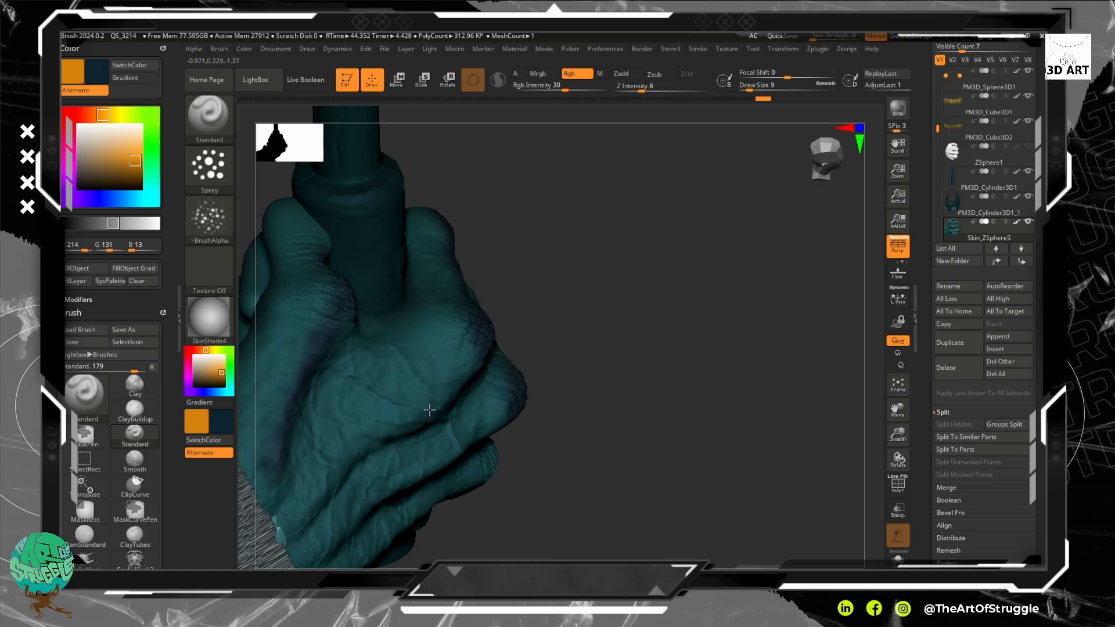
mouse_move(429, 410)
alt+mouse_down()
mouse_move(289, 516)
mouse_move(372, 457)
alt+mouse_up()
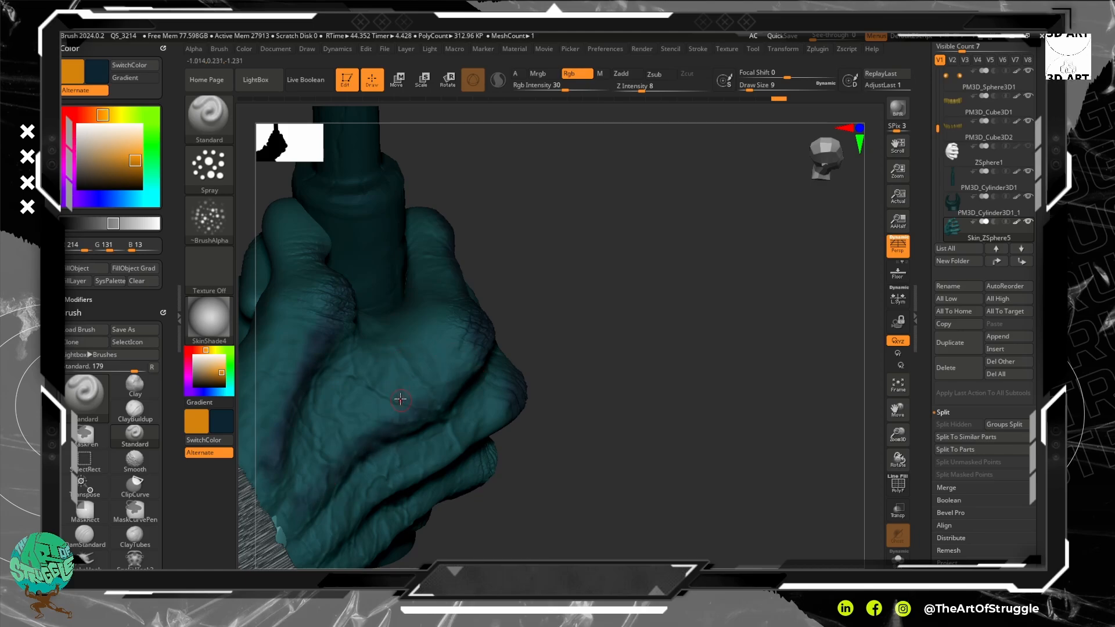
mouse_move(417, 393)
alt+mouse_down()
mouse_move(445, 366)
mouse_move(427, 398)
mouse_move(398, 395)
mouse_move(420, 339)
mouse_move(290, 531)
alt+mouse_up()
mouse_move(365, 385)
alt+mouse_down()
mouse_move(406, 348)
mouse_move(436, 293)
mouse_move(402, 249)
mouse_move(412, 273)
mouse_move(412, 255)
alt+mouse_up()
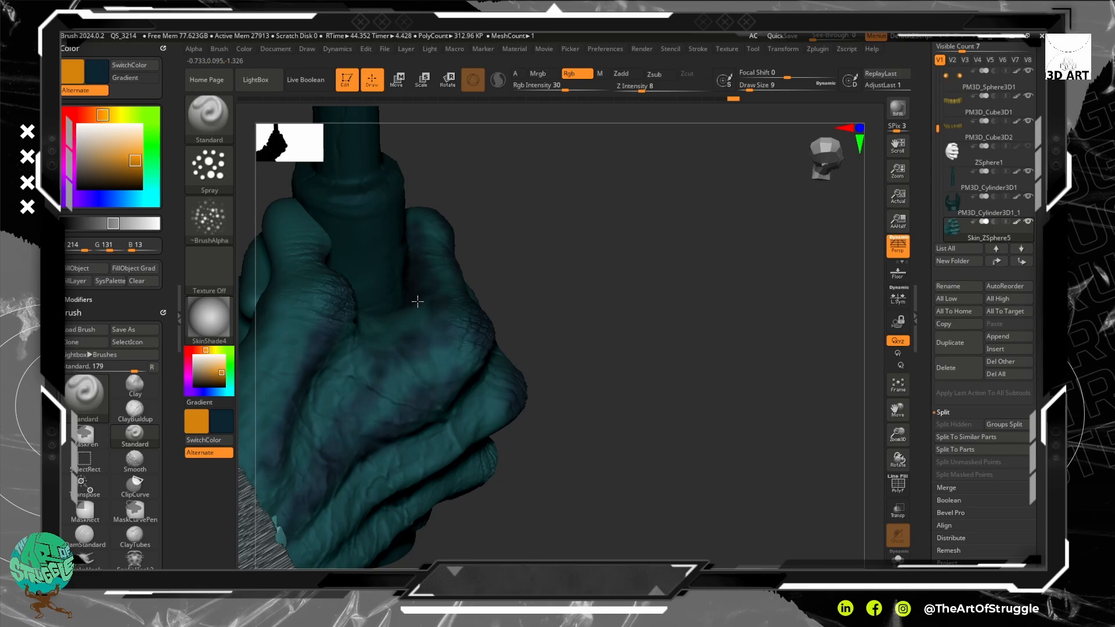
Paint dark blue shading on the outer fingers of the wrench hand, along their segments and creases.
drag(523, 290, 638, 217)
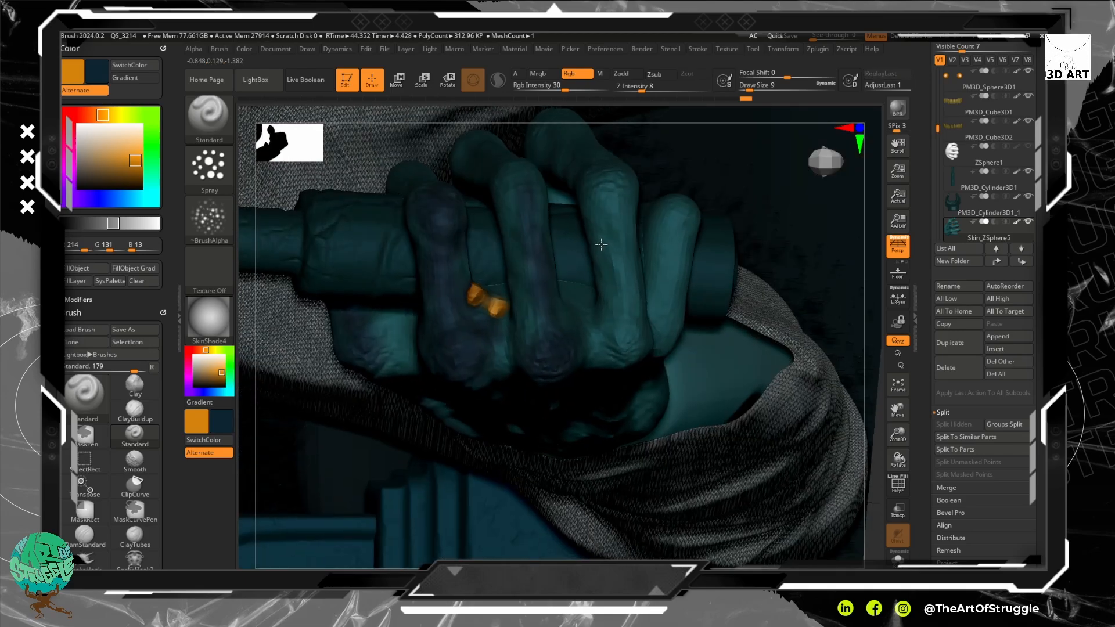
drag(601, 244, 495, 249)
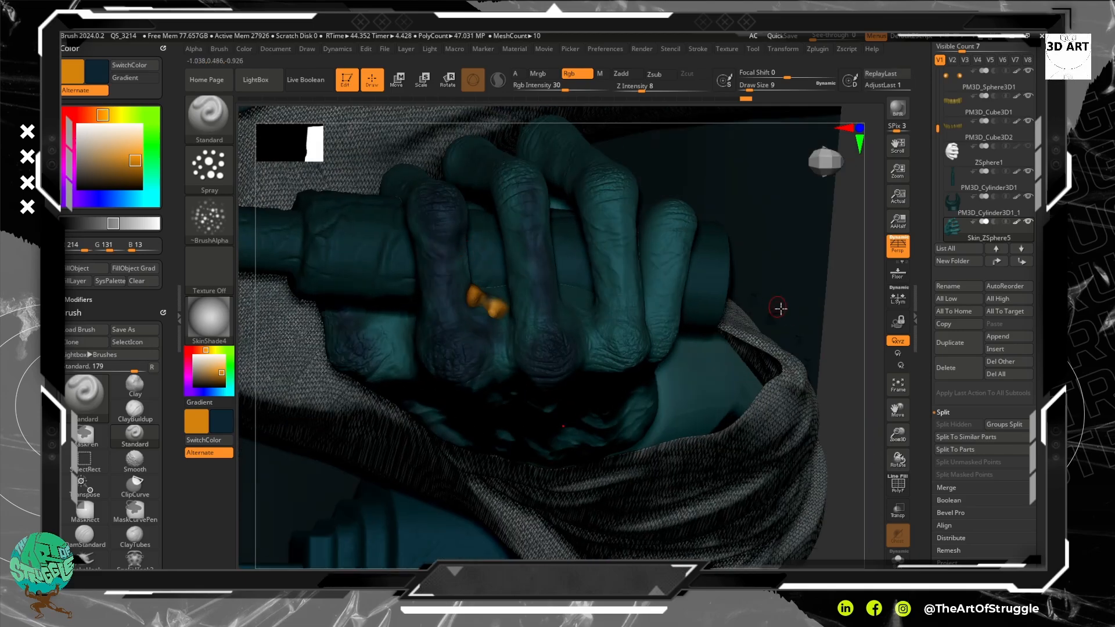
drag(874, 319, 554, 312)
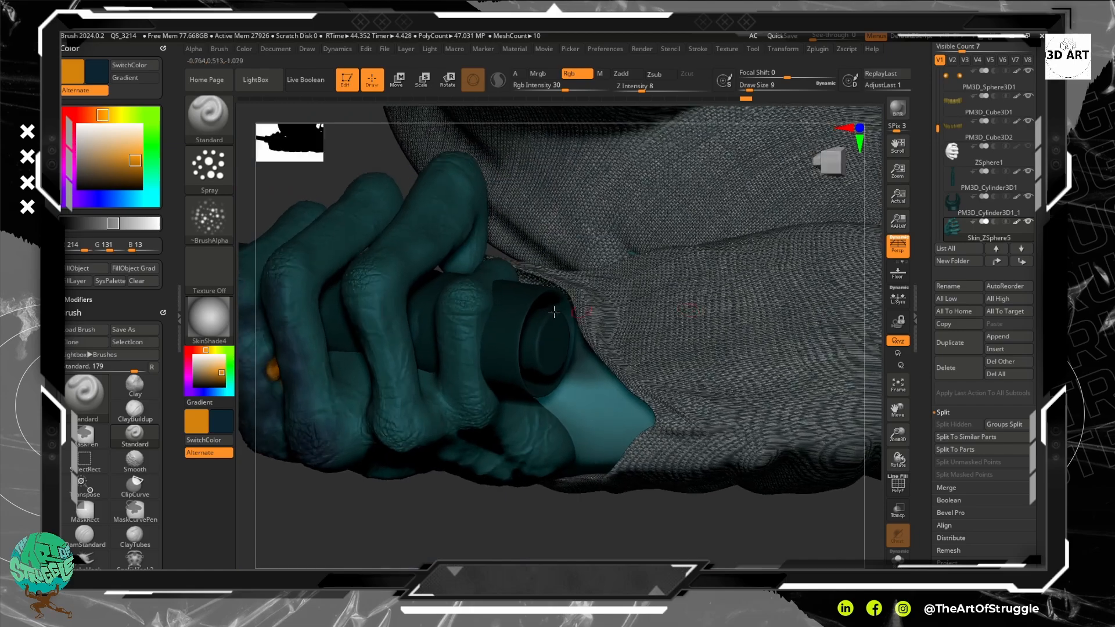
click(477, 354)
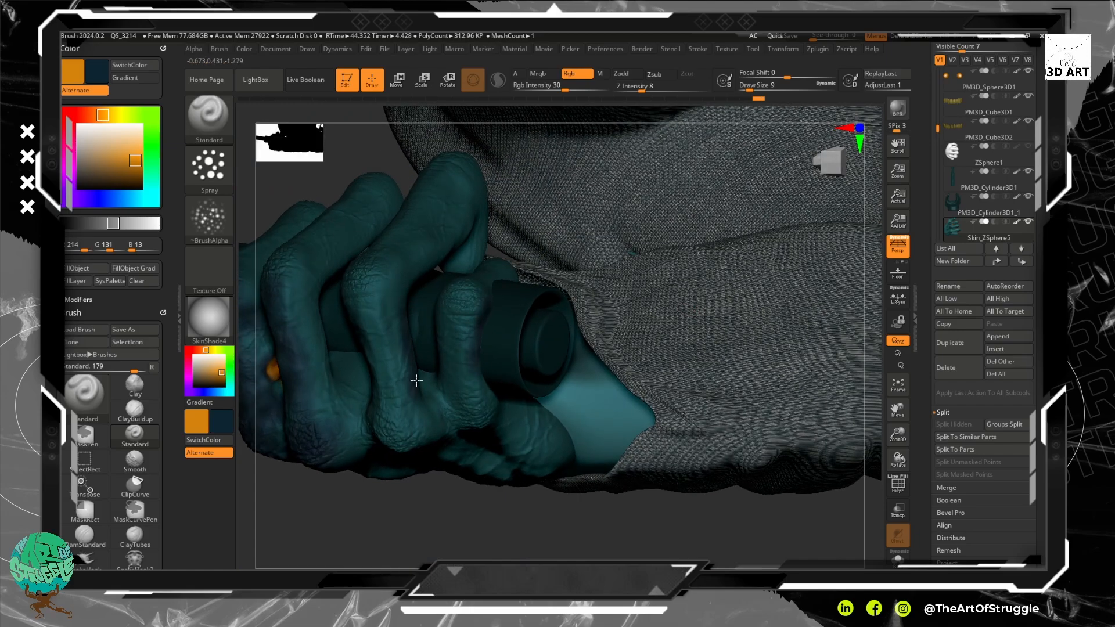
drag(441, 251, 401, 339)
mouse_move(371, 392)
mouse_down()
mouse_move(350, 426)
mouse_move(329, 367)
mouse_up()
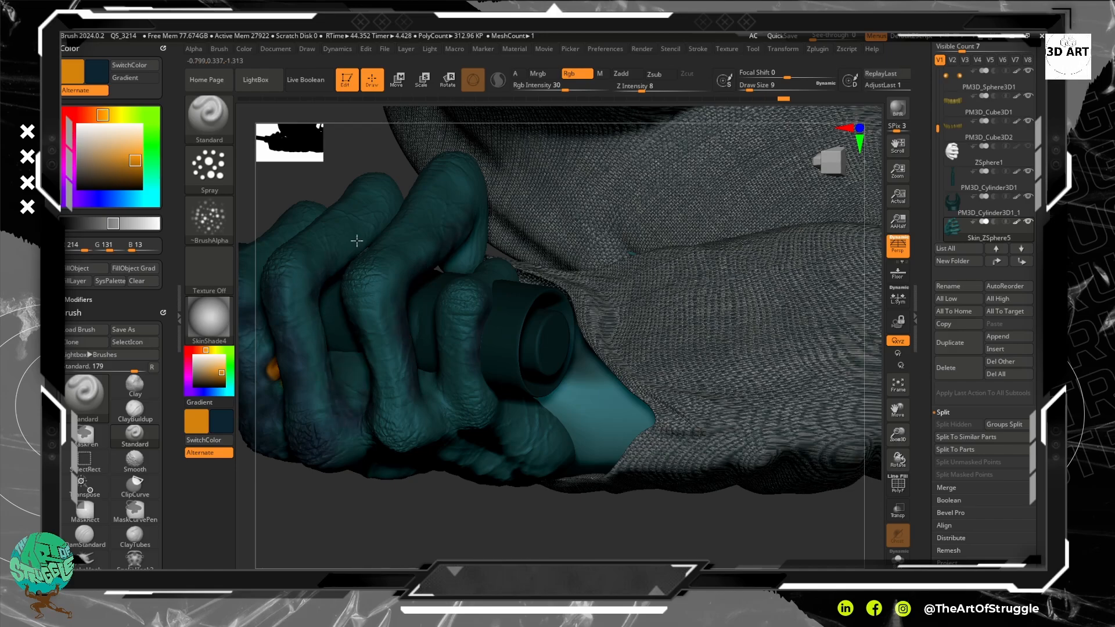
drag(343, 260, 414, 224)
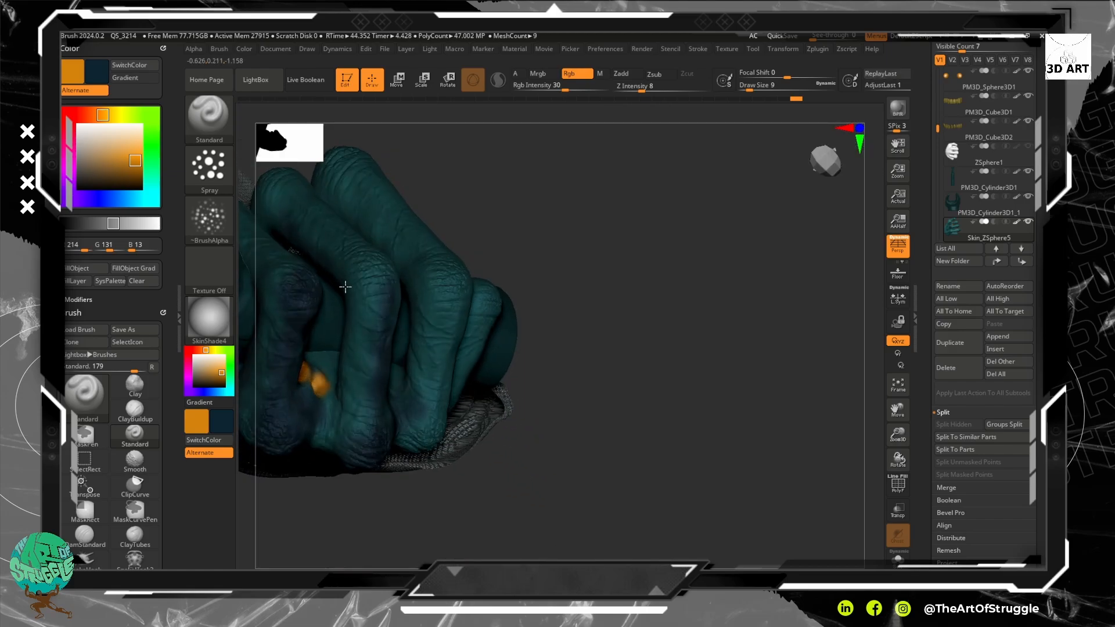
Deepen the dark blue shading on the sides and knuckles of the fingers gripping the wrench handle.
drag(351, 331, 336, 427)
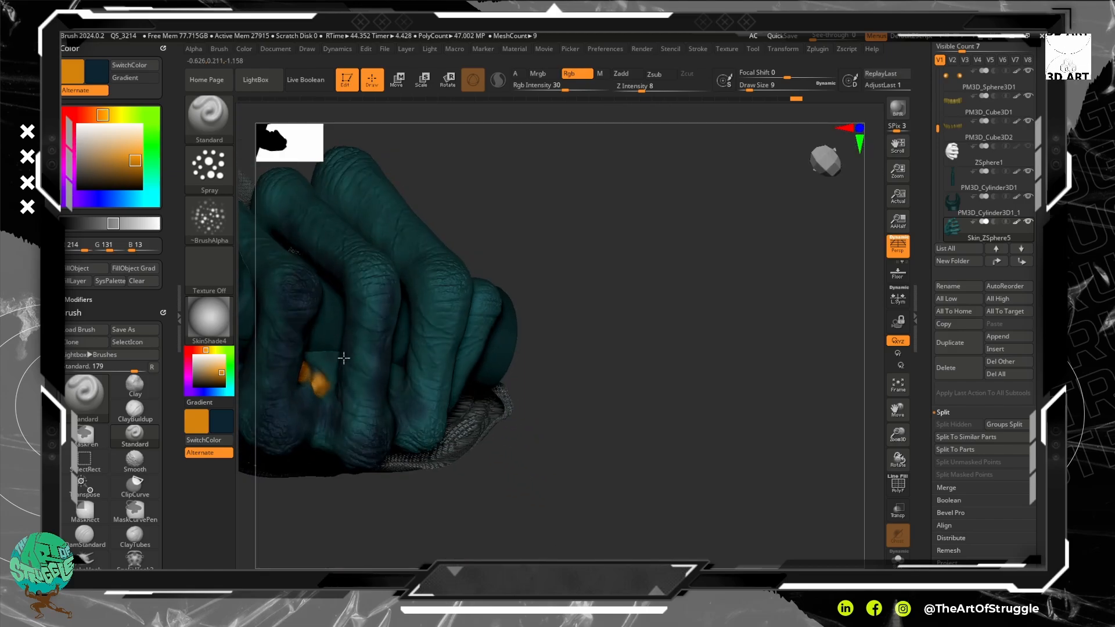
drag(311, 245, 333, 226)
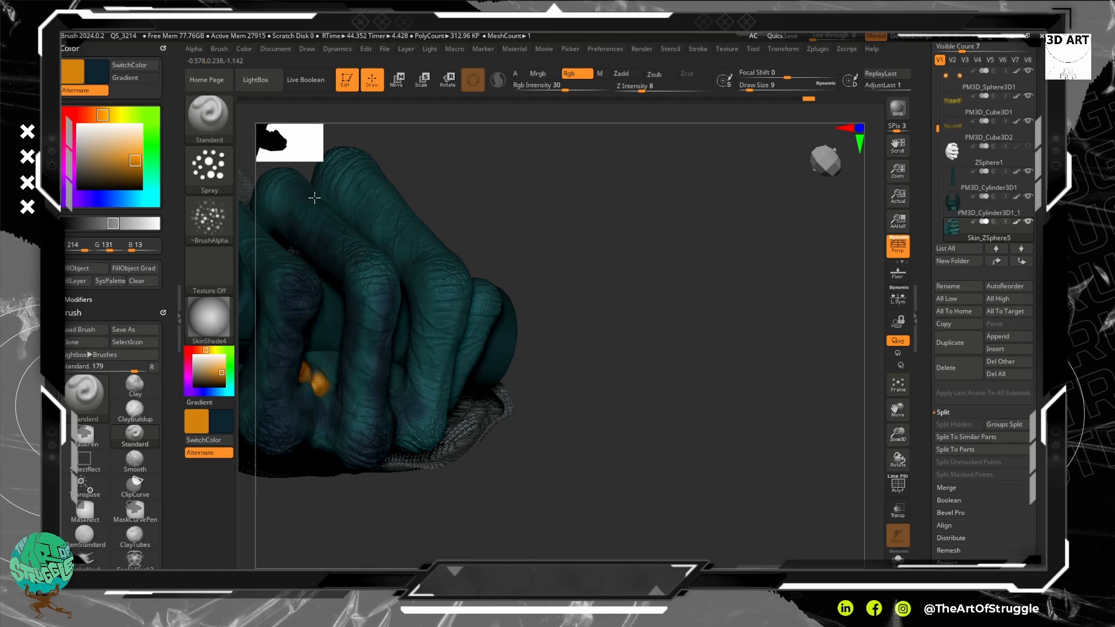
mouse_move(542, 254)
mouse_down()
mouse_move(585, 259)
mouse_move(574, 209)
mouse_move(522, 203)
mouse_move(554, 230)
mouse_move(536, 227)
mouse_up()
mouse_move(434, 287)
alt+mouse_down()
mouse_move(410, 305)
mouse_move(430, 308)
alt+mouse_up()
mouse_move(424, 386)
alt+mouse_down()
mouse_move(423, 416)
mouse_move(434, 324)
alt+mouse_up()
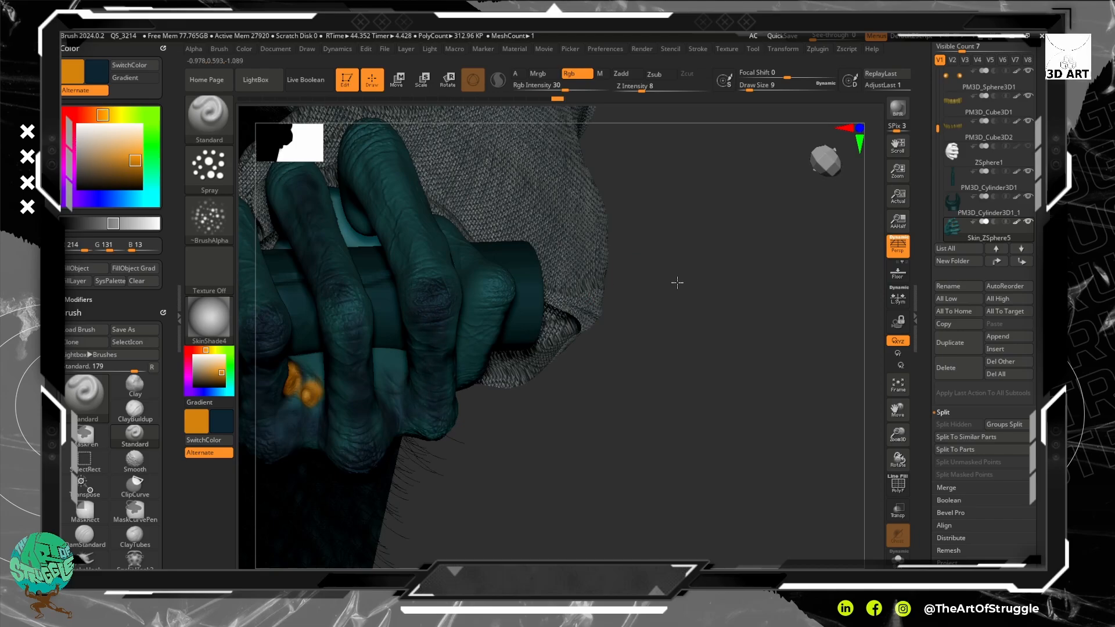
Shade the outer bends and undersides of the wrench-hand fingers dark blue from the handle's end.
drag(677, 282, 679, 340)
mouse_move(416, 211)
alt+mouse_down()
mouse_move(468, 376)
mouse_move(418, 218)
mouse_move(423, 200)
alt+mouse_up()
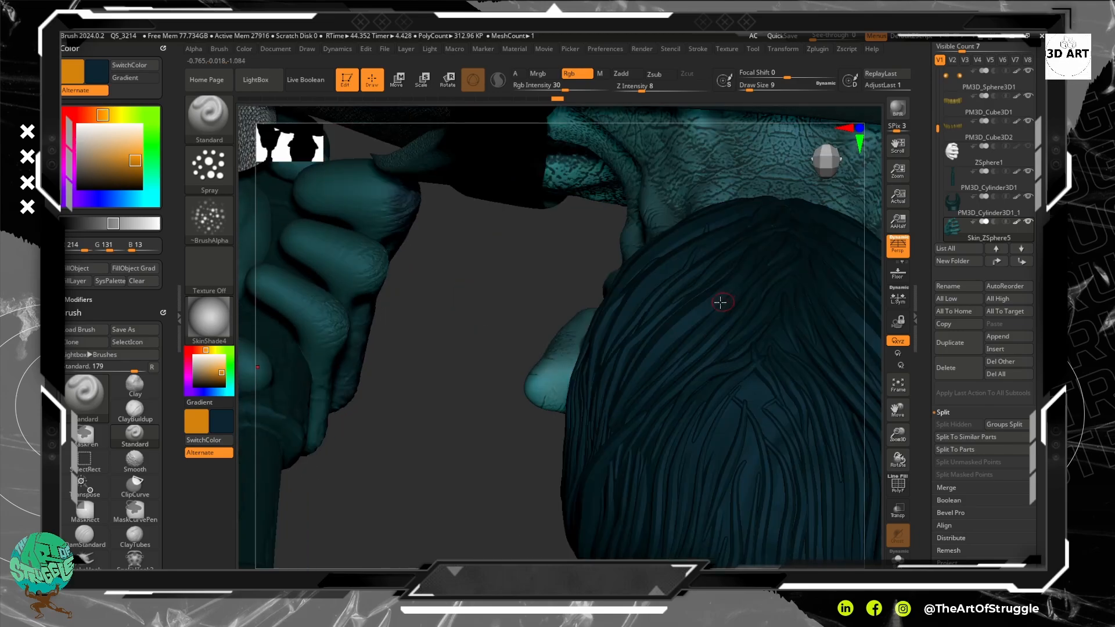
mouse_move(393, 258)
alt+mouse_down()
mouse_move(365, 261)
mouse_move(362, 248)
mouse_move(316, 264)
mouse_move(334, 289)
mouse_move(302, 332)
mouse_move(316, 366)
mouse_move(311, 389)
alt+mouse_up()
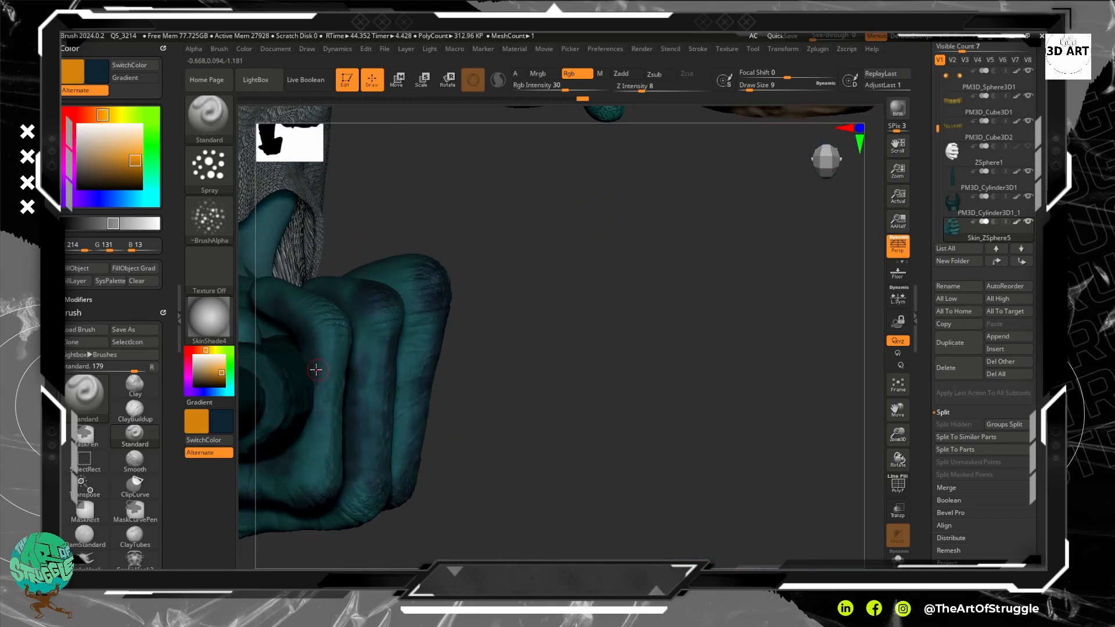
alt+drag(316, 368, 300, 452)
mouse_move(311, 295)
alt+mouse_down()
mouse_move(334, 337)
mouse_move(327, 349)
alt+mouse_up()
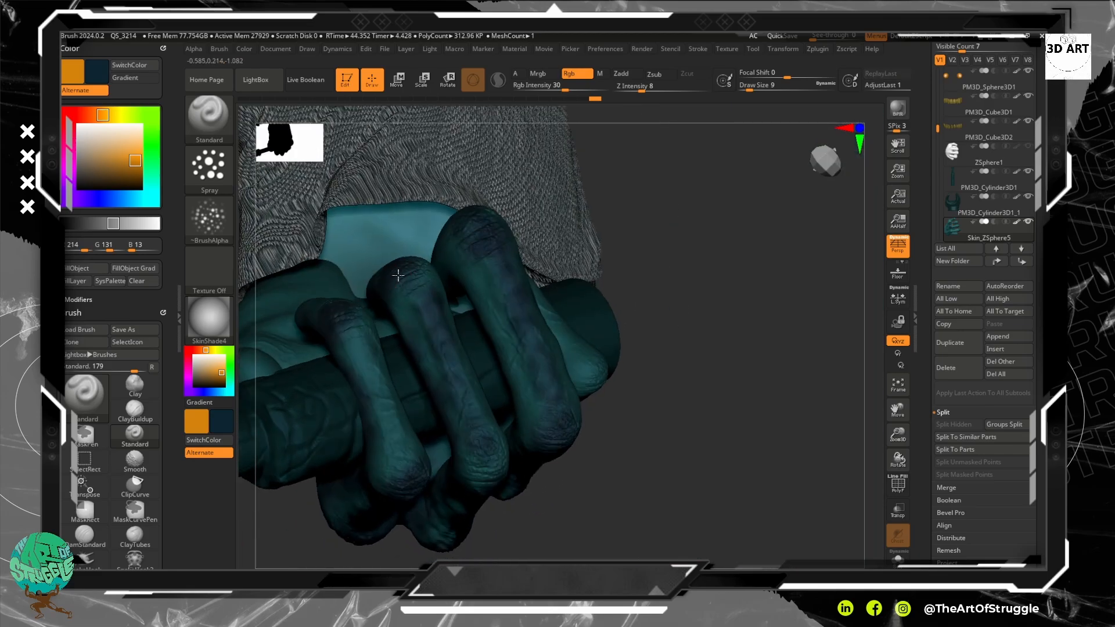
Paint dark blue over the upper joints and along the lengths of the three front fingers.
alt+drag(399, 276, 422, 276)
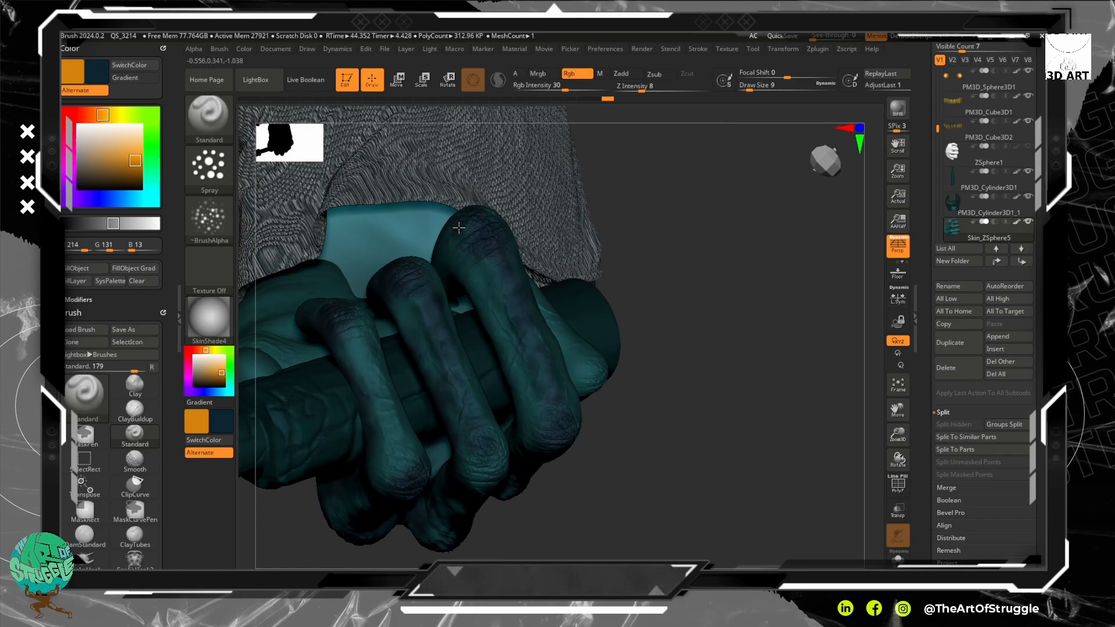
mouse_move(467, 228)
alt+mouse_down()
mouse_move(452, 242)
mouse_move(500, 333)
alt+mouse_up()
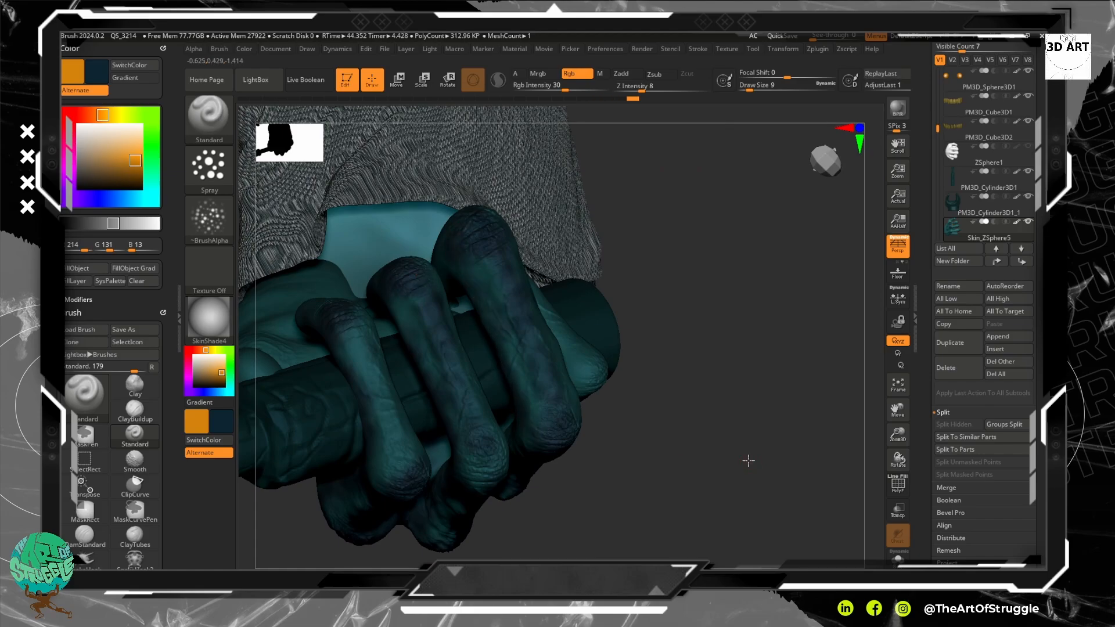
drag(748, 460, 644, 429)
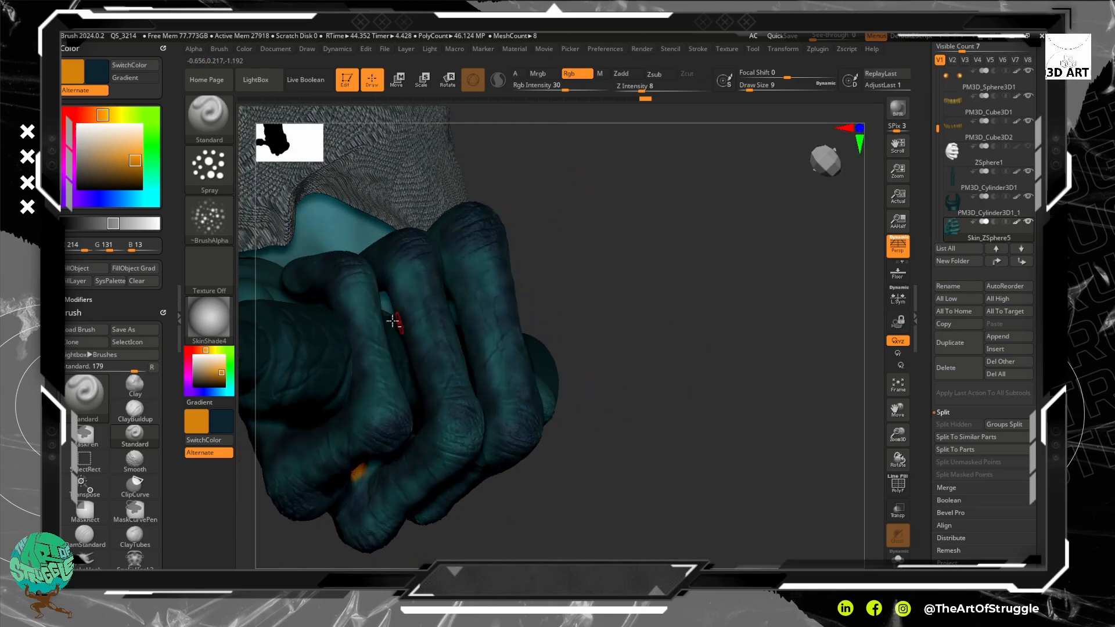
alt+drag(366, 295, 399, 423)
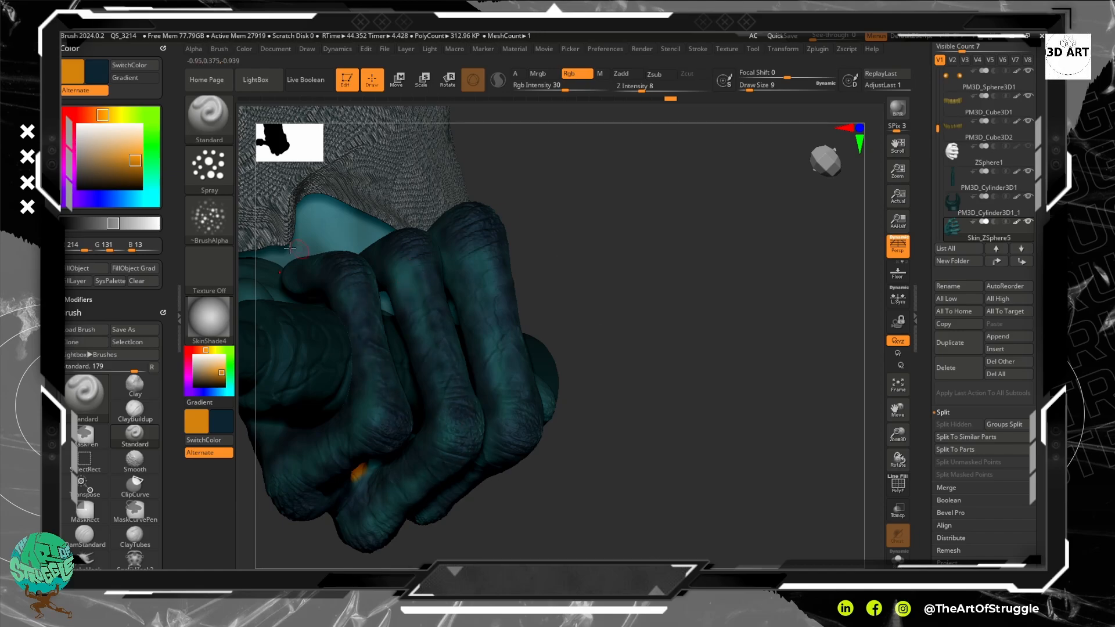
Set the two paint colours to light blue (174, 212, 231) and off-white (247, 244, 239).
click(198, 362)
click(214, 441)
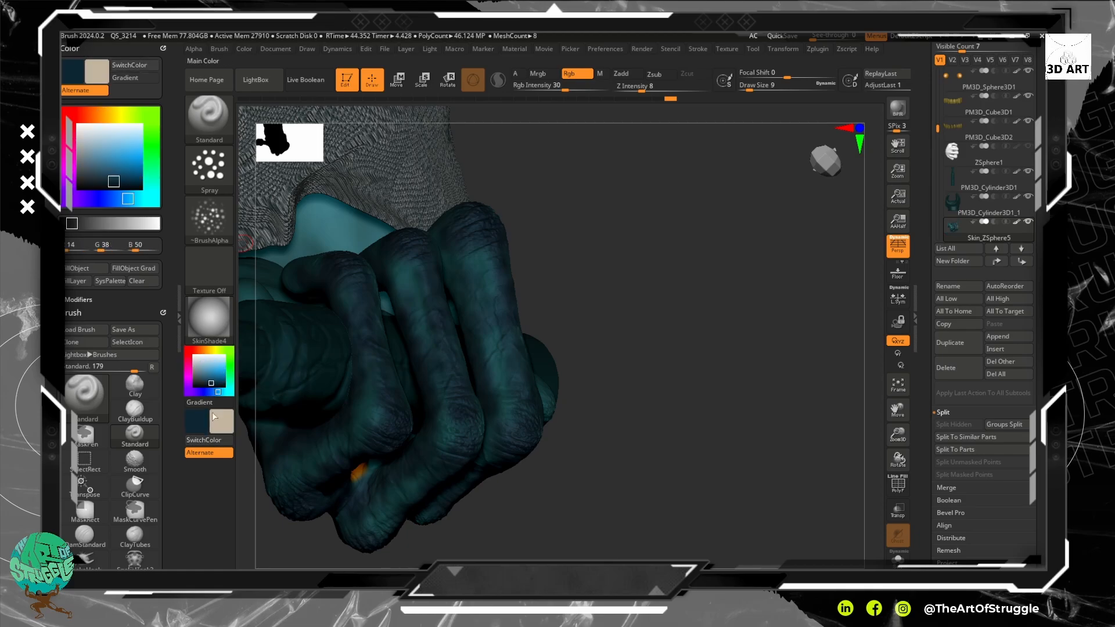
click(211, 361)
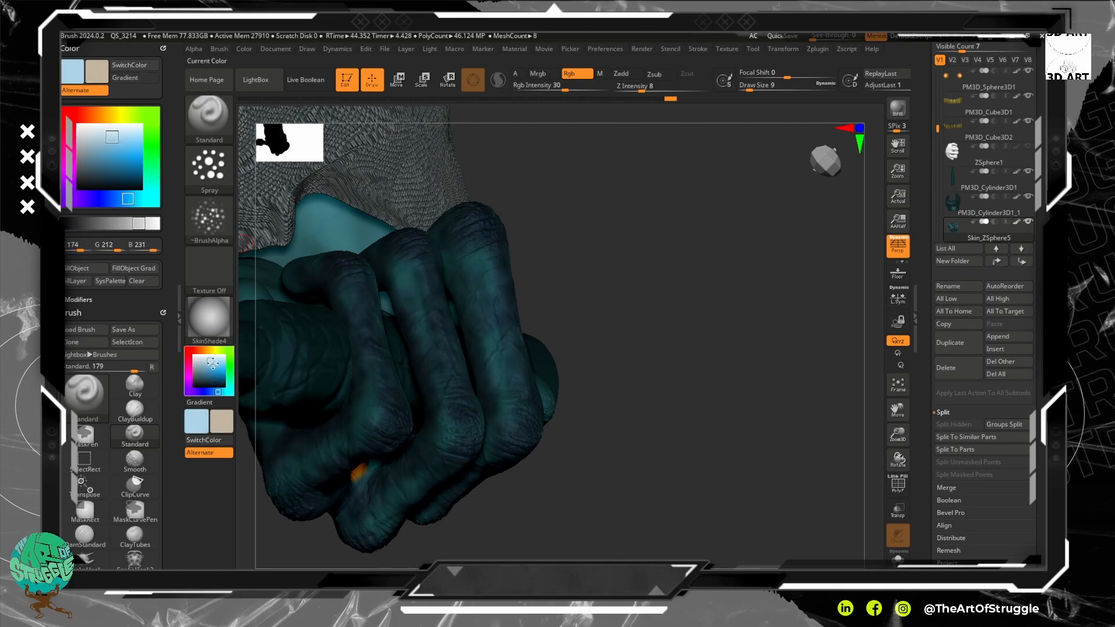
click(218, 423)
click(170, 364)
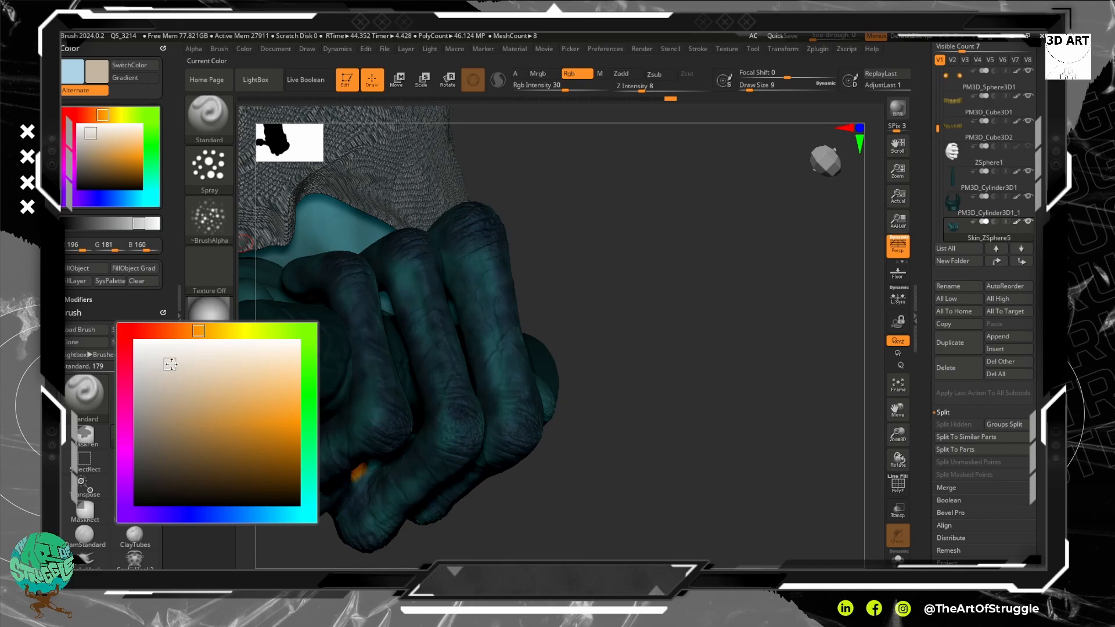
drag(171, 364, 175, 354)
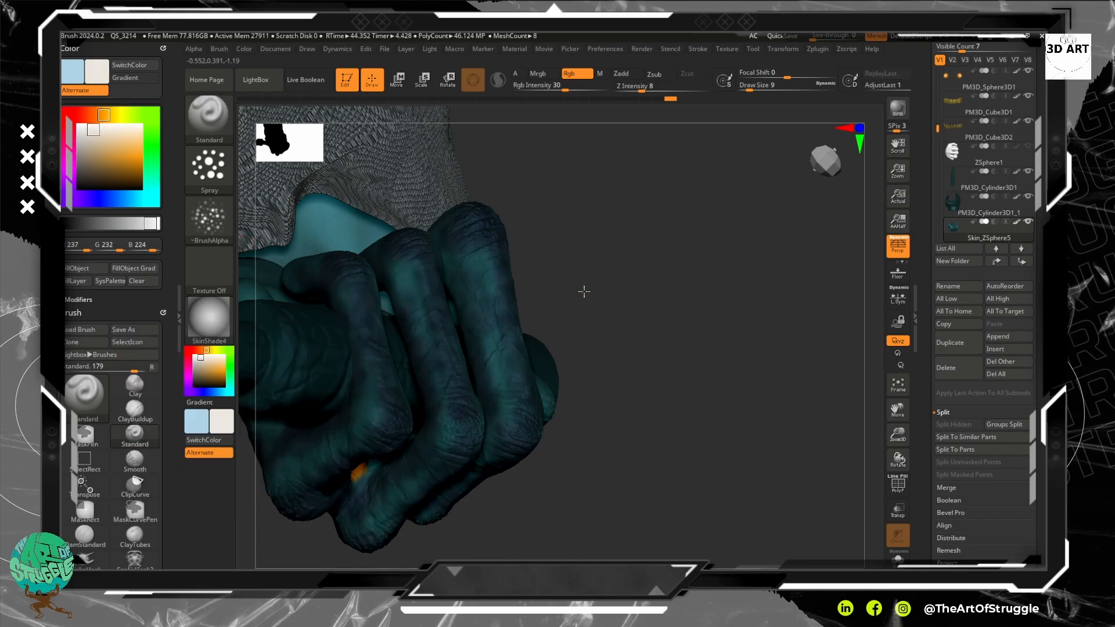
drag(583, 291, 432, 280)
click(203, 356)
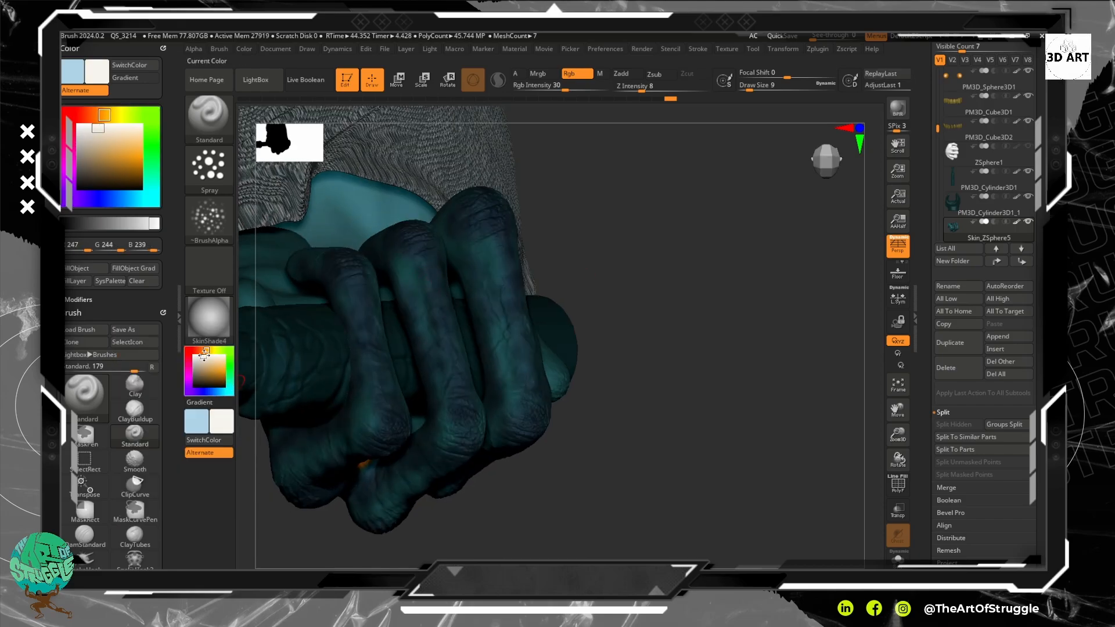
Undo a strong off-white test stroke, set Rgb Intensity to 10 and paint faint finger highlights at draw sizes 8 and 5.
drag(409, 264, 428, 368)
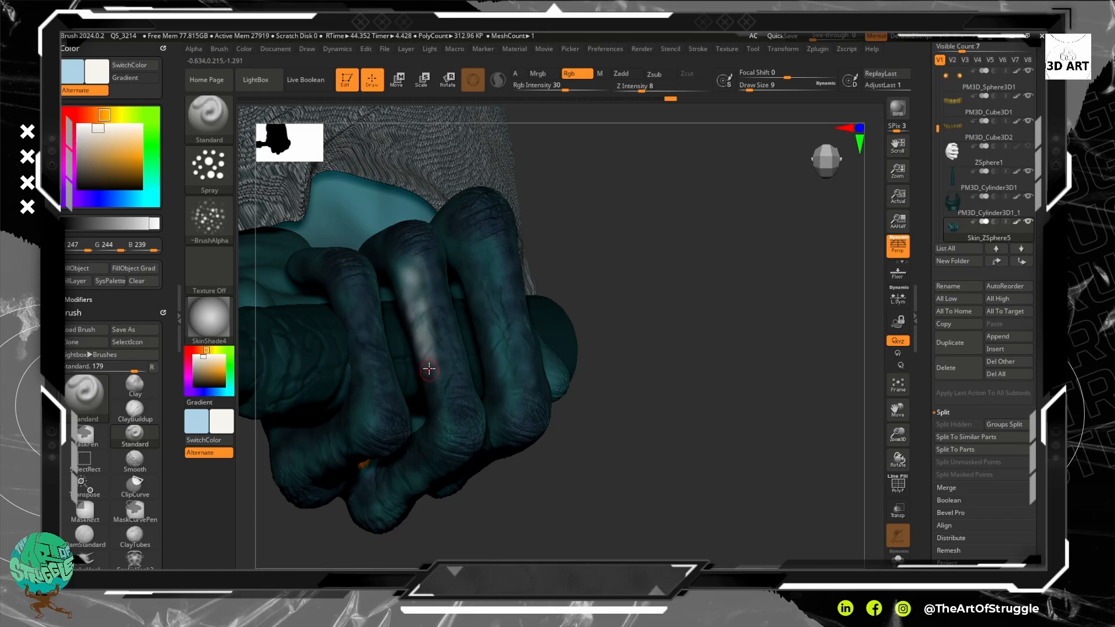
key(ctrl+z)
key(bracketleft)
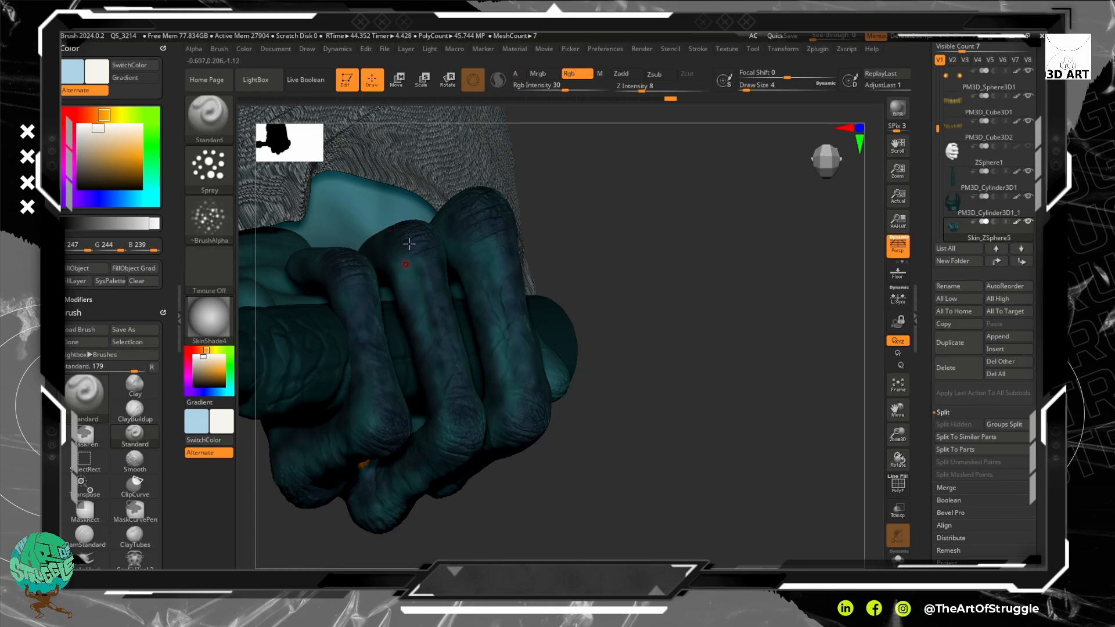
drag(547, 89, 545, 90)
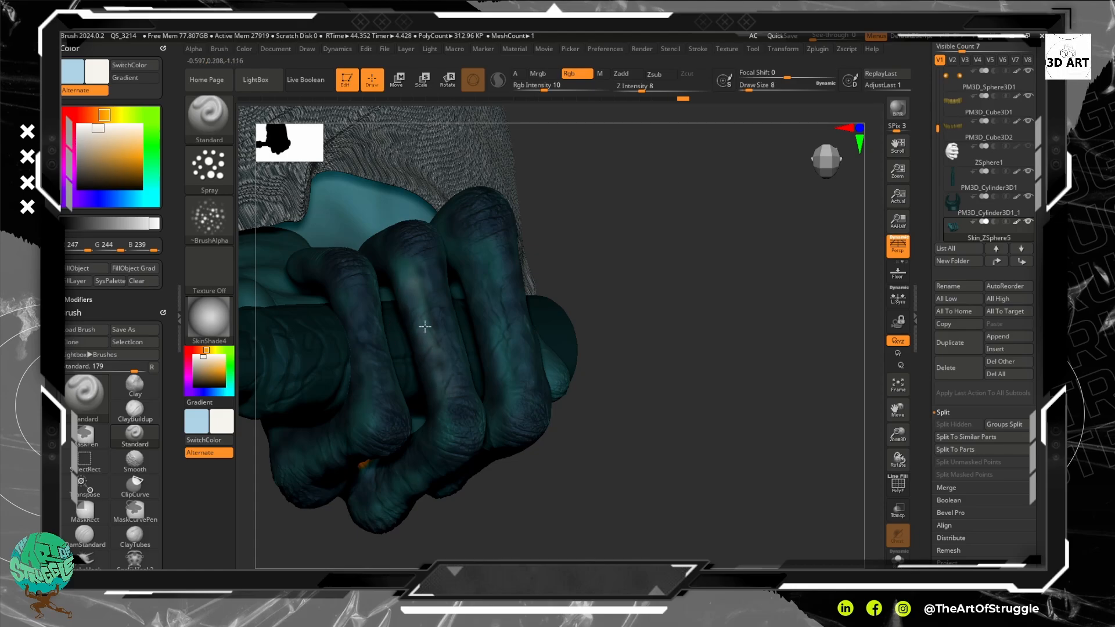
drag(584, 230, 416, 250)
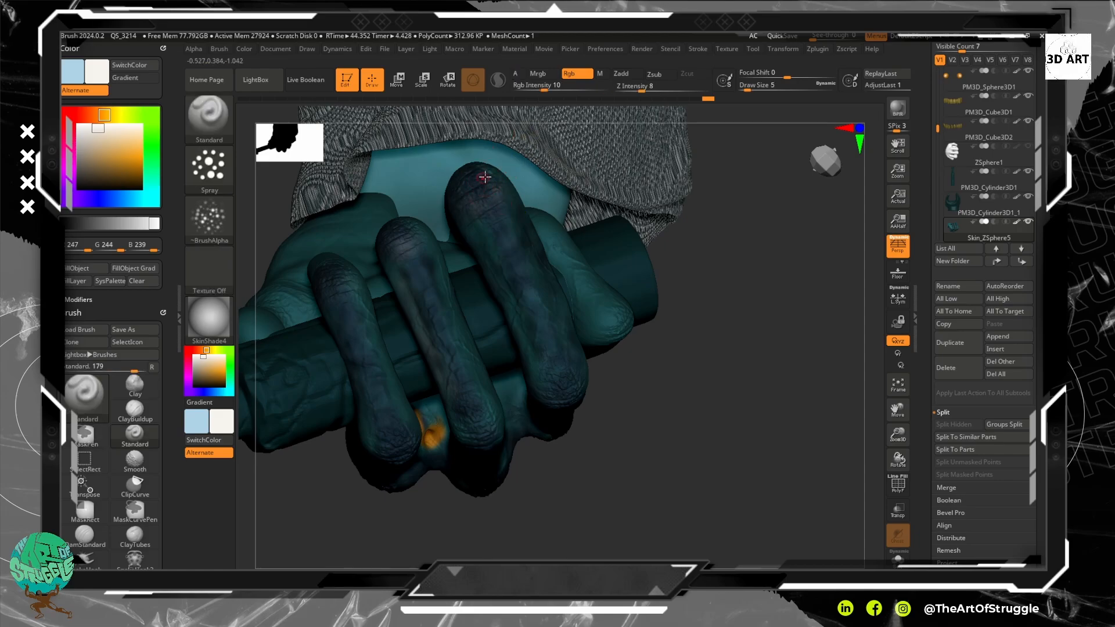
drag(757, 285, 572, 300)
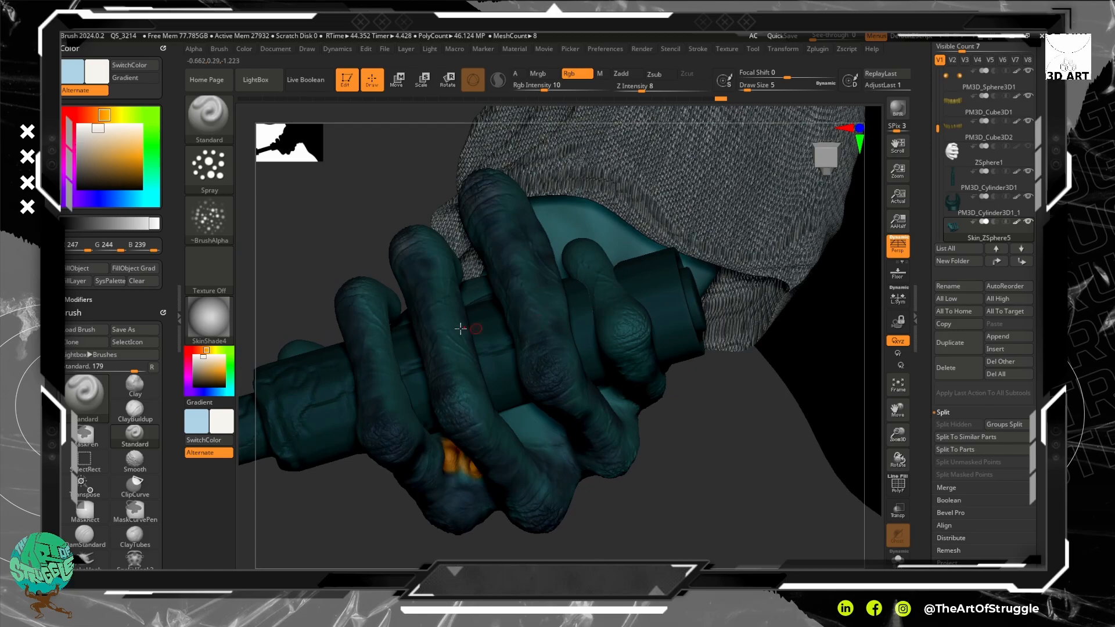
Replace the off-white paint colour with dark blue (15, 37, 50), set the draw size to 9 and touch up the fingers with light blue.
click(215, 392)
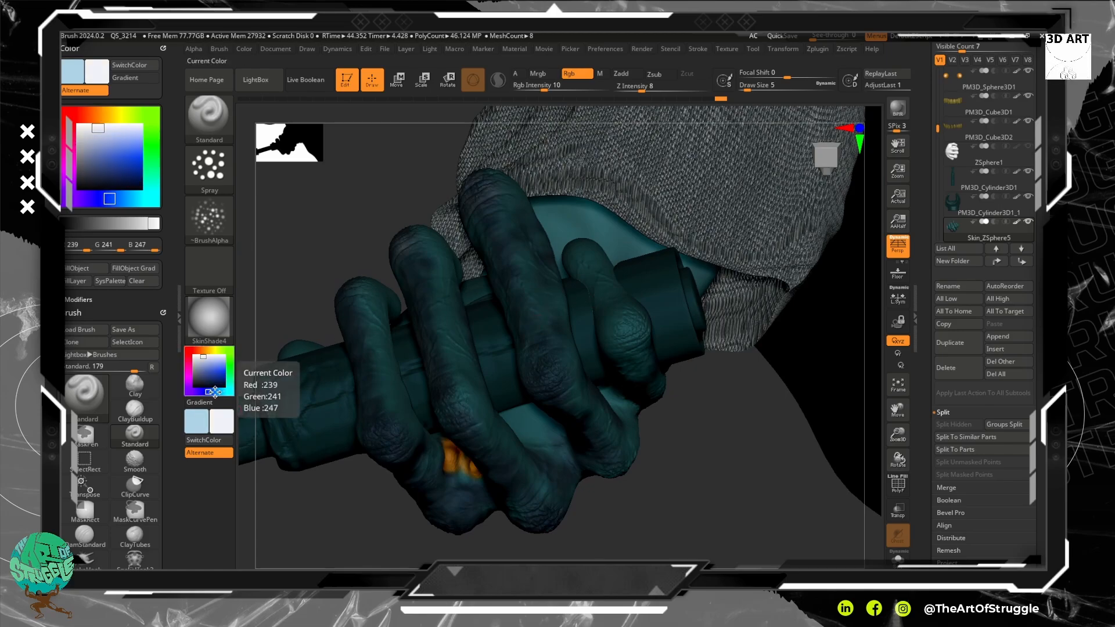
click(213, 382)
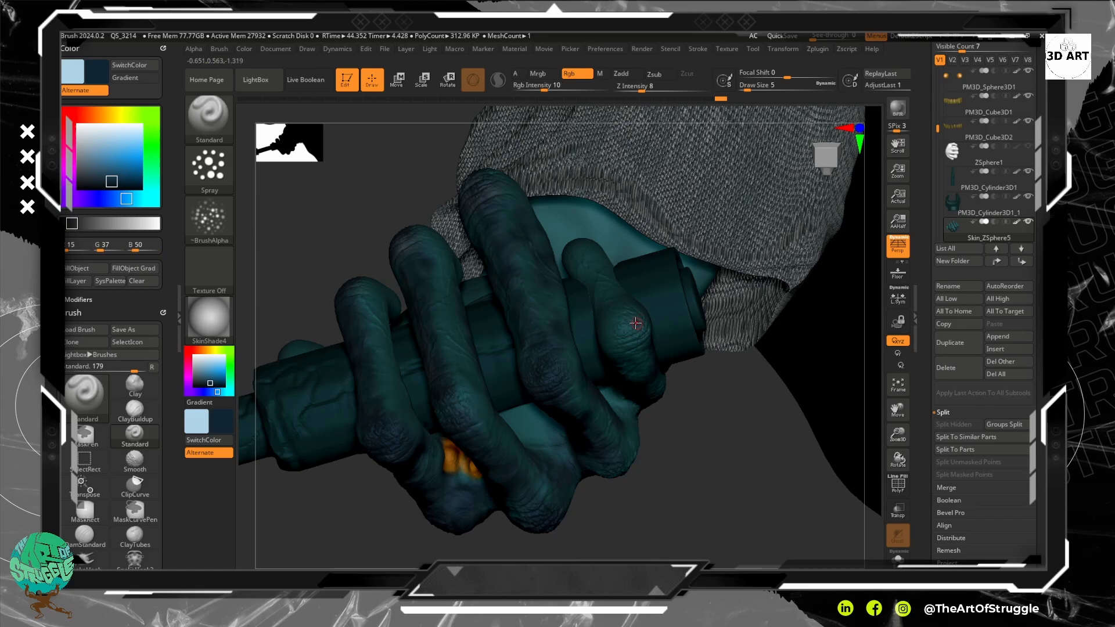
key(v)
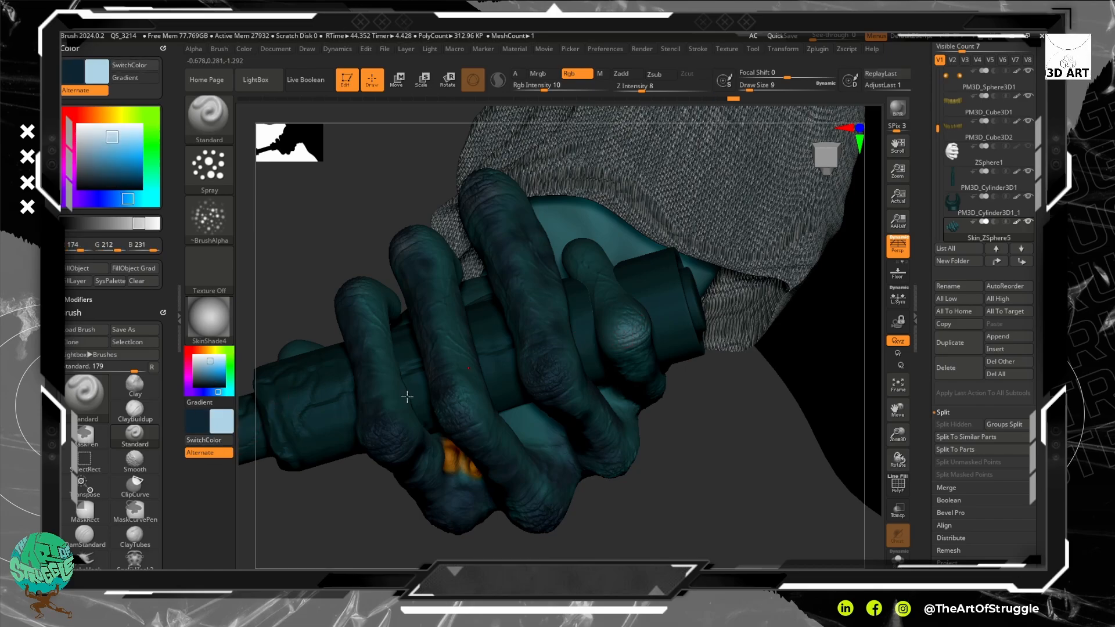
key(v)
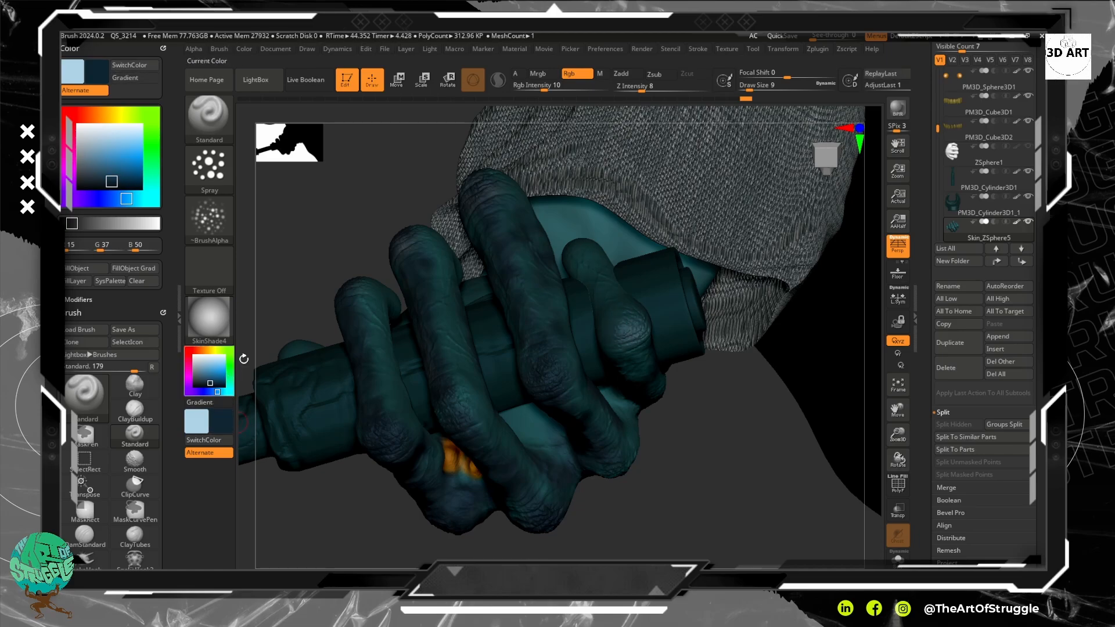
Set Rgb Intensity to 30 and shade the little finger, the knuckles and the back of the wrench hand dark blue.
drag(552, 86, 563, 90)
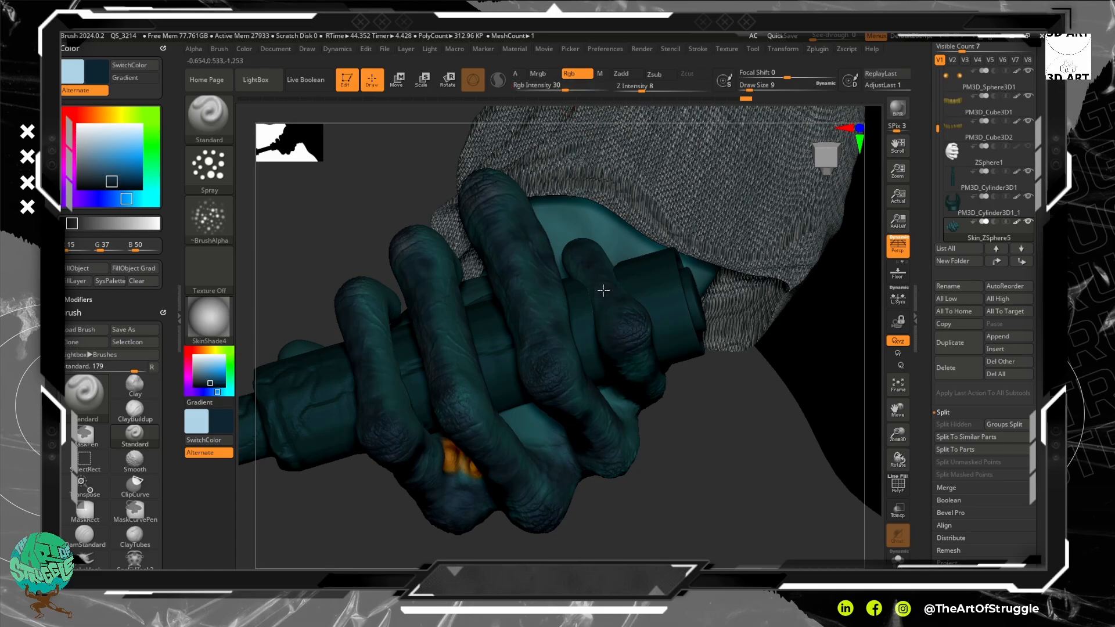
drag(785, 472, 749, 401)
mouse_move(588, 317)
mouse_down()
mouse_move(671, 398)
mouse_move(663, 391)
mouse_up()
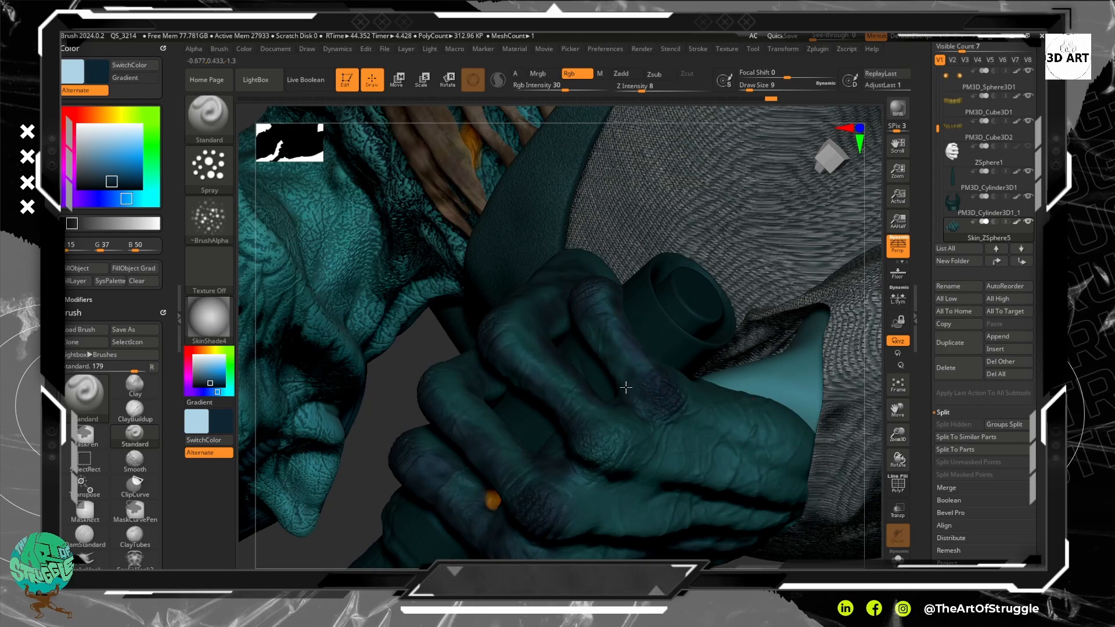
mouse_move(574, 480)
mouse_down()
mouse_move(589, 490)
mouse_move(581, 478)
mouse_up()
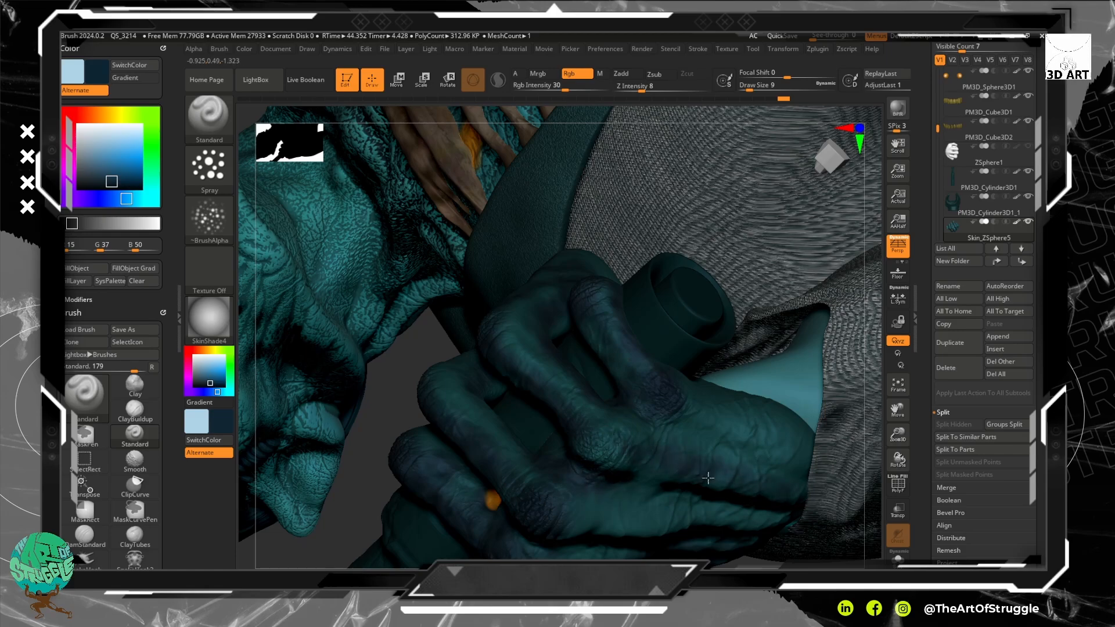
mouse_move(706, 426)
mouse_down()
mouse_move(792, 450)
mouse_move(696, 416)
mouse_move(721, 428)
mouse_move(754, 405)
mouse_move(667, 381)
mouse_move(711, 506)
mouse_up()
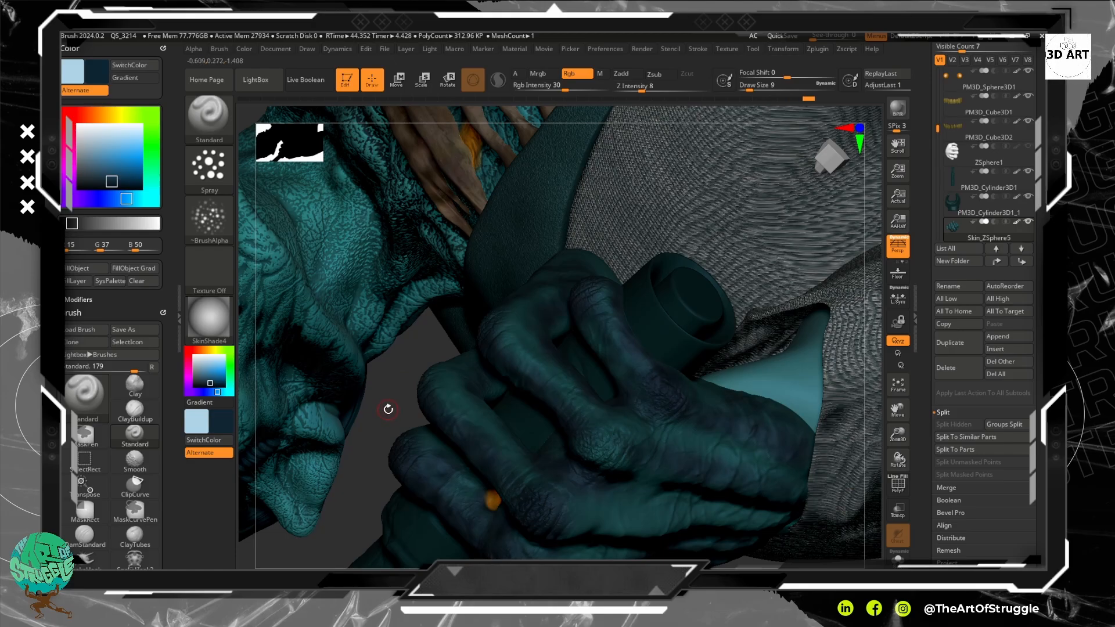
ctrl+right_drag(388, 409, 377, 256)
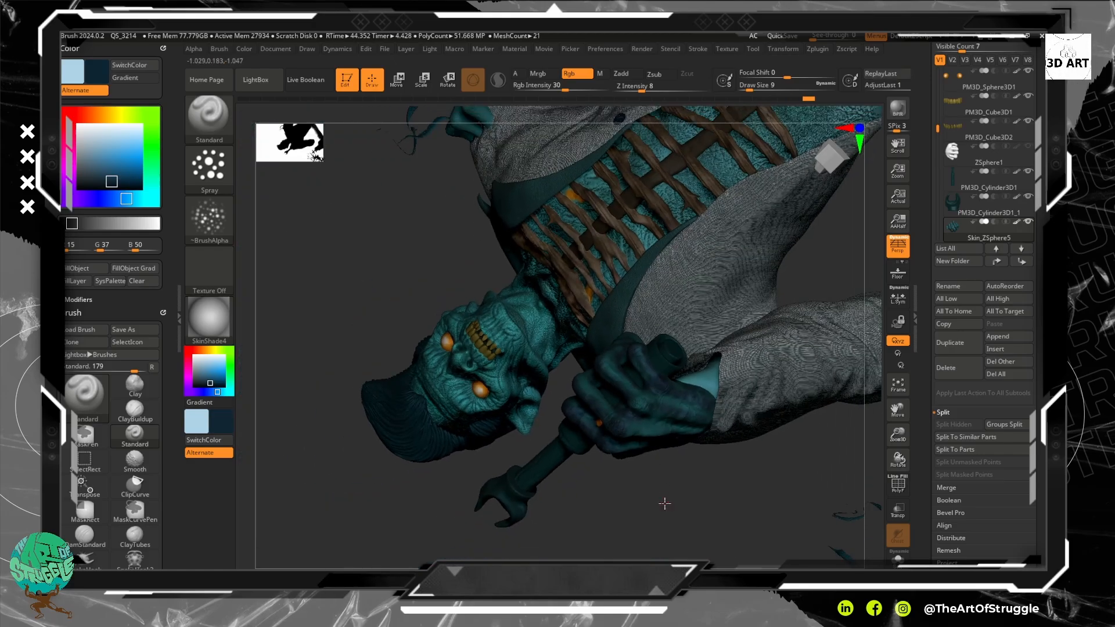
Set the draw size to 22 and shade the back, sides and finger joints of the wrench hand dark blue.
right_drag(664, 504, 603, 413)
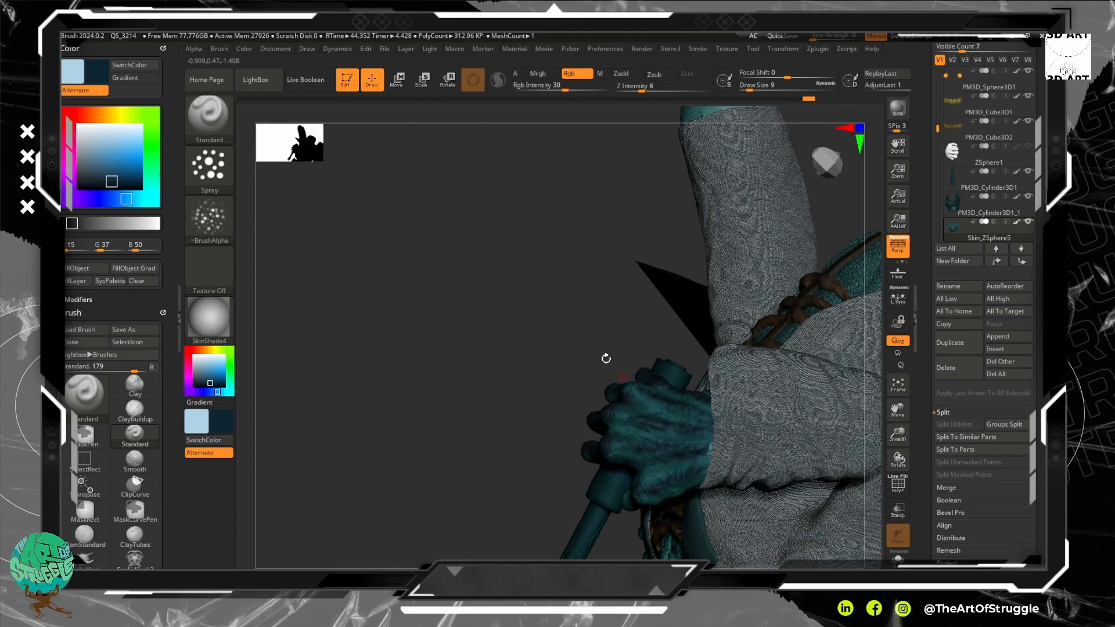
mouse_move(630, 421)
mouse_down()
mouse_move(688, 438)
mouse_move(688, 413)
mouse_up()
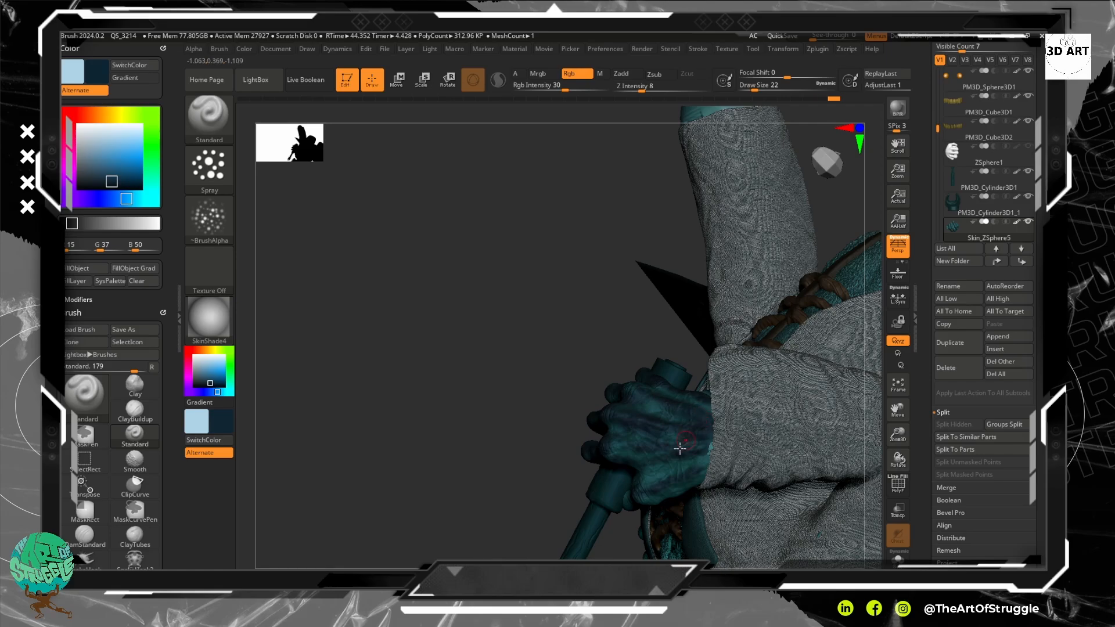
drag(489, 428, 702, 473)
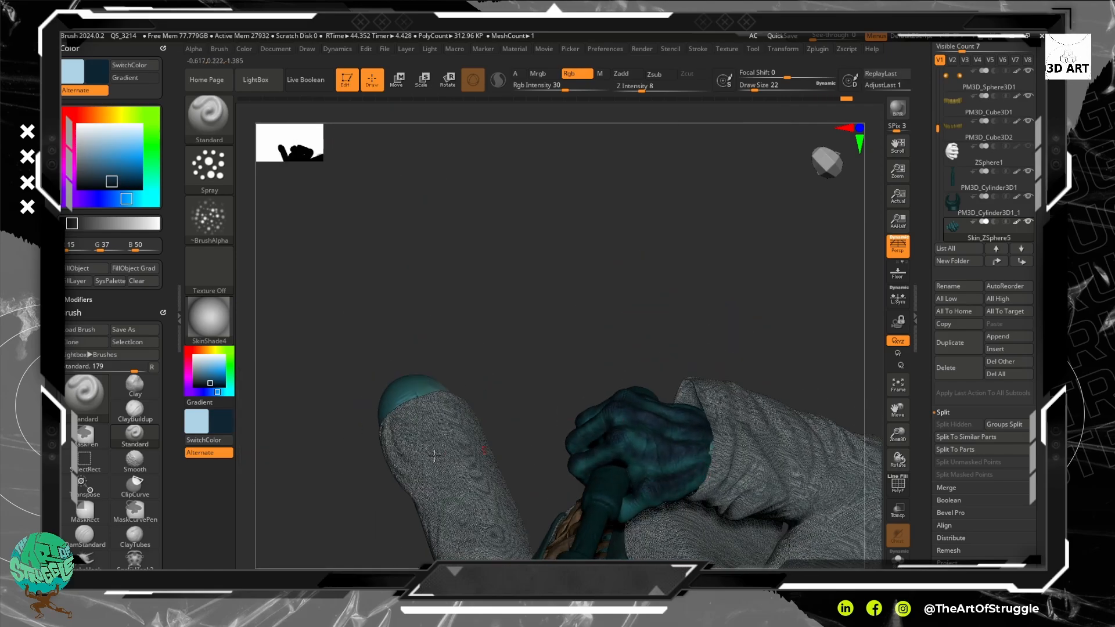
drag(345, 425, 640, 470)
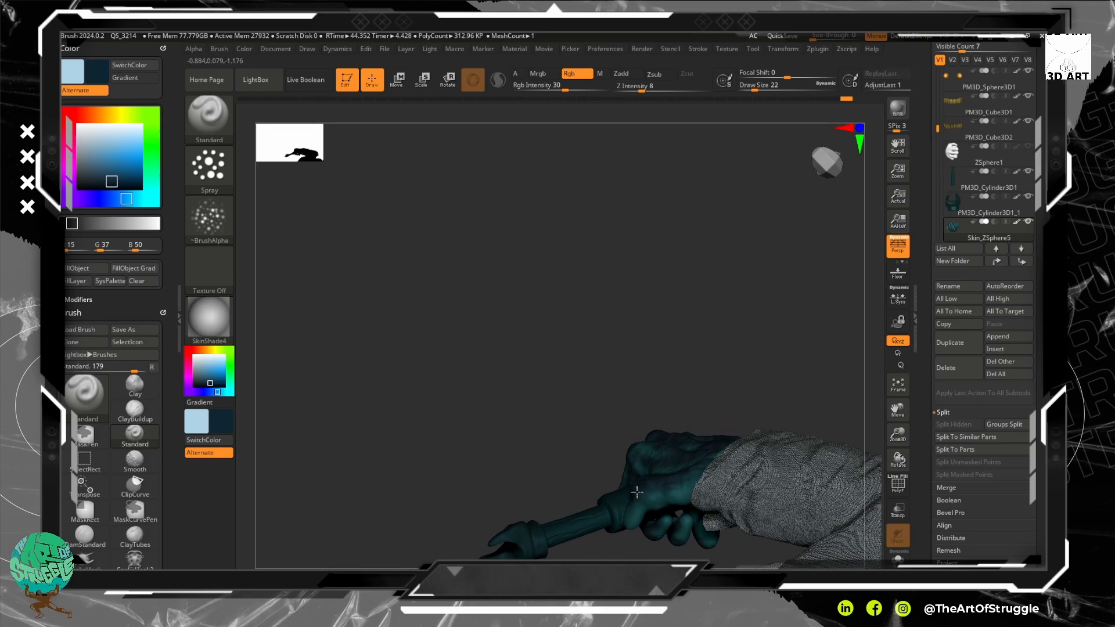
drag(527, 406, 539, 356)
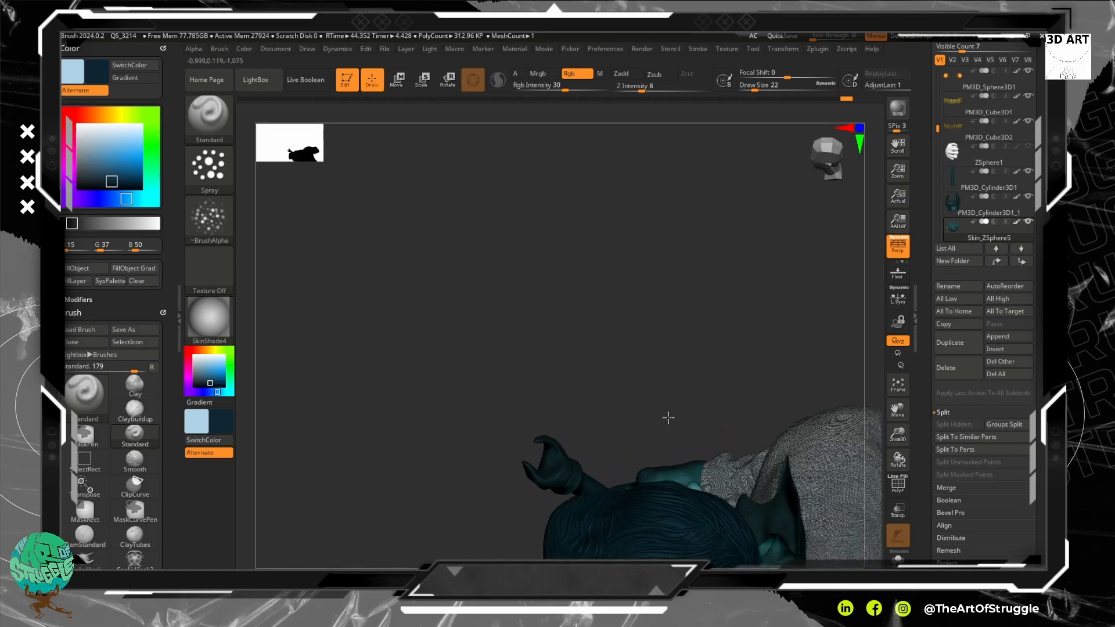
drag(667, 418, 676, 499)
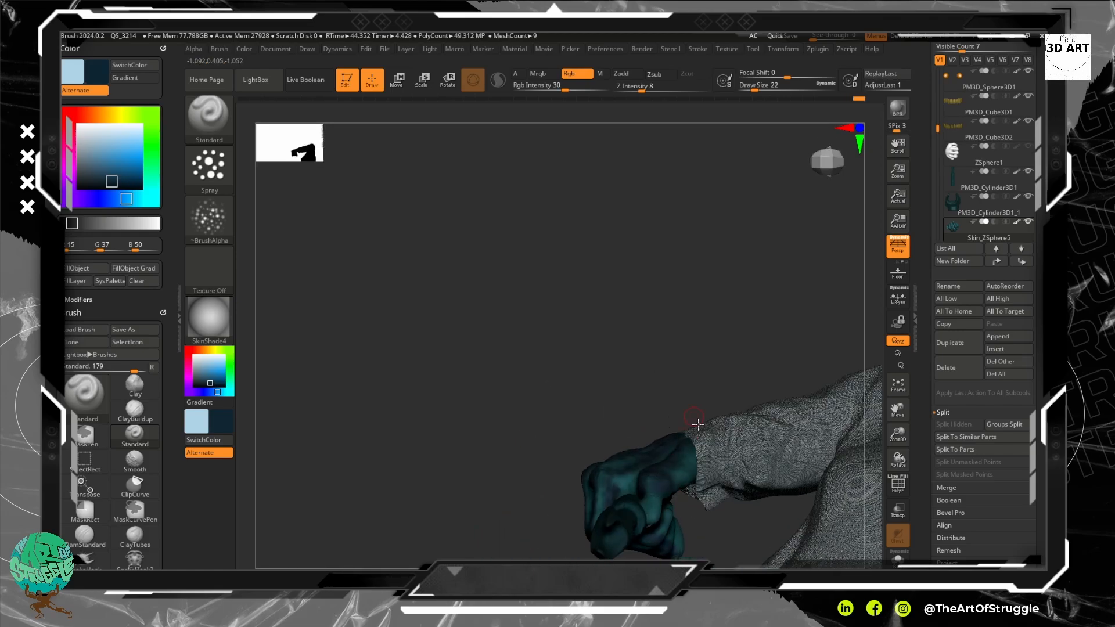
drag(657, 366, 646, 475)
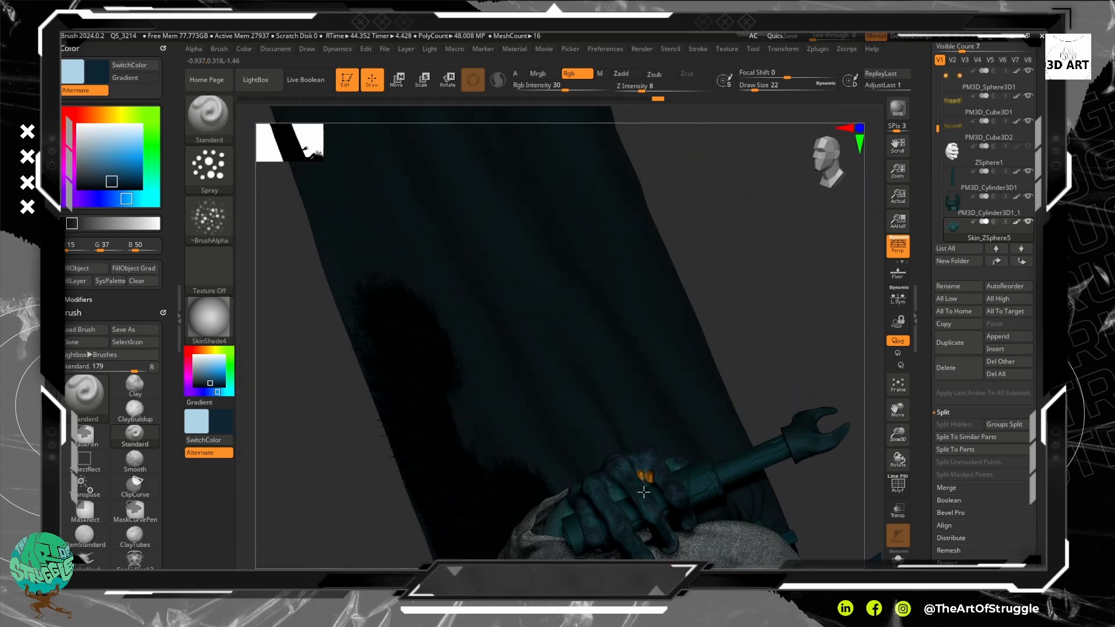
drag(746, 401, 663, 532)
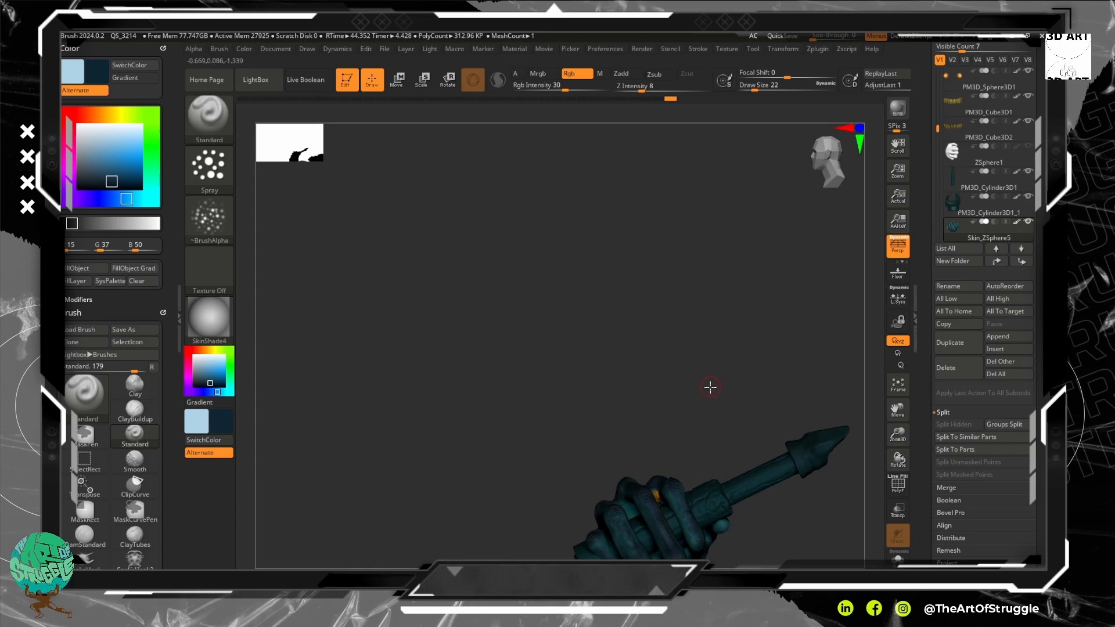
drag(711, 386, 679, 485)
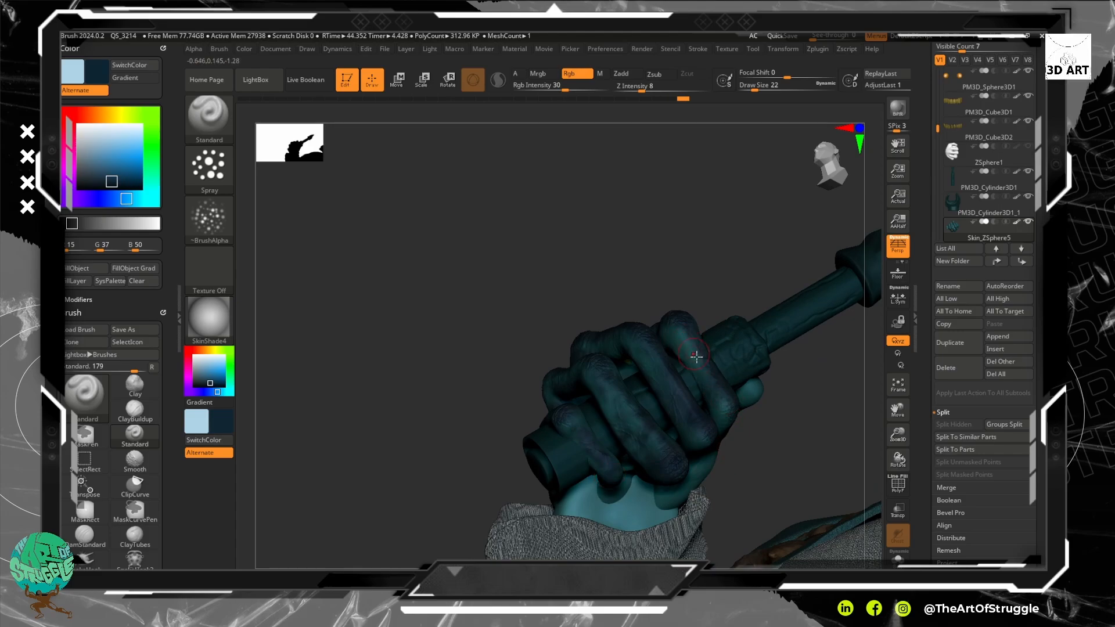
Shade the gaps around the curled fingers of the wrench hand dark blue, using draw sizes 9, 14 and 10.
key(bracketleft)
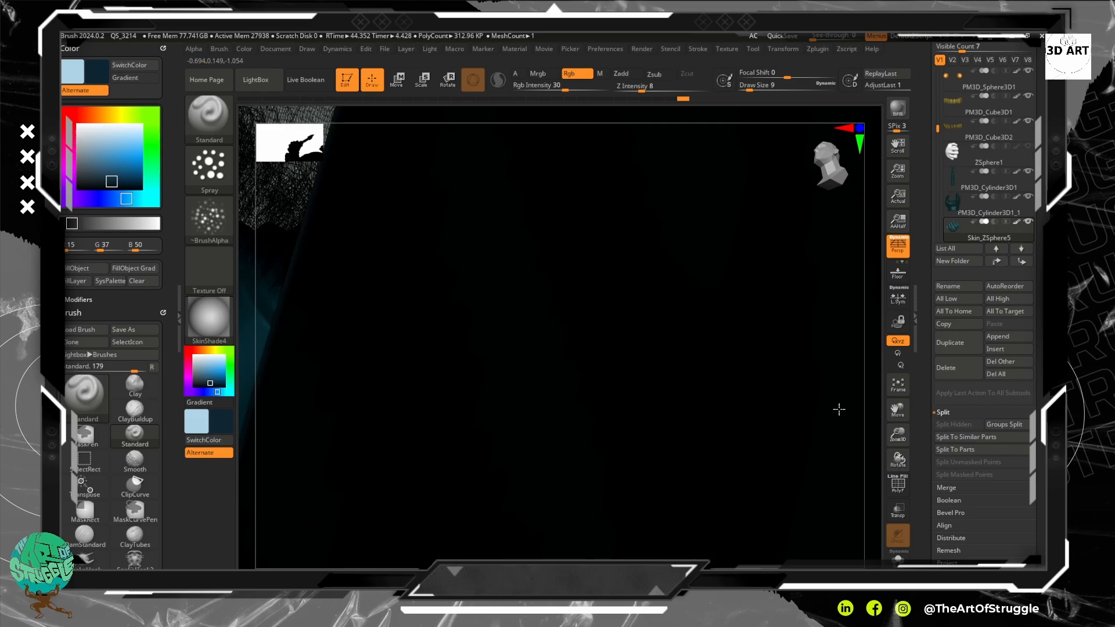
drag(809, 451, 667, 446)
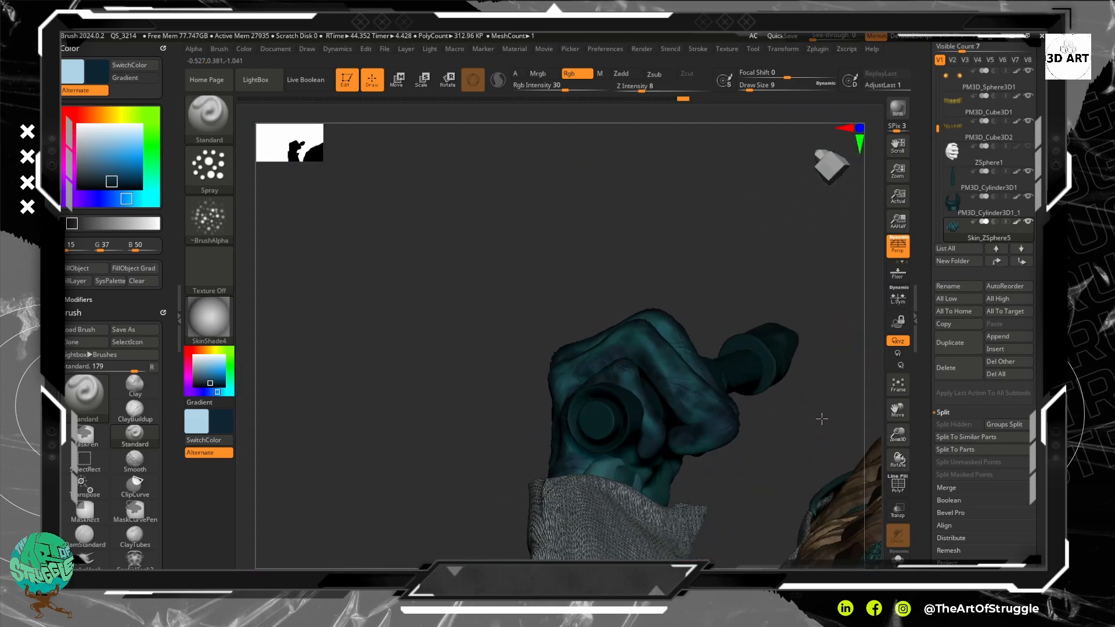
mouse_move(678, 440)
mouse_down()
mouse_move(629, 365)
mouse_move(611, 377)
mouse_up()
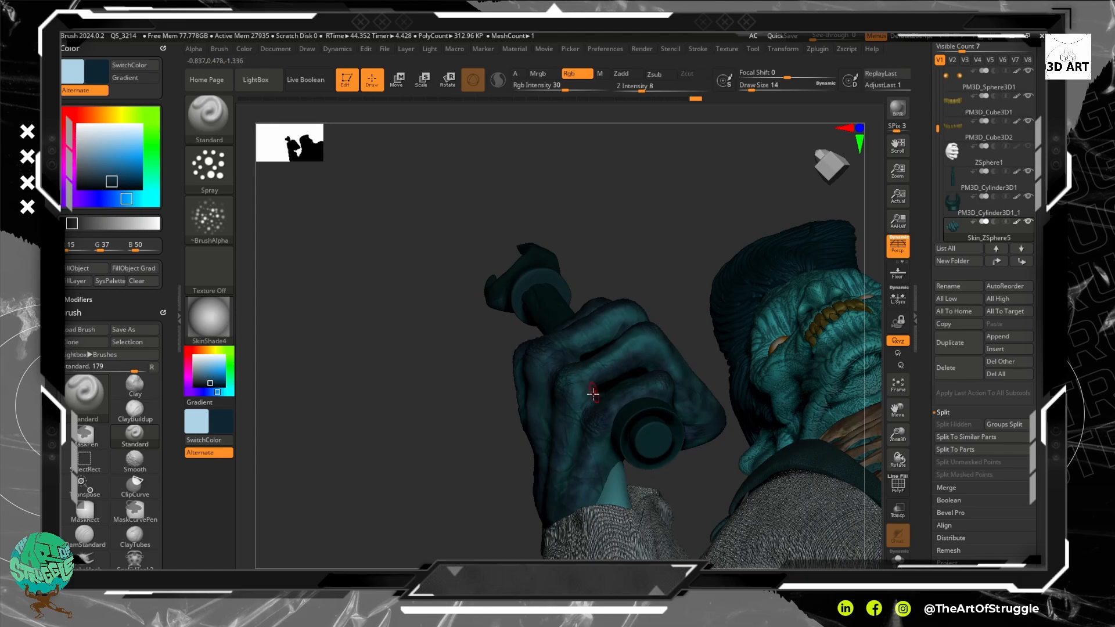
key(bracketright)
mouse_move(578, 421)
mouse_down()
mouse_move(580, 411)
mouse_move(577, 443)
mouse_up()
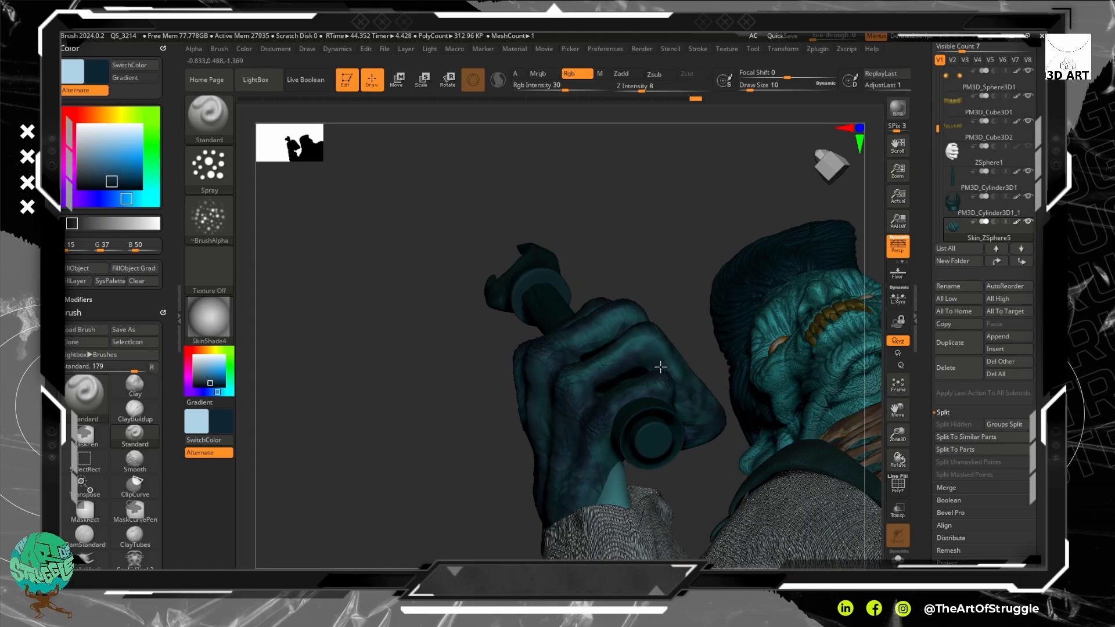
Deepen the dark blue on the back of the wrench hand near the wrist and thumb, using draw sizes 10 and 22.
drag(652, 251, 554, 342)
mouse_move(488, 385)
mouse_down()
mouse_move(504, 383)
mouse_move(497, 367)
mouse_up()
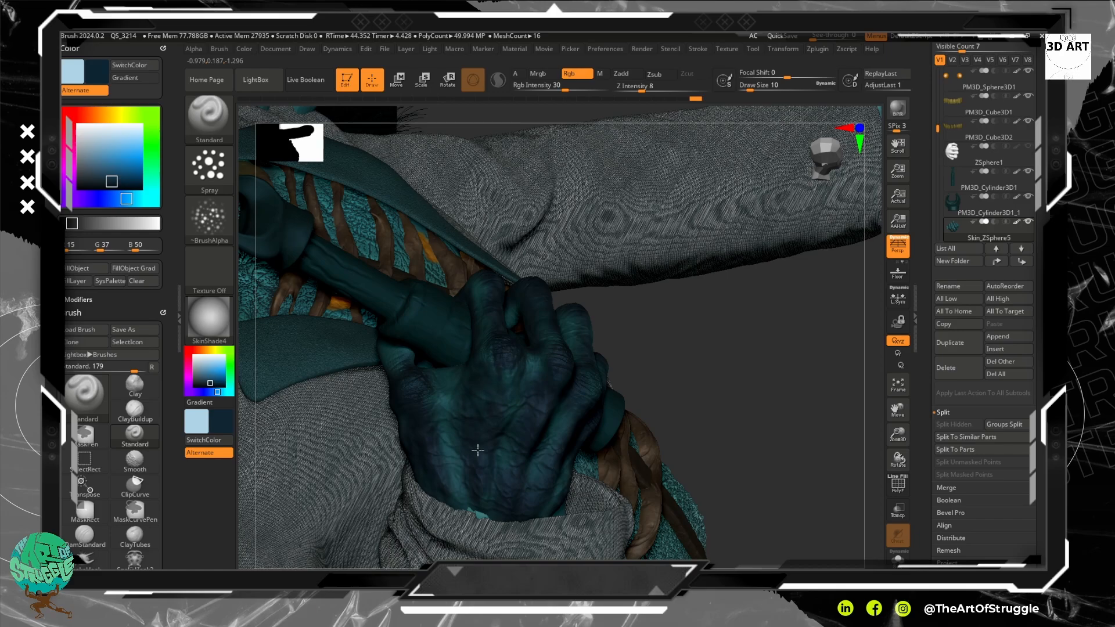
drag(475, 494, 477, 497)
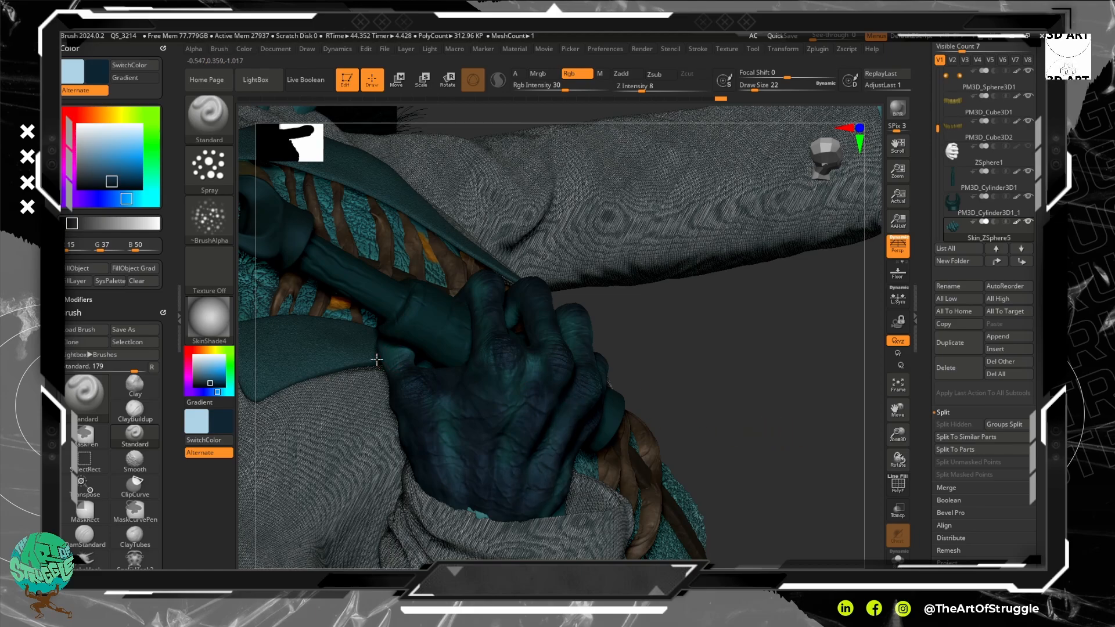
drag(788, 342, 754, 343)
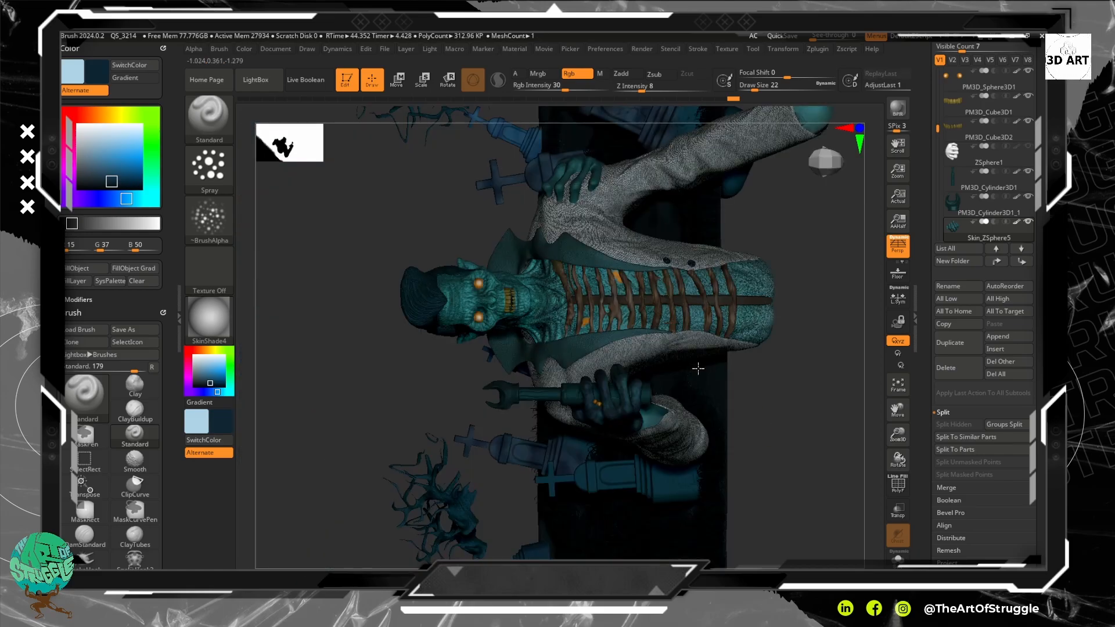
Make the hand resting on the zombie's shoulder the active subtool.
click(821, 169)
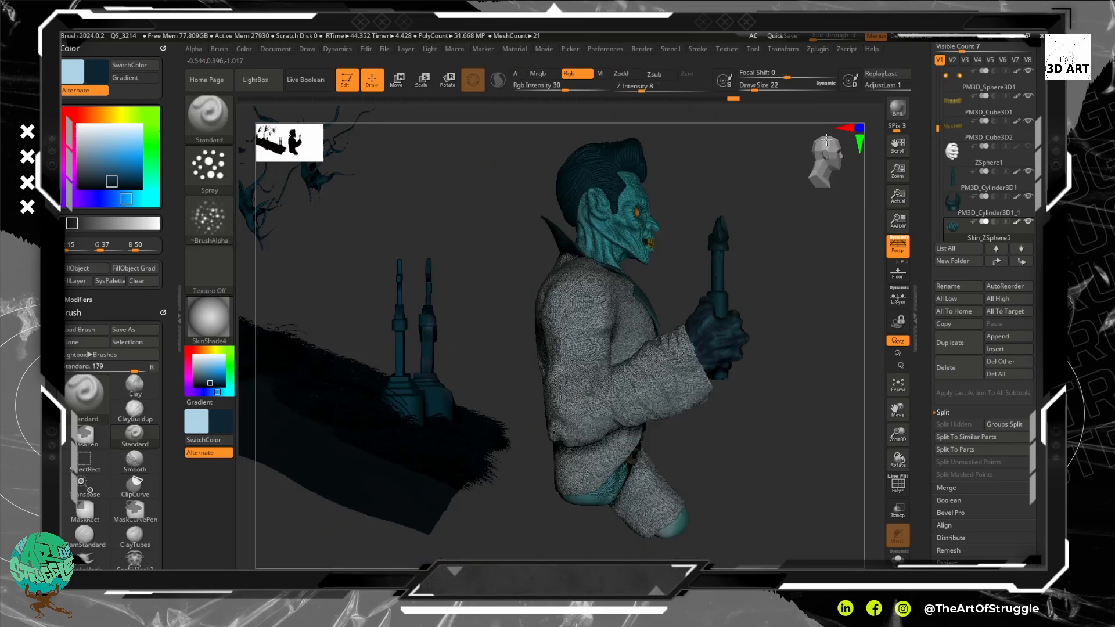
click(826, 137)
click(824, 151)
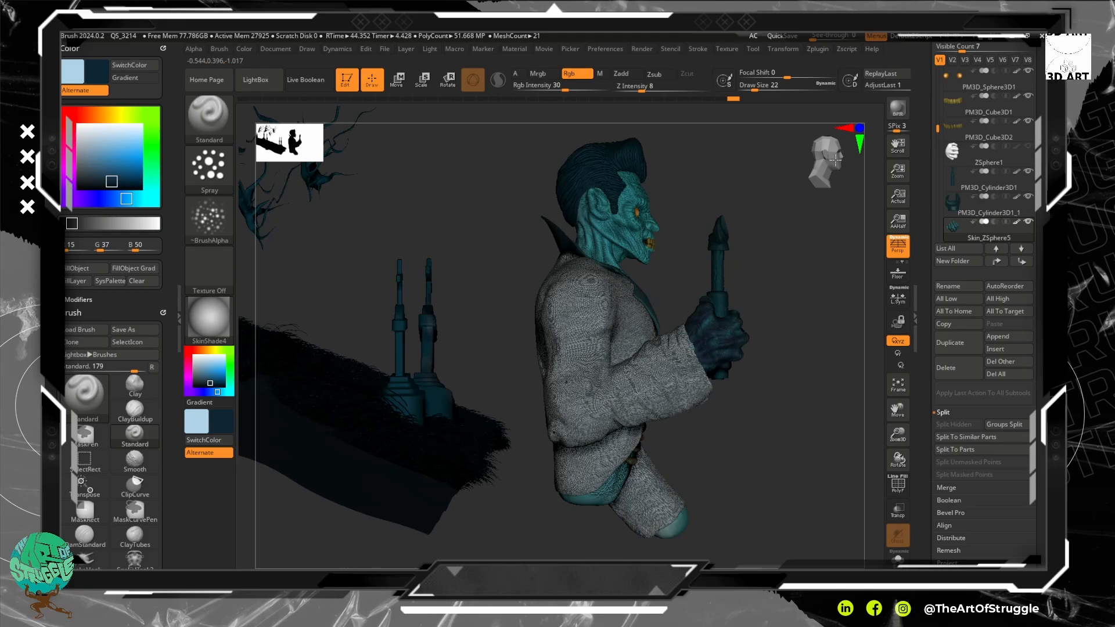
click(835, 160)
click(811, 164)
click(817, 163)
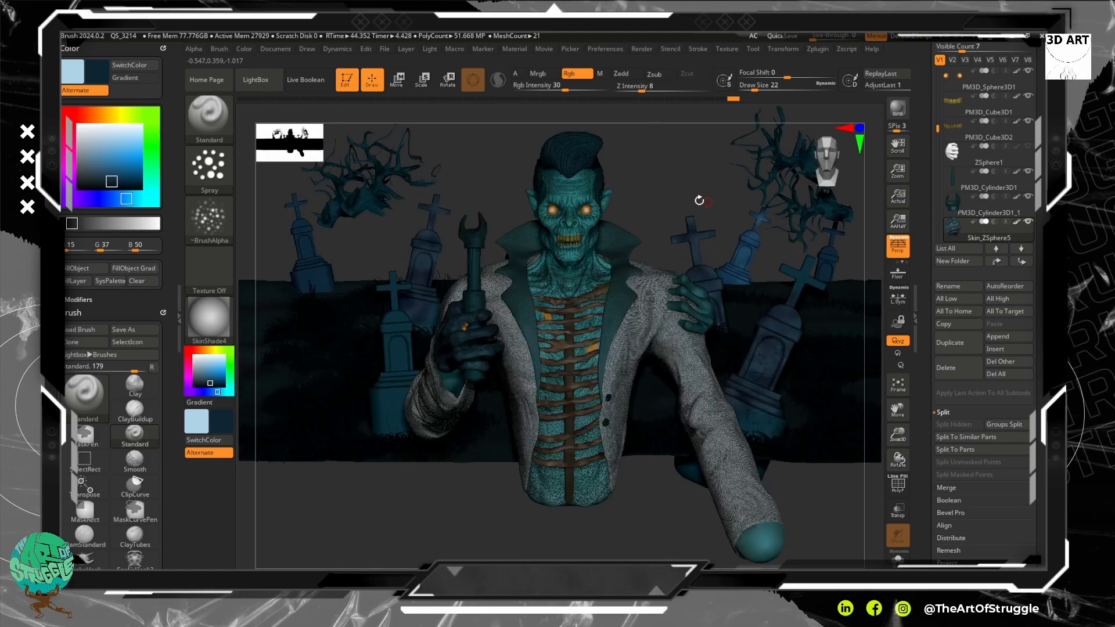
ctrl+right_drag(687, 275, 555, 428)
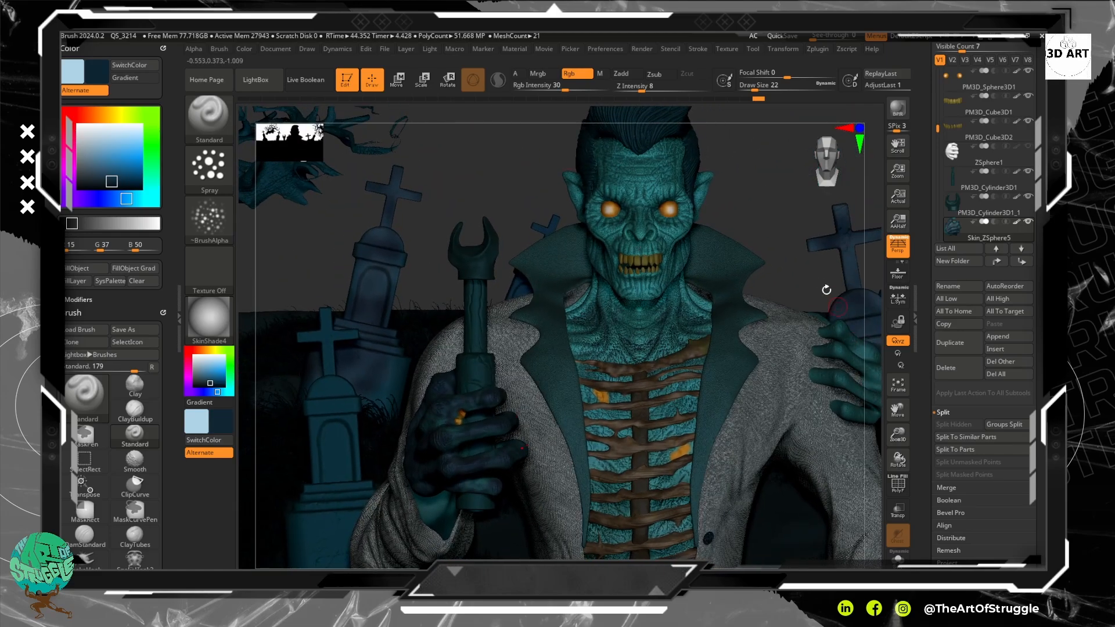
alt+drag(805, 300, 654, 284)
alt+click(753, 351)
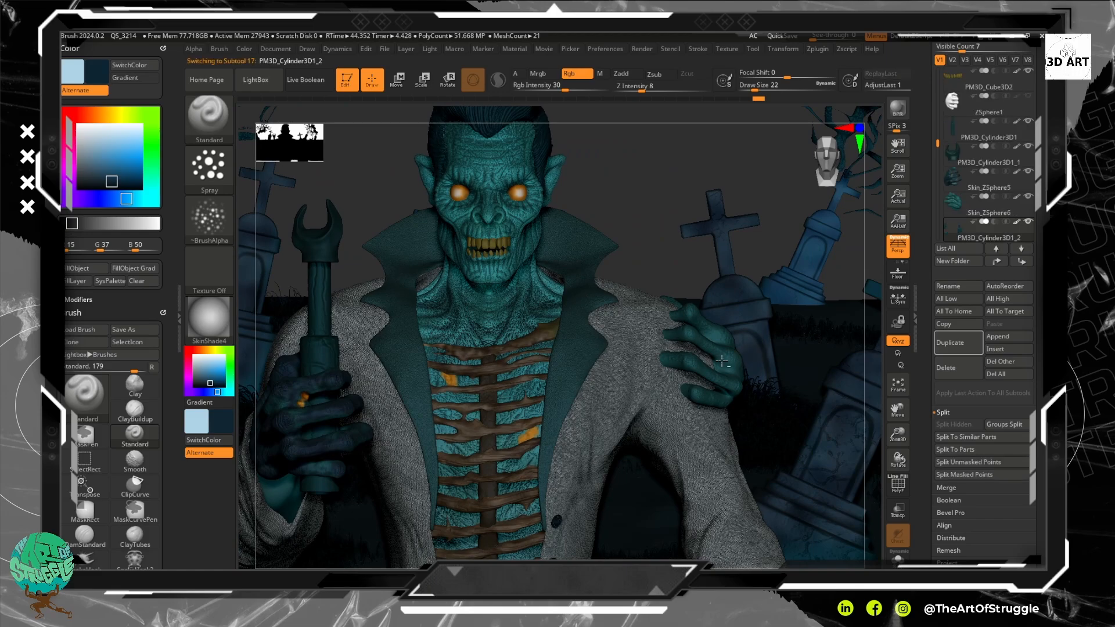
alt+click(755, 266)
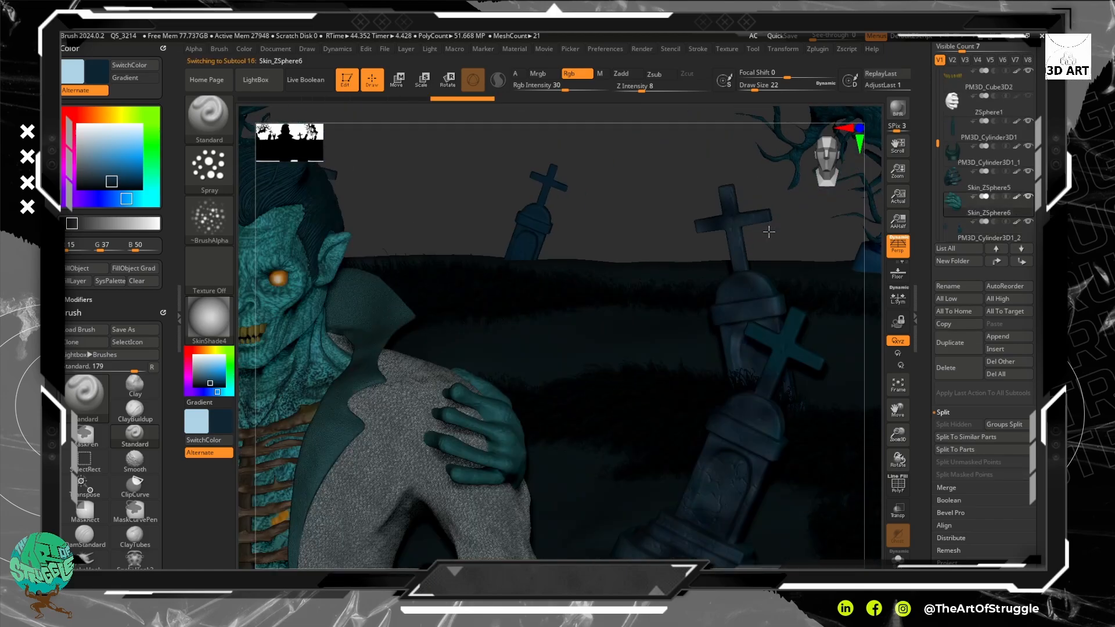
Shade the fingers and knuckles of the shoulder hand dark blue at draw size 22.
mouse_move(762, 246)
alt+mouse_down()
mouse_move(550, 398)
mouse_move(425, 419)
alt+mouse_up()
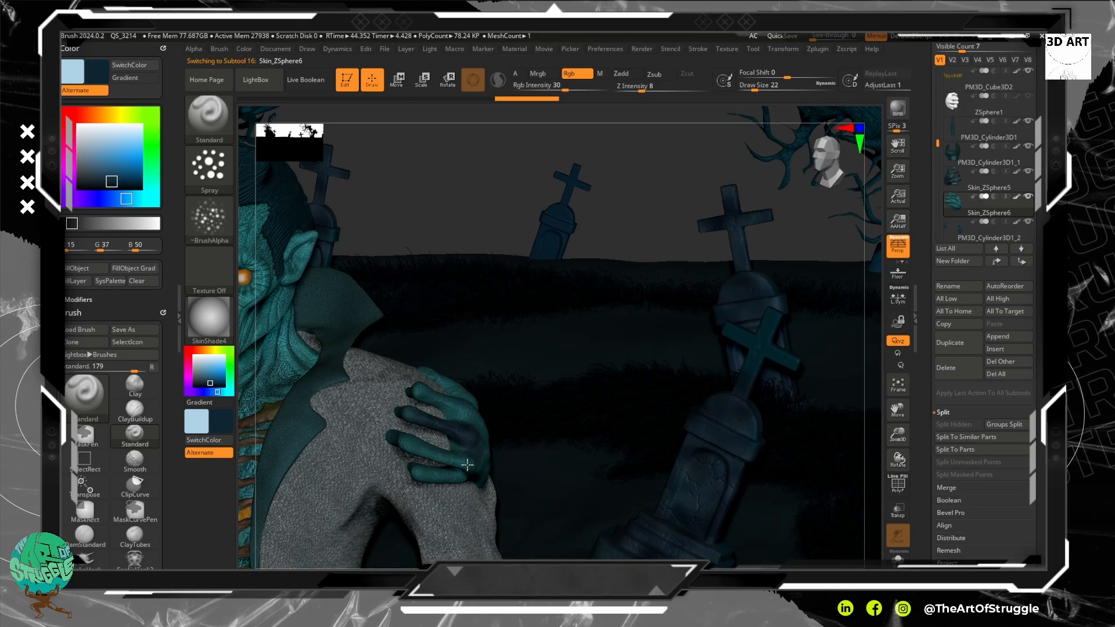
drag(445, 478, 410, 471)
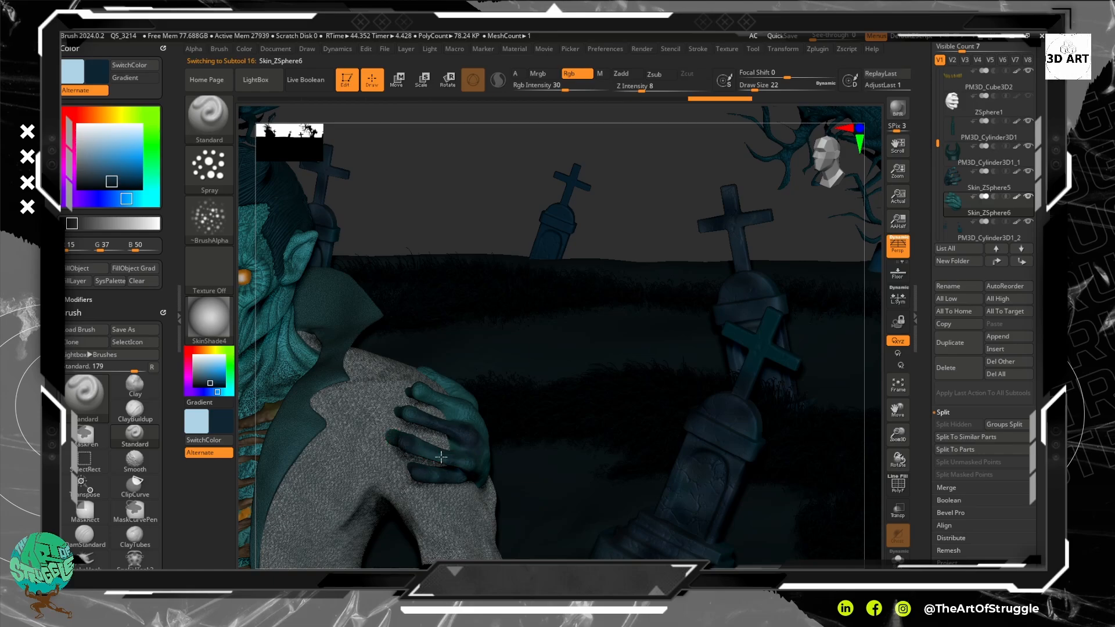
mouse_move(433, 395)
mouse_down()
mouse_move(417, 392)
mouse_move(459, 410)
mouse_up()
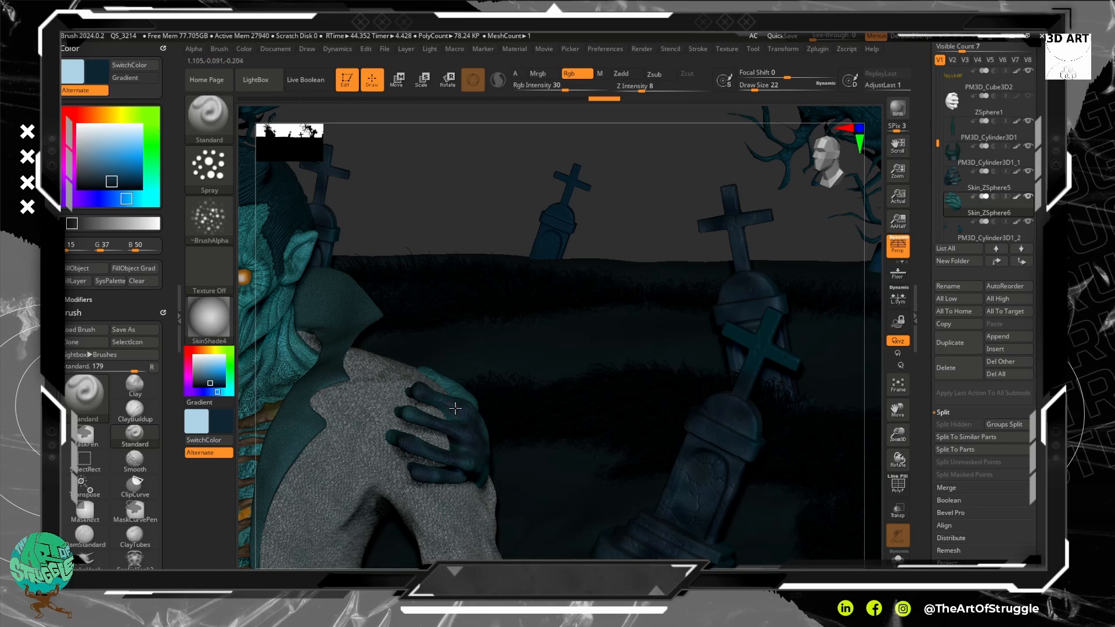
Set the draw size to 26 and shade the back, thumb and fingertips of the shoulder hand dark blue.
drag(421, 371, 494, 357)
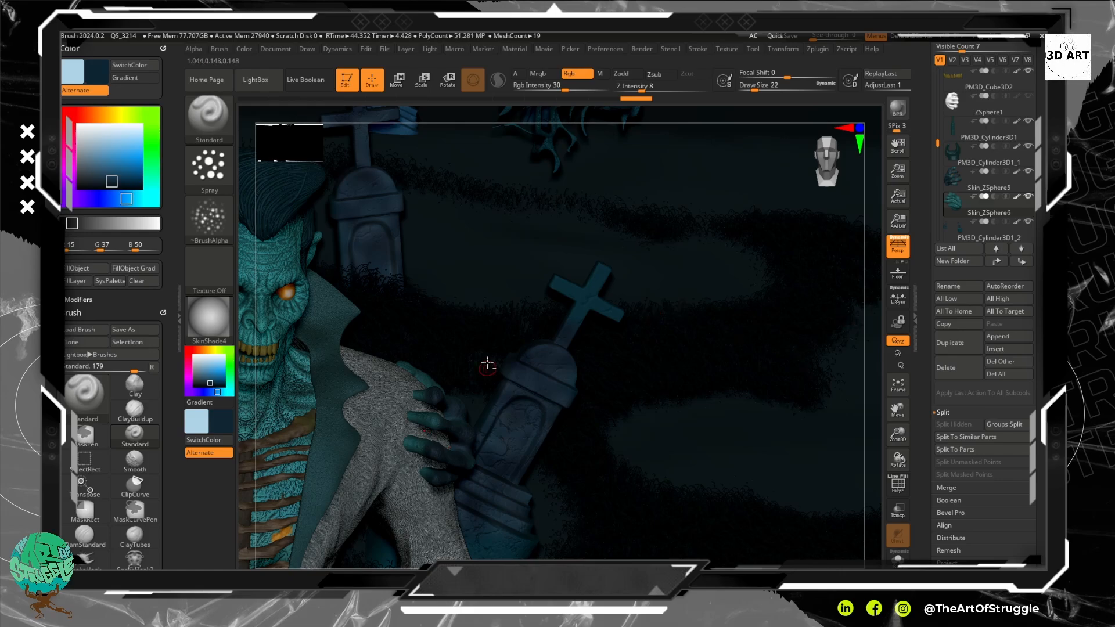
drag(877, 315, 587, 383)
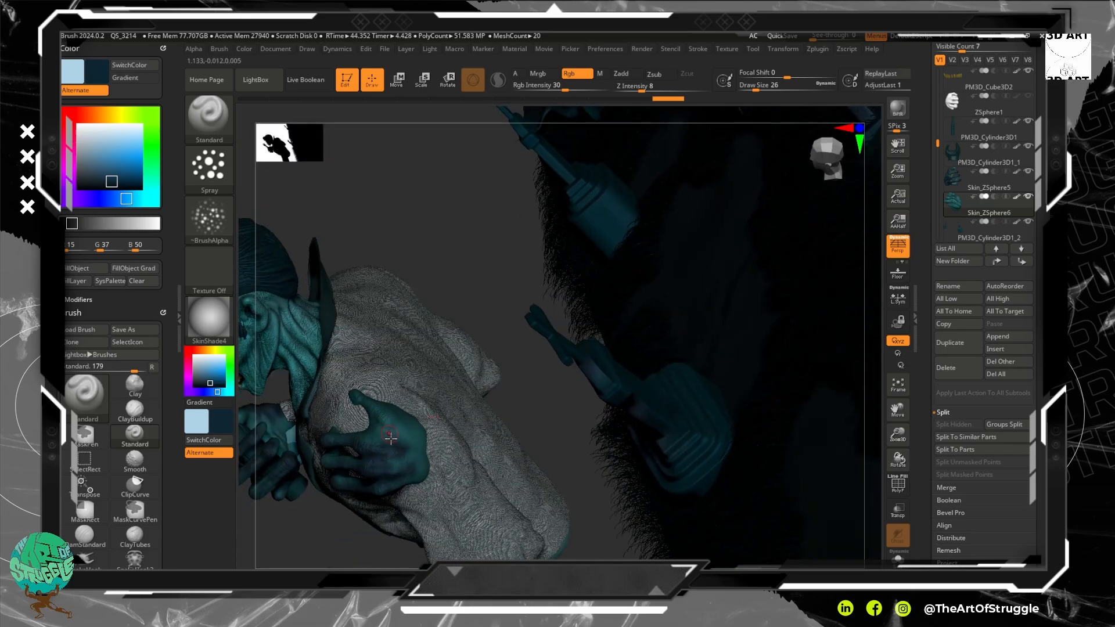
mouse_move(390, 439)
mouse_down()
mouse_move(398, 462)
mouse_move(396, 432)
mouse_move(370, 404)
mouse_move(423, 442)
mouse_up()
key(bracketleft)
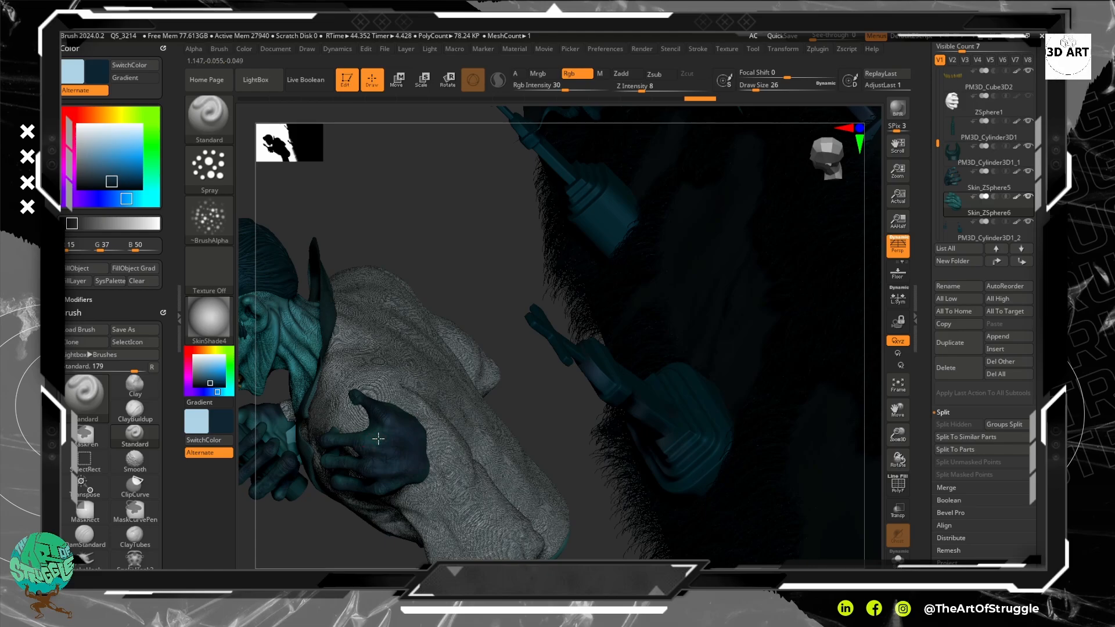
mouse_move(365, 436)
mouse_down()
mouse_move(388, 428)
mouse_move(403, 463)
mouse_move(388, 470)
mouse_move(404, 480)
mouse_up()
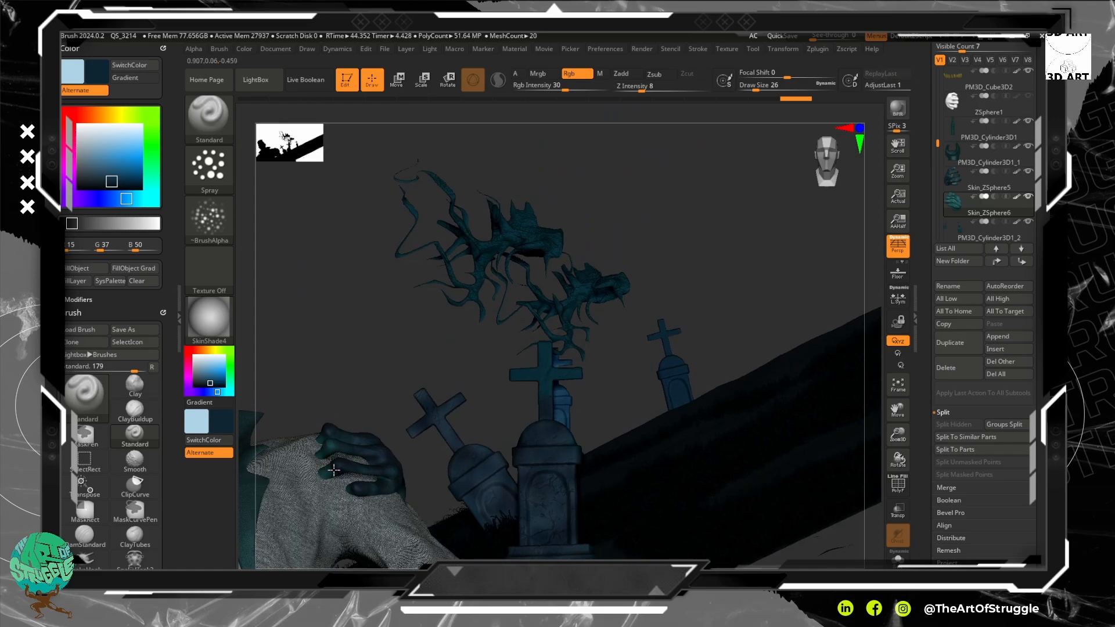
mouse_move(329, 473)
mouse_down()
mouse_move(310, 454)
mouse_move(326, 449)
mouse_move(313, 438)
mouse_move(325, 440)
mouse_up()
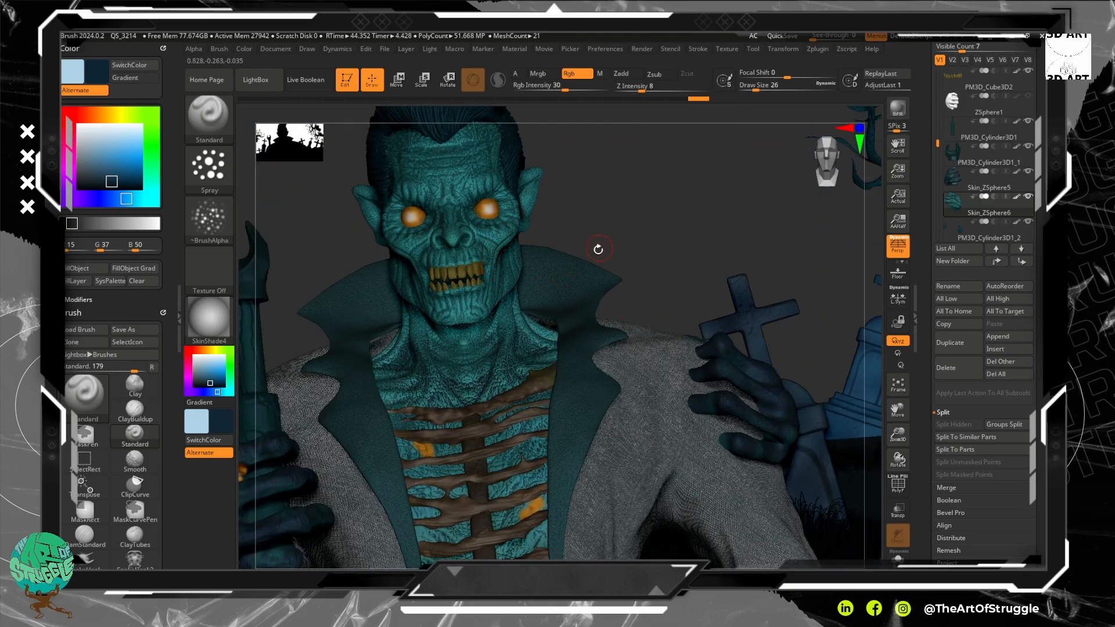
Switch to the head and body skin and paint dark blue strokes in the cheek hollow at draw size 14, undoing the last one.
alt+click(498, 279)
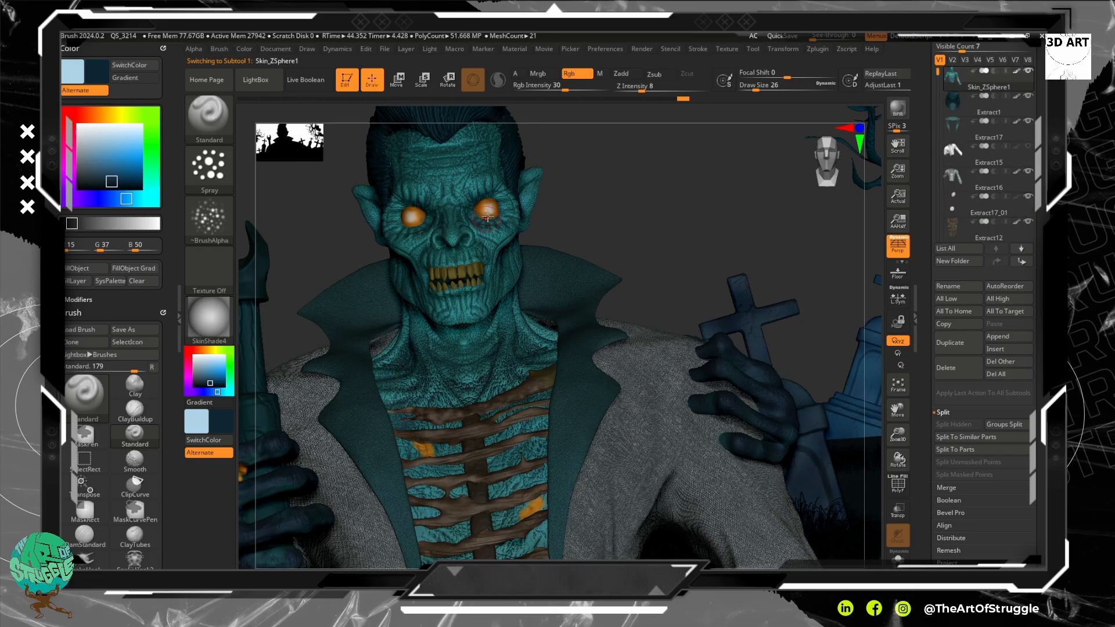
drag(635, 193, 637, 215)
alt+drag(630, 177, 762, 264)
alt+drag(749, 158, 514, 270)
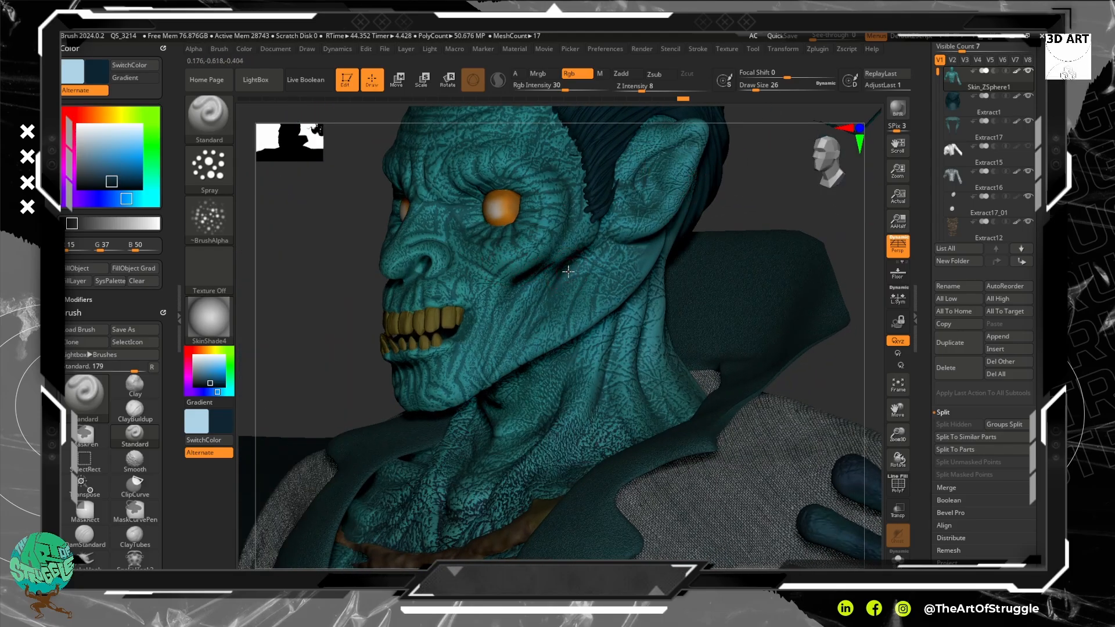
mouse_move(582, 261)
mouse_down()
mouse_move(521, 315)
mouse_move(516, 349)
mouse_up()
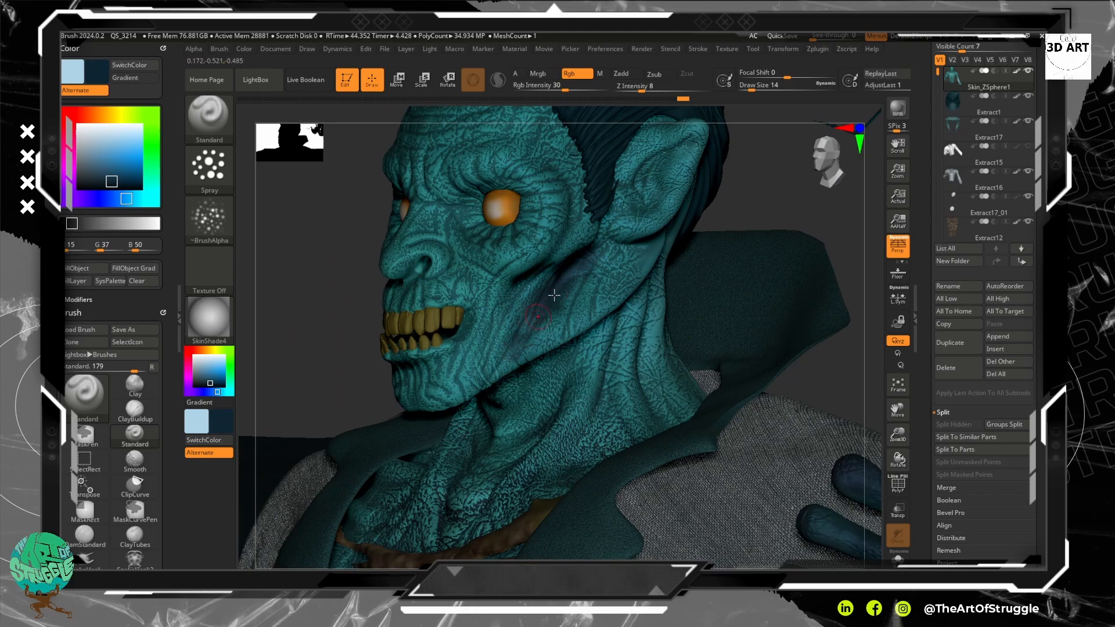
mouse_move(558, 287)
mouse_down()
mouse_move(507, 348)
mouse_move(524, 309)
mouse_up()
drag(565, 254, 512, 278)
drag(559, 265, 511, 289)
key(ctrl)
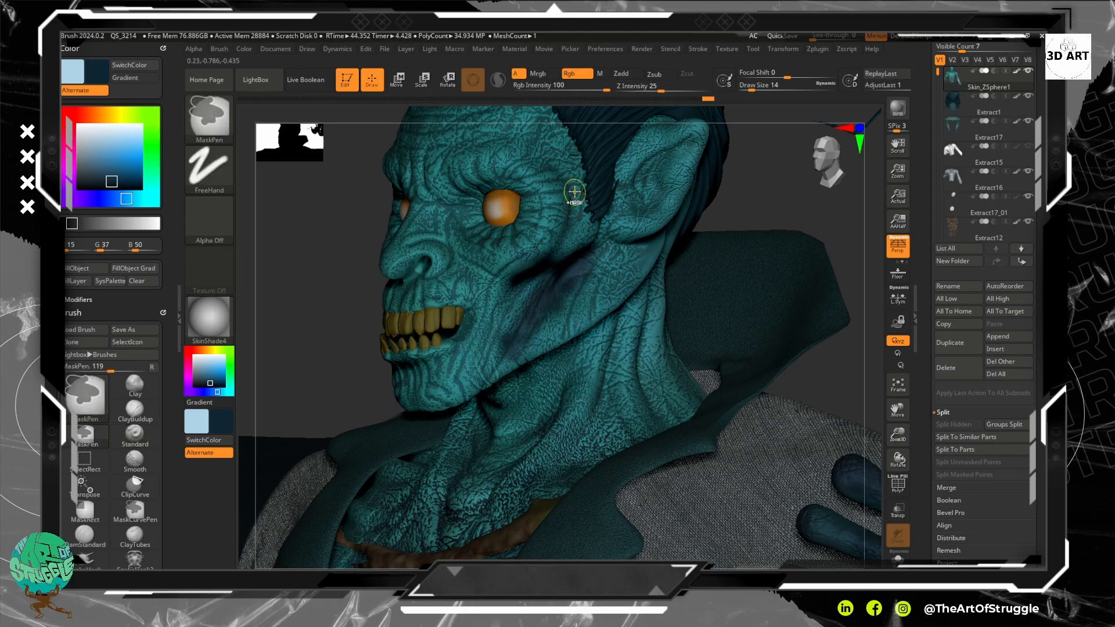
key(ctrl+z)
Shade the temple, the sunken cheek down to the jaw and the inner ear dark blue.
drag(572, 214, 524, 277)
drag(579, 209, 513, 284)
mouse_move(537, 266)
mouse_down()
mouse_move(480, 331)
mouse_move(463, 381)
mouse_up()
mouse_move(571, 282)
mouse_down()
mouse_move(453, 381)
mouse_move(449, 399)
mouse_move(558, 350)
mouse_up()
mouse_move(780, 180)
mouse_down()
mouse_move(674, 170)
mouse_move(656, 218)
mouse_move(621, 209)
mouse_up()
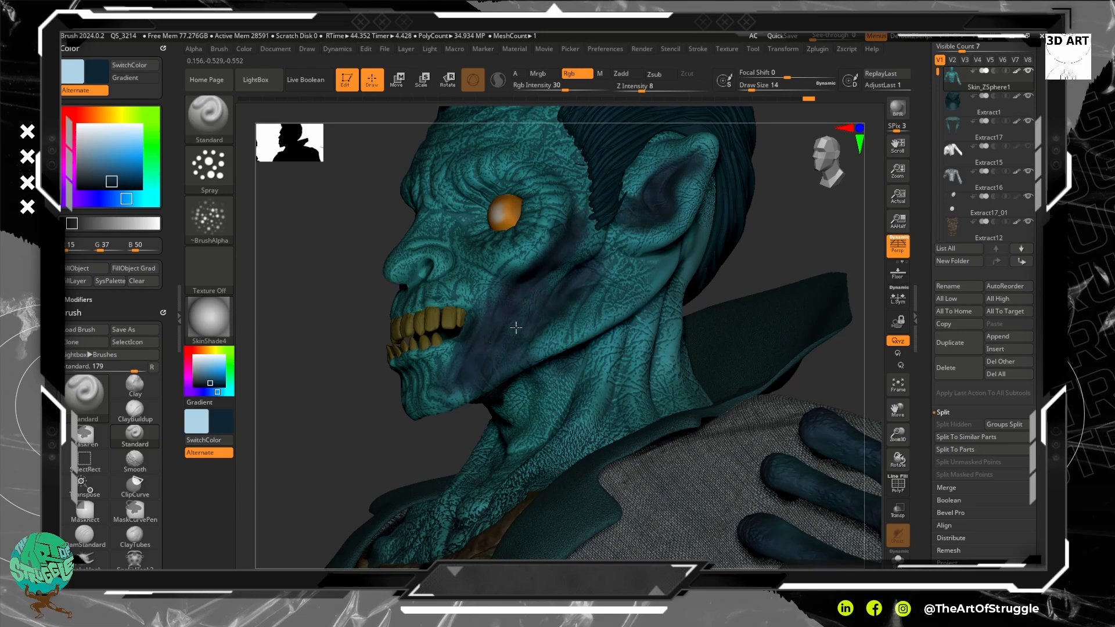
Shade the side of the nose, the skin around both lips and the chin dark blue, reducing the draw size to 8.
mouse_move(639, 261)
mouse_down()
mouse_move(601, 275)
mouse_move(633, 261)
mouse_move(655, 274)
mouse_move(625, 316)
mouse_move(434, 408)
mouse_move(349, 403)
mouse_move(360, 398)
mouse_up()
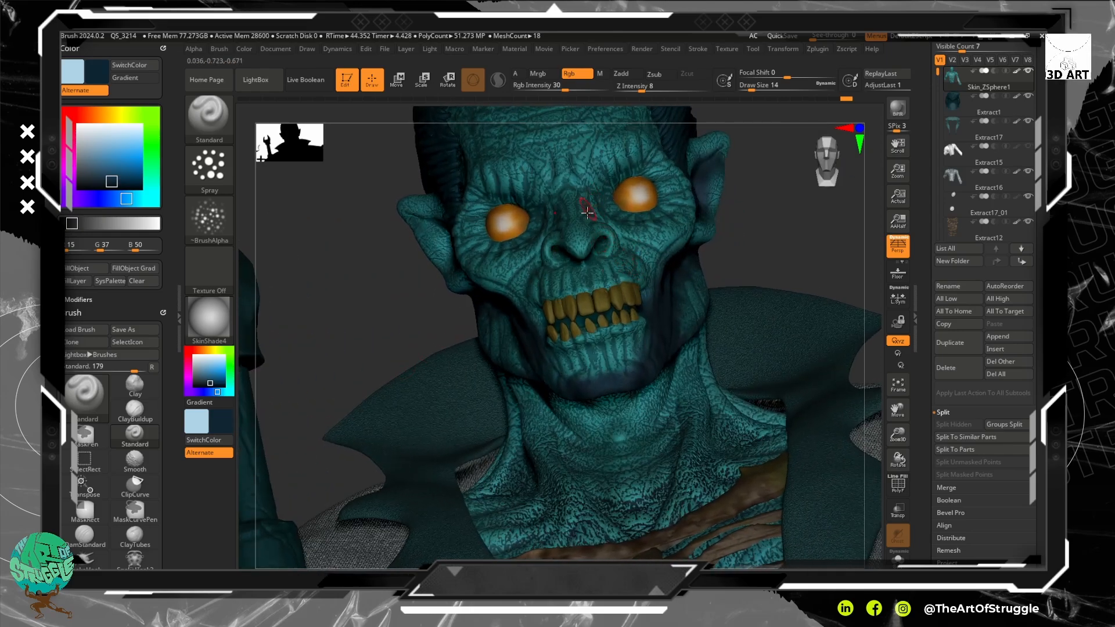
drag(602, 247, 587, 213)
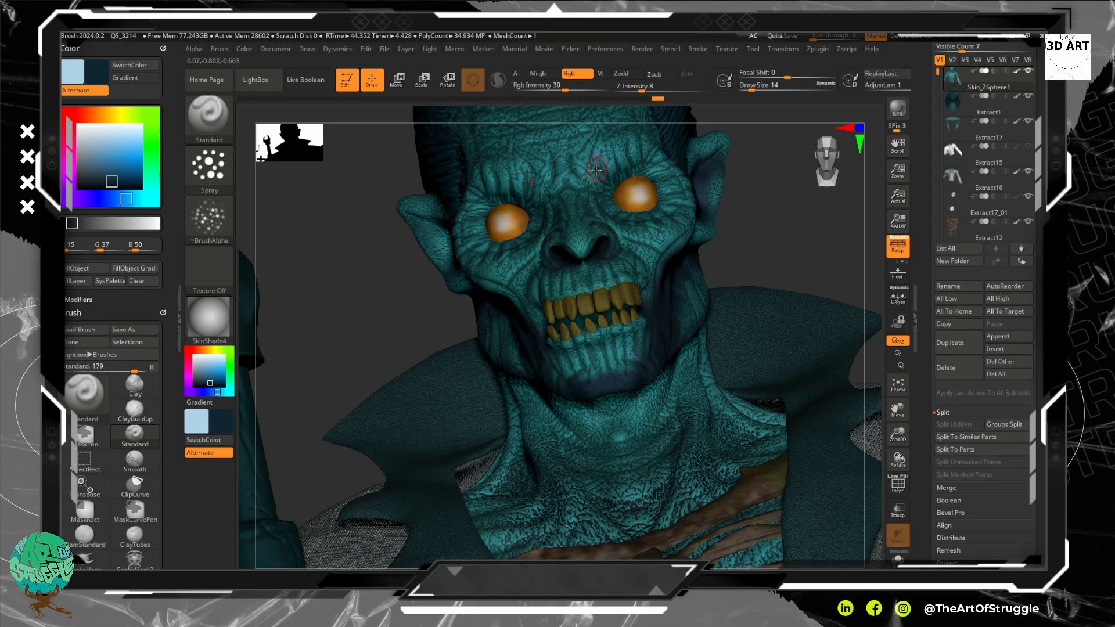
drag(790, 241, 775, 242)
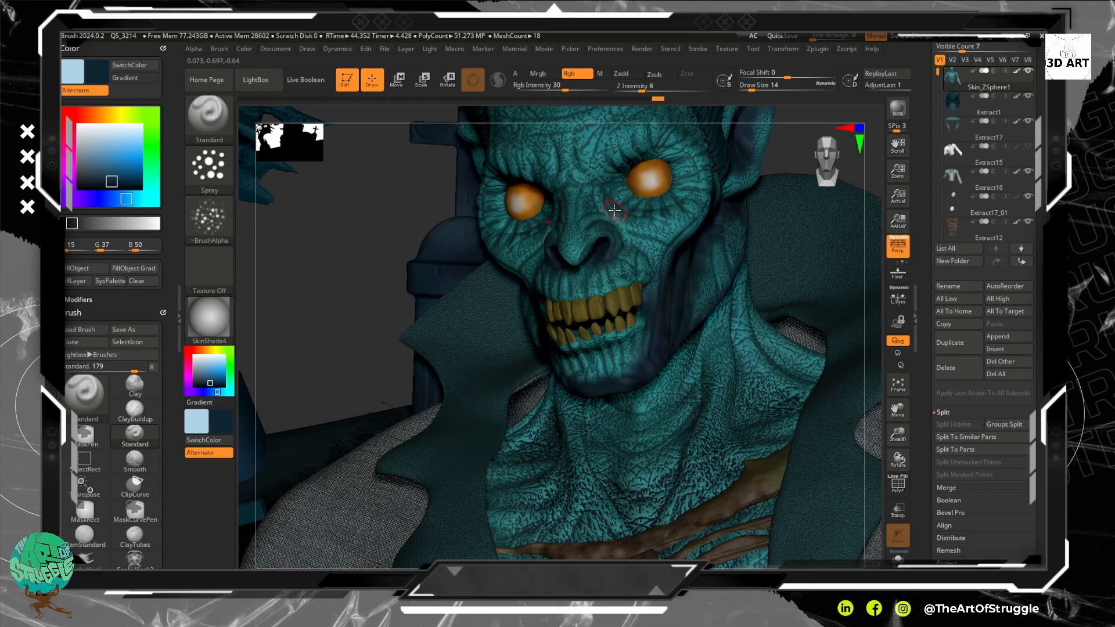
mouse_move(608, 213)
mouse_down()
mouse_move(639, 235)
mouse_move(622, 255)
mouse_move(632, 265)
mouse_up()
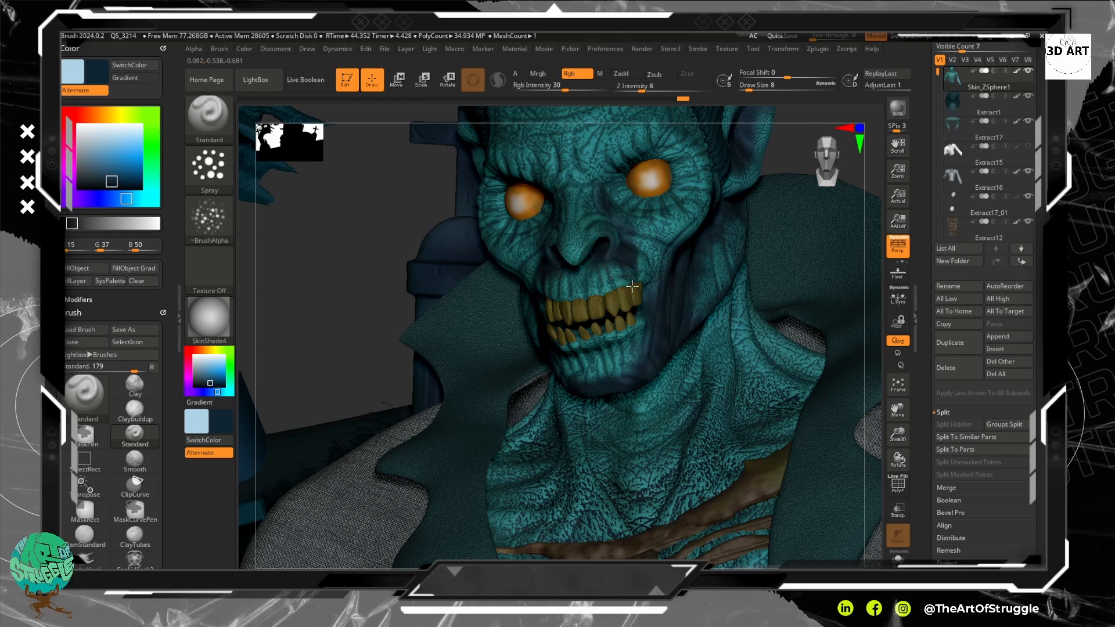
drag(632, 286, 592, 300)
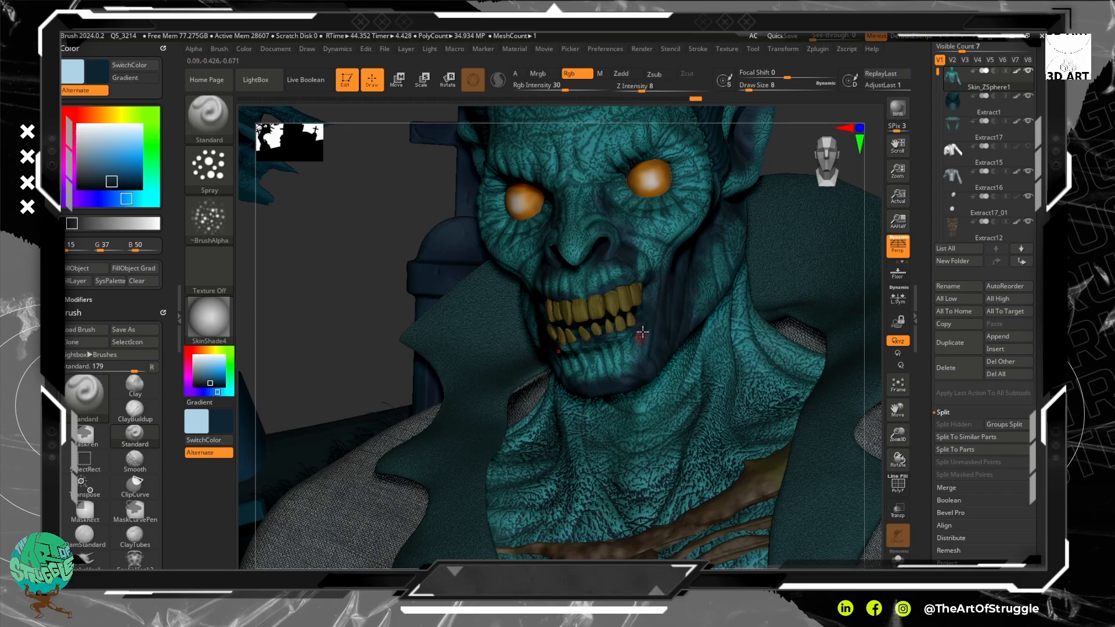
mouse_move(642, 333)
mouse_down()
mouse_move(631, 360)
mouse_move(608, 363)
mouse_move(606, 383)
mouse_up()
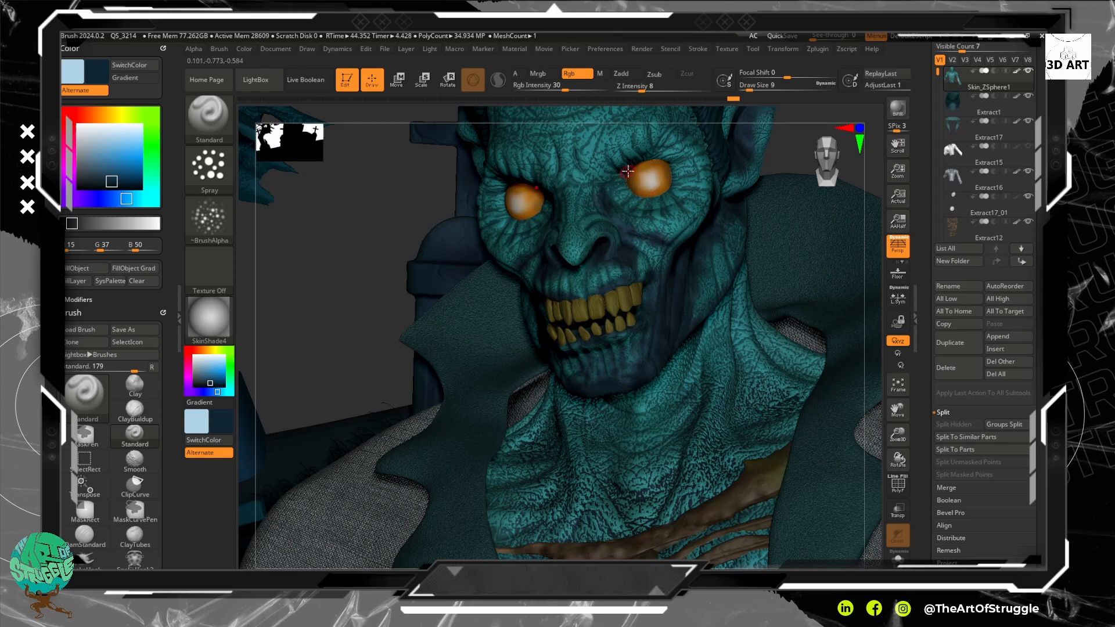
Shade the eye sockets and cheek folds dark blue, reducing the draw size to 7.
mouse_move(628, 174)
mouse_down()
mouse_move(643, 161)
mouse_move(679, 166)
mouse_move(667, 198)
mouse_move(622, 191)
mouse_move(616, 175)
mouse_move(626, 211)
mouse_move(695, 189)
mouse_move(660, 198)
mouse_move(690, 213)
mouse_move(656, 221)
mouse_move(668, 216)
mouse_up()
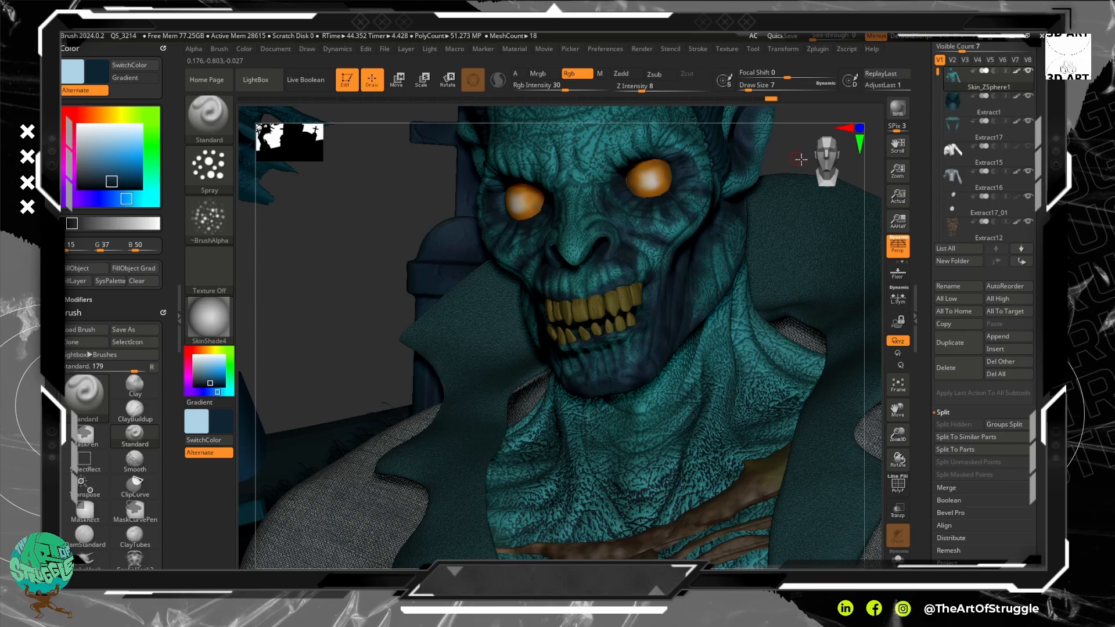
drag(801, 159, 782, 251)
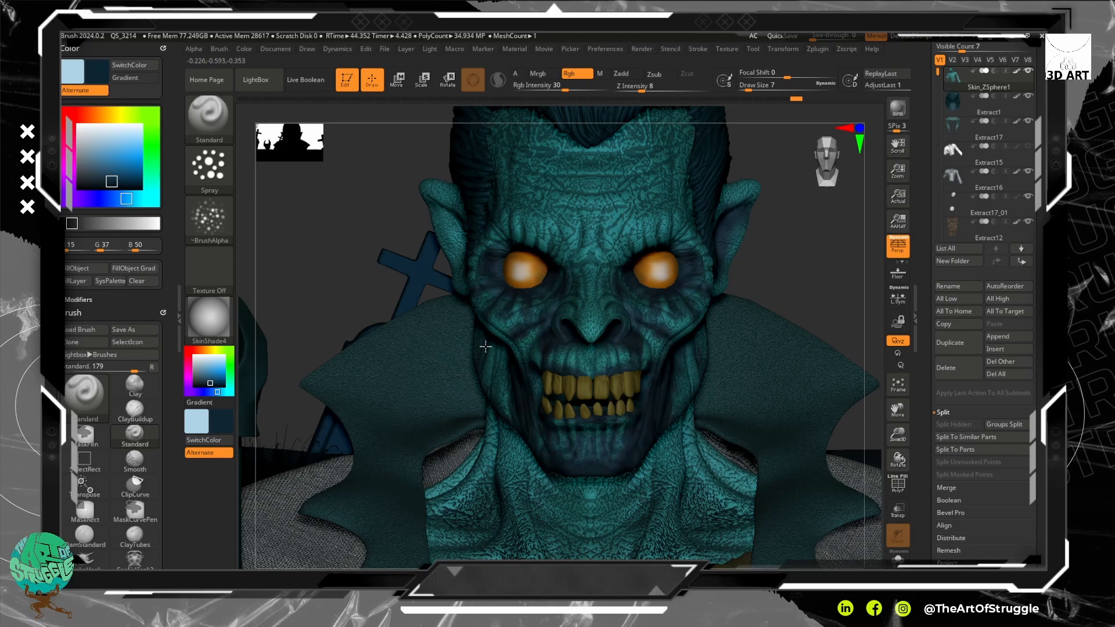
drag(486, 346, 485, 376)
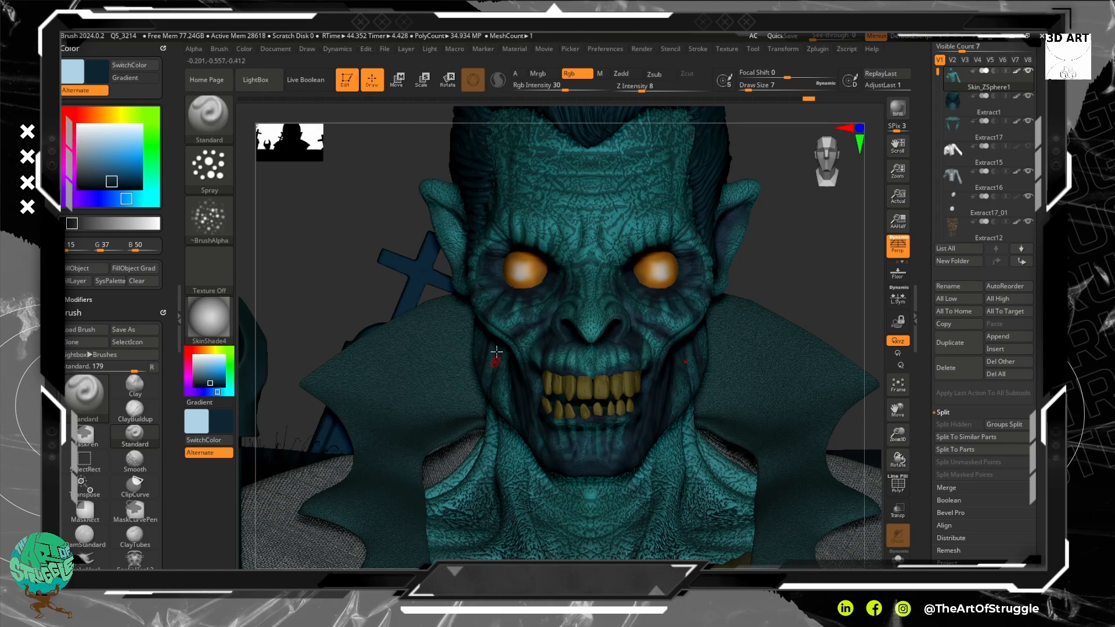
drag(510, 400, 517, 422)
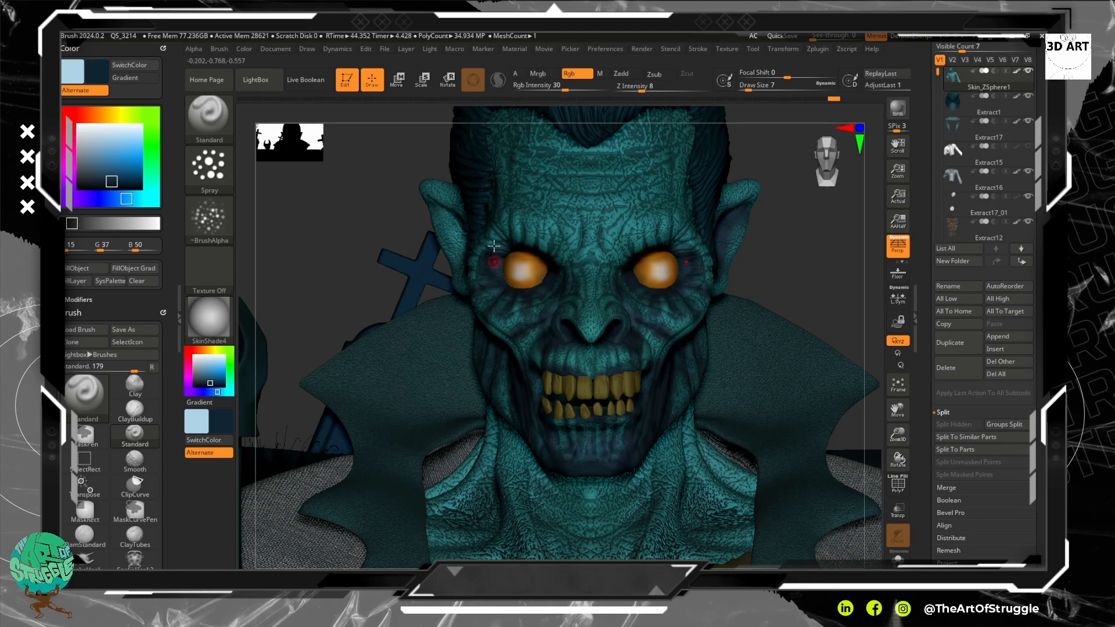
drag(507, 336, 518, 347)
Paint dark blue into the frown lines between the brows and the horizontal forehead wrinkles at draw size 7.
mouse_move(581, 263)
mouse_down()
mouse_move(603, 259)
mouse_move(599, 237)
mouse_move(616, 223)
mouse_move(615, 244)
mouse_move(624, 232)
mouse_up()
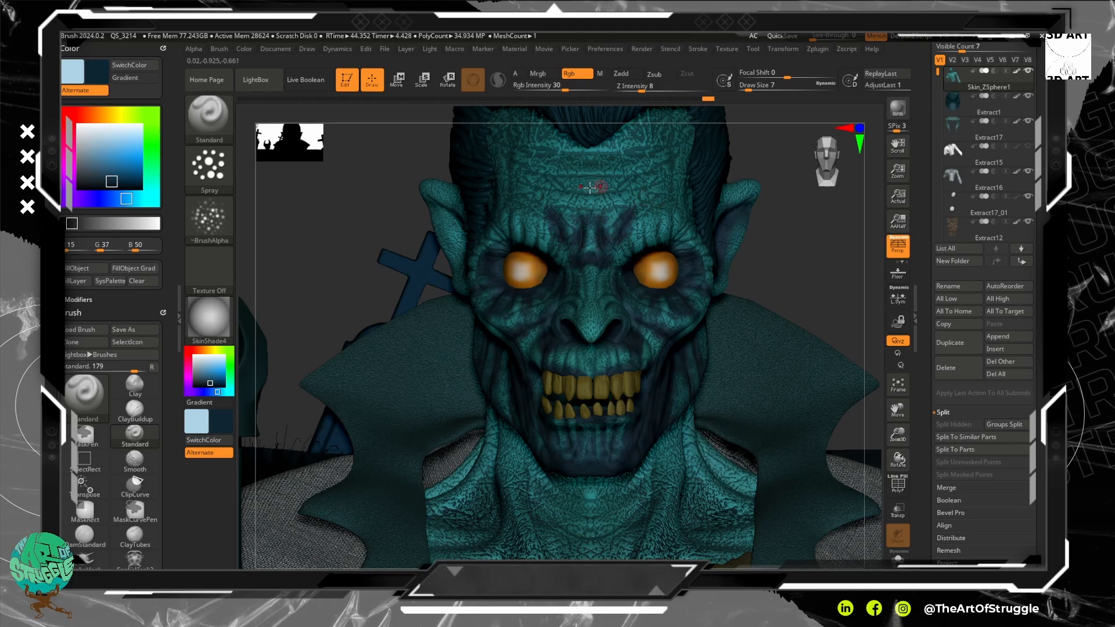
mouse_move(630, 190)
mouse_down()
mouse_move(667, 177)
mouse_move(634, 190)
mouse_move(637, 180)
mouse_up()
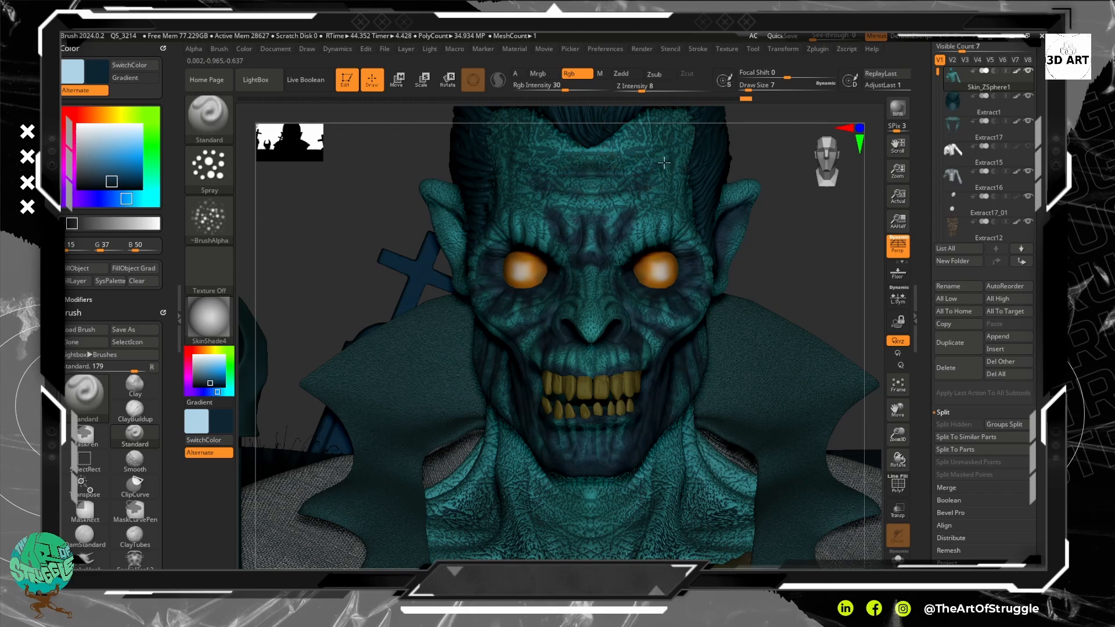
key(shift)
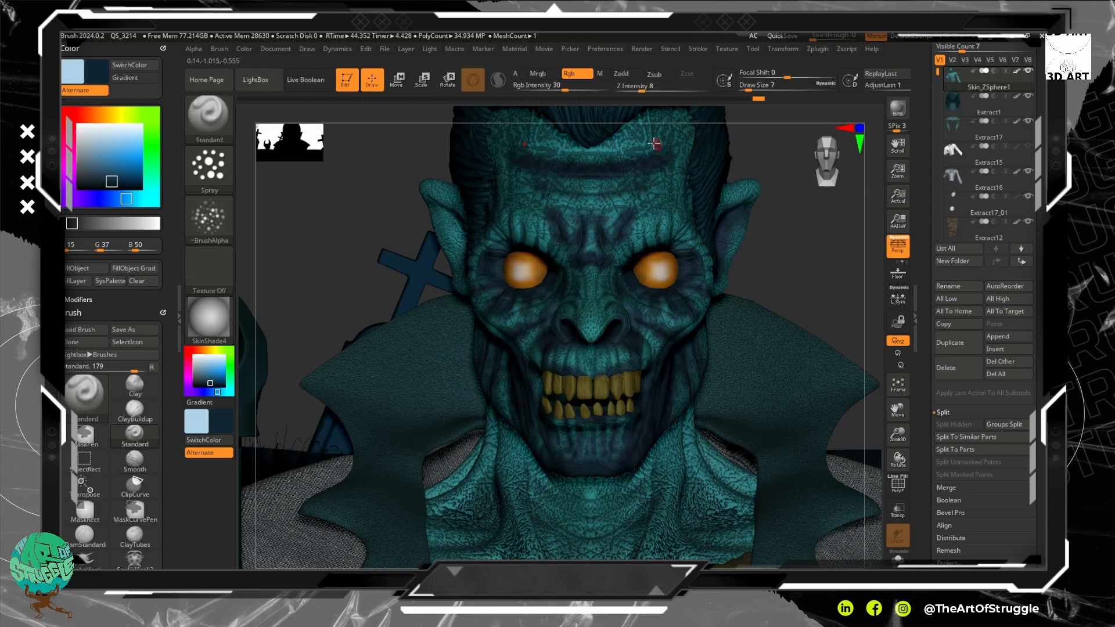
mouse_move(556, 148)
mouse_down()
mouse_move(660, 136)
mouse_move(615, 139)
mouse_move(657, 115)
mouse_move(693, 131)
mouse_up()
Set the draw size to 14 and shade the temple, hairline, ear, jaw and upper neck dark blue.
mouse_move(683, 136)
right_down()
mouse_move(690, 126)
mouse_move(758, 154)
mouse_move(731, 154)
mouse_move(692, 128)
mouse_move(708, 113)
mouse_move(721, 134)
right_up()
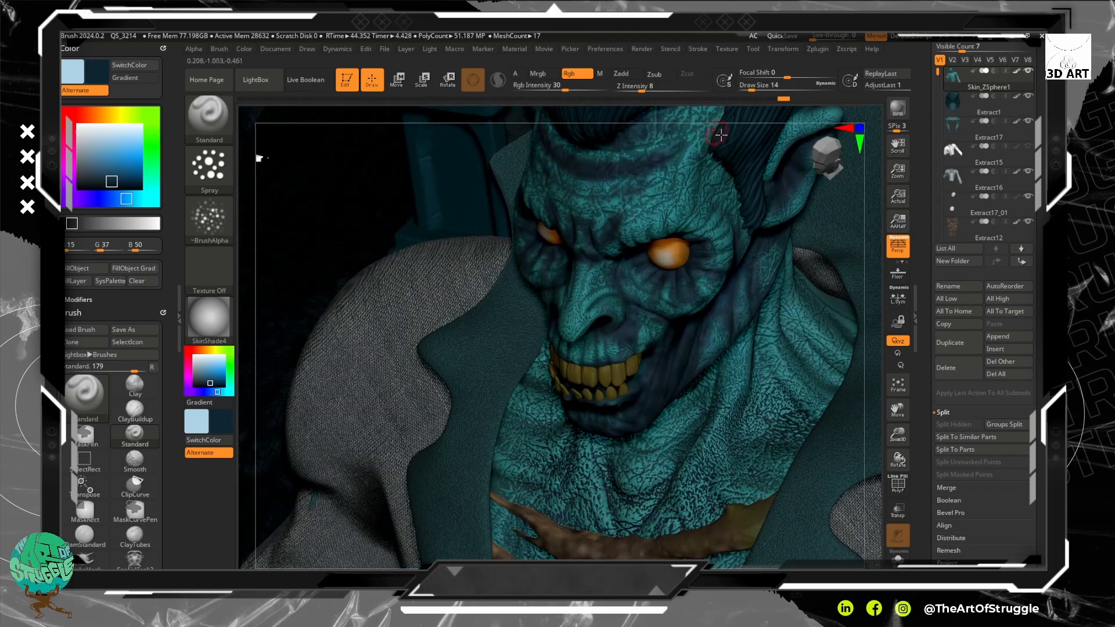
right_drag(879, 217, 874, 302)
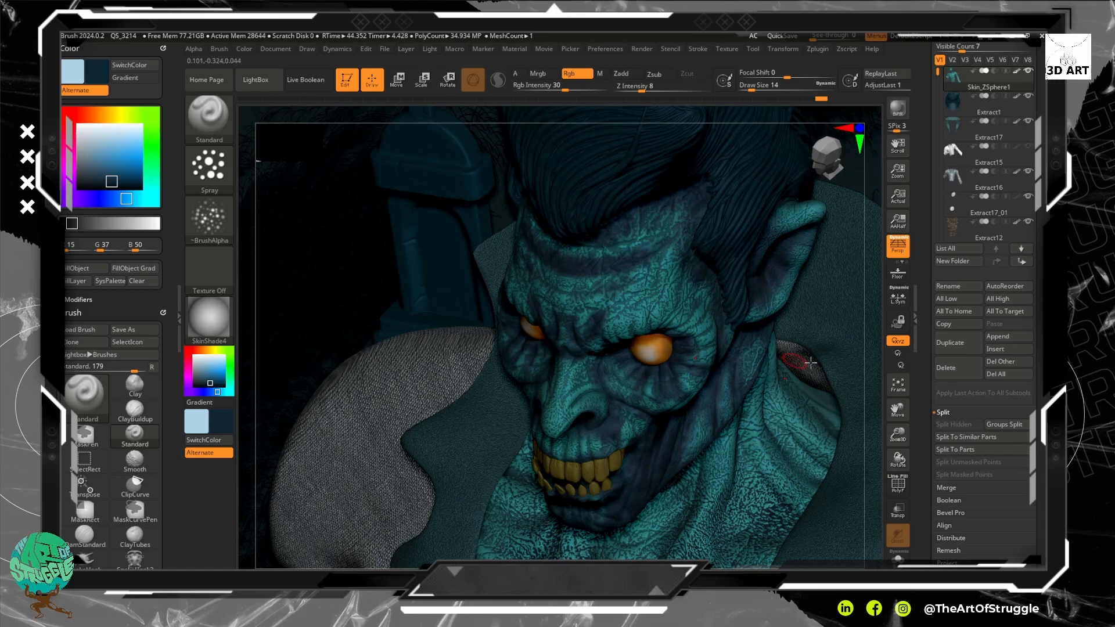
click(901, 385)
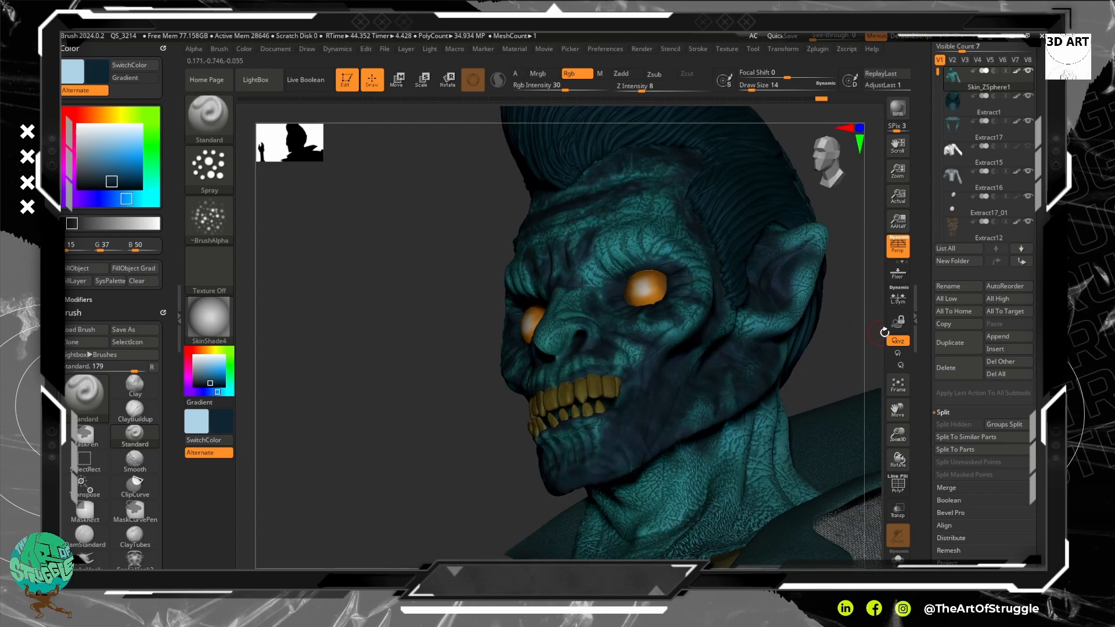
mouse_move(873, 316)
mouse_down()
mouse_move(729, 401)
mouse_move(642, 430)
mouse_move(642, 447)
mouse_move(655, 447)
mouse_move(635, 491)
mouse_move(682, 467)
mouse_up()
drag(732, 433, 705, 494)
drag(847, 359, 847, 374)
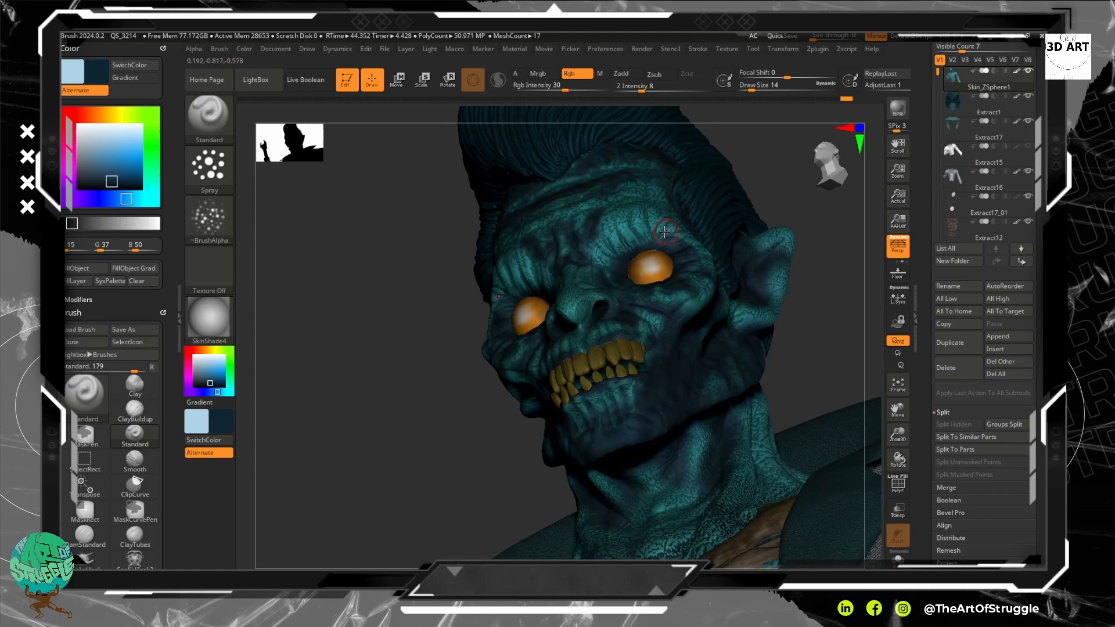
Shade the brow ridge above the eyes dark blue at draw size 7 and the nose bridge at draw size 6.
mouse_move(653, 231)
mouse_down()
mouse_move(632, 221)
mouse_move(615, 257)
mouse_move(606, 249)
mouse_up()
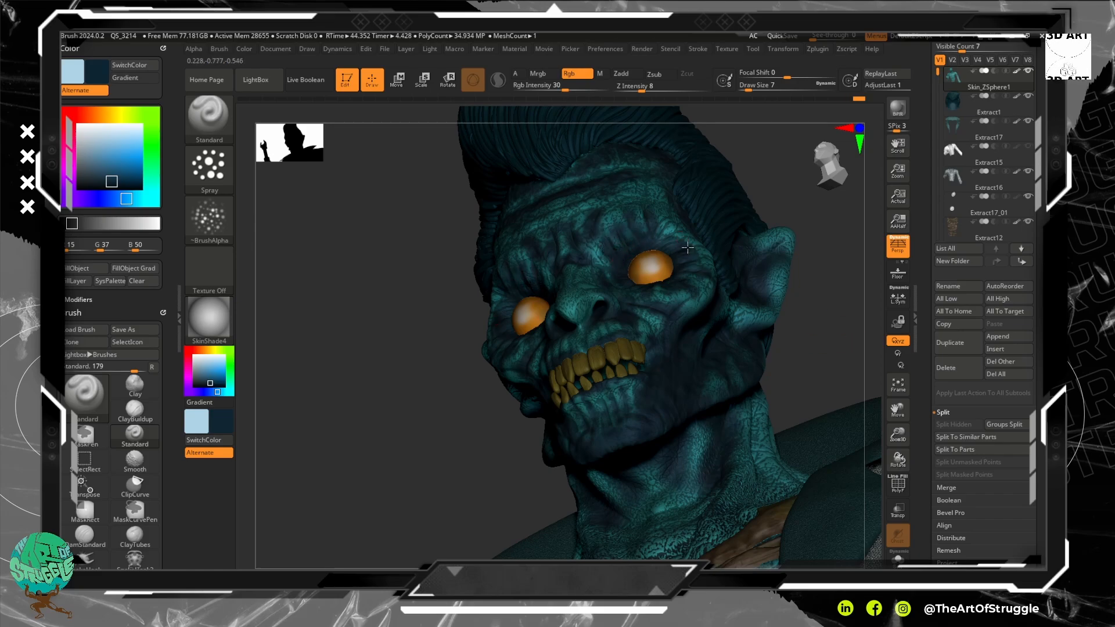
drag(826, 242, 699, 238)
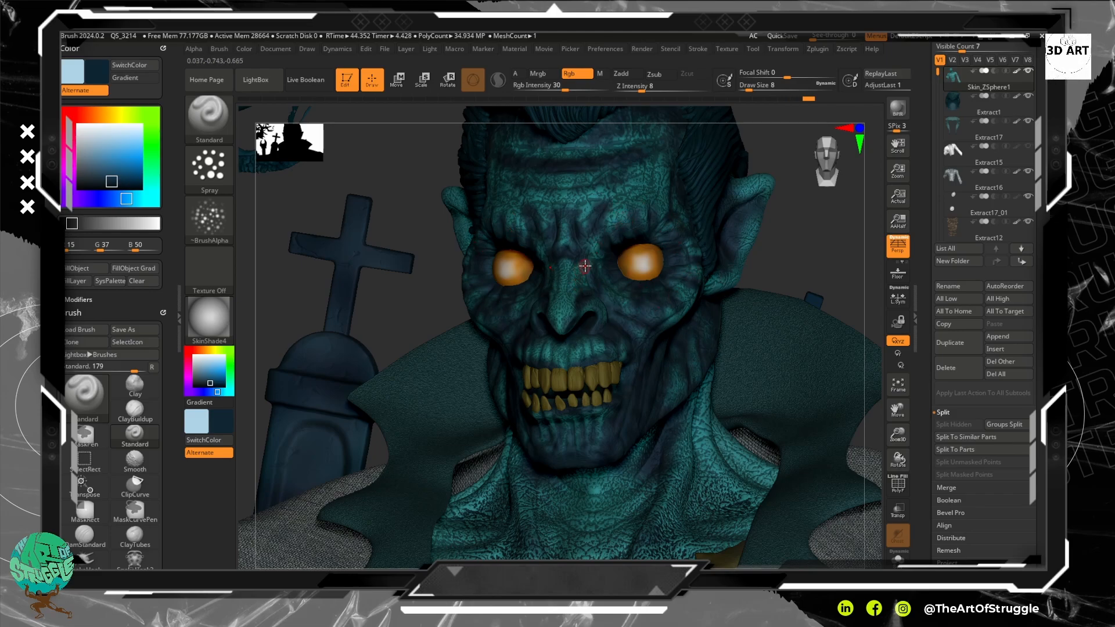
drag(582, 256, 570, 301)
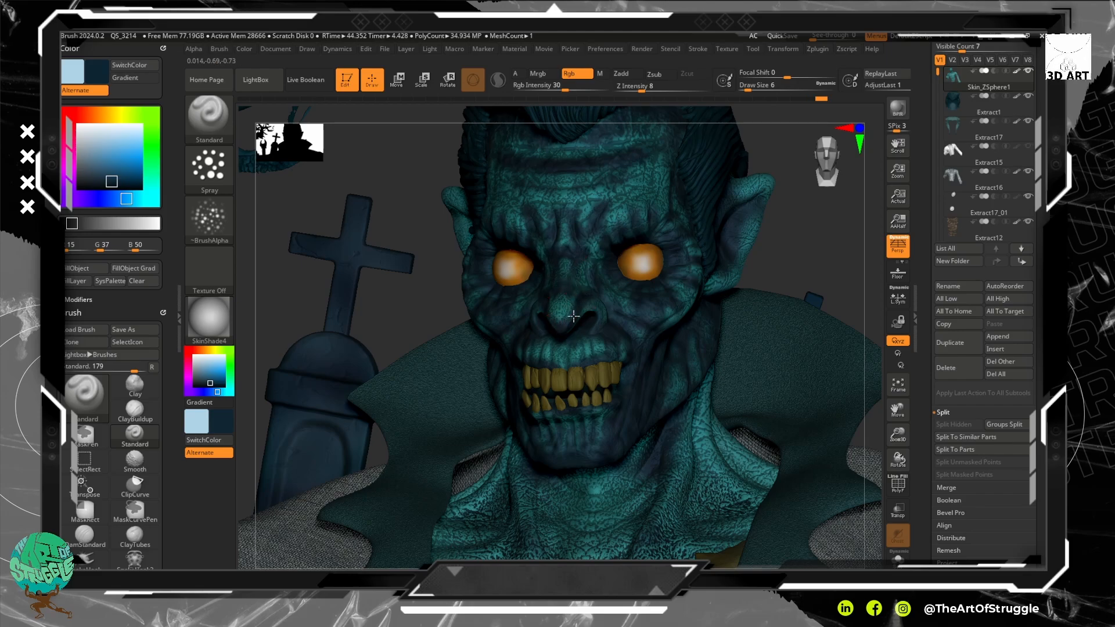
Raise the draw size to 10 and shade the underside of the nose dark blue.
drag(816, 234, 827, 227)
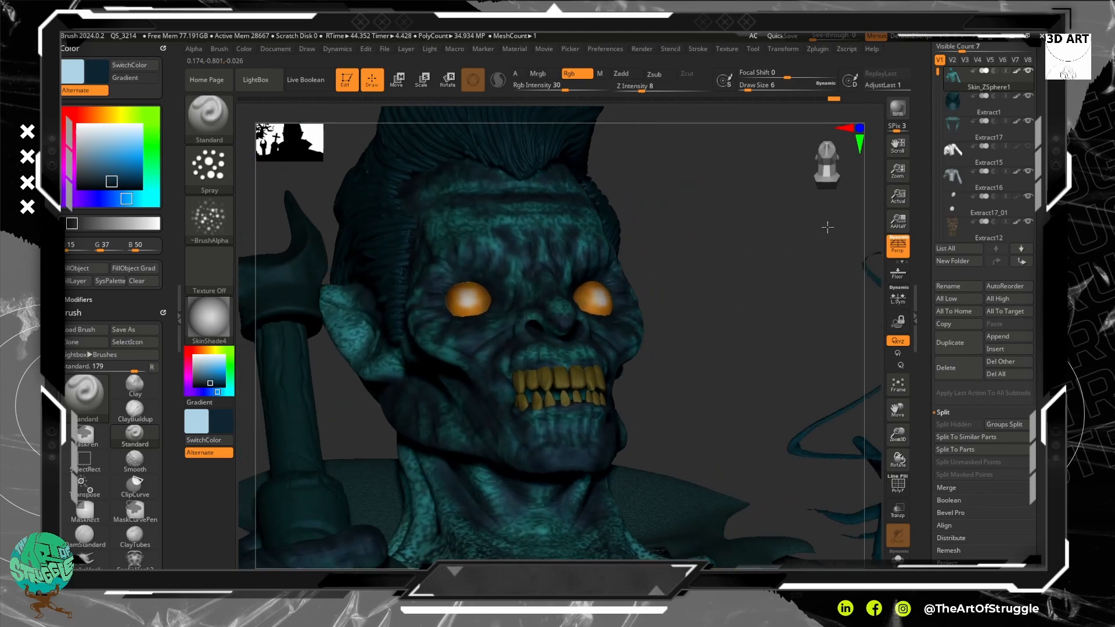
drag(721, 270, 732, 233)
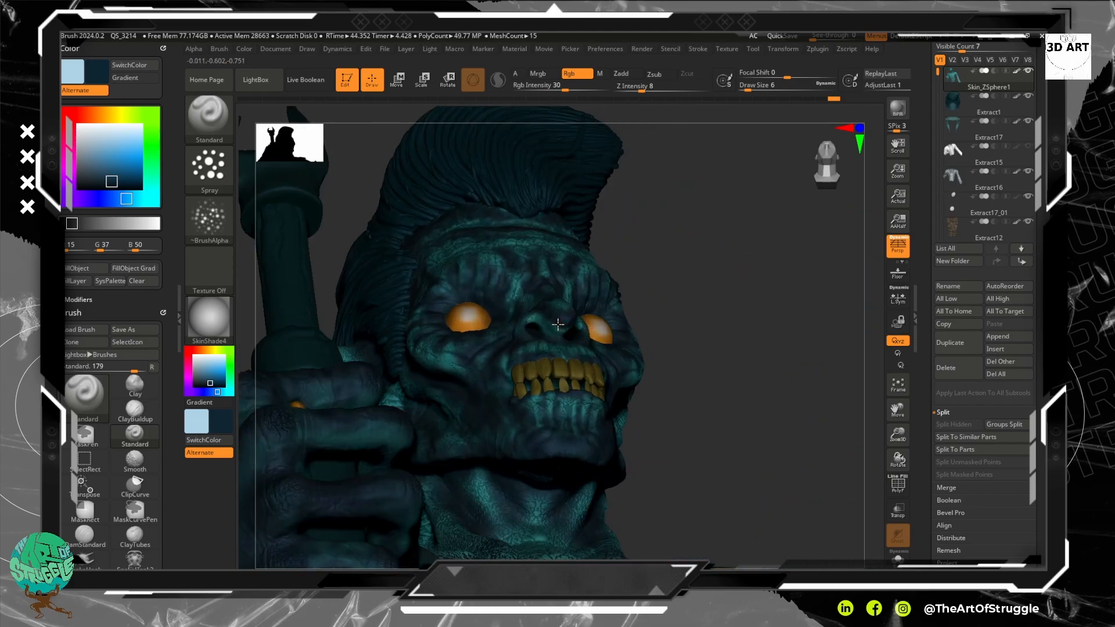
key(])
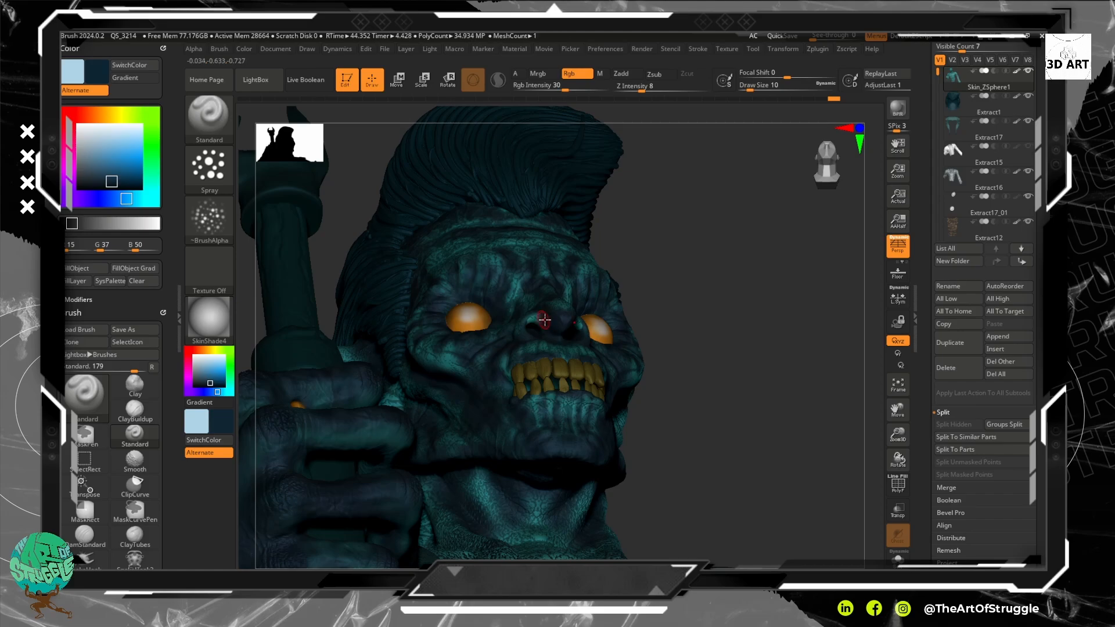
mouse_move(733, 301)
mouse_down()
mouse_move(764, 318)
mouse_move(722, 343)
mouse_up()
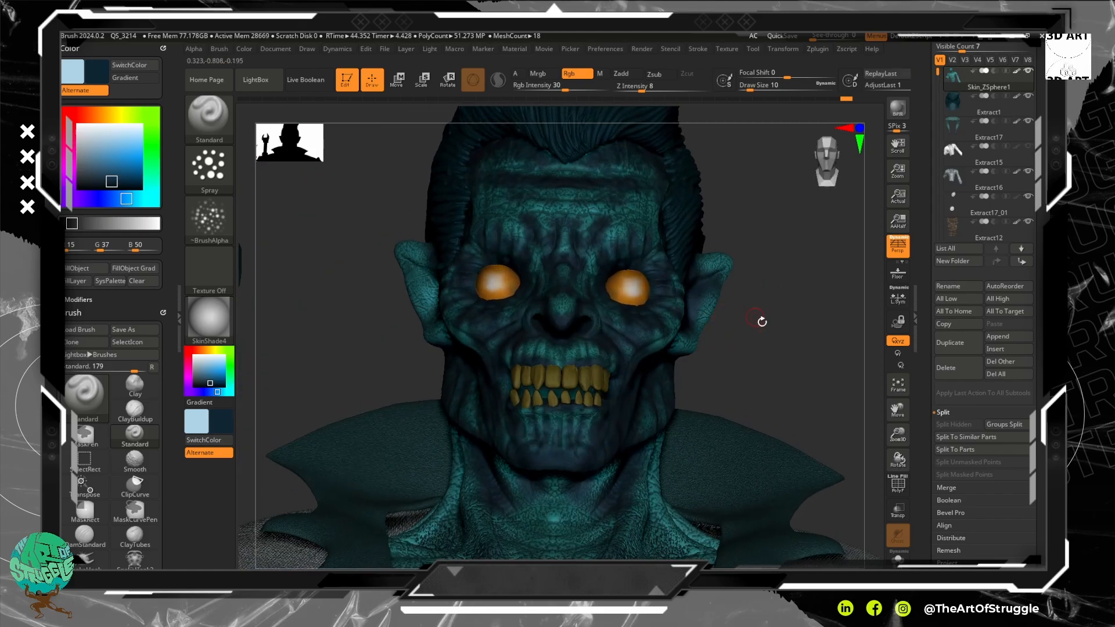
Shade the throat, the neck tendons and the side of the neck dark blue, starting at draw size 10.
mouse_move(821, 250)
alt+mouse_down()
mouse_move(806, 193)
mouse_move(793, 204)
mouse_move(811, 229)
mouse_move(772, 261)
mouse_move(622, 346)
alt+mouse_up()
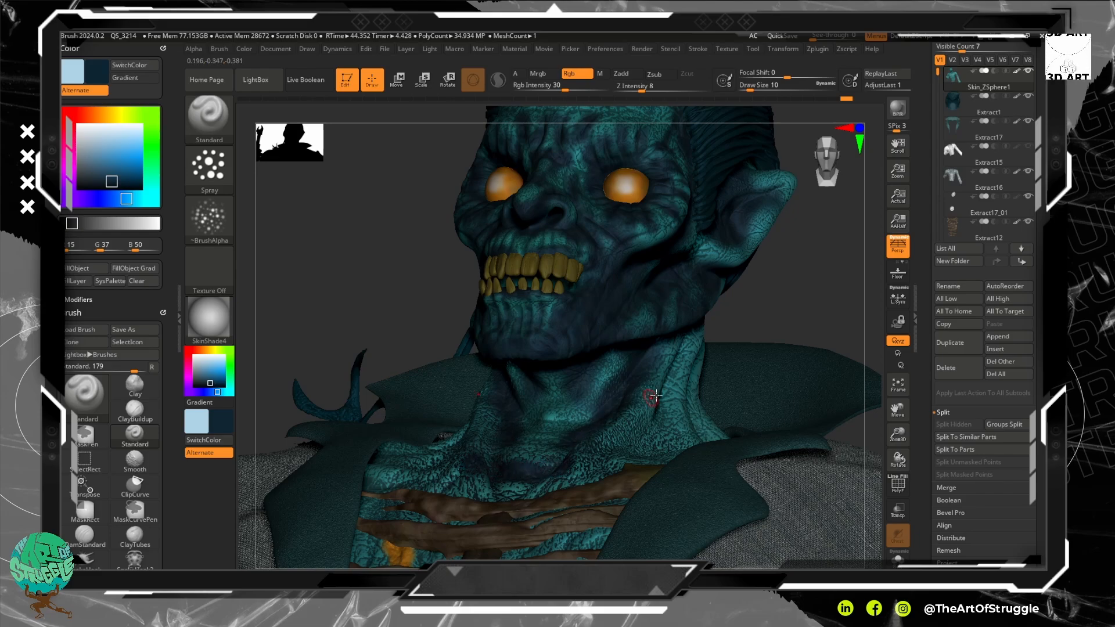
drag(822, 267, 709, 315)
mouse_move(673, 381)
mouse_down()
mouse_move(627, 430)
mouse_move(635, 400)
mouse_move(598, 429)
mouse_move(610, 436)
mouse_move(557, 455)
mouse_up()
mouse_move(747, 316)
mouse_down()
mouse_move(697, 415)
mouse_move(705, 401)
mouse_move(692, 398)
mouse_move(684, 332)
mouse_move(626, 413)
mouse_up()
Darken the jaw corner and the cheek in front of the ear with dark blue, reducing the draw size to 9.
key([)
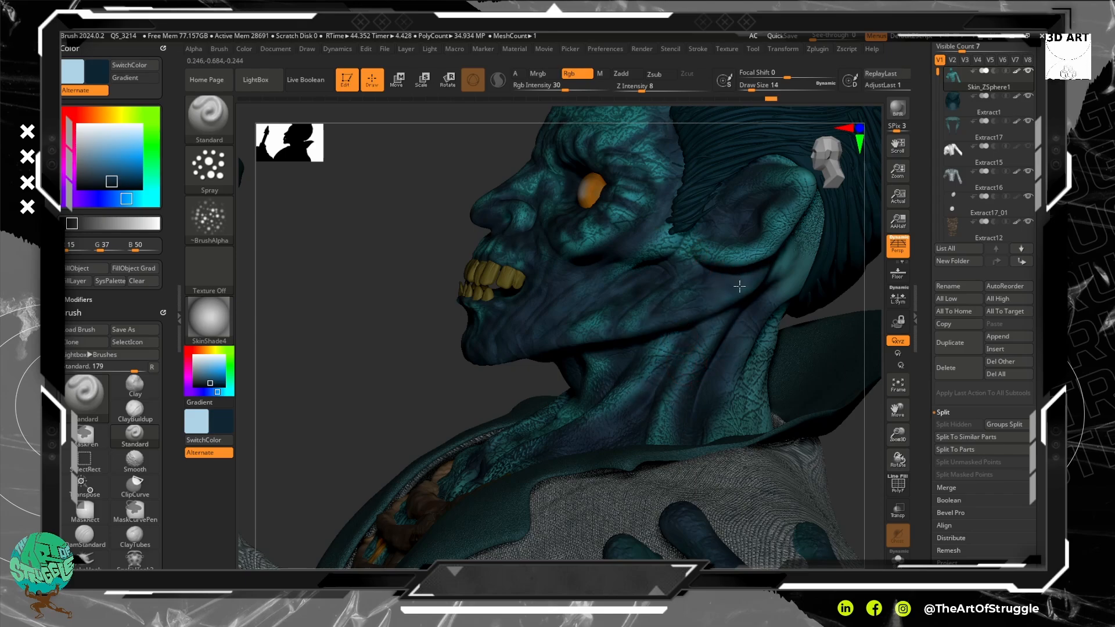
key([)
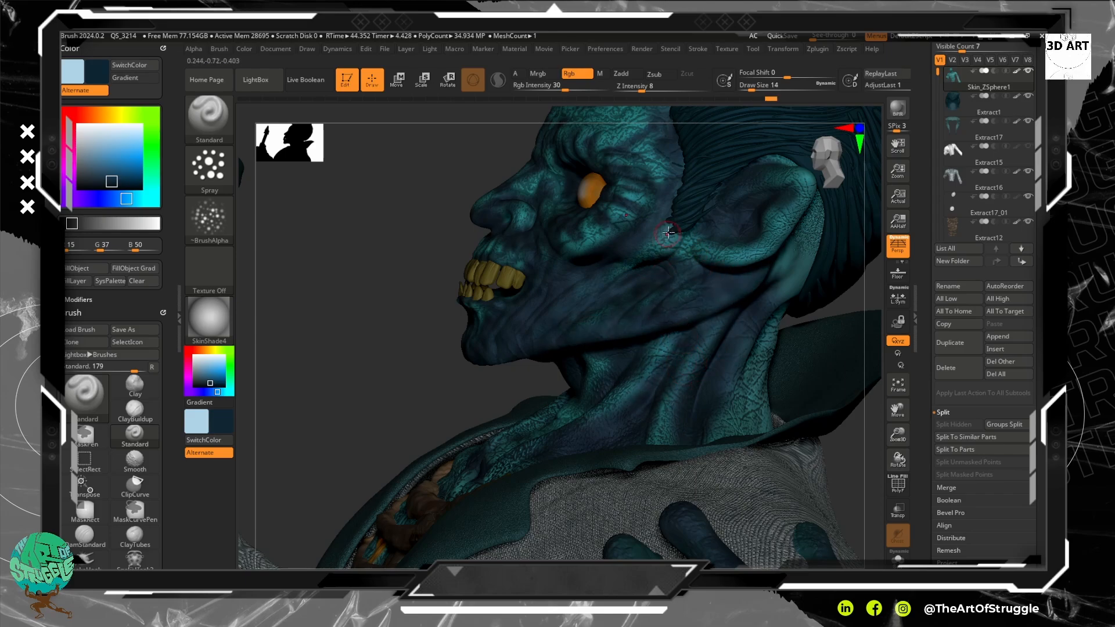
mouse_move(663, 218)
mouse_down()
mouse_move(656, 234)
mouse_move(690, 250)
mouse_up()
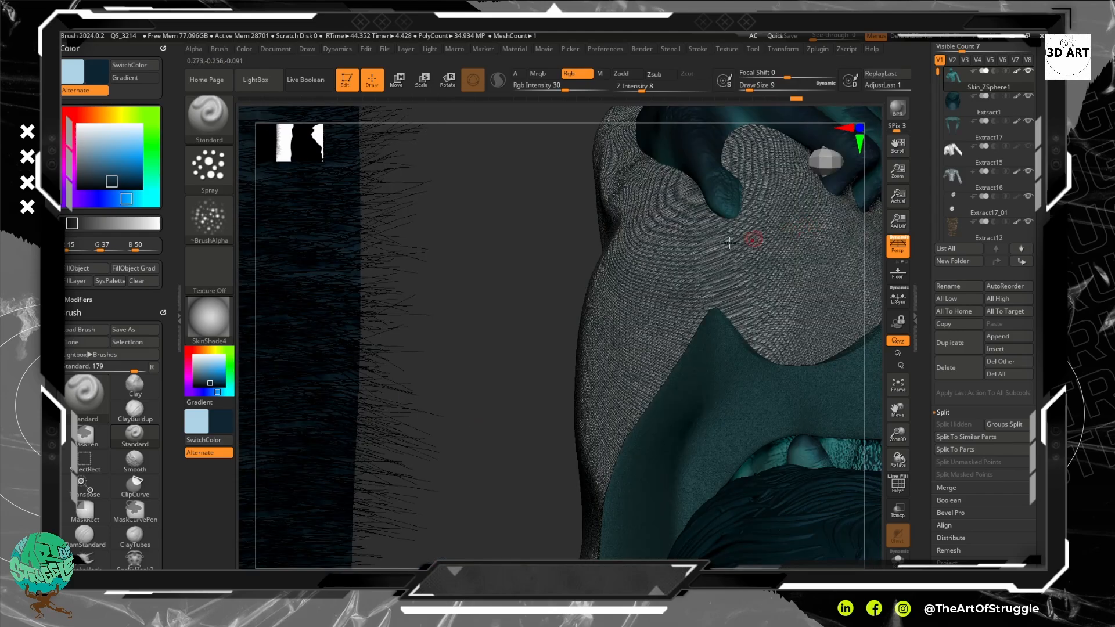
Shade the cheekbone and the side of the forehead dark blue at draw sizes 6 and 7.
drag(548, 272, 565, 331)
alt+drag(790, 308, 525, 337)
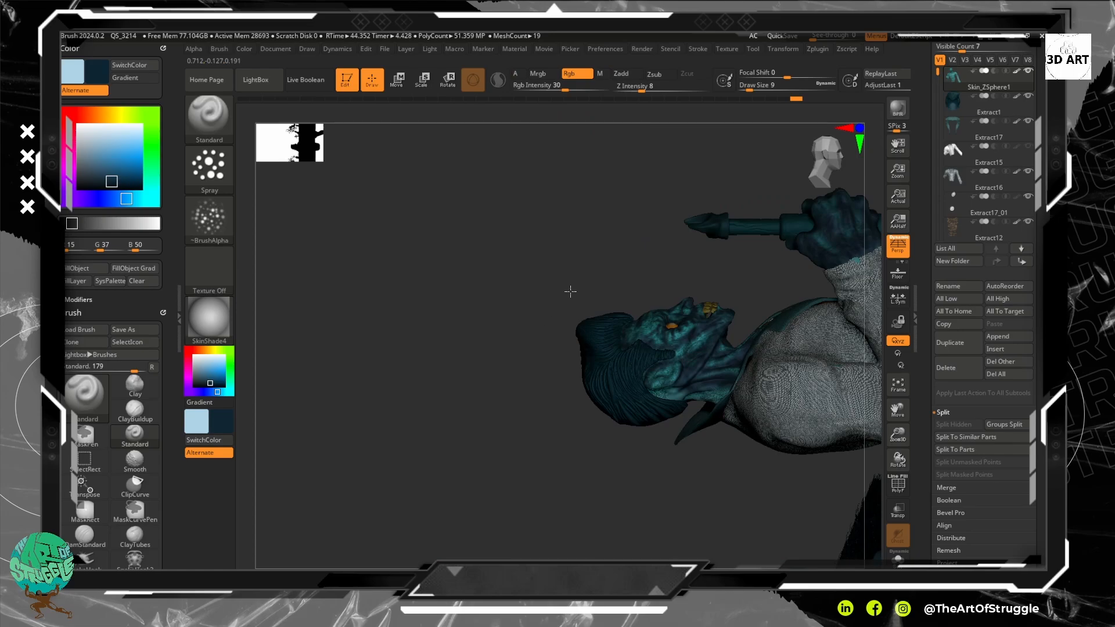
mouse_move(770, 324)
alt+mouse_down()
mouse_move(781, 406)
mouse_move(725, 418)
mouse_move(721, 431)
mouse_move(760, 435)
mouse_move(708, 442)
mouse_move(686, 430)
mouse_move(711, 420)
alt+mouse_up()
mouse_move(739, 344)
mouse_down()
mouse_move(749, 356)
mouse_move(729, 391)
mouse_move(677, 408)
mouse_move(713, 374)
mouse_move(687, 371)
mouse_move(723, 357)
mouse_move(715, 365)
mouse_move(728, 334)
mouse_move(815, 276)
mouse_up()
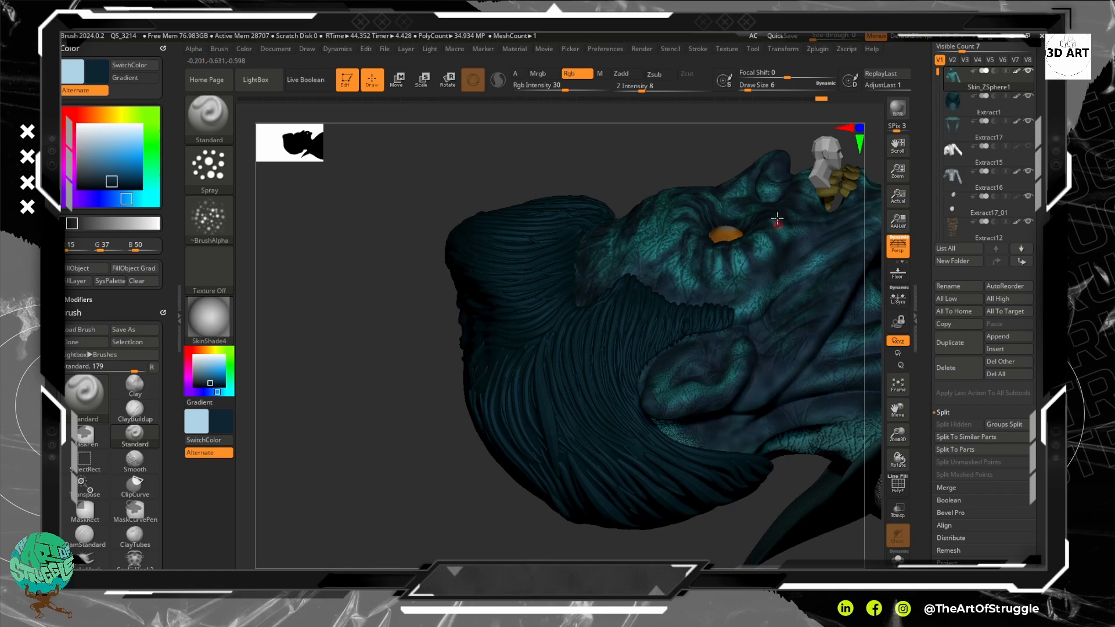
drag(654, 261, 670, 210)
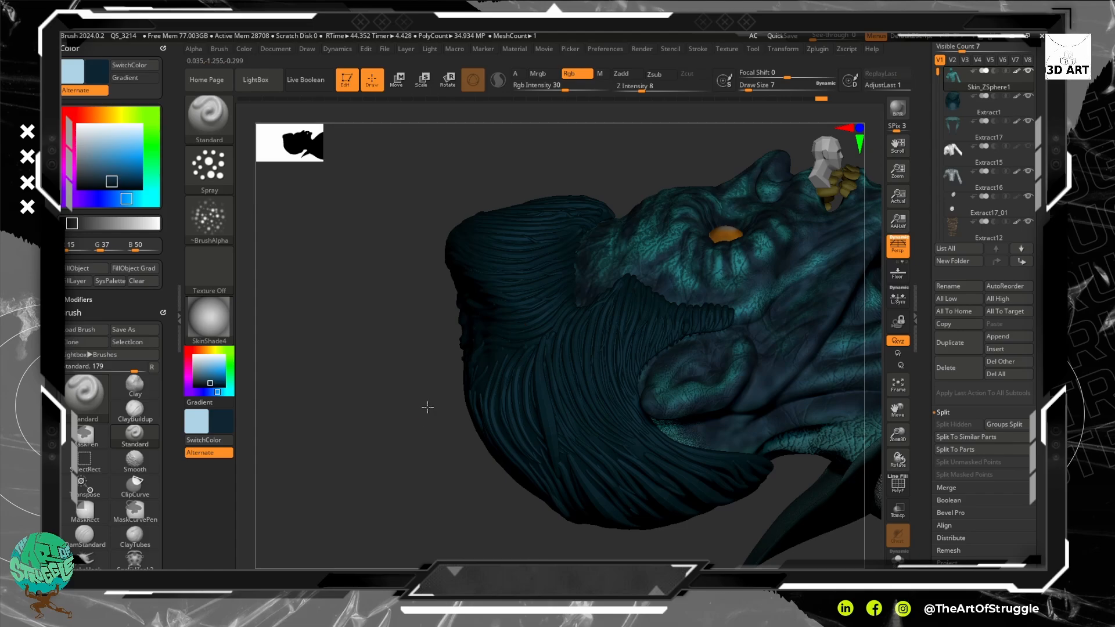
drag(428, 403, 618, 314)
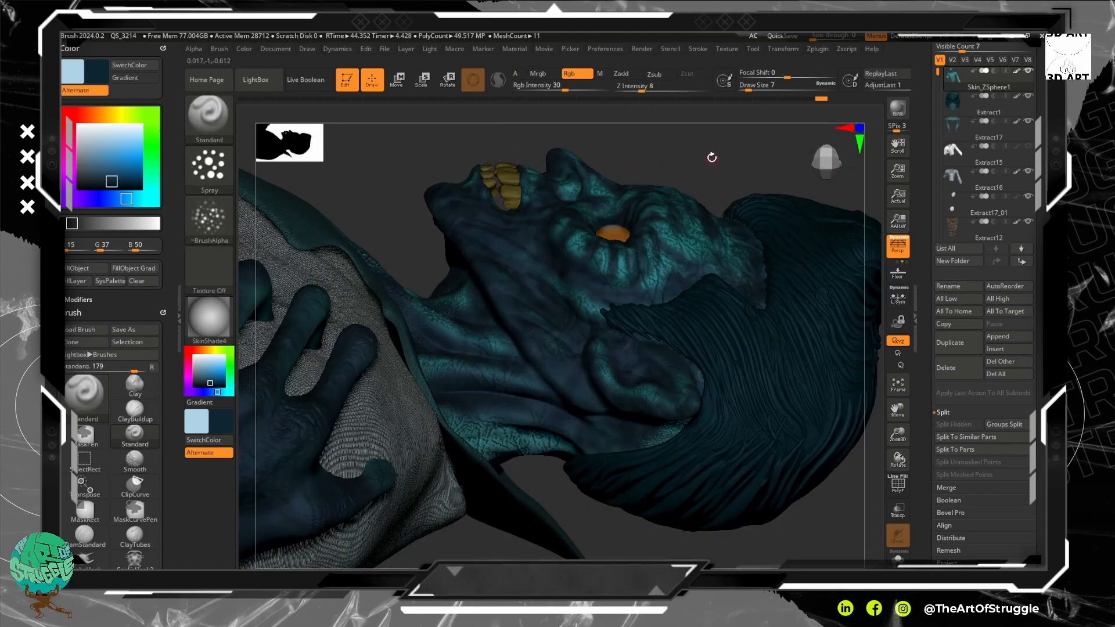
drag(712, 157, 672, 92)
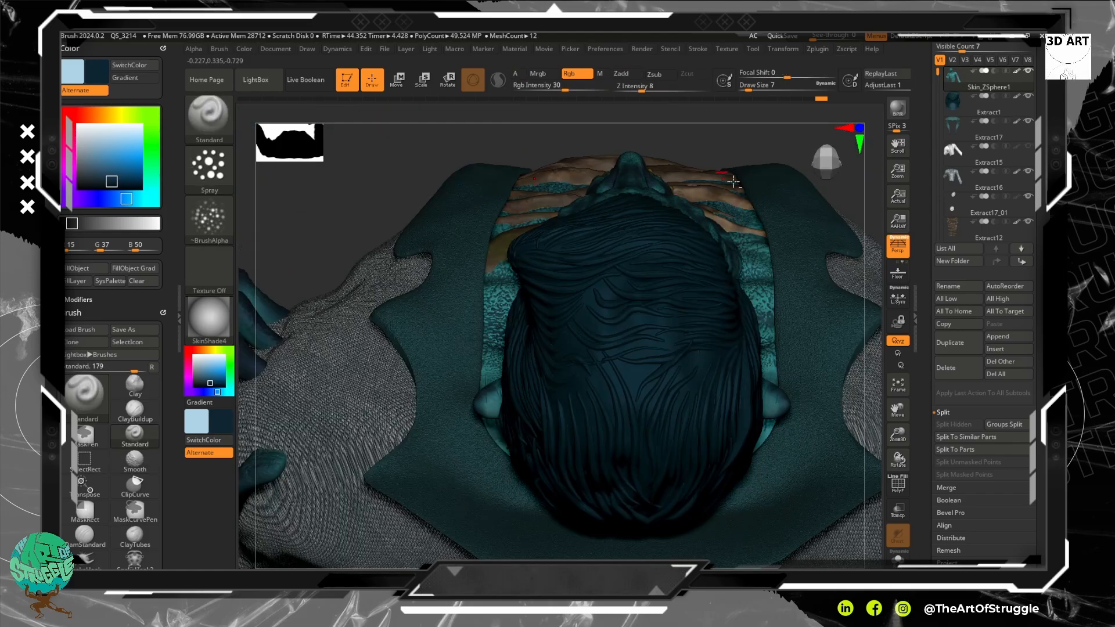
alt+right_drag(696, 284, 630, 451)
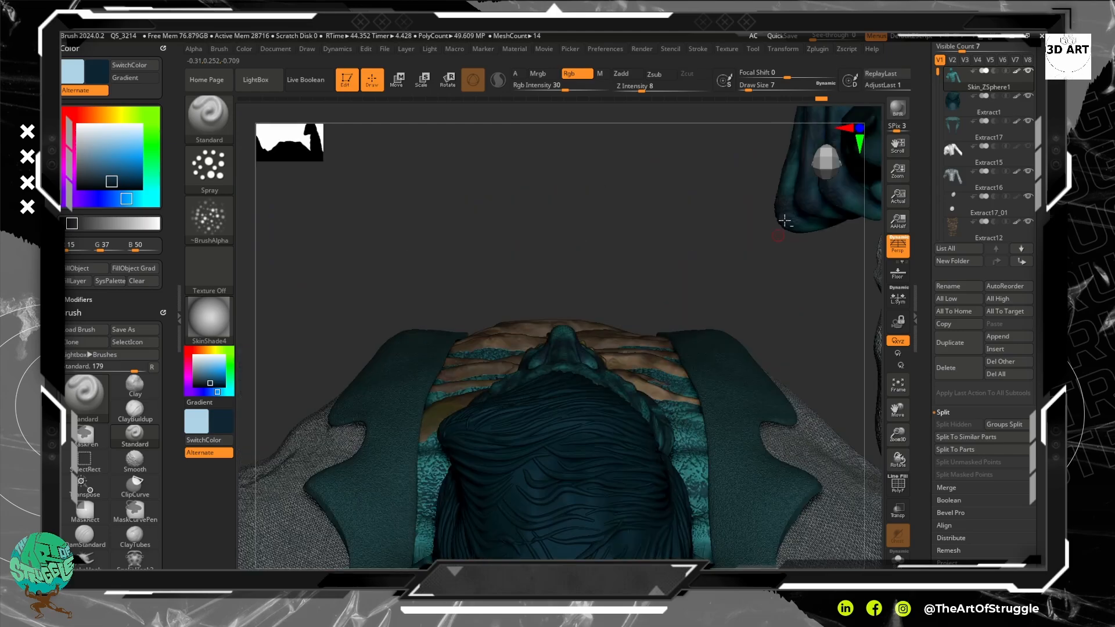
click(830, 170)
click(831, 166)
click(830, 160)
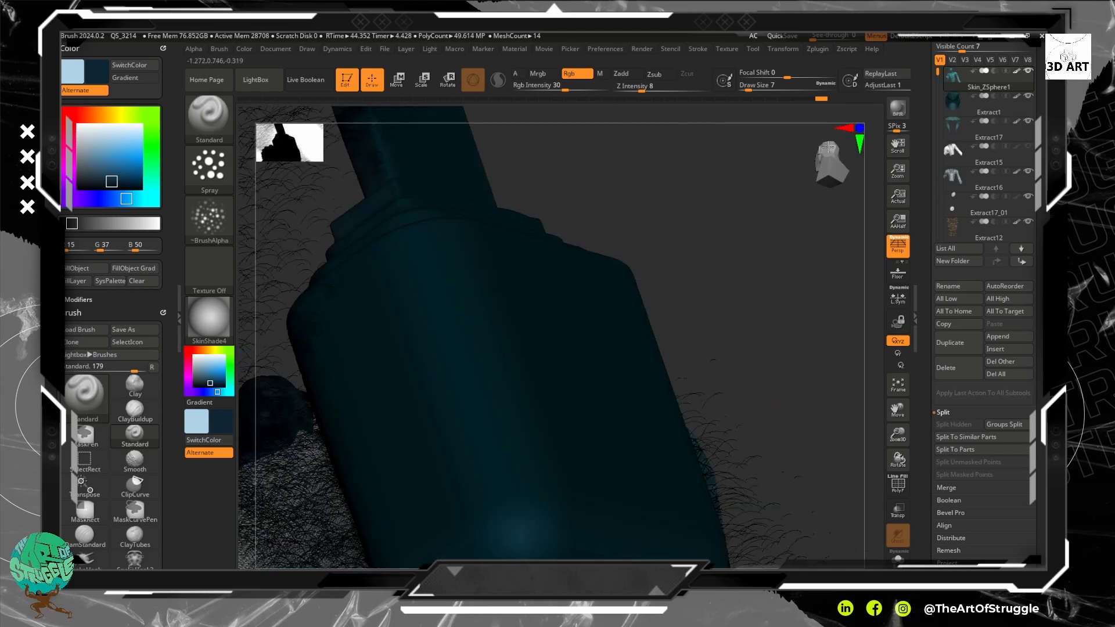
Shade the upper lip above the teeth dark blue at draw size 4.
click(829, 153)
click(830, 148)
click(829, 147)
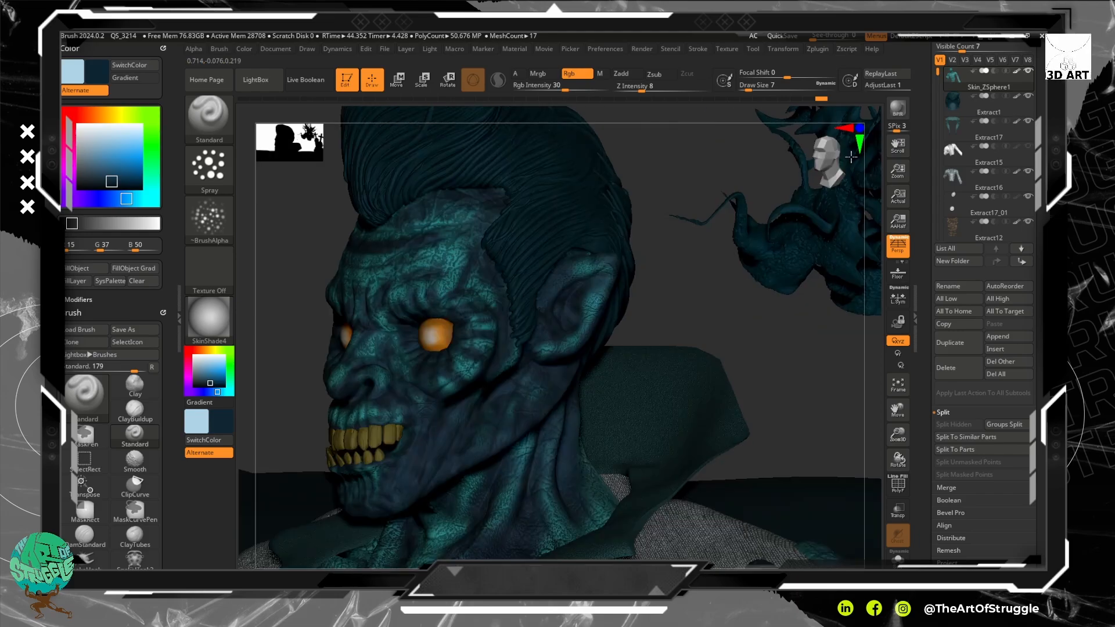
mouse_move(777, 295)
alt+mouse_down()
mouse_move(715, 235)
mouse_move(751, 256)
mouse_move(744, 236)
mouse_move(767, 269)
alt+mouse_up()
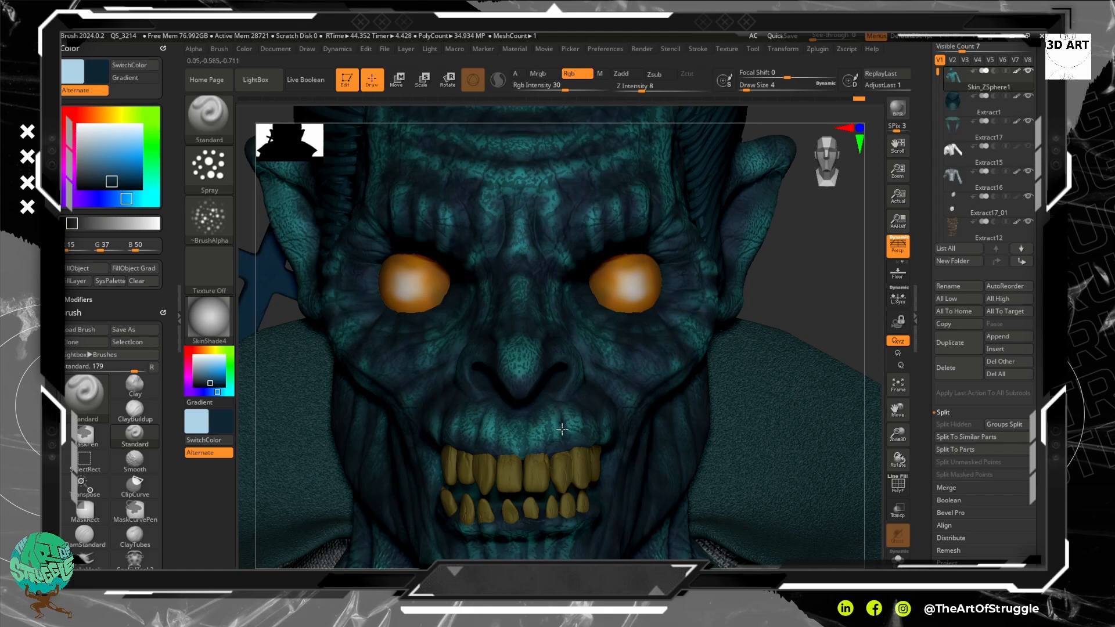
mouse_move(529, 415)
mouse_down()
mouse_move(521, 444)
mouse_move(557, 409)
mouse_move(579, 417)
mouse_up()
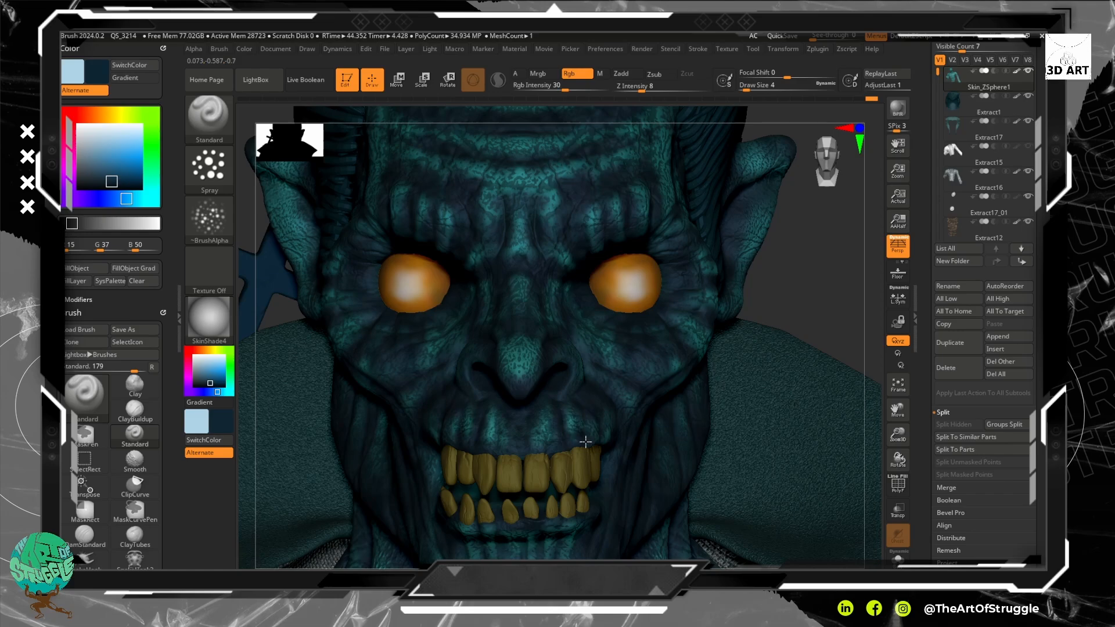
ctrl+right_drag(824, 267, 835, 314)
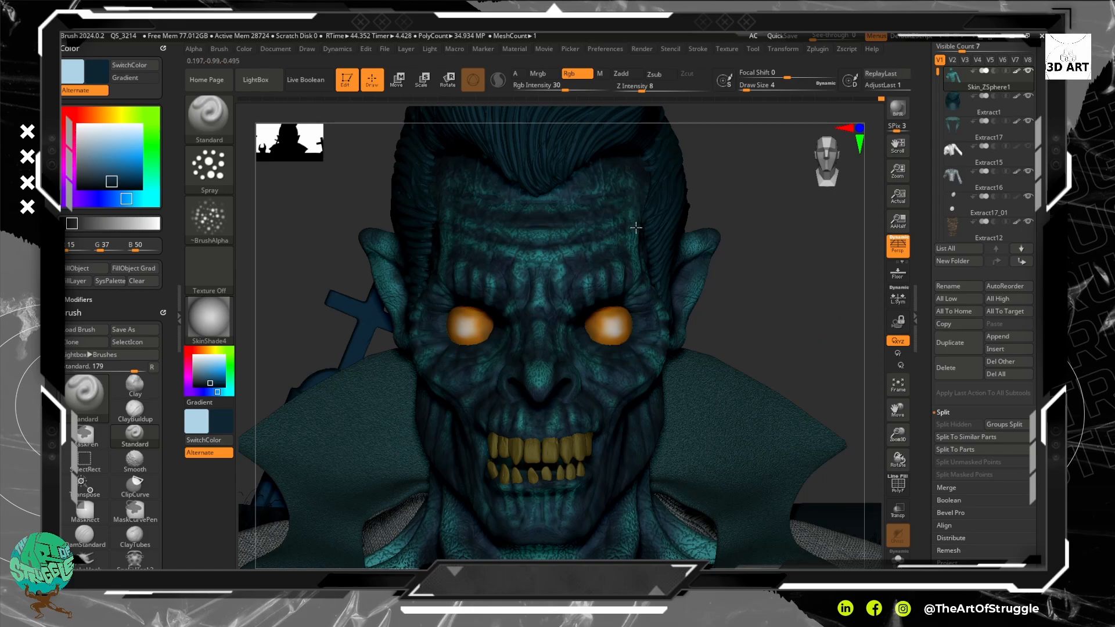
Darken the temple beside the eye and the side of the face with dark blue, raising the draw size to 18.
right_drag(689, 268, 631, 232)
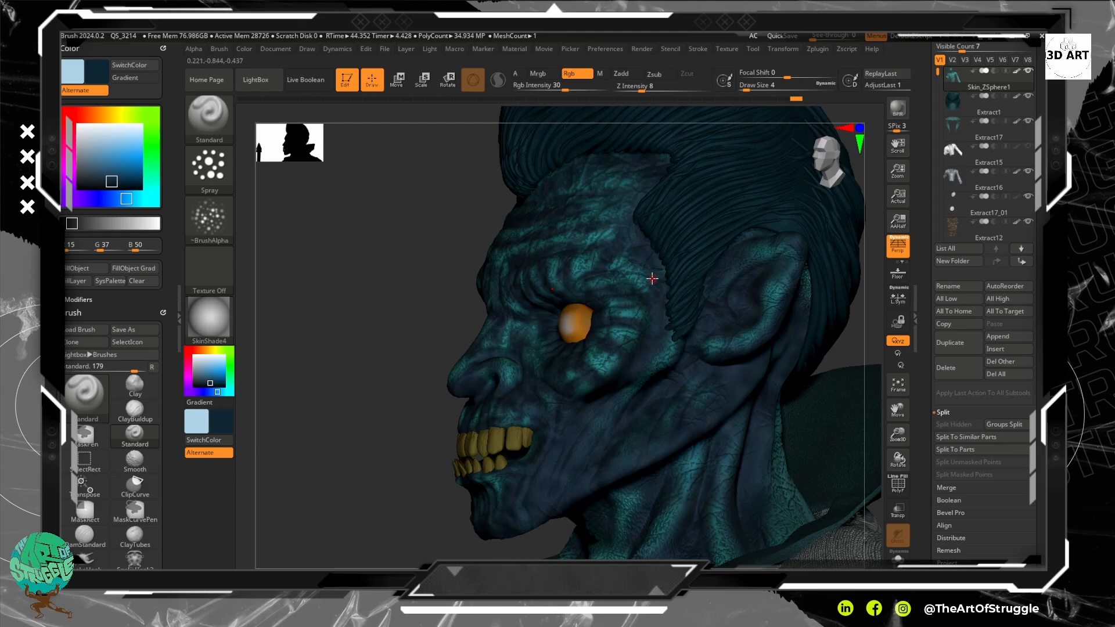
mouse_move(631, 268)
mouse_down()
mouse_move(643, 284)
mouse_move(627, 258)
mouse_up()
key(])
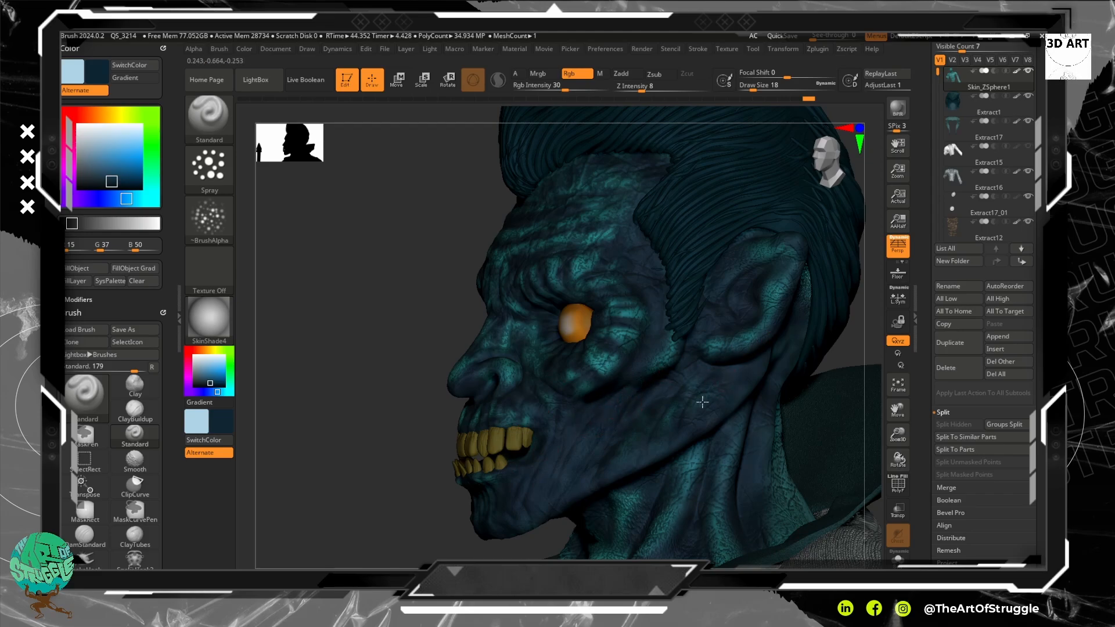
drag(799, 284, 766, 317)
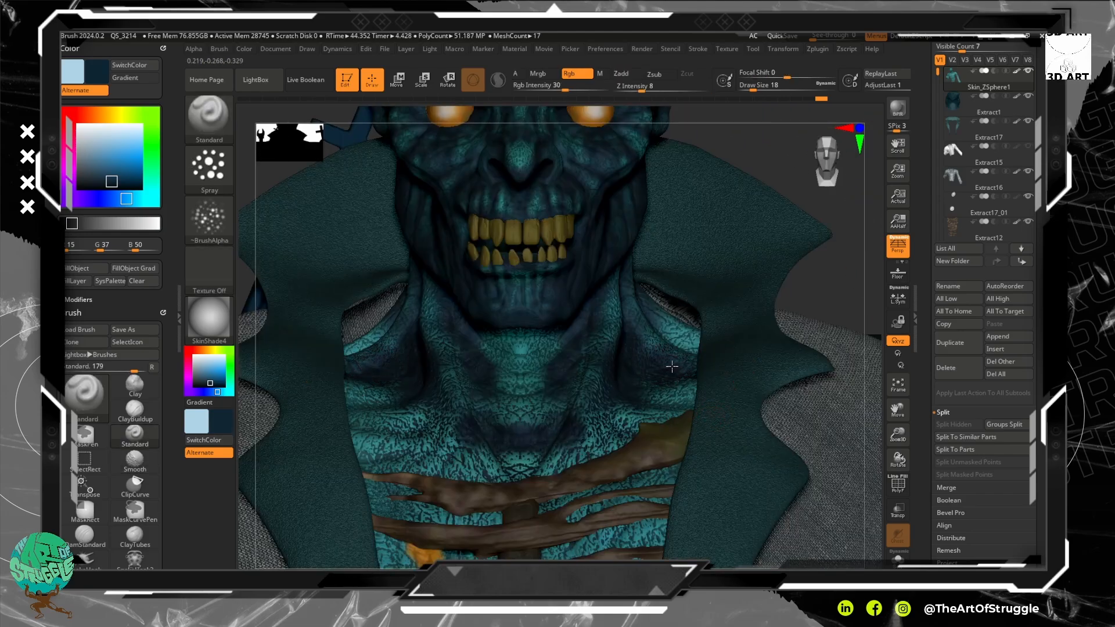
Shade the collarbone hollows, the base of the throat and the upper chest dark blue at draw size 18.
mouse_move(682, 337)
mouse_down()
mouse_move(702, 346)
mouse_move(692, 352)
mouse_up()
mouse_move(679, 398)
mouse_down()
mouse_move(655, 400)
mouse_move(669, 404)
mouse_up()
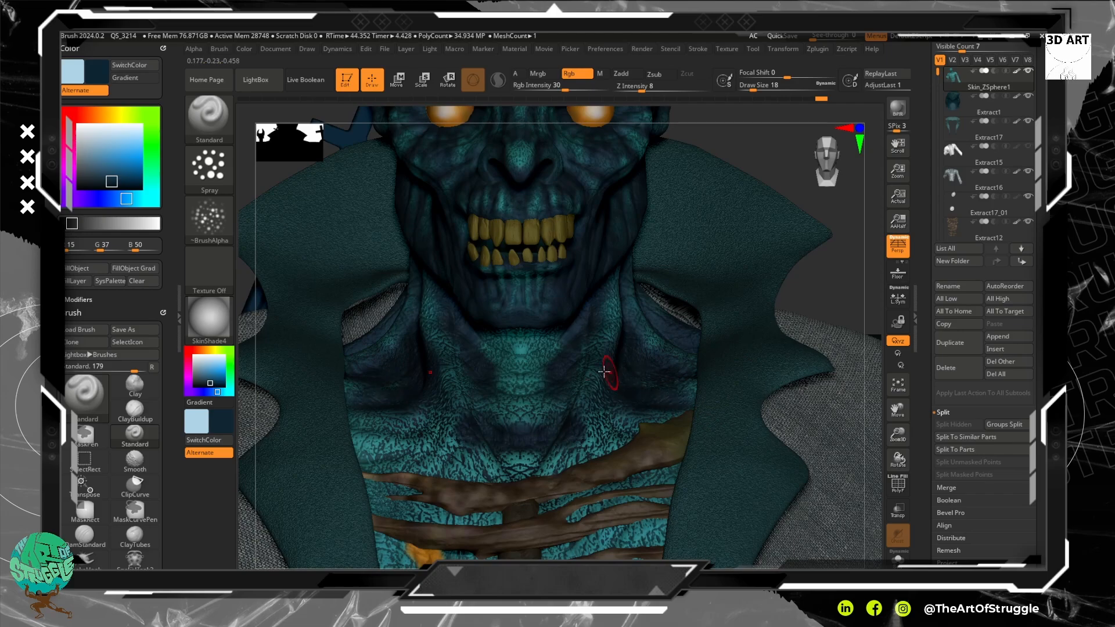
mouse_move(519, 340)
mouse_down()
mouse_move(498, 378)
mouse_move(547, 433)
mouse_move(523, 461)
mouse_up()
mouse_move(606, 426)
mouse_down()
mouse_move(606, 417)
mouse_move(607, 437)
mouse_up()
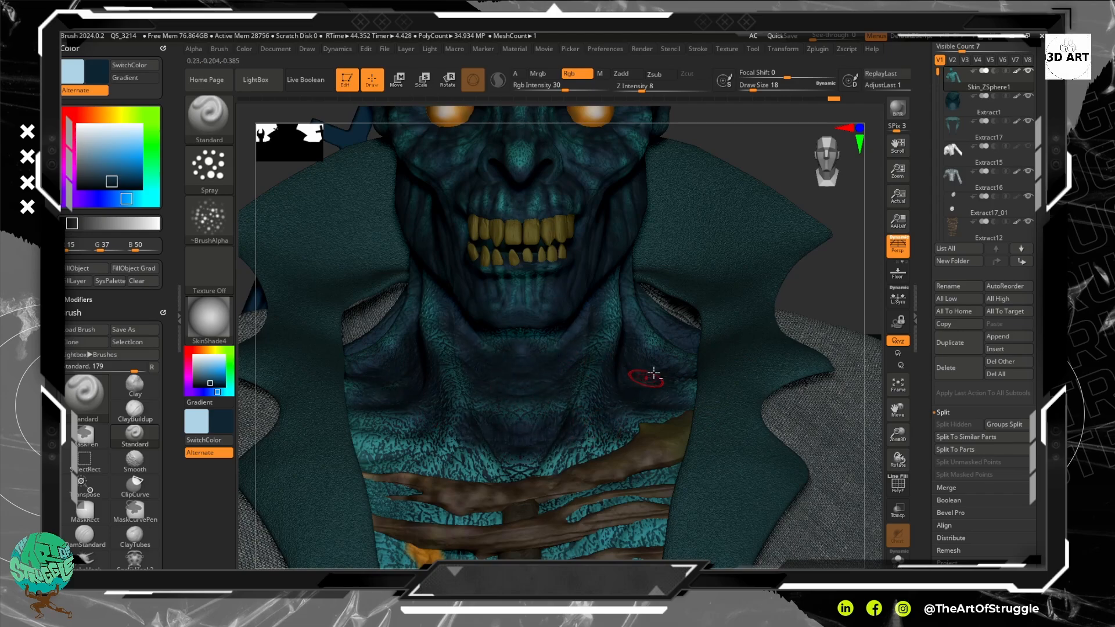
scroll(830, 274, down, 1)
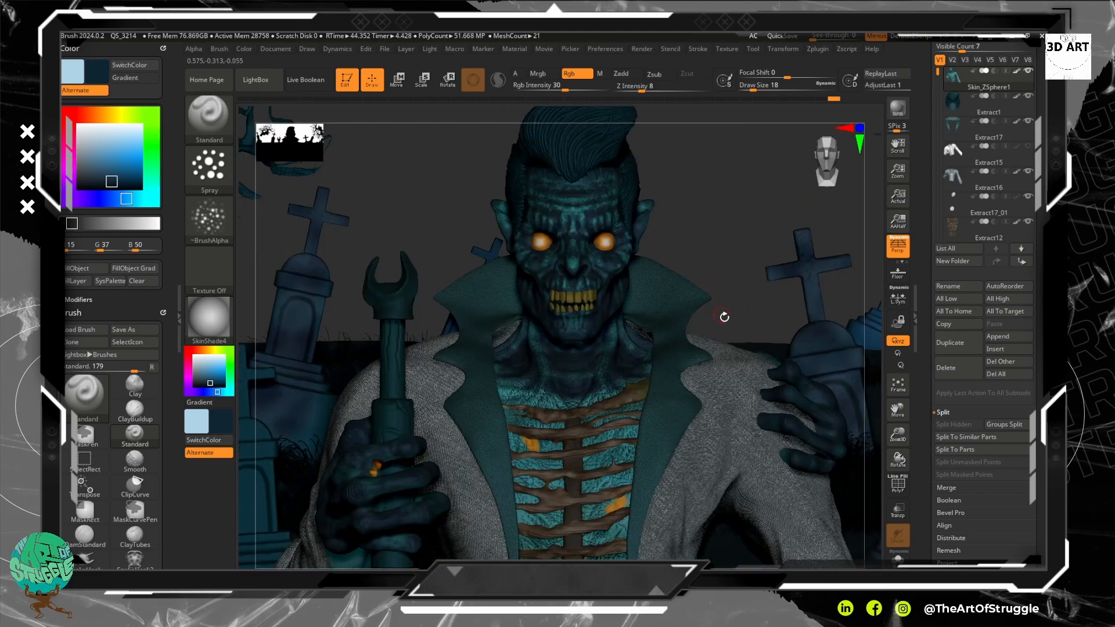
Shade the torso skin between the ribs dark blue down to the belly, raising the draw size to 106.
mouse_move(645, 391)
mouse_down()
mouse_move(604, 399)
mouse_move(649, 397)
mouse_move(601, 413)
mouse_move(597, 429)
mouse_move(632, 437)
mouse_move(598, 465)
mouse_move(615, 483)
mouse_move(584, 508)
mouse_move(619, 503)
mouse_move(603, 520)
mouse_move(612, 539)
mouse_up()
alt+drag(750, 197, 576, 356)
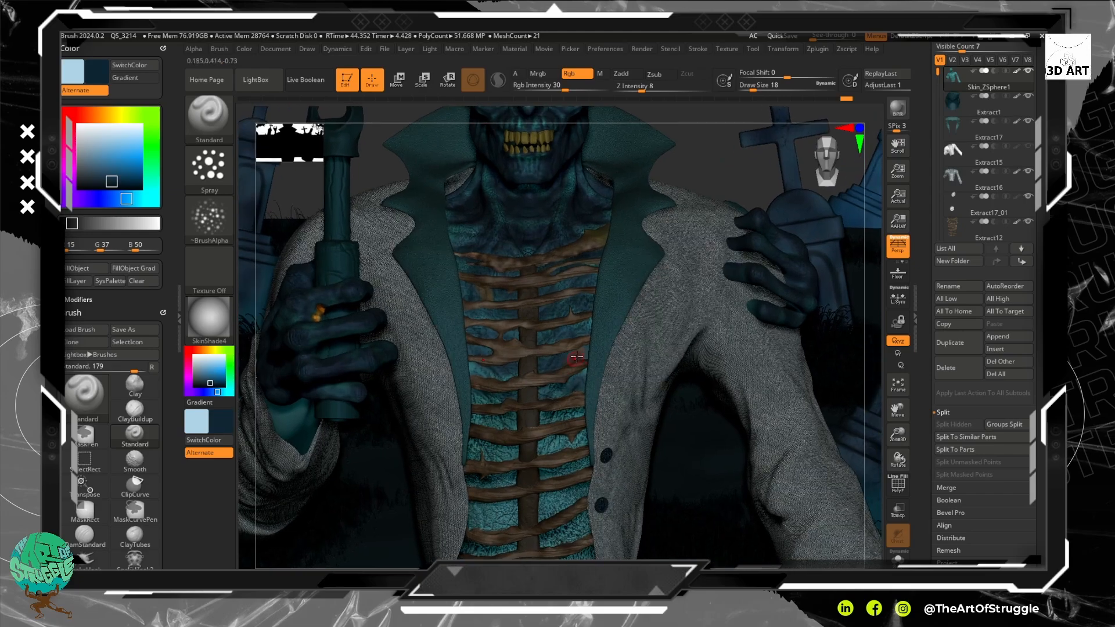
key(bracketright)
key(bracketright)
key(bracketright)
key(bracketright)
key(bracketright)
key(bracketright)
key(bracketright)
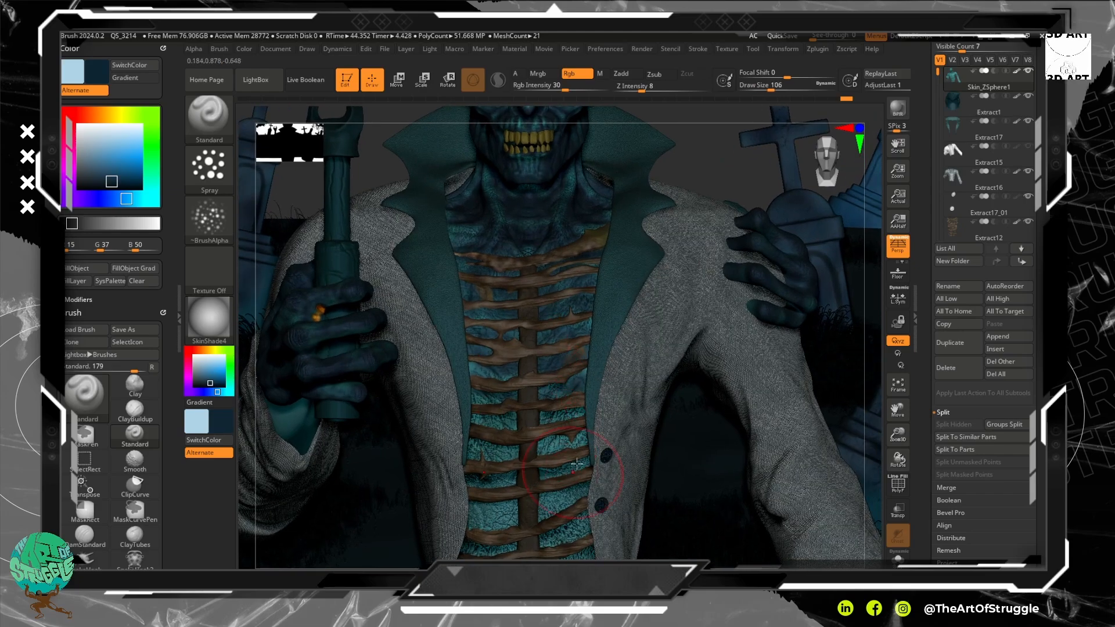
mouse_move(576, 465)
mouse_down()
mouse_move(566, 505)
mouse_move(553, 498)
mouse_move(599, 550)
mouse_up()
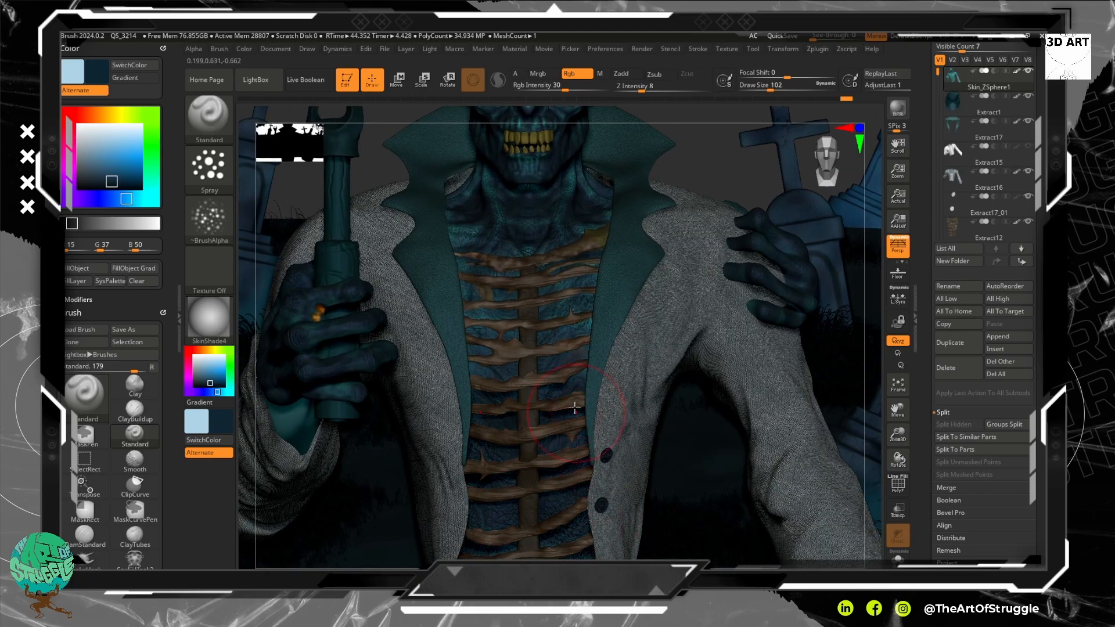
Reduce the draw size stepwise to 14 and change the paint colour to a deeper blue with G 29 and B 45.
key(bracketleft)
key(bracketleft)
key(bracketleft)
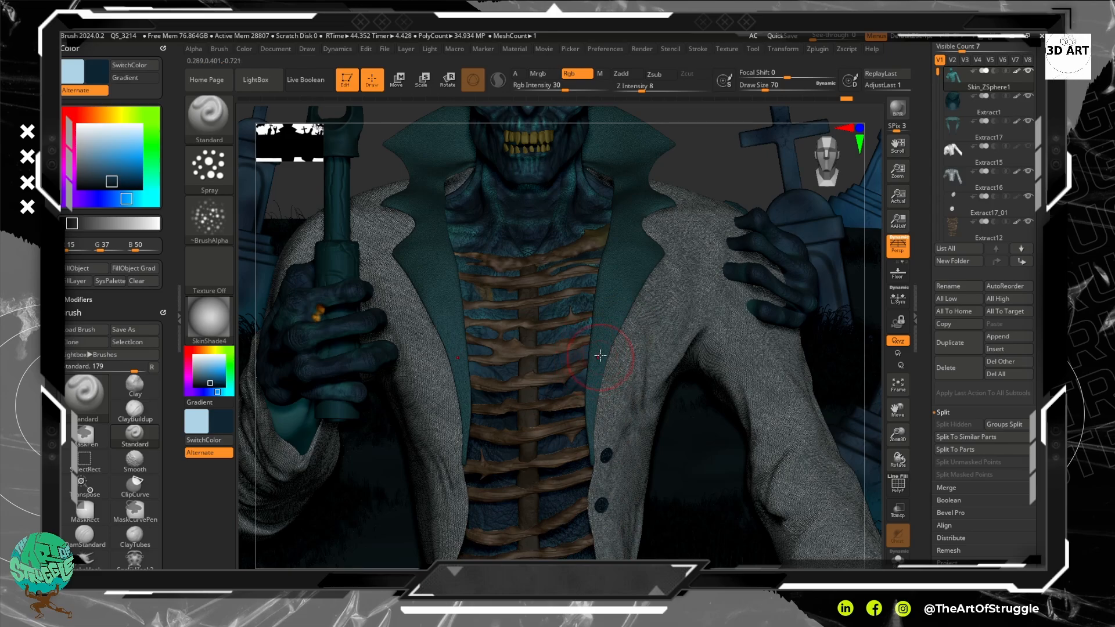
key(bracketleft)
key(bracketleft)
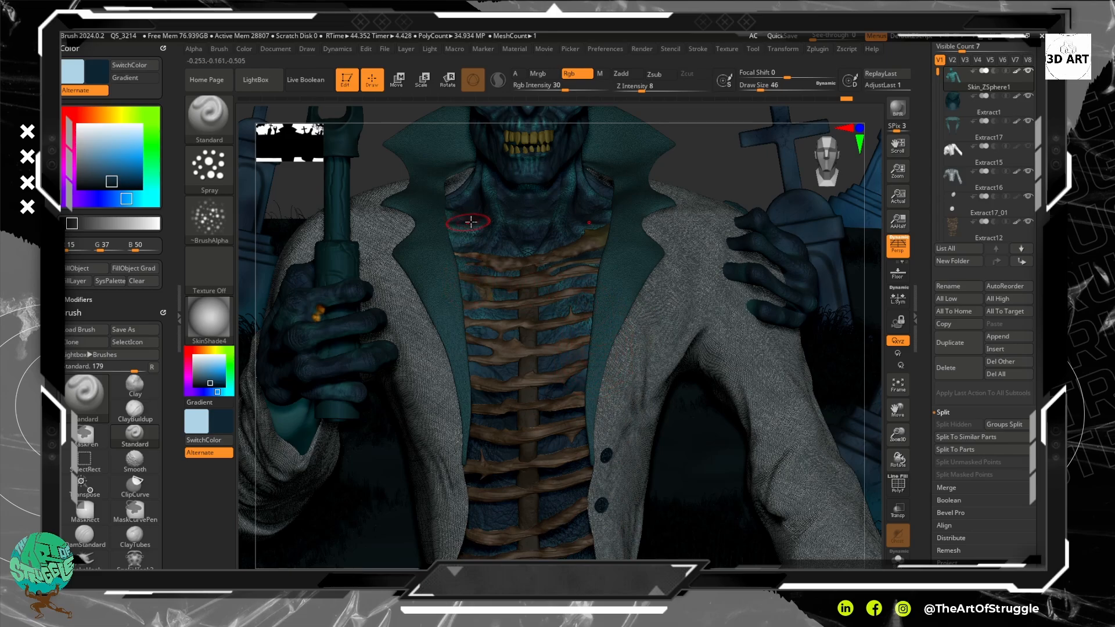
key(bracketleft)
key(bracketleft)
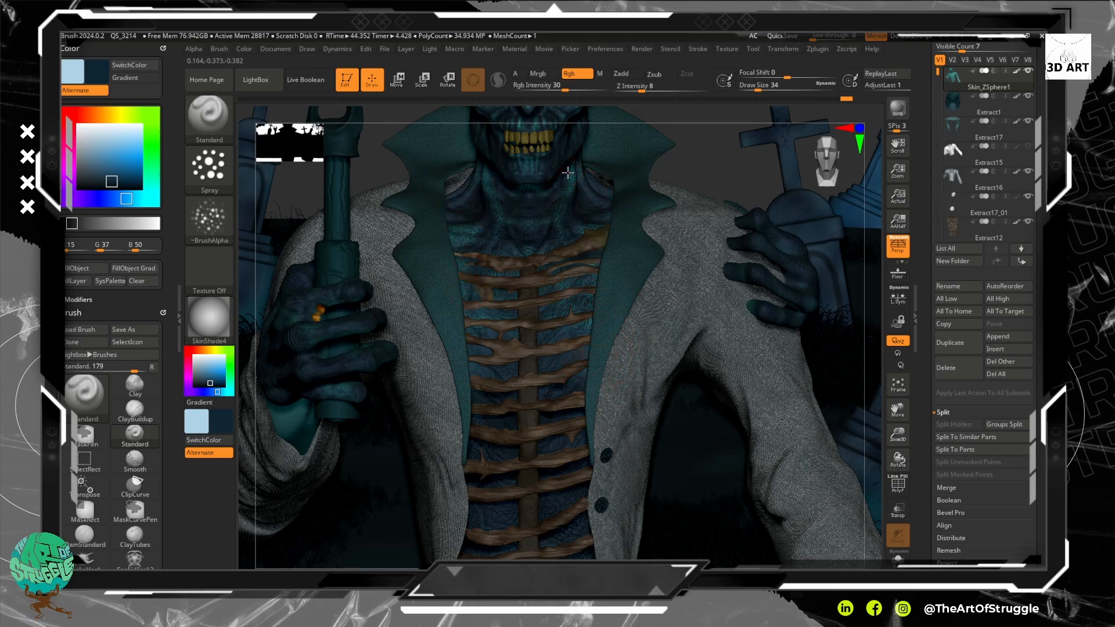
key(bracketleft)
key(bracketleft)
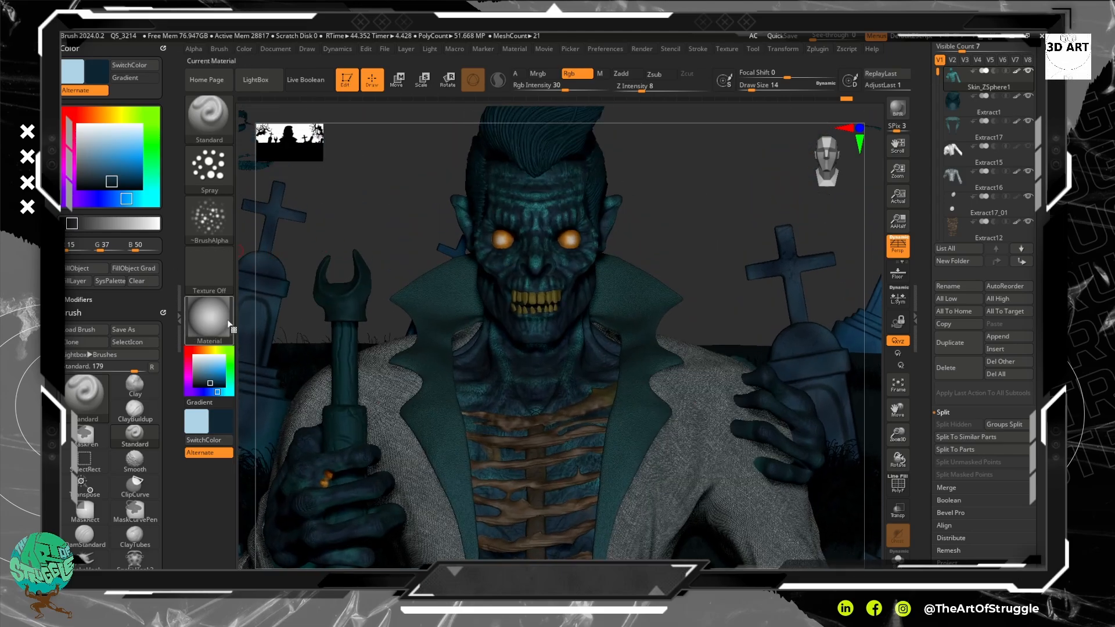
drag(212, 382, 222, 384)
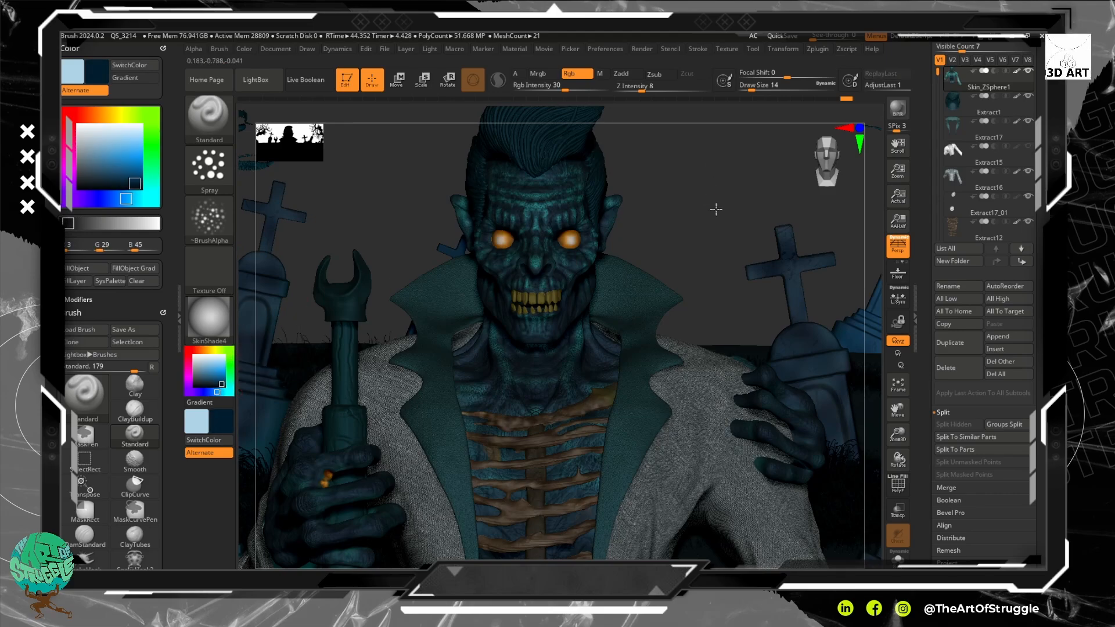
Compare the neck and chest with an earlier undo history state, then inspect the current shading on the torso and face.
alt+drag(716, 209, 729, 262)
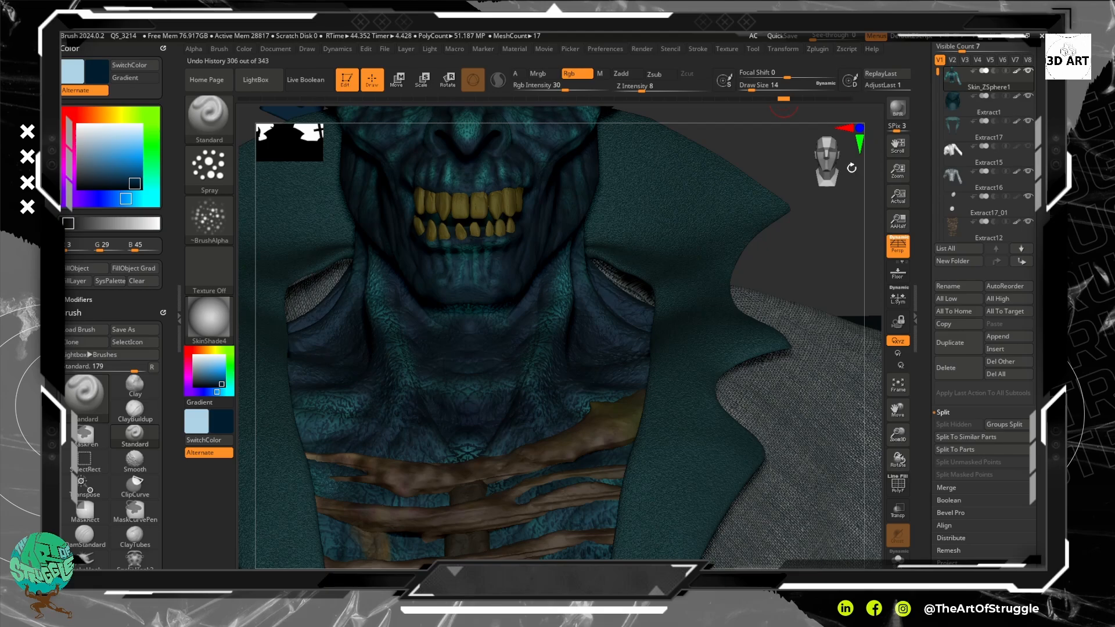
key(ctrl)
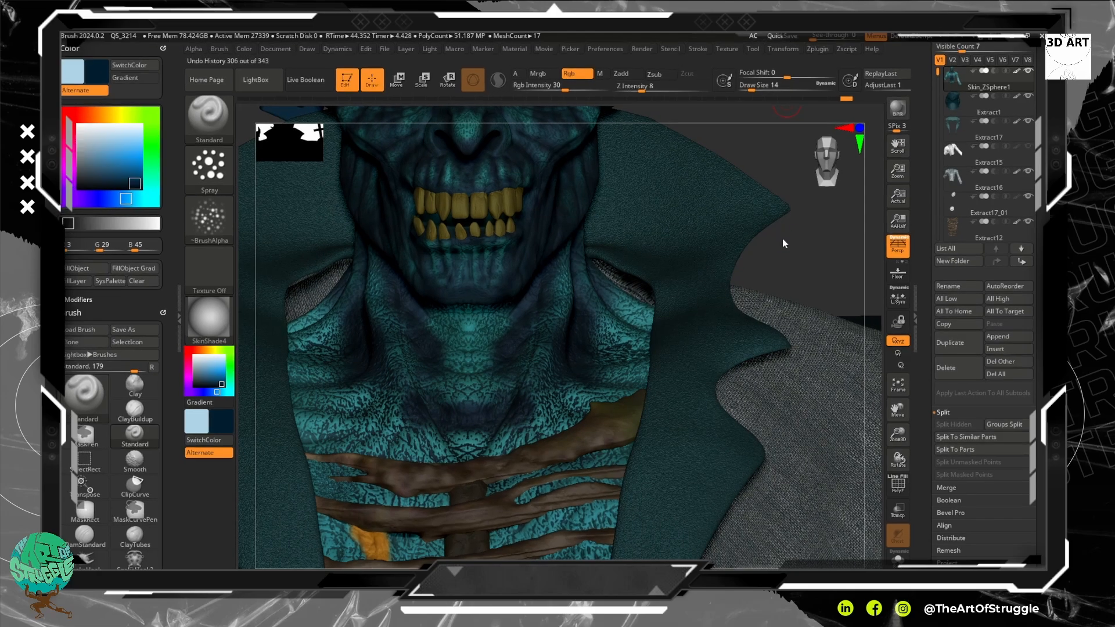
ctrl+click(782, 238)
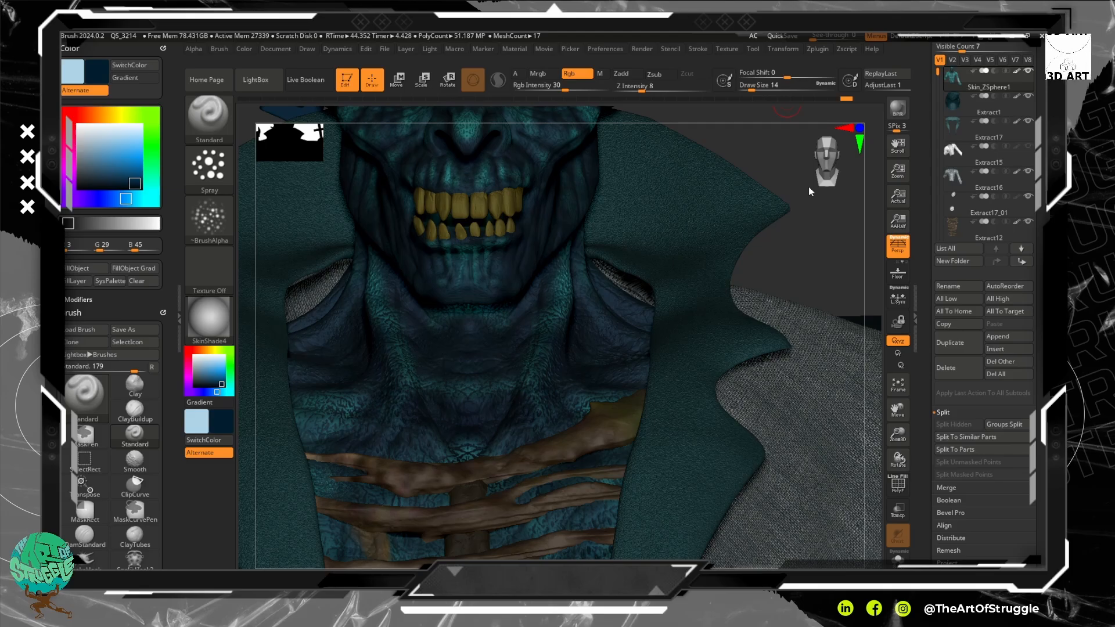
ctrl+right_drag(786, 177, 789, 149)
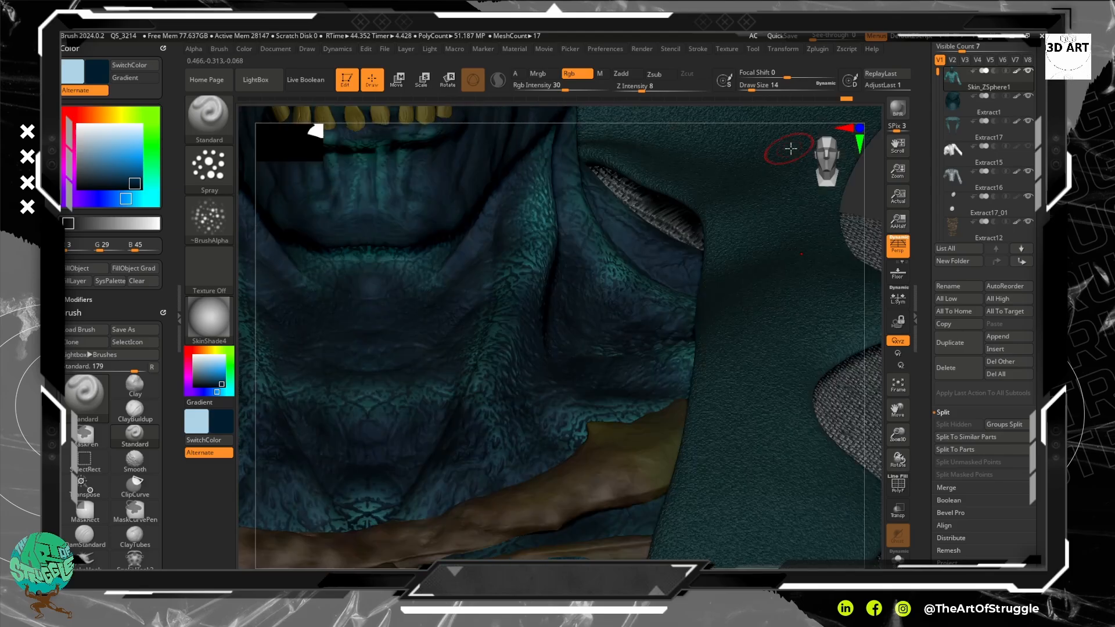
ctrl+right_drag(868, 195, 864, 83)
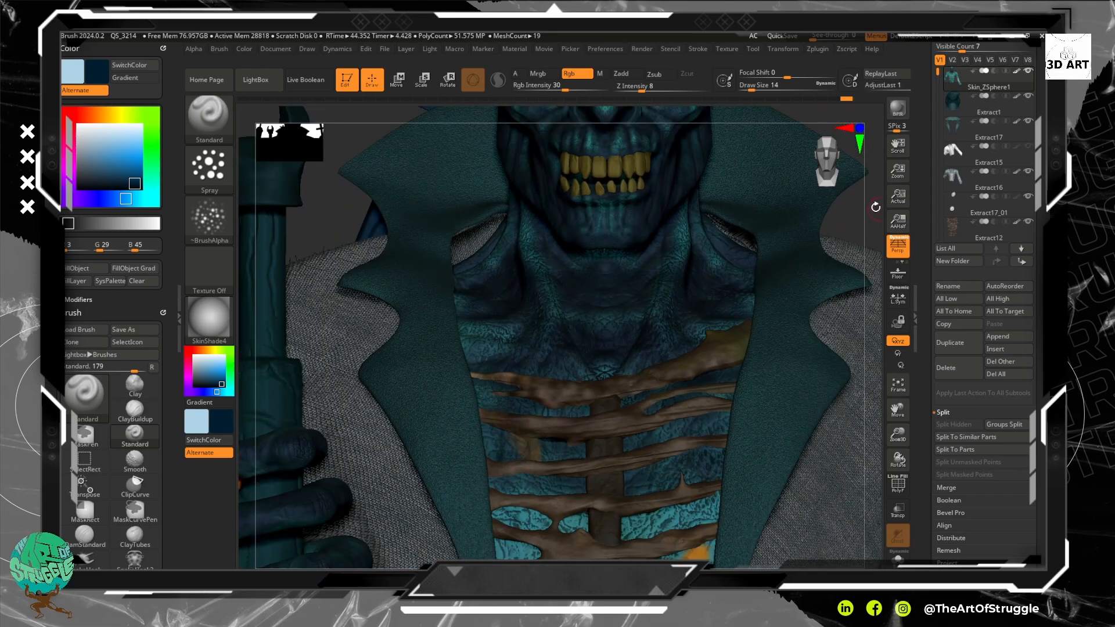
alt+right_drag(860, 271, 848, 423)
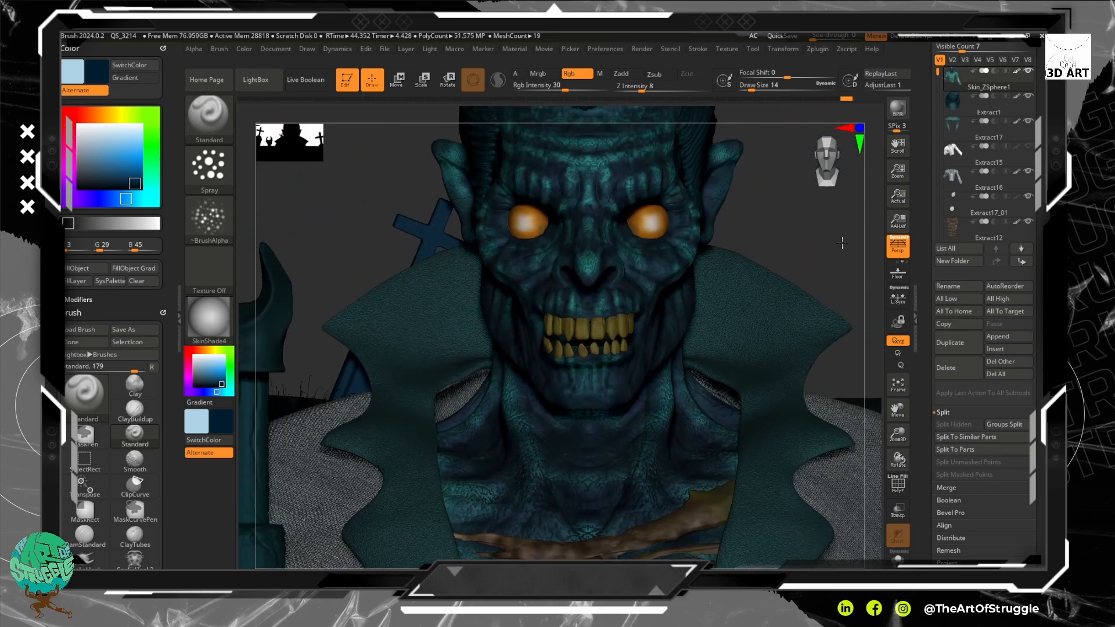
alt+right_drag(842, 243, 841, 283)
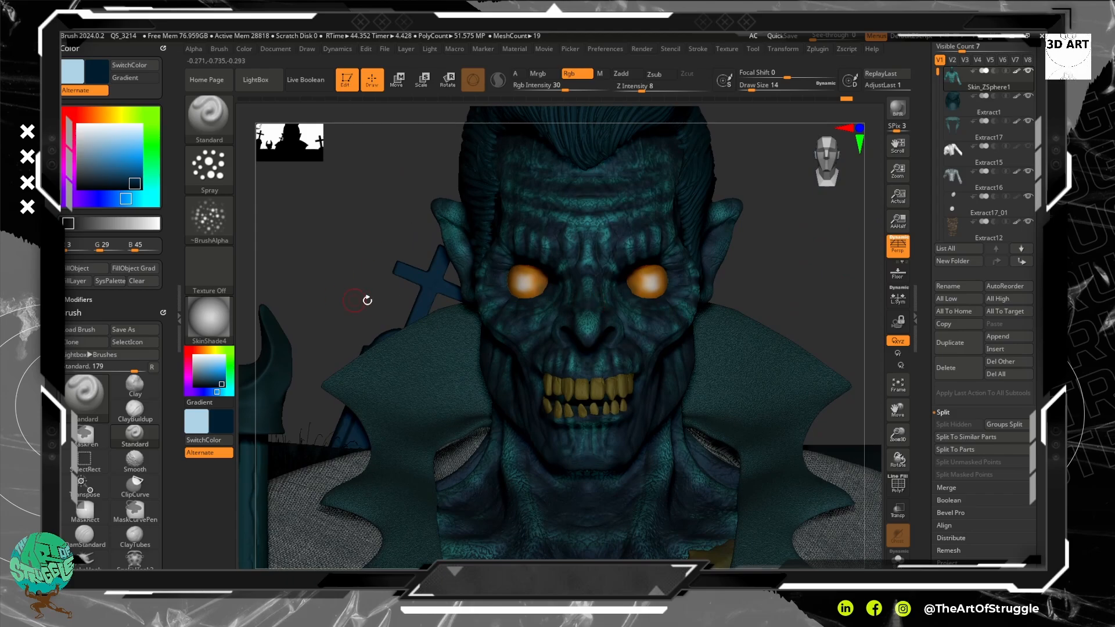
Darken the furrows between the eyebrows with the deep blue at draw size 7.
key(bracketleft)
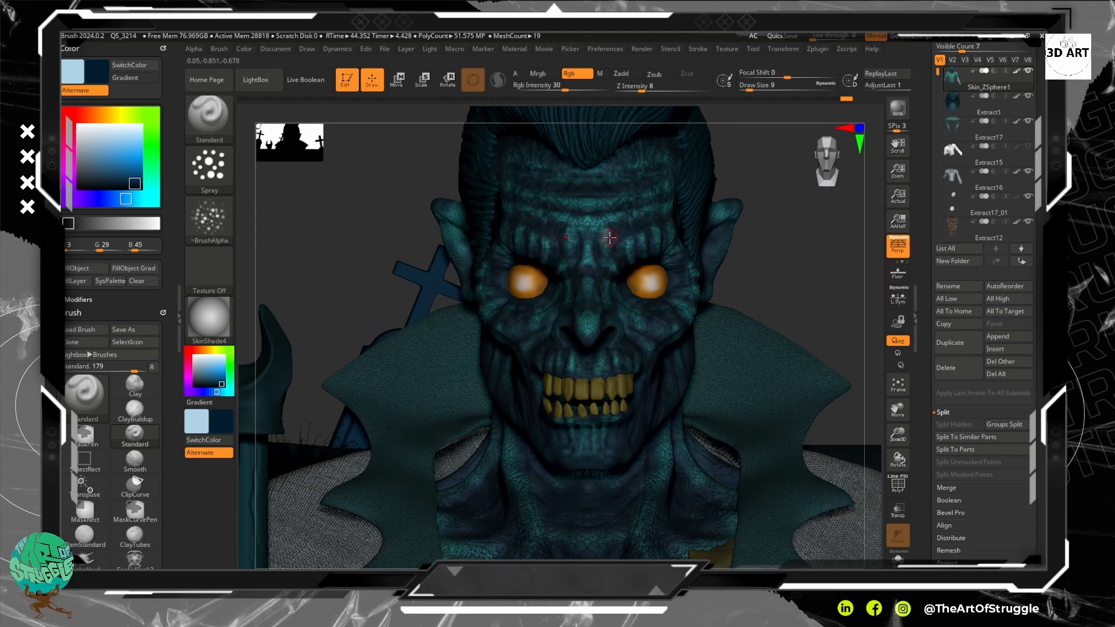
key(bracketleft)
drag(597, 246, 605, 218)
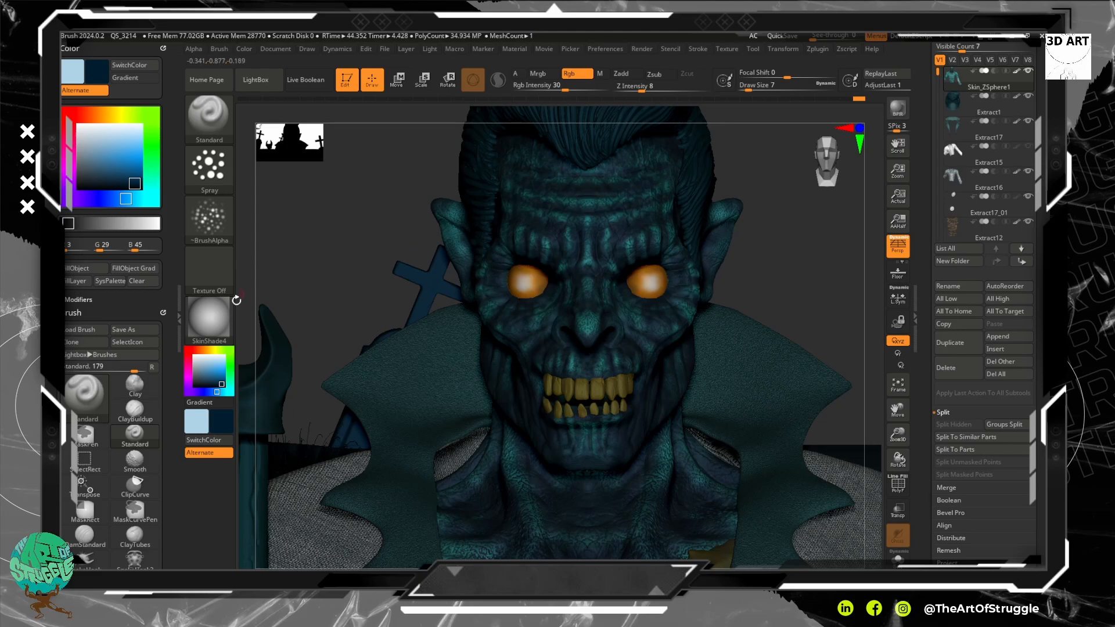
Set the paint colour to near-black with G 13 and B 14 and darken the skin around the eyes.
drag(204, 382, 199, 386)
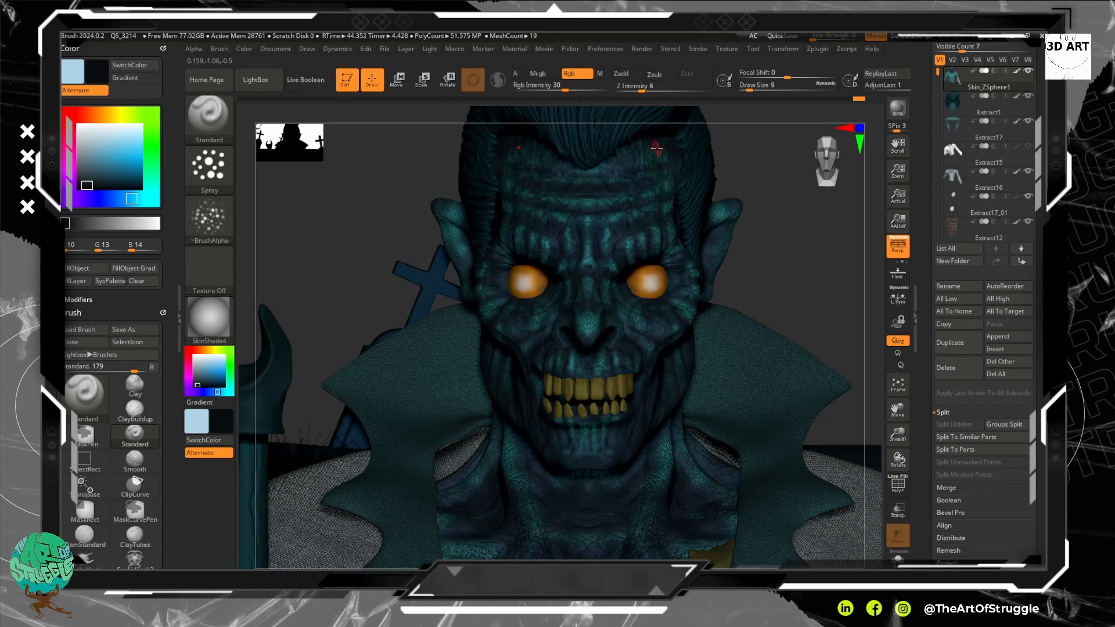
key(bracketright)
mouse_move(624, 276)
mouse_down()
mouse_move(652, 299)
mouse_move(665, 275)
mouse_up()
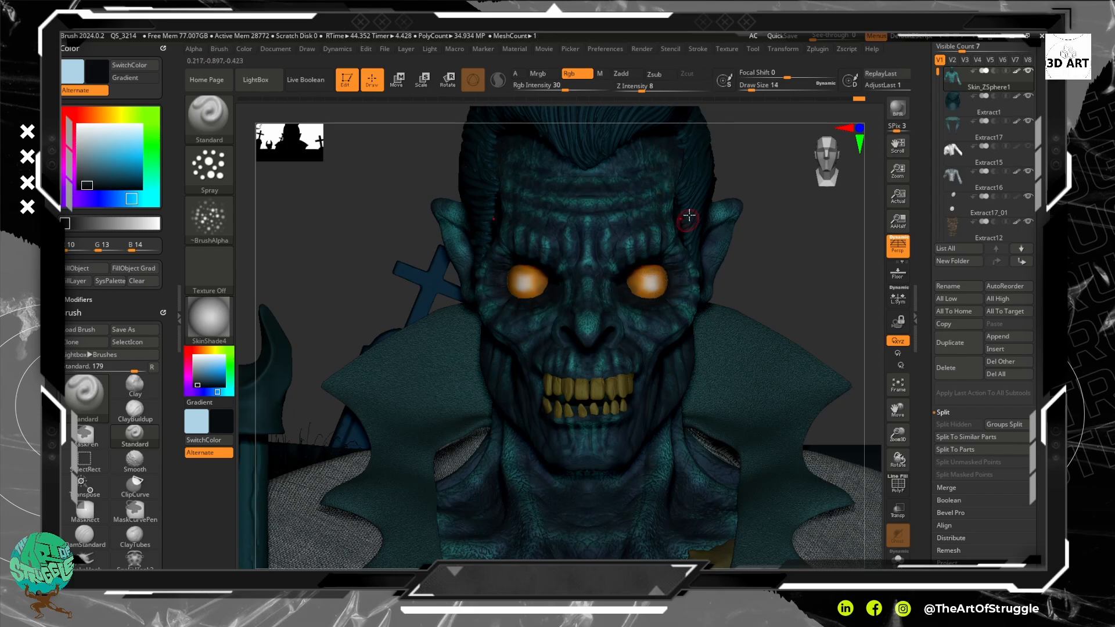
Darken the nostrils and the creases beside the nose with near-black at draw sizes 8 and 9.
key(bracketleft)
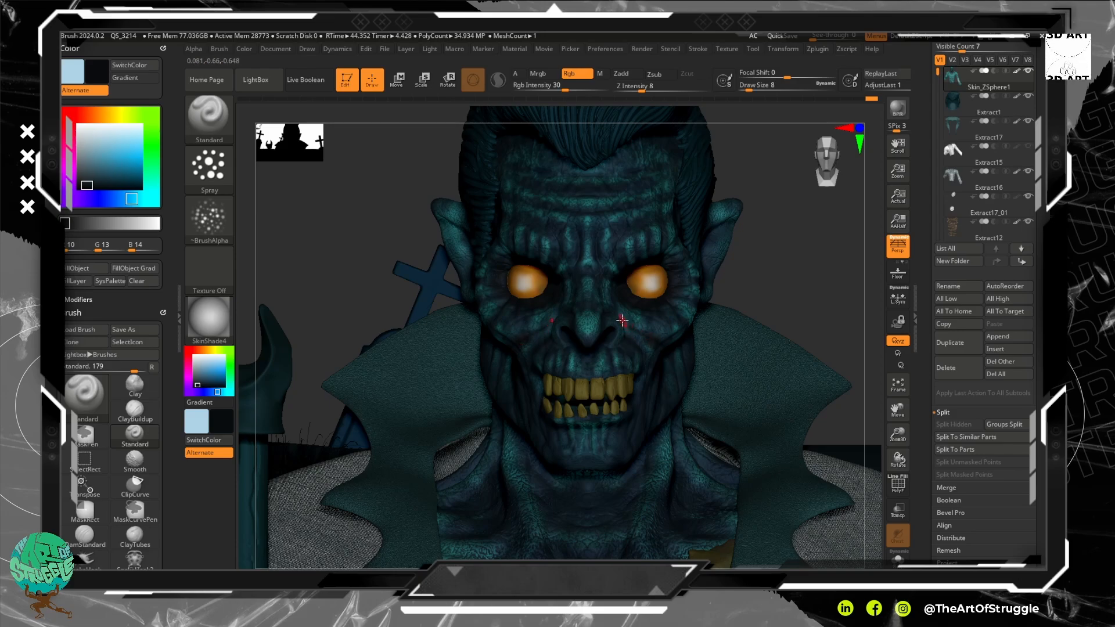
drag(815, 295, 791, 256)
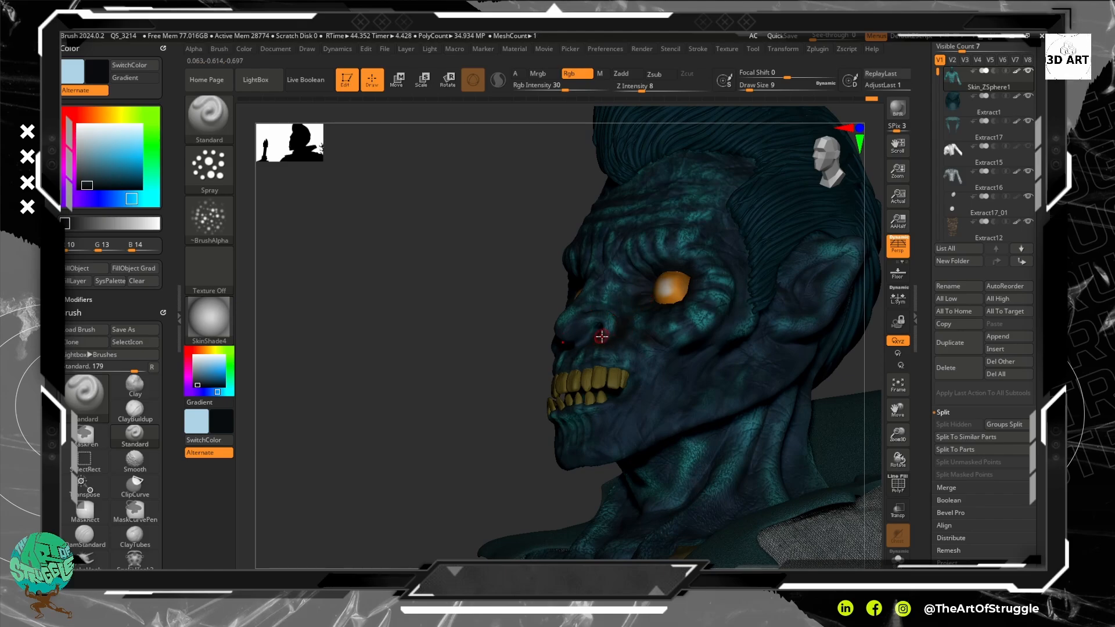
key(bracketleft)
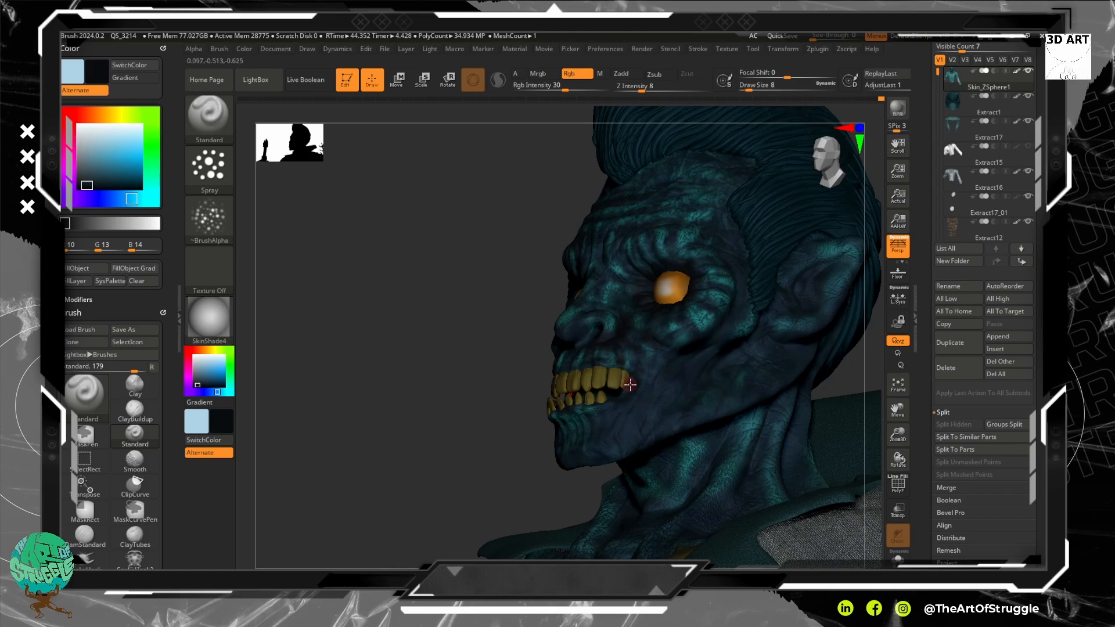
Undo the first stroke at the mouth corner and darken the skin around the mouth and lower teeth at draw size 4.
drag(630, 384, 628, 389)
key(ctrl+z)
mouse_move(467, 378)
mouse_down()
mouse_move(483, 378)
mouse_move(472, 363)
mouse_up()
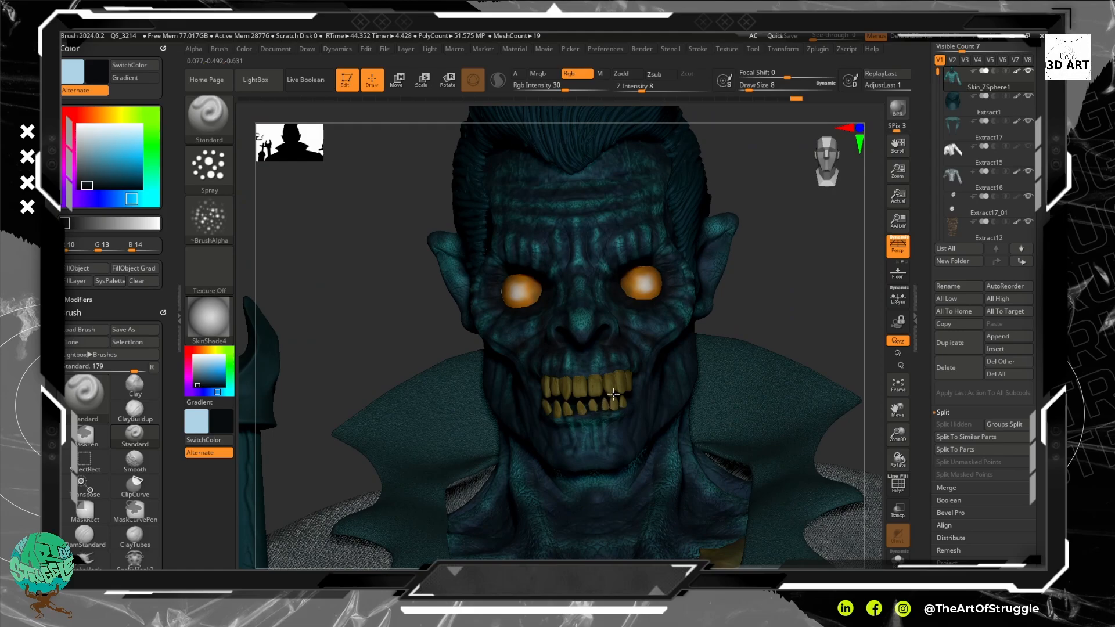
click(613, 394)
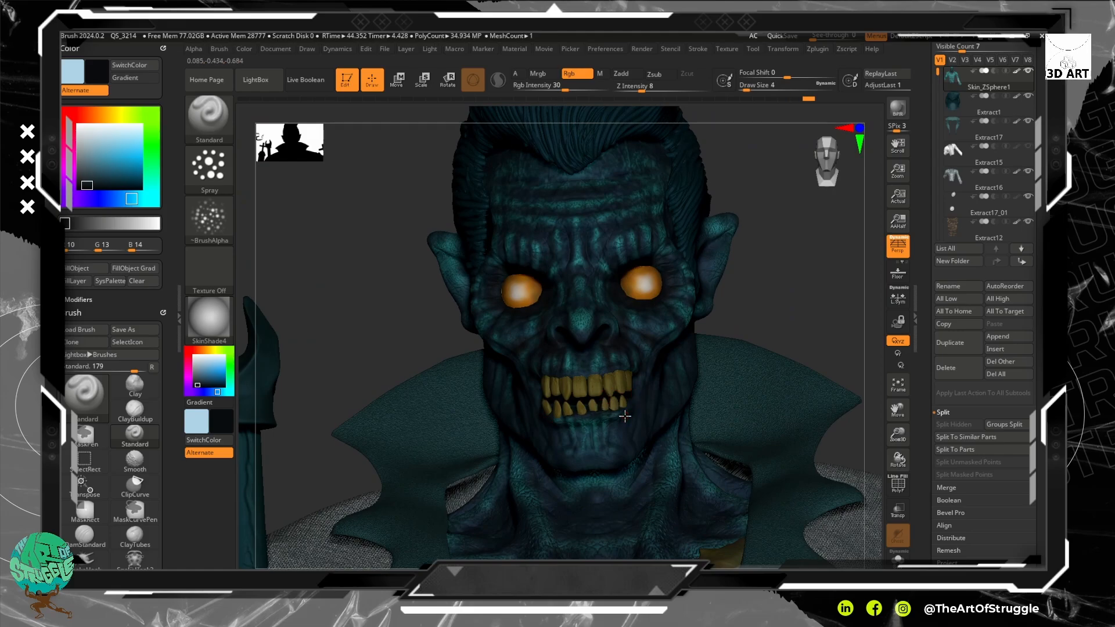
alt+drag(796, 289, 821, 368)
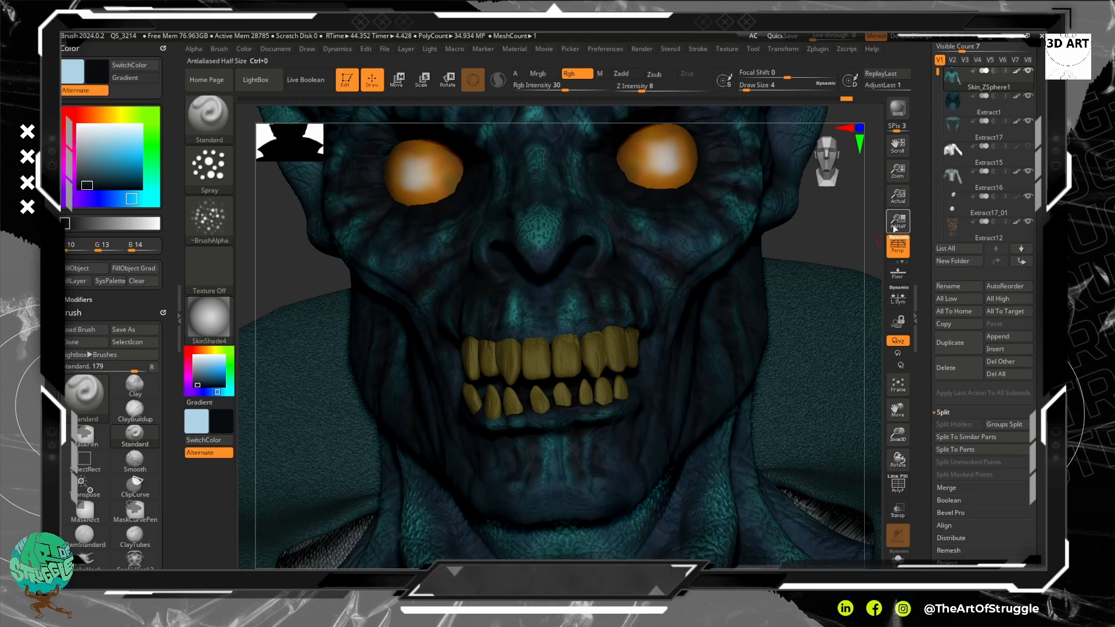
Darken the cheek and the skin beside the mouth in side view with near-black at draw sizes 7 and 5.
drag(874, 225, 832, 219)
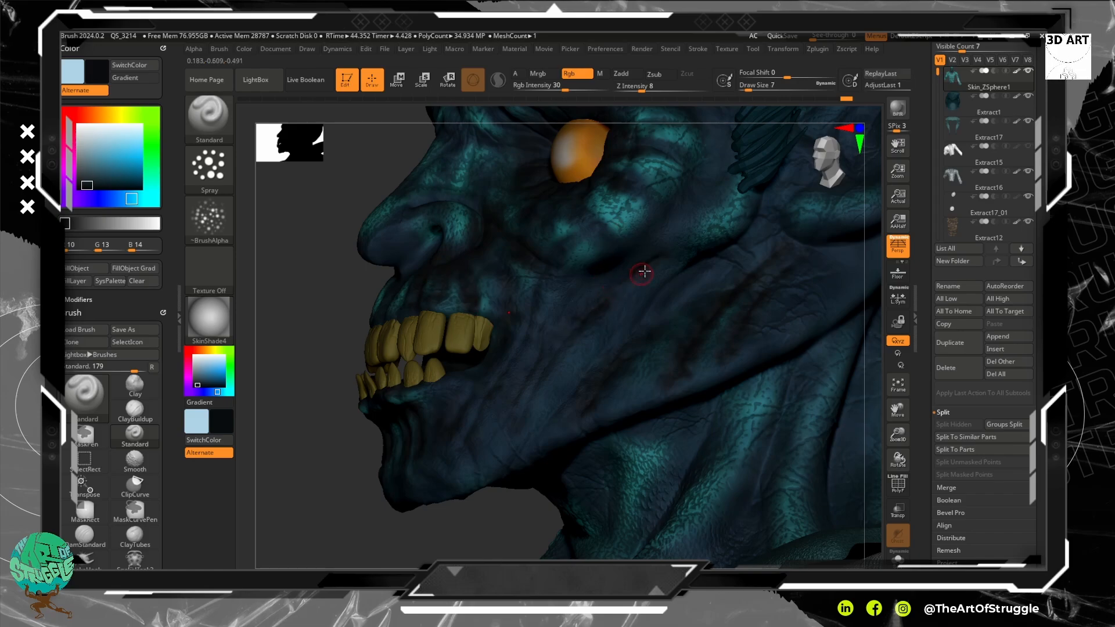
drag(611, 289, 658, 253)
drag(598, 303, 509, 440)
drag(552, 324, 479, 454)
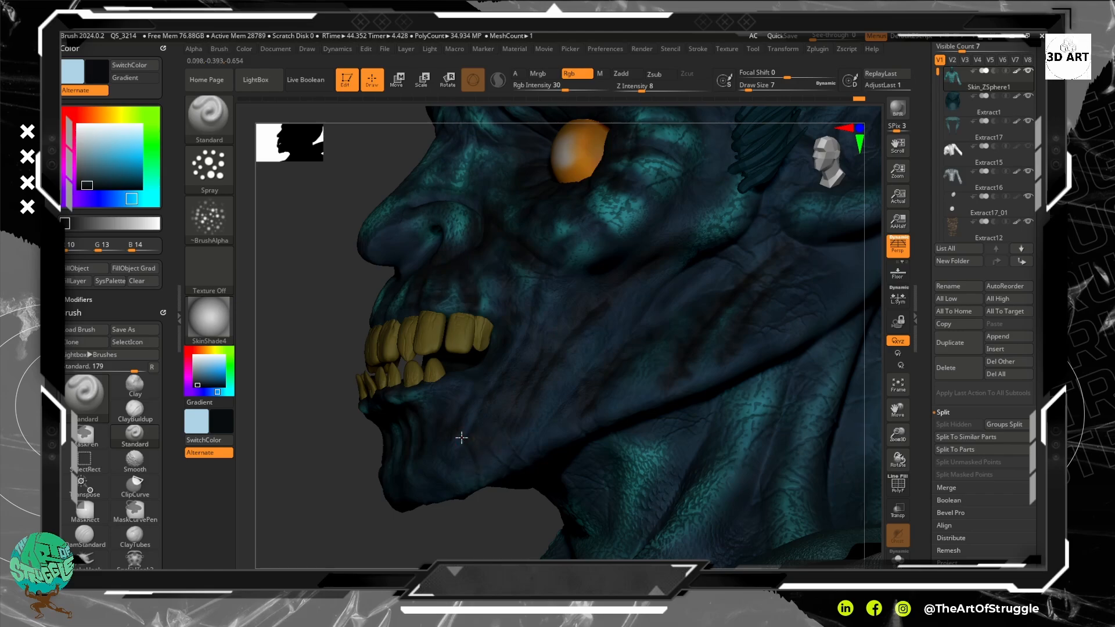
drag(538, 287, 528, 332)
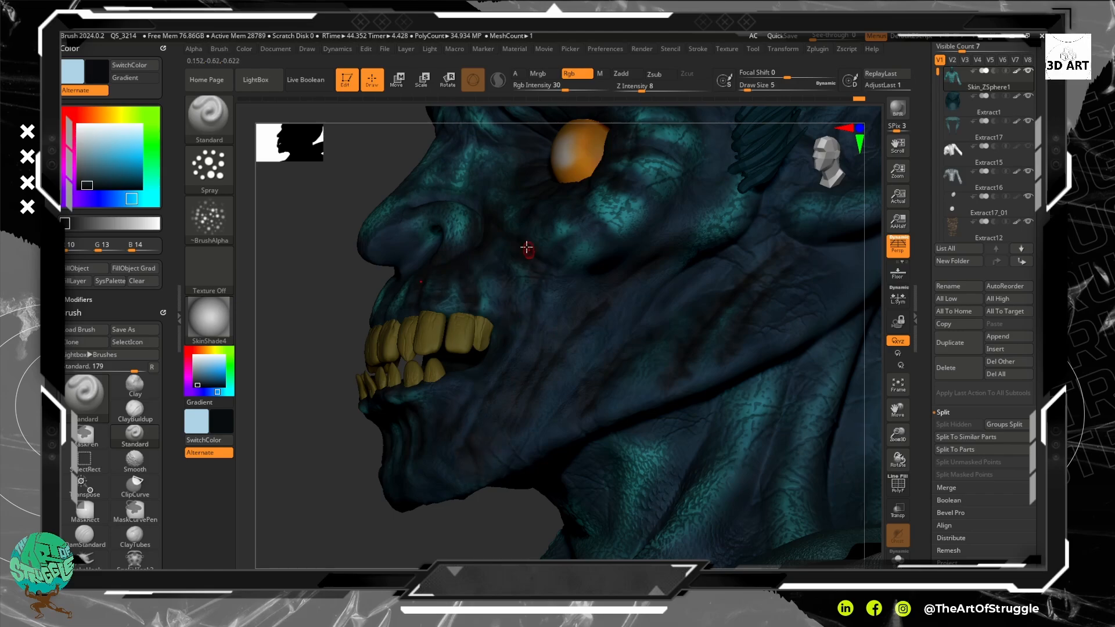
drag(529, 253, 551, 274)
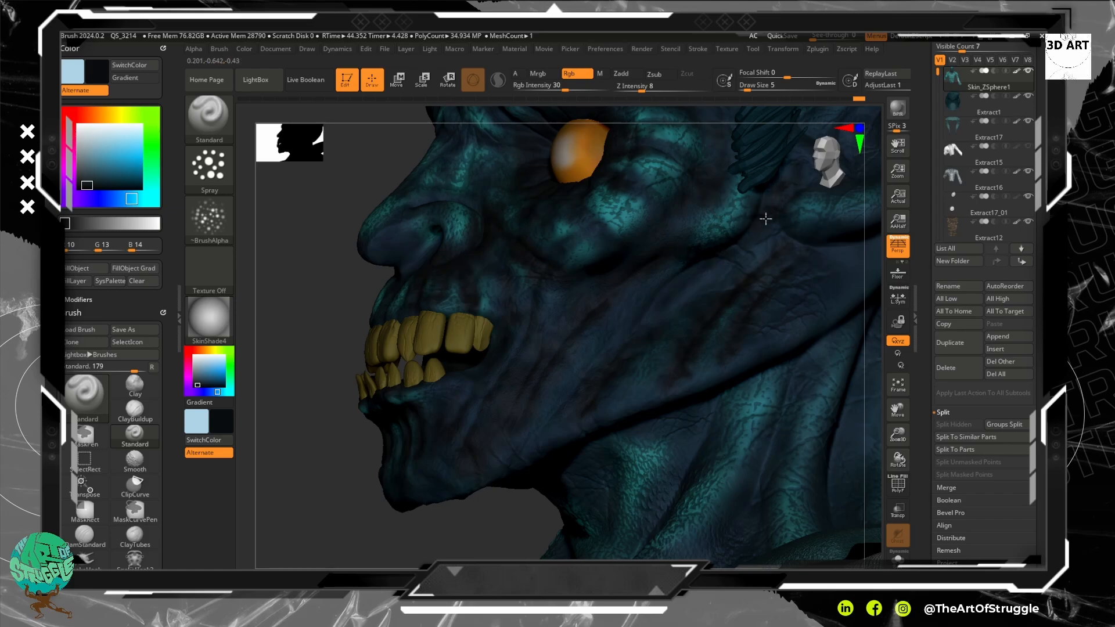
Darken the neck folds and the area under the jaw with near-black streaks at draw size 8.
mouse_move(832, 271)
mouse_down()
mouse_move(782, 378)
mouse_move(667, 421)
mouse_up()
key(])
drag(763, 367, 672, 493)
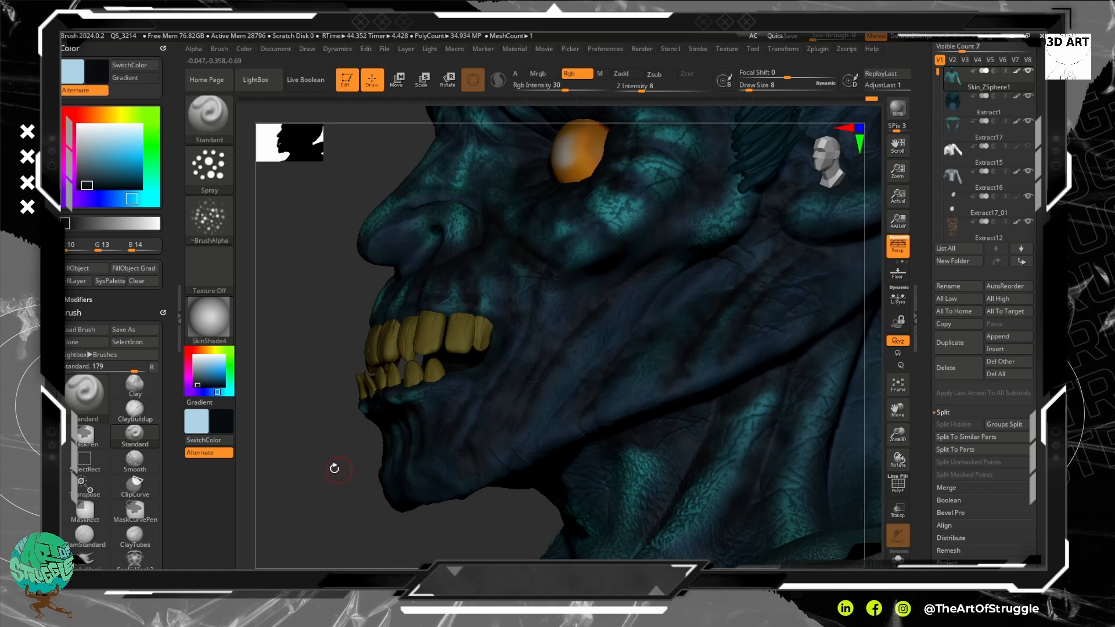
alt+drag(322, 495, 264, 325)
mouse_move(300, 413)
mouse_down()
mouse_move(318, 366)
mouse_move(505, 299)
mouse_up()
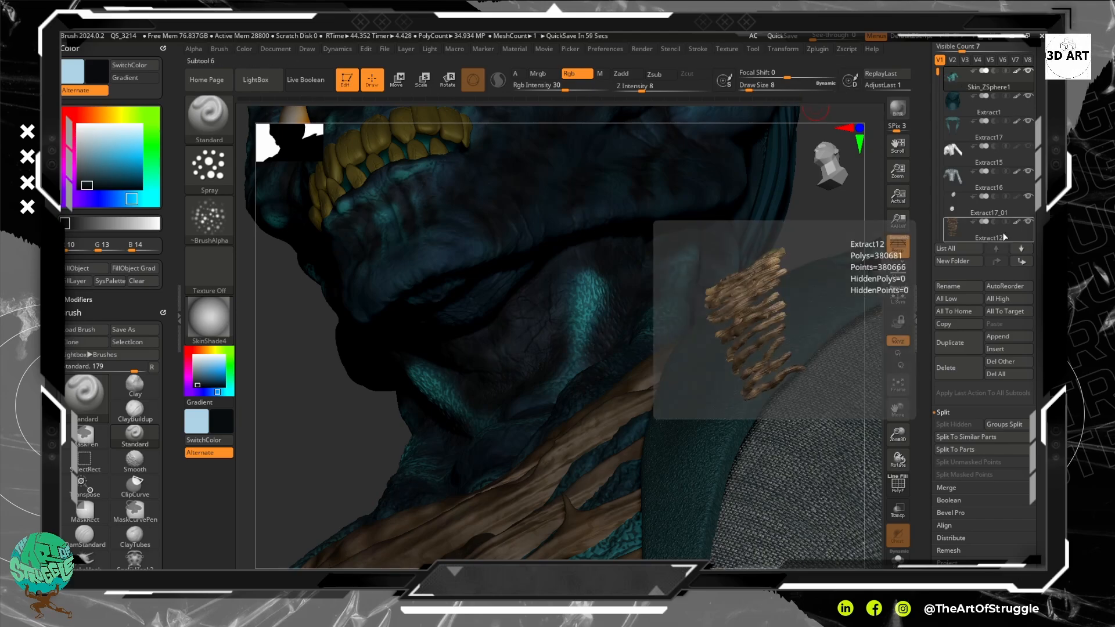
mouse_move(816, 234)
mouse_down()
mouse_move(821, 248)
mouse_move(797, 242)
mouse_up()
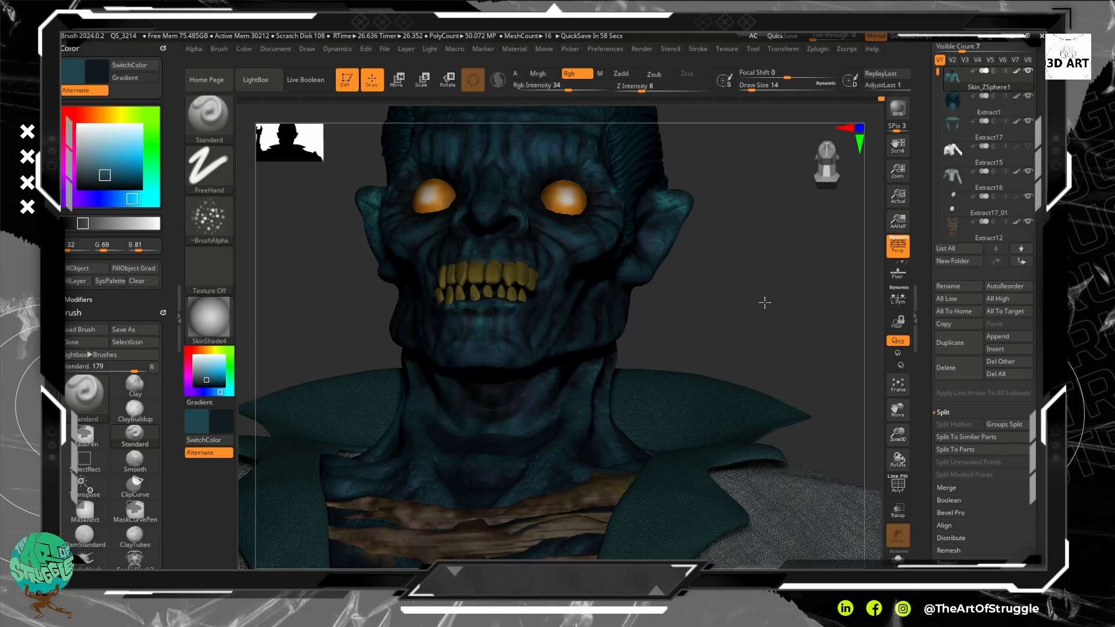
Set the paint colour to teal with R 34, G 117 and B 127, and swap it into the secondary colour.
mouse_move(764, 302)
mouse_down()
mouse_move(767, 335)
mouse_move(790, 325)
mouse_move(810, 261)
mouse_up()
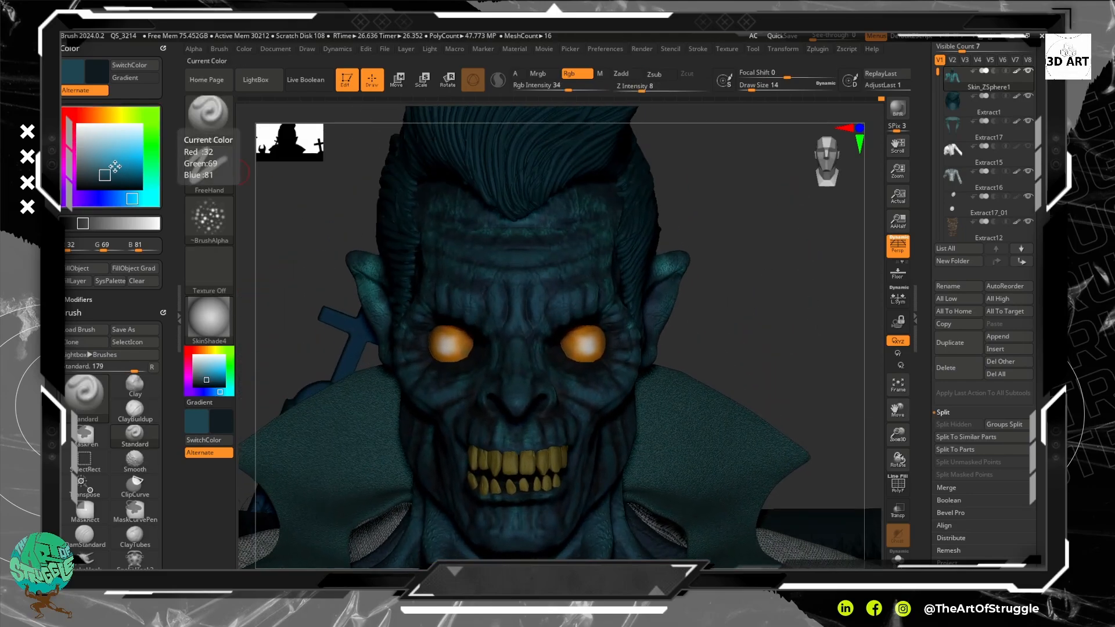
click(138, 199)
click(109, 172)
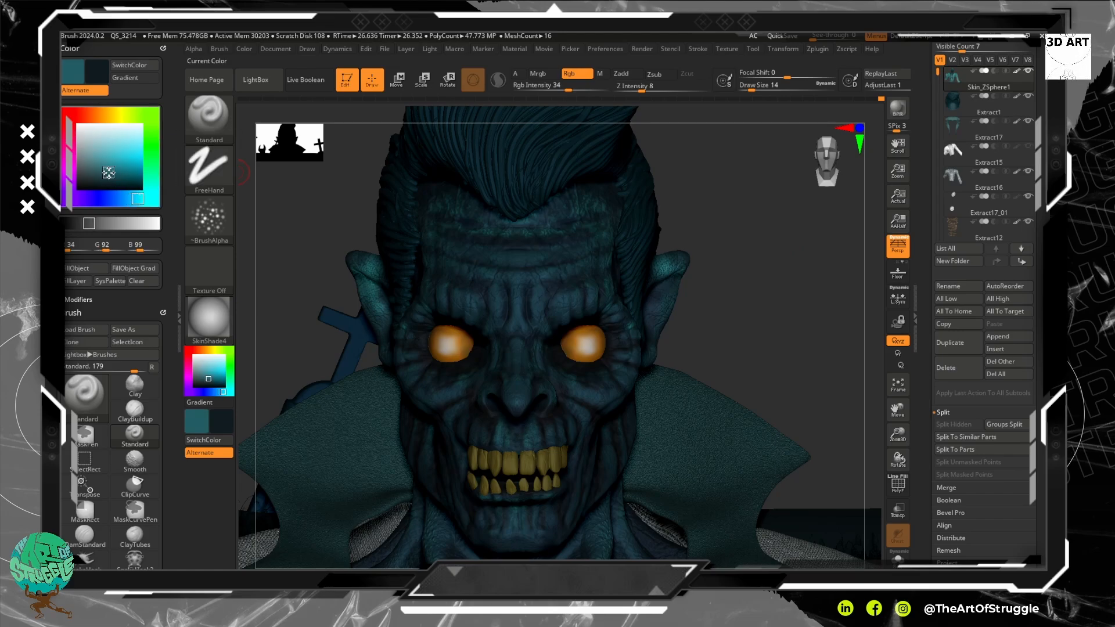
click(114, 169)
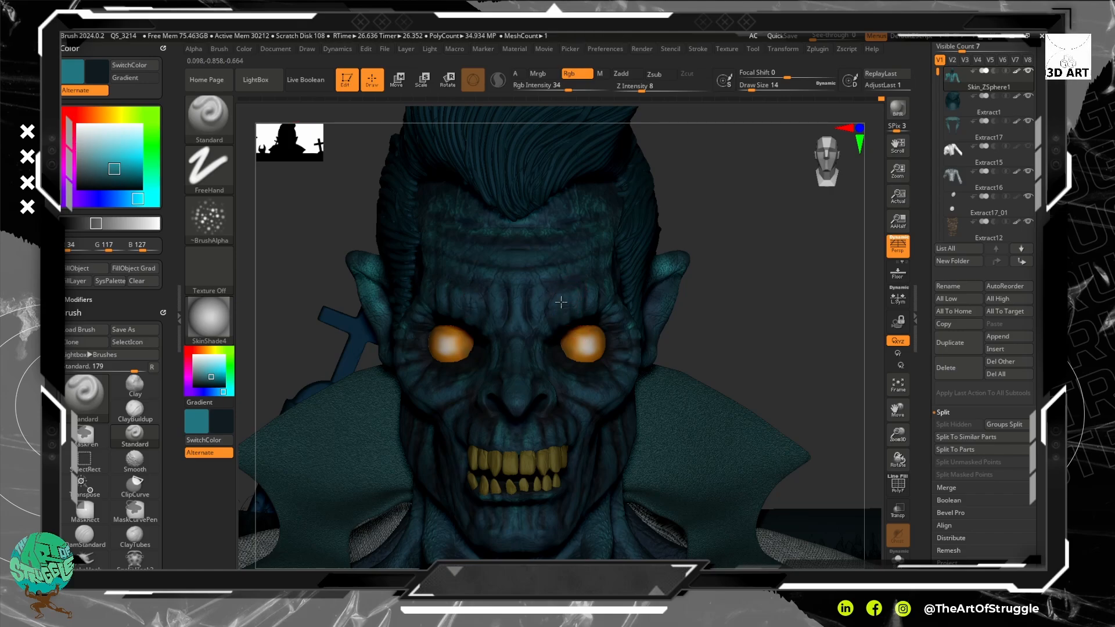
key(ctrl)
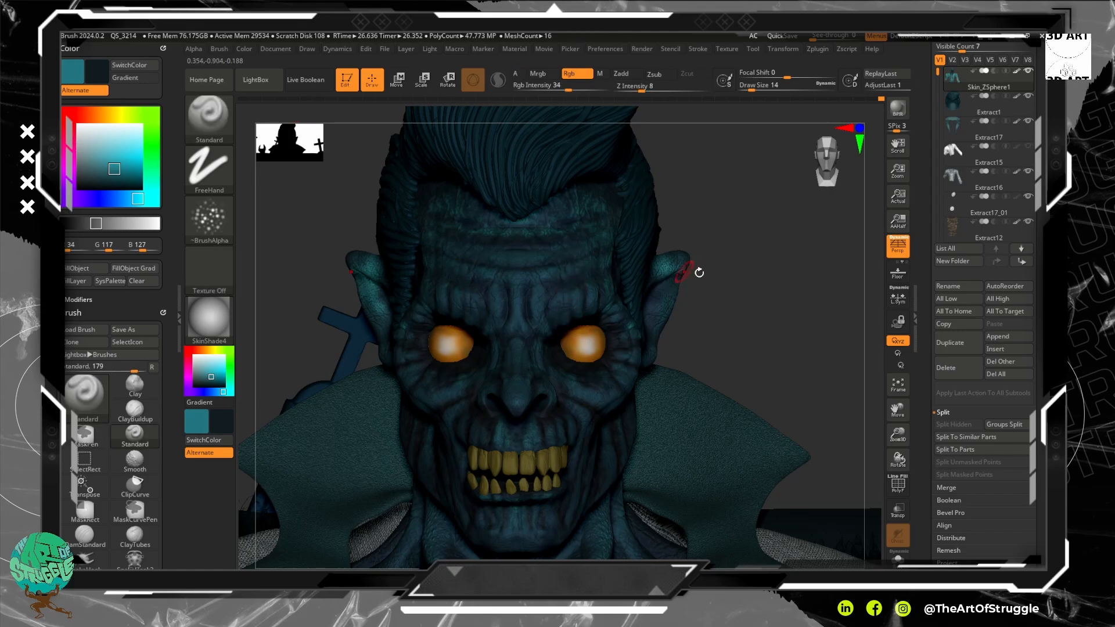
alt+drag(755, 255, 762, 310)
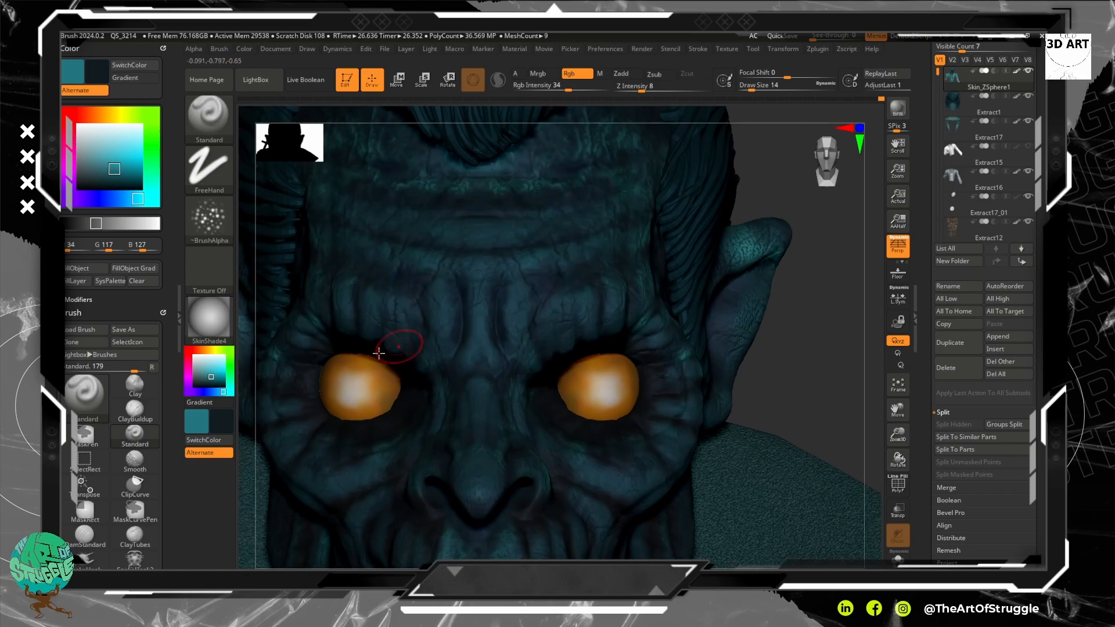
key(v)
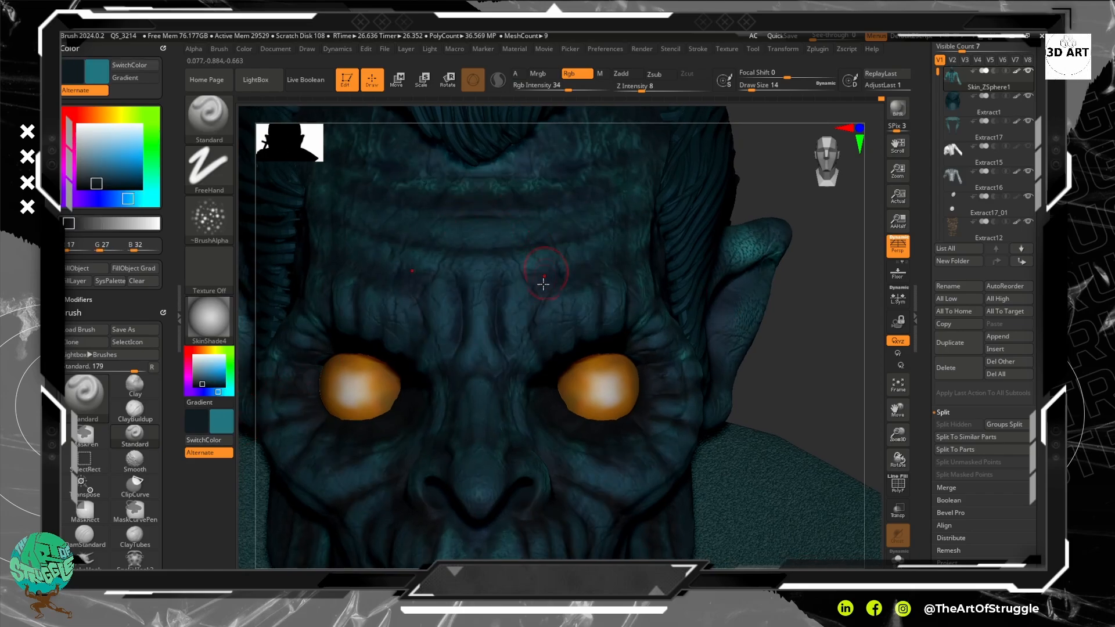
Highlight the brow folds and forehead wrinkles with the secondary teal at draw size 7 and Rgb intensity 34.
key(bracketleft)
mouse_move(561, 306)
alt+mouse_down()
mouse_move(559, 296)
mouse_move(566, 303)
alt+mouse_up()
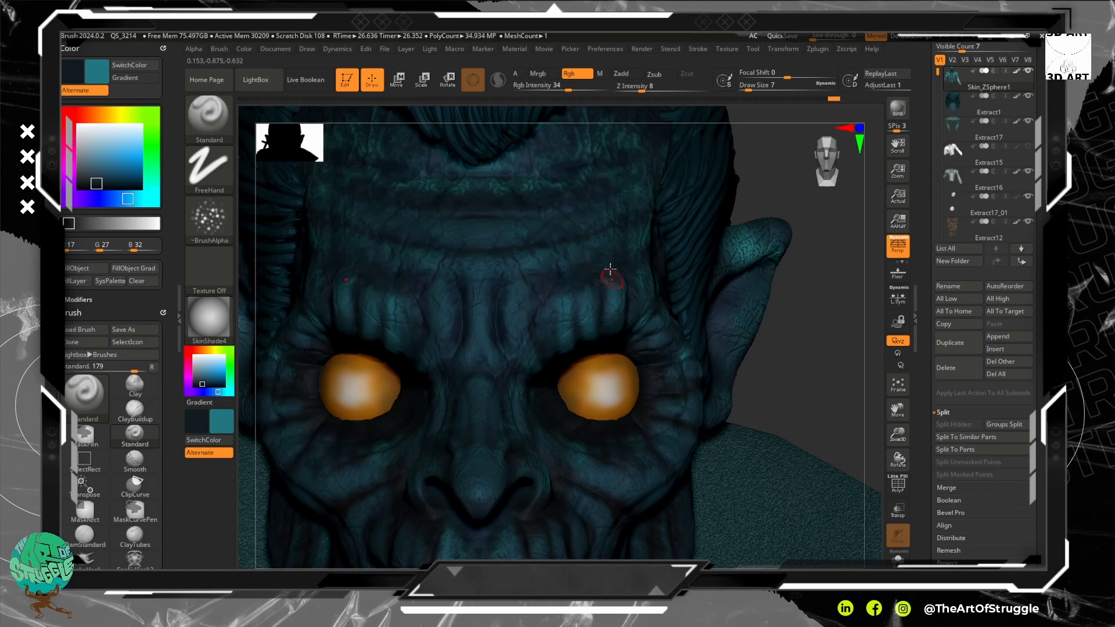
mouse_move(520, 280)
alt+mouse_down()
mouse_move(513, 349)
mouse_move(517, 336)
alt+mouse_up()
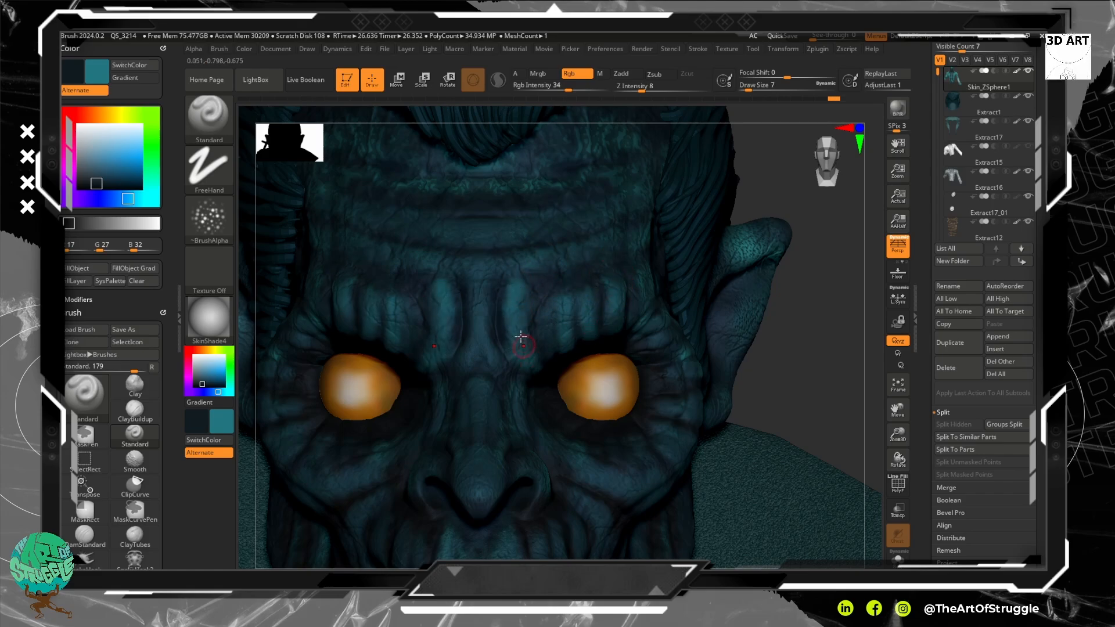
mouse_move(433, 262)
alt+mouse_down()
mouse_move(497, 267)
mouse_move(643, 234)
alt+mouse_up()
alt+drag(417, 214, 556, 222)
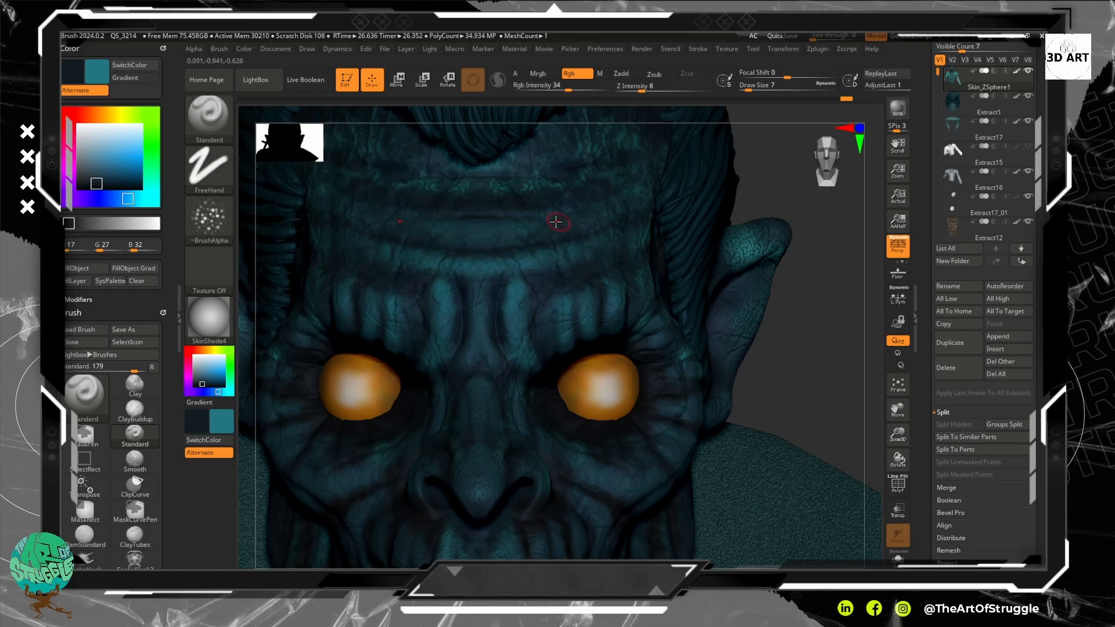
alt+drag(416, 236, 610, 212)
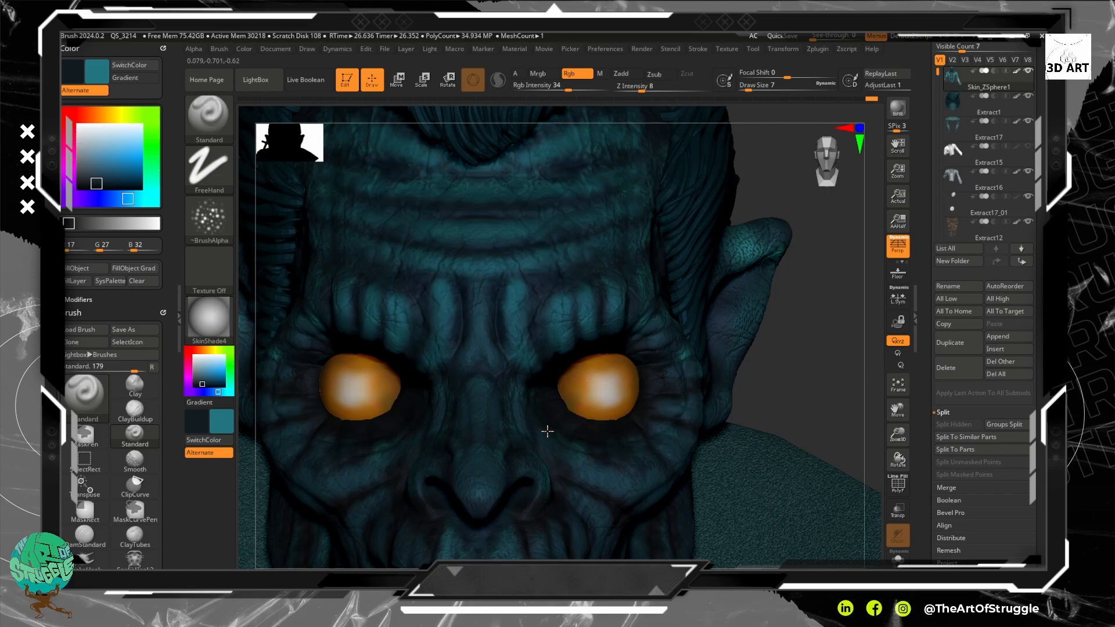
Highlight the nose, nostril rims and upper-lip folds with the teal at draw size 5.
mouse_move(592, 475)
mouse_down()
mouse_move(570, 463)
mouse_move(580, 465)
mouse_up()
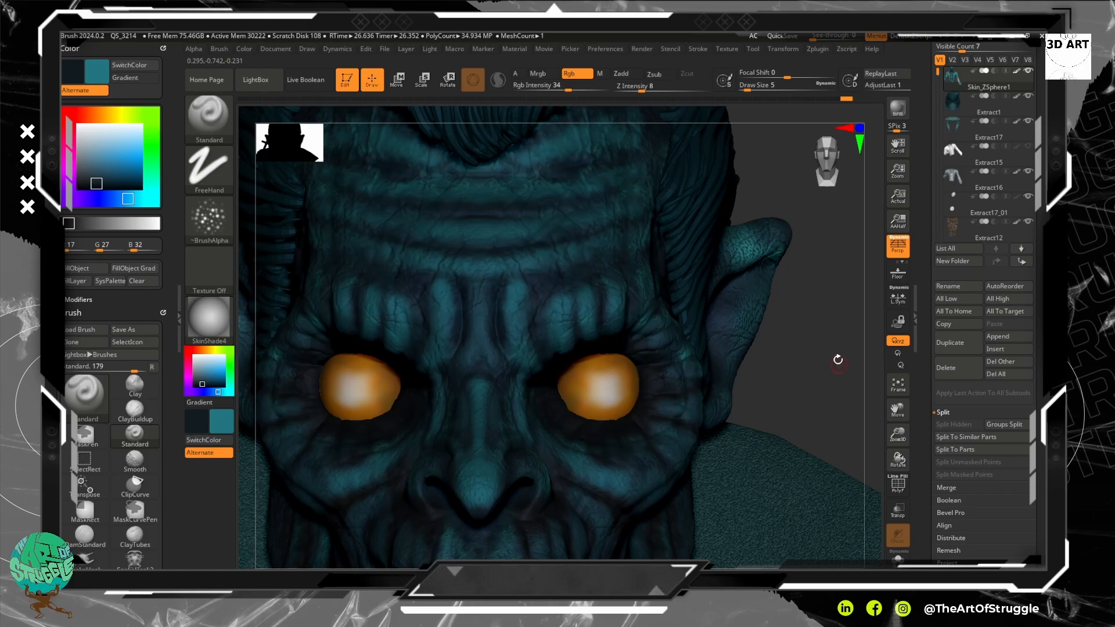
drag(838, 360, 625, 345)
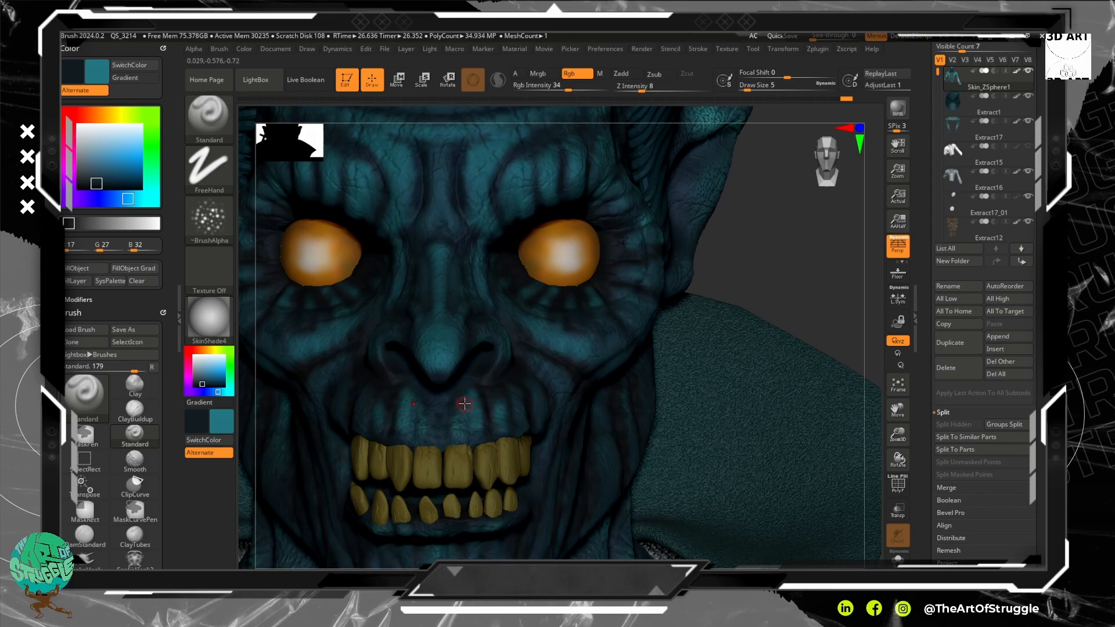
mouse_move(458, 438)
mouse_down()
mouse_move(456, 399)
mouse_move(441, 427)
mouse_up()
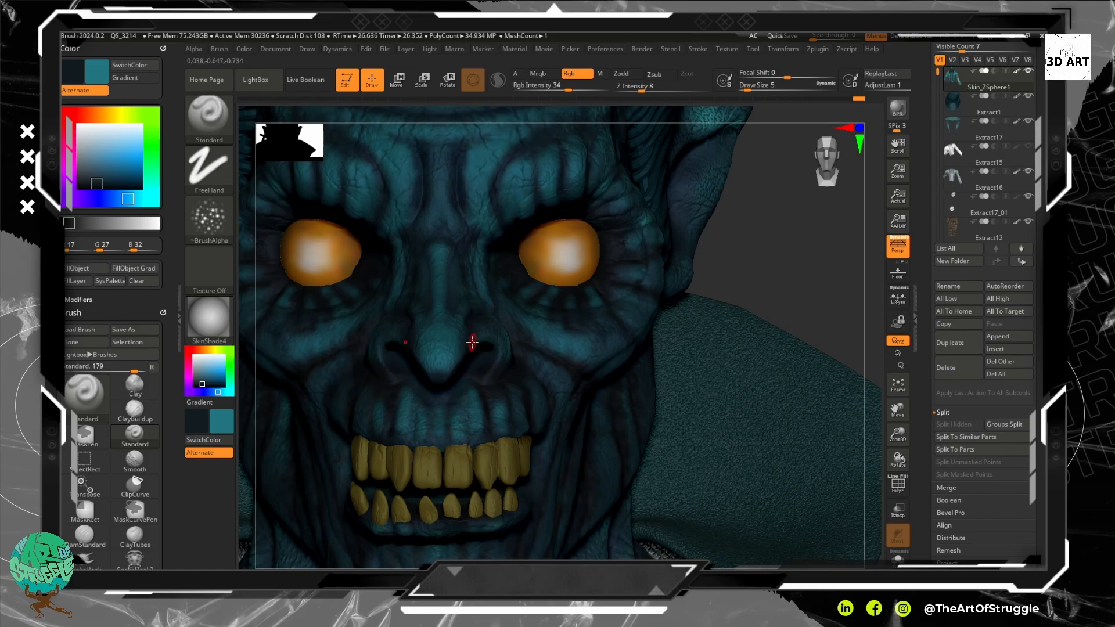
drag(498, 367, 501, 363)
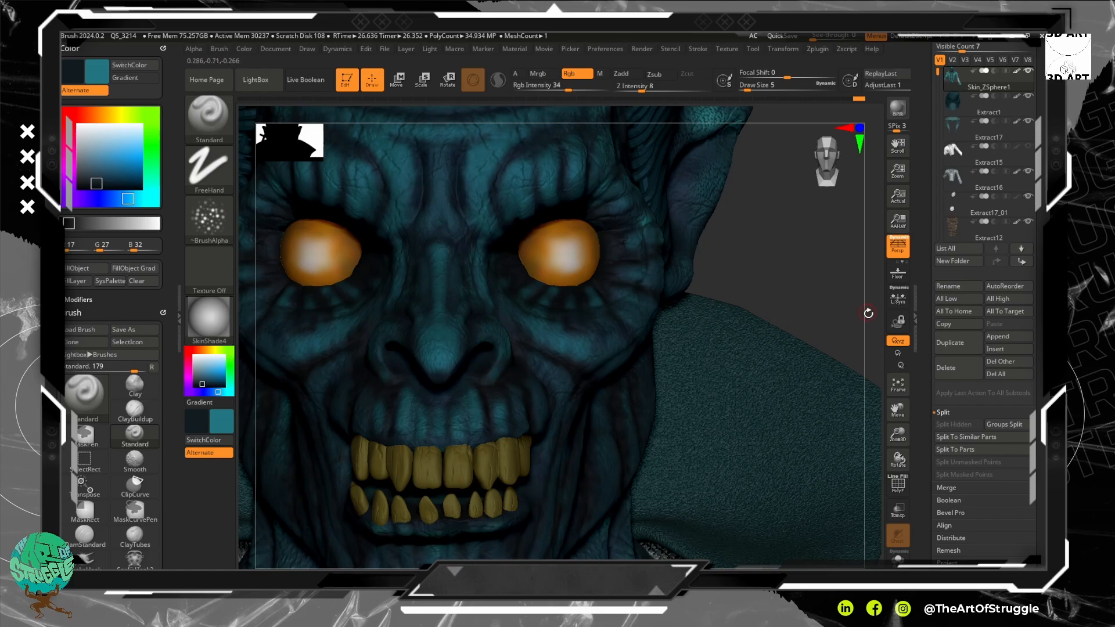
Highlight the chin folds below the lower teeth with the teal at draw size 5.
key(f)
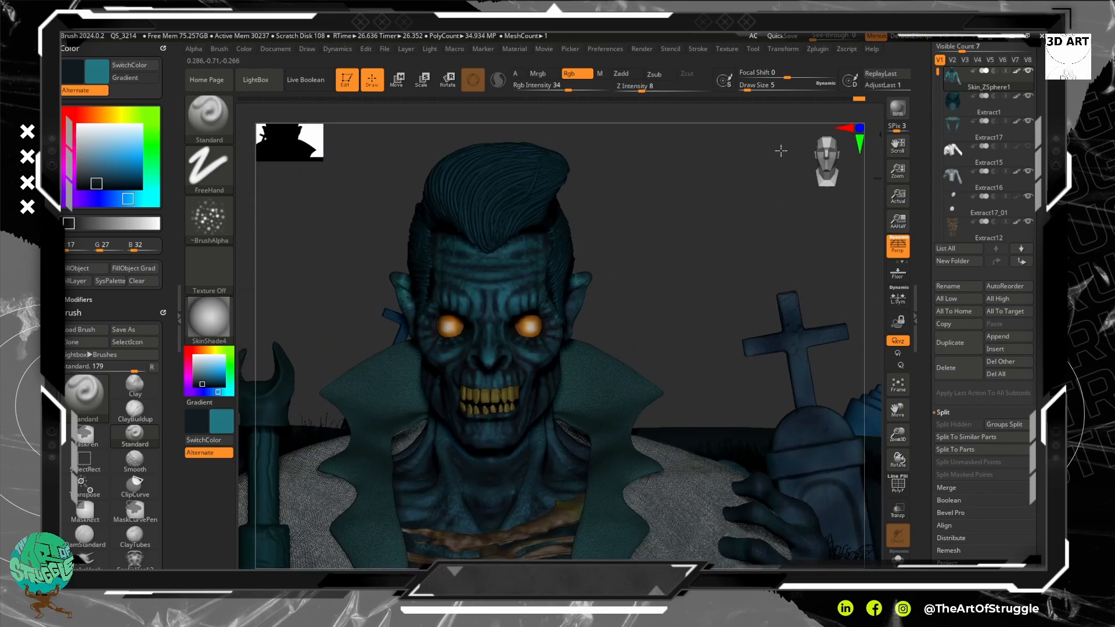
ctrl+right_drag(767, 133, 807, 313)
drag(807, 314, 829, 102)
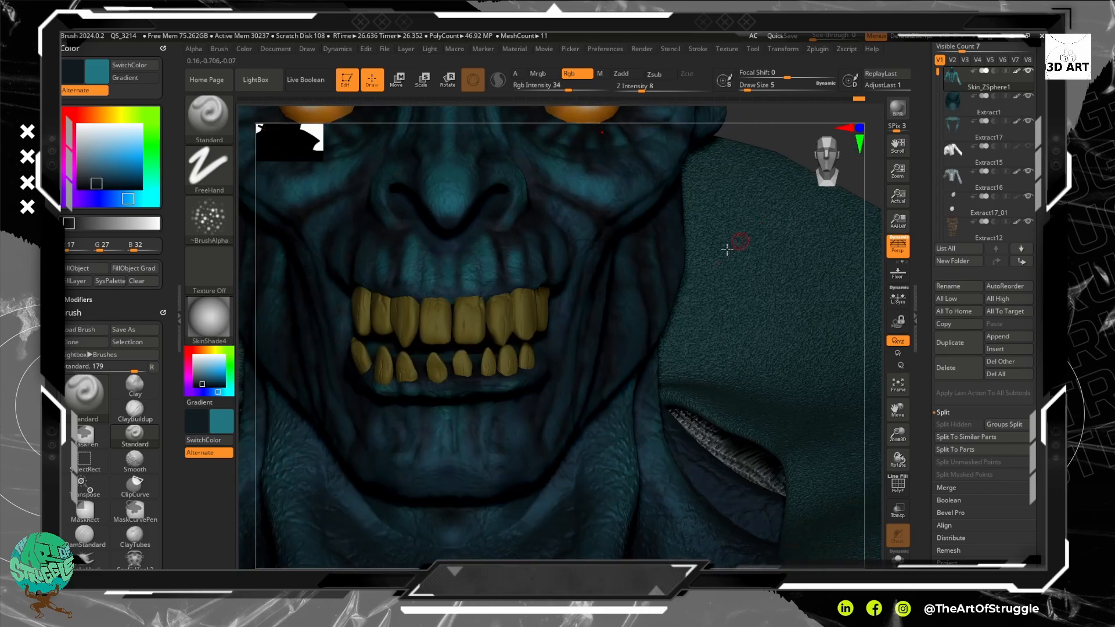
alt+drag(518, 409, 516, 430)
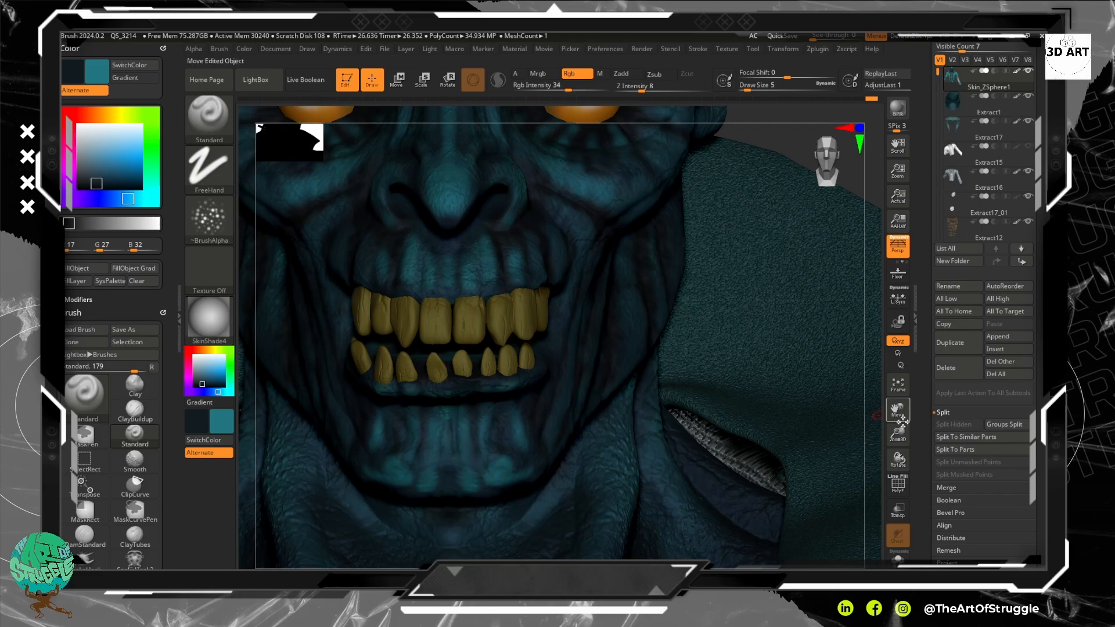
Highlight the neck tendons and collarbone area with the teal at draw size 8 and check the whole bust.
mouse_move(877, 446)
ctrl+right_down()
mouse_move(856, 339)
mouse_move(861, 405)
ctrl+right_up()
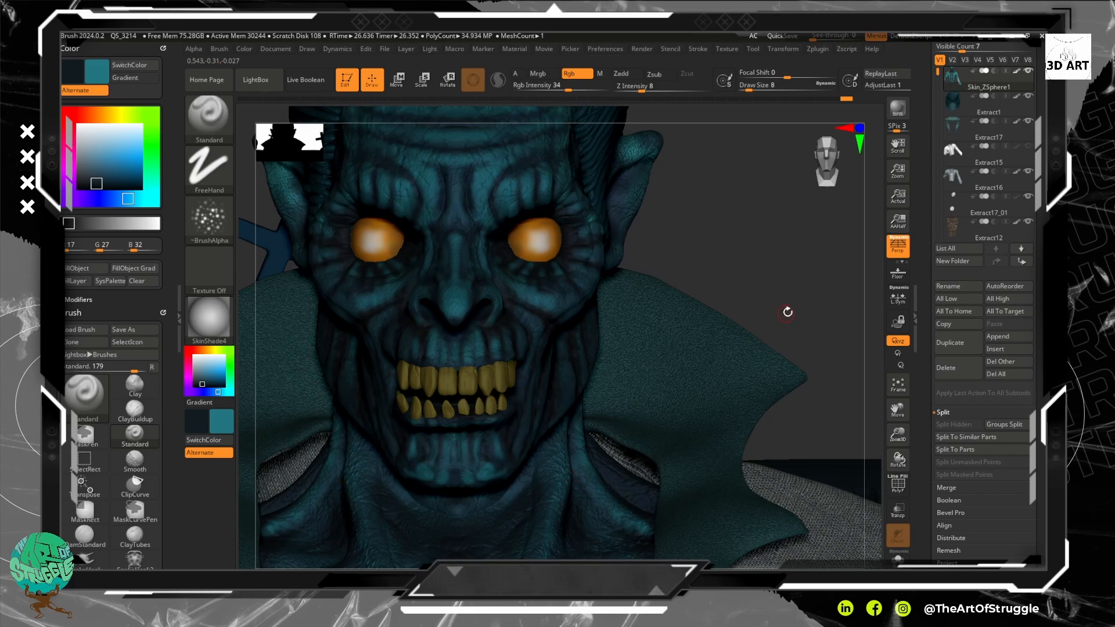
mouse_move(782, 247)
alt+mouse_down()
mouse_move(774, 214)
mouse_move(776, 241)
alt+mouse_up()
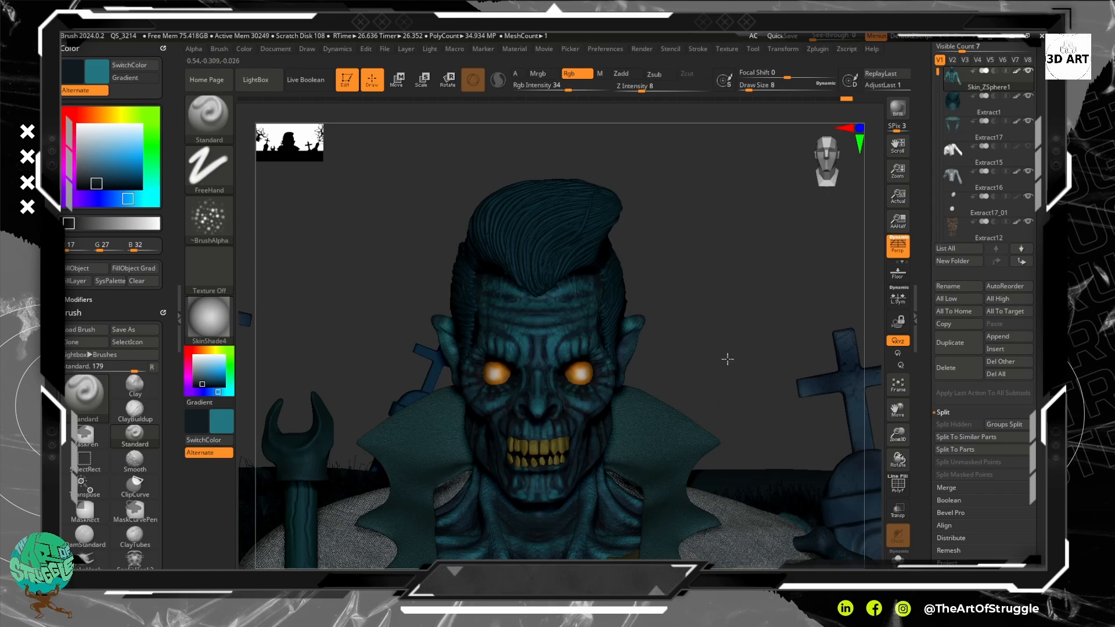
ctrl+right_drag(711, 329, 767, 243)
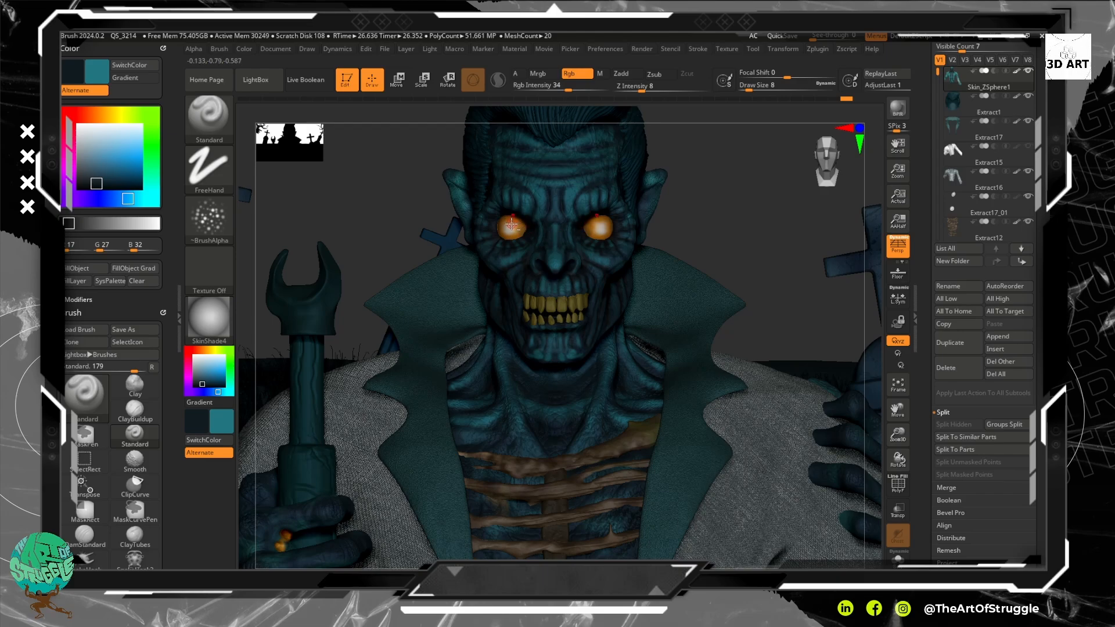
alt+right_drag(723, 213, 740, 308)
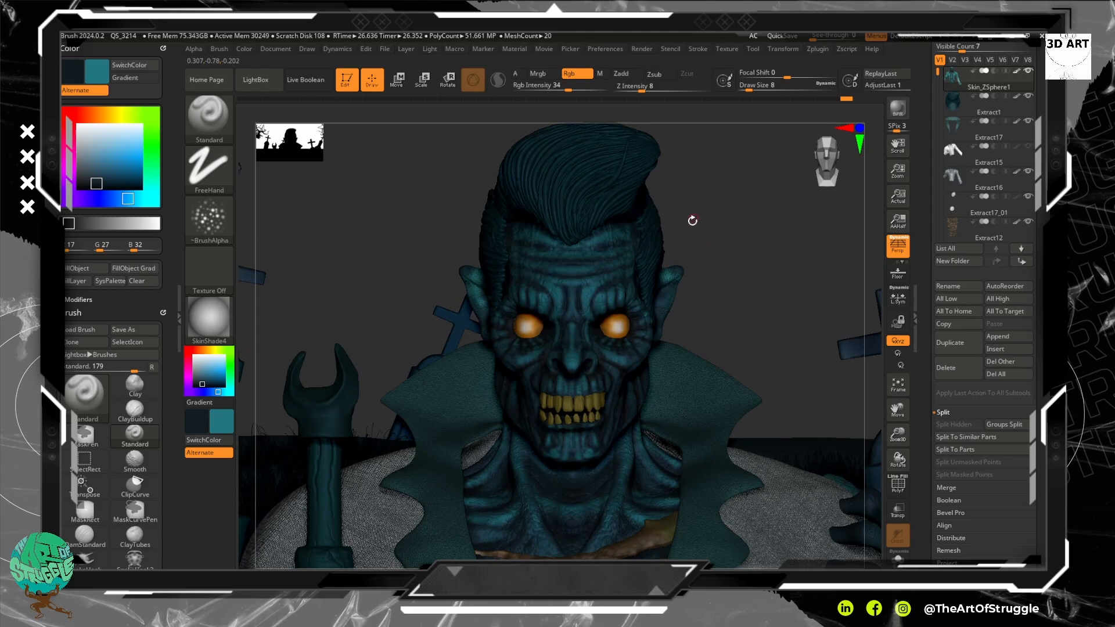
Select the hair subtool and highlight the front quiff strands with the secondary teal at draw size 6 and Rgb intensity 34.
alt+click(587, 195)
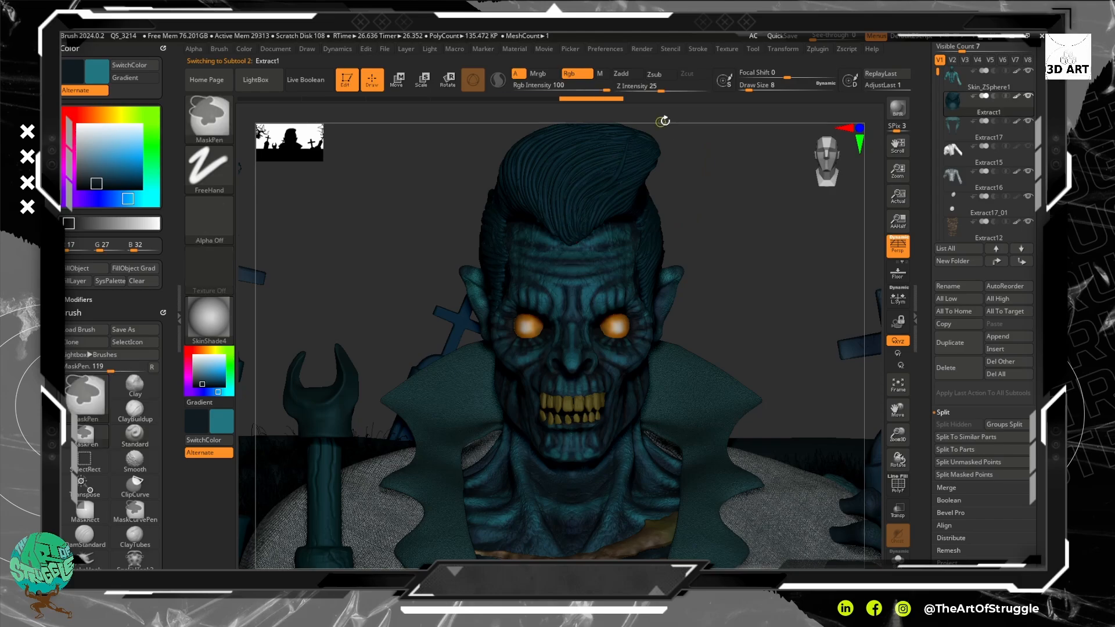
mouse_move(710, 270)
ctrl+right_down()
mouse_move(718, 293)
mouse_move(707, 246)
mouse_move(808, 195)
ctrl+right_up()
ctrl+right_drag(756, 271, 774, 316)
alt+right_drag(796, 240, 786, 278)
key(bracketleft)
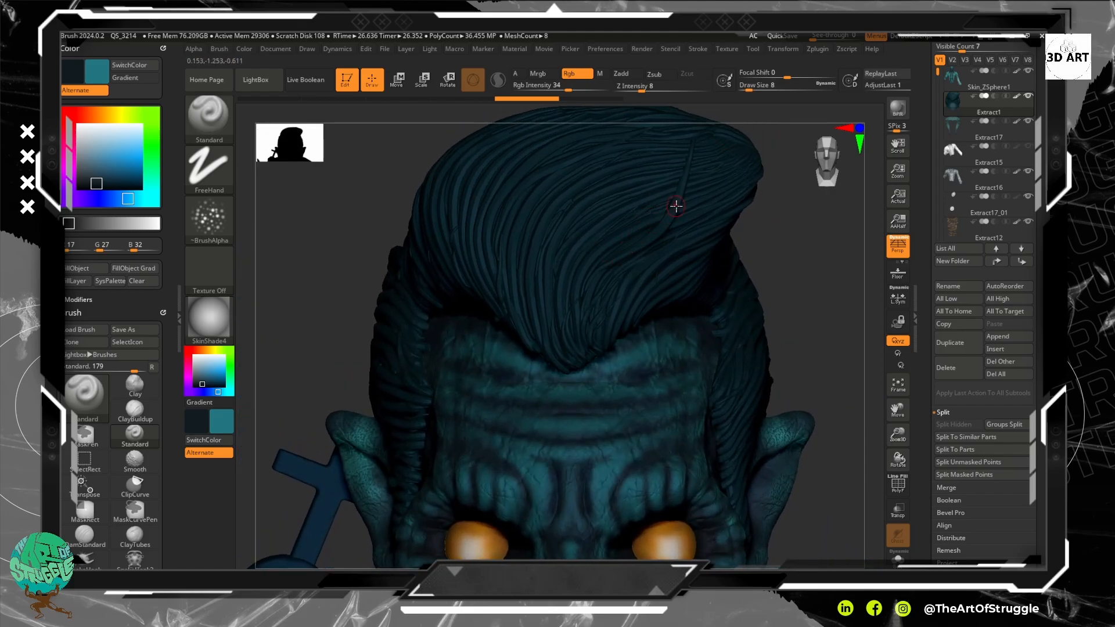
drag(595, 256, 576, 328)
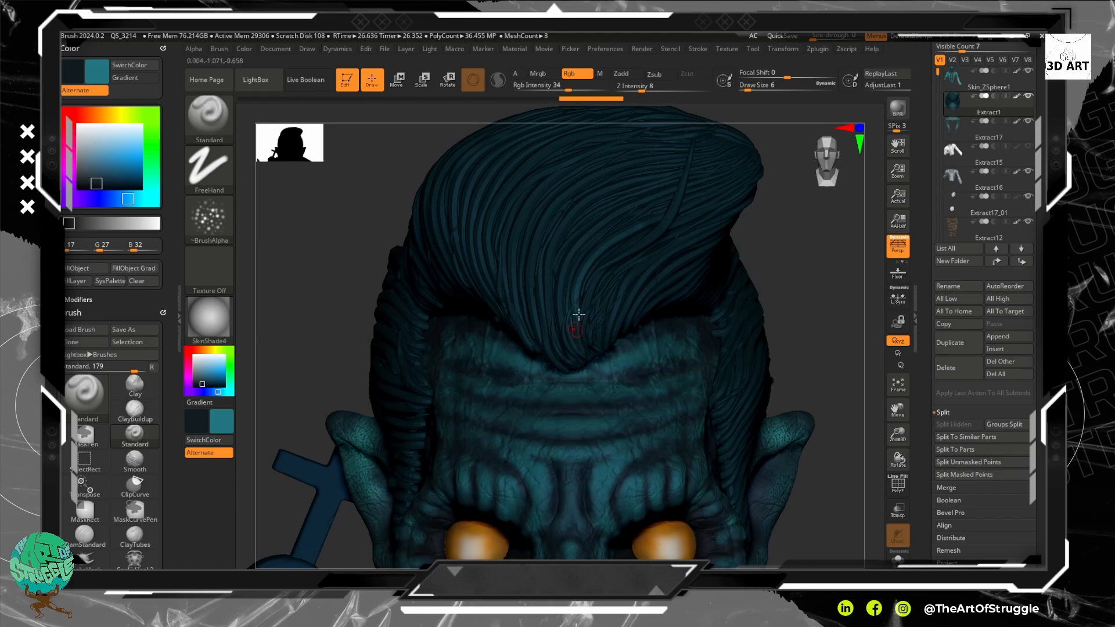
drag(644, 198, 560, 293)
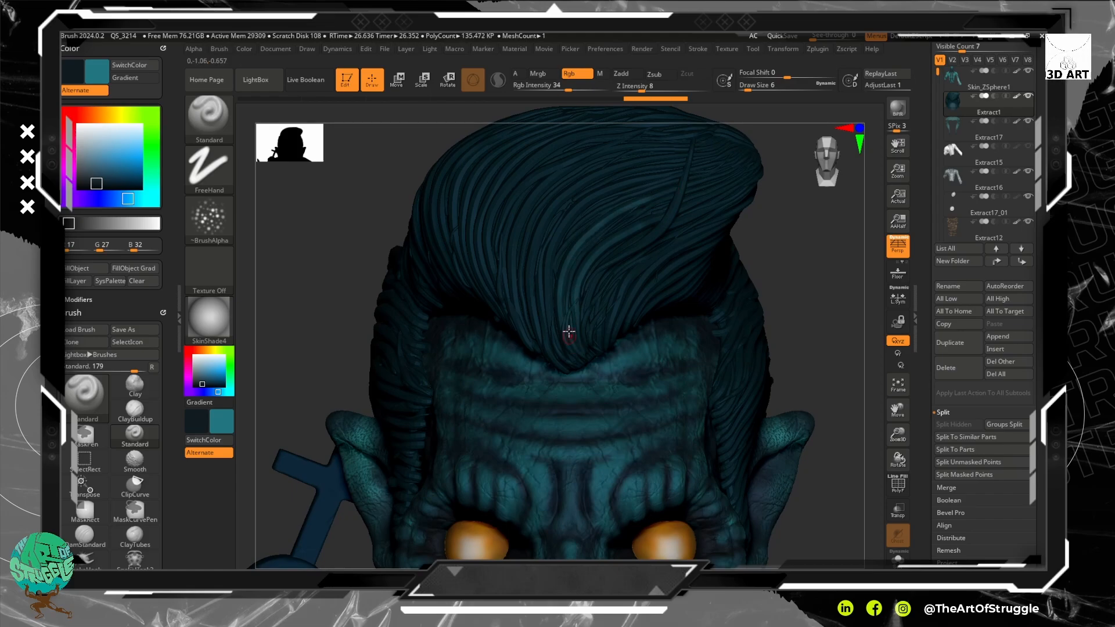
mouse_move(662, 180)
mouse_down()
mouse_move(560, 255)
mouse_move(549, 293)
mouse_up()
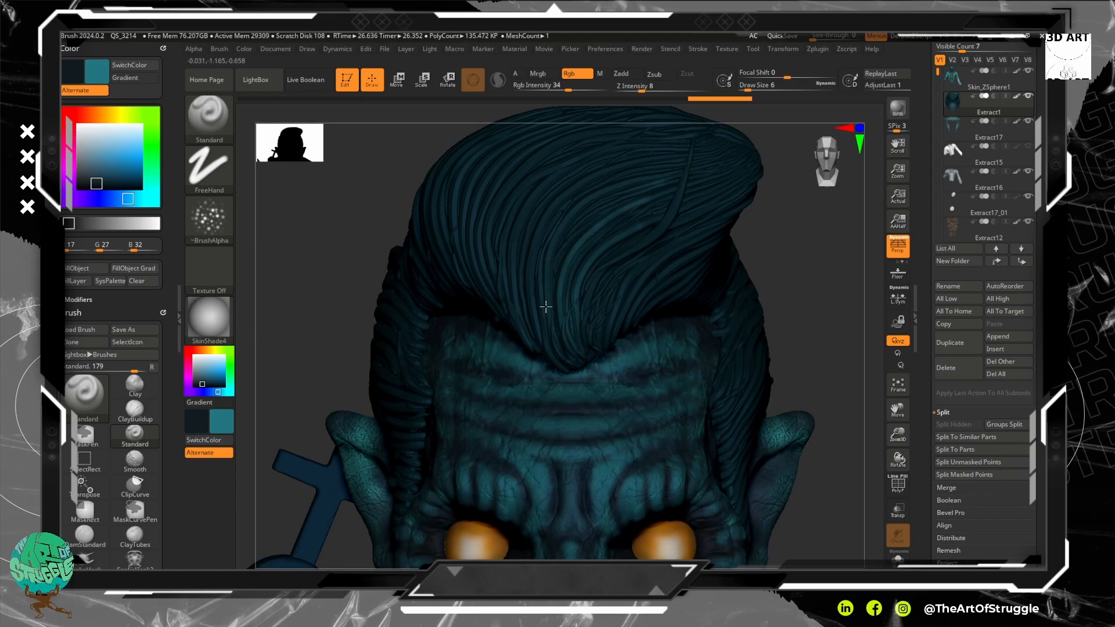
mouse_move(648, 148)
mouse_down()
mouse_move(575, 172)
mouse_move(525, 240)
mouse_up()
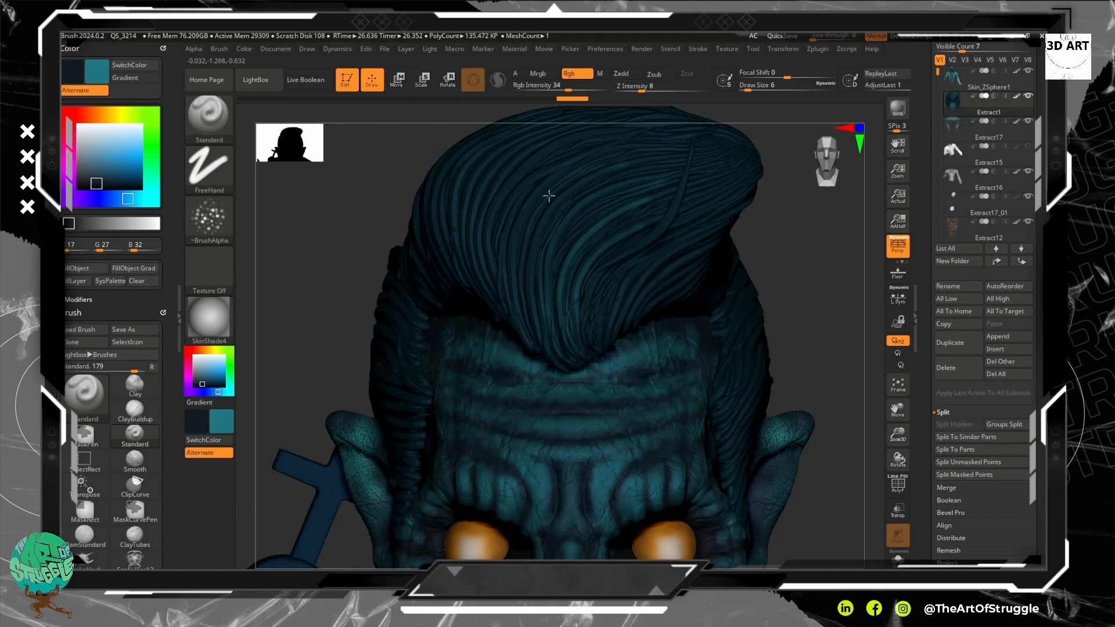
key(ctrl+shift+z)
key(ctrl+shift+z)
key(ctrl+shift+z)
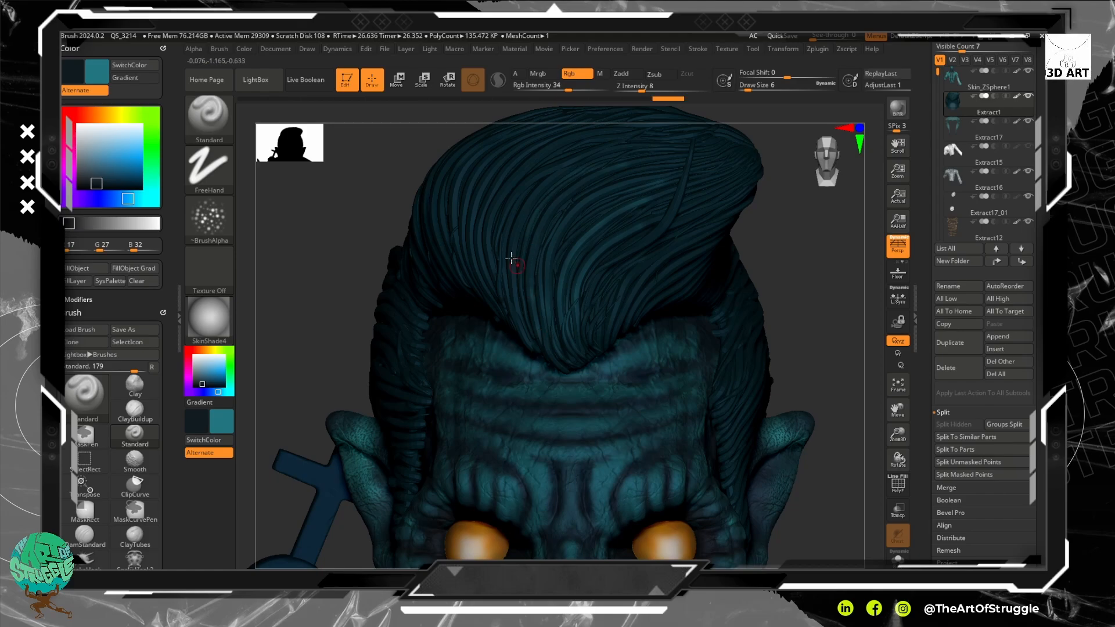
Set the secondary colour to light blue (R 138, G 186, B 210) and paint thin streaks along the quiff strands at draw size 6.
click(203, 374)
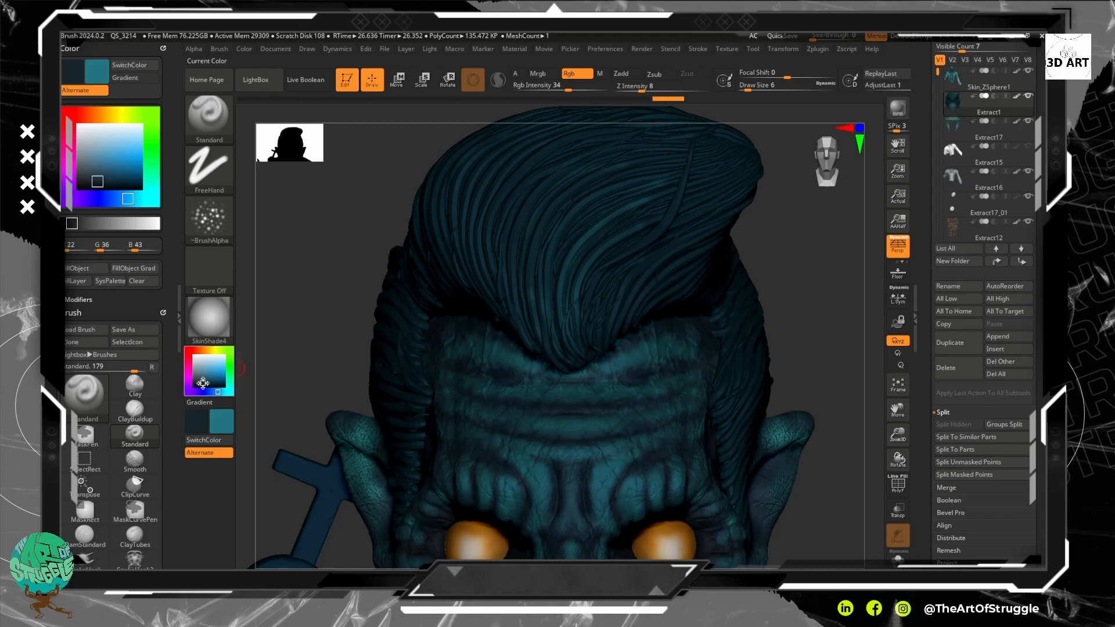
click(205, 364)
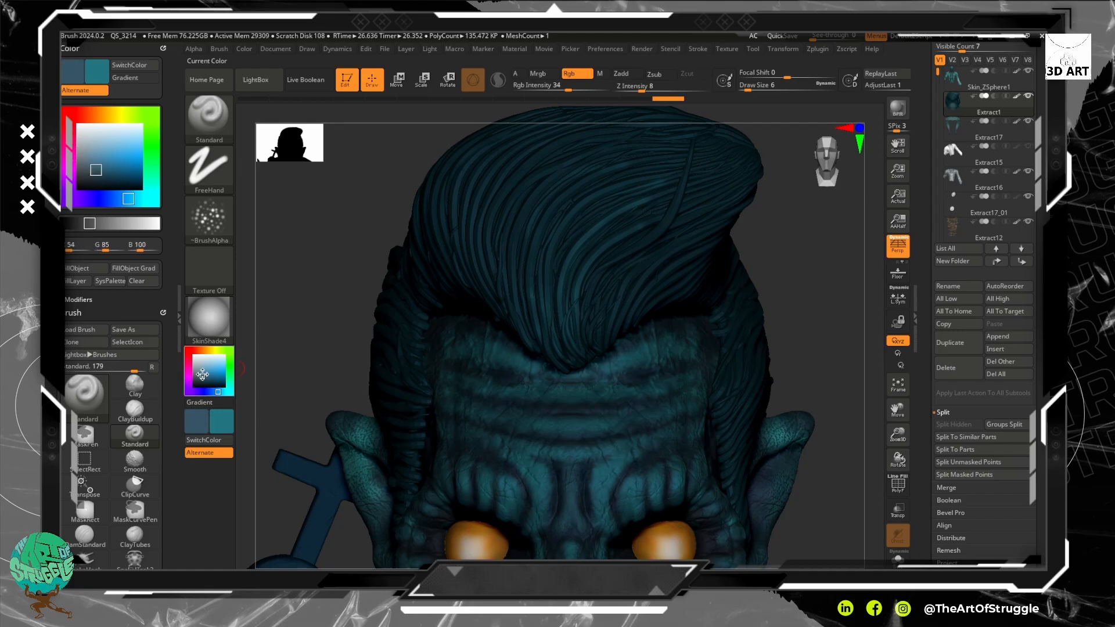
click(208, 429)
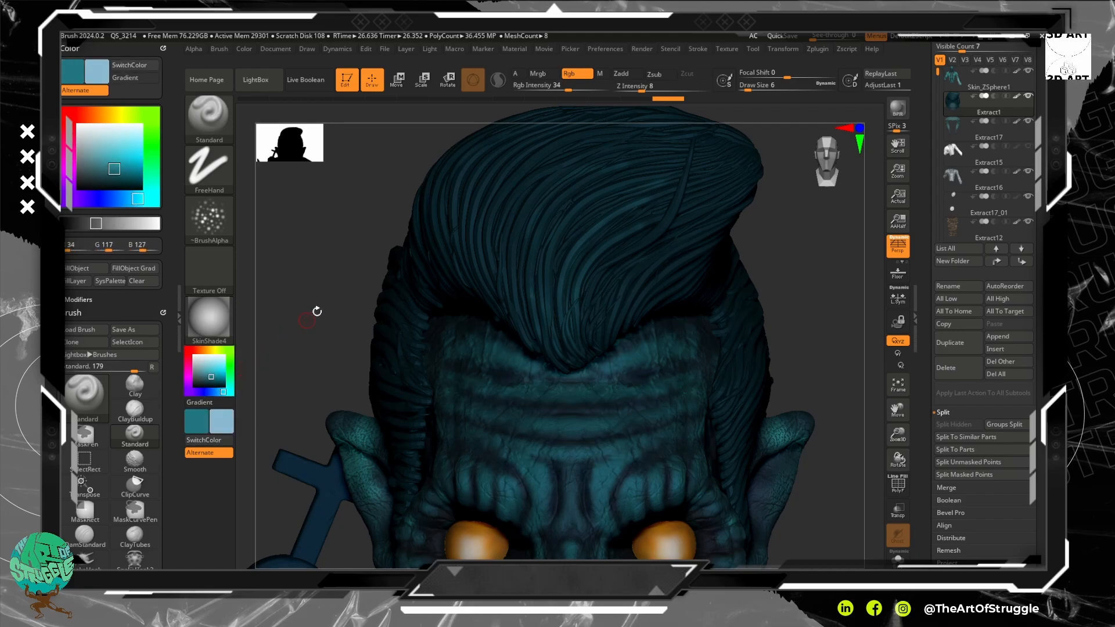
mouse_move(627, 154)
mouse_down()
mouse_move(536, 214)
mouse_move(516, 284)
mouse_up()
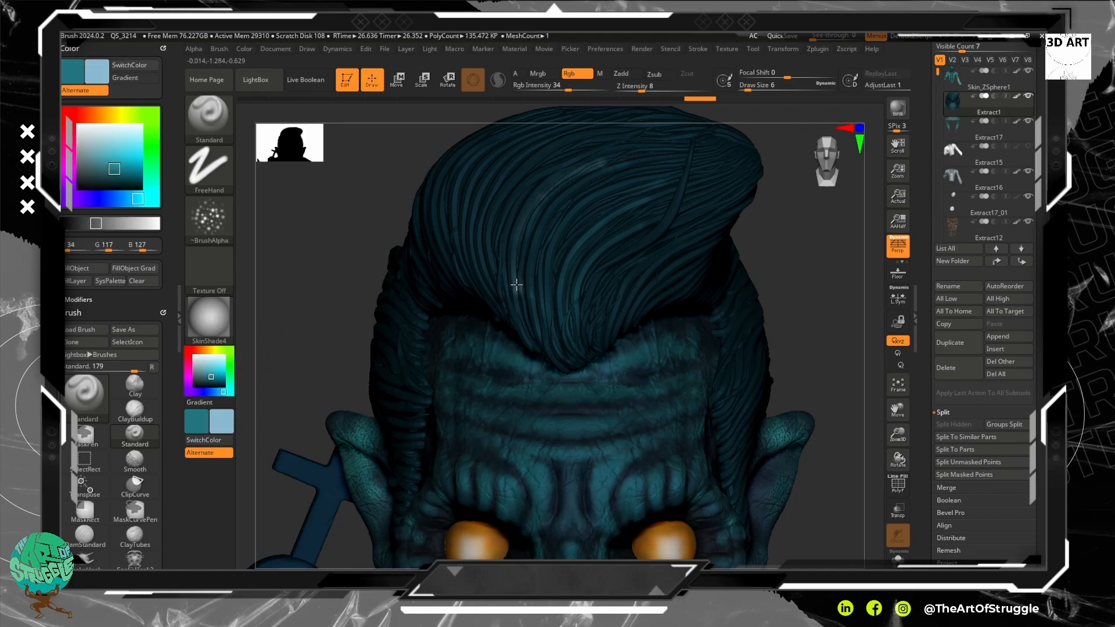
drag(552, 177, 516, 281)
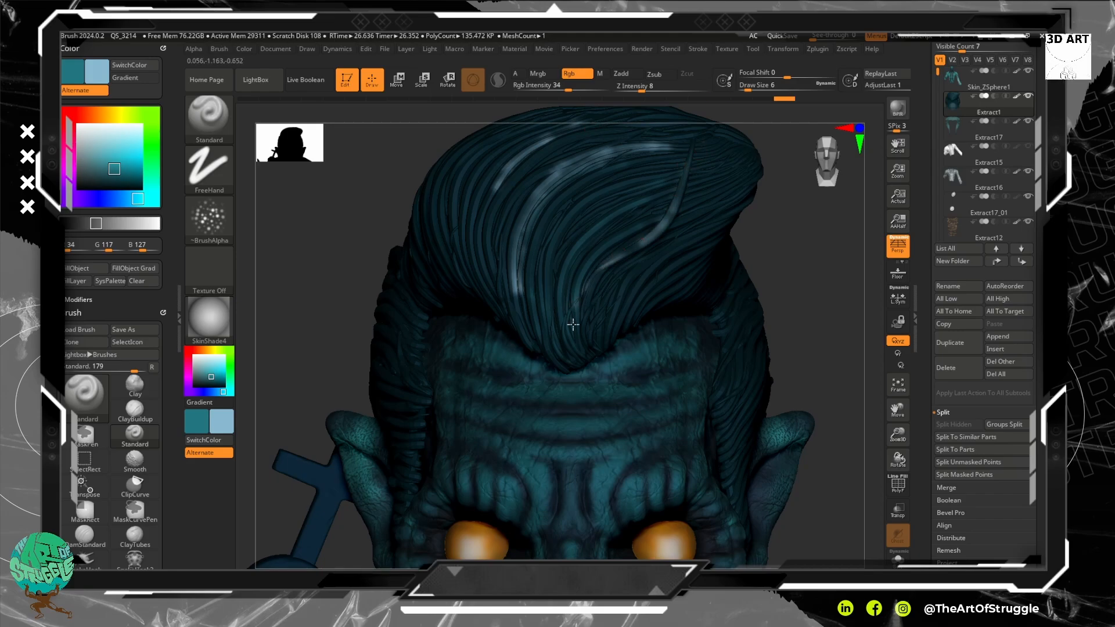
mouse_move(451, 201)
mouse_down()
mouse_move(458, 249)
mouse_move(459, 169)
mouse_up()
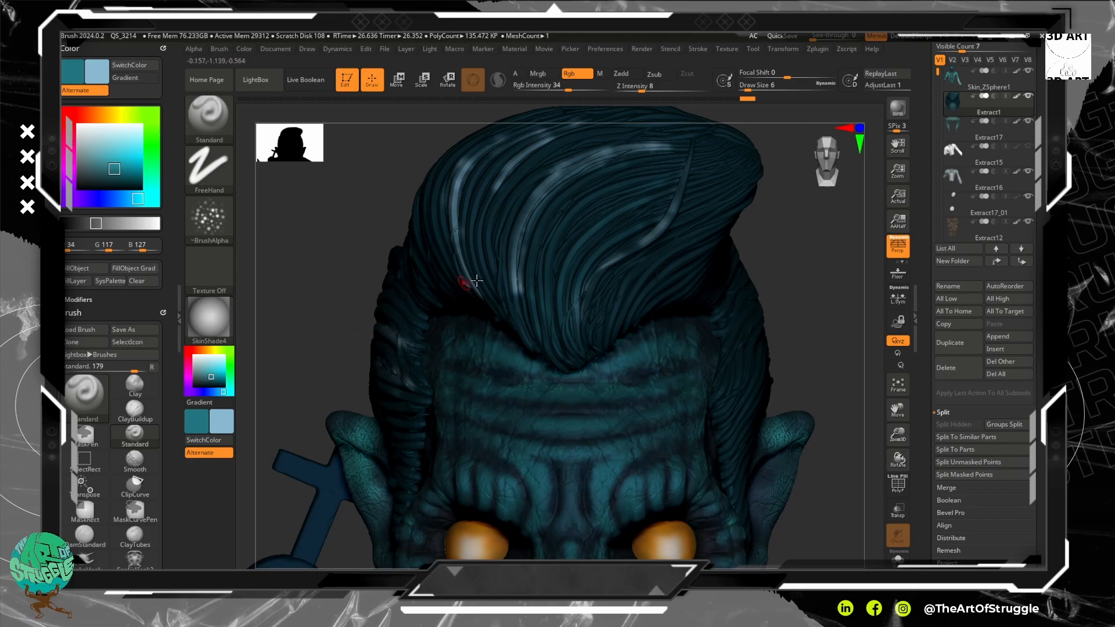
Paint light-blue highlights over the hair on both sides of the head at draw size 50.
key(])
key(])
key(])
key(])
mouse_move(743, 395)
alt+mouse_down()
mouse_move(737, 349)
mouse_move(745, 397)
alt+mouse_up()
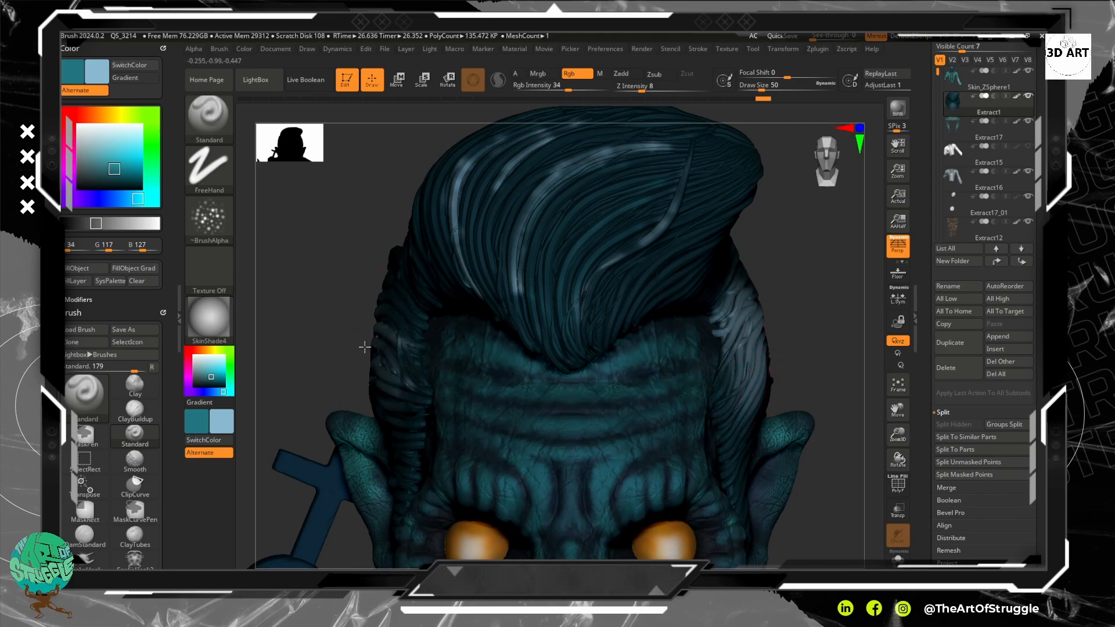
drag(377, 372, 411, 395)
Brush broad light-blue highlights over the front and sides of the quiff at draw size 50.
mouse_move(637, 331)
mouse_down()
mouse_move(662, 346)
mouse_move(644, 278)
mouse_move(642, 309)
mouse_move(578, 241)
mouse_up()
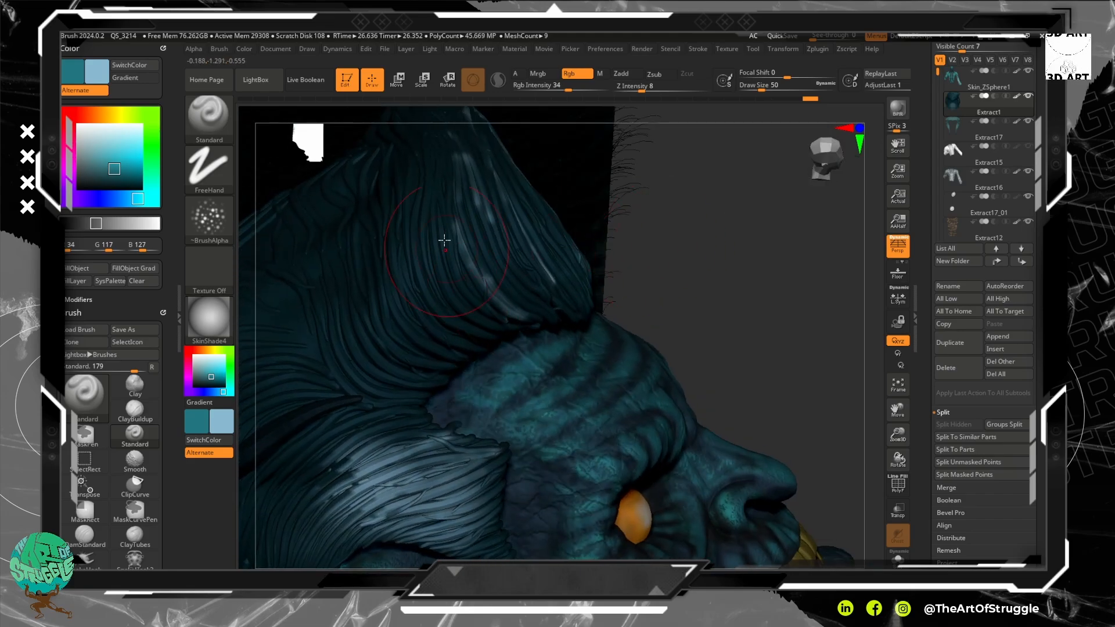
drag(425, 192, 432, 252)
drag(425, 148, 432, 209)
mouse_move(722, 283)
mouse_down()
mouse_move(701, 278)
mouse_move(667, 302)
mouse_move(638, 290)
mouse_up()
mouse_move(559, 130)
mouse_down()
mouse_move(477, 238)
mouse_move(565, 238)
mouse_up()
drag(622, 172, 601, 251)
drag(481, 213, 462, 263)
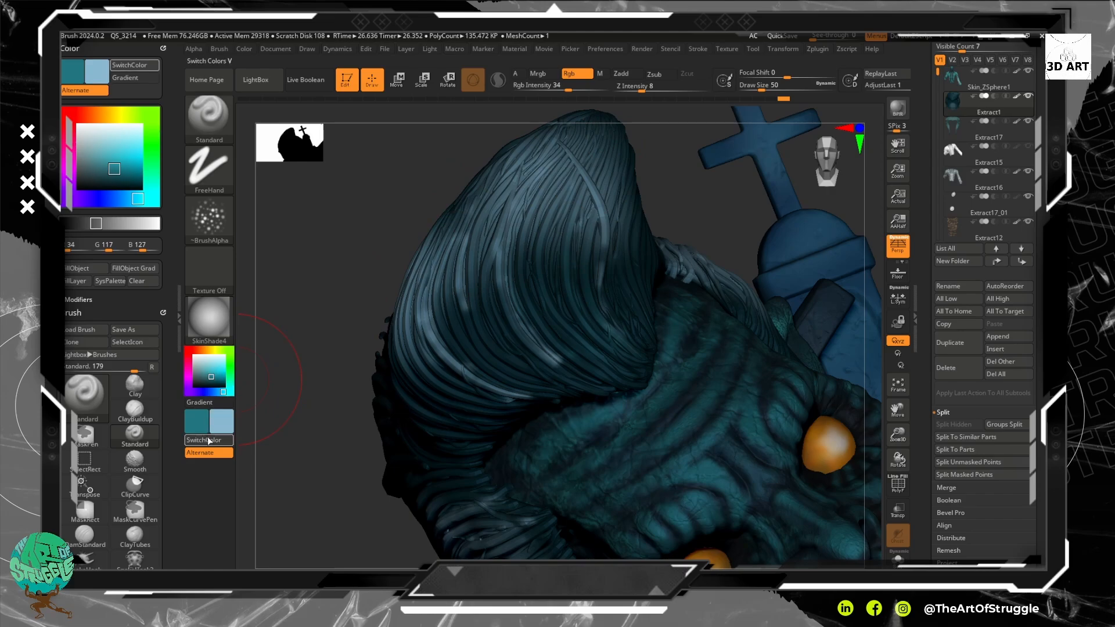
Set the secondary colour to near-black (R 1, G 6, B 7) and paint a dark strand down the quiff at draw size 6, Rgb intensity 64.
click(211, 378)
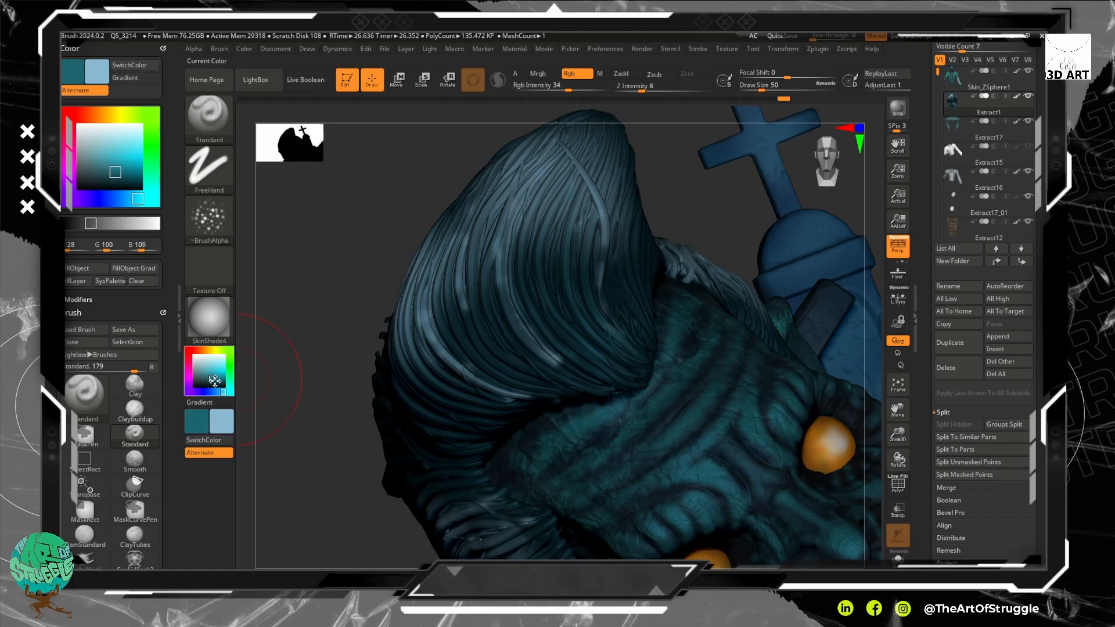
drag(213, 379, 217, 385)
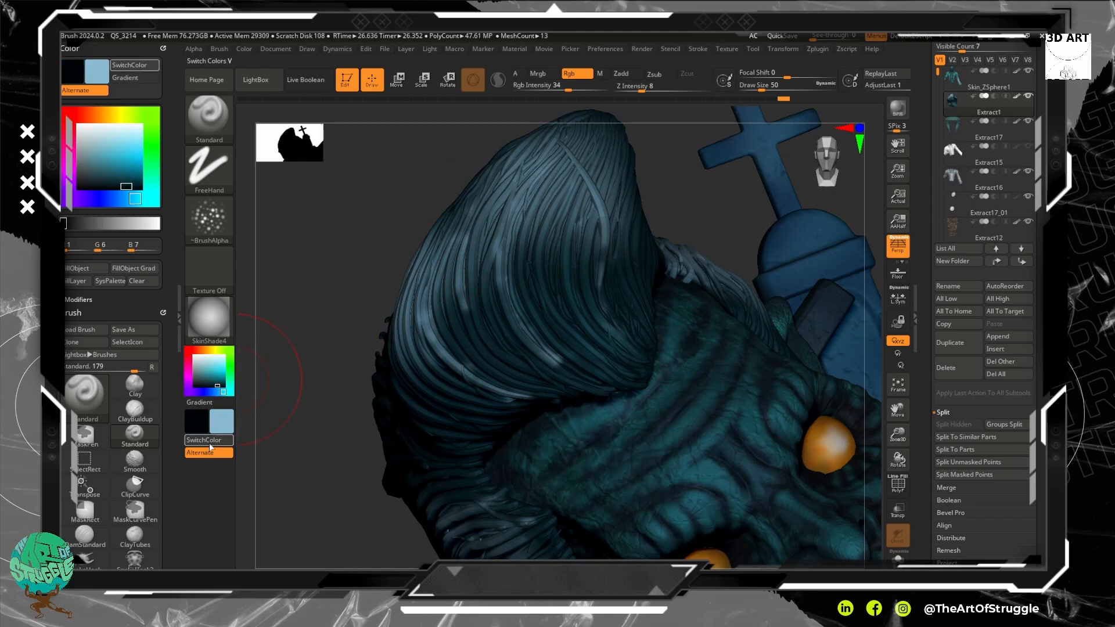
click(219, 441)
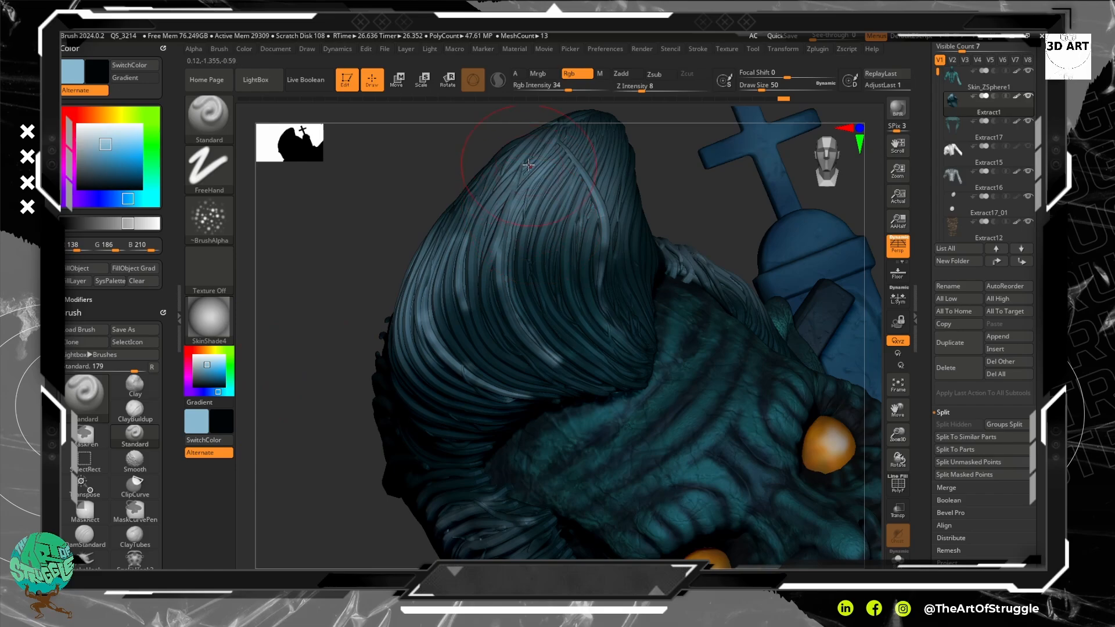
drag(578, 172, 543, 228)
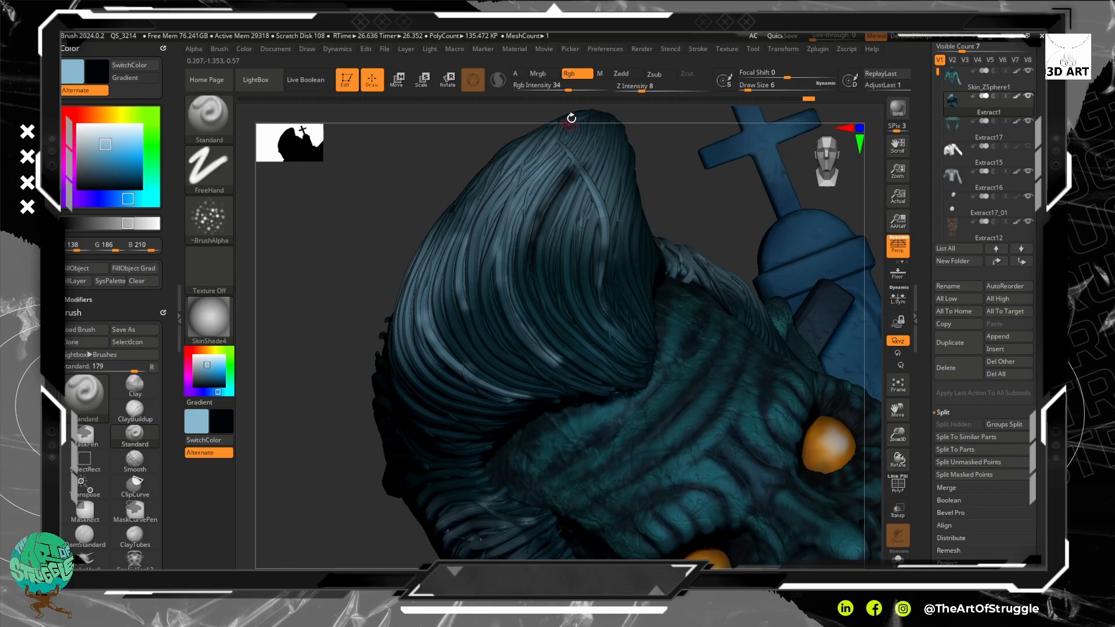
drag(567, 89, 590, 88)
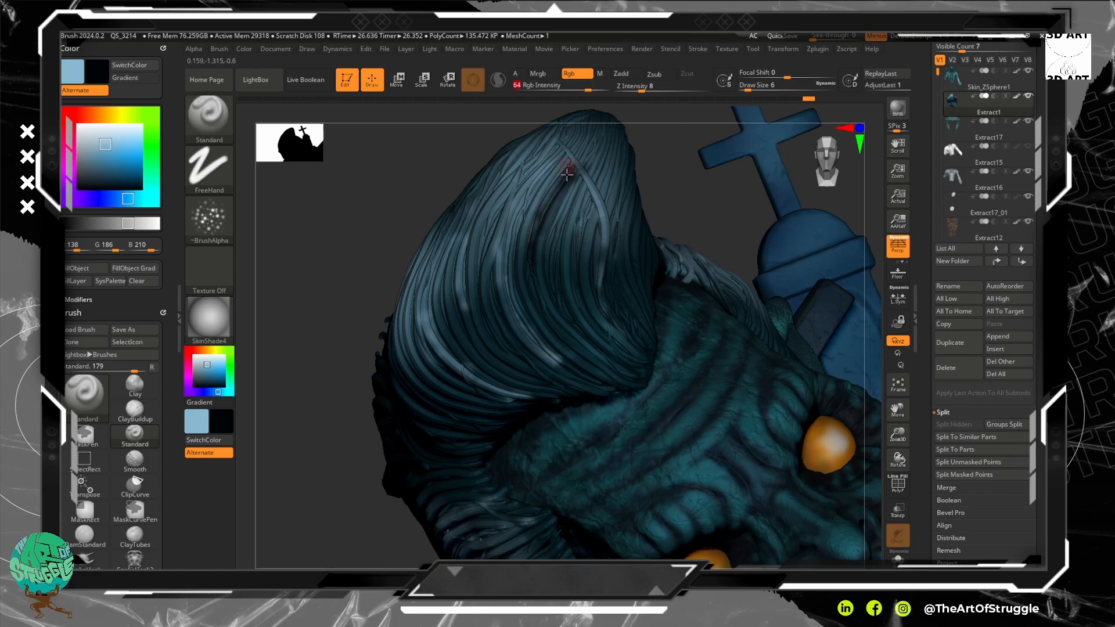
drag(569, 170, 527, 269)
drag(537, 226, 534, 297)
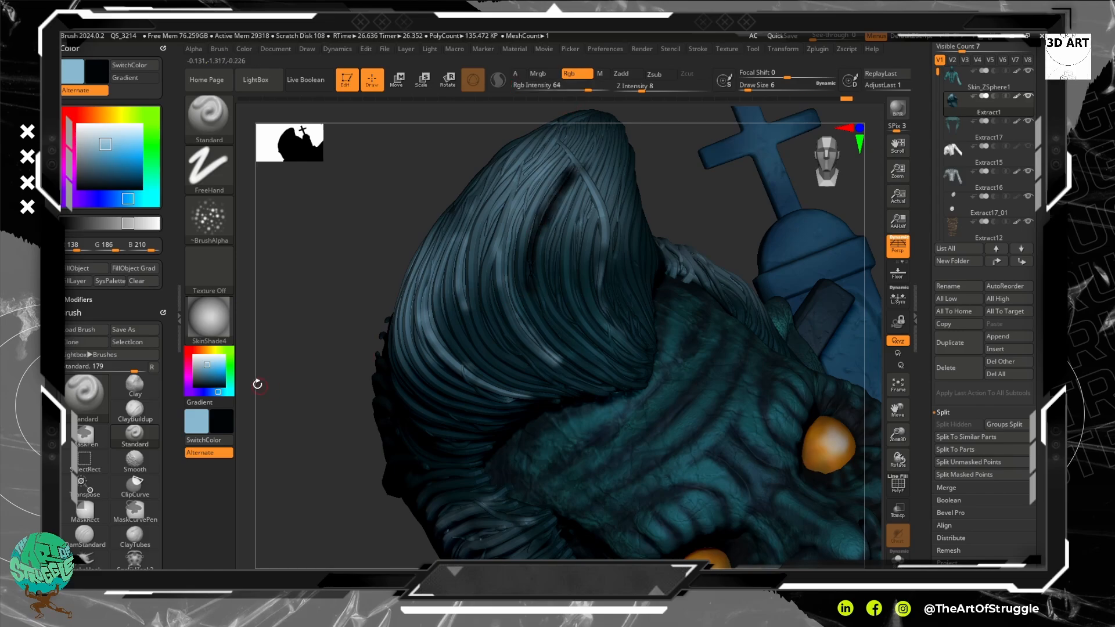
Set the secondary colour to dark navy blue and darken strands between the quiff highlights at draw sizes 7 to 10.
drag(210, 383, 218, 383)
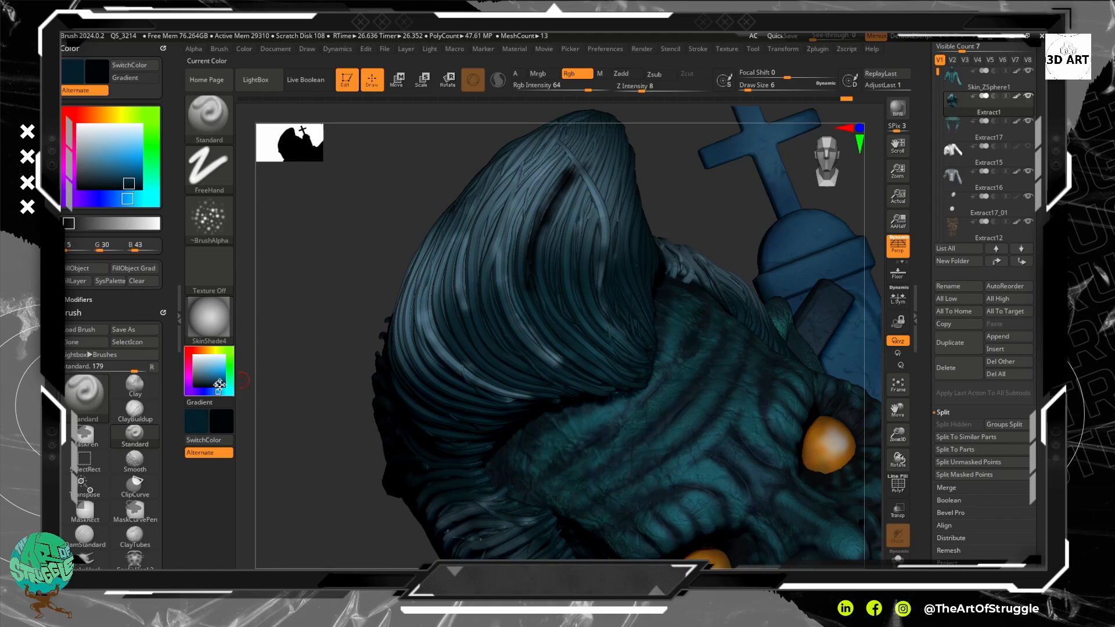
click(209, 440)
mouse_move(558, 173)
mouse_down()
mouse_move(534, 224)
mouse_move(576, 172)
mouse_up()
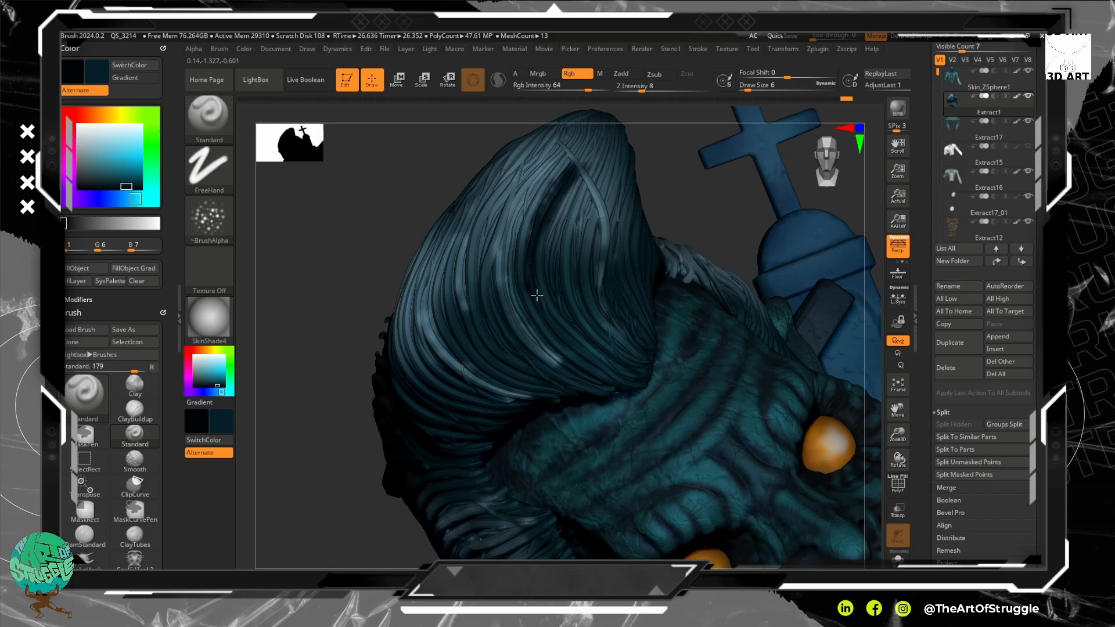
key(ctrl+z)
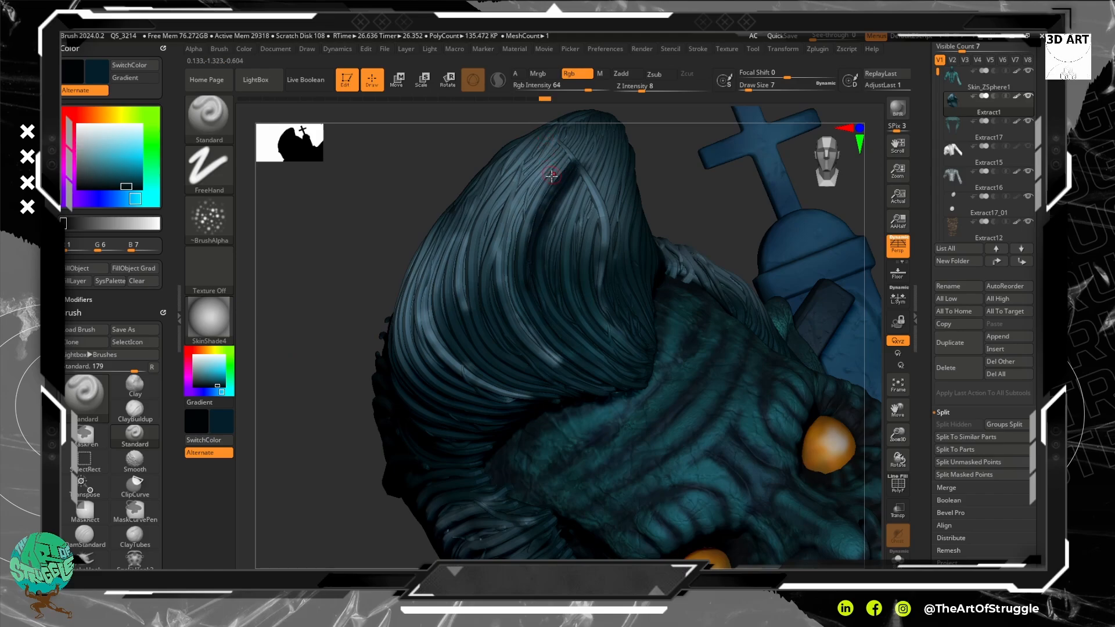
mouse_move(559, 149)
mouse_down()
mouse_move(500, 304)
mouse_move(552, 364)
mouse_up()
mouse_move(513, 197)
mouse_down()
mouse_move(487, 256)
mouse_move(526, 165)
mouse_move(508, 204)
mouse_move(489, 203)
mouse_move(472, 235)
mouse_move(465, 308)
mouse_move(502, 400)
mouse_move(525, 395)
mouse_move(499, 389)
mouse_move(432, 308)
mouse_move(450, 236)
mouse_move(479, 308)
mouse_up()
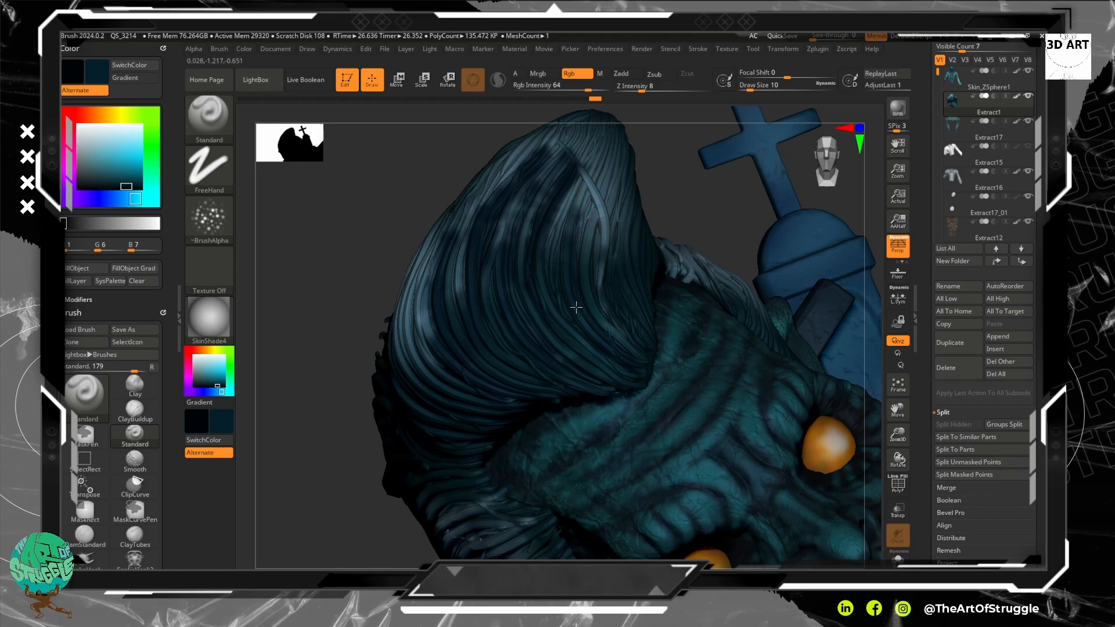
Darken the lower strands and the front edge of the quiff with the navy at draw size 10.
drag(565, 296, 549, 301)
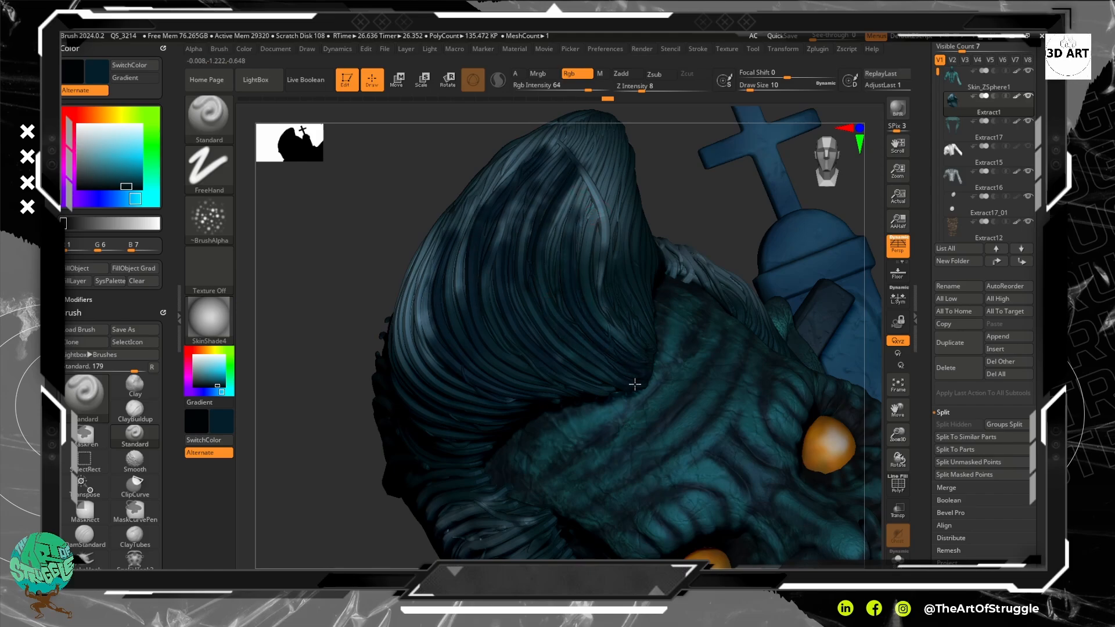
drag(622, 389, 647, 336)
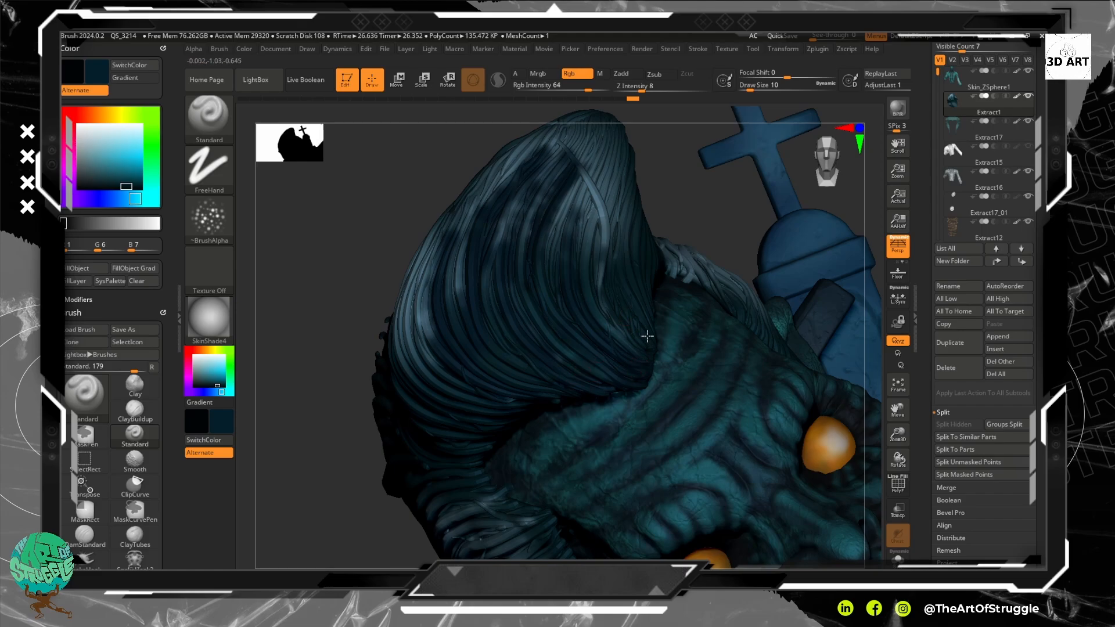
mouse_move(649, 295)
mouse_down()
mouse_move(650, 319)
mouse_move(629, 327)
mouse_move(589, 241)
mouse_move(621, 178)
mouse_up()
Break up the light-blue highlights at the tip and middle of the quiff with navy strands at draw size 7.
key(bracketleft)
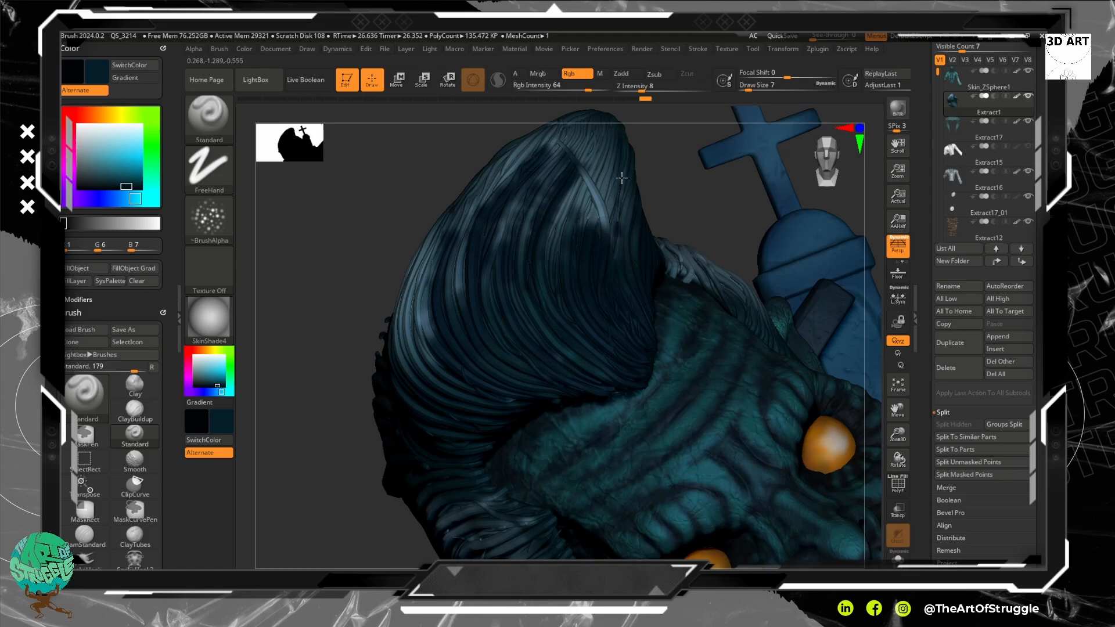
drag(606, 221, 607, 197)
mouse_move(621, 141)
mouse_down()
mouse_move(609, 128)
mouse_move(596, 170)
mouse_up()
mouse_move(568, 215)
mouse_down()
mouse_move(584, 187)
mouse_move(569, 230)
mouse_up()
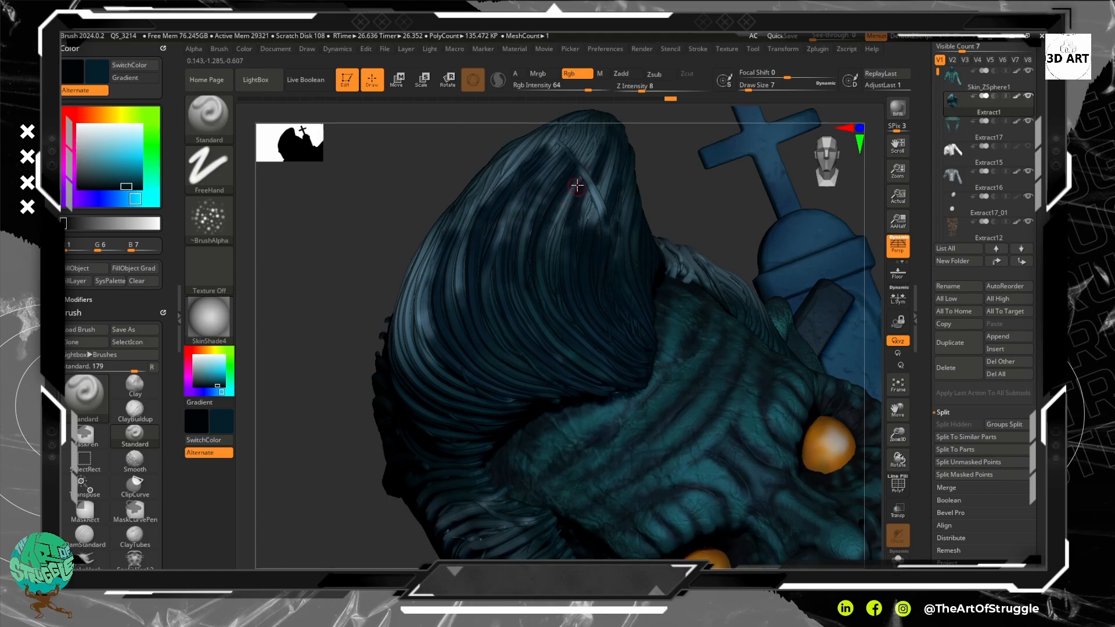
drag(552, 169, 520, 272)
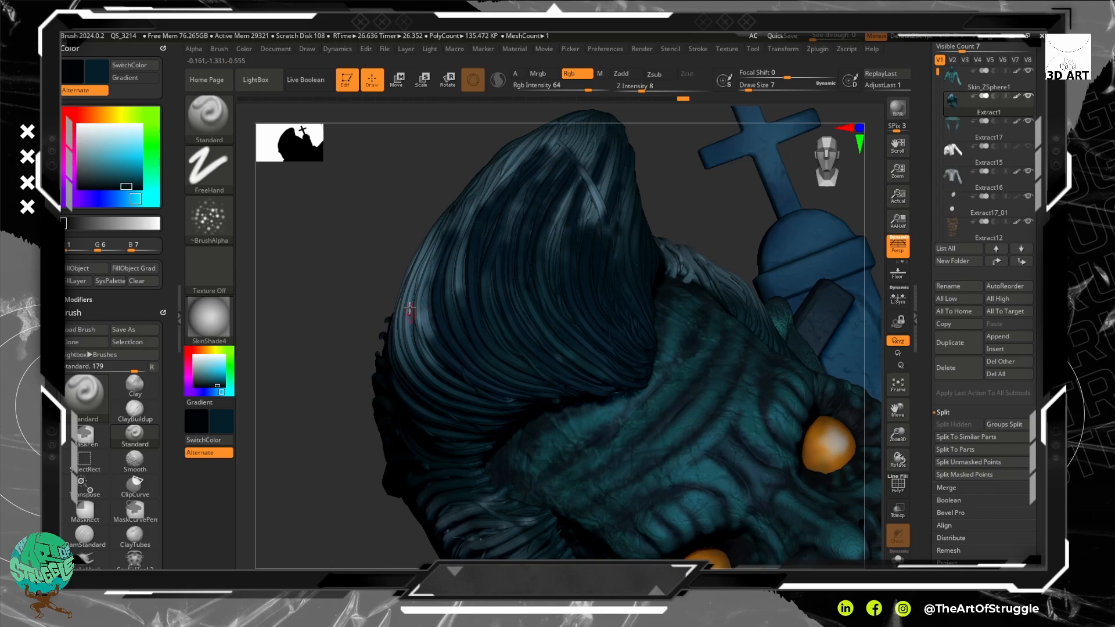
Narrow the light-blue highlight on the quiff's side with navy strokes at draw sizes 18 and 10.
mouse_move(367, 267)
mouse_down()
mouse_move(429, 261)
mouse_move(429, 340)
mouse_up()
drag(443, 261, 431, 358)
mouse_move(430, 251)
mouse_down()
mouse_move(419, 354)
mouse_move(431, 394)
mouse_up()
mouse_move(440, 316)
mouse_down()
mouse_move(446, 378)
mouse_move(468, 405)
mouse_up()
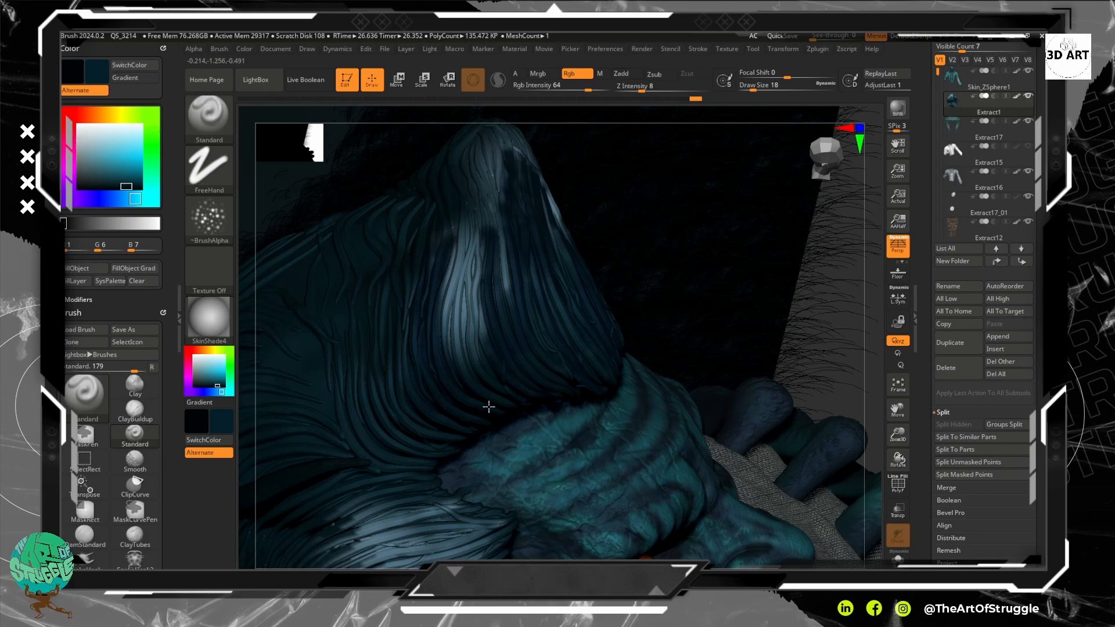
mouse_move(455, 353)
mouse_down()
mouse_move(535, 398)
mouse_move(474, 338)
mouse_up()
mouse_move(497, 374)
mouse_down()
mouse_move(479, 277)
mouse_move(480, 193)
mouse_up()
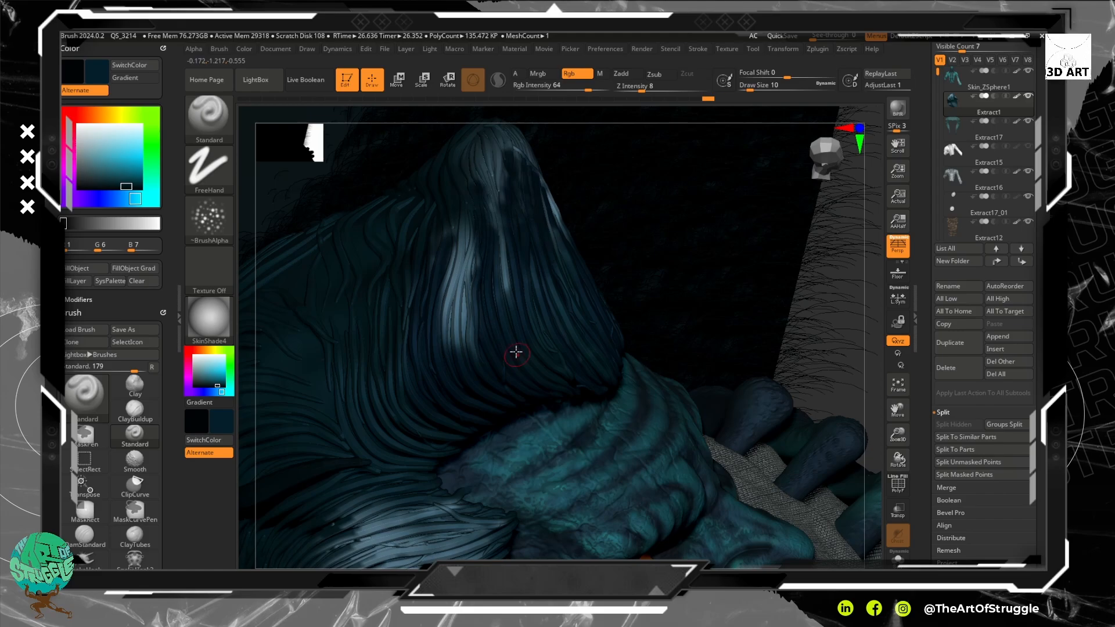
Darken the edges of the light-blue highlight on the side hair above the temple with navy at draw size 22.
mouse_move(516, 352)
mouse_down()
mouse_move(585, 396)
mouse_move(712, 325)
mouse_up()
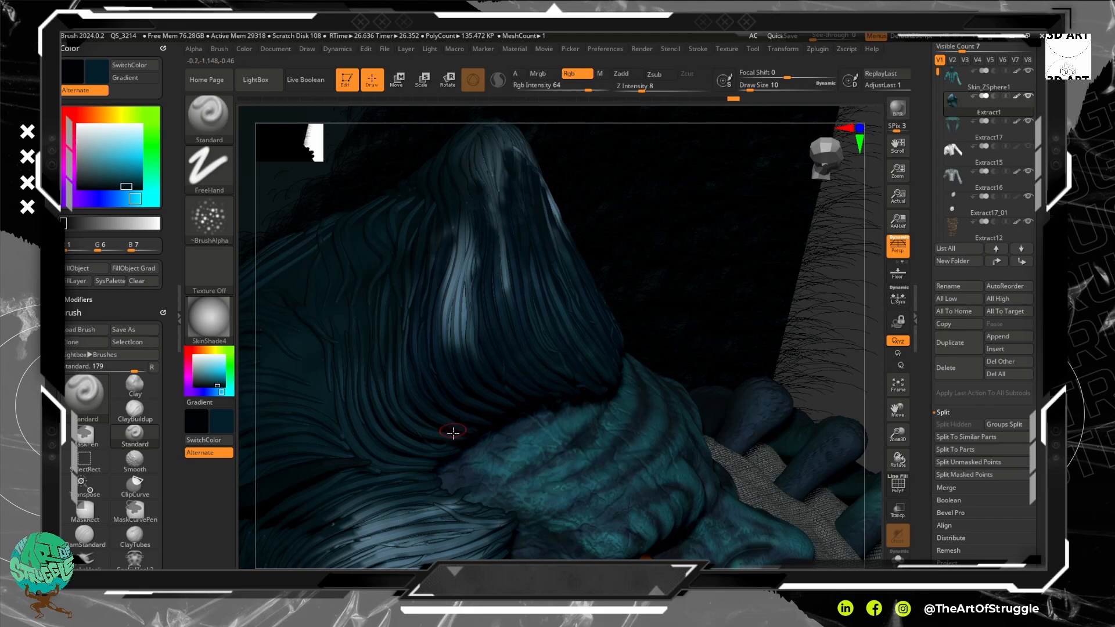
key(bracketright)
mouse_move(422, 518)
mouse_down()
mouse_move(468, 517)
mouse_move(428, 530)
mouse_move(450, 509)
mouse_move(488, 530)
mouse_move(435, 552)
mouse_up()
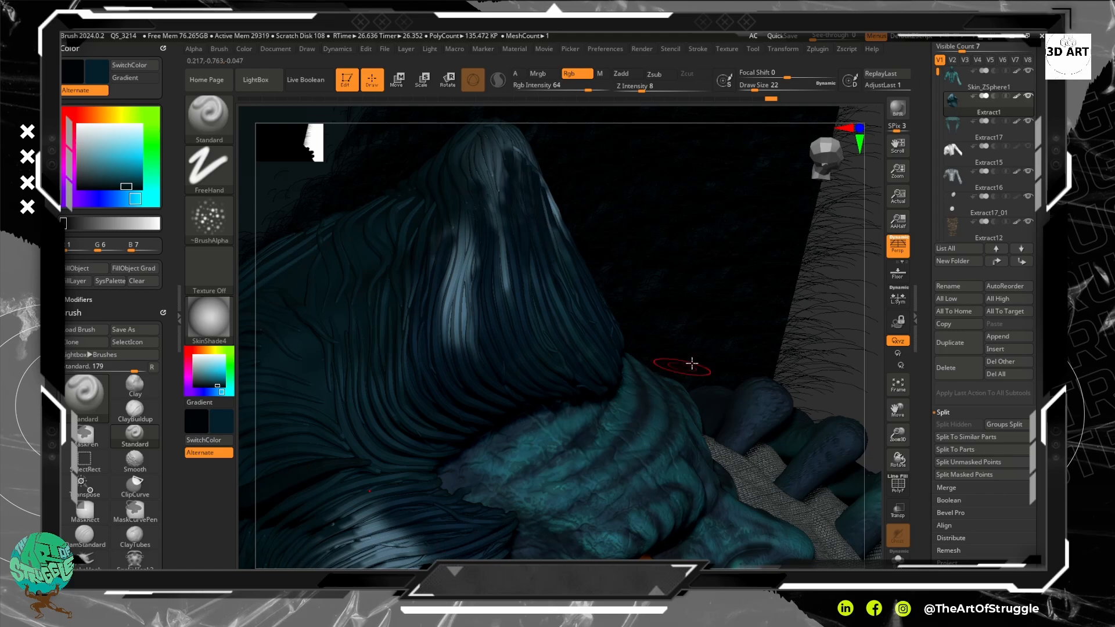
Tone down the light-blue highlight on the side hair above the temple with dark navy strokes at draw size 18.
alt+drag(881, 382, 836, 220)
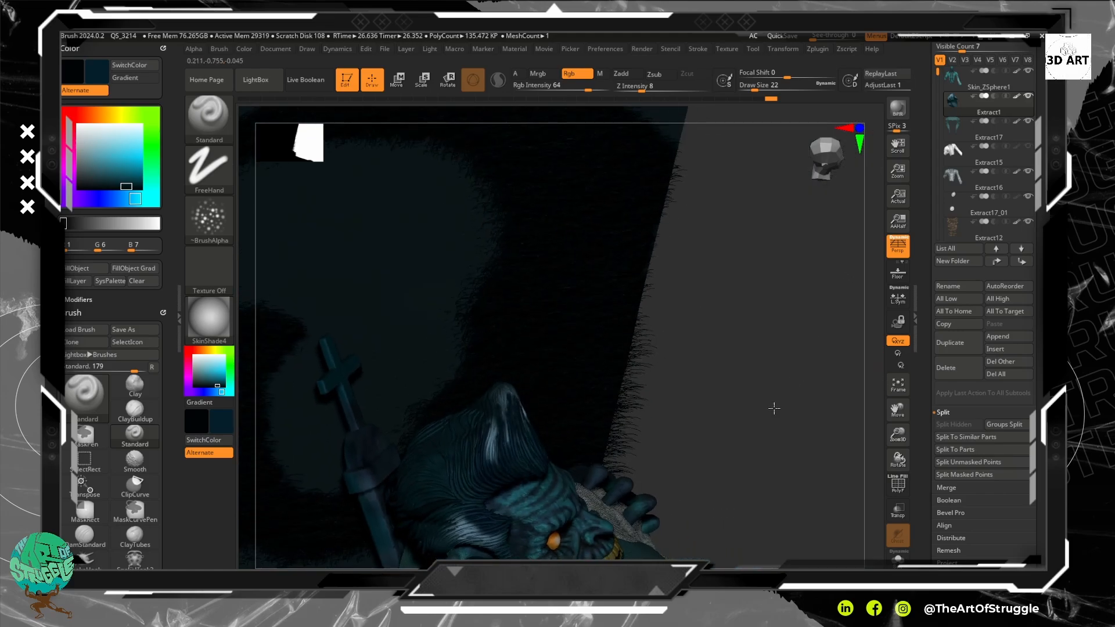
mouse_move(774, 408)
shift+mouse_down()
mouse_move(751, 418)
mouse_move(692, 236)
shift+mouse_up()
alt+drag(739, 316, 784, 435)
mouse_move(570, 412)
mouse_down()
mouse_move(560, 376)
mouse_move(569, 331)
mouse_move(597, 372)
mouse_move(587, 405)
mouse_move(663, 346)
mouse_move(597, 271)
mouse_move(636, 232)
mouse_move(599, 294)
mouse_up()
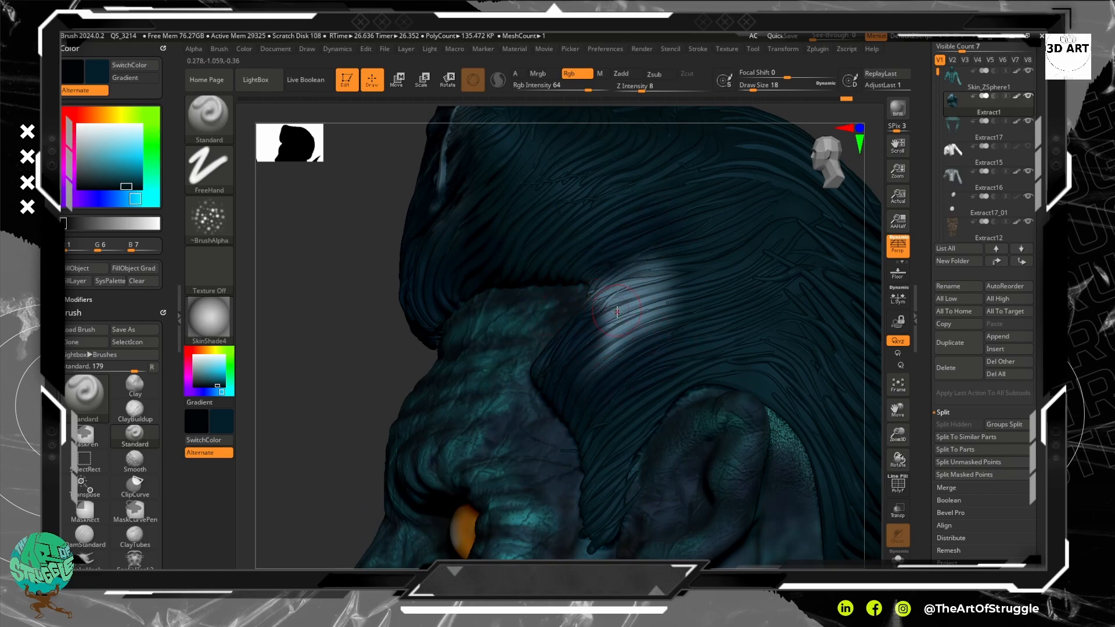
mouse_move(588, 380)
mouse_down()
mouse_move(664, 323)
mouse_move(714, 317)
mouse_move(568, 352)
mouse_move(598, 334)
mouse_move(583, 316)
mouse_move(604, 296)
mouse_move(645, 280)
mouse_up()
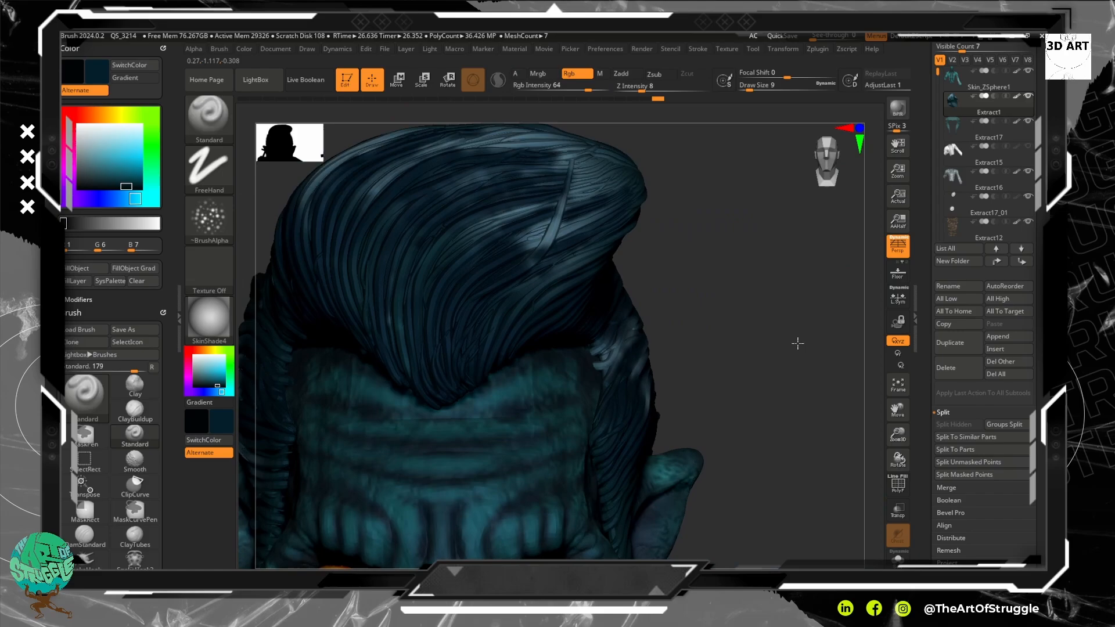
Break up the light-blue highlights across the front and top of the quiff with dark navy strands at draw size 9.
drag(796, 339, 570, 282)
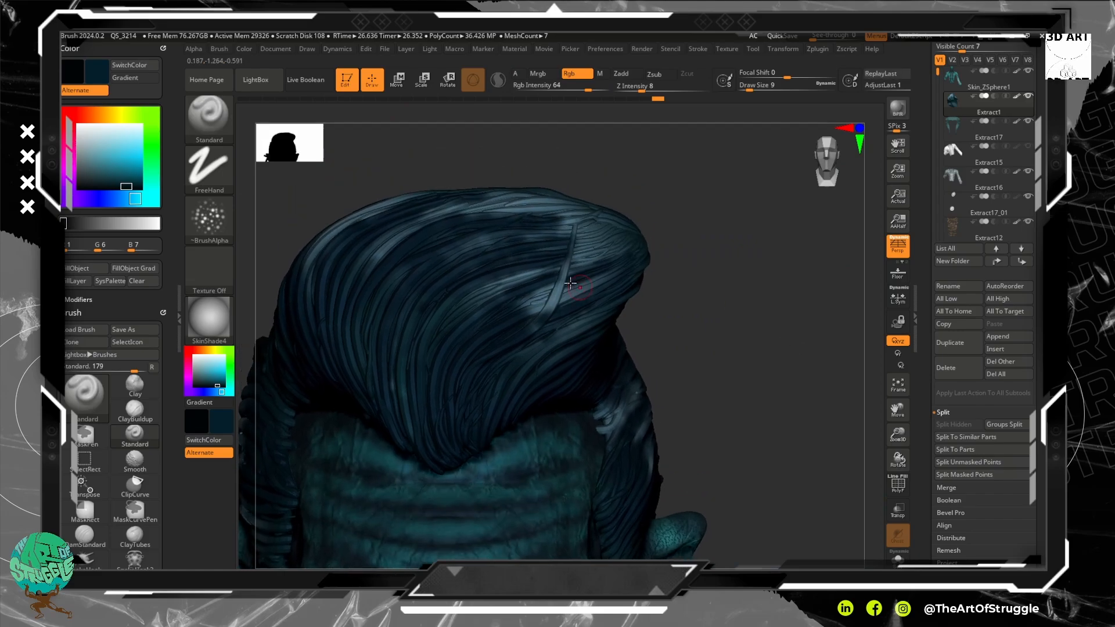
mouse_move(566, 232)
mouse_down()
mouse_move(532, 311)
mouse_move(516, 313)
mouse_move(542, 293)
mouse_move(525, 309)
mouse_up()
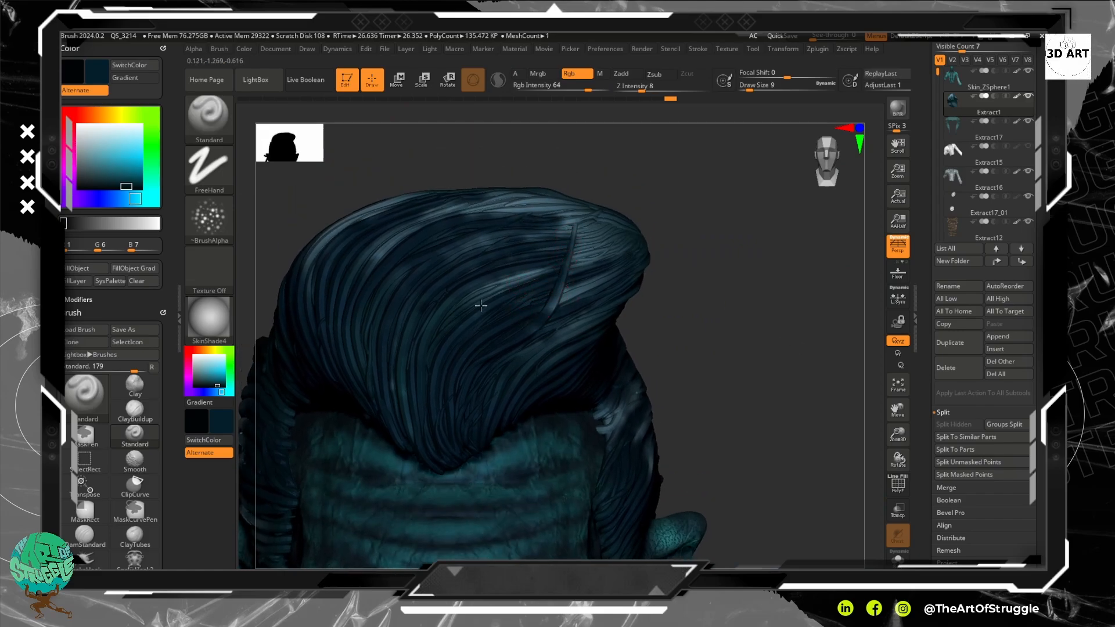
mouse_move(376, 270)
mouse_down()
mouse_move(397, 233)
mouse_move(523, 199)
mouse_move(483, 205)
mouse_move(628, 220)
mouse_move(629, 251)
mouse_up()
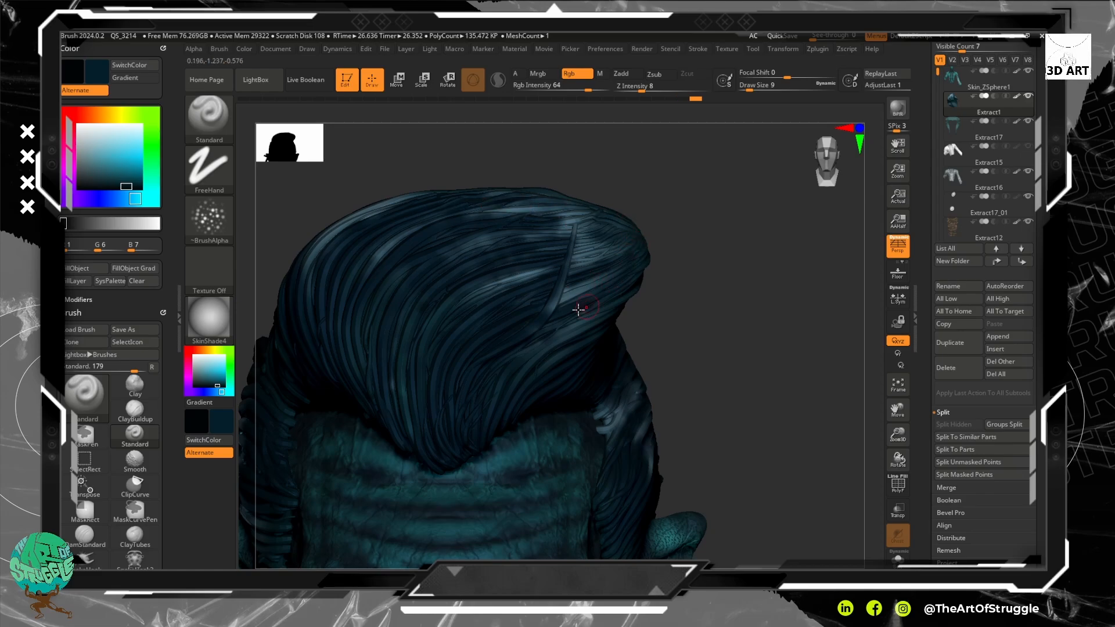
mouse_move(578, 309)
mouse_down()
mouse_move(598, 280)
mouse_move(579, 240)
mouse_move(626, 233)
mouse_up()
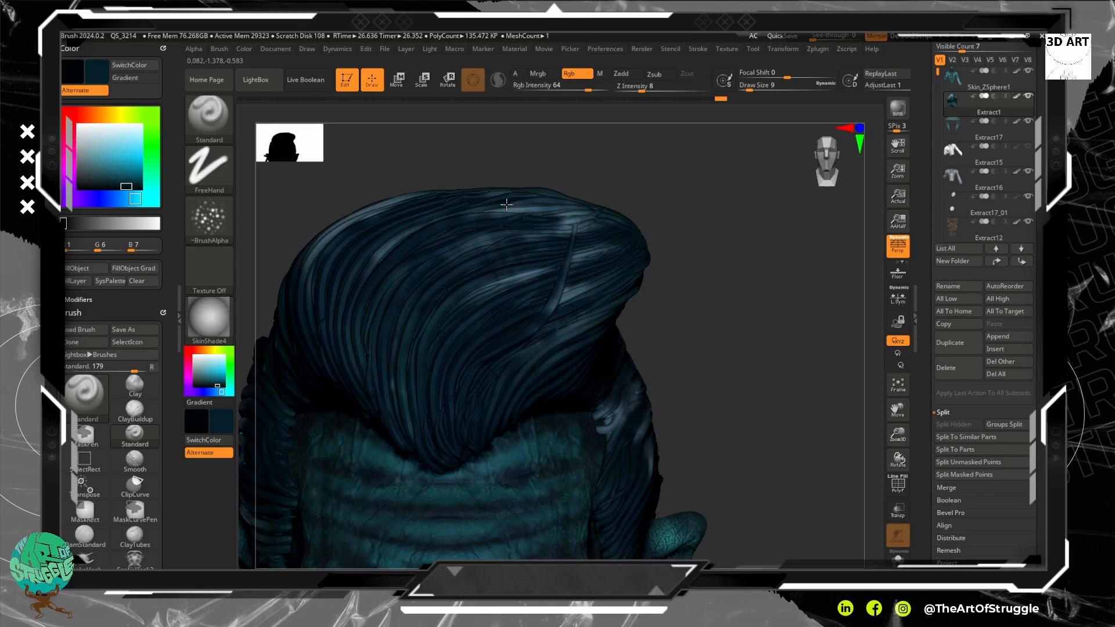
drag(559, 202, 653, 200)
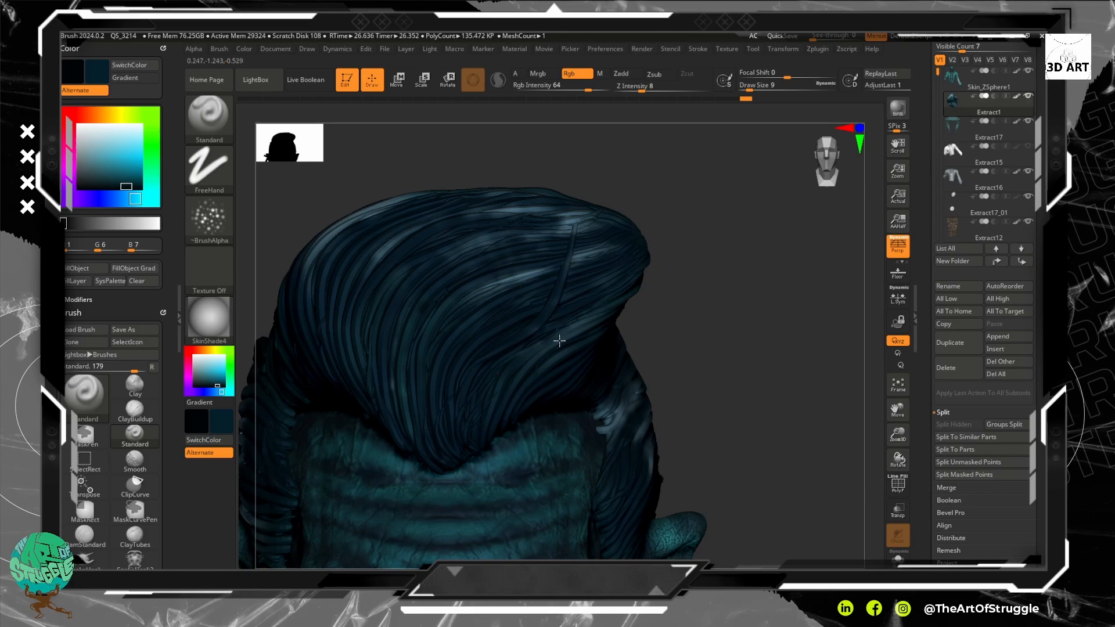
mouse_move(511, 286)
mouse_down()
mouse_move(540, 278)
mouse_move(472, 302)
mouse_up()
mouse_move(520, 226)
mouse_down()
mouse_move(595, 221)
mouse_move(422, 227)
mouse_move(393, 212)
mouse_move(405, 204)
mouse_up()
Darken the bright light-blue patch on the quiff's upper side with dark navy at draw size 9.
mouse_move(406, 152)
mouse_down()
mouse_move(447, 169)
mouse_move(428, 179)
mouse_up()
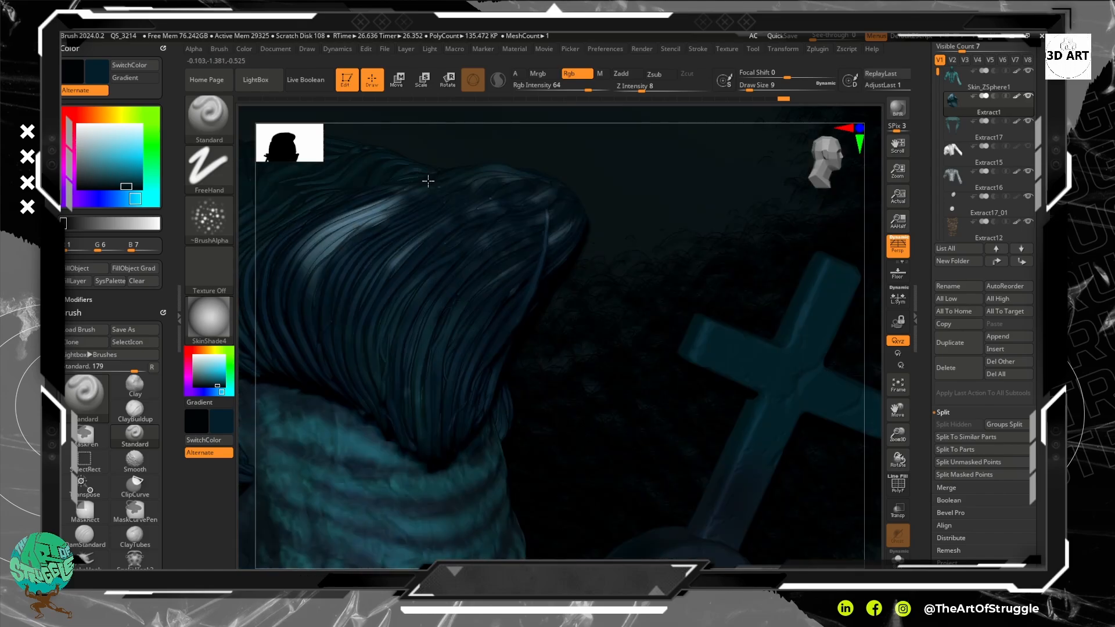
mouse_move(322, 262)
mouse_down()
mouse_move(418, 196)
mouse_move(317, 245)
mouse_up()
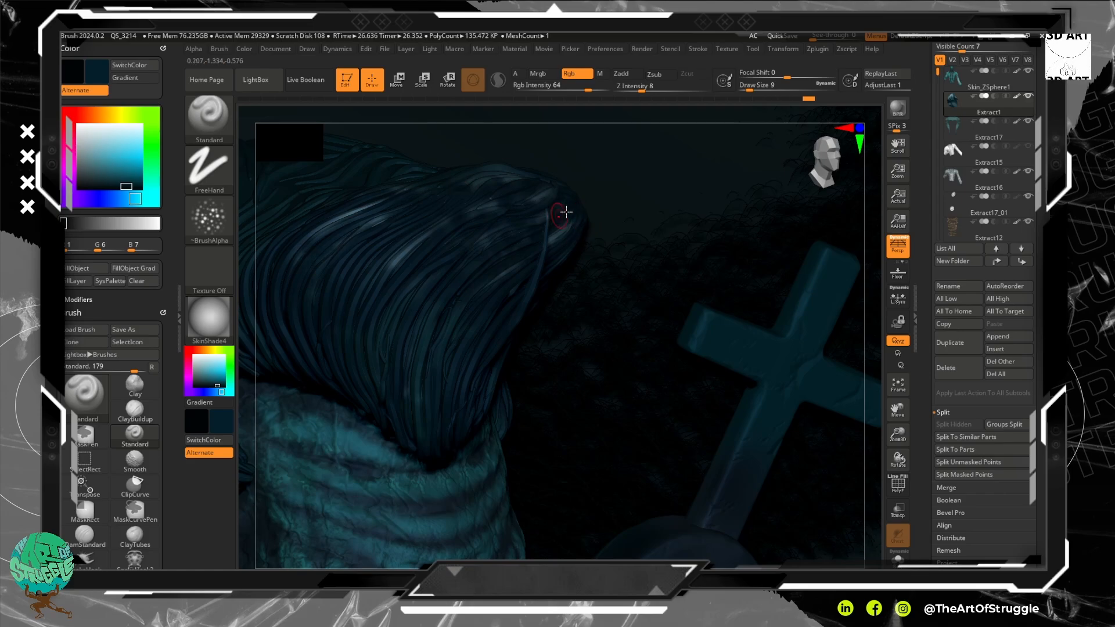
mouse_move(738, 245)
mouse_down()
mouse_move(656, 181)
mouse_move(632, 196)
mouse_up()
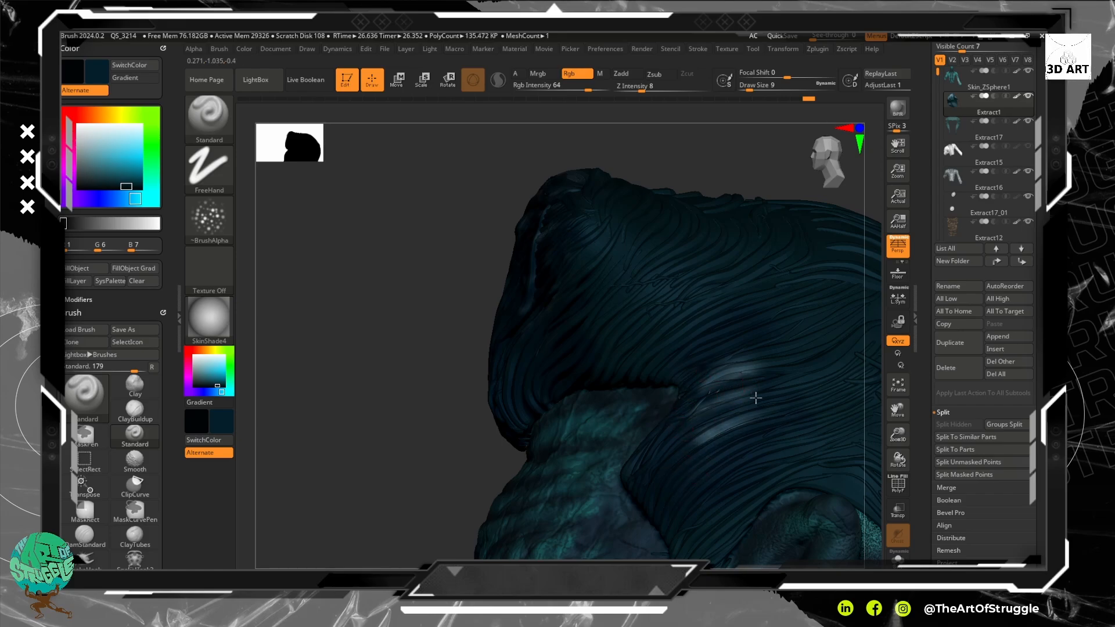
Swap the active colours and darken the quiff's lower edge and the side hair along the hairline at draw sizes 22 and 26.
mouse_move(368, 430)
alt+mouse_down()
mouse_move(326, 328)
mouse_move(374, 366)
mouse_move(415, 352)
alt+mouse_up()
alt+drag(751, 249, 759, 321)
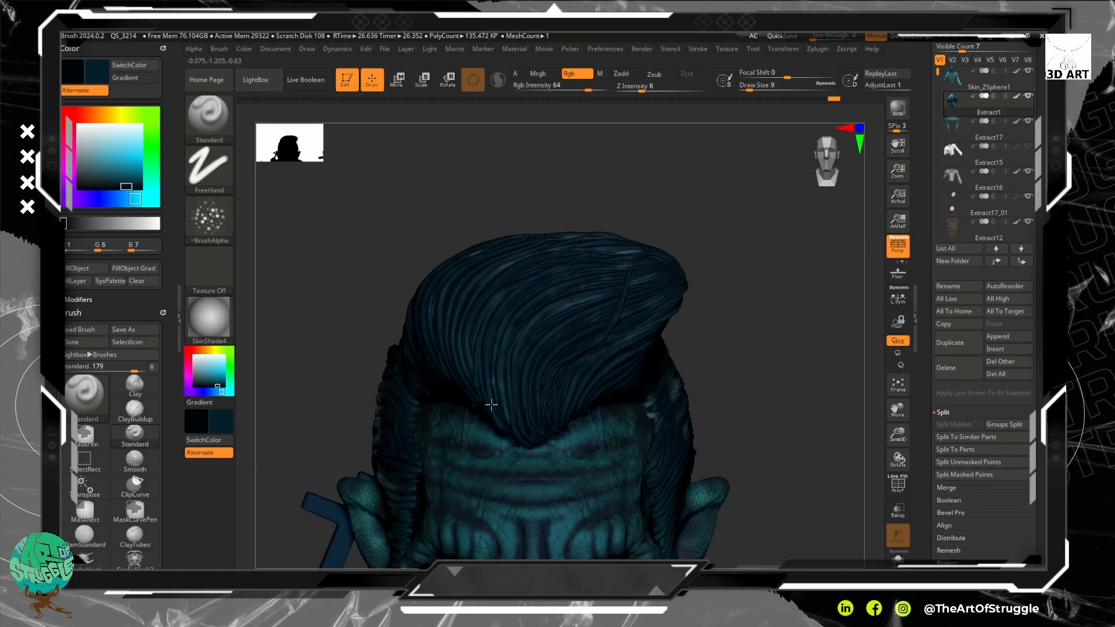
click(224, 440)
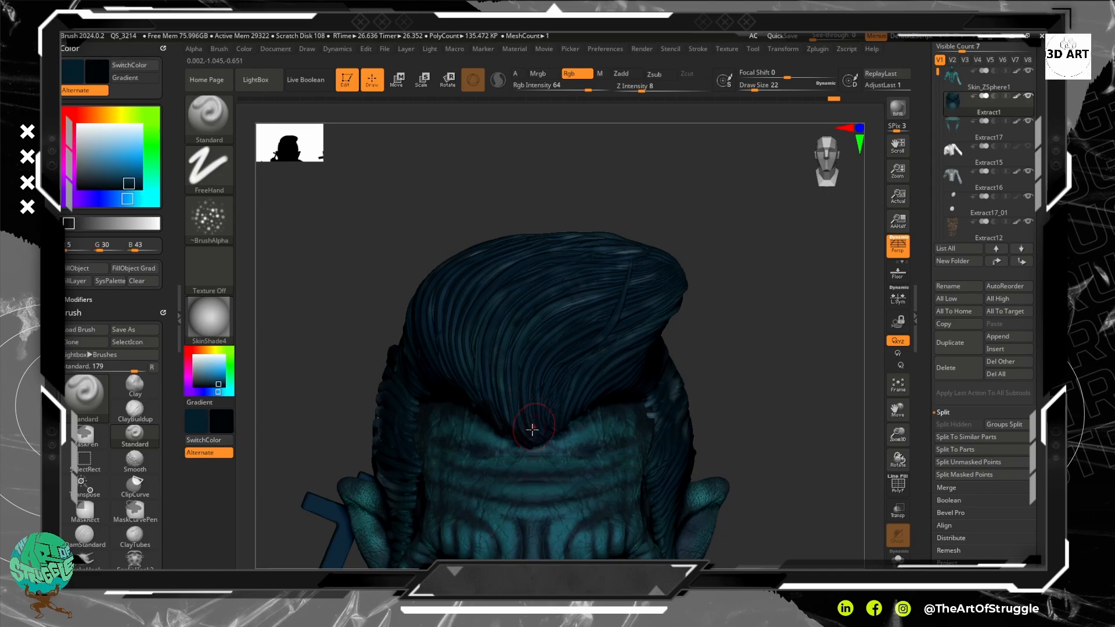
drag(531, 429, 555, 428)
mouse_move(587, 393)
mouse_down()
mouse_move(568, 416)
mouse_move(578, 399)
mouse_up()
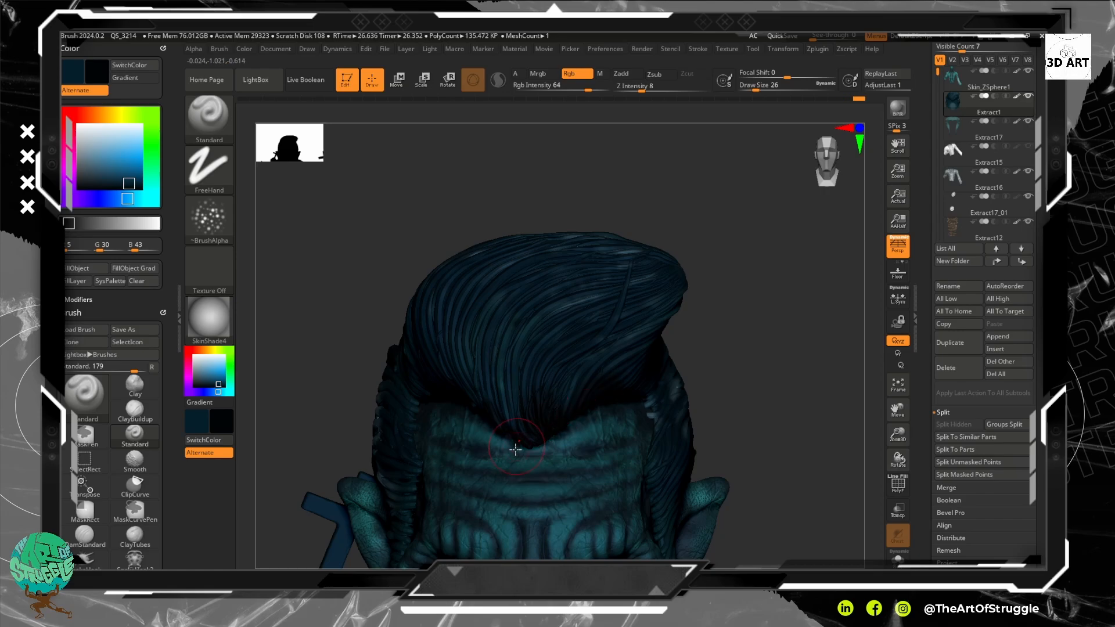
mouse_move(487, 395)
mouse_down()
mouse_move(527, 431)
mouse_move(460, 373)
mouse_move(470, 395)
mouse_move(420, 415)
mouse_move(419, 405)
mouse_move(404, 408)
mouse_up()
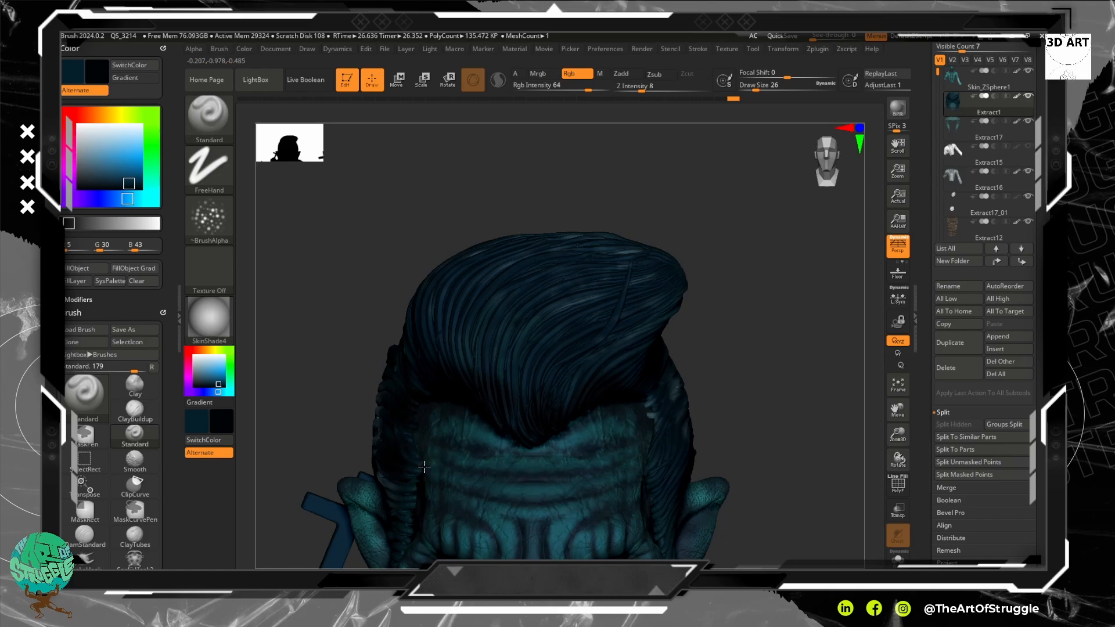
drag(424, 466, 403, 496)
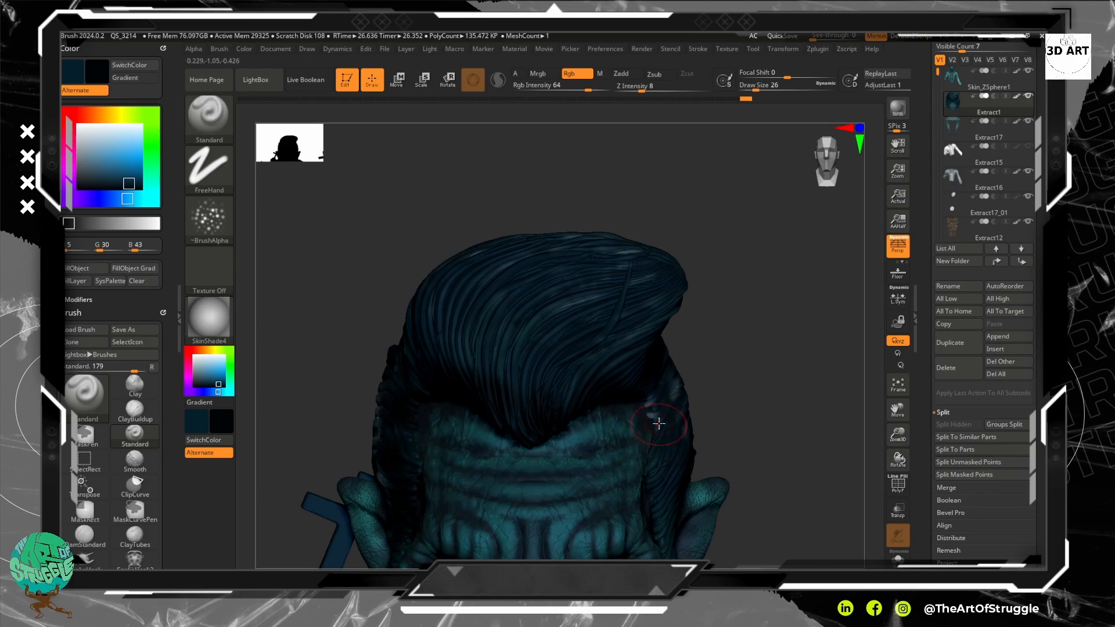
mouse_move(659, 423)
mouse_down()
mouse_move(644, 406)
mouse_move(648, 436)
mouse_up()
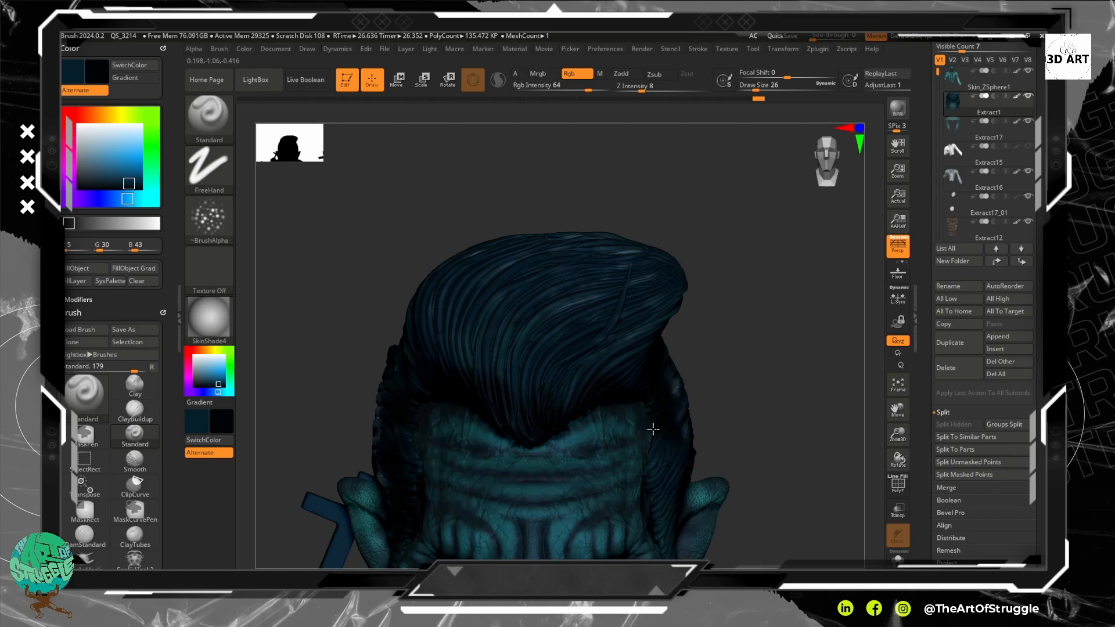
drag(642, 477, 665, 535)
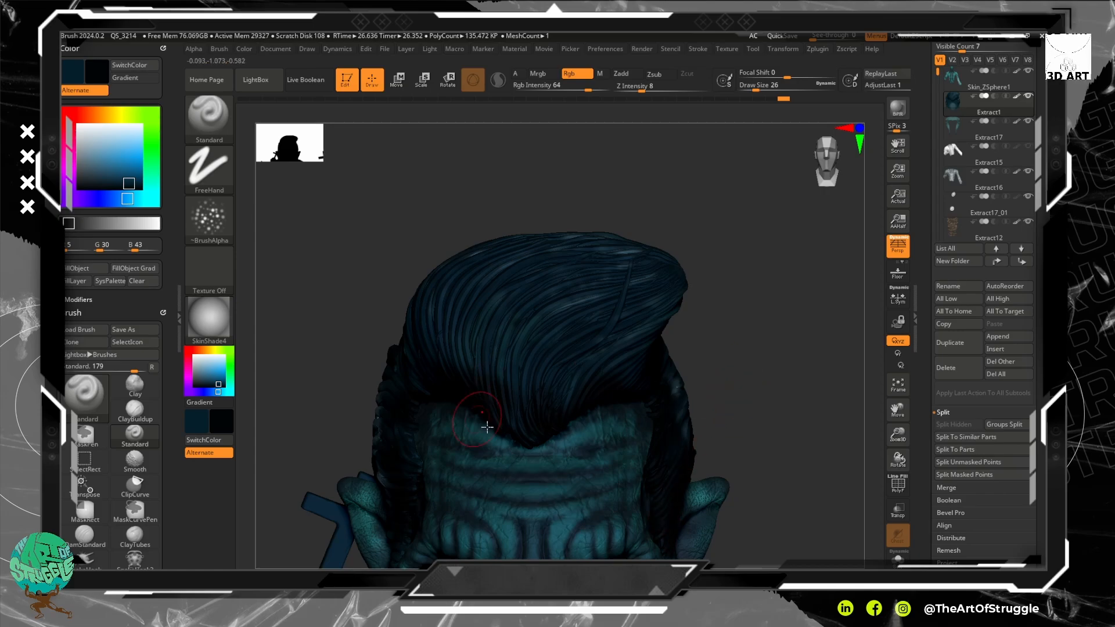
Turn off perspective and deepen the shading on the lower quiff strands and the hair beside the forehead at draw size 14.
key(p)
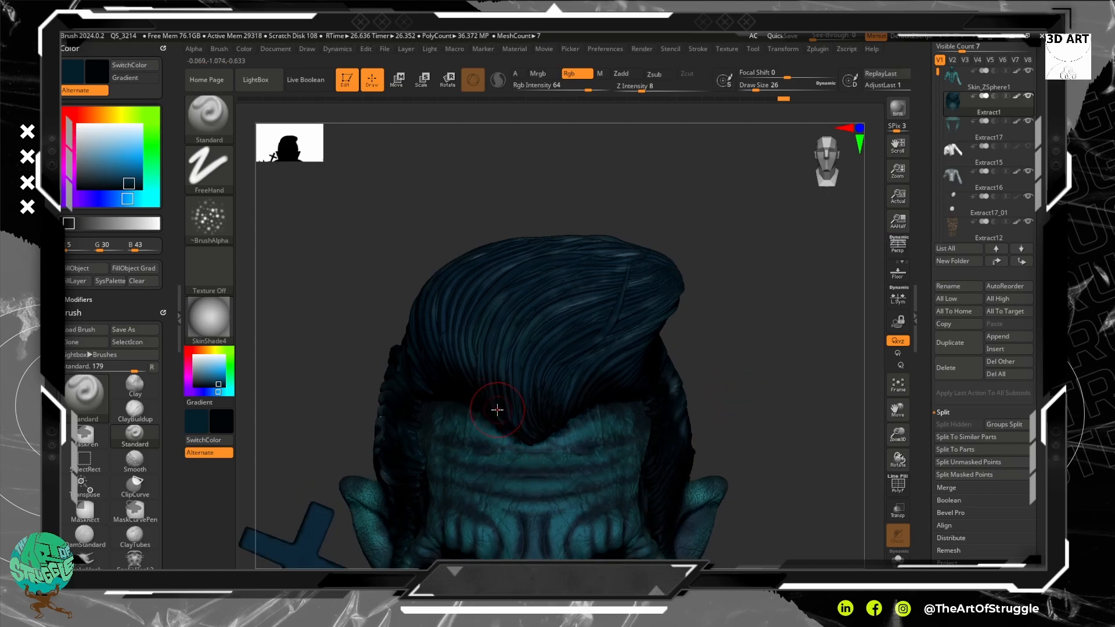
key([)
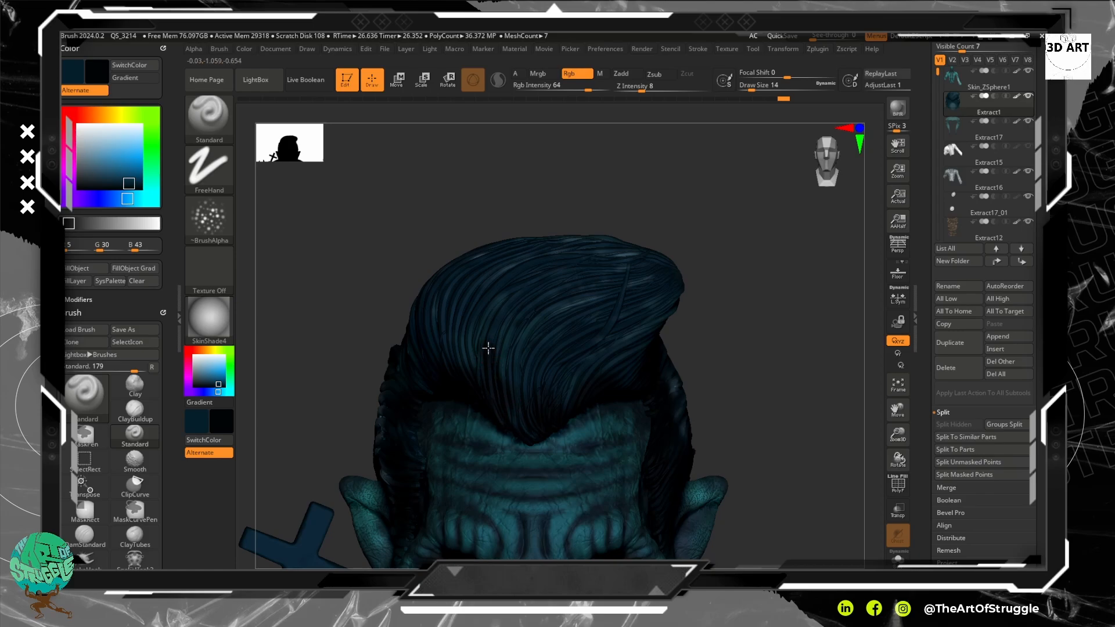
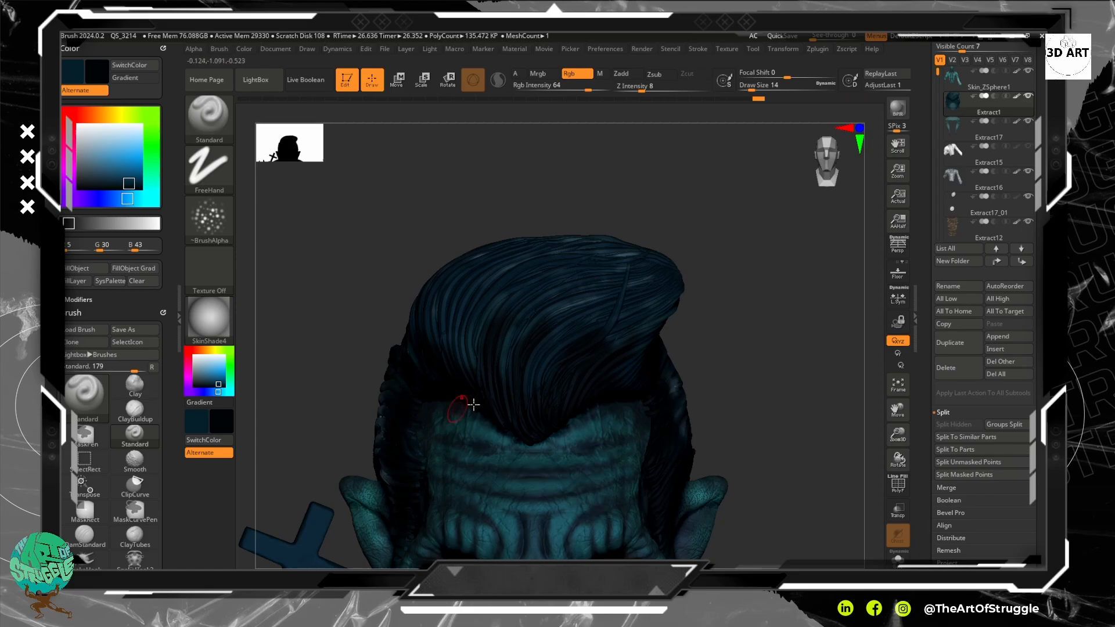
drag(777, 361, 637, 410)
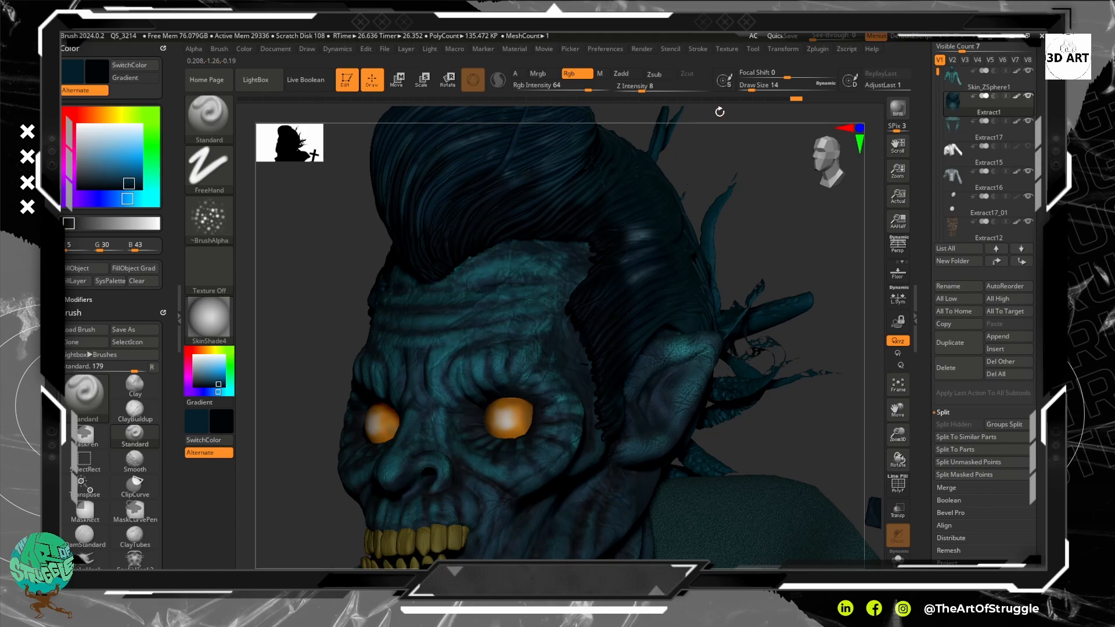
shift+drag(718, 110, 708, 185)
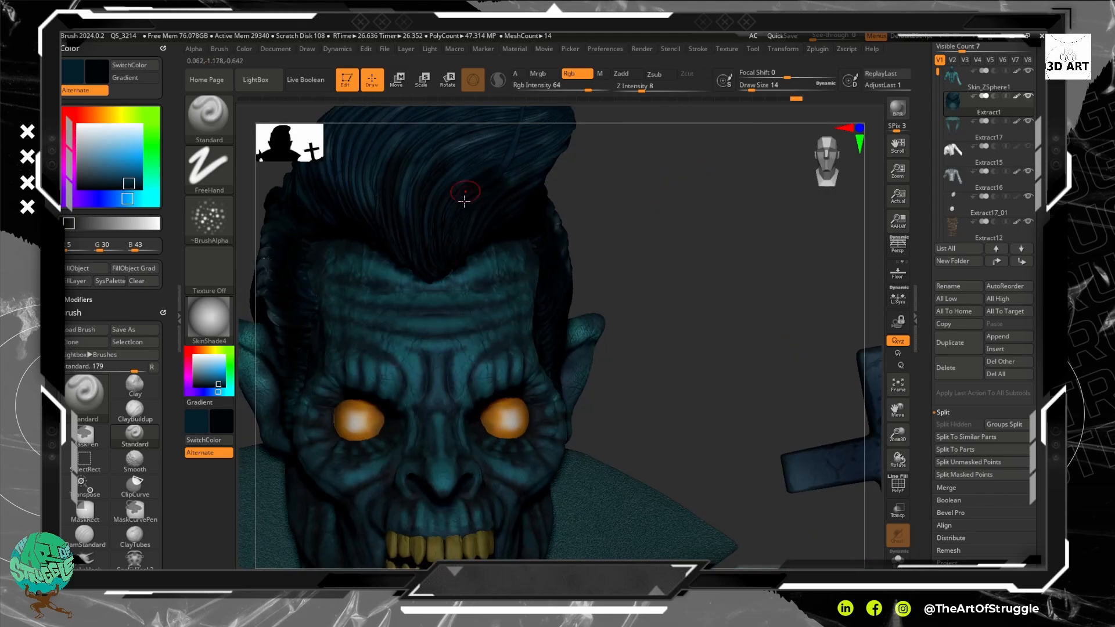
mouse_move(513, 153)
mouse_down()
mouse_move(425, 214)
mouse_move(381, 229)
mouse_up()
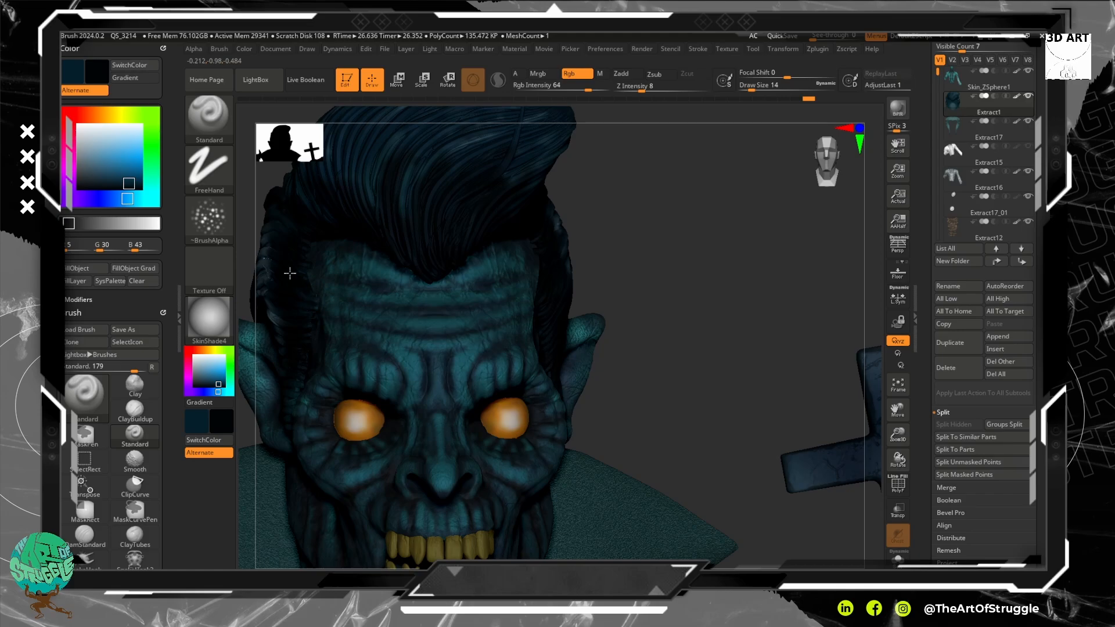
drag(301, 261, 300, 244)
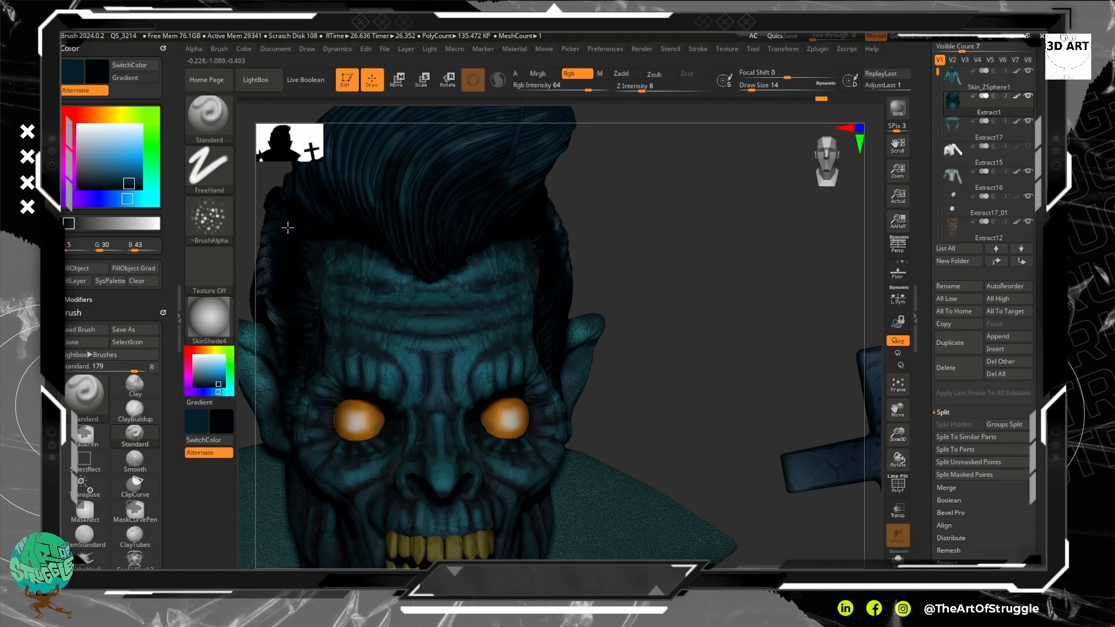
Swap back to the dark navy and cover most of the light-blue highlight on the hair above the other ear at draw size 14.
drag(687, 266, 722, 273)
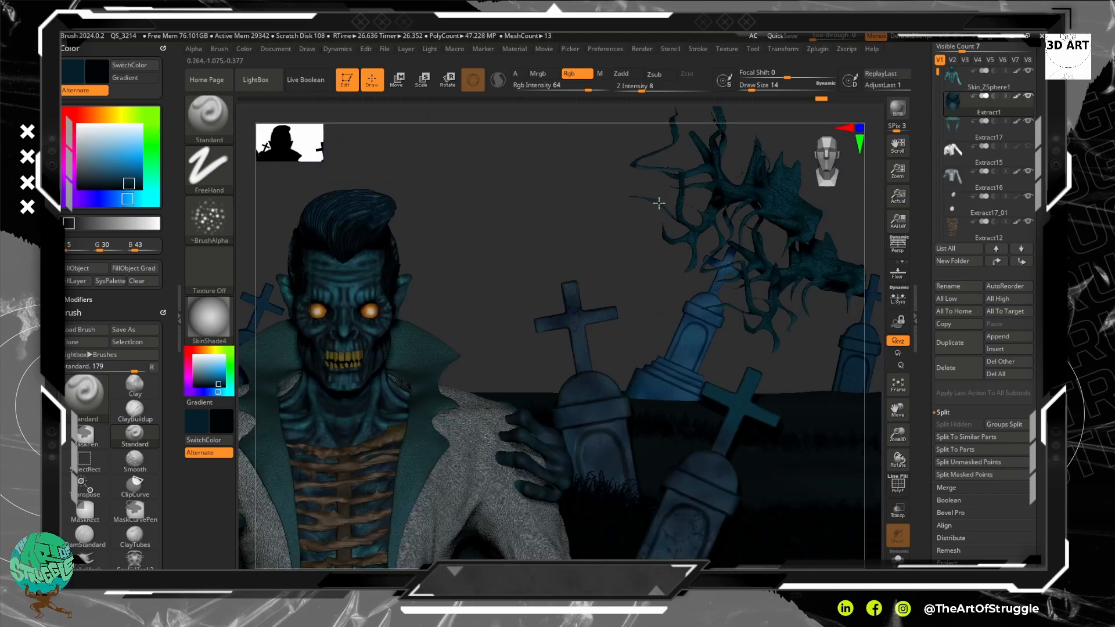
mouse_move(660, 199)
mouse_down()
mouse_move(602, 231)
mouse_move(710, 302)
mouse_move(617, 242)
mouse_move(634, 304)
mouse_move(612, 227)
mouse_move(667, 197)
mouse_move(640, 212)
mouse_up()
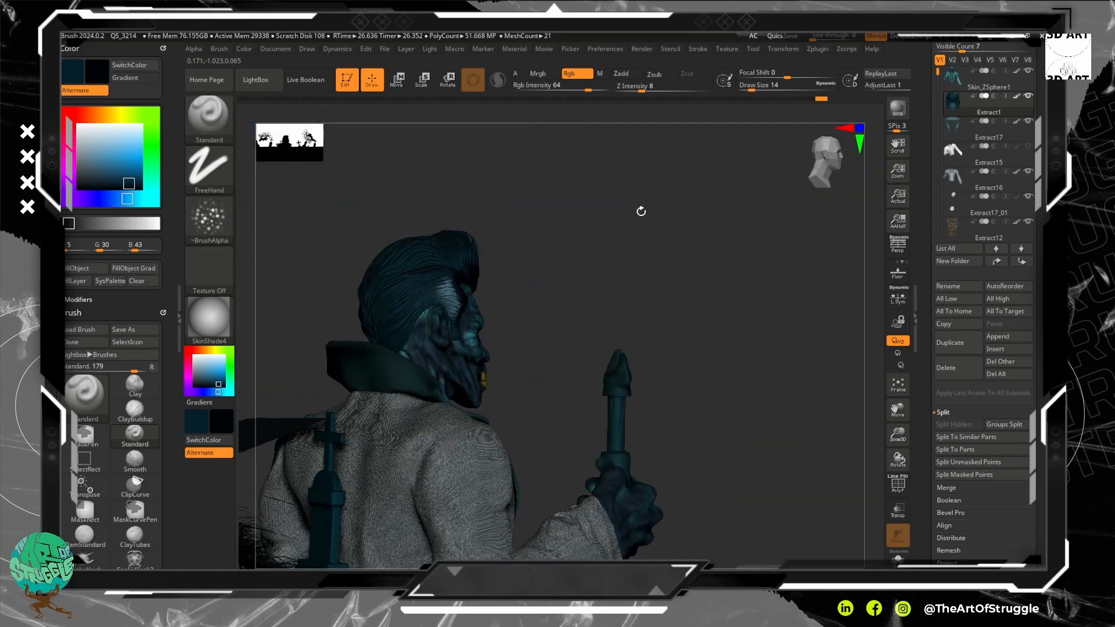
alt+drag(649, 281, 676, 364)
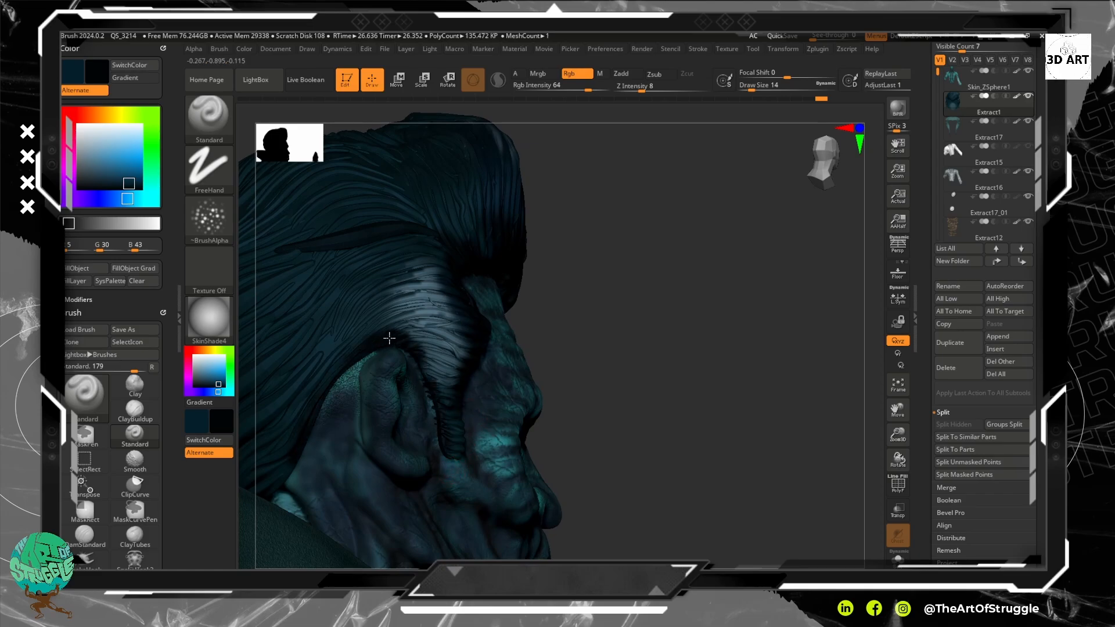
mouse_move(389, 337)
mouse_down()
mouse_move(437, 395)
mouse_move(455, 451)
mouse_move(448, 369)
mouse_move(413, 357)
mouse_move(425, 329)
mouse_move(410, 324)
mouse_move(413, 305)
mouse_move(377, 313)
mouse_up()
key(v)
mouse_move(457, 267)
mouse_down()
mouse_move(396, 272)
mouse_move(377, 288)
mouse_up()
drag(466, 279, 383, 291)
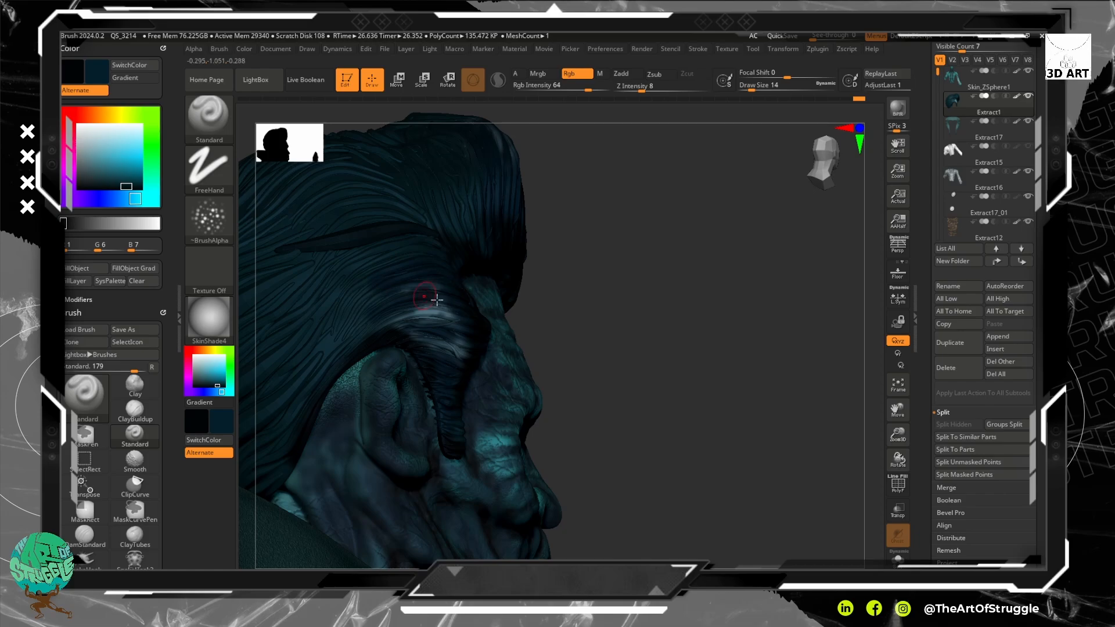
mouse_move(484, 338)
mouse_down()
mouse_move(455, 326)
mouse_move(371, 334)
mouse_up()
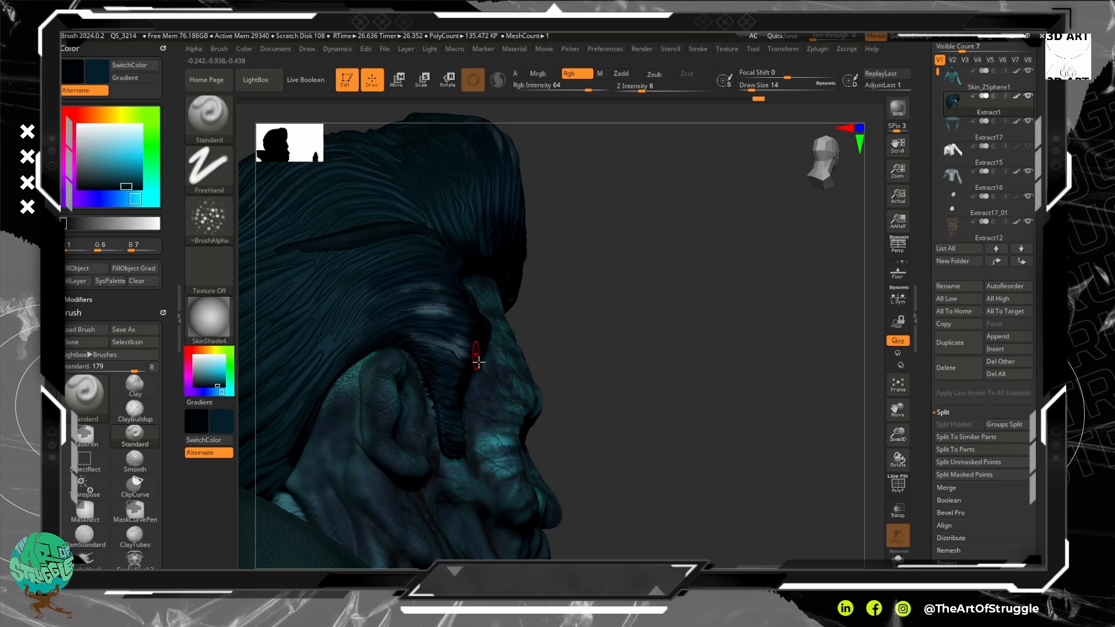
mouse_move(398, 374)
mouse_down()
mouse_move(453, 349)
mouse_move(489, 361)
mouse_up()
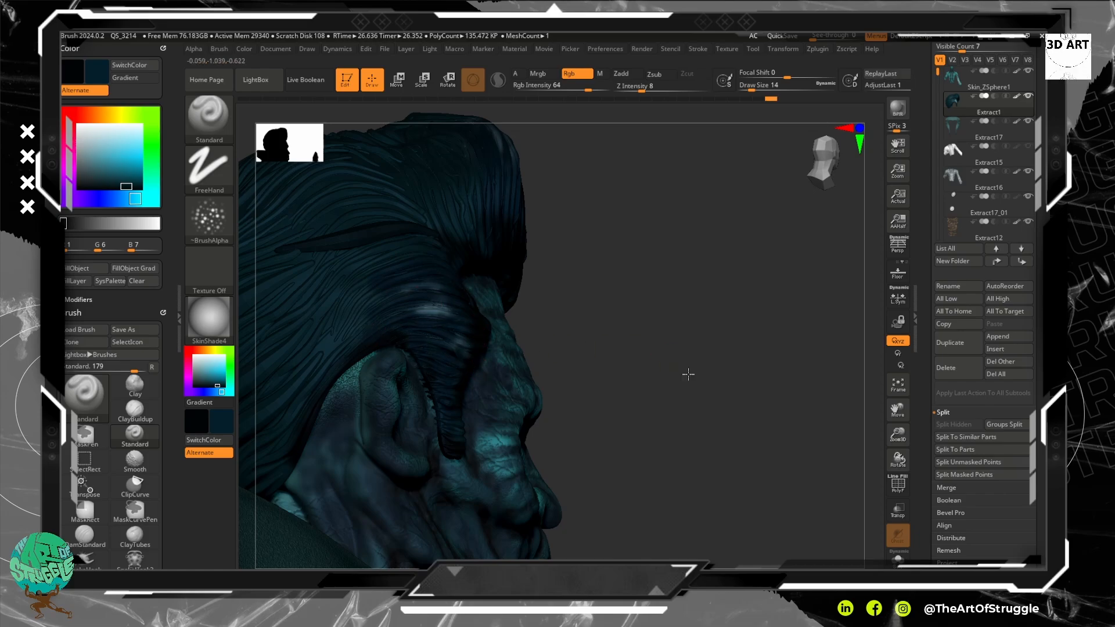
Check the hair from the front, move down to the jaw and chest, and make the Skin_ZSphere1 subtool active.
alt+drag(688, 375, 669, 258)
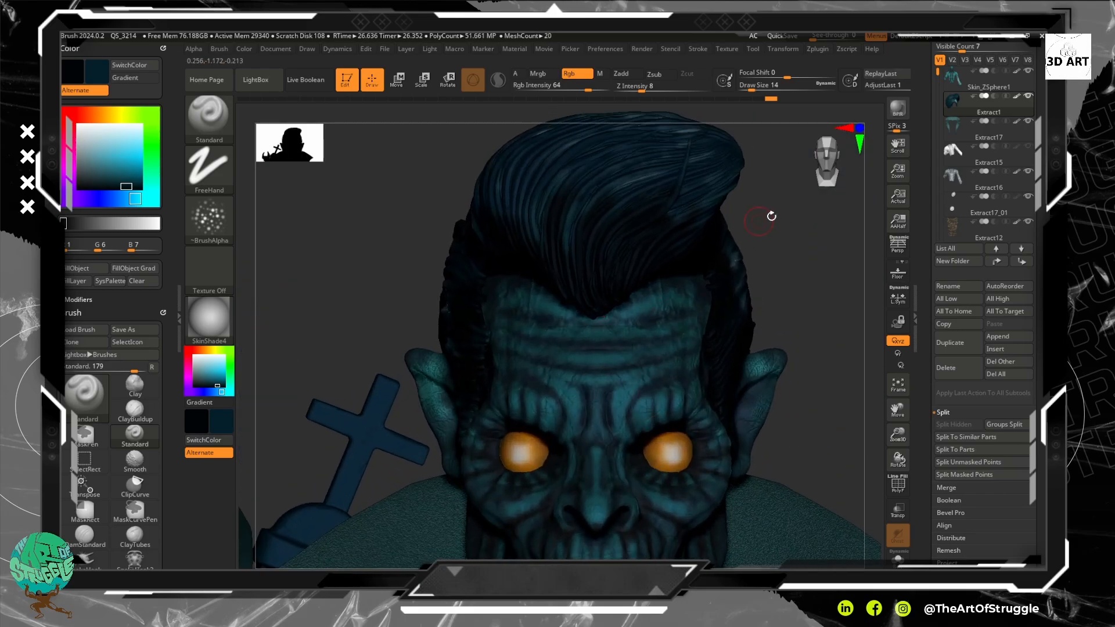
alt+drag(771, 216, 607, 258)
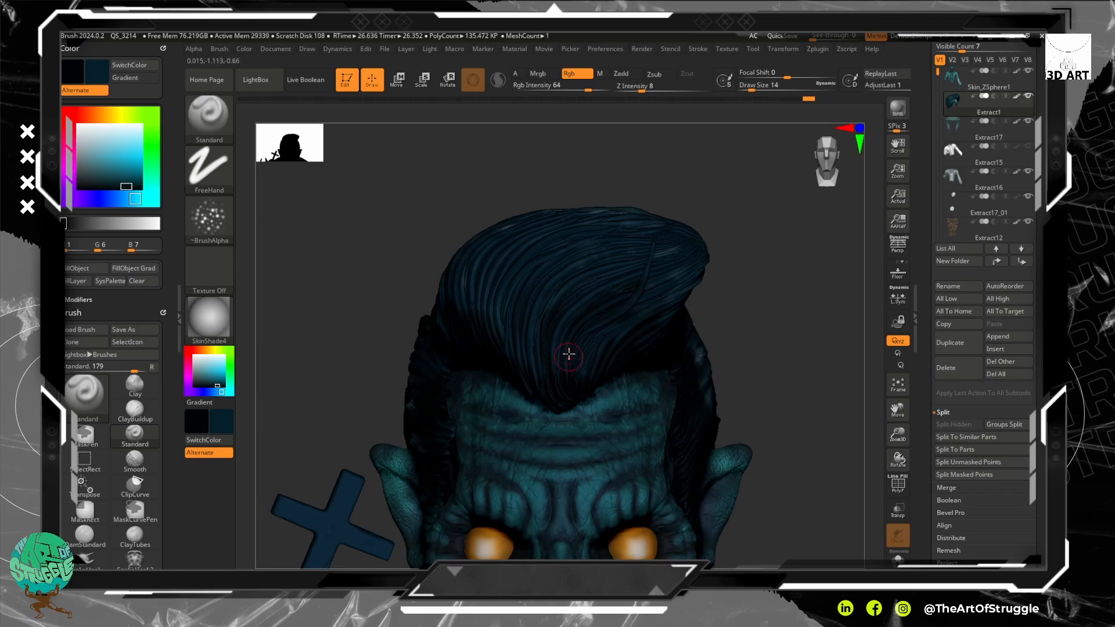
alt+drag(743, 318, 744, 217)
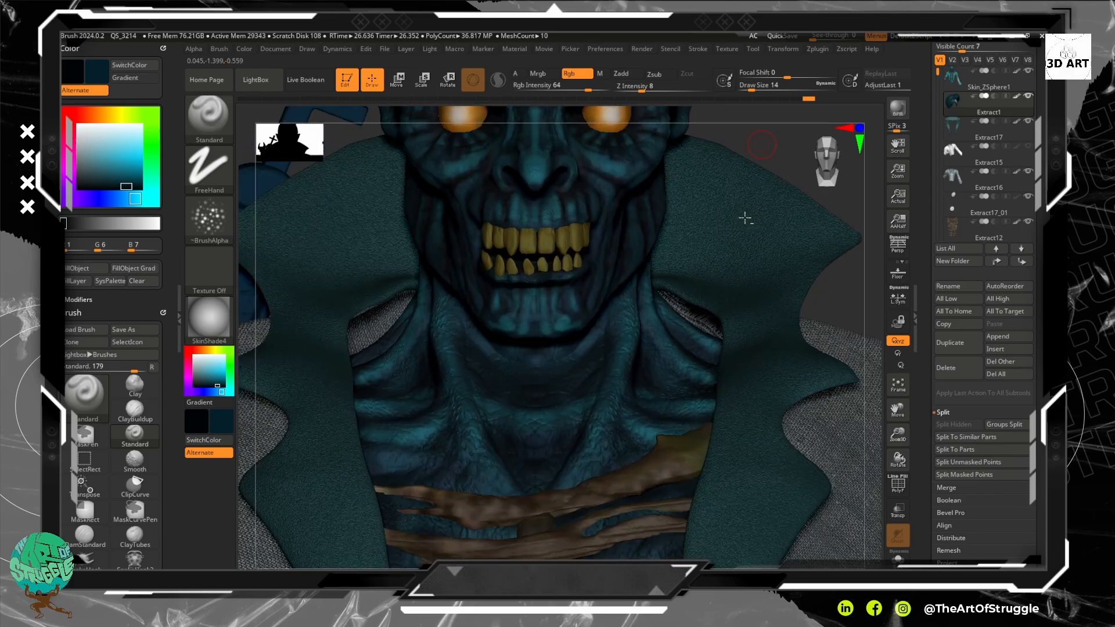
alt+drag(850, 296, 843, 197)
alt+drag(836, 259, 830, 276)
alt+click(604, 178)
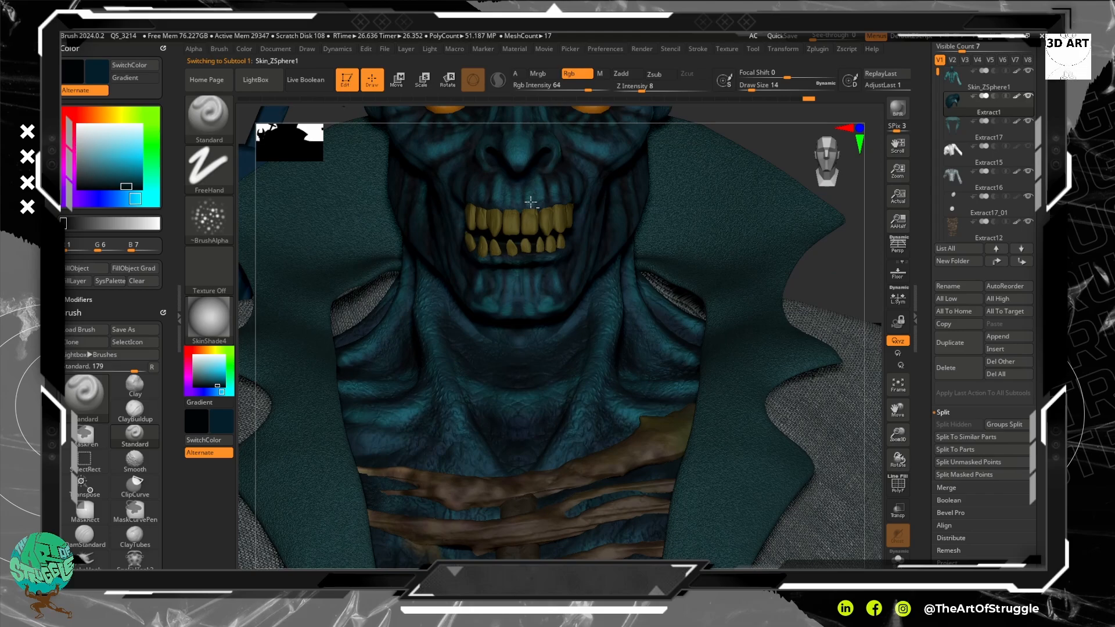
Make the teeth subtool PM3D_Cube3D1 active, isolate it in Solo mode, and swap the active colours.
alt+click(531, 228)
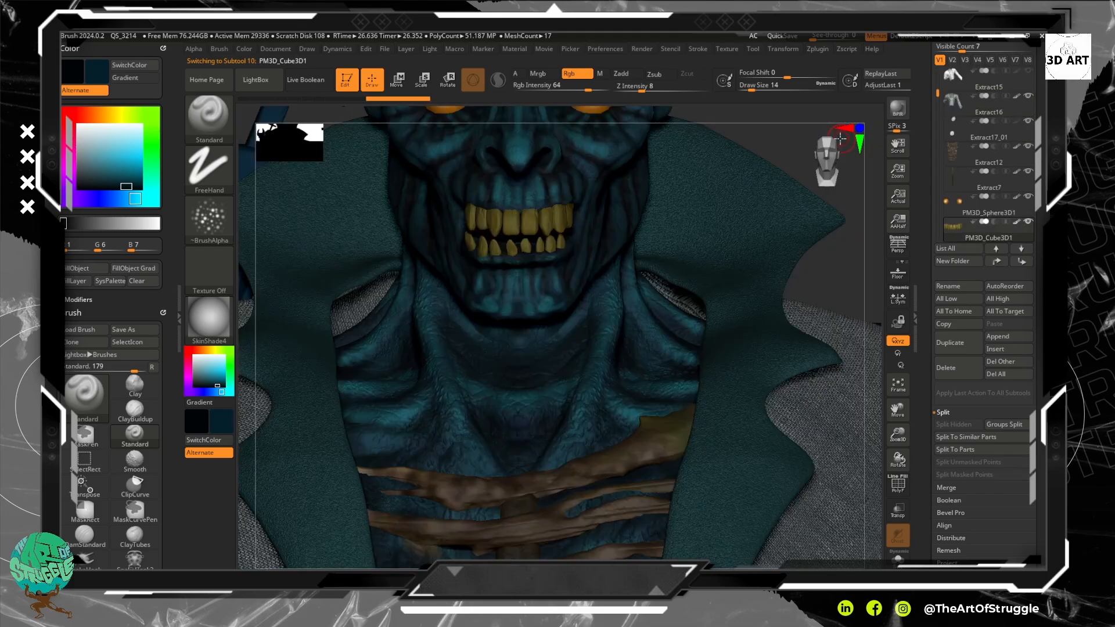
alt+drag(792, 160, 872, 352)
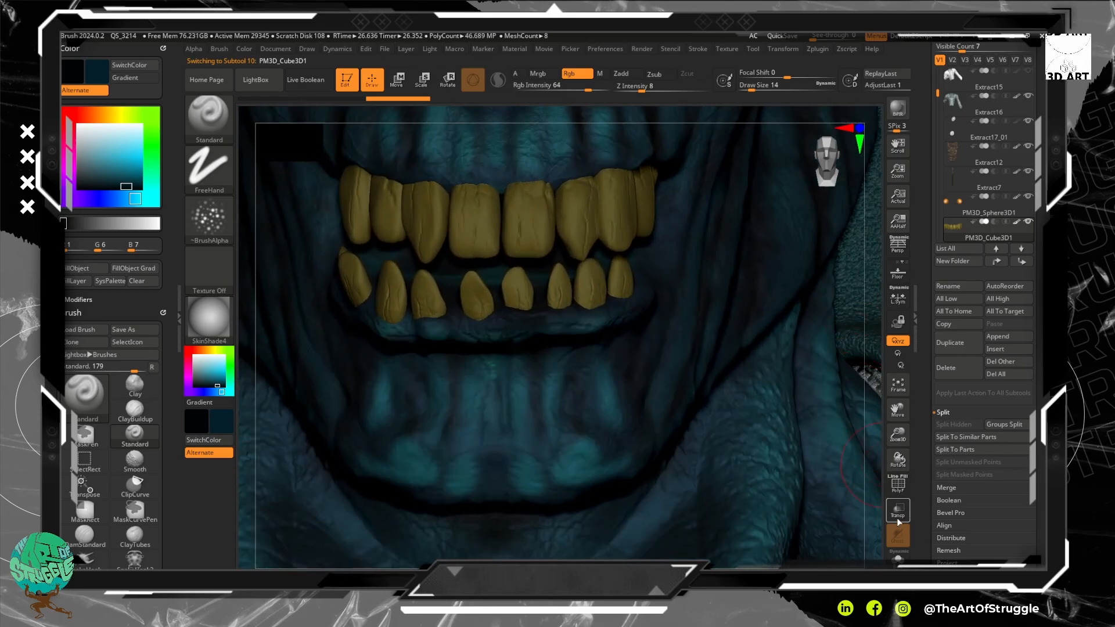
click(897, 559)
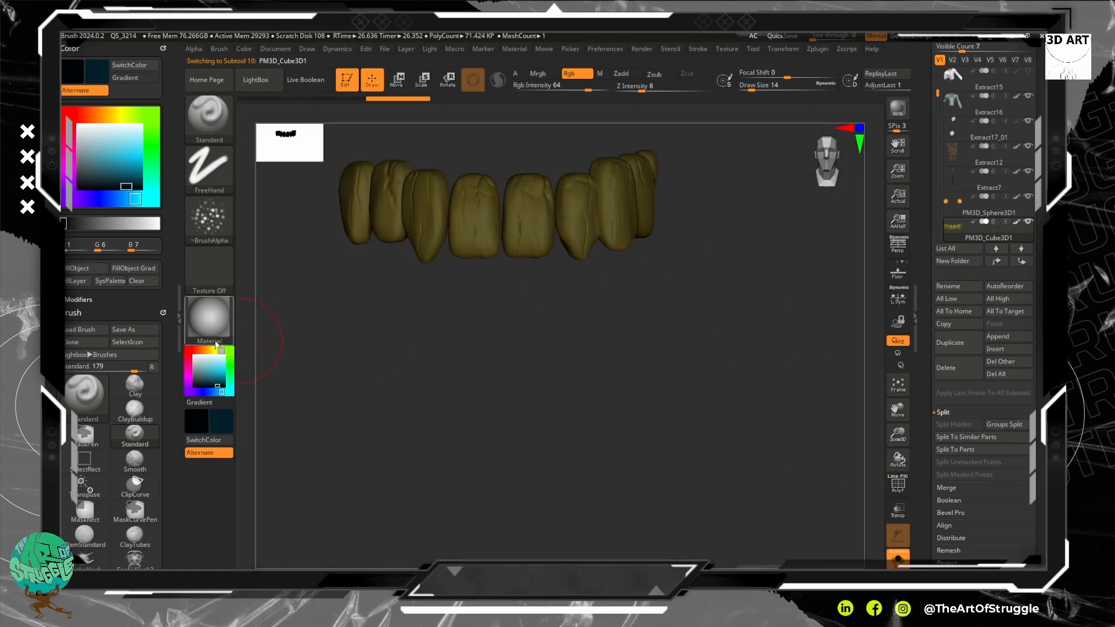
click(179, 318)
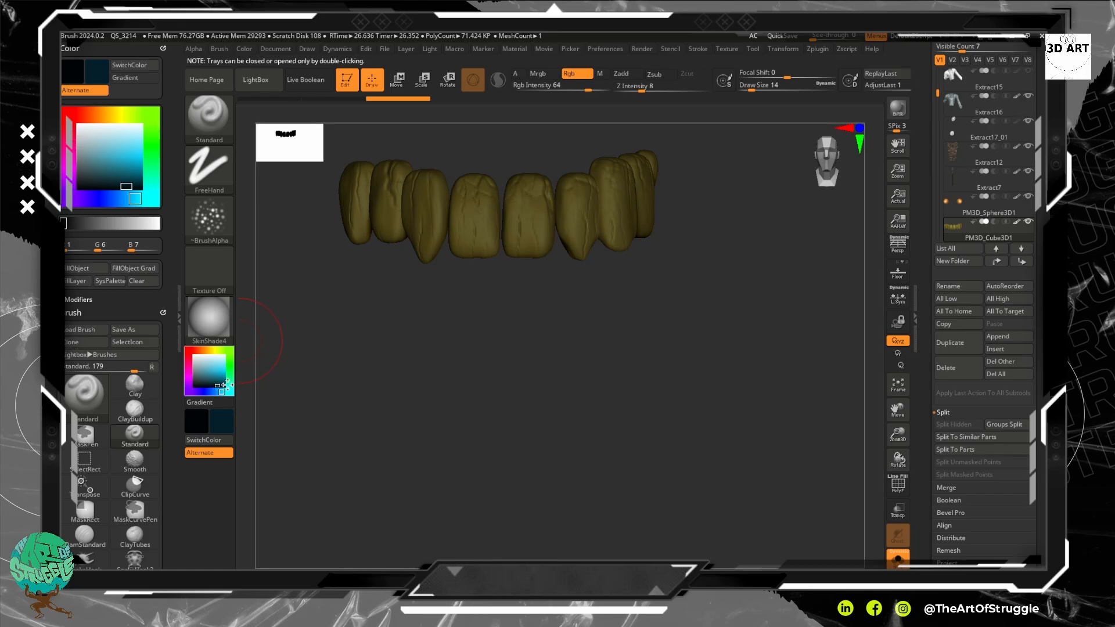
key(v)
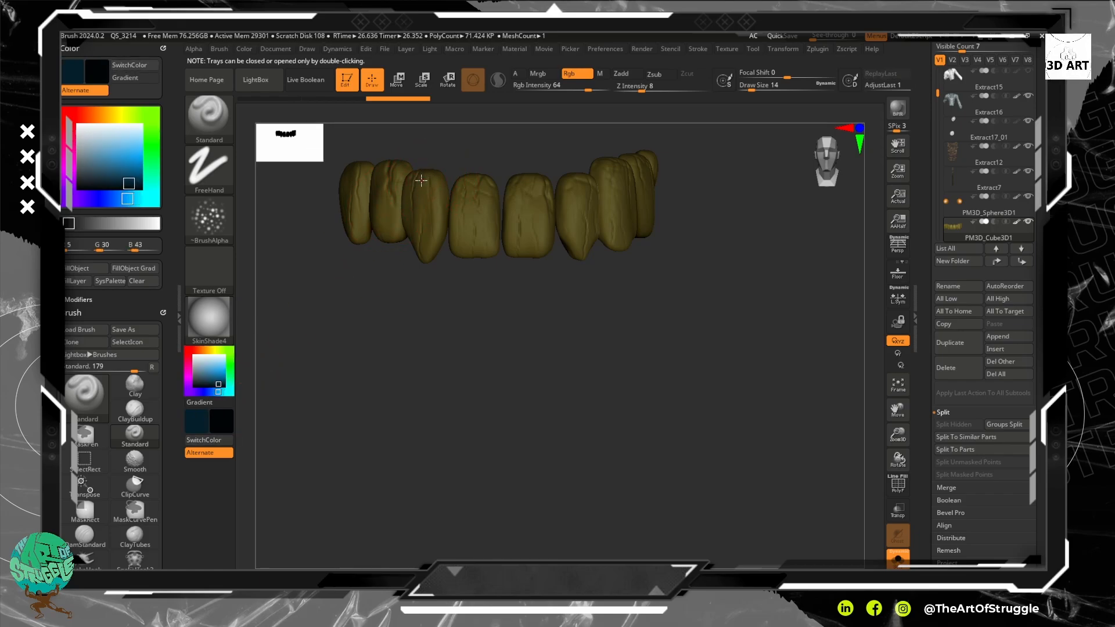
mouse_move(431, 180)
mouse_down()
mouse_move(478, 196)
mouse_move(551, 174)
mouse_up()
key(ctrl+z)
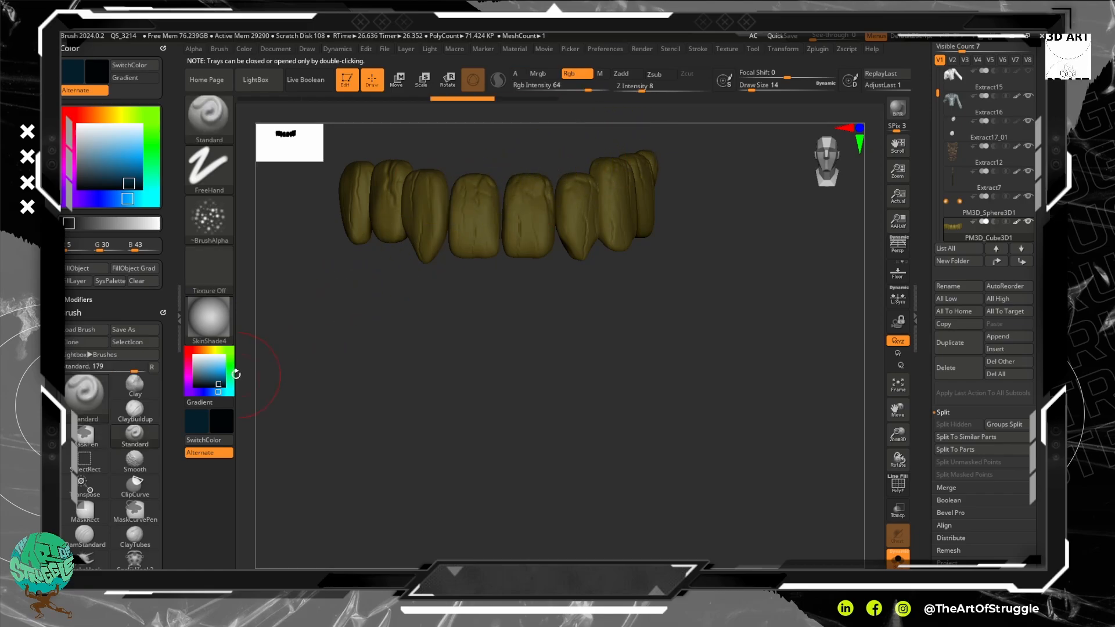
key(ctrl+z)
Change the navy colour to dark brown (R 43, G 27, B 5), swap colours, and paint thin dark cracks on the front teeth at draw size 1.
click(205, 350)
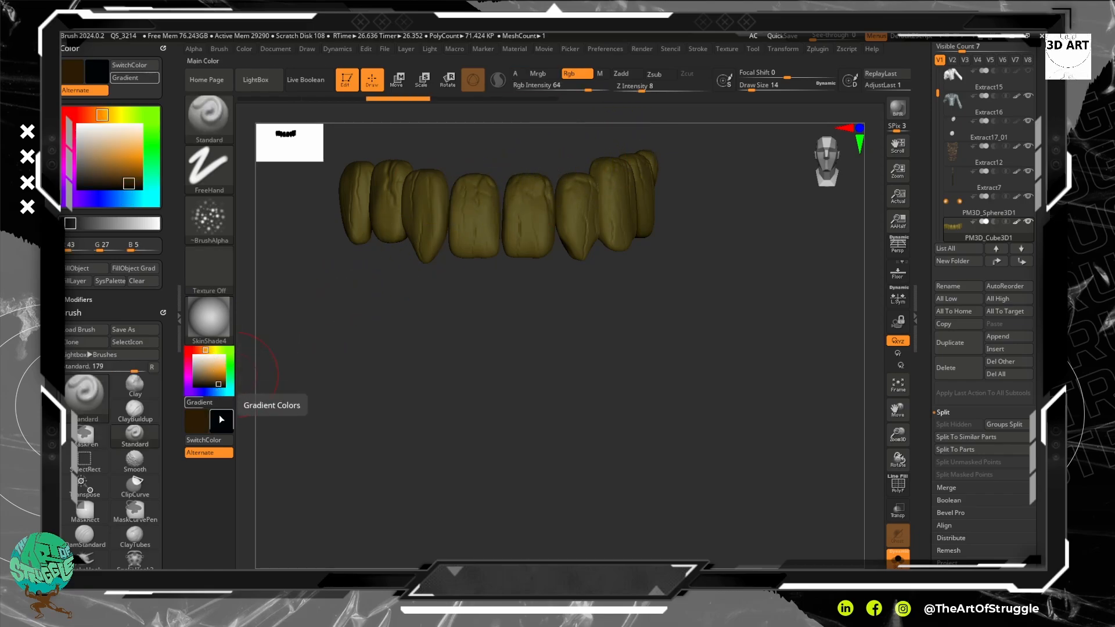
click(206, 440)
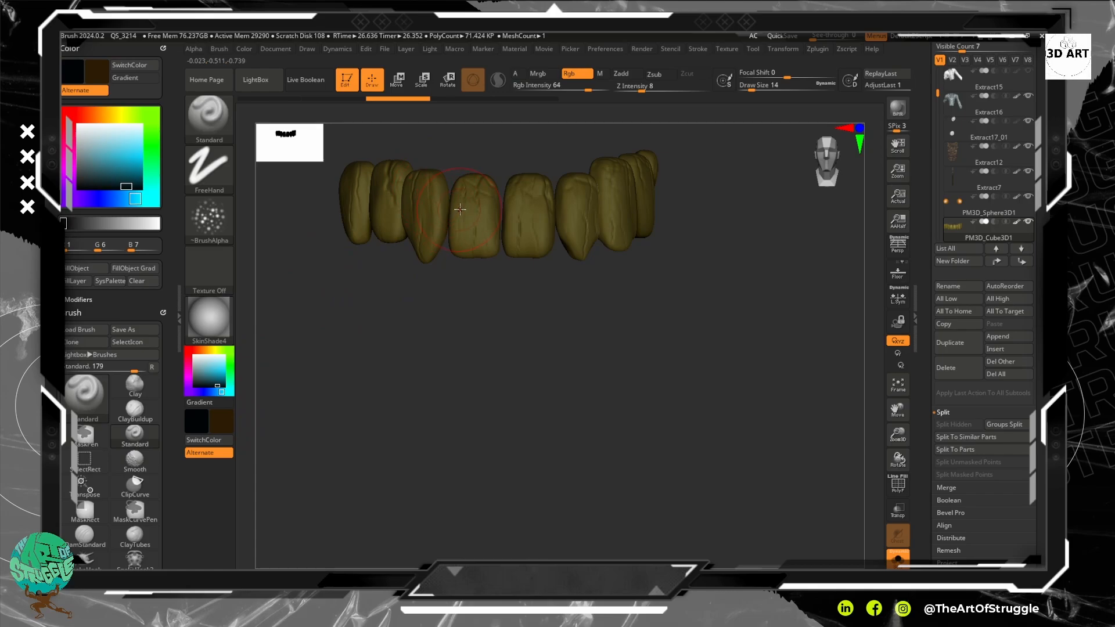
key(bracketleft)
key(bracketleft)
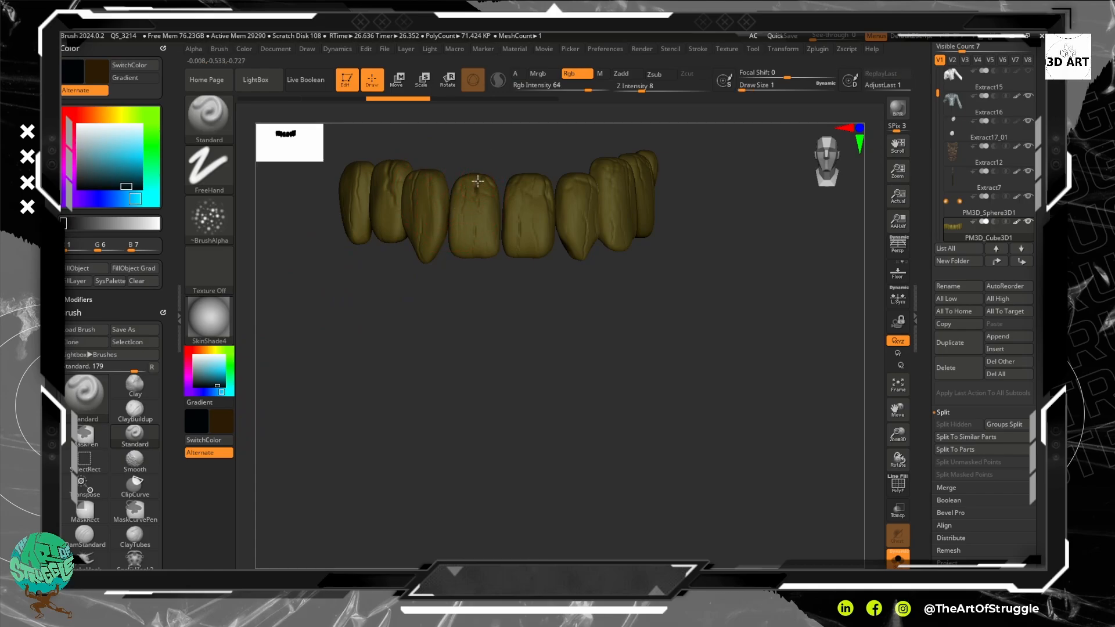
mouse_move(477, 181)
mouse_down()
mouse_move(475, 197)
mouse_move(462, 184)
mouse_move(474, 248)
mouse_move(537, 169)
mouse_move(575, 183)
mouse_move(558, 178)
mouse_up()
Darken the gum ends of the upper teeth along the whole row at draw size 6.
key(])
drag(624, 128, 677, 211)
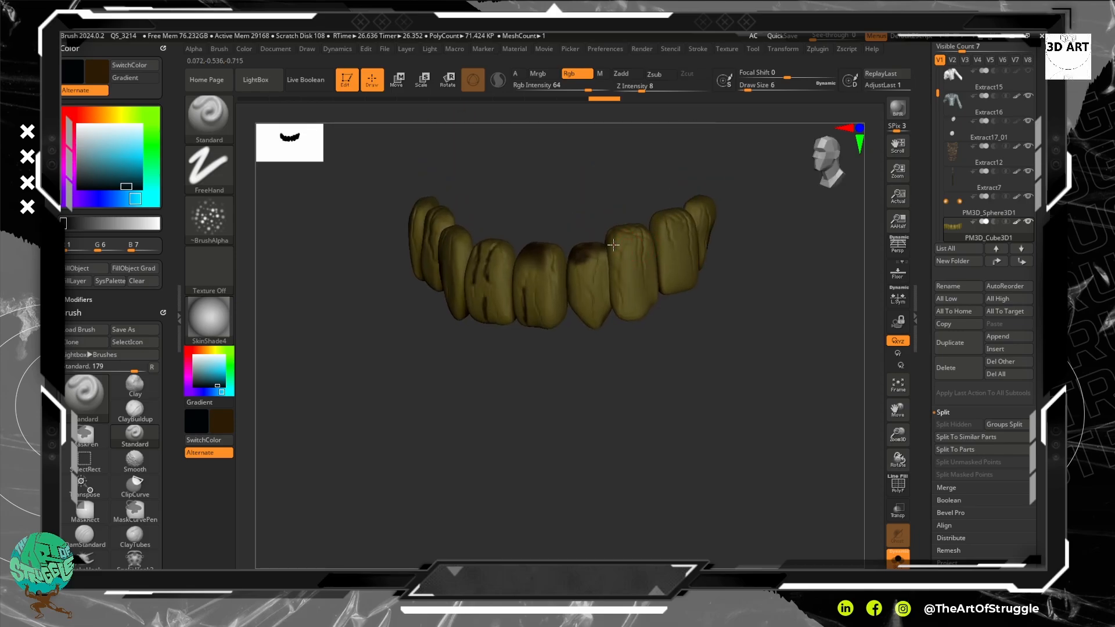
mouse_move(613, 245)
mouse_down()
mouse_move(700, 204)
mouse_move(695, 221)
mouse_up()
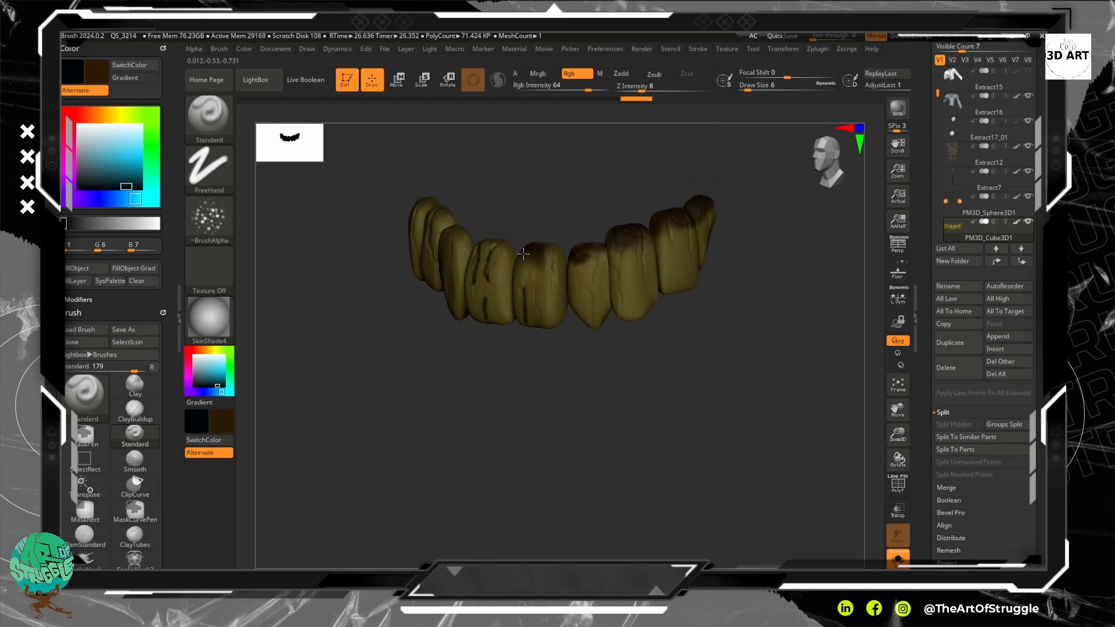
mouse_move(546, 252)
mouse_down()
mouse_move(555, 256)
mouse_move(544, 242)
mouse_move(463, 238)
mouse_move(433, 216)
mouse_move(430, 199)
mouse_up()
mouse_move(522, 236)
mouse_down()
mouse_move(533, 259)
mouse_move(547, 262)
mouse_move(627, 234)
mouse_up()
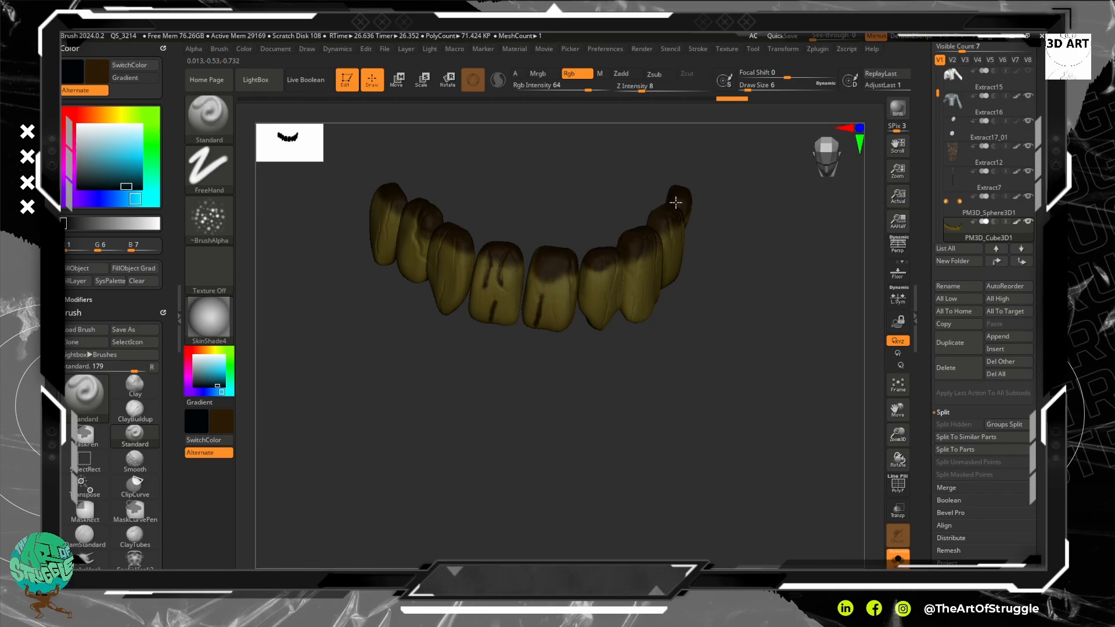
drag(693, 194, 683, 166)
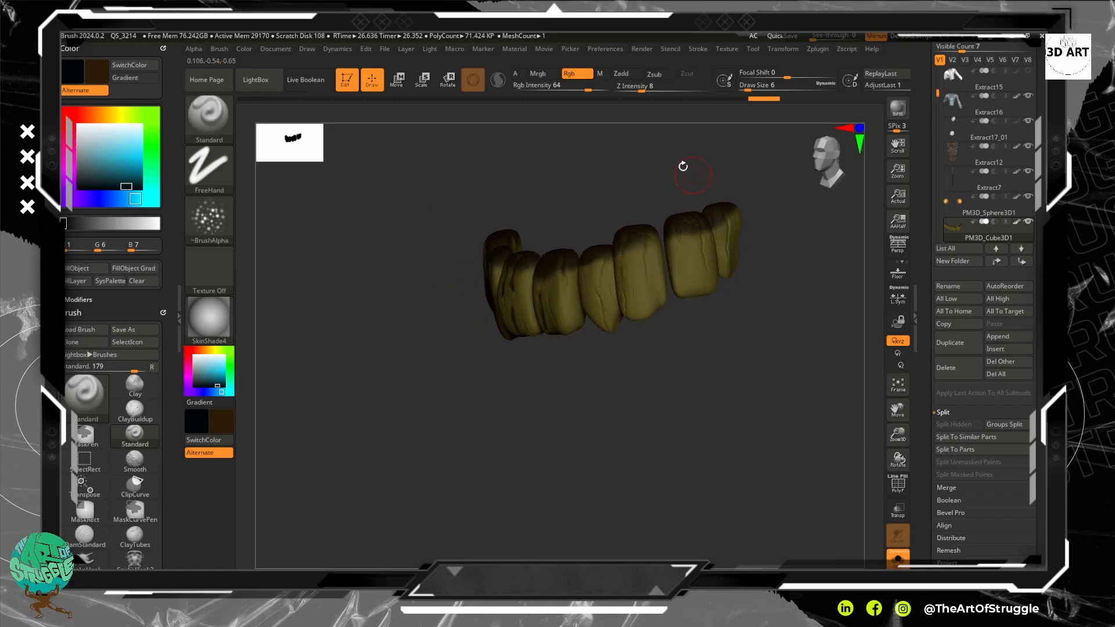
key(bracketleft)
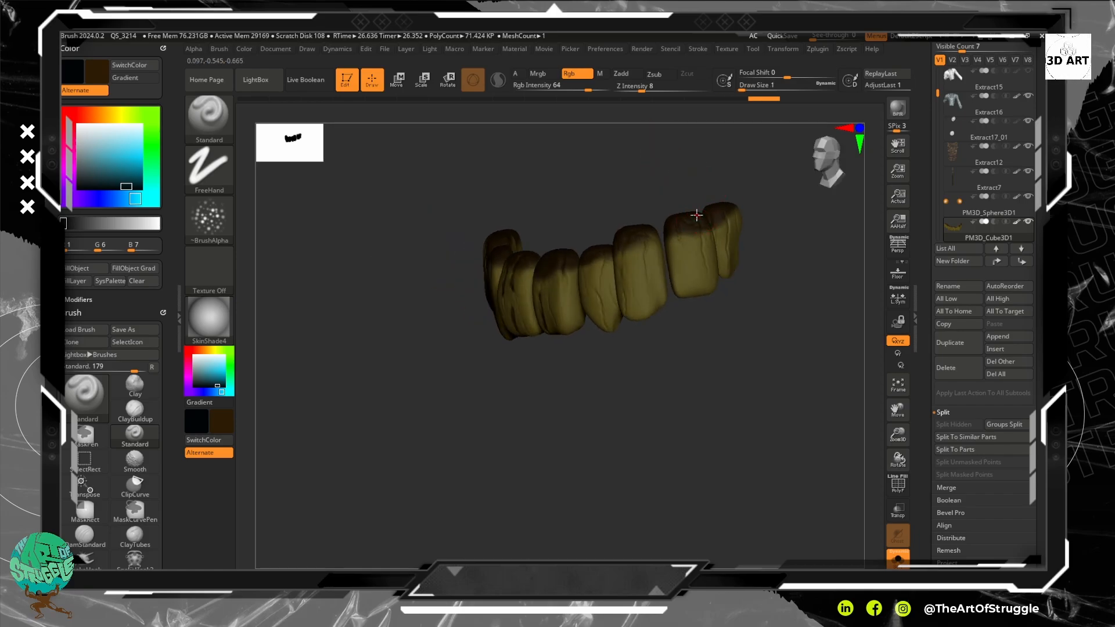
drag(700, 240, 708, 273)
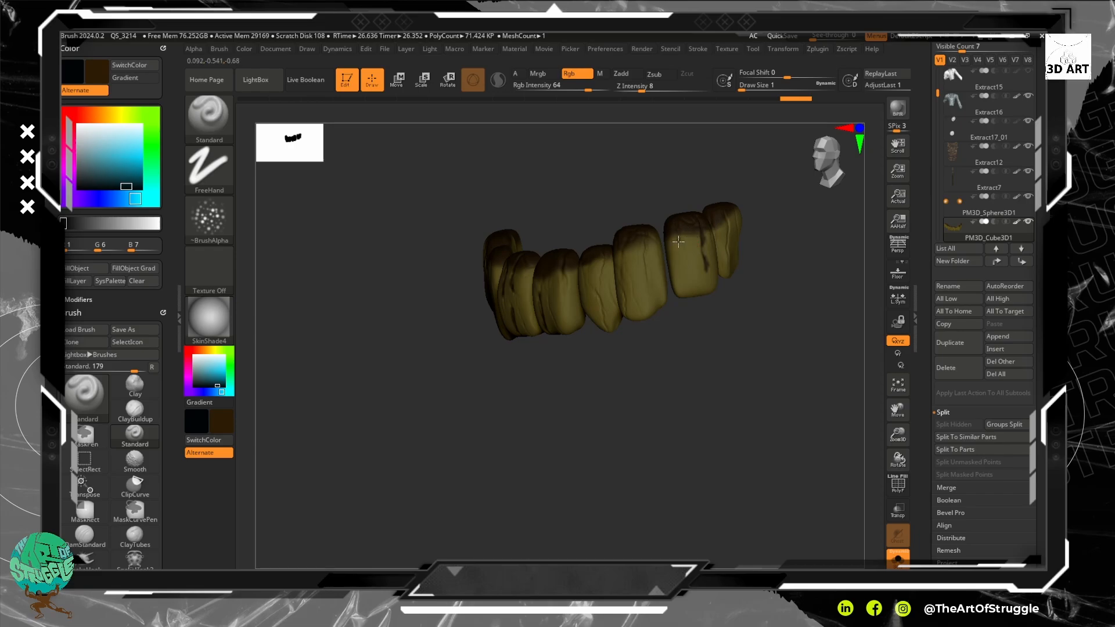
mouse_move(724, 218)
mouse_down()
mouse_move(727, 252)
mouse_move(743, 232)
mouse_move(737, 210)
mouse_up()
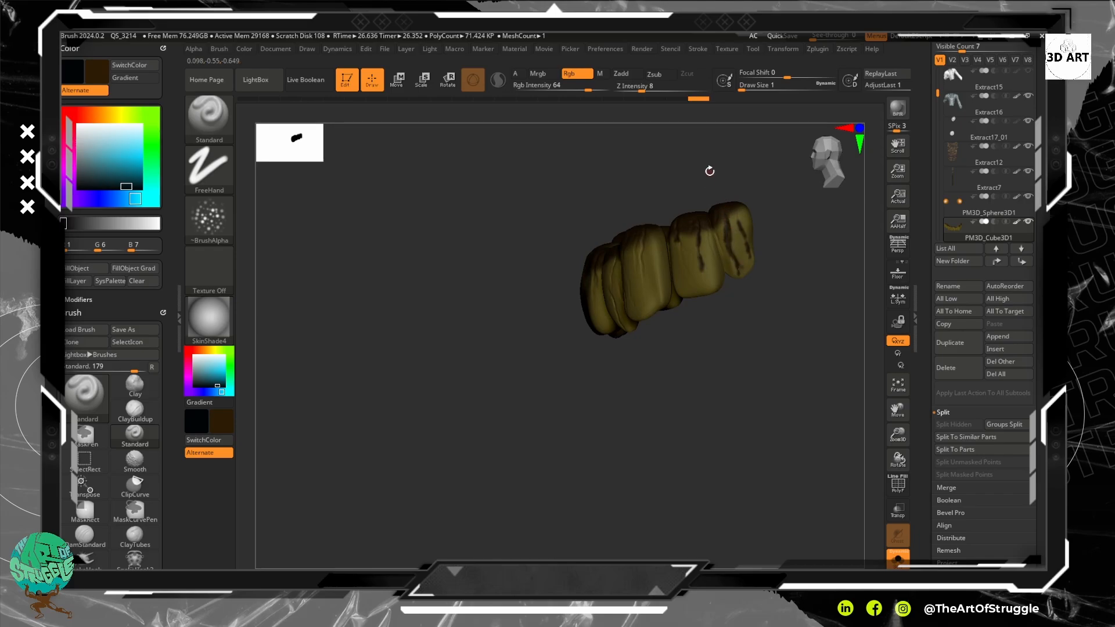
key(shift)
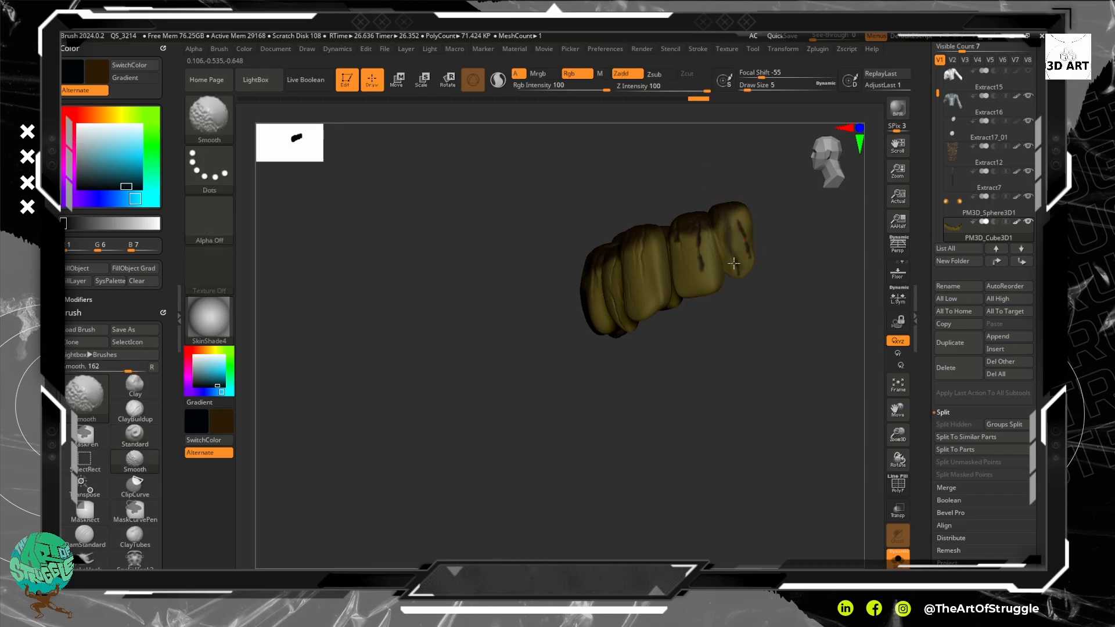
shift+drag(734, 263, 740, 257)
shift+drag(742, 212, 754, 258)
key(shift)
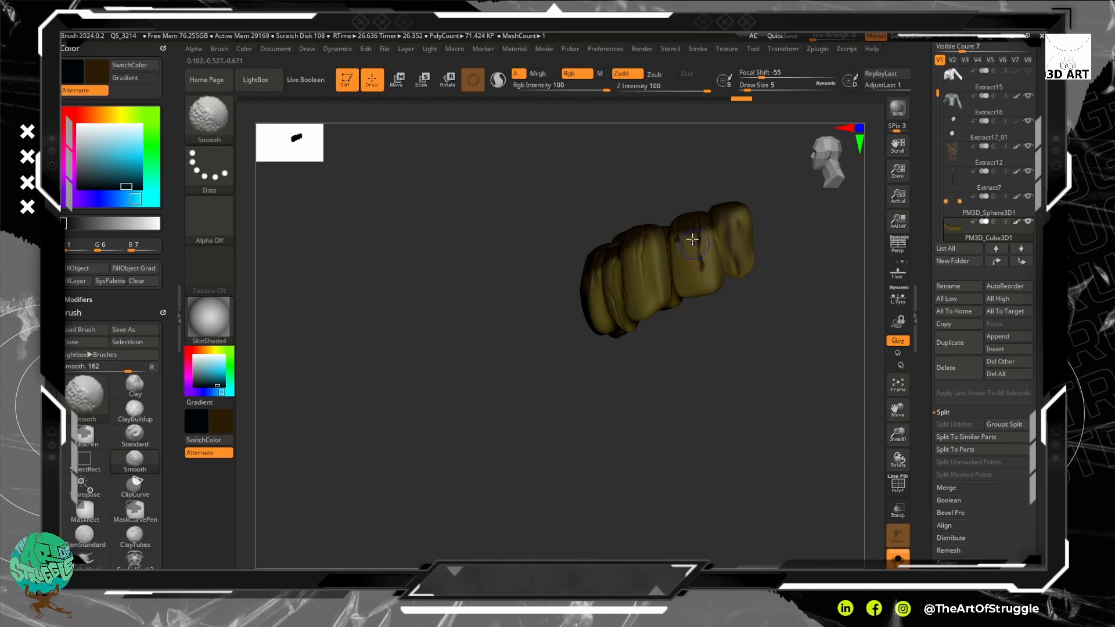
shift+drag(692, 238, 702, 267)
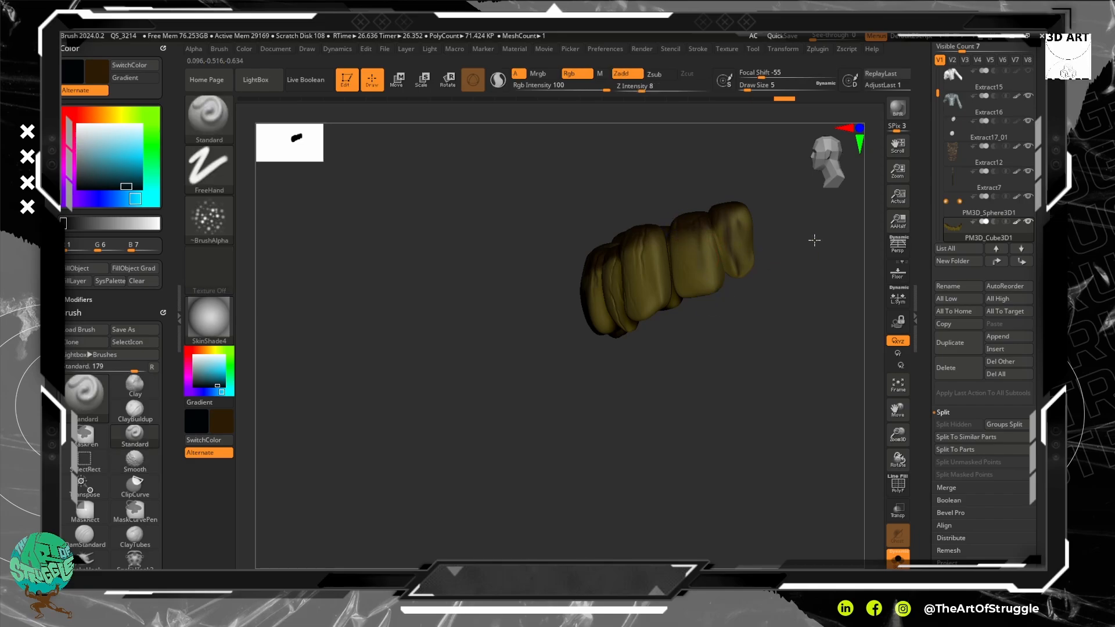
drag(813, 239, 639, 247)
key(shift)
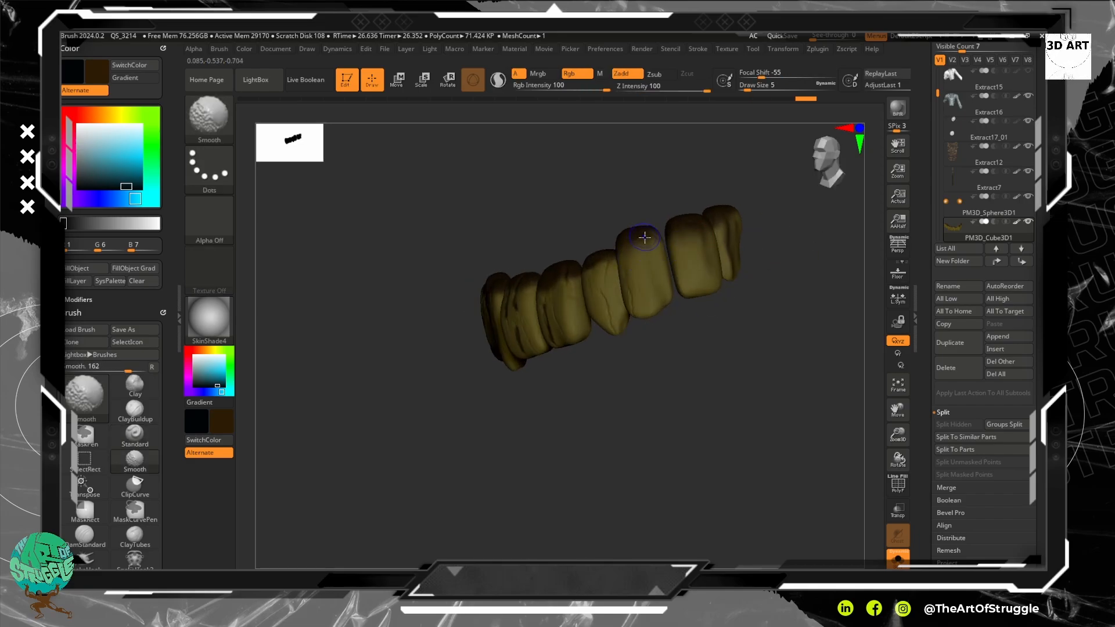
key(ctrl)
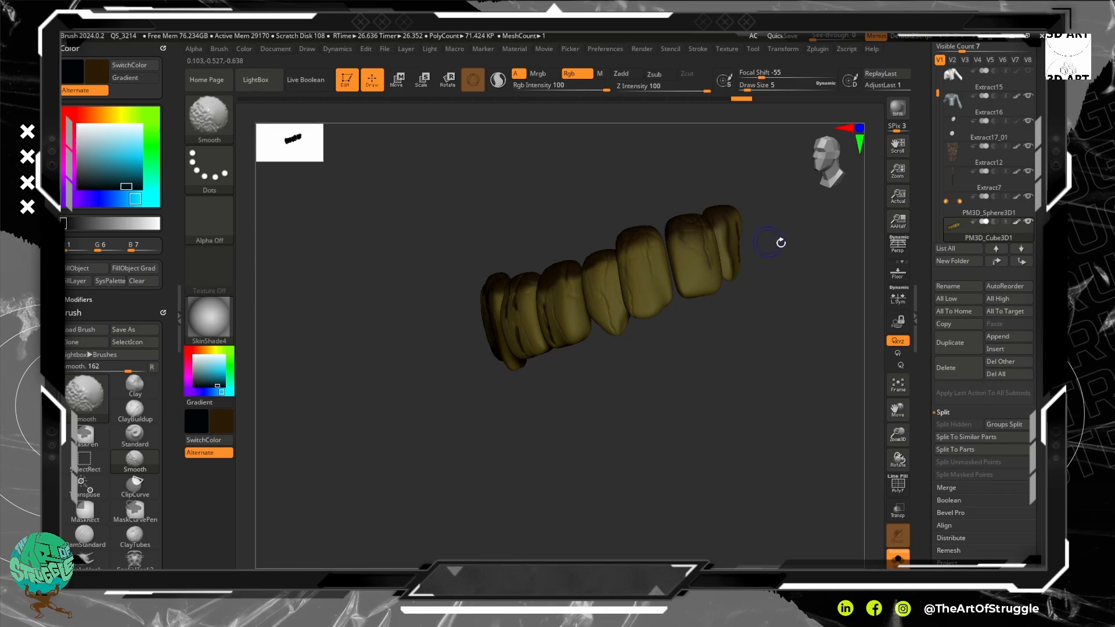
Paint thin dark brown streaks at draw size 1 down the wide tooth behind the pointed one and soften them with Smooth.
mouse_move(778, 242)
mouse_down()
mouse_move(728, 247)
mouse_move(724, 269)
mouse_move(809, 194)
mouse_move(734, 294)
mouse_move(776, 278)
mouse_up()
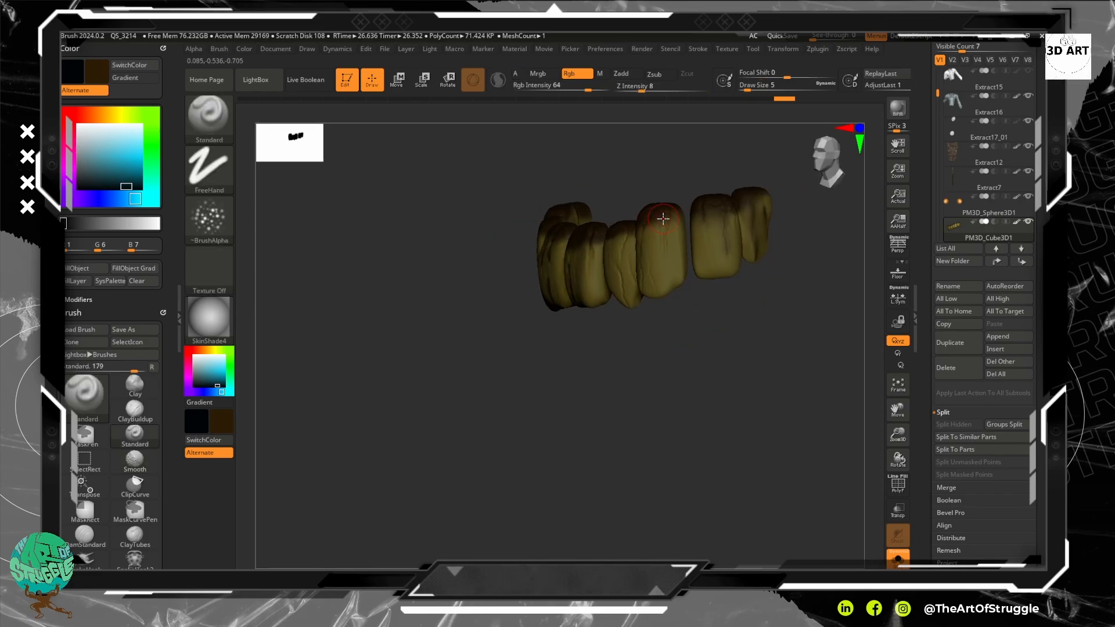
key(bracketleft)
key(bracketleft)
key(bracketleft)
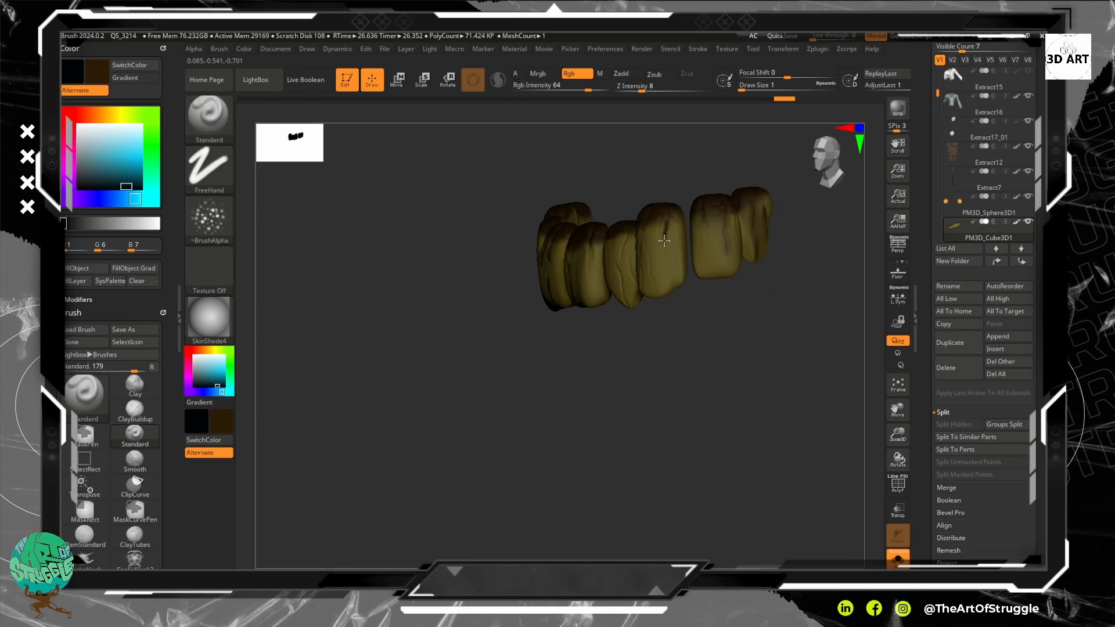
key(shift)
shift+drag(667, 251, 667, 246)
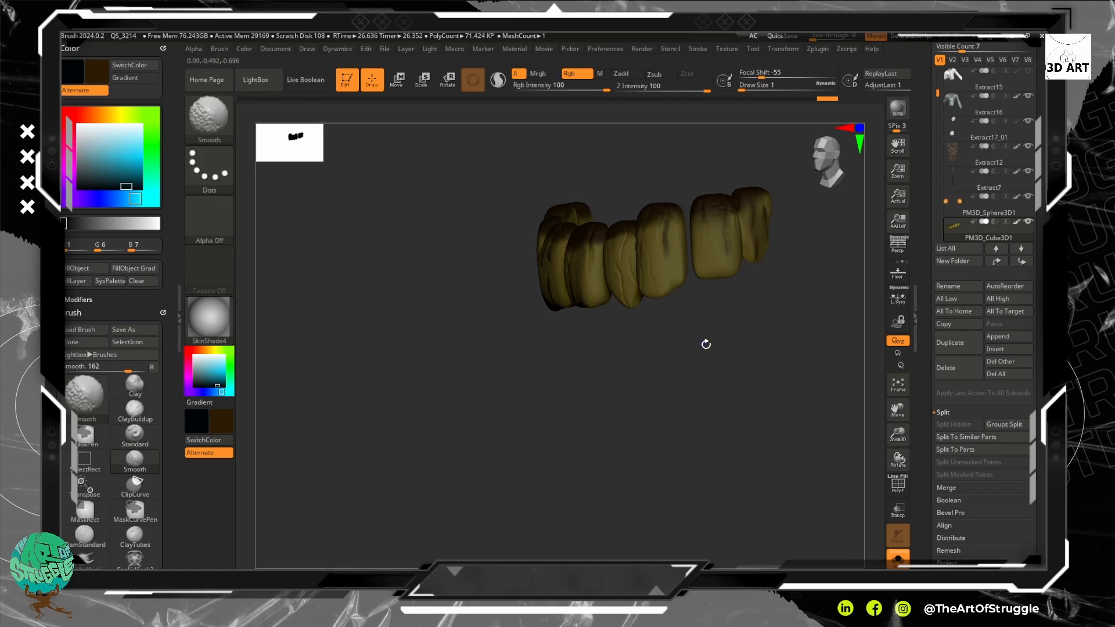
shift+drag(706, 343, 707, 308)
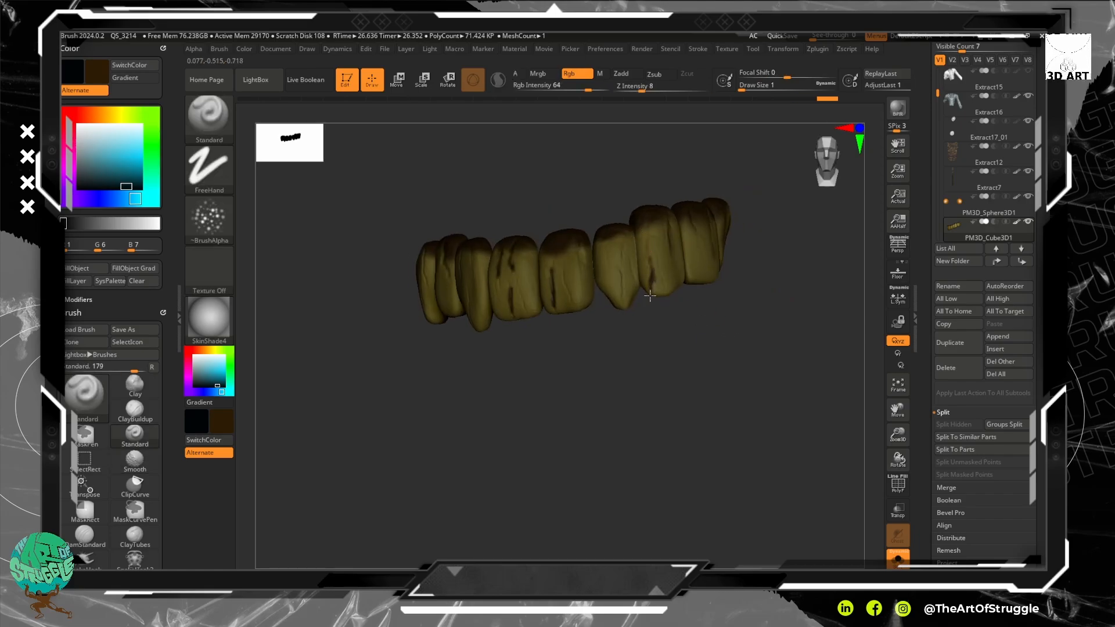
mouse_move(653, 264)
shift+mouse_down()
mouse_move(653, 243)
mouse_move(657, 287)
mouse_move(652, 231)
mouse_move(641, 246)
mouse_move(656, 264)
shift+mouse_up()
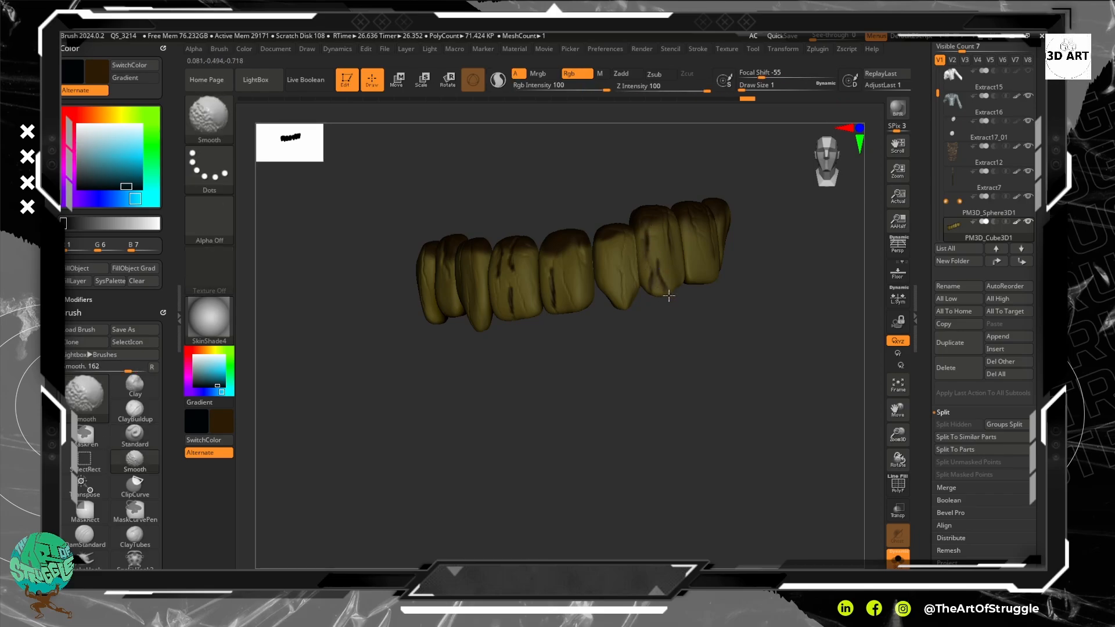
shift+drag(658, 268, 655, 270)
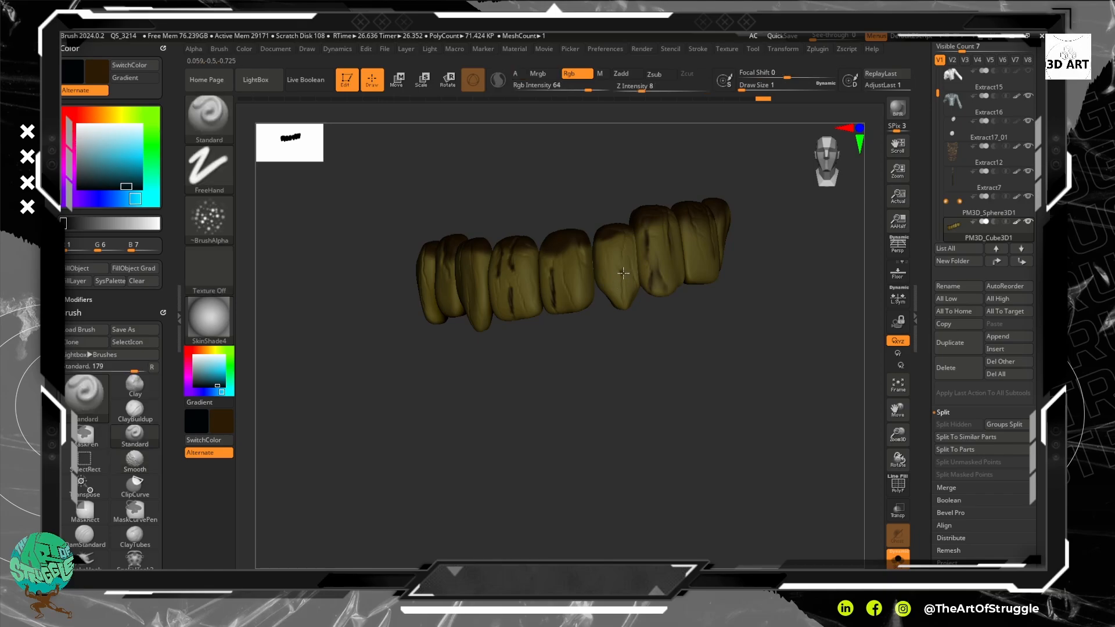
Paint fine dark cracks down the pointed tooth beside the front pair and blend their colour with the Smooth brush.
key(shift)
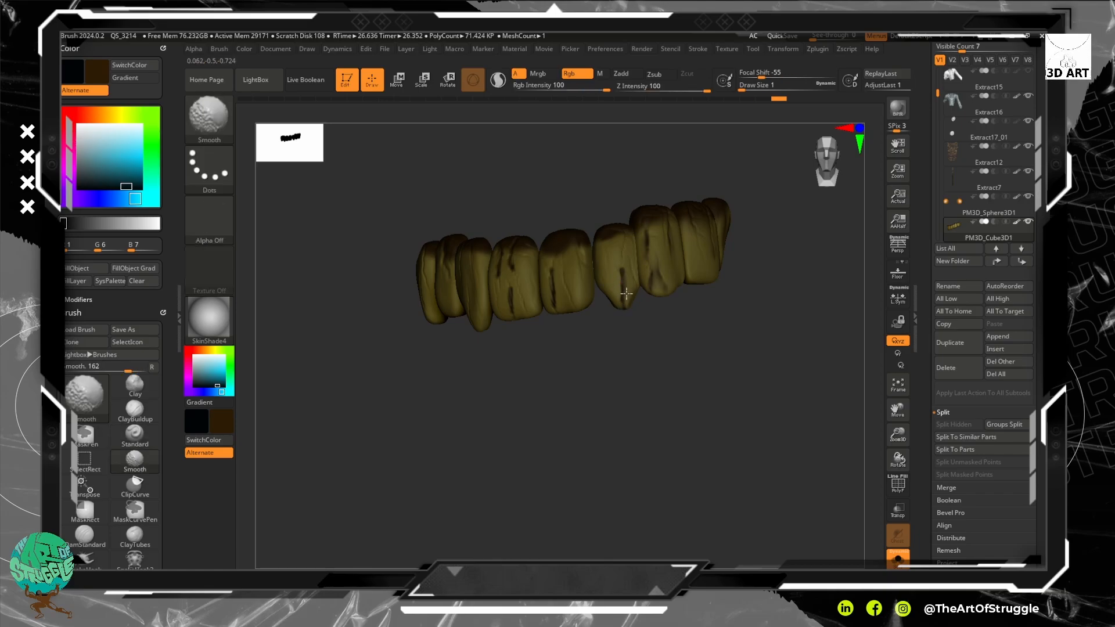
drag(625, 243, 619, 260)
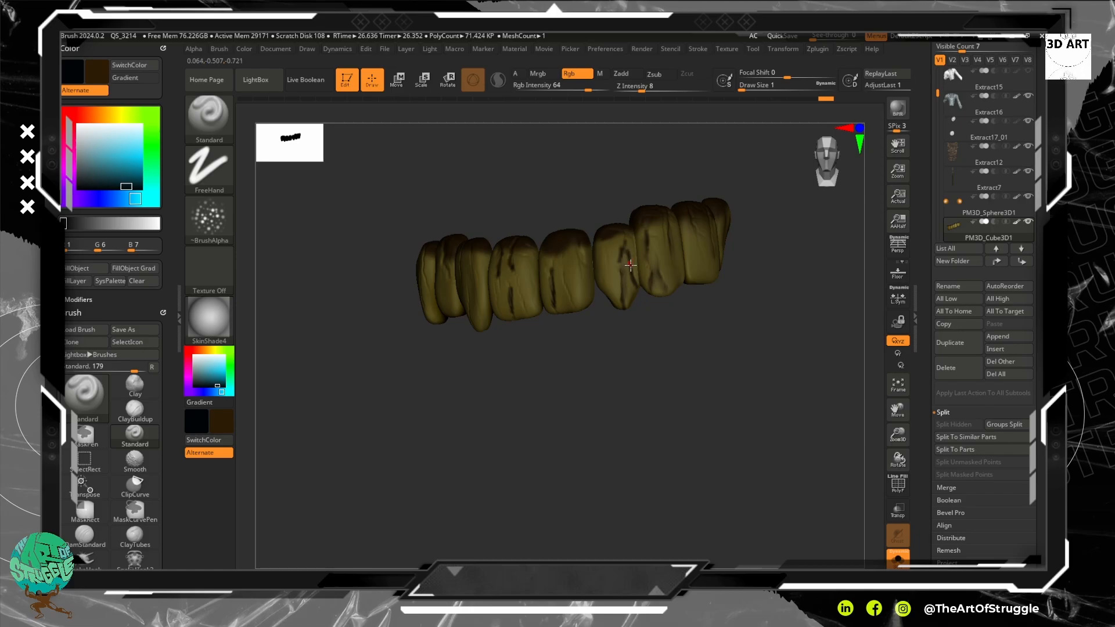
key(shift)
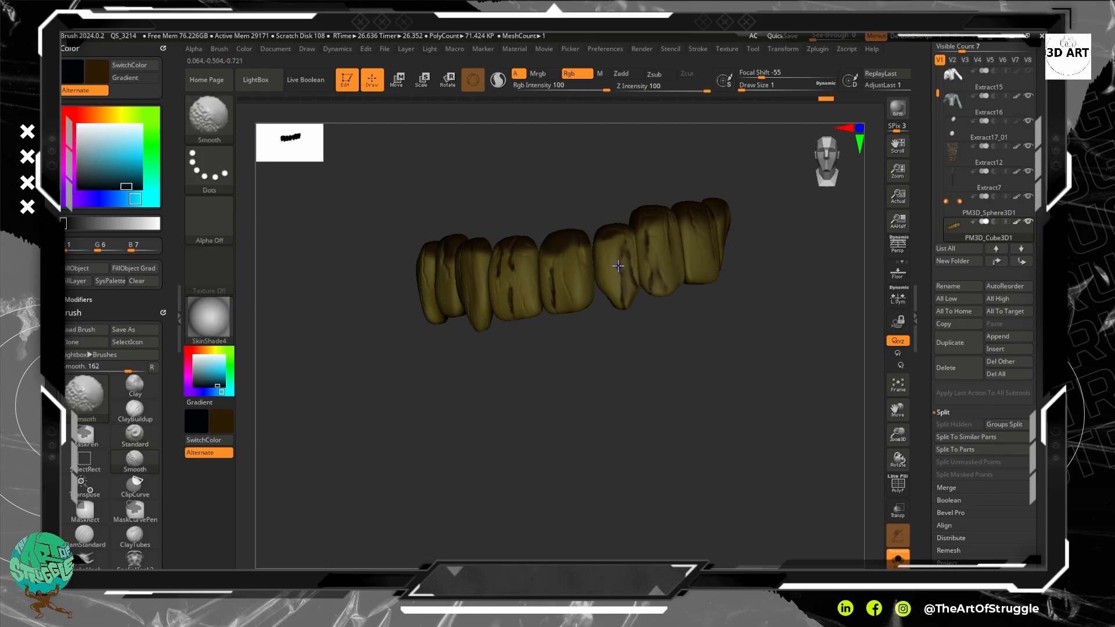
shift+drag(627, 276, 629, 263)
shift+drag(630, 264, 615, 264)
key(shift)
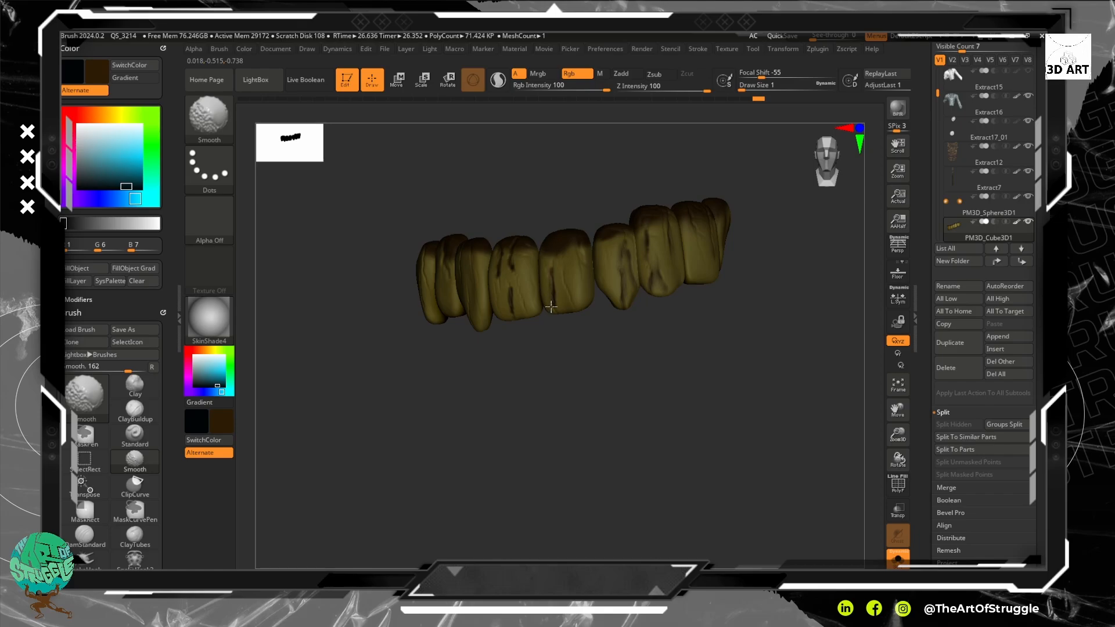
Add dark vertical streaks to the two front teeth between the pointed ones and smooth their colour into the enamel.
mouse_move(552, 298)
shift+mouse_down()
mouse_move(561, 283)
mouse_move(568, 302)
mouse_move(564, 279)
shift+mouse_up()
drag(568, 351, 592, 353)
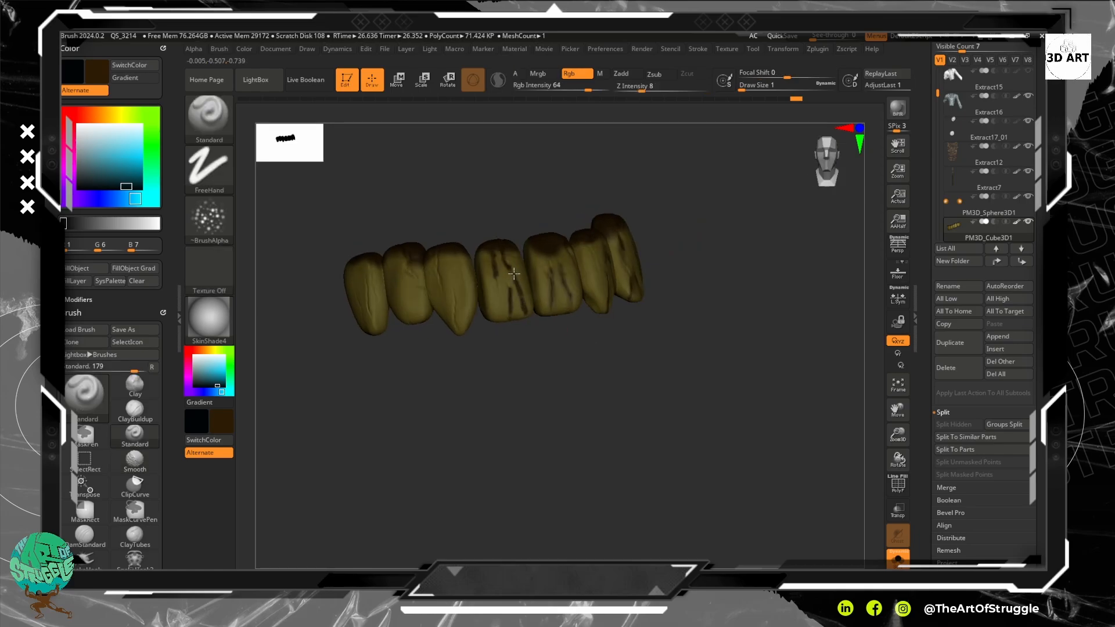
mouse_move(514, 274)
mouse_down()
mouse_move(517, 286)
mouse_move(500, 249)
mouse_up()
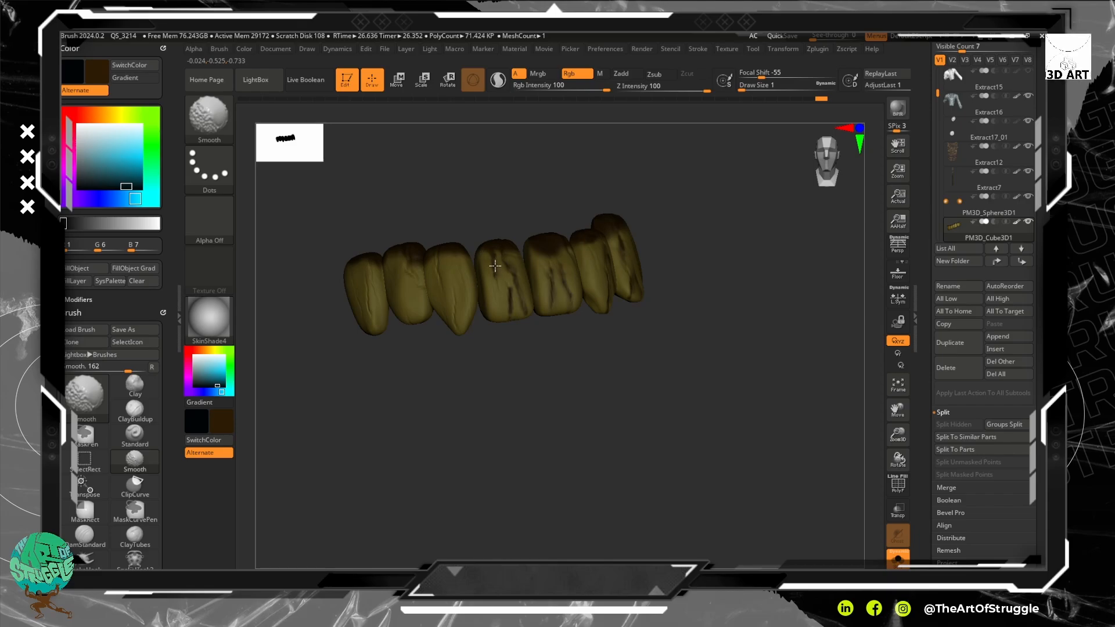
shift+drag(504, 288, 510, 301)
Paint a dark crack down the pointed tooth on the opposite side of the front pair and soften it.
drag(522, 375, 493, 348)
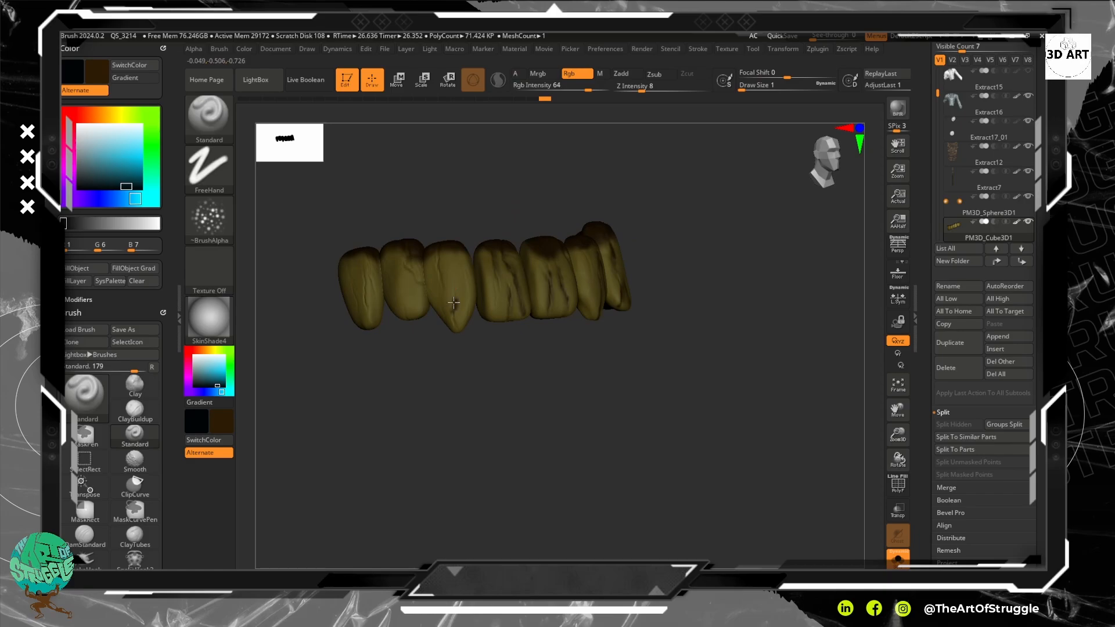
key(shift)
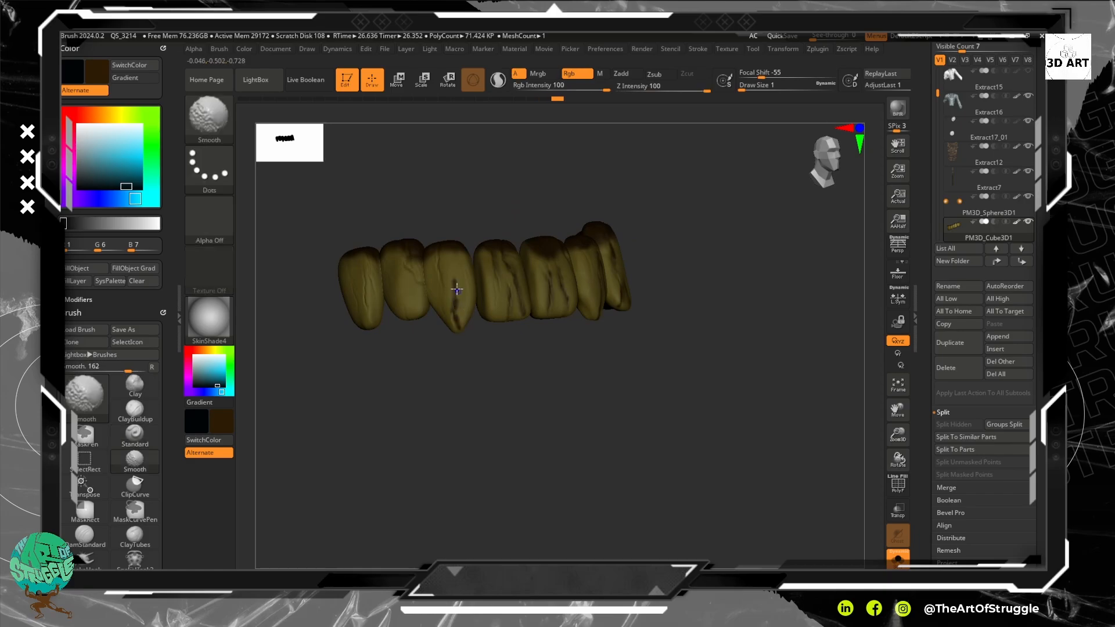
shift+drag(457, 289, 457, 310)
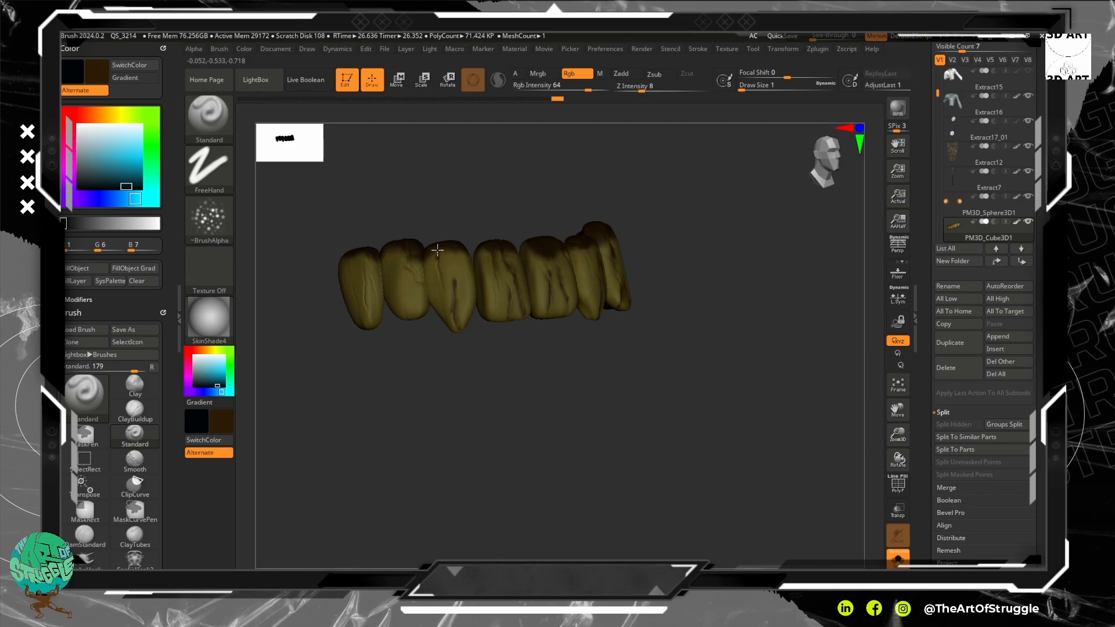
key(shift)
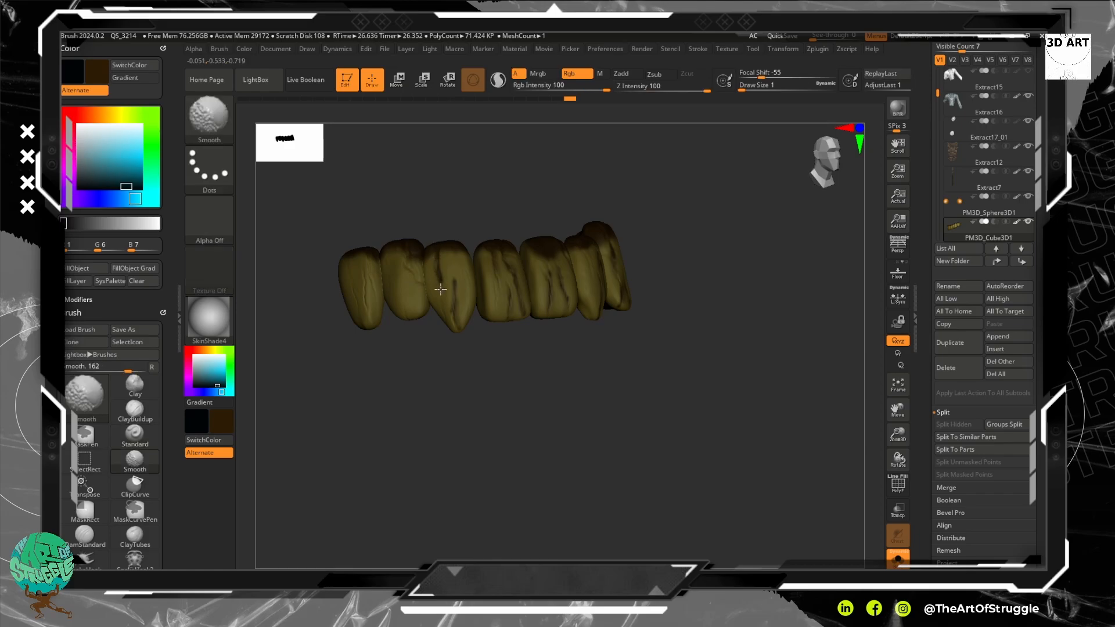
drag(441, 299, 446, 317)
key(shift)
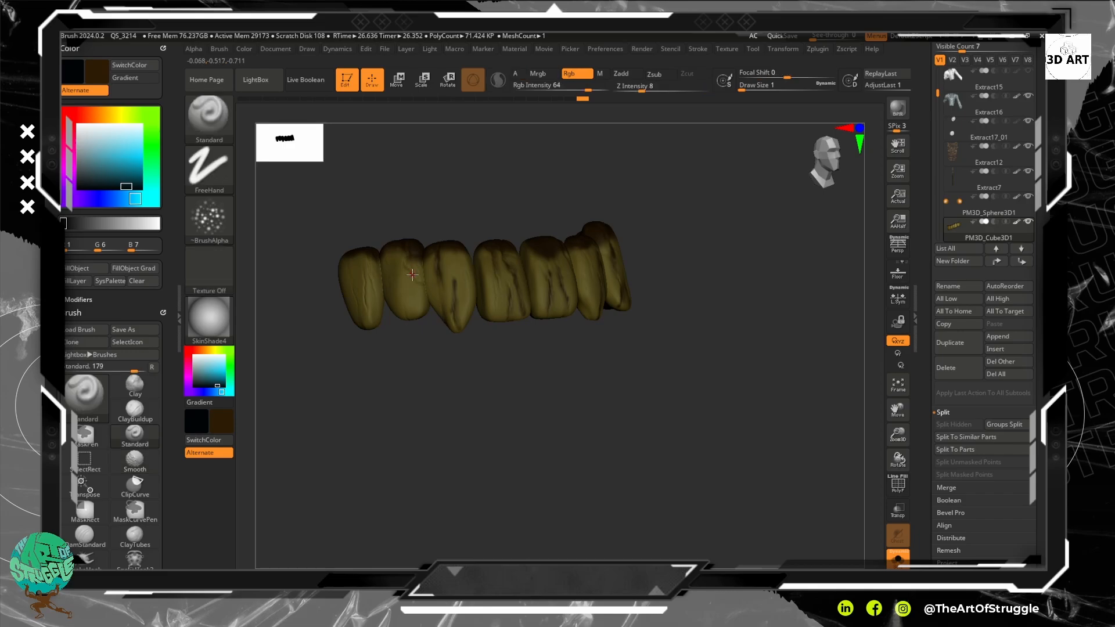
Streak the two teeth behind that pointed tooth with thin dark stains and blend them with Smooth.
mouse_move(407, 258)
mouse_down()
mouse_move(418, 286)
mouse_move(403, 264)
mouse_up()
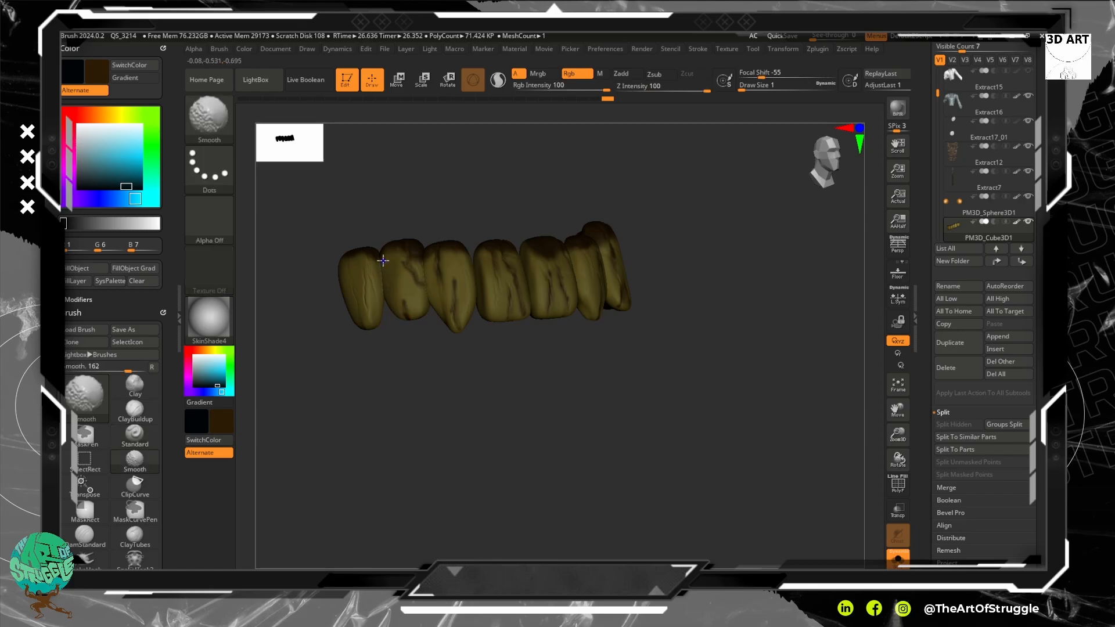
key(shift)
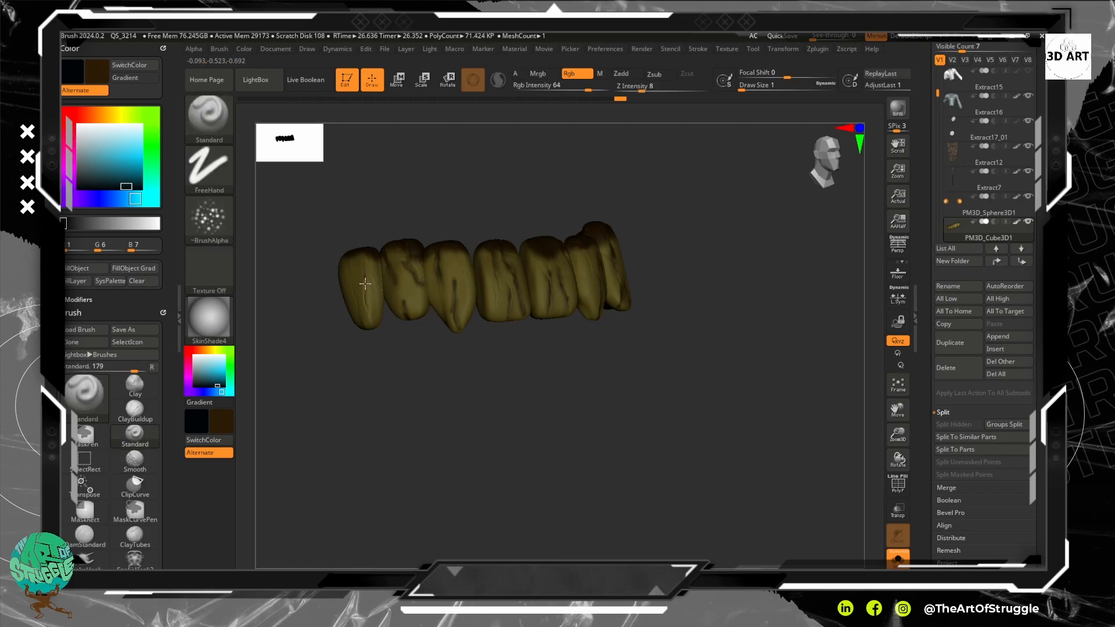
mouse_move(365, 305)
shift+mouse_down()
mouse_move(370, 262)
mouse_move(377, 295)
mouse_move(362, 297)
mouse_move(361, 322)
shift+mouse_up()
key(shift)
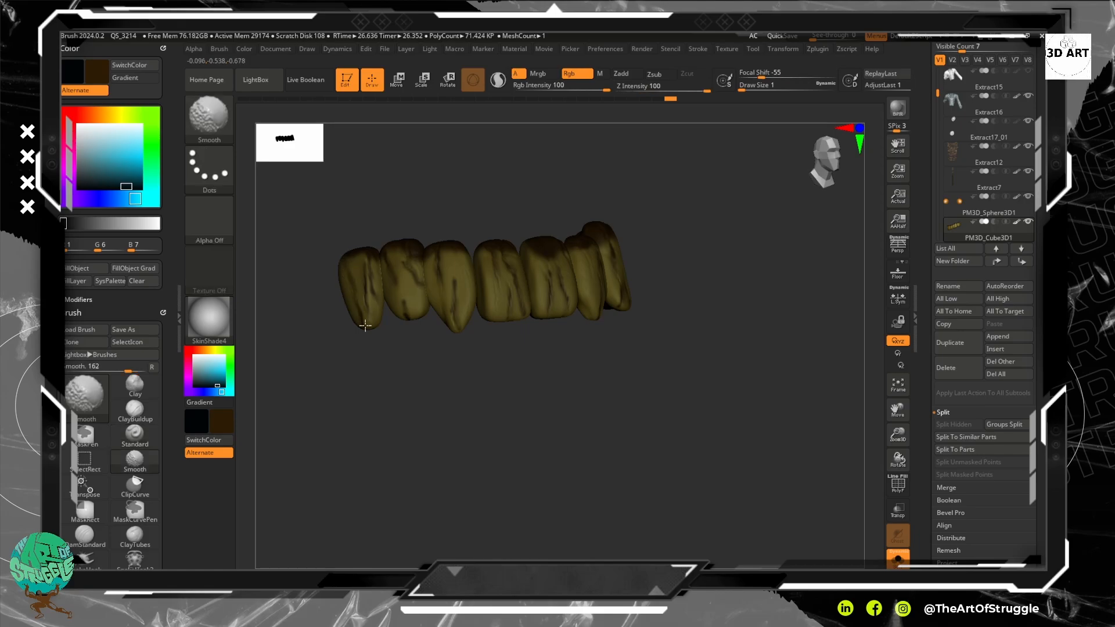
Change the main paint colour to golden yellow (R 207, G 165, B 20) and lower the Rgb Intensity to 27.
mouse_move(433, 339)
mouse_down()
mouse_move(485, 427)
mouse_move(473, 405)
mouse_move(530, 415)
mouse_up()
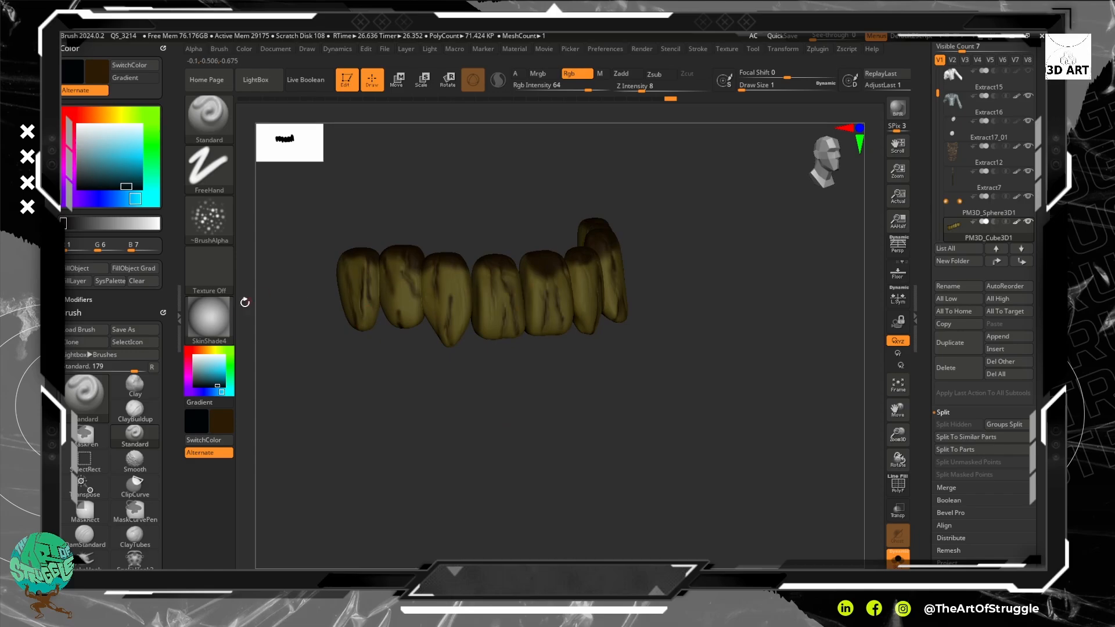
click(209, 440)
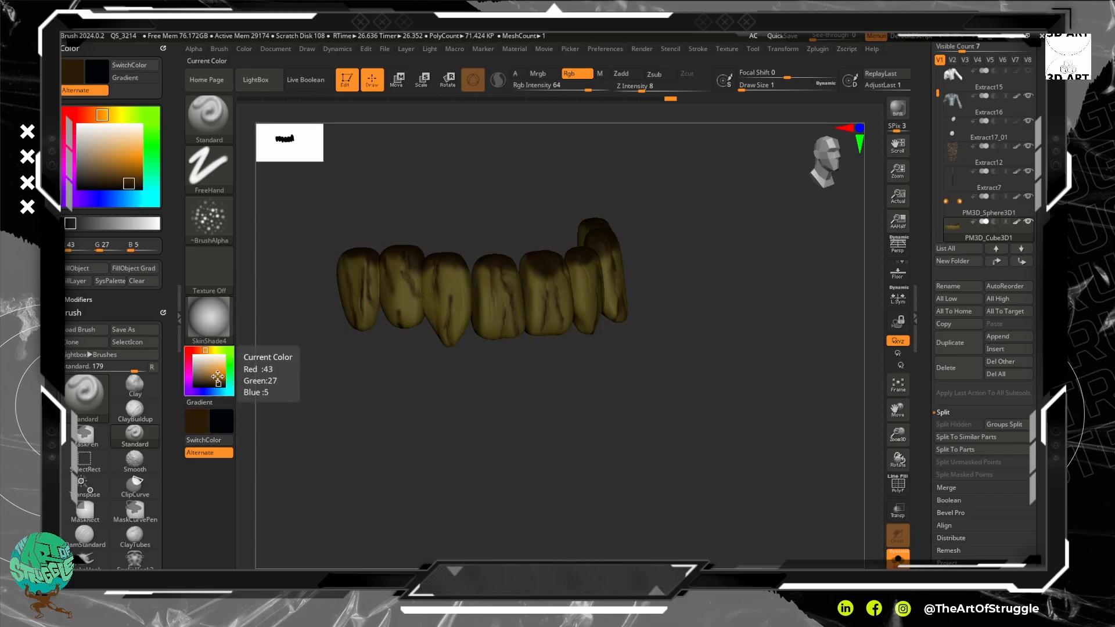
click(221, 439)
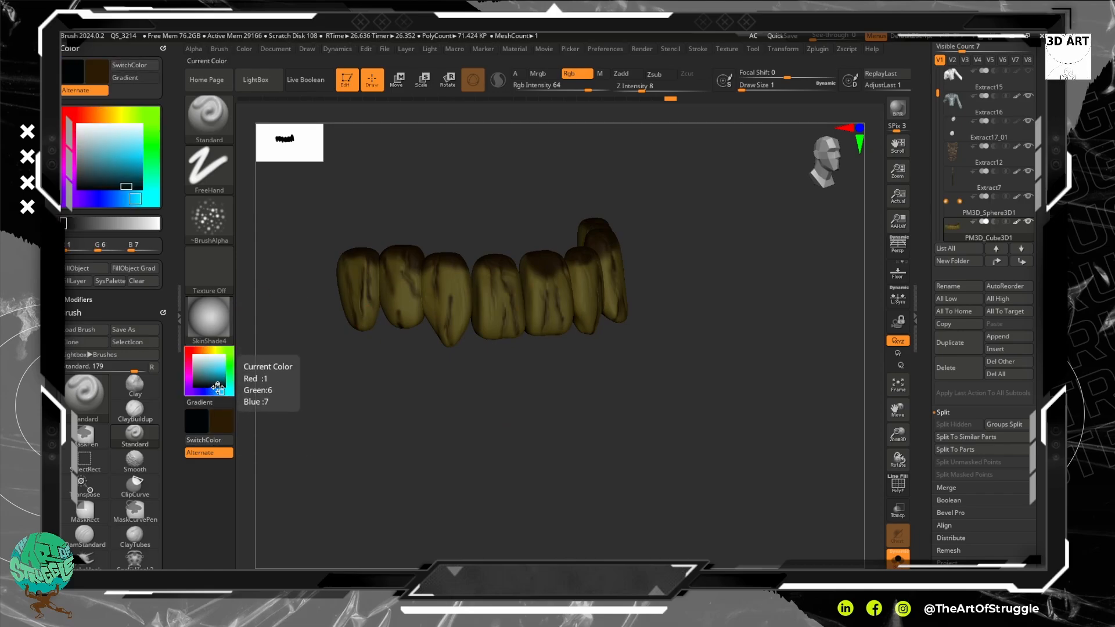
drag(208, 359, 221, 372)
click(210, 350)
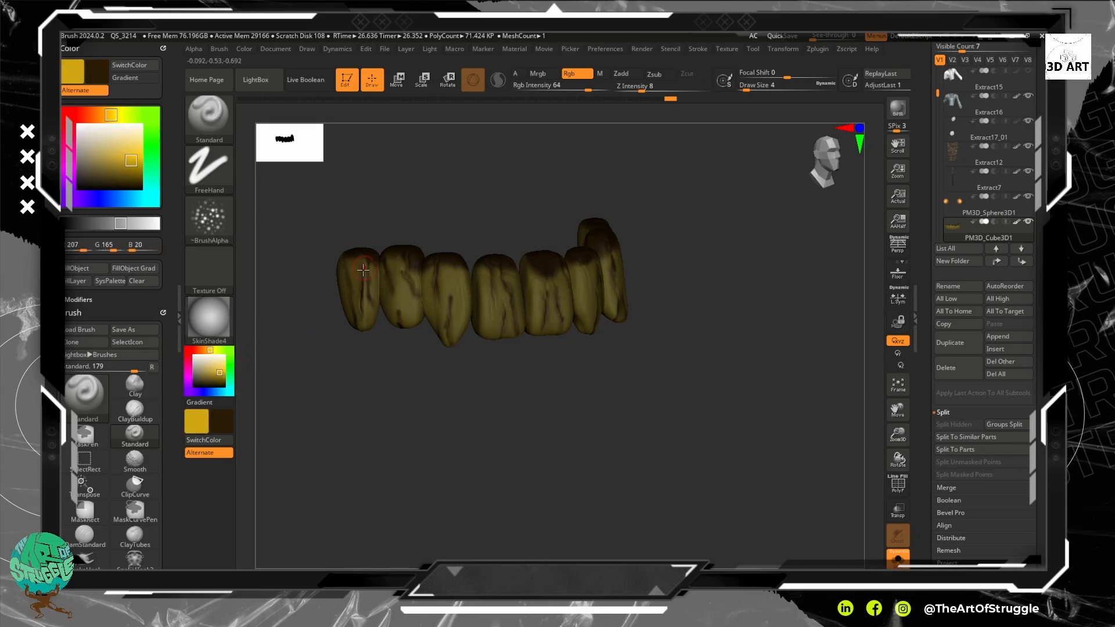
drag(580, 91, 562, 90)
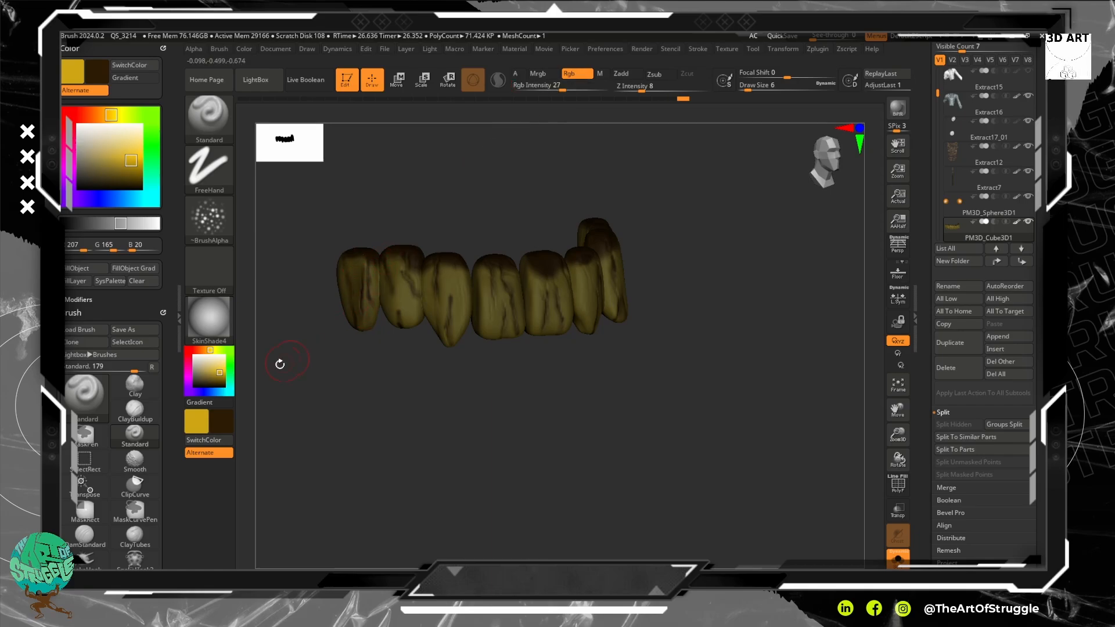
Swap the main and secondary colours and paint a golden-yellow tint over the lower parts of the upper front teeth.
key(v)
mouse_move(352, 261)
mouse_down()
mouse_move(362, 335)
mouse_move(423, 340)
mouse_up()
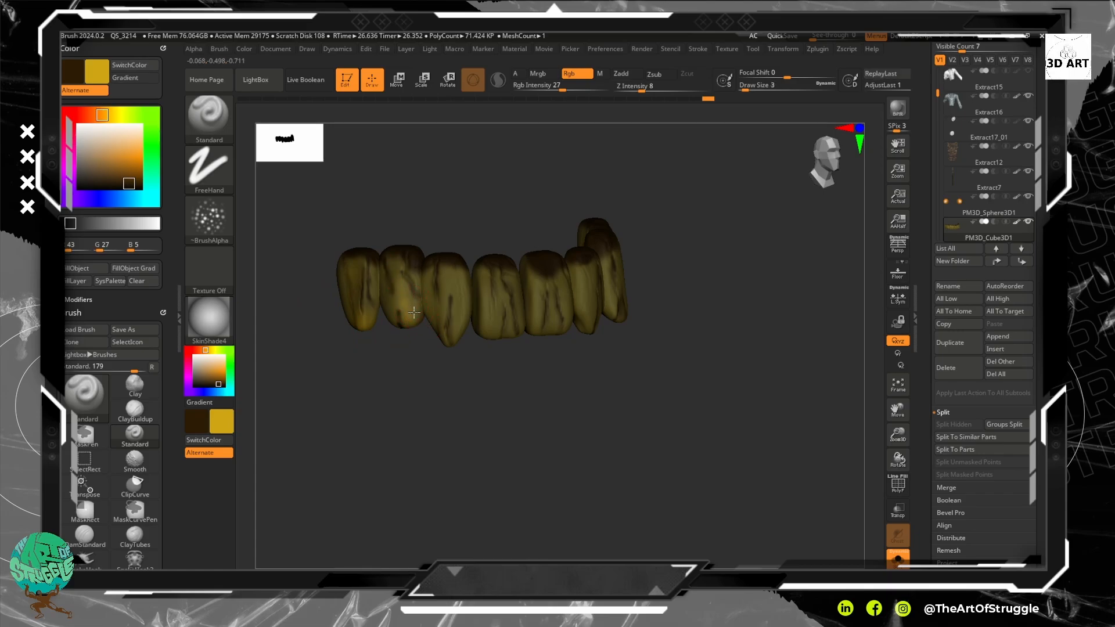
mouse_move(413, 312)
mouse_down()
mouse_move(385, 307)
mouse_move(436, 290)
mouse_move(464, 313)
mouse_move(499, 318)
mouse_move(494, 327)
mouse_move(535, 317)
mouse_up()
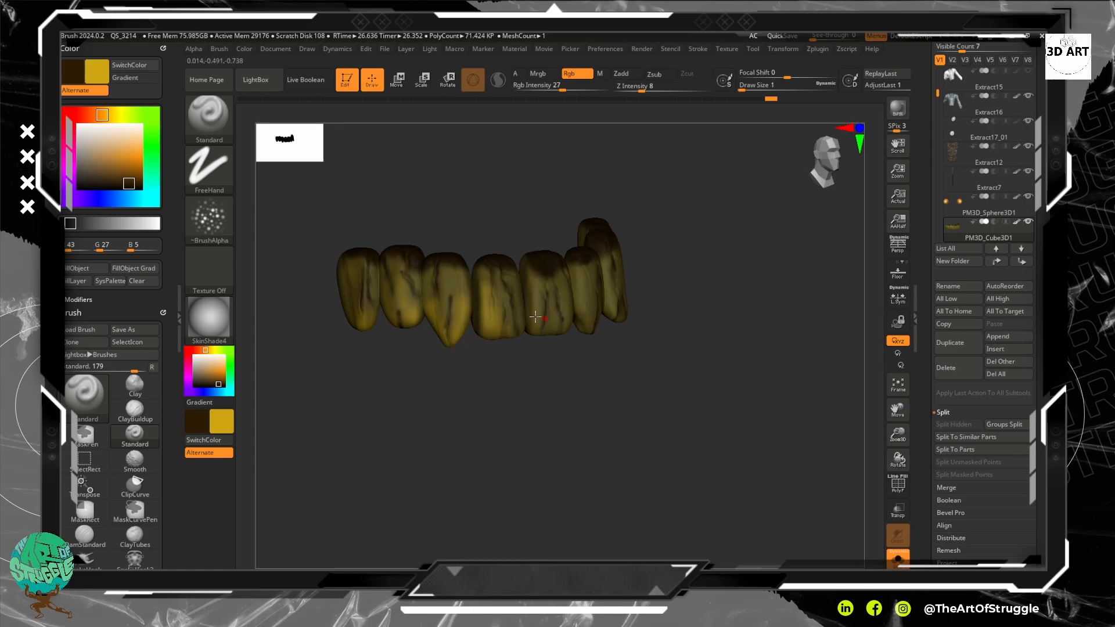
key(bracketright)
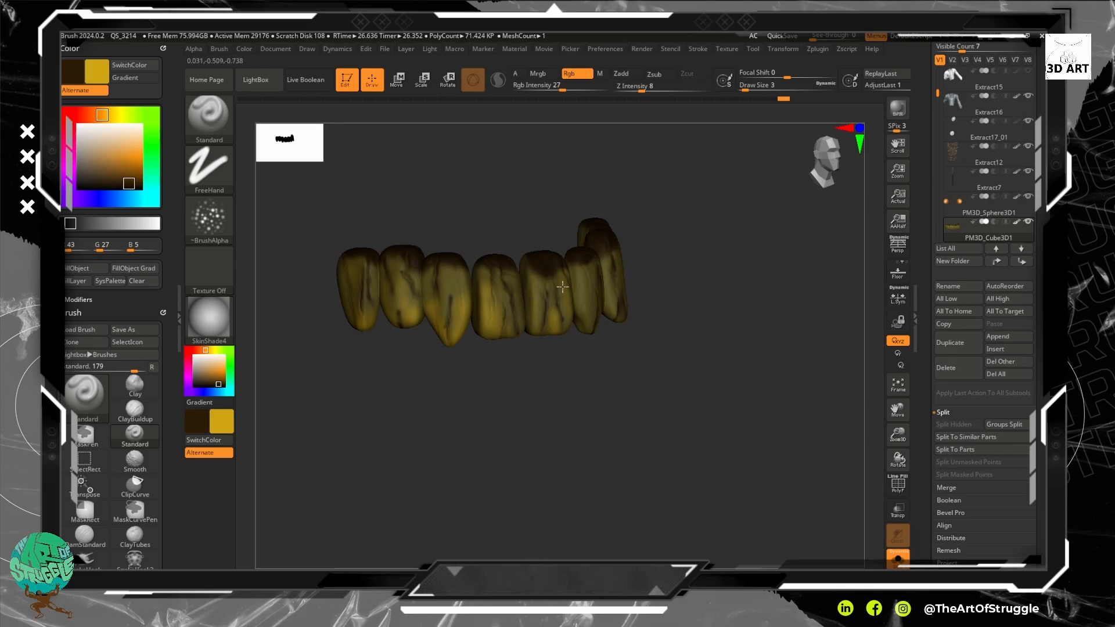
drag(562, 278, 530, 296)
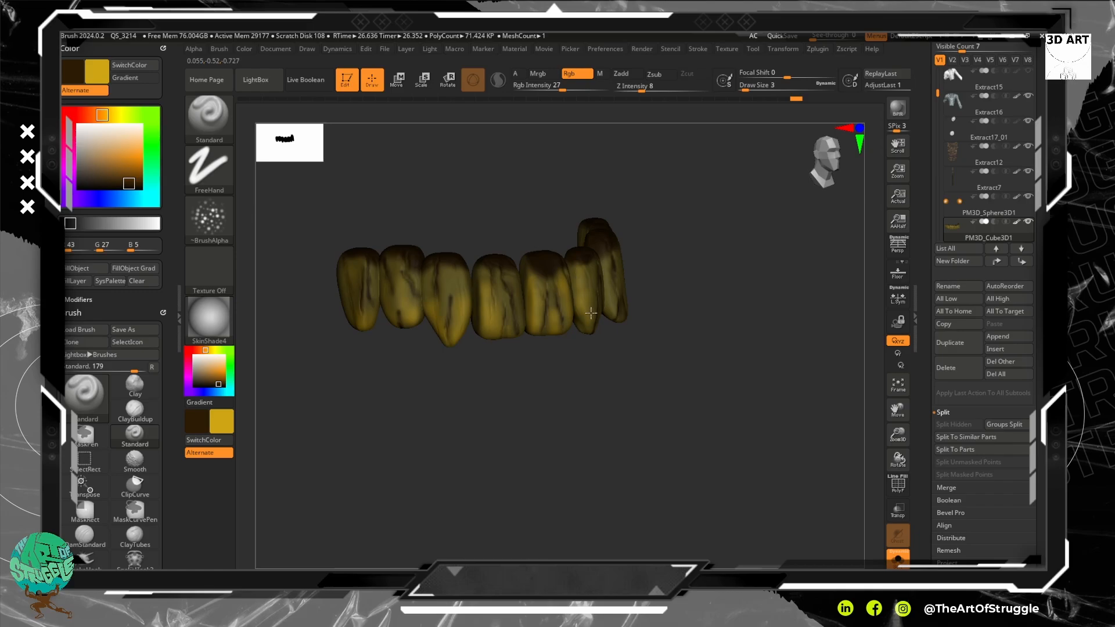
Continue the golden-yellow tint around the side of the row onto the pointed tooth and the rear teeth.
right_drag(614, 335, 598, 264)
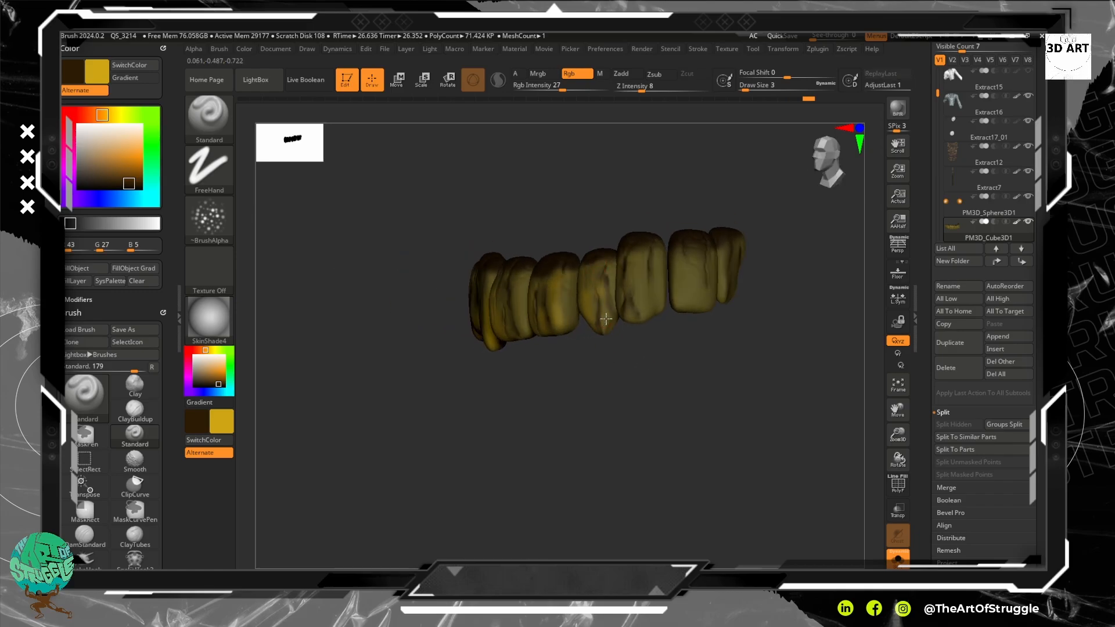
mouse_move(605, 319)
mouse_down()
mouse_move(611, 331)
mouse_move(591, 275)
mouse_move(635, 278)
mouse_move(649, 326)
mouse_move(655, 290)
mouse_move(657, 315)
mouse_move(657, 305)
mouse_move(679, 321)
mouse_up()
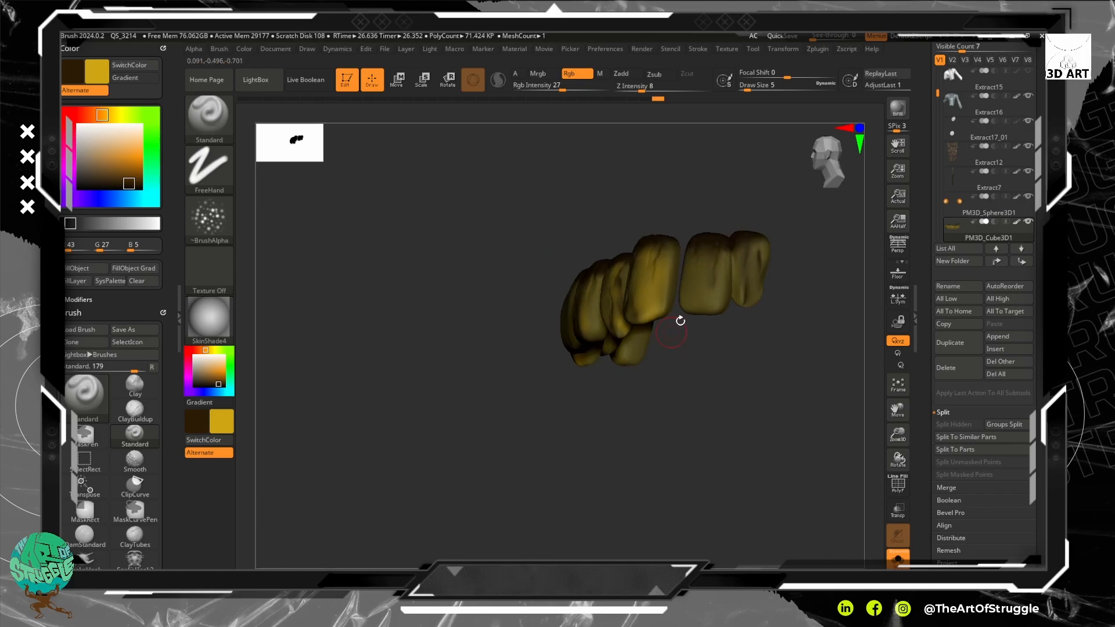
mouse_move(703, 261)
alt+mouse_down()
mouse_move(712, 307)
mouse_move(724, 270)
mouse_move(747, 307)
mouse_move(760, 264)
mouse_move(754, 287)
alt+mouse_up()
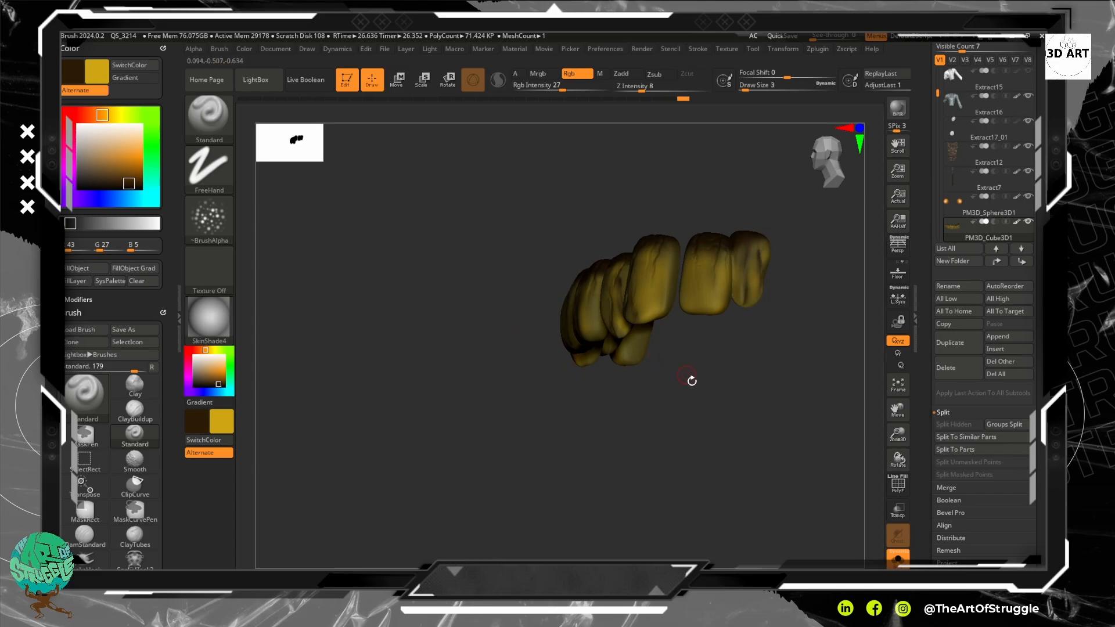
Paint the biting edges of the whole tooth row golden yellow from underneath.
mouse_move(689, 381)
mouse_down()
mouse_move(649, 301)
mouse_move(671, 345)
mouse_up()
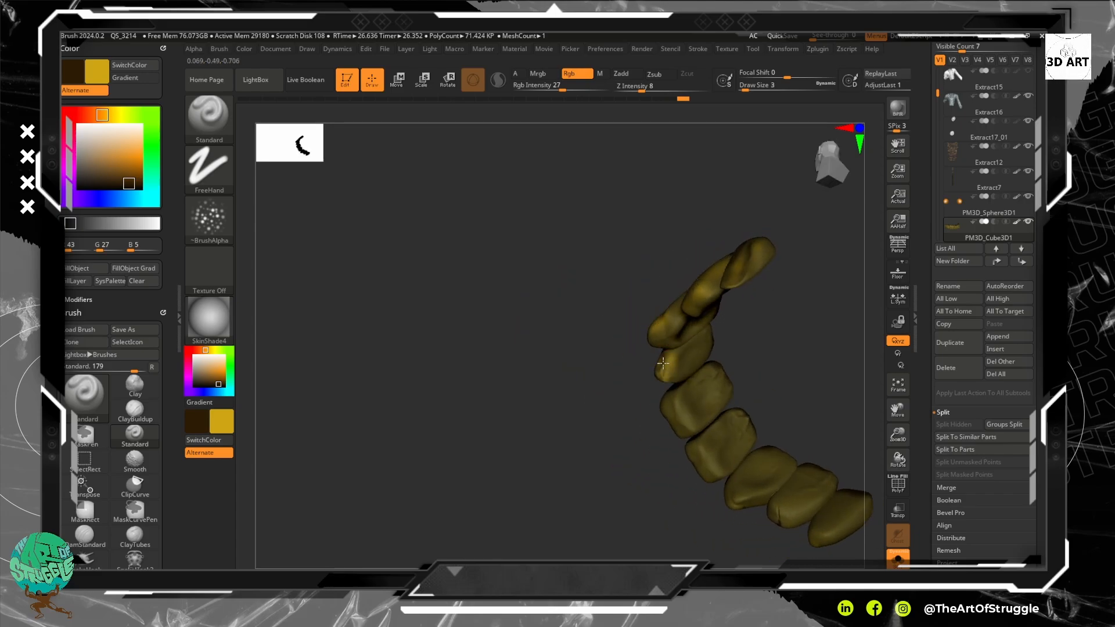
drag(604, 424, 644, 350)
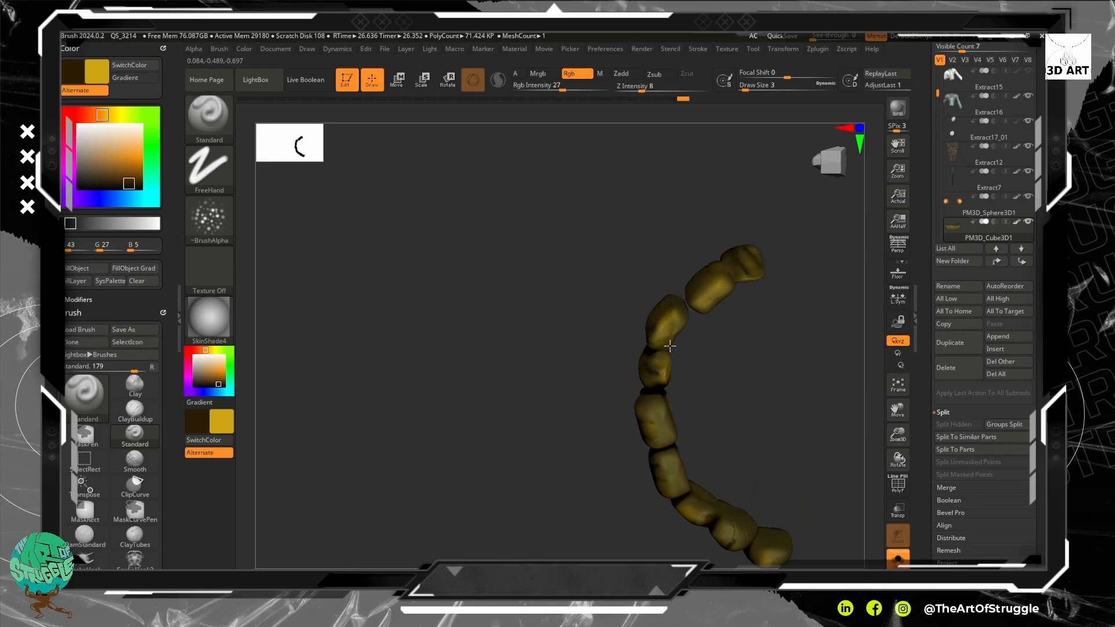
mouse_move(646, 424)
mouse_down()
mouse_move(662, 429)
mouse_move(666, 472)
mouse_move(691, 505)
mouse_move(744, 539)
mouse_up()
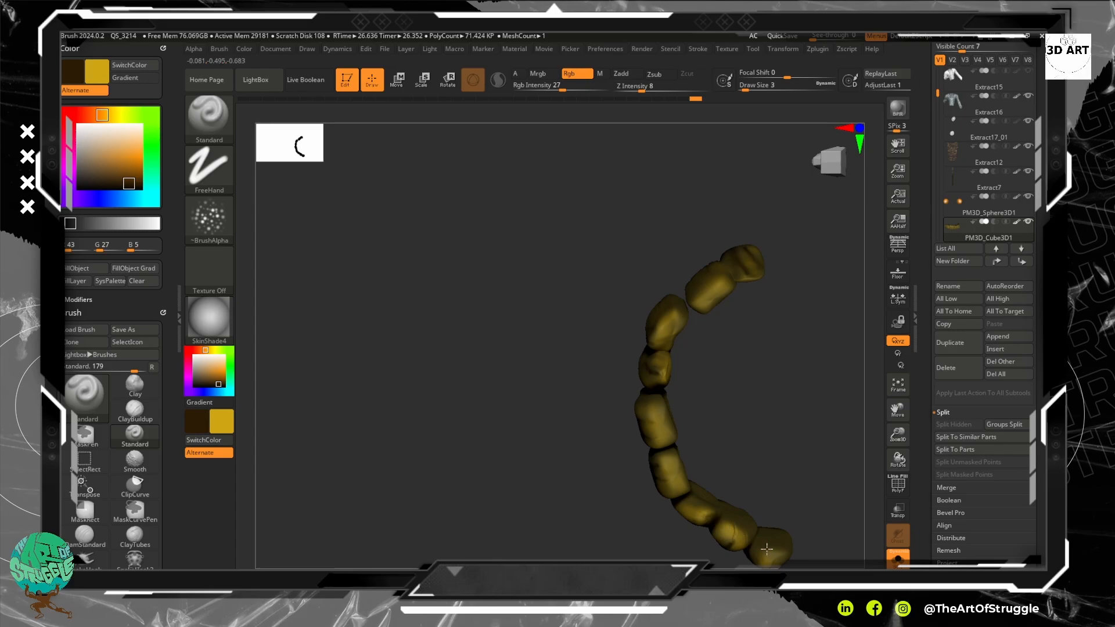
mouse_move(771, 433)
mouse_down()
mouse_move(707, 294)
mouse_move(675, 388)
mouse_move(578, 346)
mouse_move(575, 289)
mouse_up()
Smooth the yellow tint on the front tooth, the neighbouring pointed tooth and the teeth behind it.
key(shift)
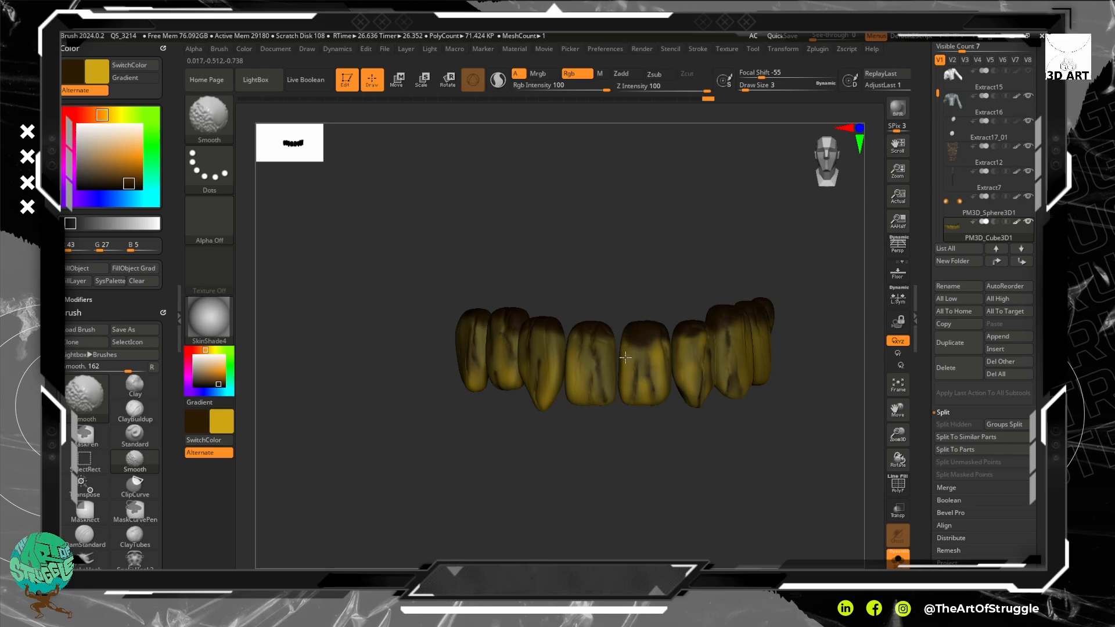
mouse_move(622, 384)
shift+mouse_down()
mouse_move(661, 370)
mouse_move(663, 353)
mouse_move(651, 393)
mouse_move(689, 372)
mouse_move(688, 347)
mouse_move(682, 384)
shift+mouse_up()
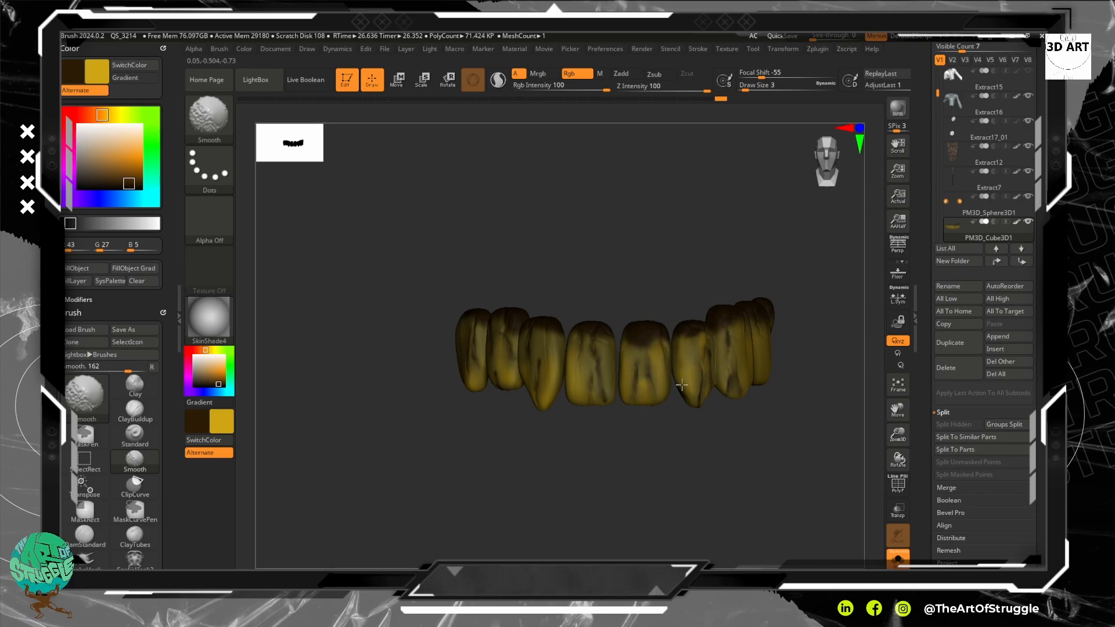
mouse_move(700, 339)
shift+mouse_down()
mouse_move(744, 383)
mouse_move(753, 374)
shift+mouse_up()
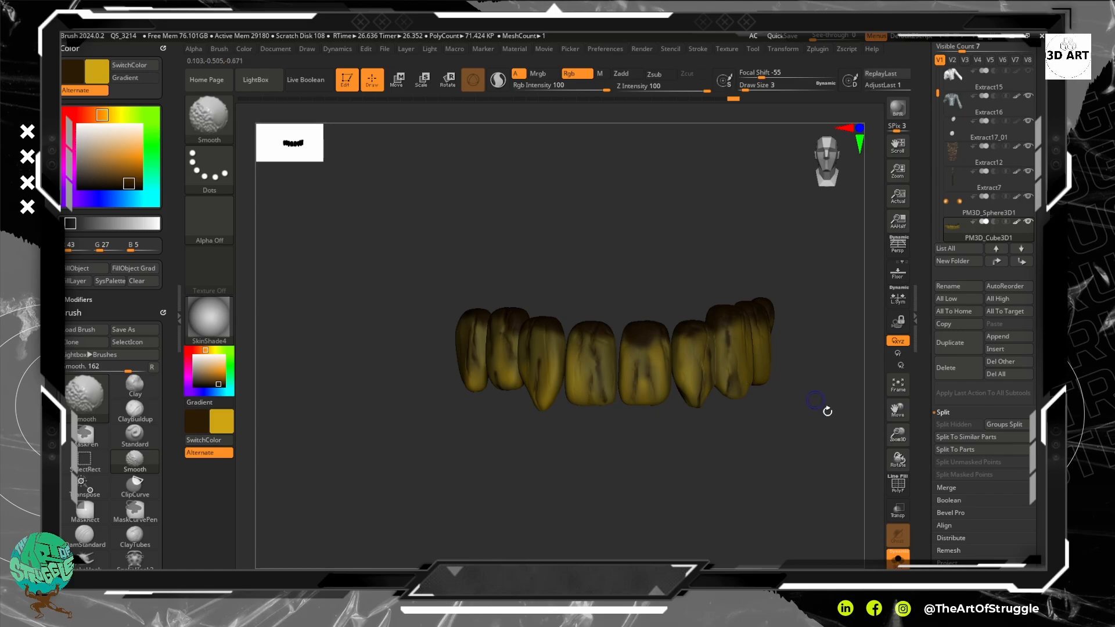
Turn off Solo to show the whole head and smooth the dark streaks on one of the two front teeth.
click(897, 556)
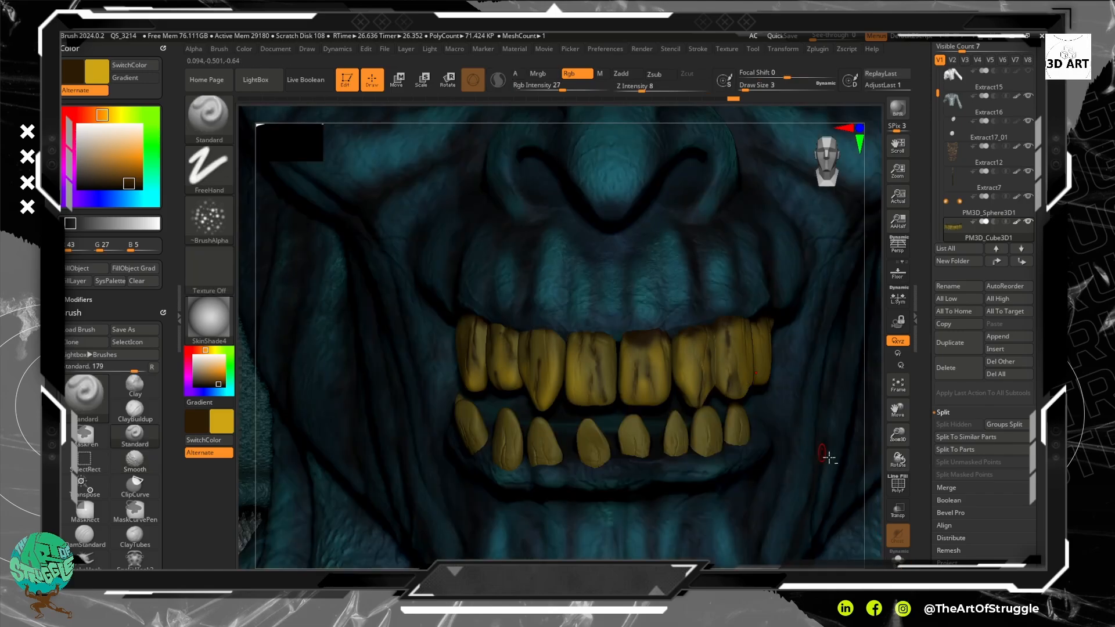
alt+drag(864, 393, 859, 418)
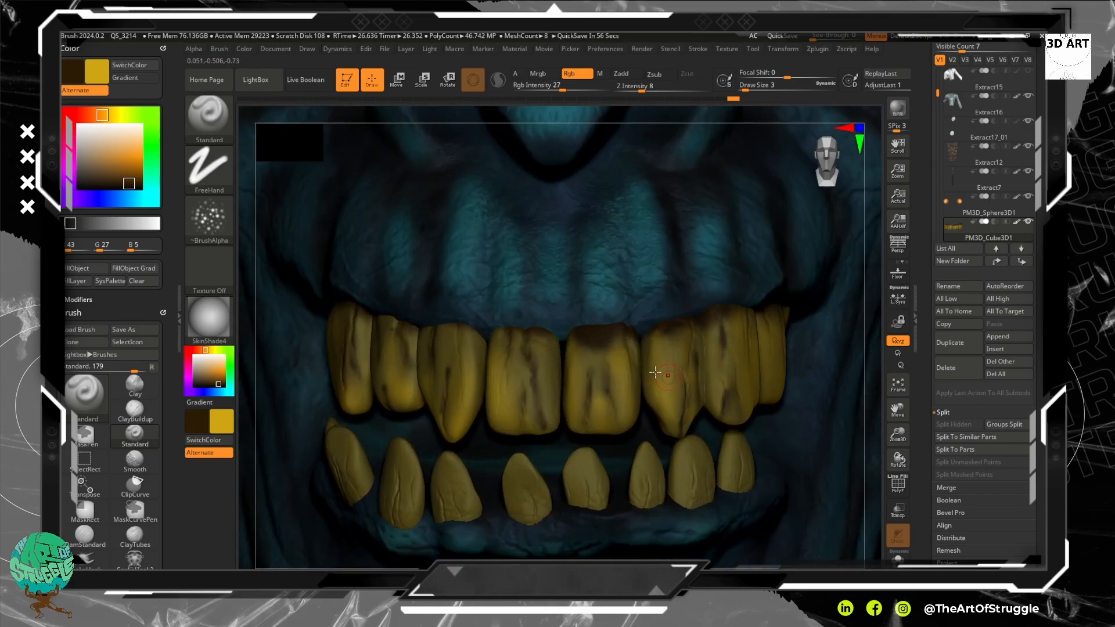
key(shift)
shift+drag(535, 384, 543, 425)
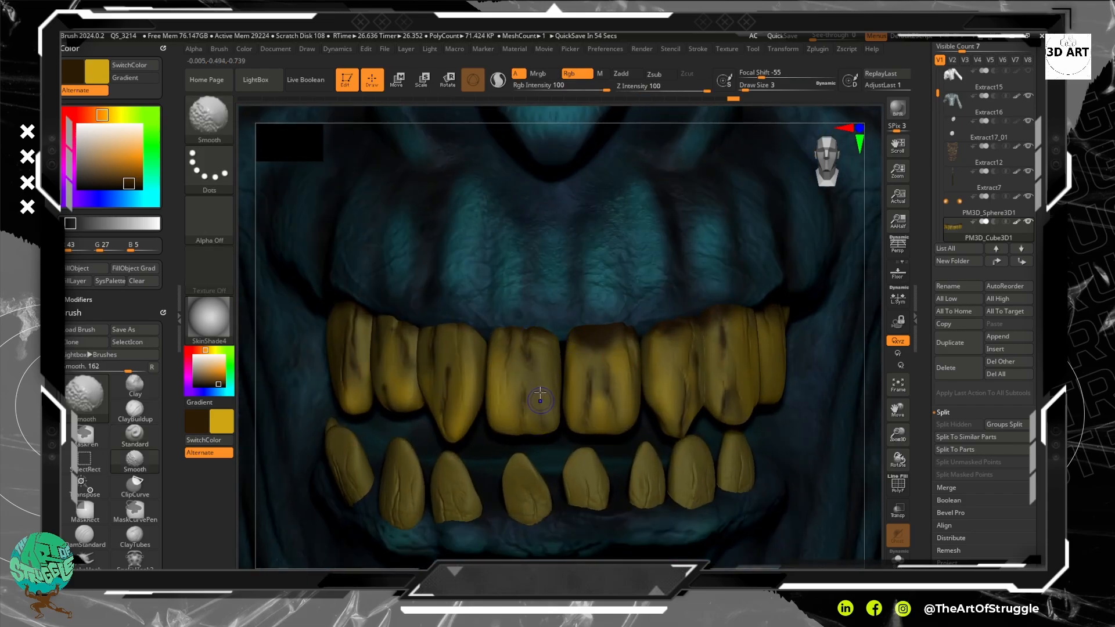
Set the Standard brush to DragRect with Alpha 08 and Rgb Intensity 92, and test a stamp on a front tooth.
click(215, 222)
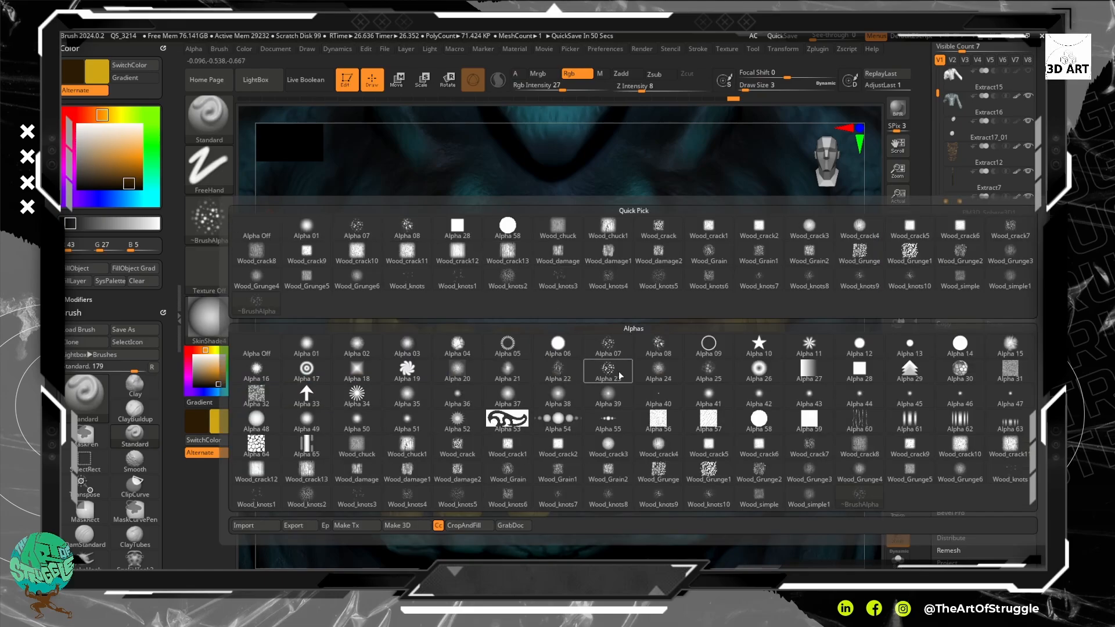
click(667, 351)
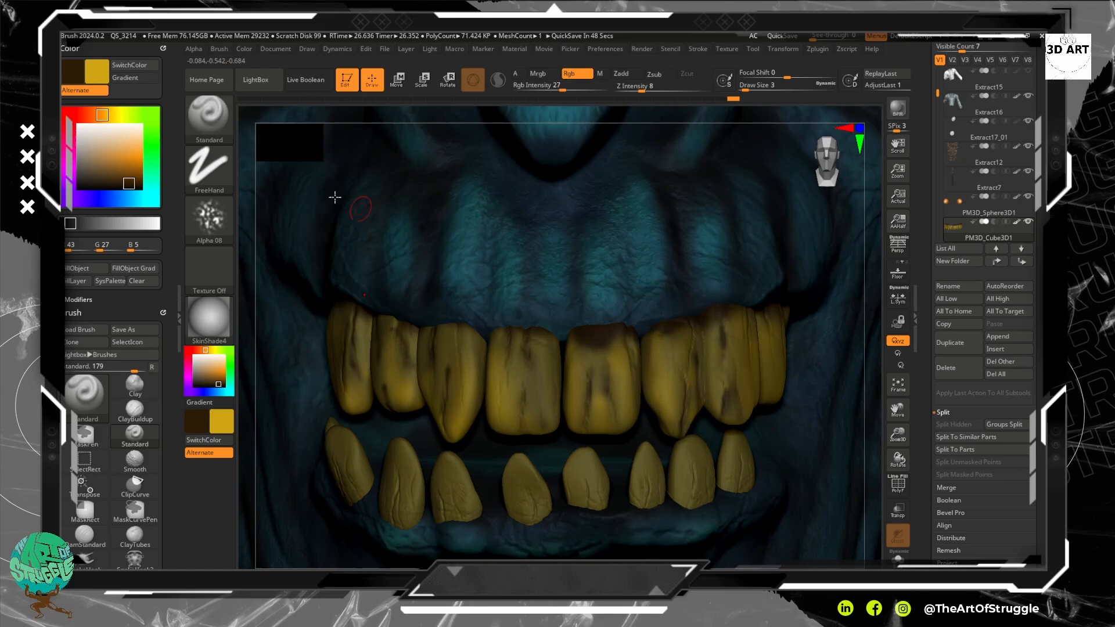
click(221, 185)
click(343, 186)
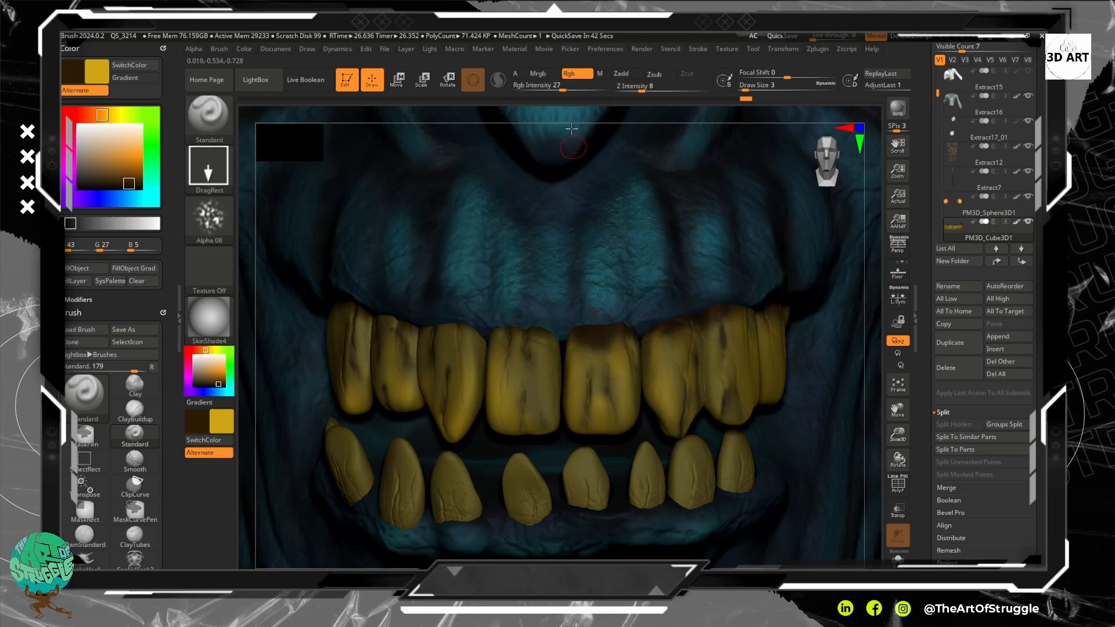
drag(572, 87, 603, 88)
drag(620, 334, 619, 414)
key(ctrl+z)
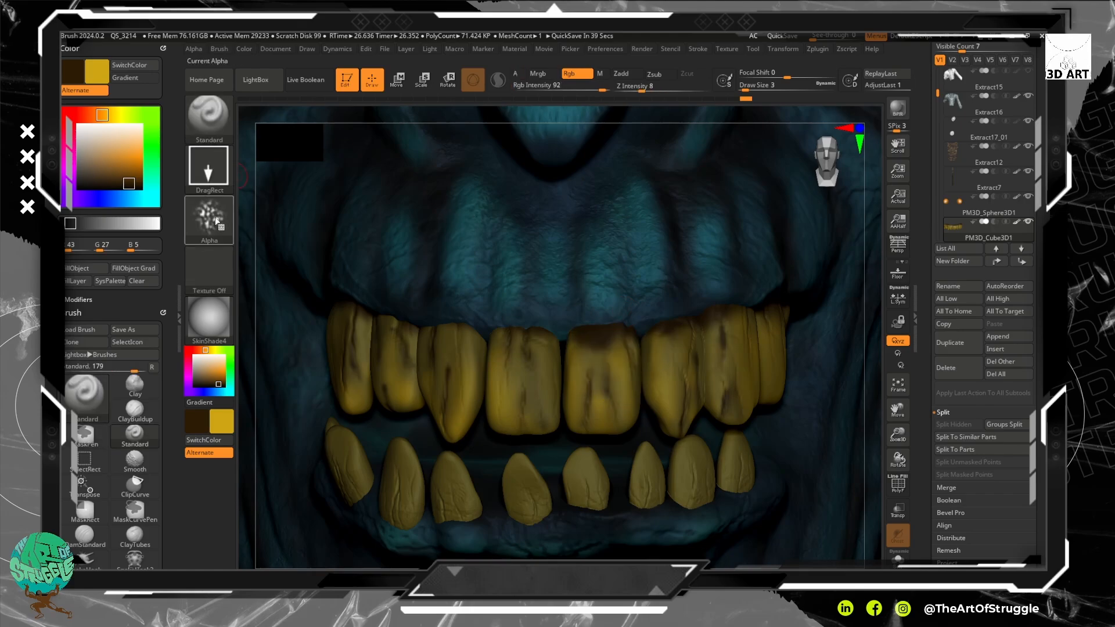
Try stamping the branching Alpha 22 pattern on the front tooth and undo it.
click(229, 220)
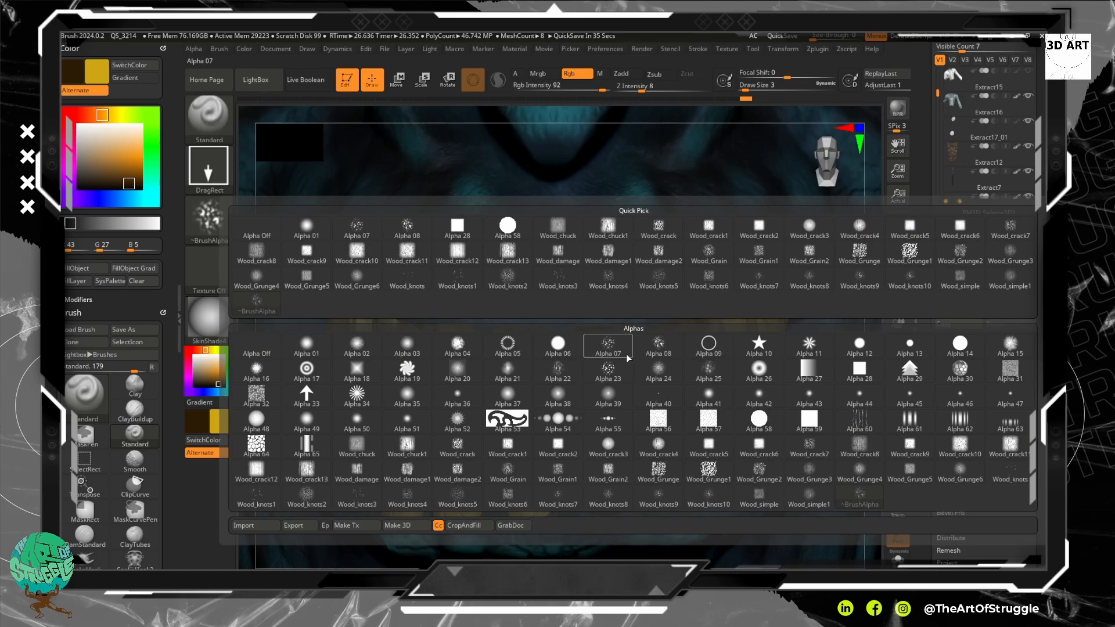
click(572, 375)
drag(627, 414, 607, 351)
key(ctrl+z)
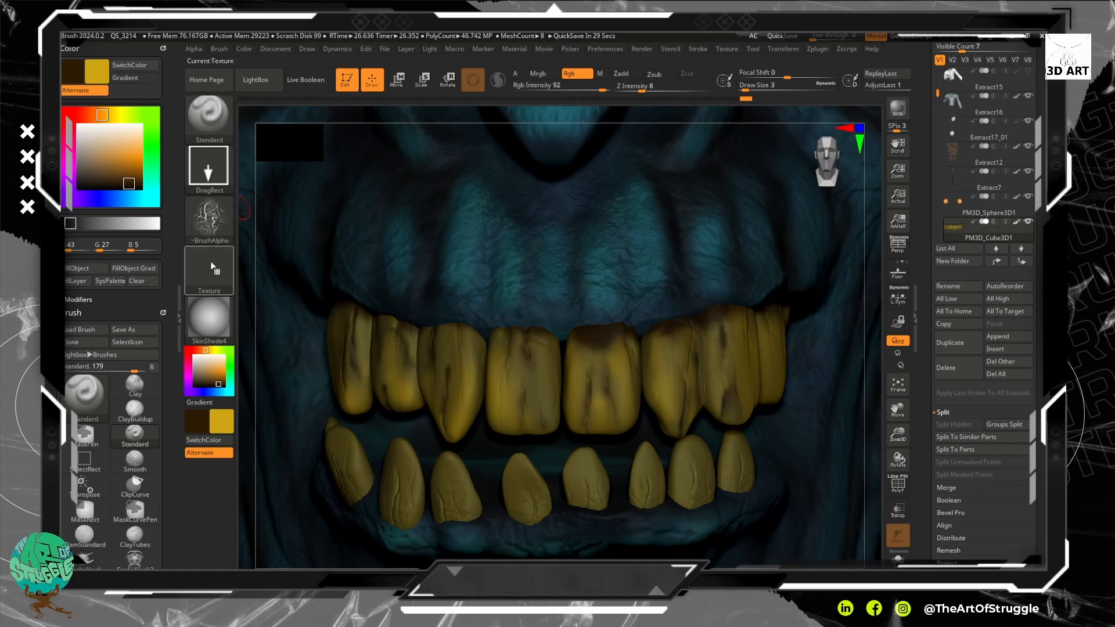
Try stamping Texture 22 over the front tooth, undo the stamp and turn the texture off.
click(229, 267)
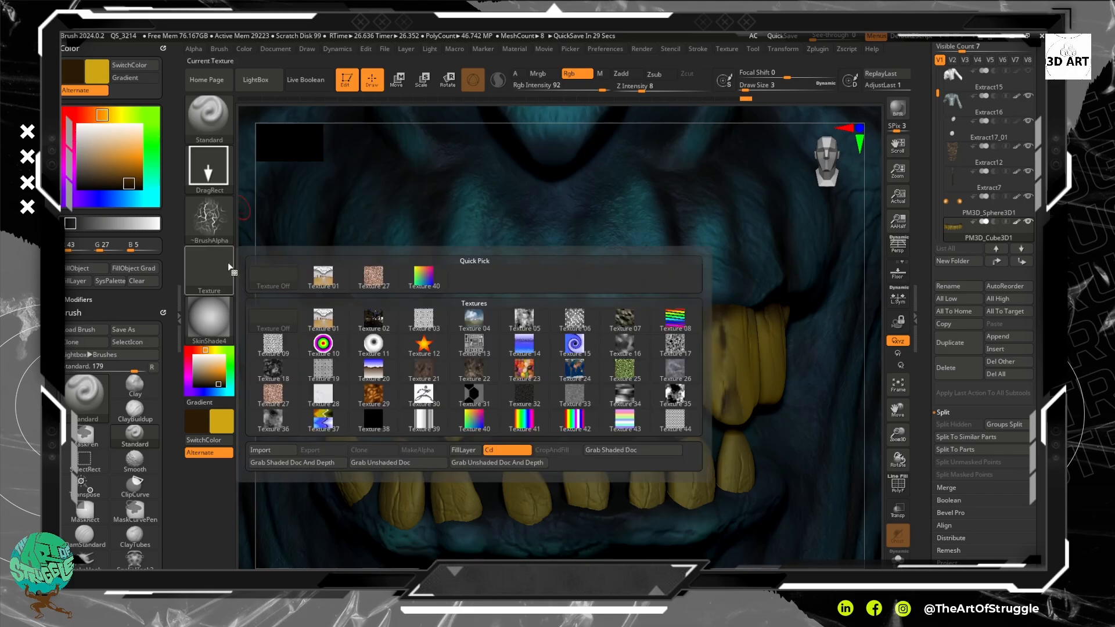
click(473, 376)
drag(563, 380, 612, 423)
key(ctrl+z)
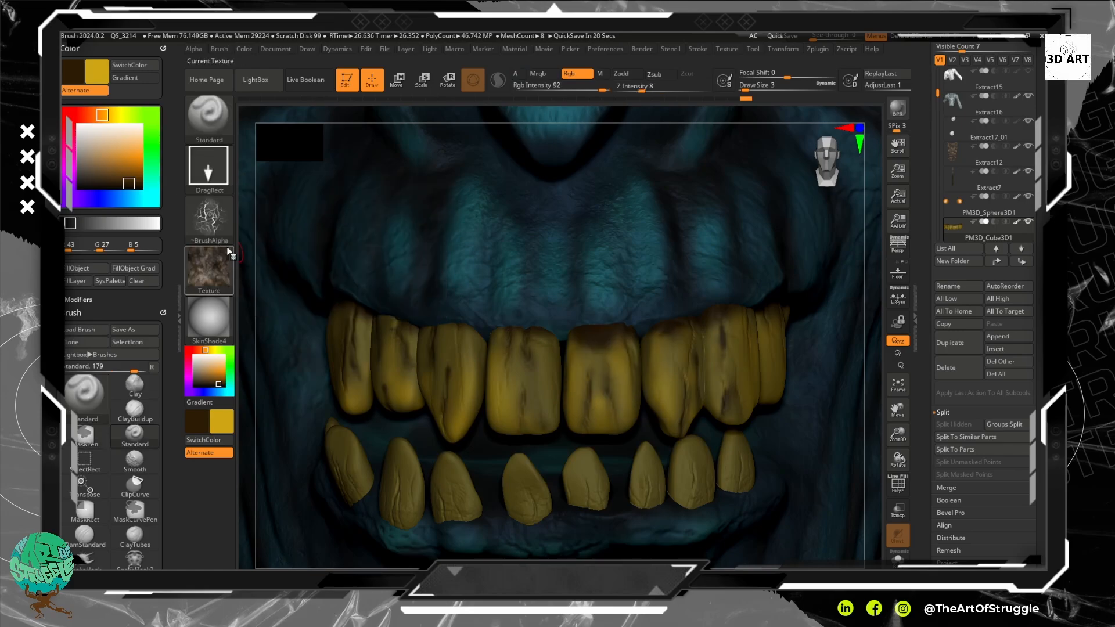
click(214, 270)
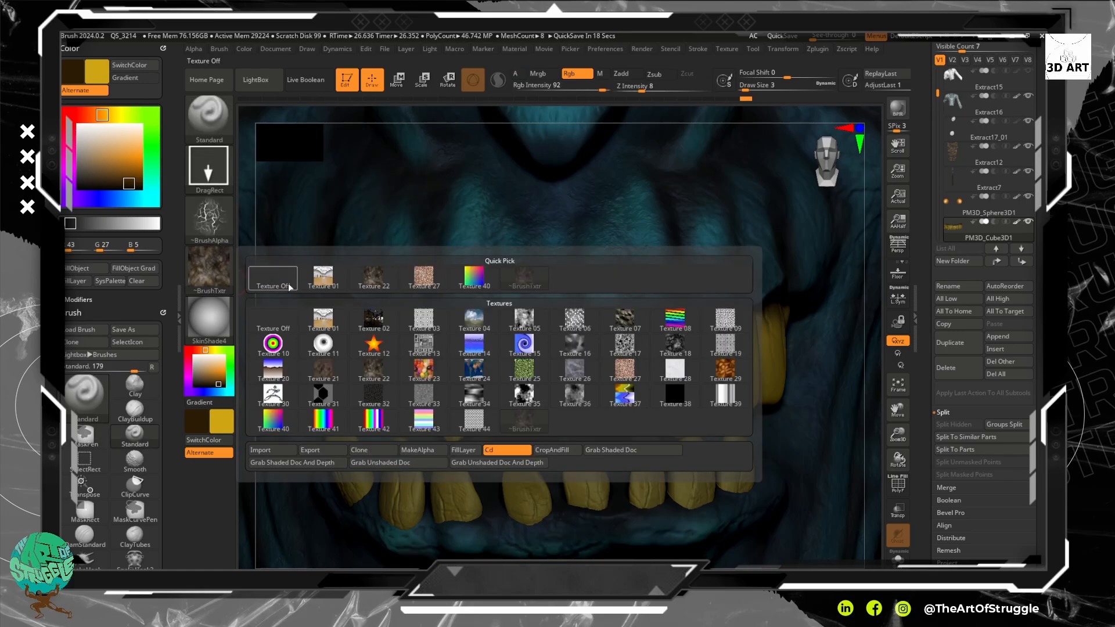
click(288, 284)
Select Alpha 23, turn on the A channel and try stamping spots over the pointed tooth beside the front pair.
mouse_move(219, 212)
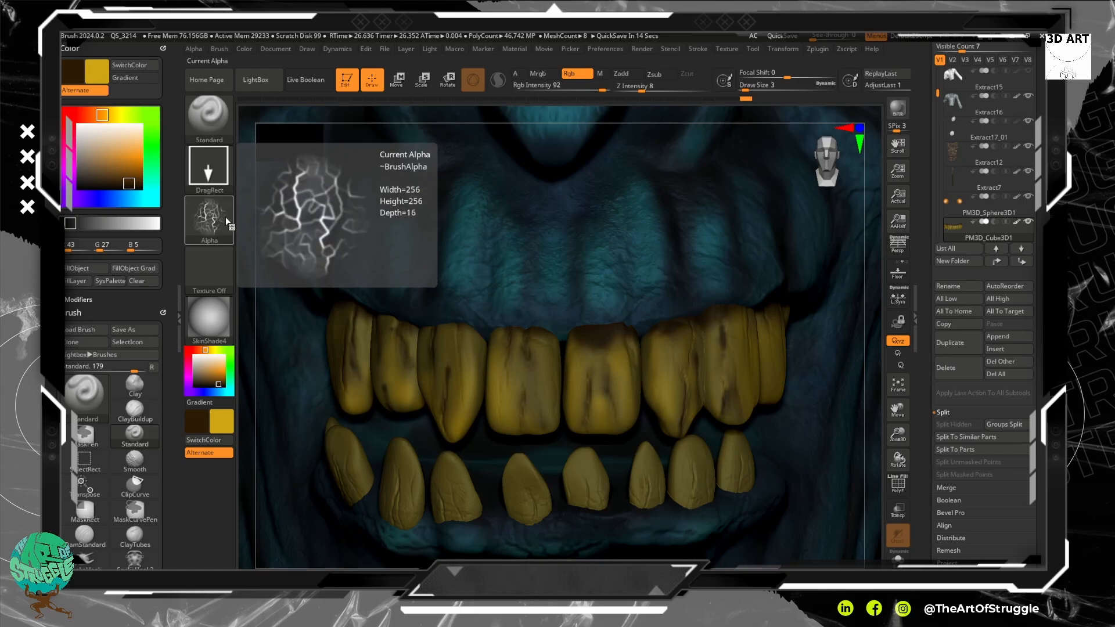
click(227, 221)
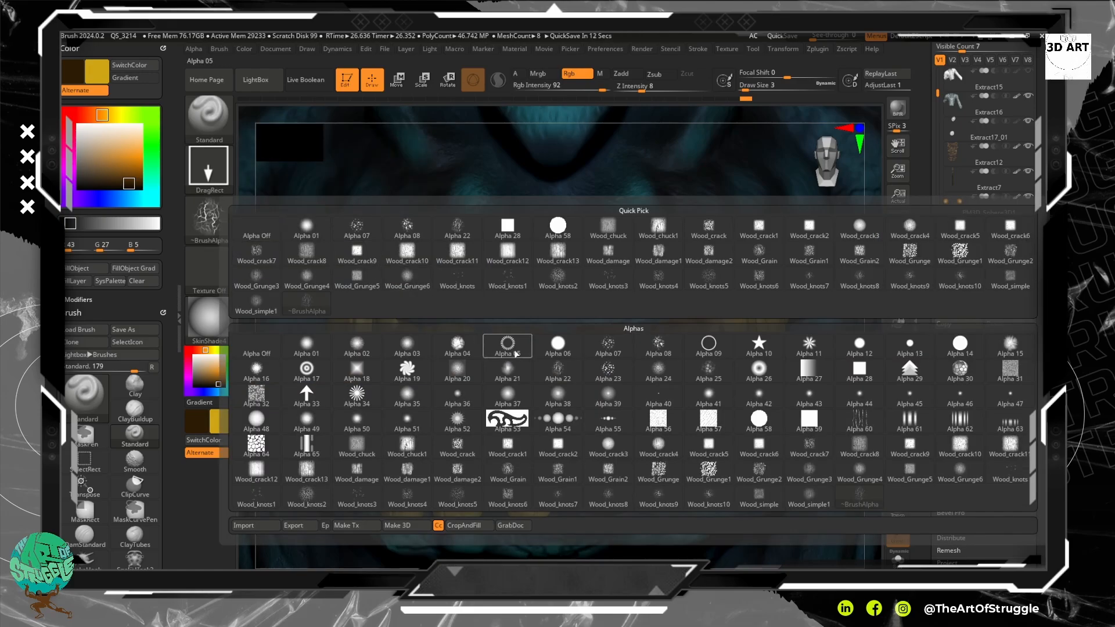
click(607, 372)
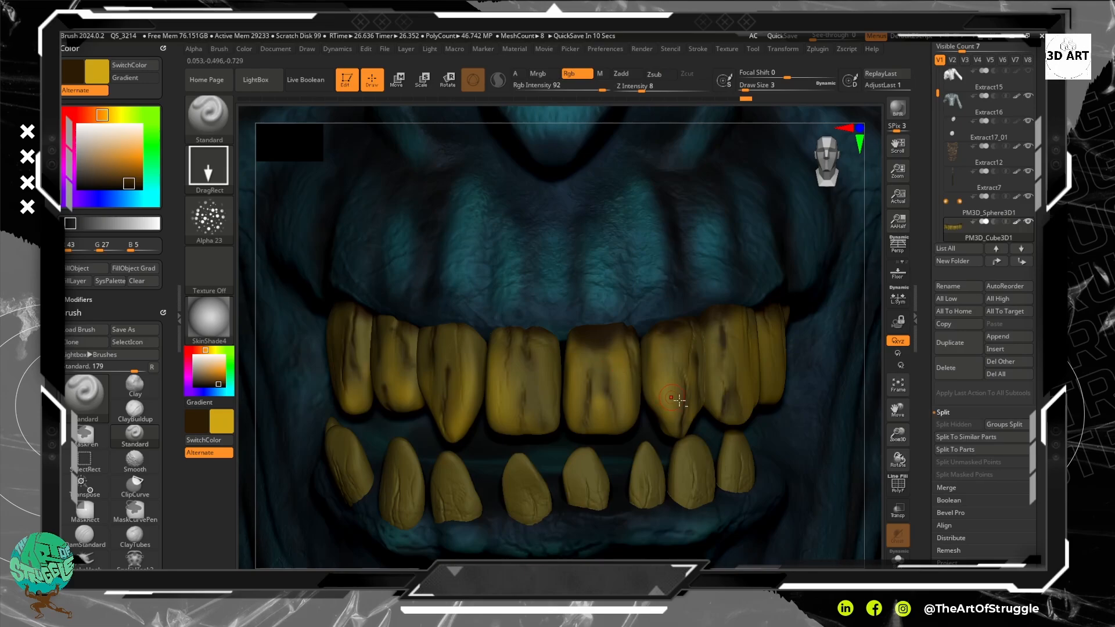
drag(692, 403, 701, 428)
key(ctrl+z)
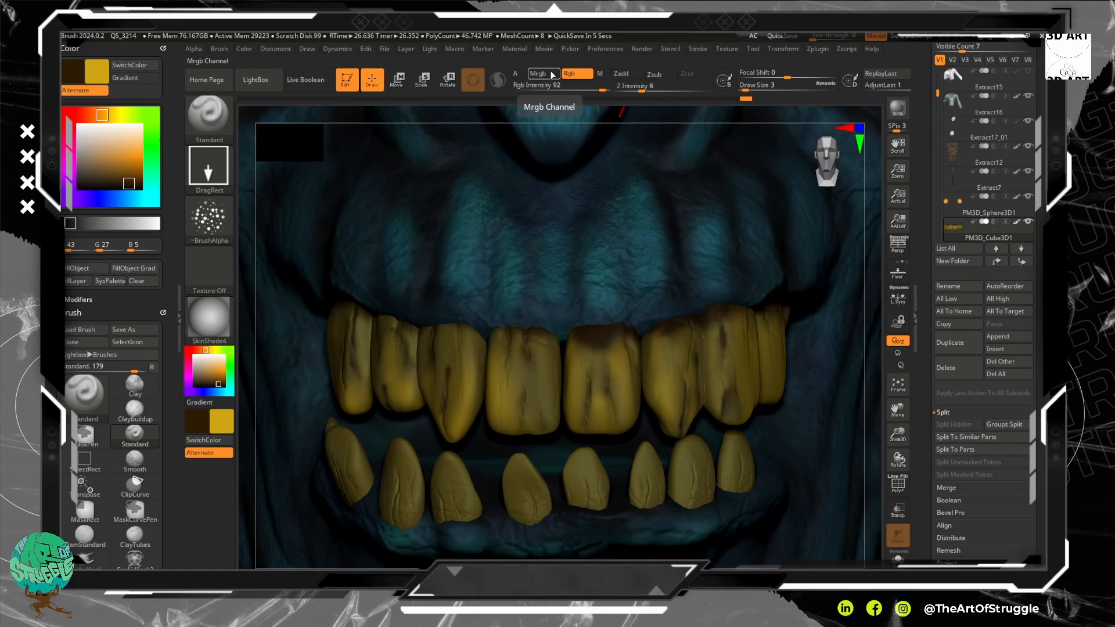
click(515, 73)
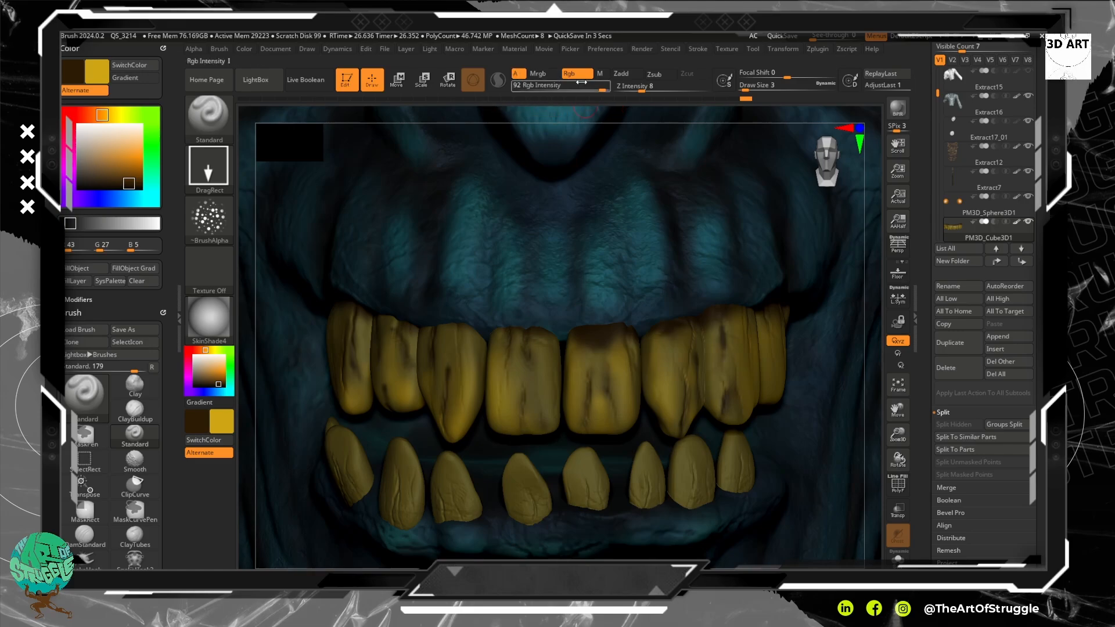
mouse_move(665, 347)
mouse_down()
mouse_move(691, 357)
mouse_move(656, 337)
mouse_move(668, 377)
mouse_up()
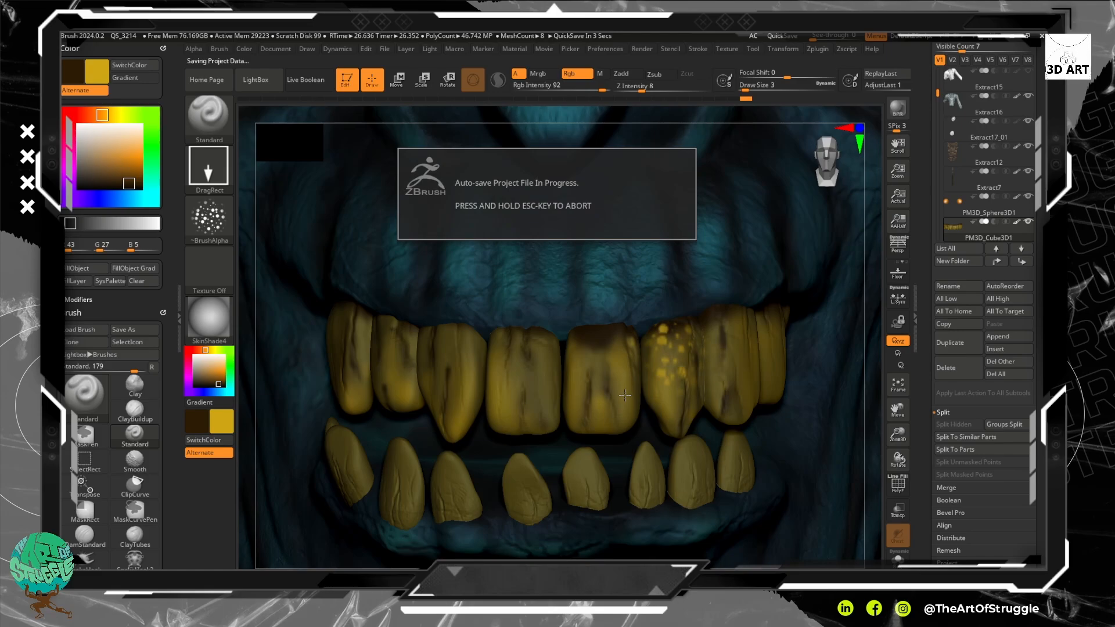
Select the Wood_Grunge2 alpha, swap the main and secondary colours, and stamp dark grunge over a front tooth.
click(209, 217)
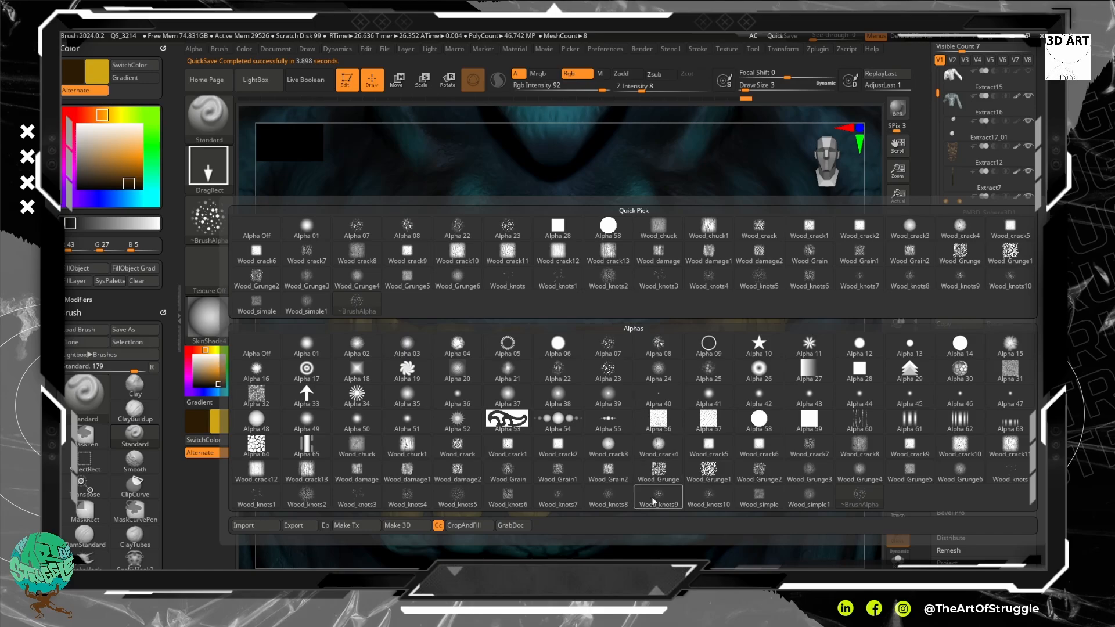
click(759, 470)
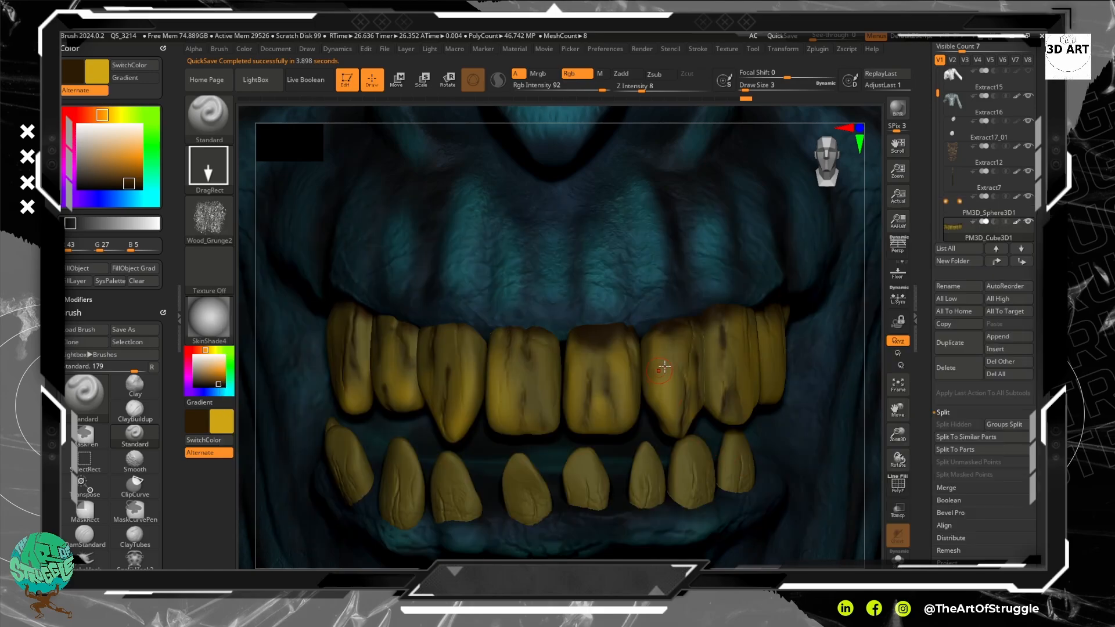
drag(687, 417, 675, 443)
key(ctrl+z)
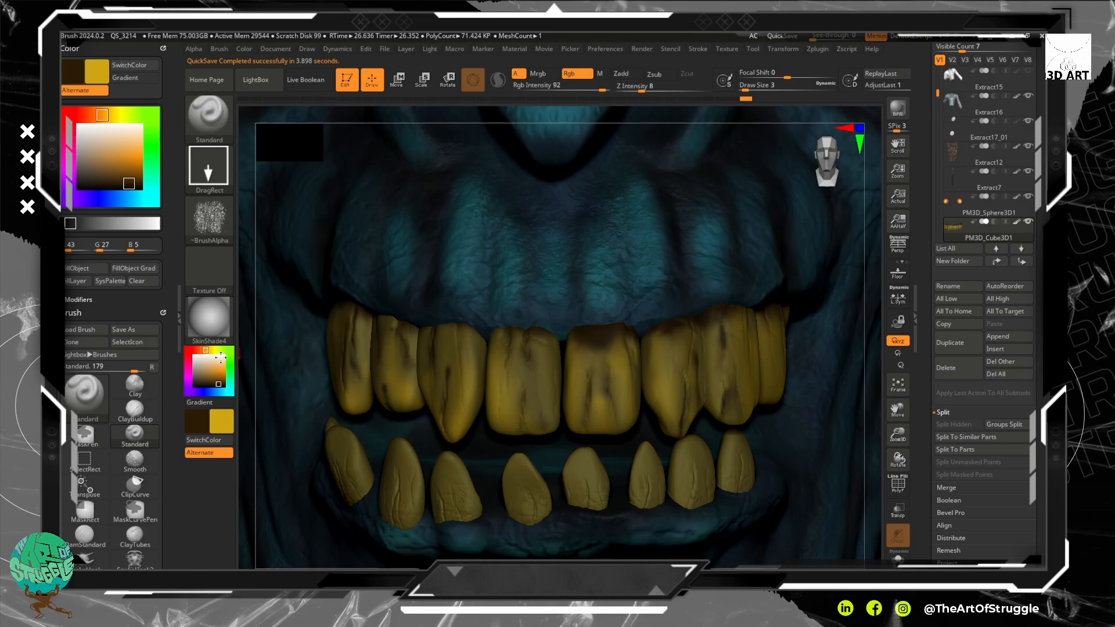
click(206, 440)
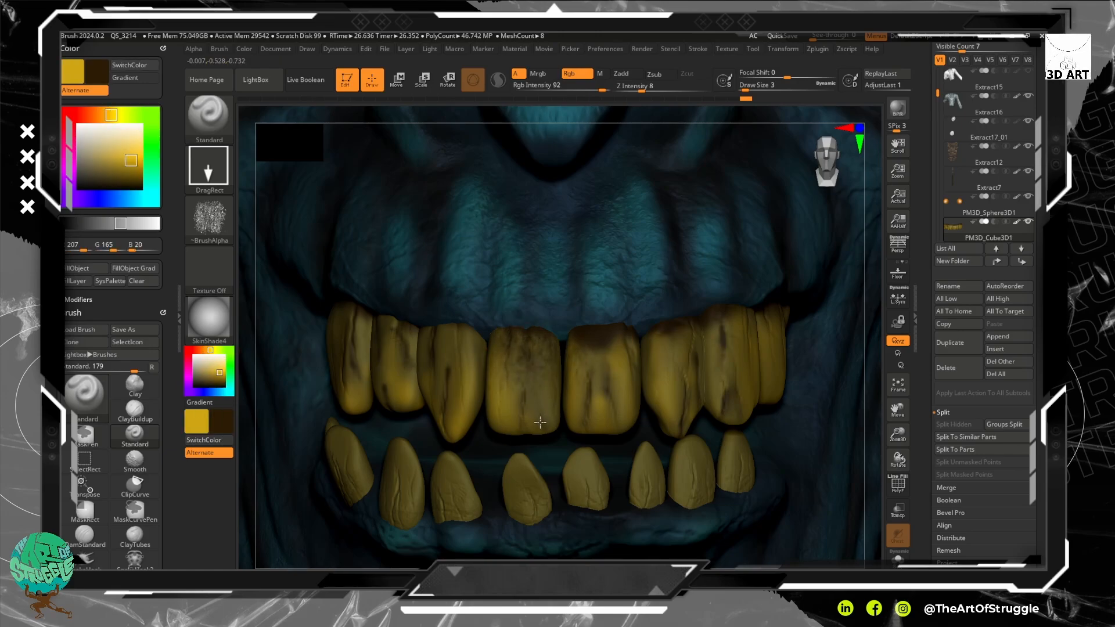
Stamp dark grunge on the upper front and pointed teeth, switching to the Wood_Grunge1 alpha for the opposite pointed tooth, and soften it.
drag(540, 437, 535, 426)
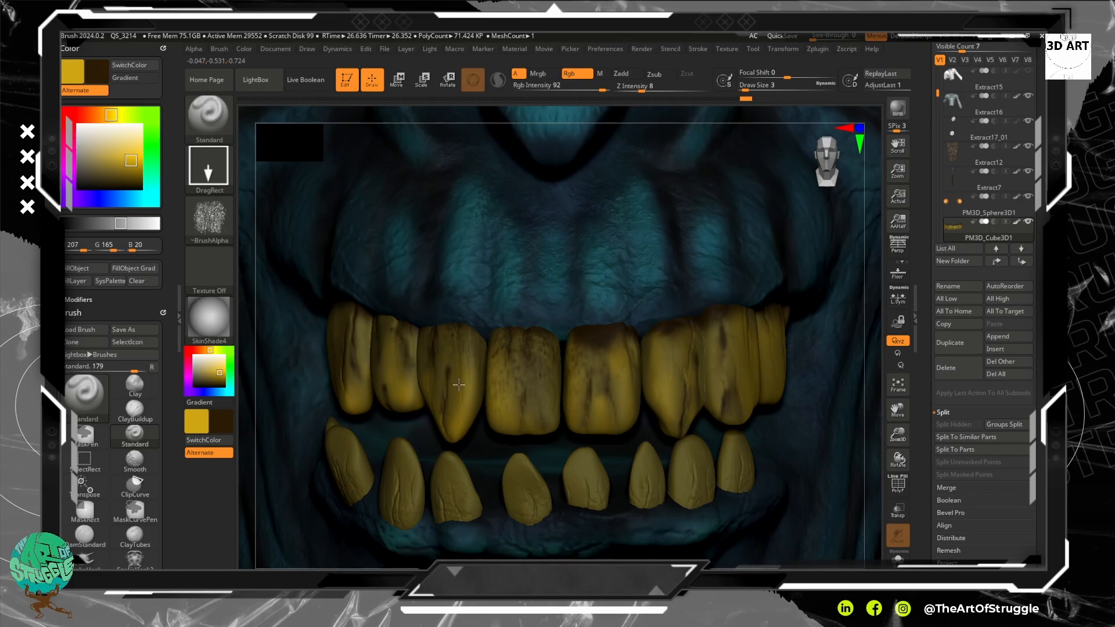
drag(459, 383, 460, 384)
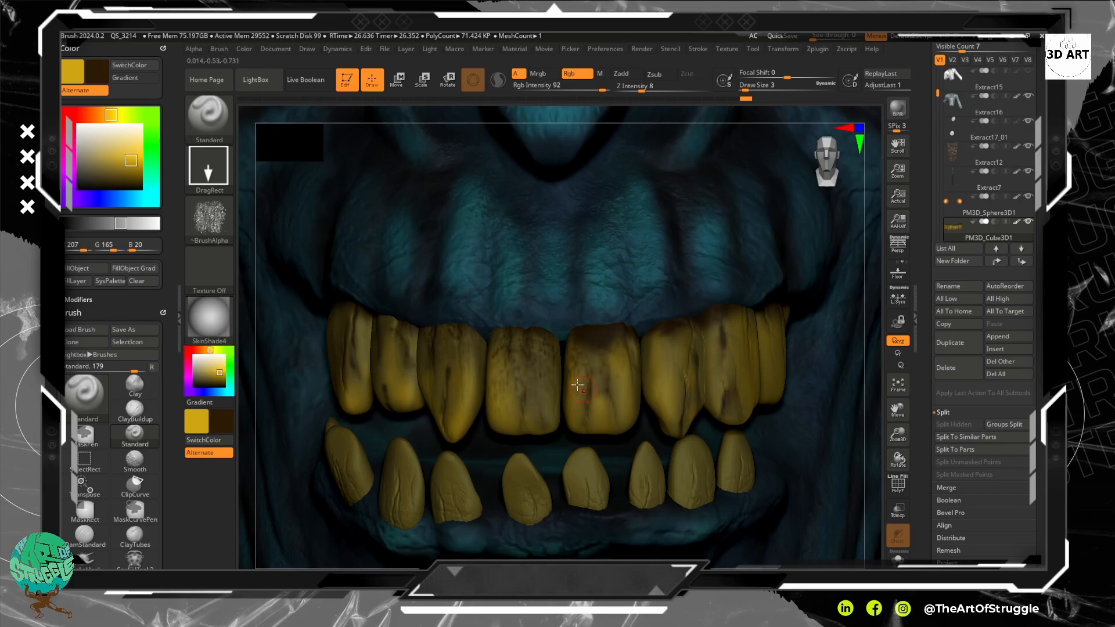
click(209, 219)
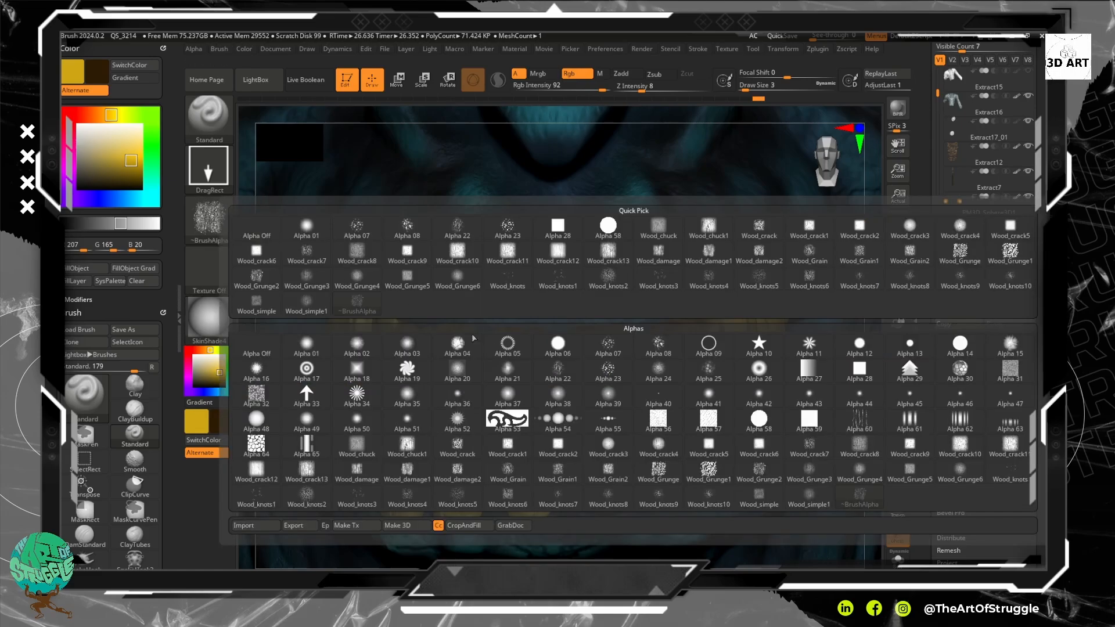
click(718, 479)
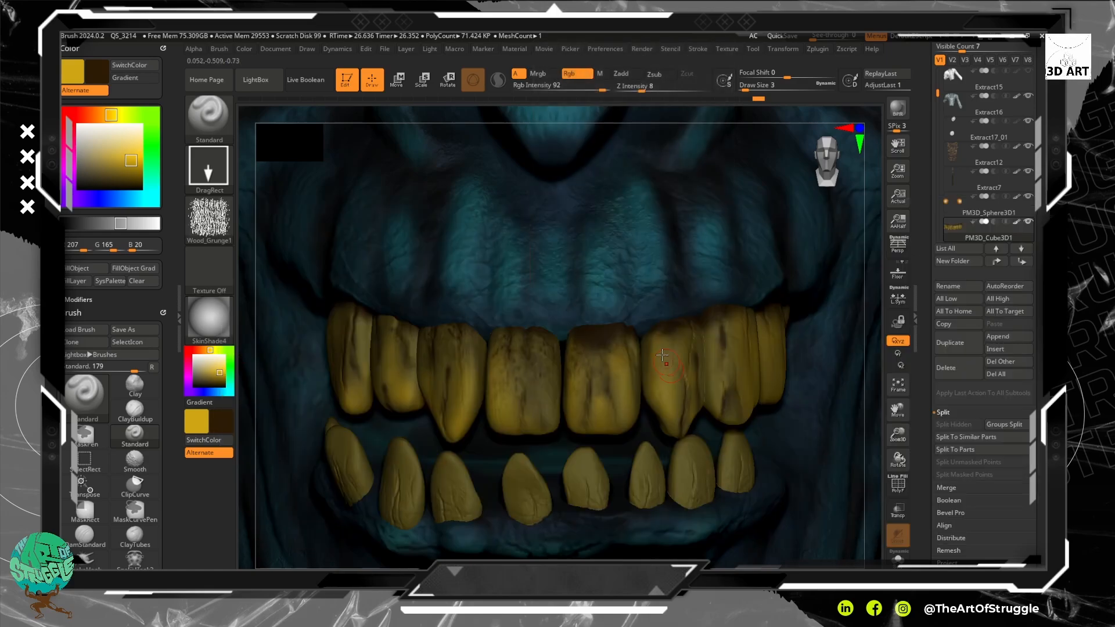
drag(661, 355, 663, 407)
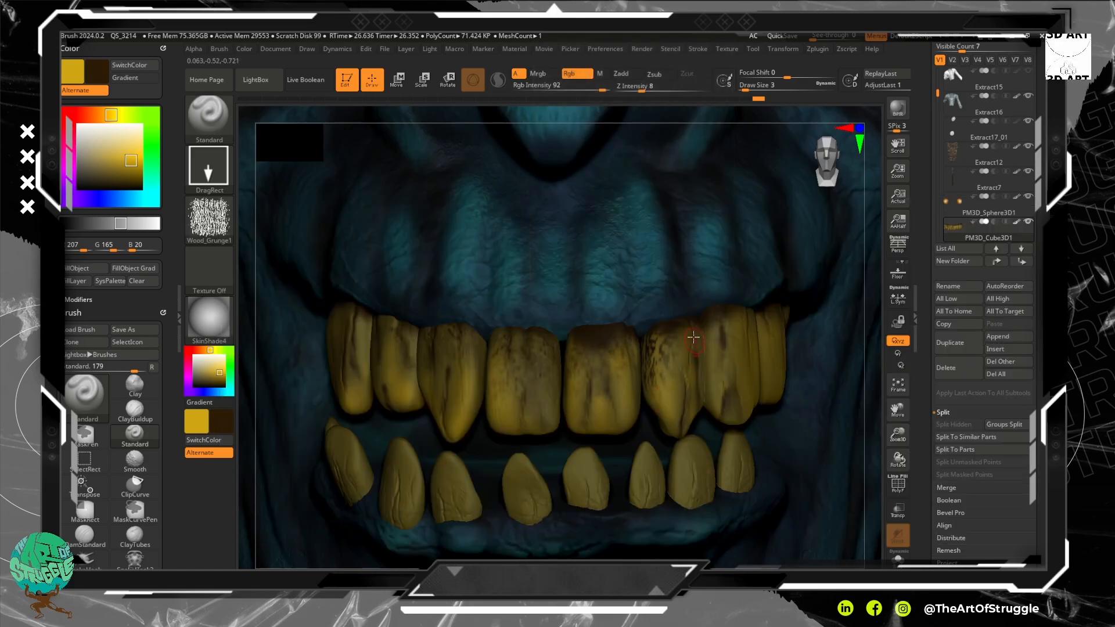
drag(693, 338, 662, 366)
key(shift)
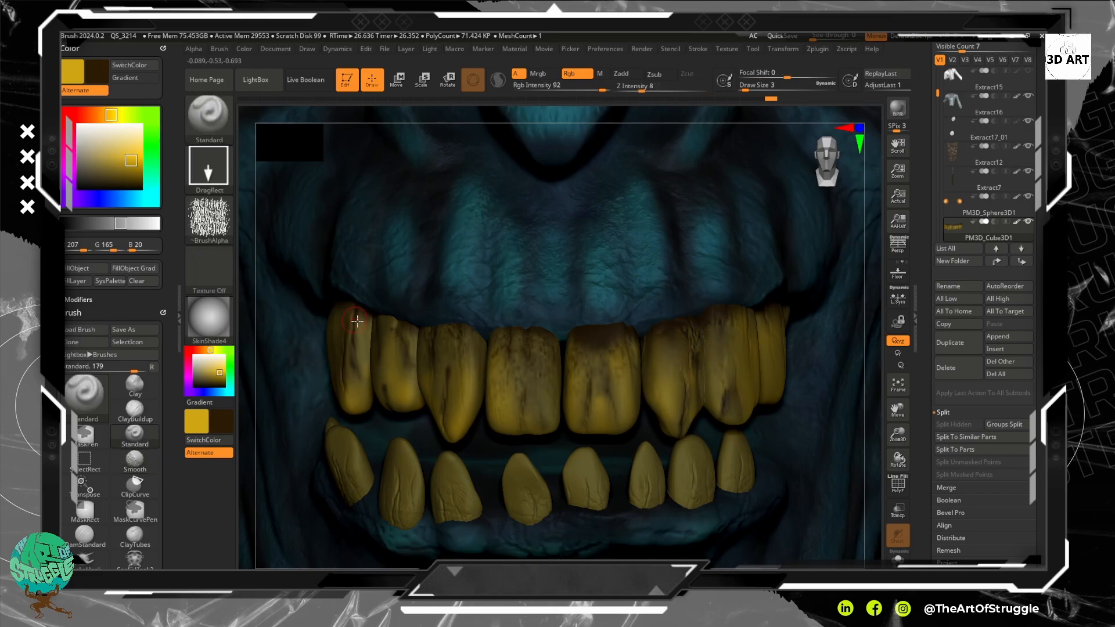
Stamp the Wood_Grunge1 pattern near the gum line of the outer upper teeth on both sides and soften it.
drag(380, 327, 403, 380)
key(shift)
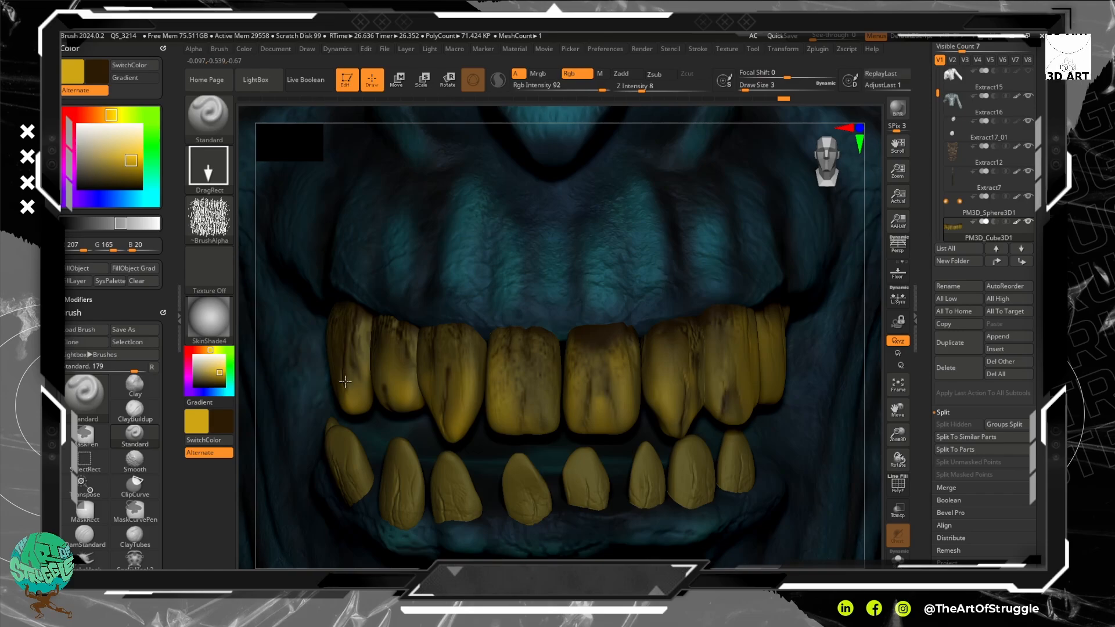
drag(768, 322, 761, 380)
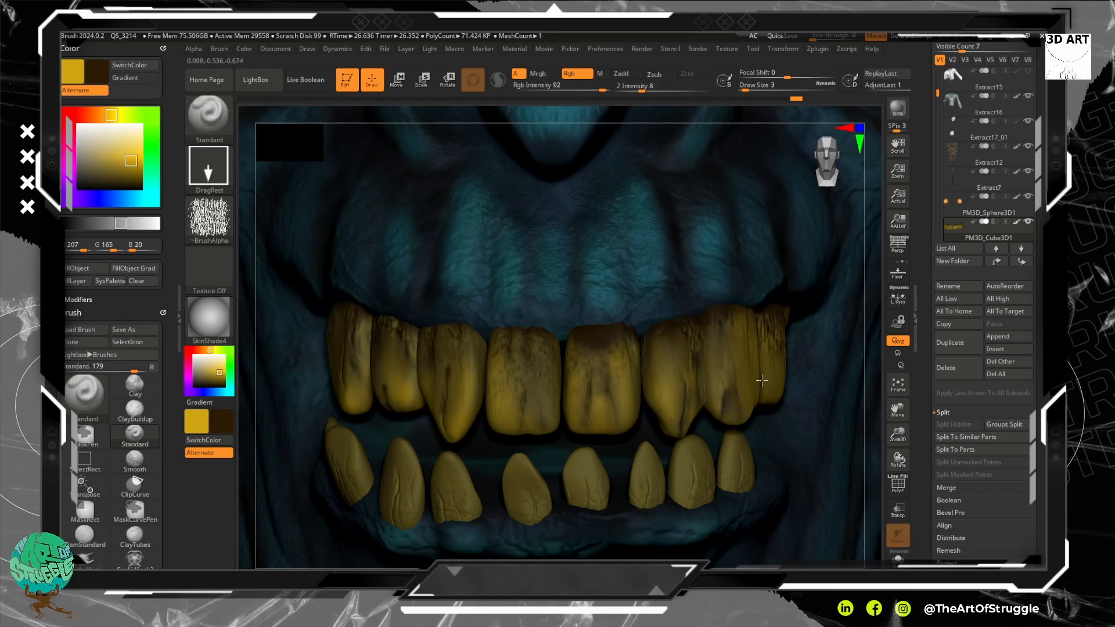
key(shift)
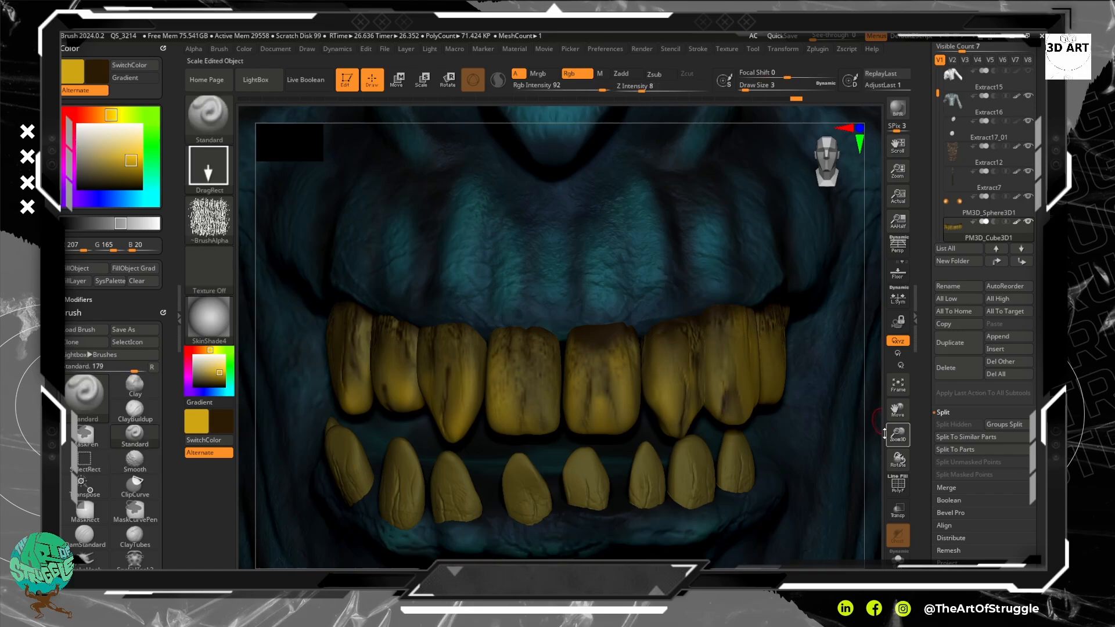
Make the lower teeth subtool PM3D_Cube3D2 active and isolate it in the viewport.
alt+drag(870, 333, 869, 274)
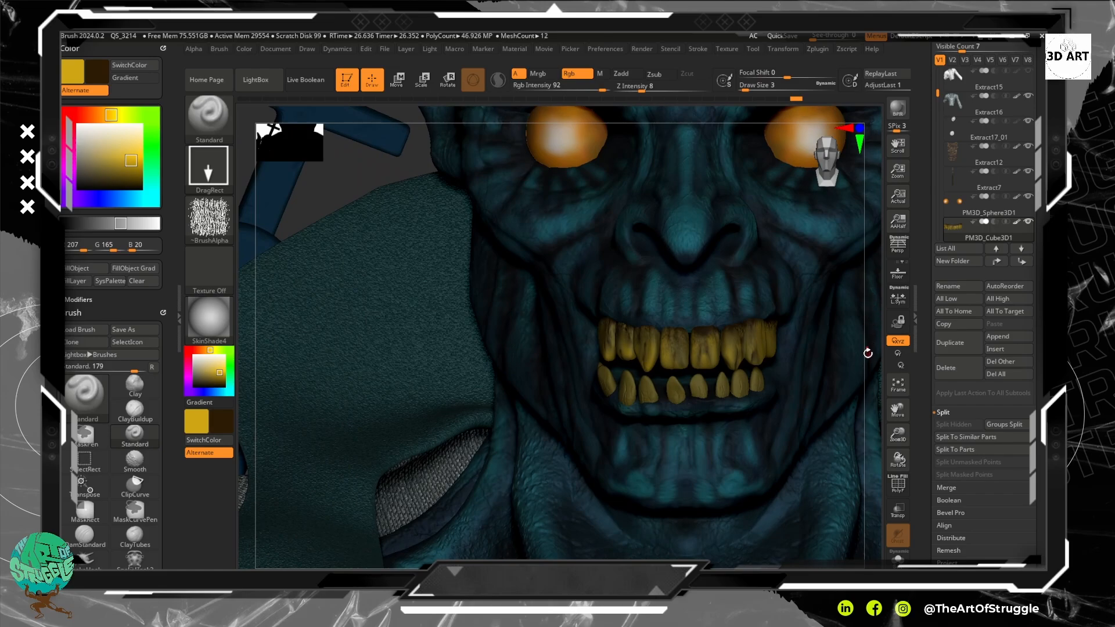
alt+drag(863, 365, 830, 396)
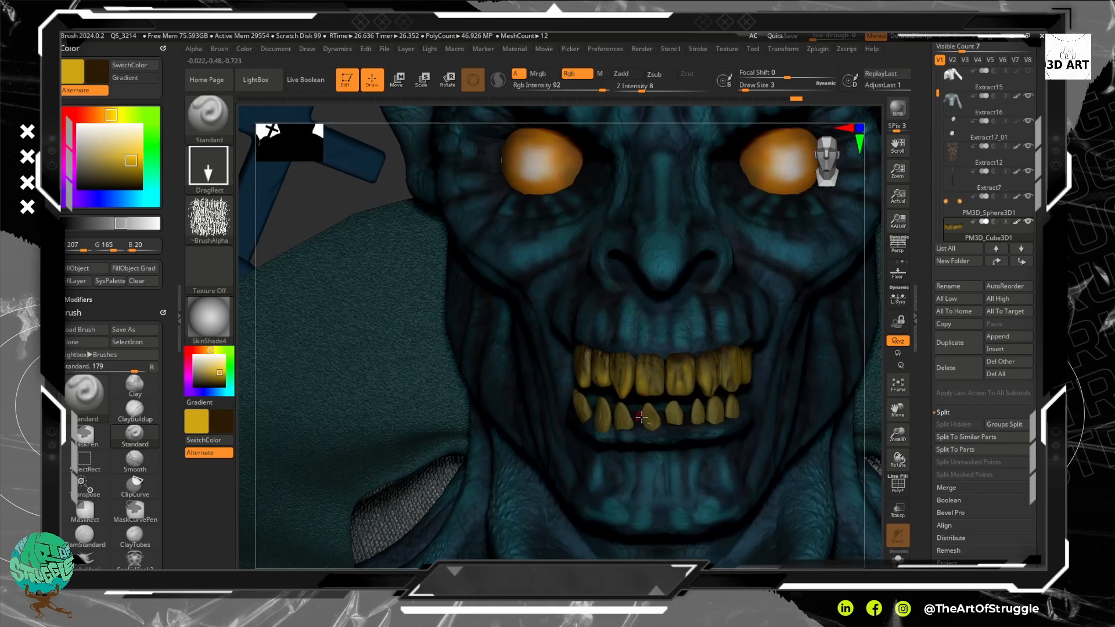
alt+click(639, 418)
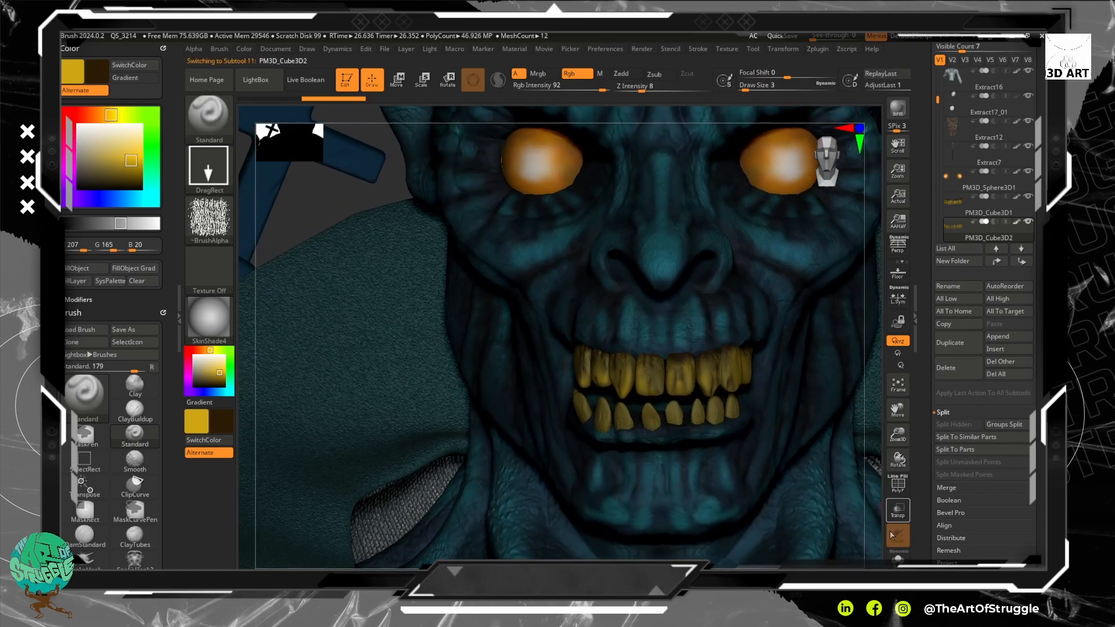
click(898, 559)
mouse_move(796, 405)
alt+mouse_down()
mouse_move(808, 505)
mouse_move(792, 512)
mouse_move(776, 453)
alt+mouse_up()
Stamp the Wood_Grunge1 pattern over the root ends of the lower teeth across the whole row.
drag(565, 488, 592, 524)
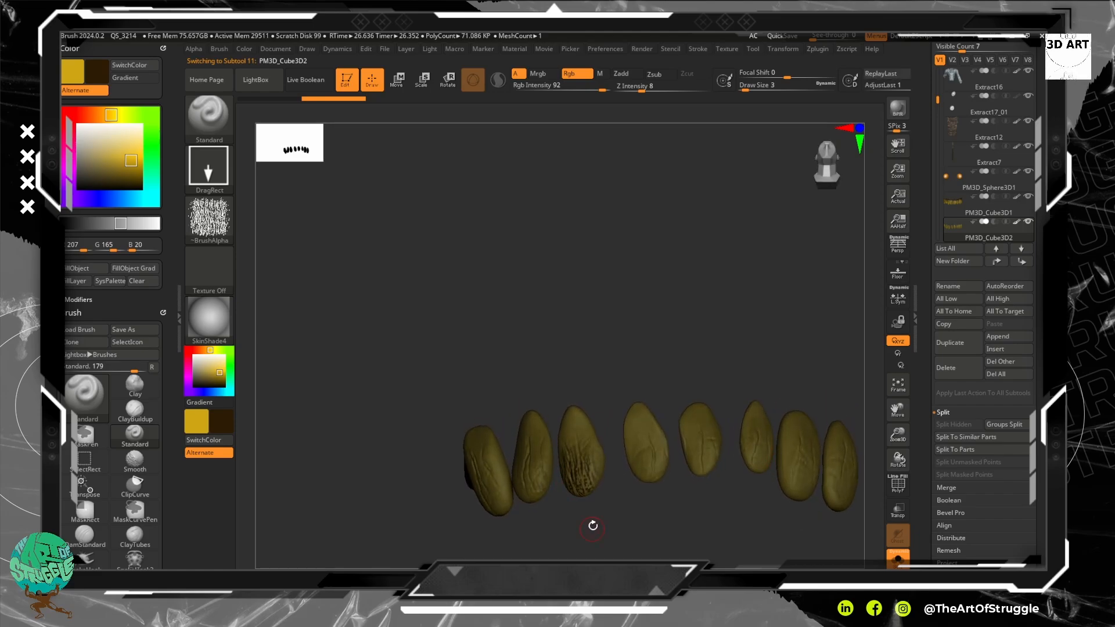
drag(637, 458, 656, 512)
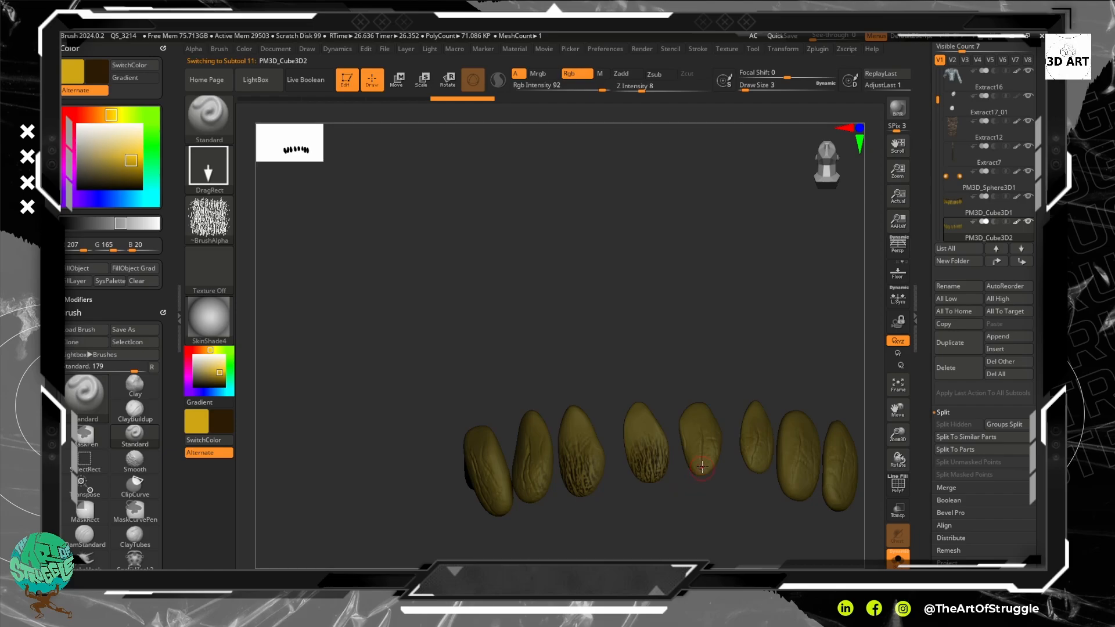
drag(702, 466, 704, 495)
drag(756, 458, 754, 503)
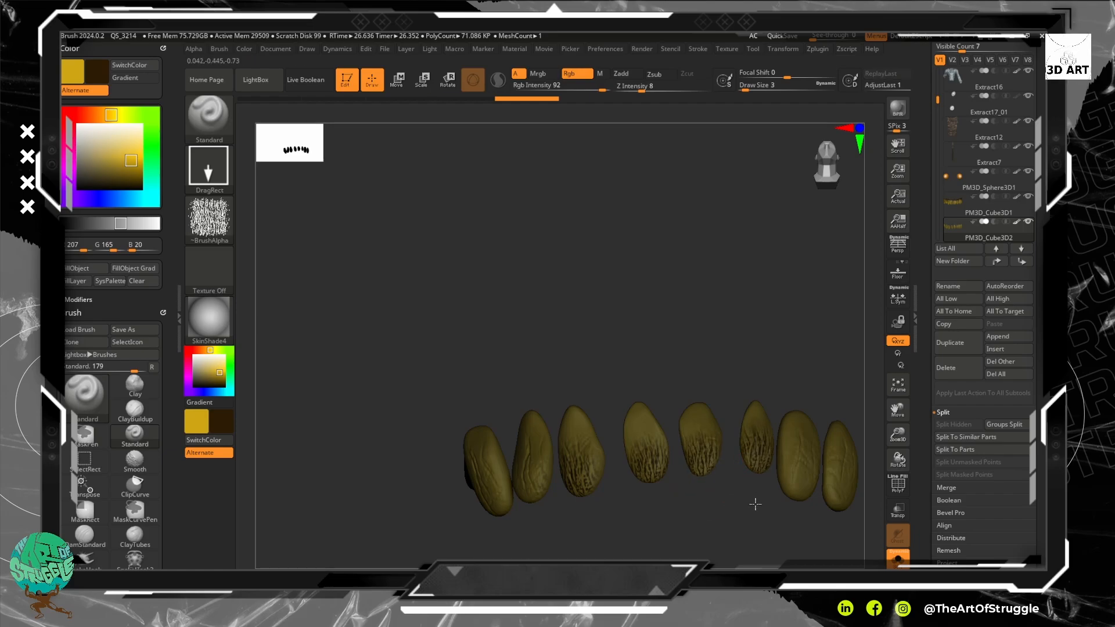
drag(791, 458, 796, 501)
drag(838, 460, 841, 502)
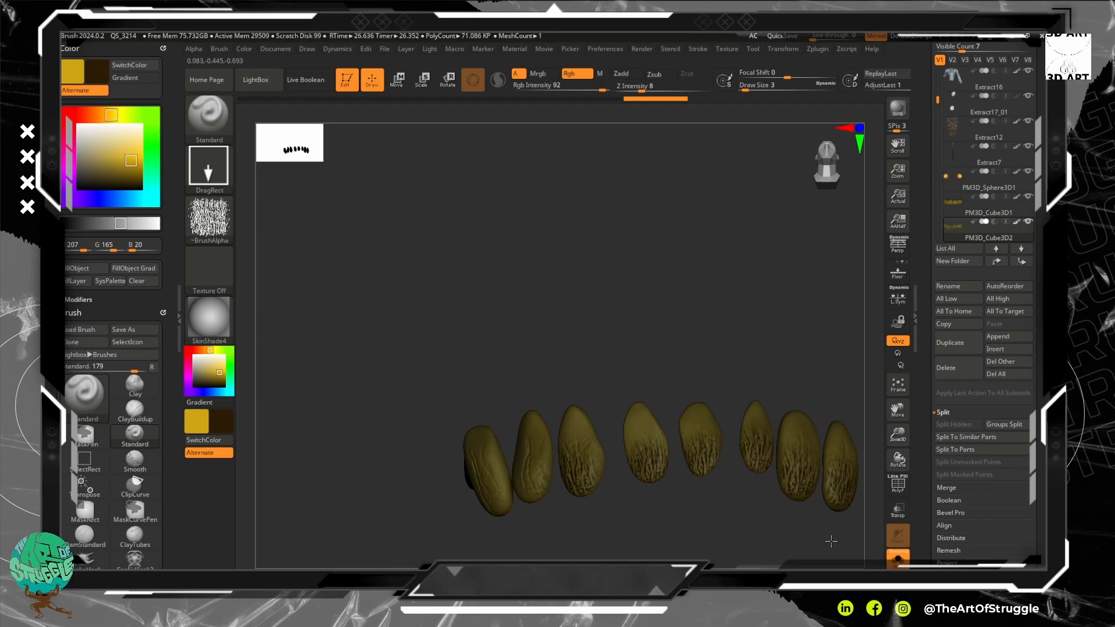
drag(538, 505, 592, 508)
drag(461, 510, 484, 554)
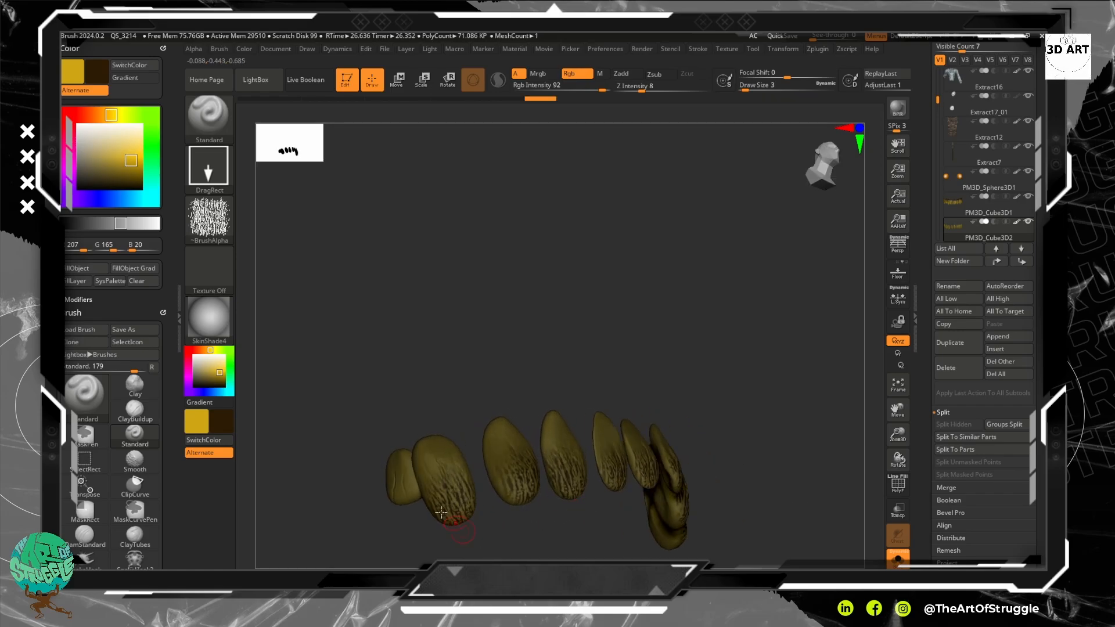
drag(394, 490, 414, 530)
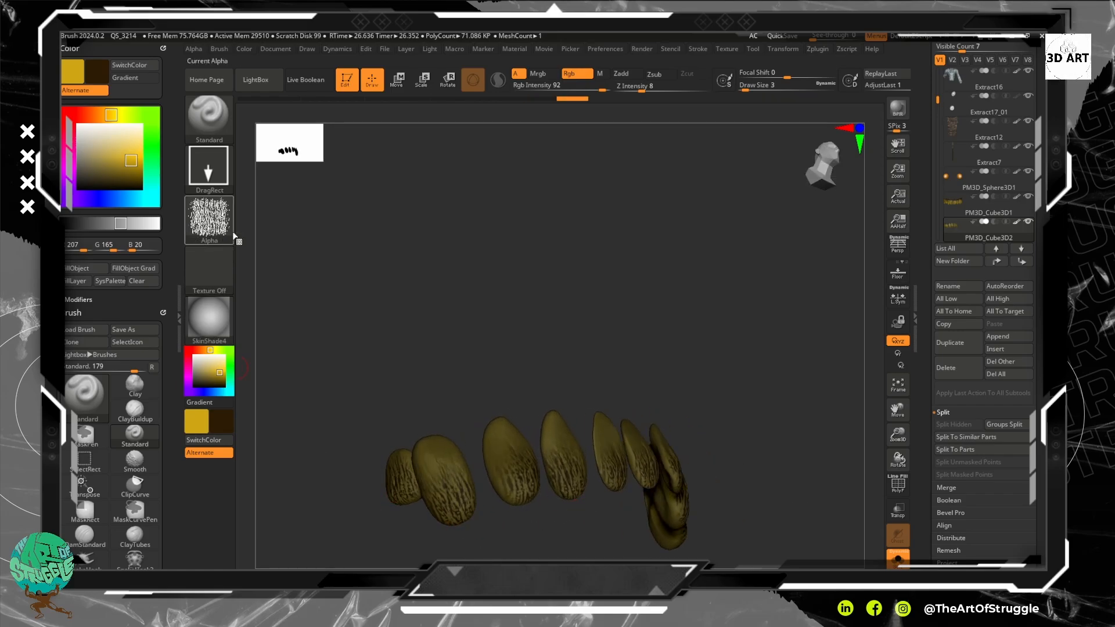
Select the Wood_chuck1 alpha and stamp a dark stain over the root end of the large lower side tooth.
click(209, 218)
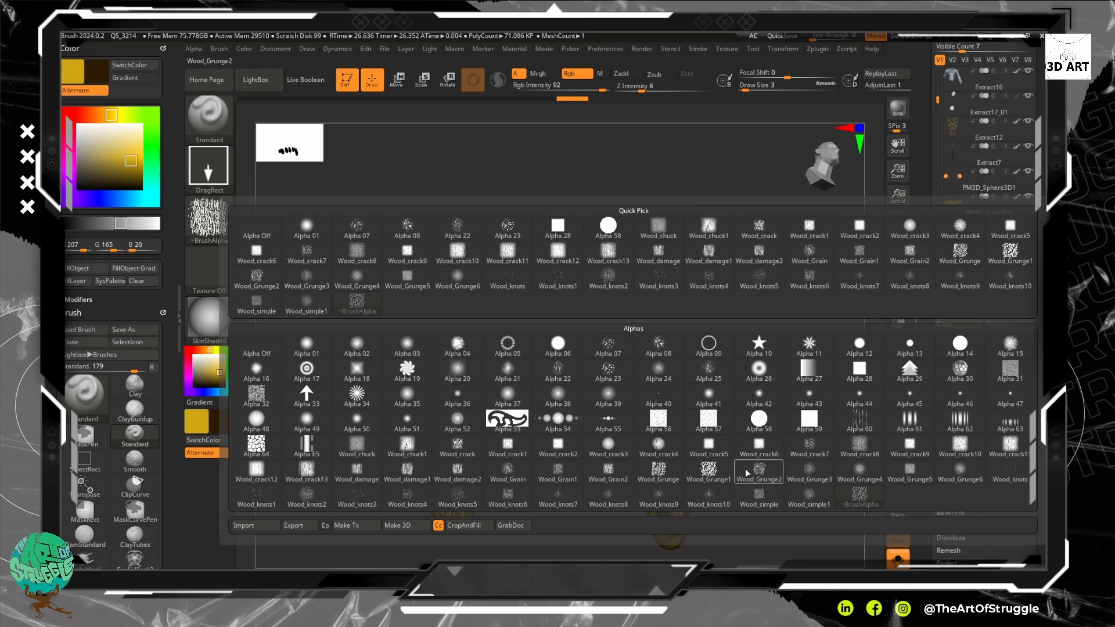
mouse_move(820, 478)
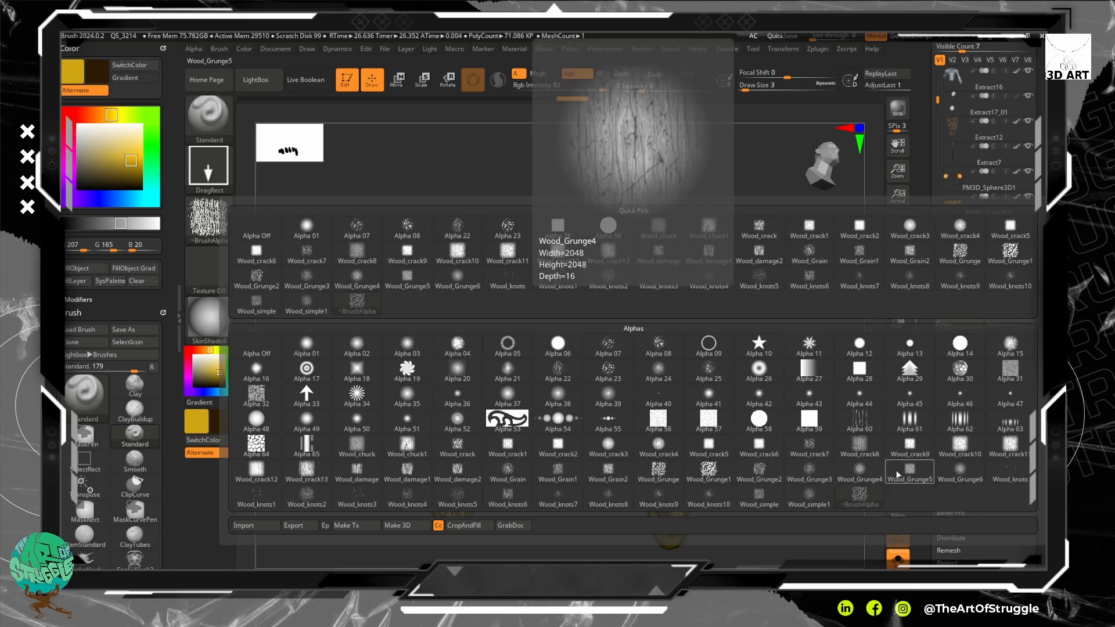
mouse_move(398, 492)
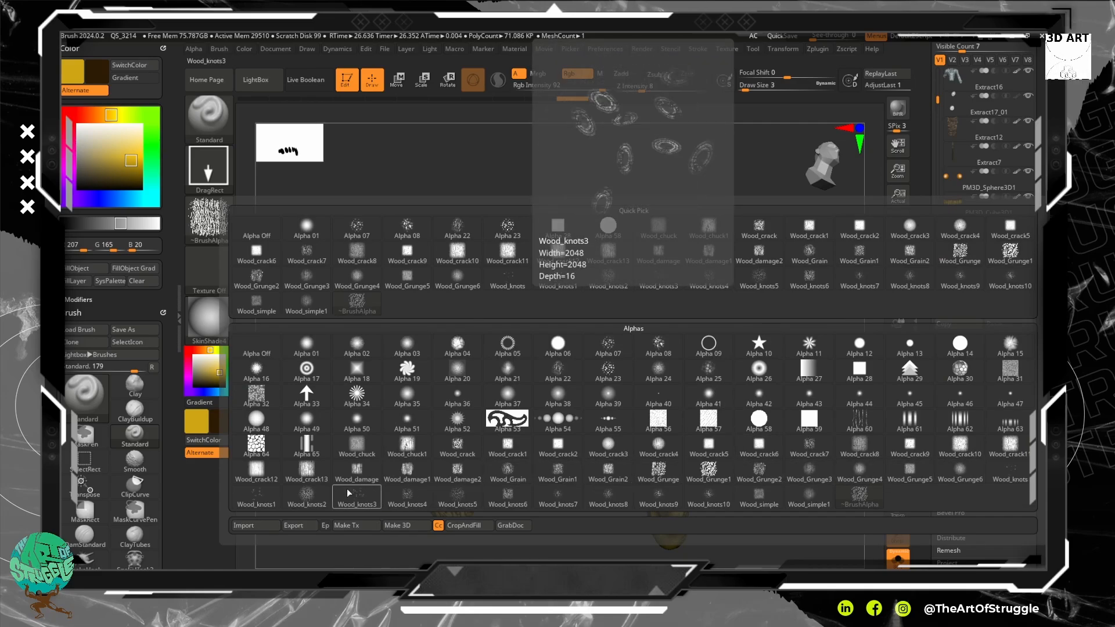
mouse_move(361, 458)
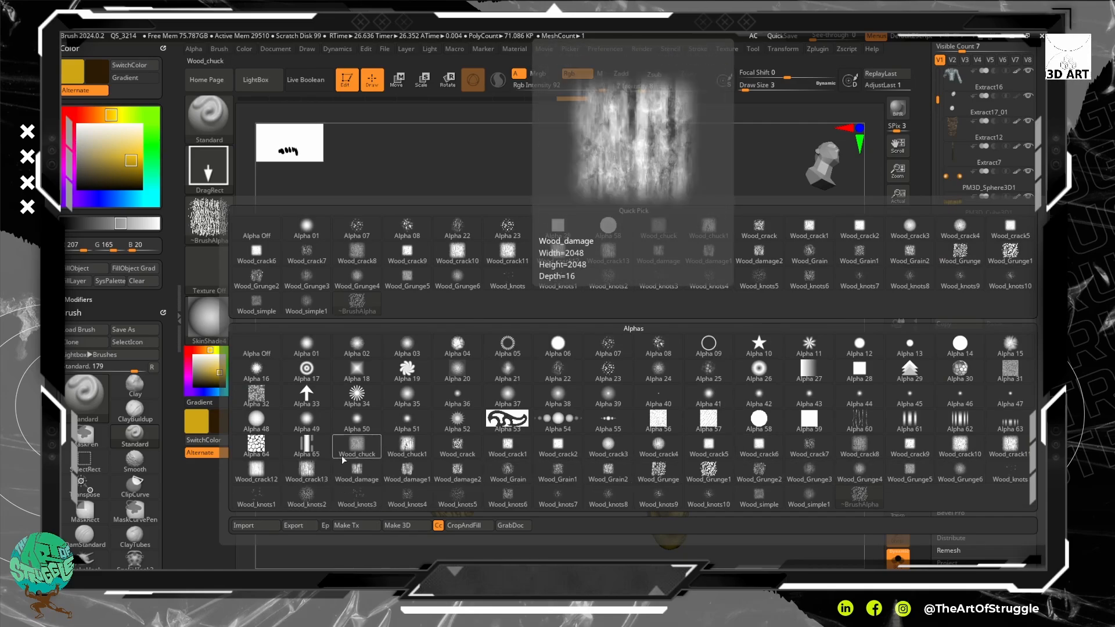
click(392, 458)
alt+drag(466, 497, 485, 556)
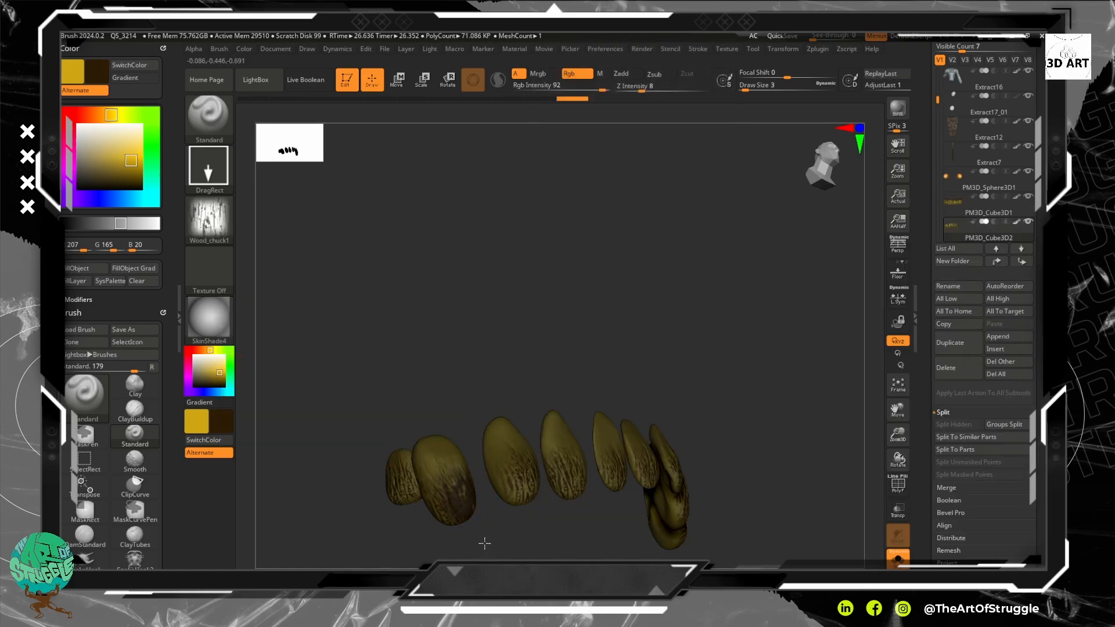
Smooth the grunge relief on the lower side teeth and stamp dark Wood_chuck1 stains over their root ends.
key(shift)
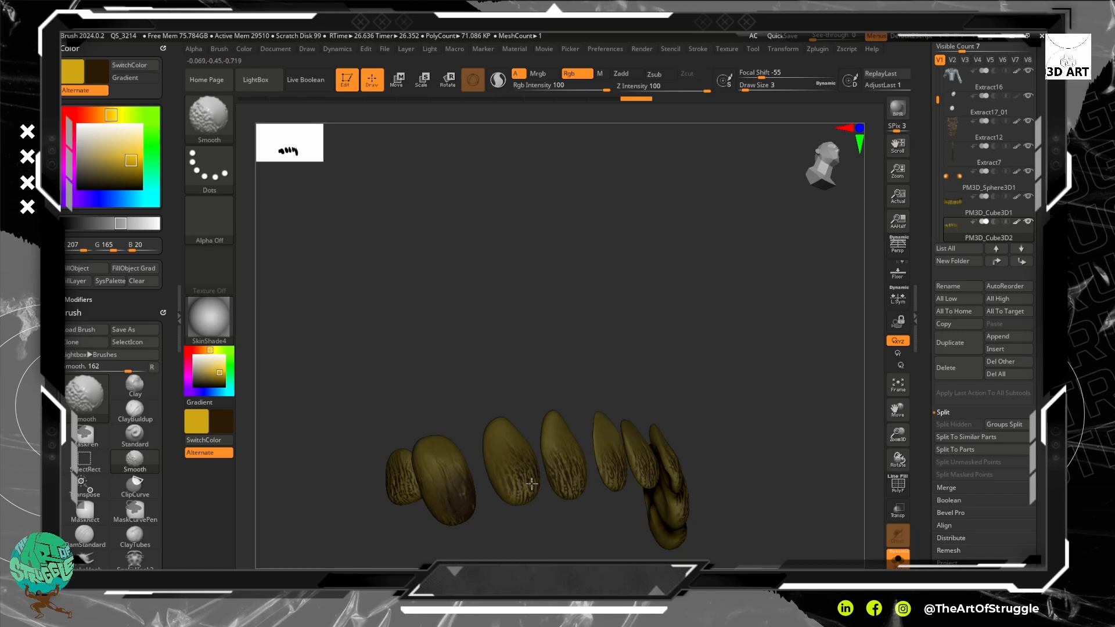
shift+drag(531, 483, 506, 488)
mouse_move(527, 451)
shift+mouse_down()
mouse_move(570, 481)
mouse_move(609, 441)
mouse_move(608, 485)
mouse_move(624, 480)
shift+mouse_up()
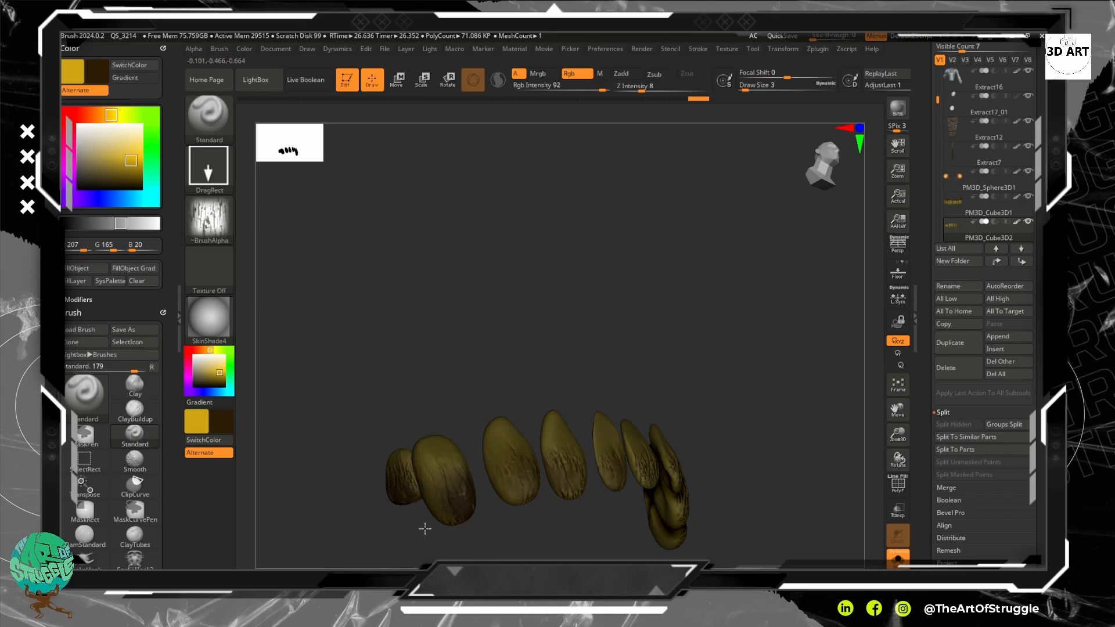
drag(423, 526, 431, 522)
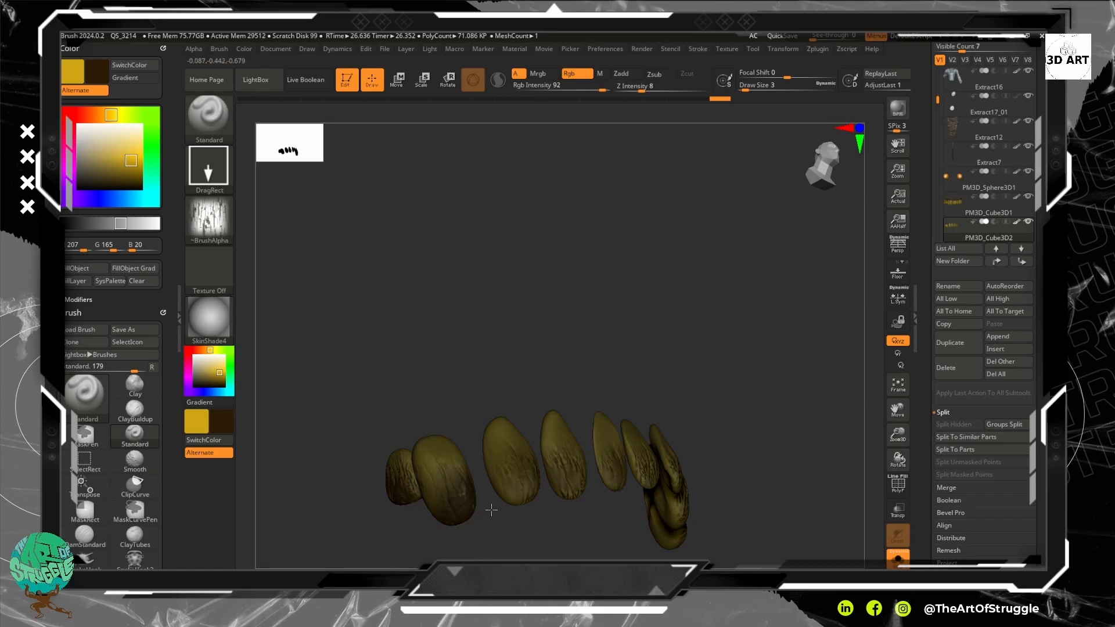
mouse_move(515, 489)
mouse_down()
mouse_move(543, 506)
mouse_move(568, 494)
mouse_move(599, 513)
mouse_up()
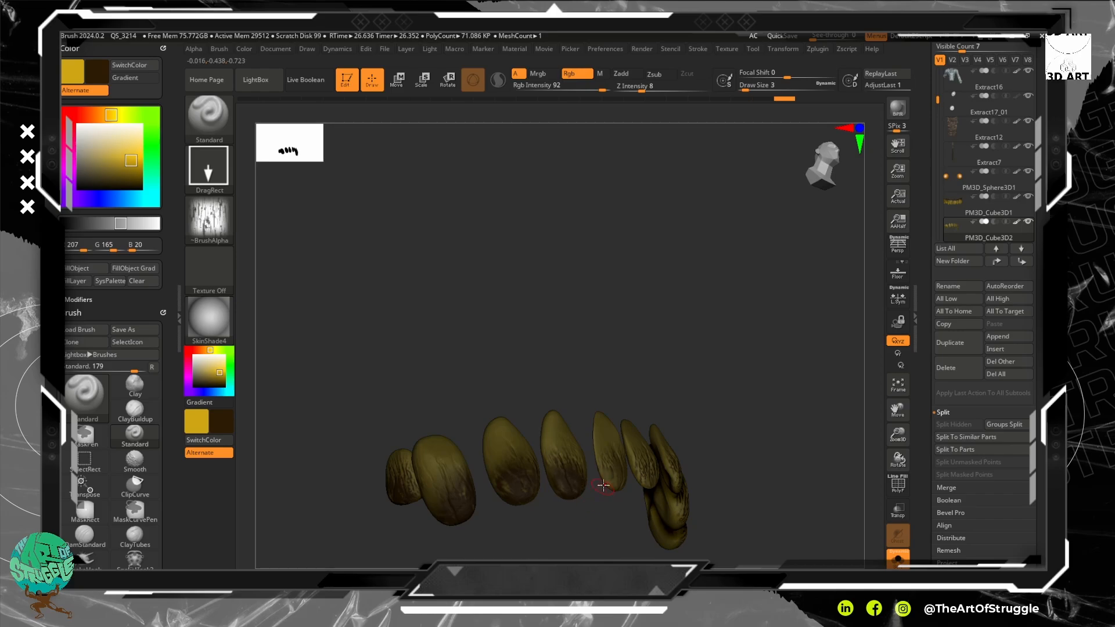
Try stamping and smoothing yellow Wood_chuck1 colour on the root end of the narrow lower tooth and undo it.
mouse_move(606, 467)
mouse_down()
mouse_move(584, 448)
mouse_move(603, 476)
mouse_up()
key(shift)
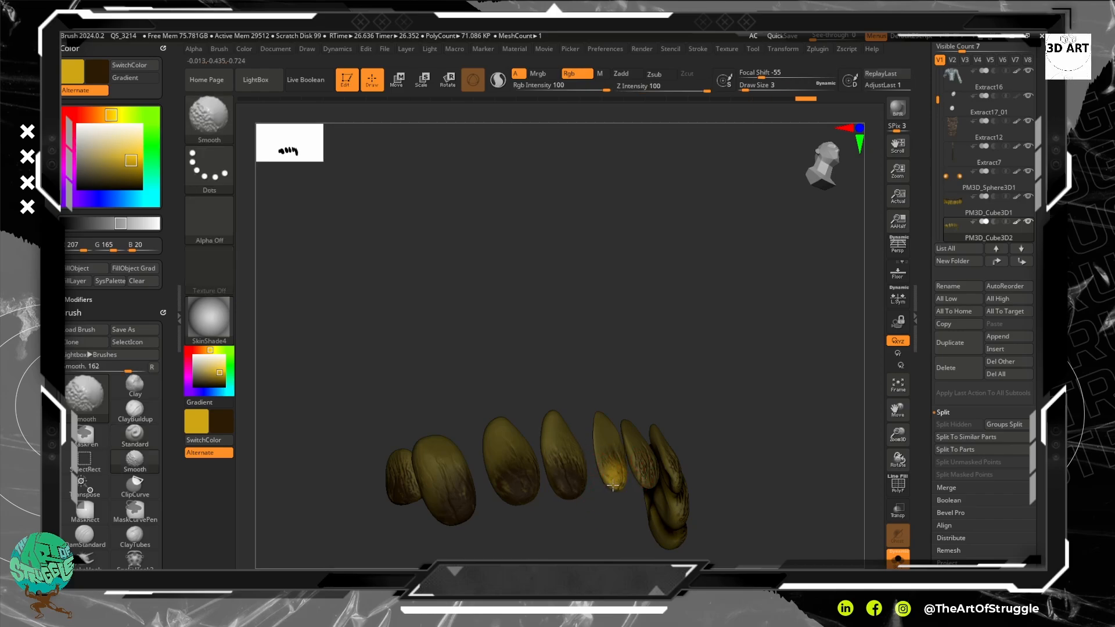
key(ctrl+z)
key(ctrl+z)
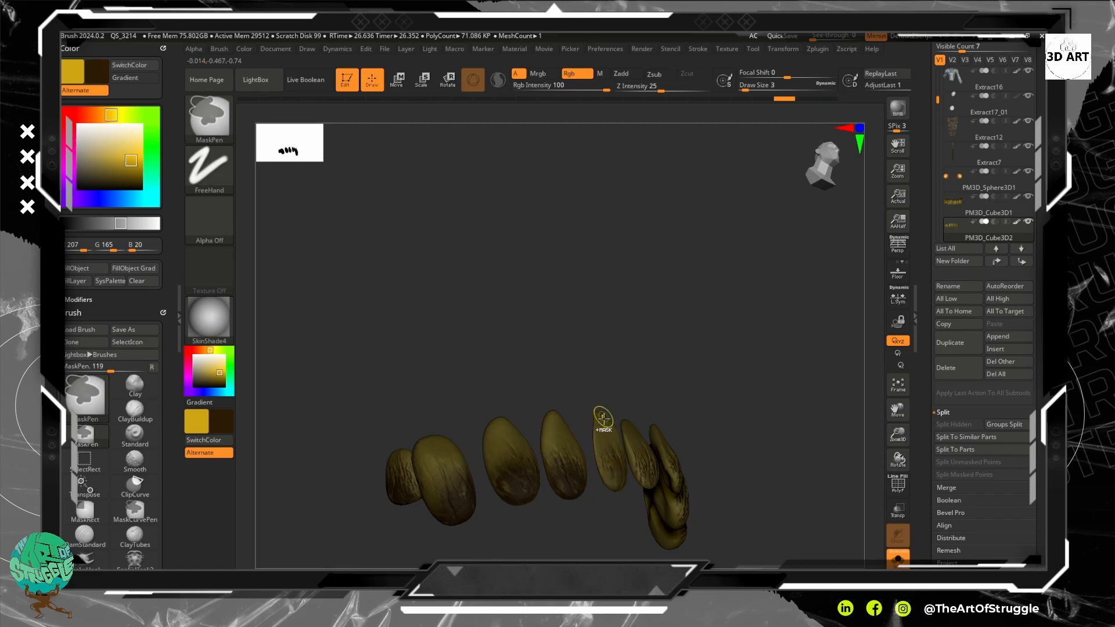
Stamp yellow Wood_chuck1 colour over the upper ends of the lower teeth across the whole row.
drag(601, 416, 588, 388)
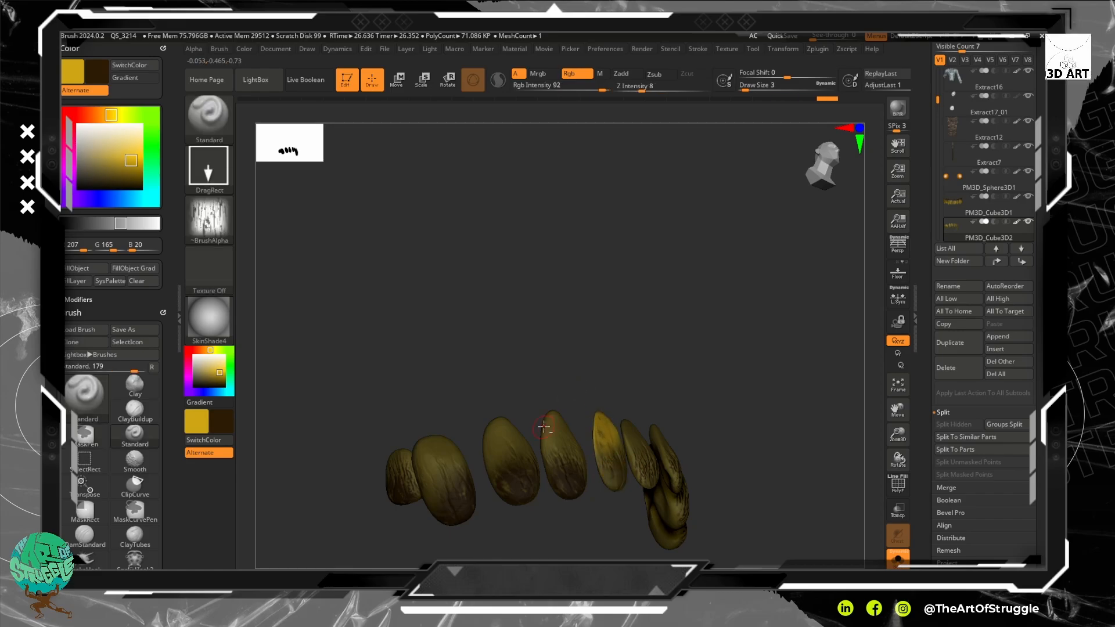
drag(543, 428, 533, 389)
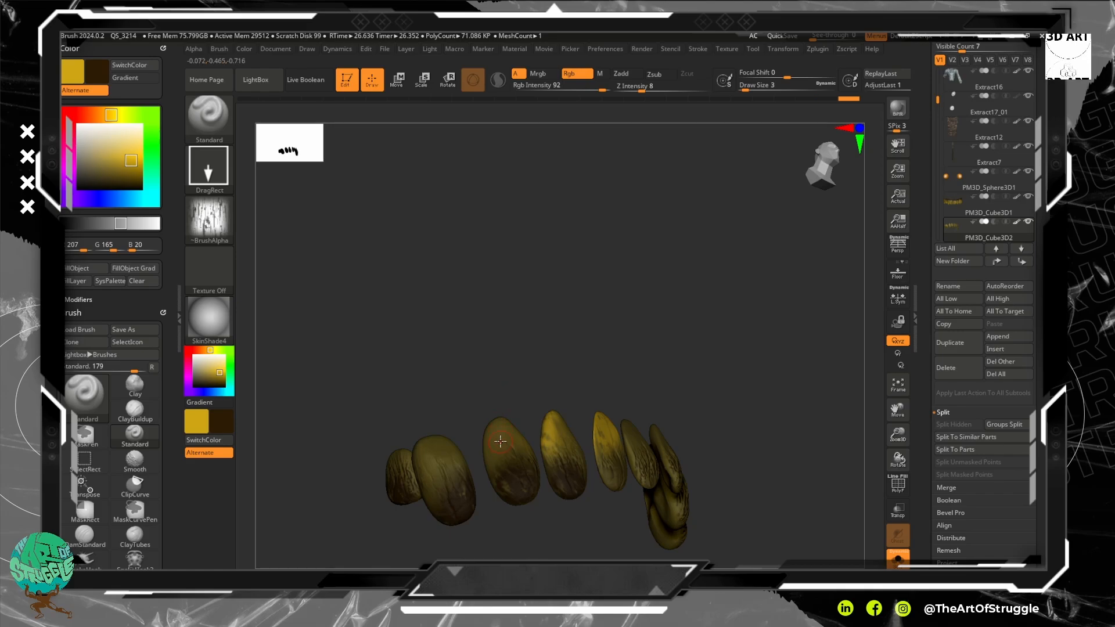
drag(500, 442, 480, 390)
drag(428, 459, 413, 403)
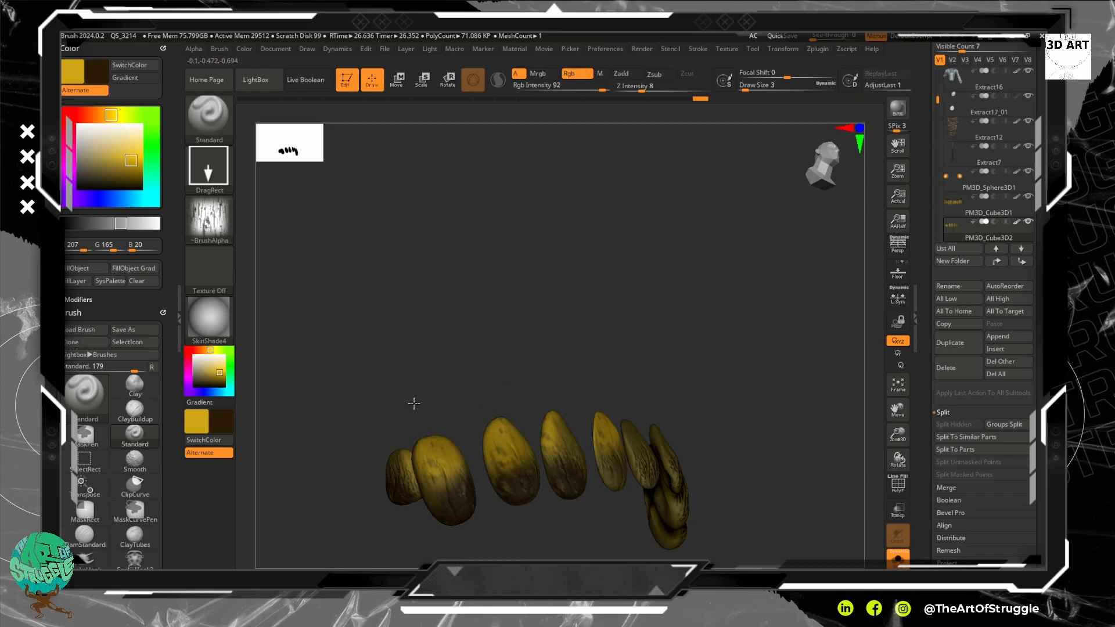
mouse_move(403, 463)
mouse_down()
mouse_move(391, 428)
mouse_move(413, 420)
mouse_up()
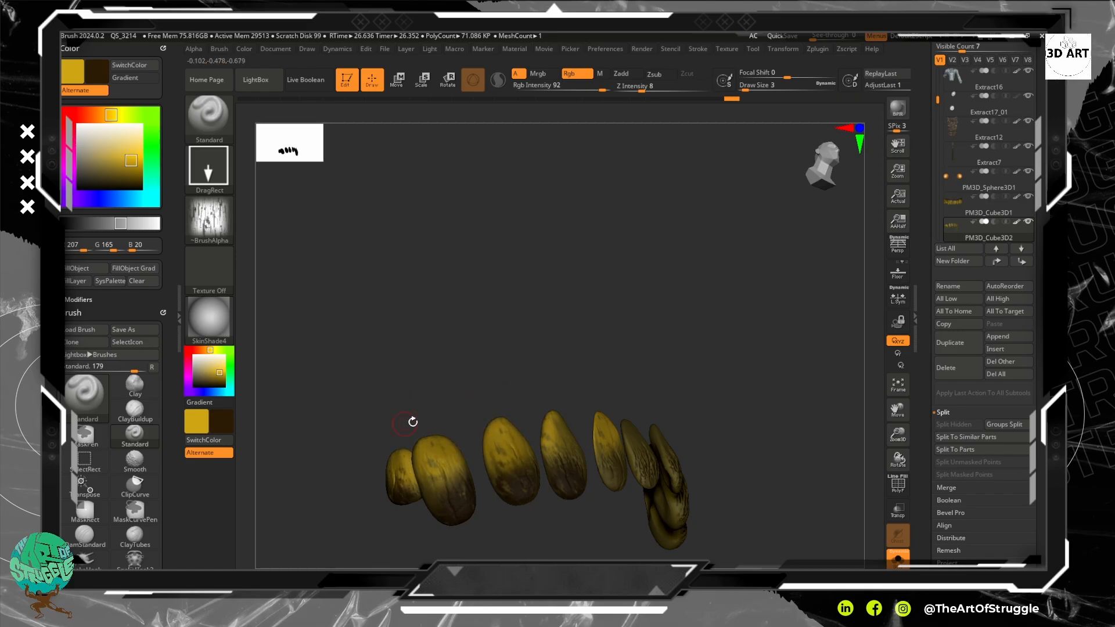
drag(640, 435, 656, 393)
drag(686, 435, 683, 391)
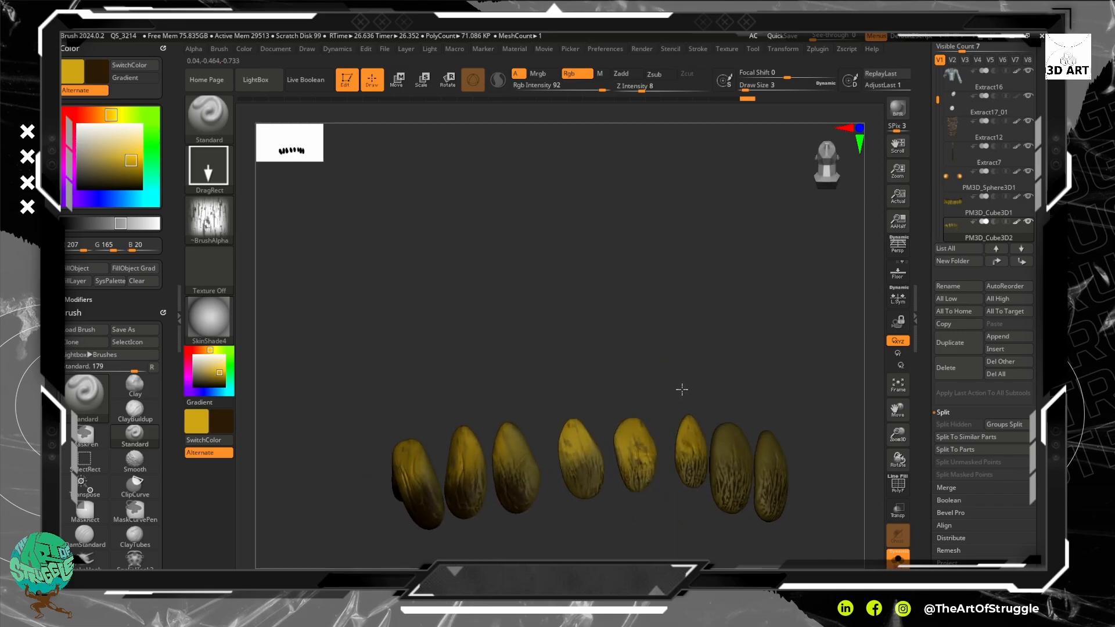
drag(730, 428, 739, 379)
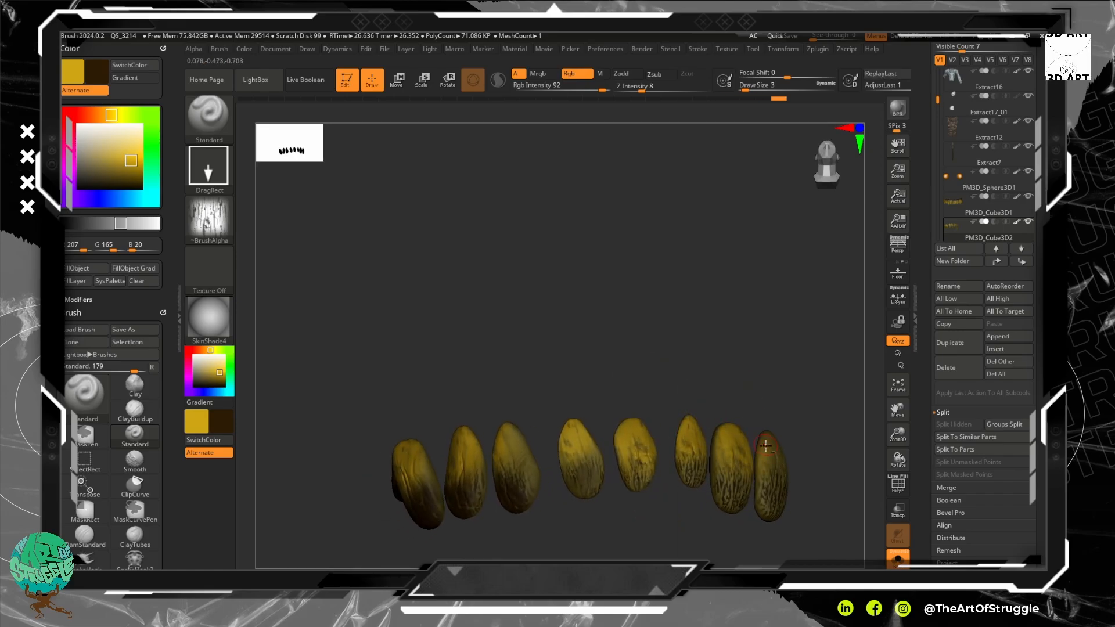
mouse_move(765, 445)
mouse_down()
mouse_move(768, 394)
mouse_move(692, 373)
mouse_move(683, 436)
mouse_move(685, 404)
mouse_move(649, 380)
mouse_move(702, 401)
mouse_up()
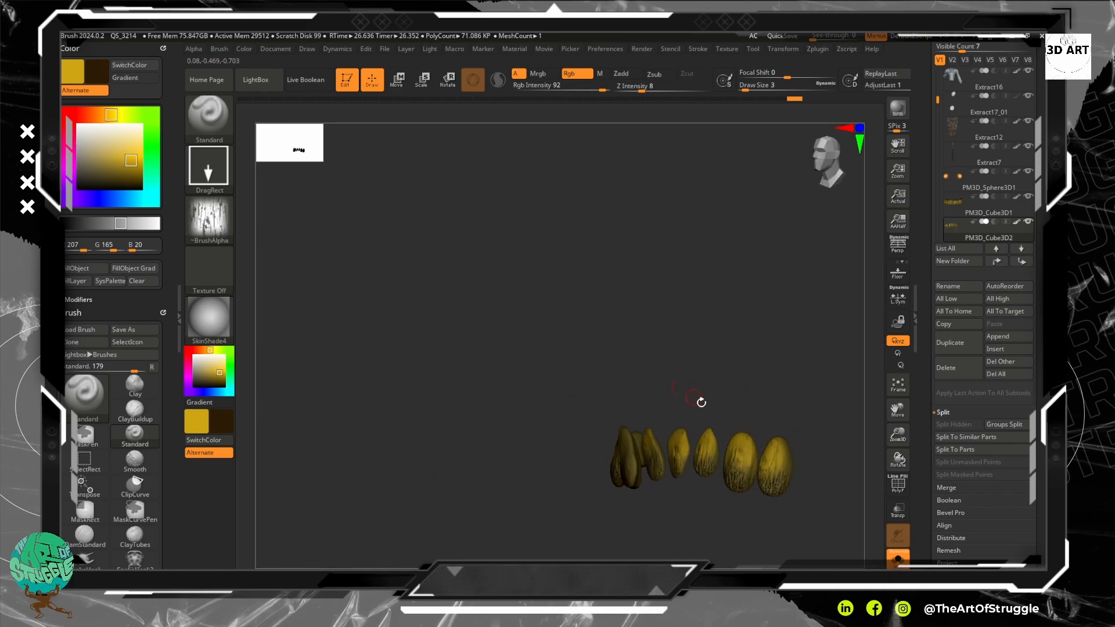
drag(790, 456, 785, 417)
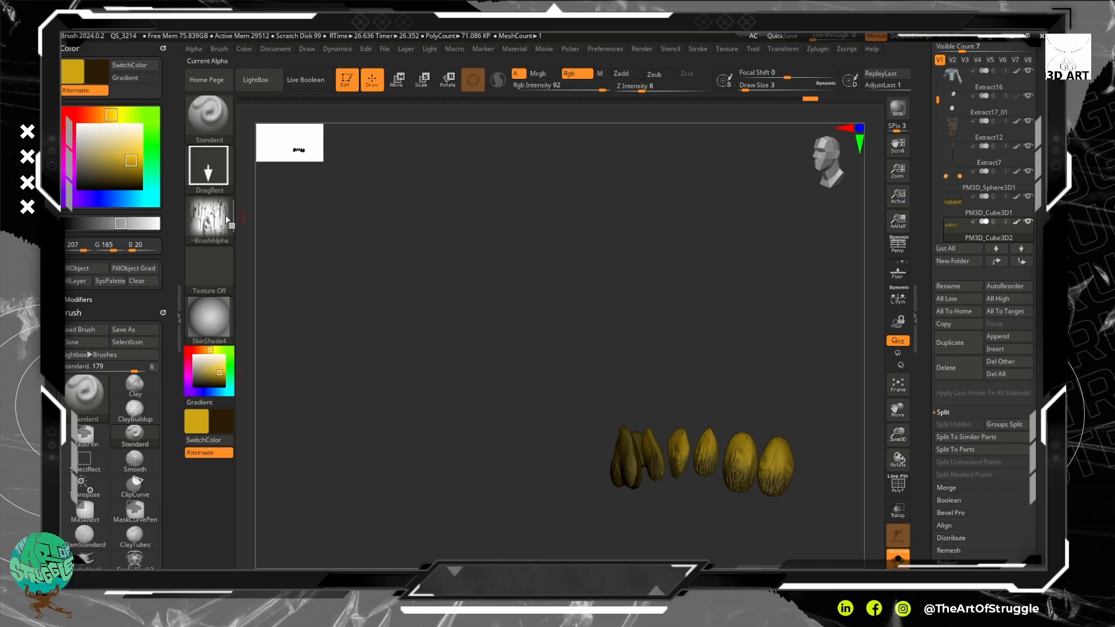
Try stamping the Wood_crack4 pattern on the outermost lower side tooth and undo it.
click(209, 218)
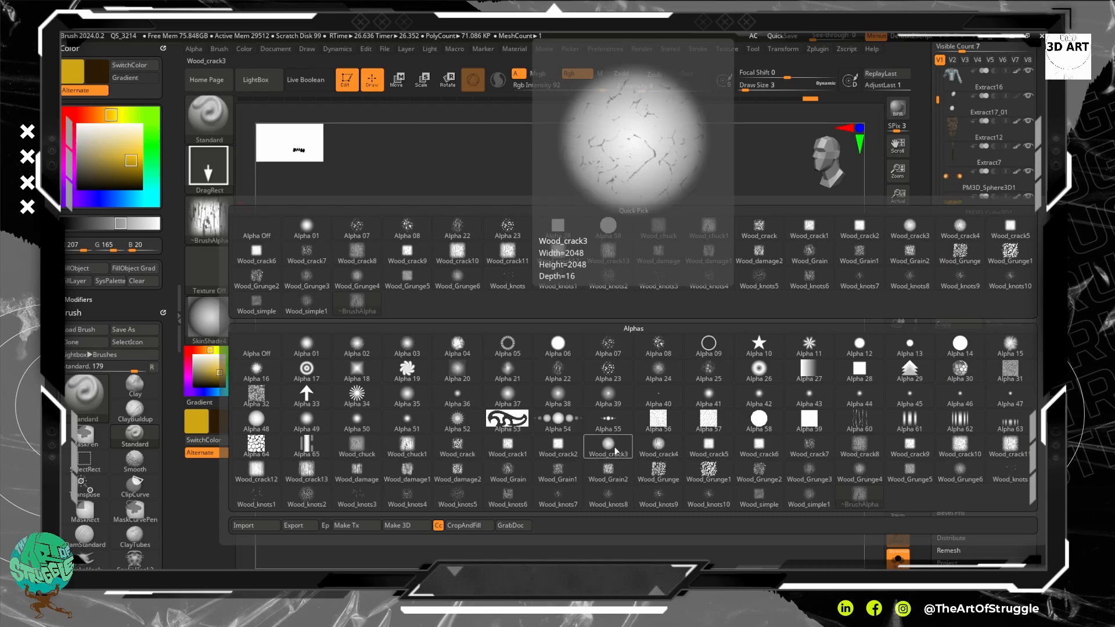
click(657, 445)
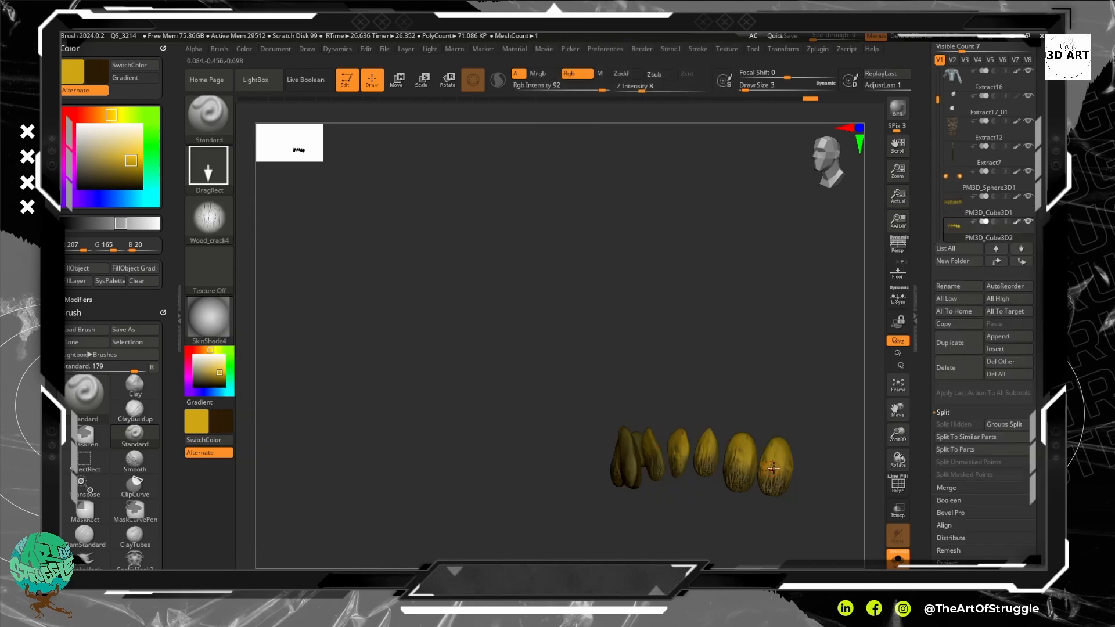
drag(773, 468, 776, 491)
key(ctrl+z)
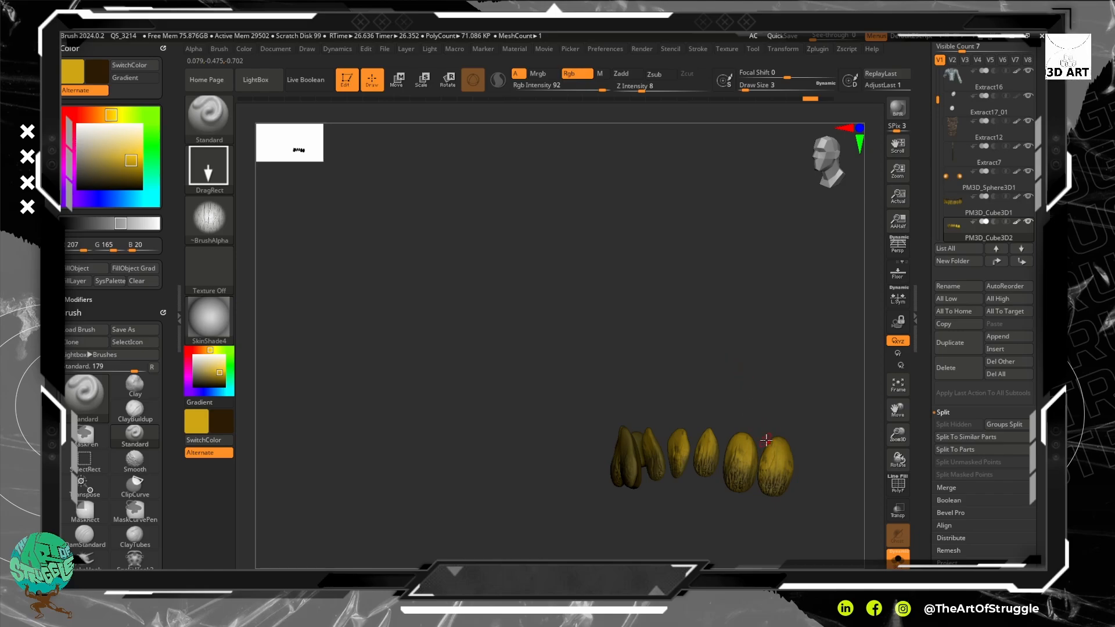
mouse_move(768, 420)
mouse_down()
mouse_move(739, 368)
mouse_move(670, 304)
mouse_move(721, 378)
mouse_move(695, 372)
mouse_move(665, 474)
mouse_up()
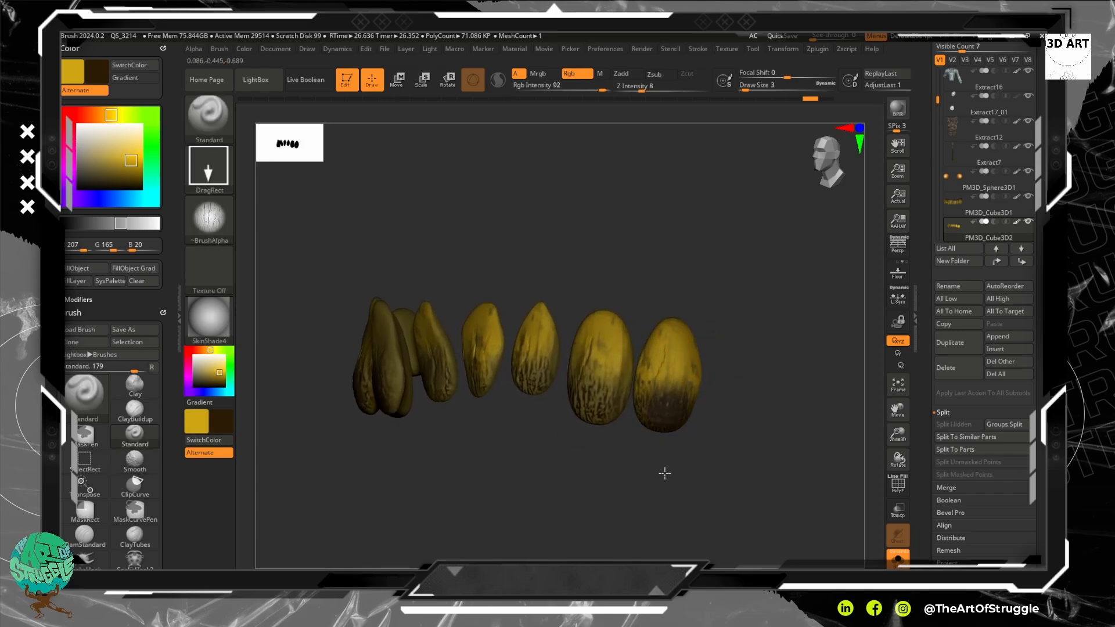
key(ctrl+z)
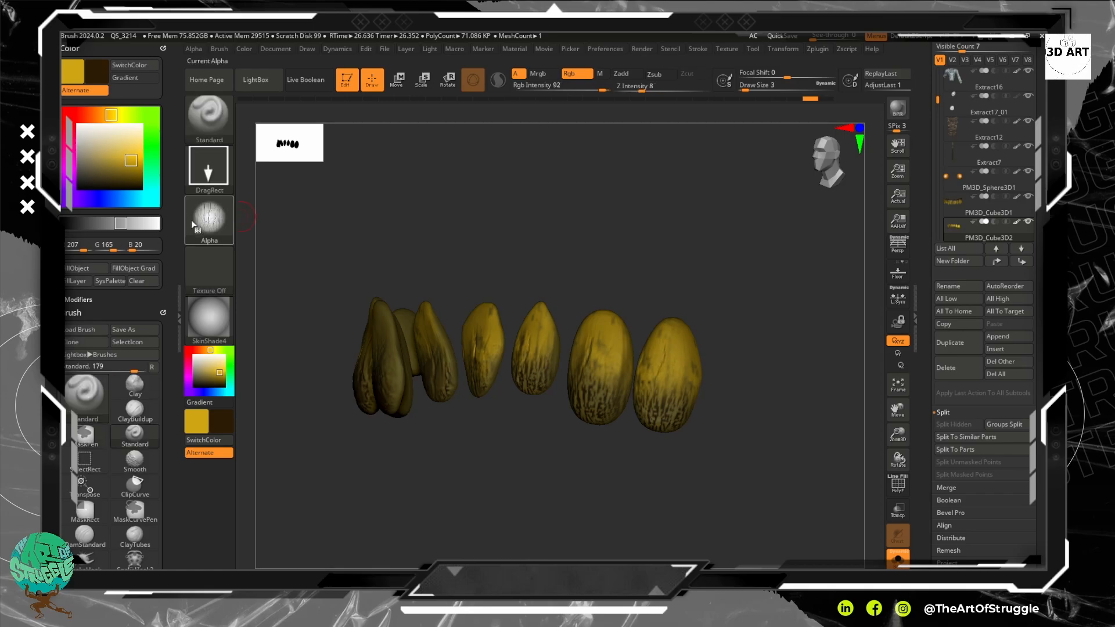
Select Alpha 22 and stamp its crack pattern on the outermost lower side tooth, undoing the trial smoothing on it.
click(208, 219)
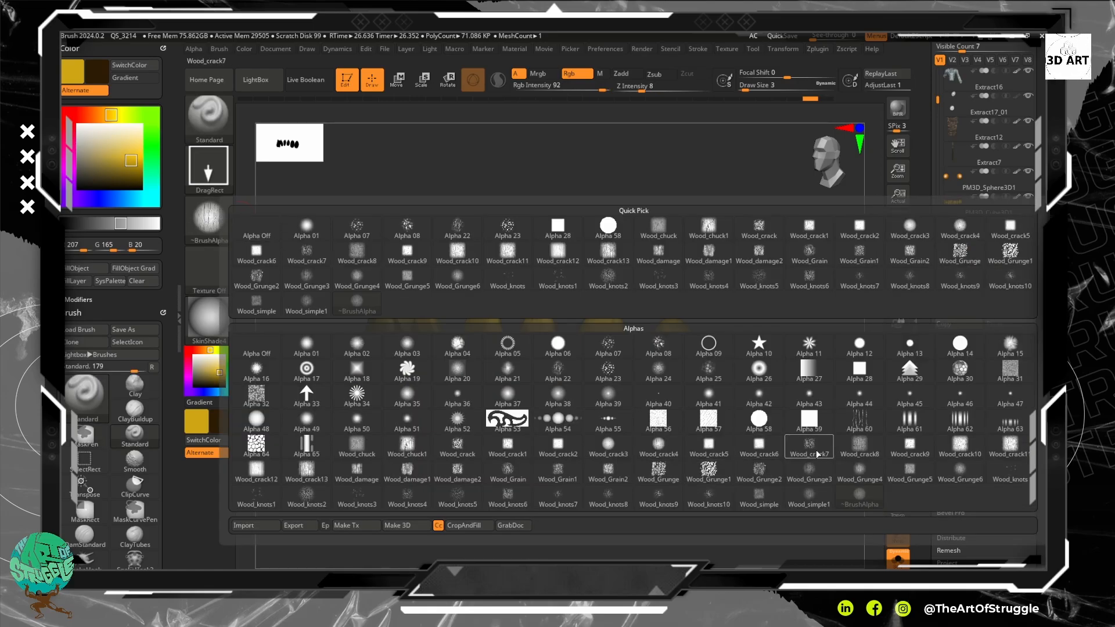
mouse_move(815, 452)
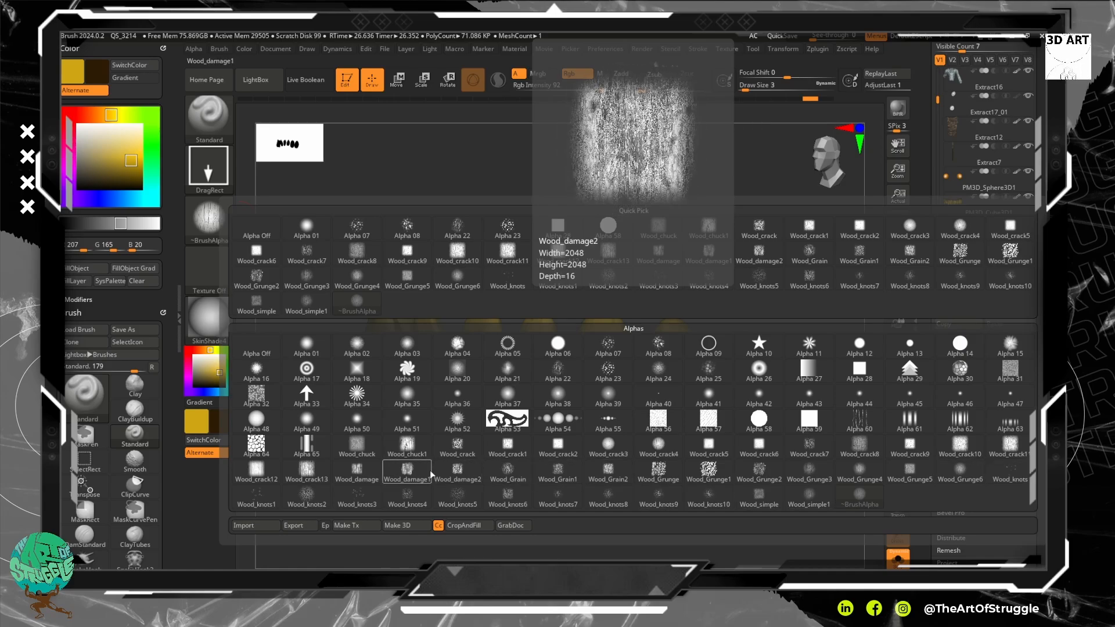
click(558, 372)
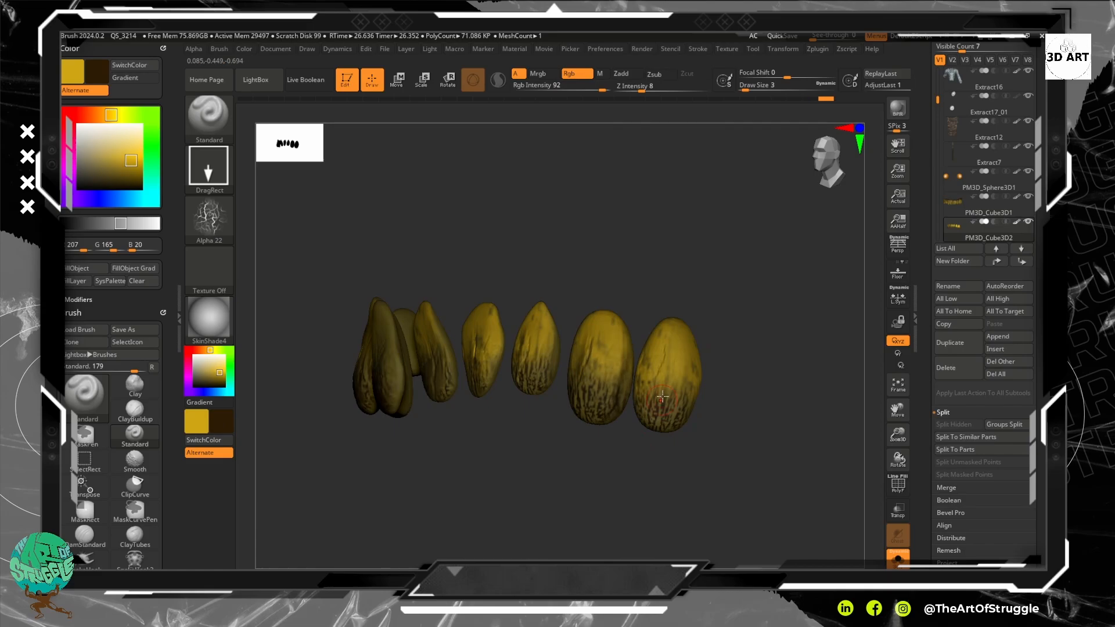
mouse_move(663, 389)
mouse_down()
mouse_move(675, 435)
mouse_move(665, 447)
mouse_up()
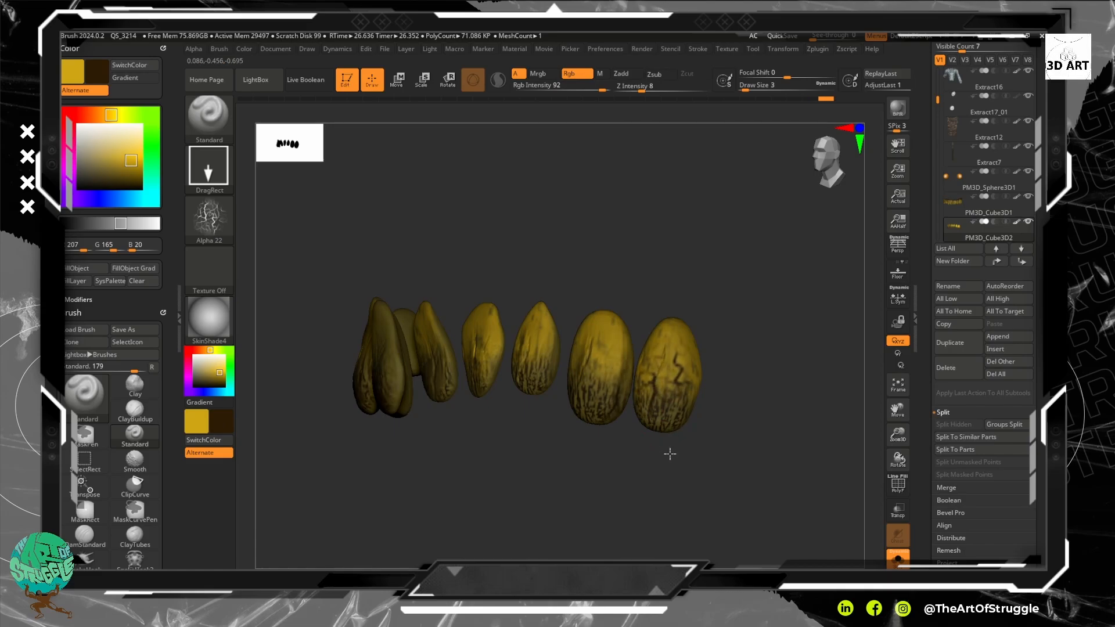
key(shift)
key(ctrl)
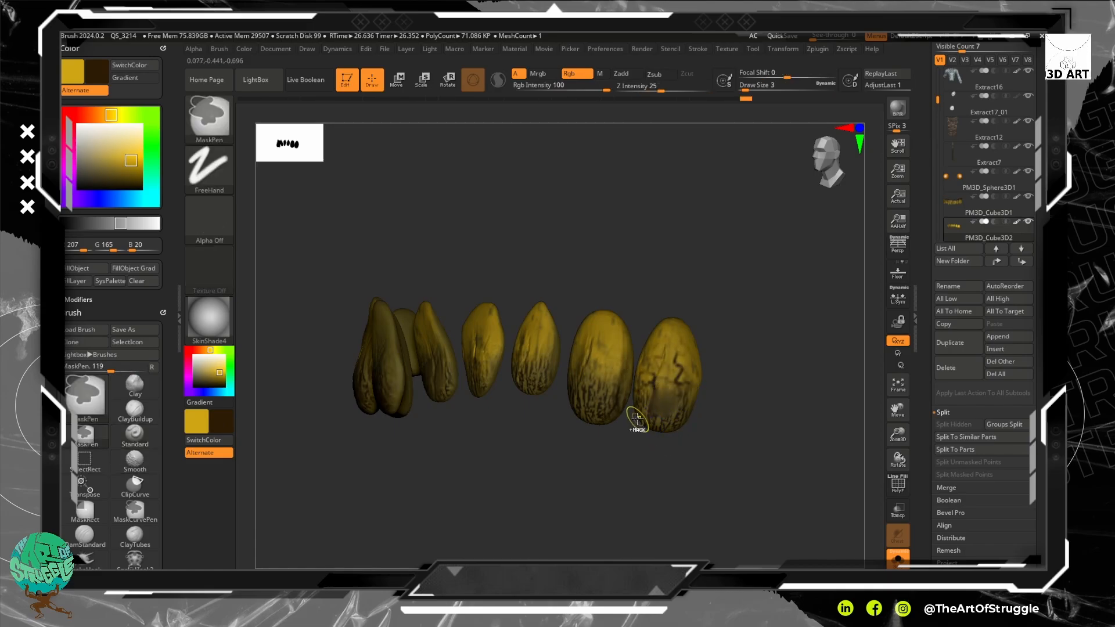
key(ctrl+z)
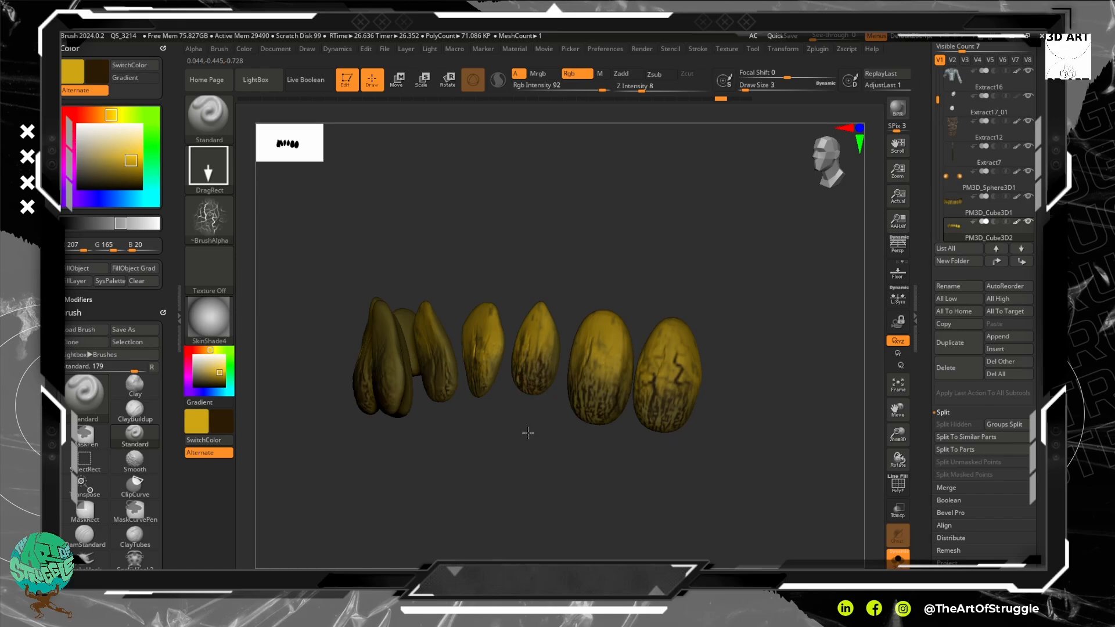
Stamp the Alpha 22 crack pattern on the lower front teeth and the side teeth at the opposite end of the row.
drag(532, 435, 542, 455)
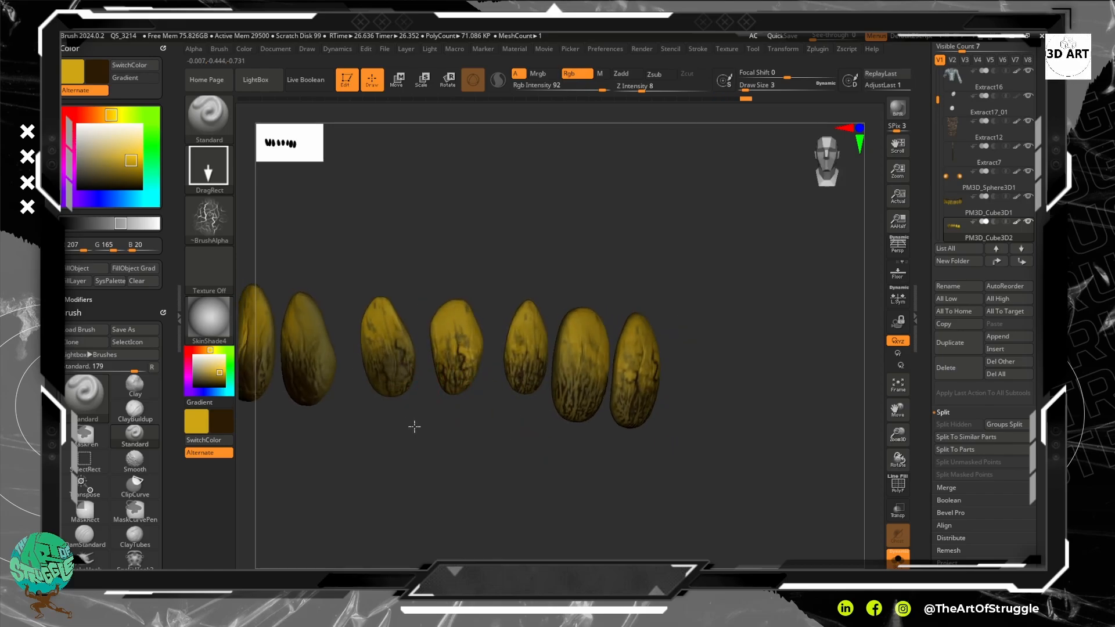
mouse_move(413, 426)
mouse_down()
mouse_move(493, 440)
mouse_move(391, 389)
mouse_move(412, 367)
mouse_move(421, 406)
mouse_move(448, 423)
mouse_move(424, 395)
mouse_up()
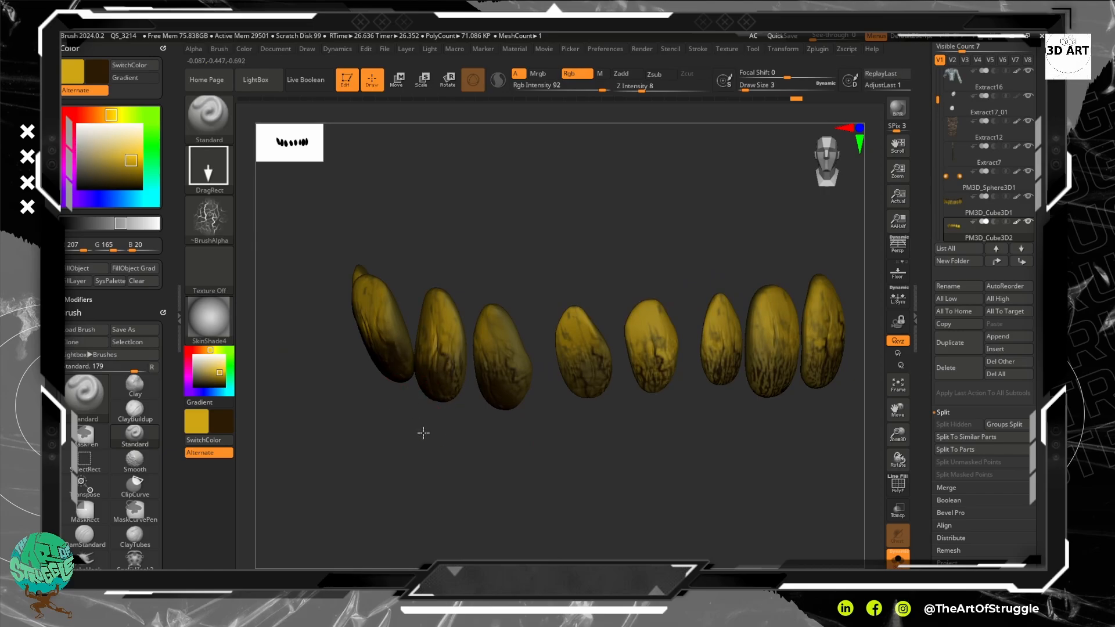
drag(418, 440, 303, 310)
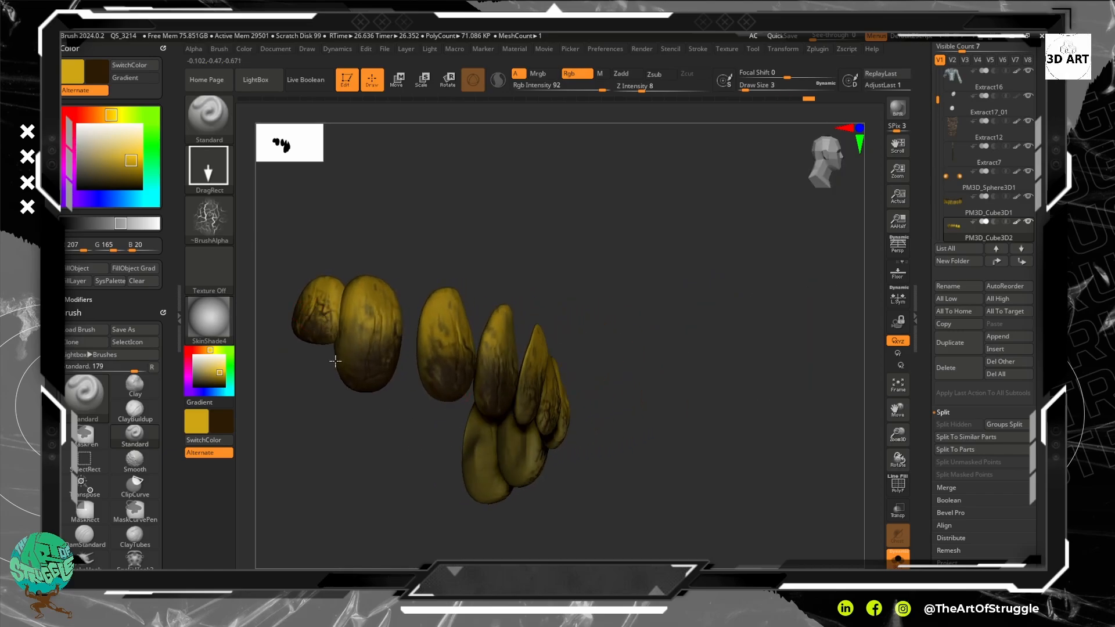
drag(332, 381, 335, 368)
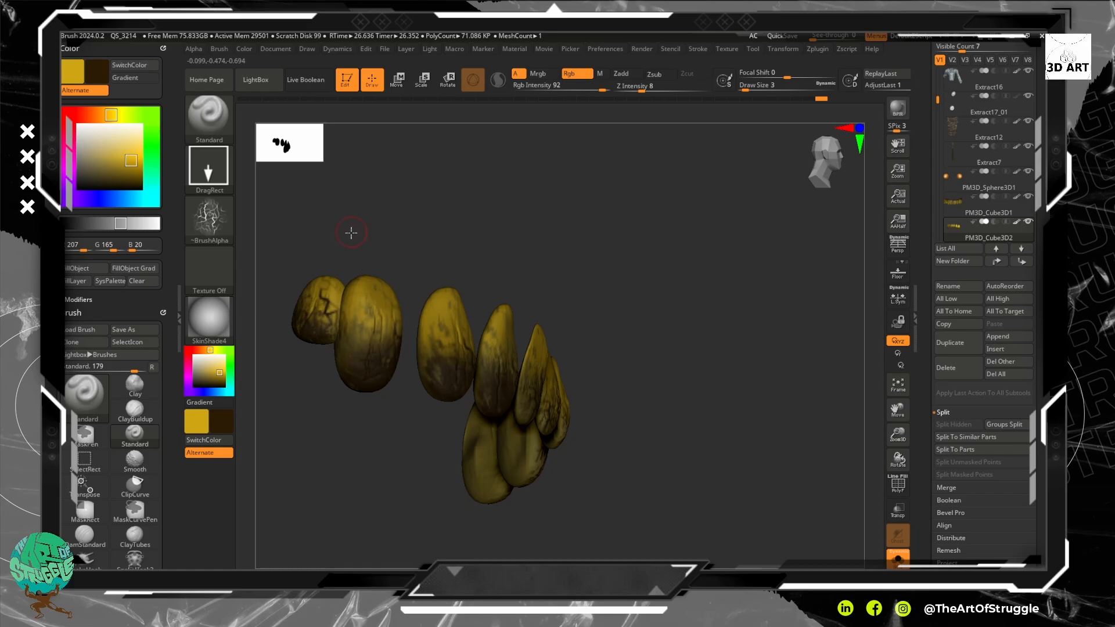
drag(330, 304, 313, 258)
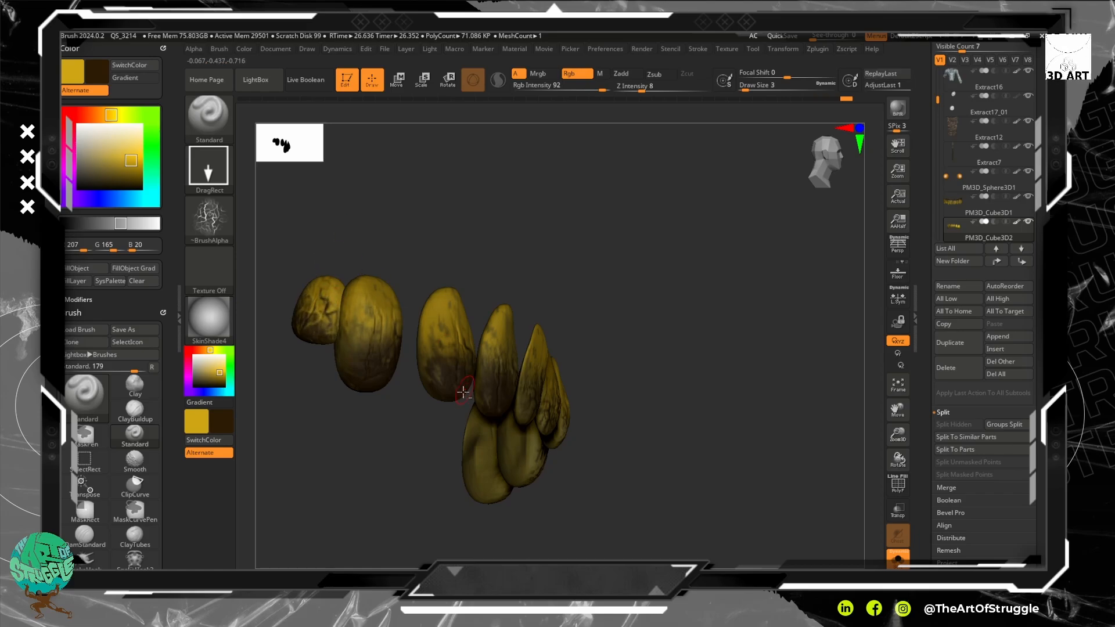
drag(463, 393, 430, 288)
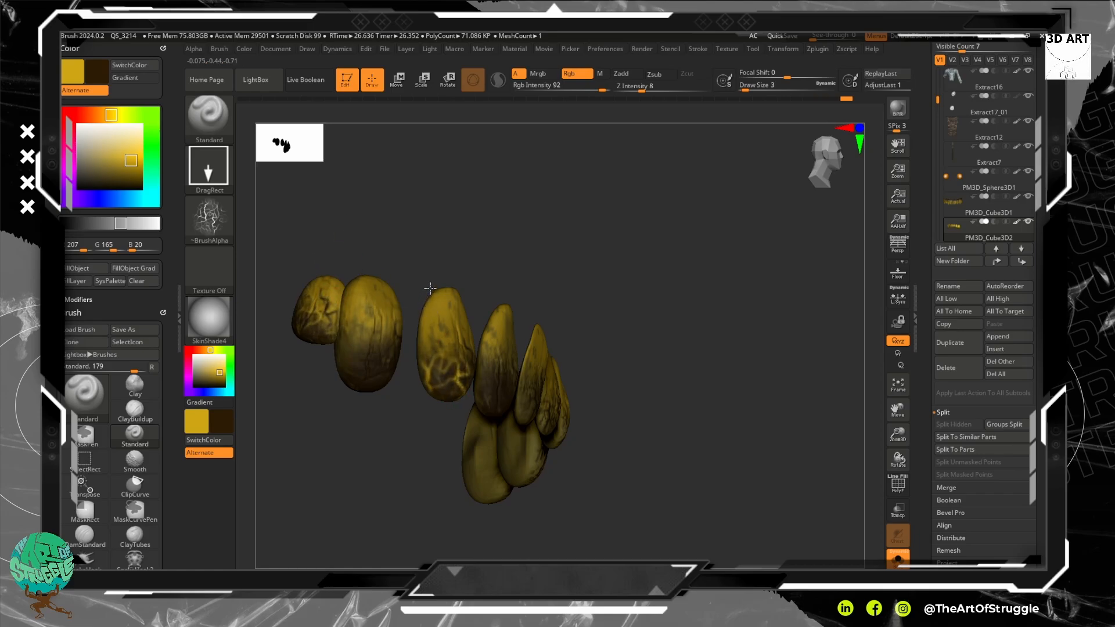
drag(483, 384, 485, 314)
Stamp and smooth Alpha 22 veins on the lower middle teeth and texture the neighbouring side teeth with the same pattern.
mouse_move(605, 329)
mouse_down()
mouse_move(629, 326)
mouse_move(508, 401)
mouse_move(528, 398)
mouse_up()
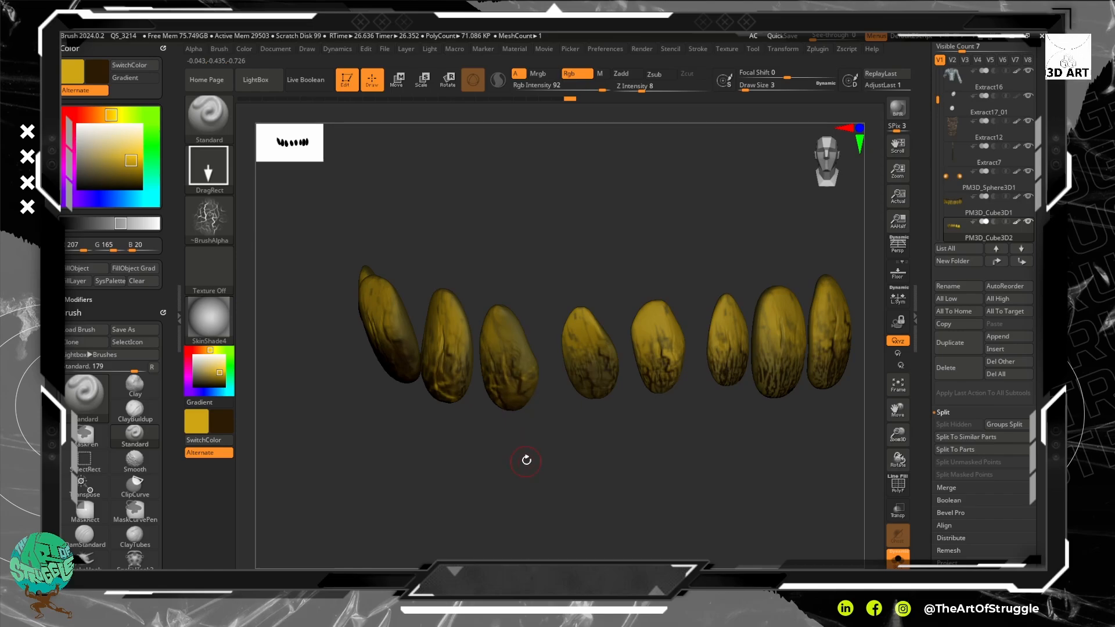
key(shift)
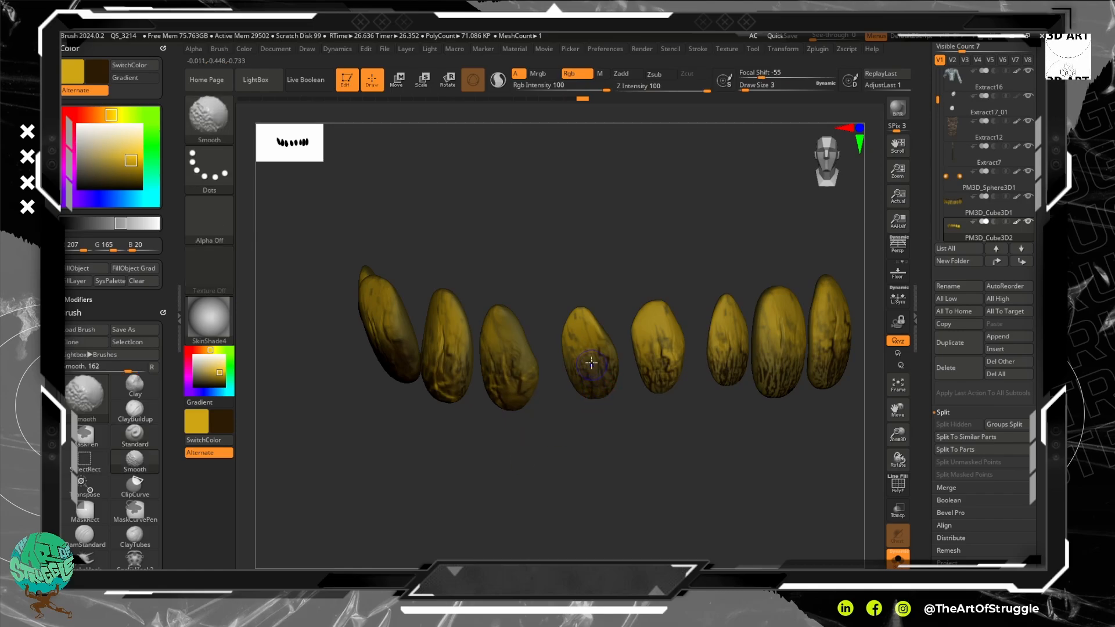
drag(590, 363, 567, 306)
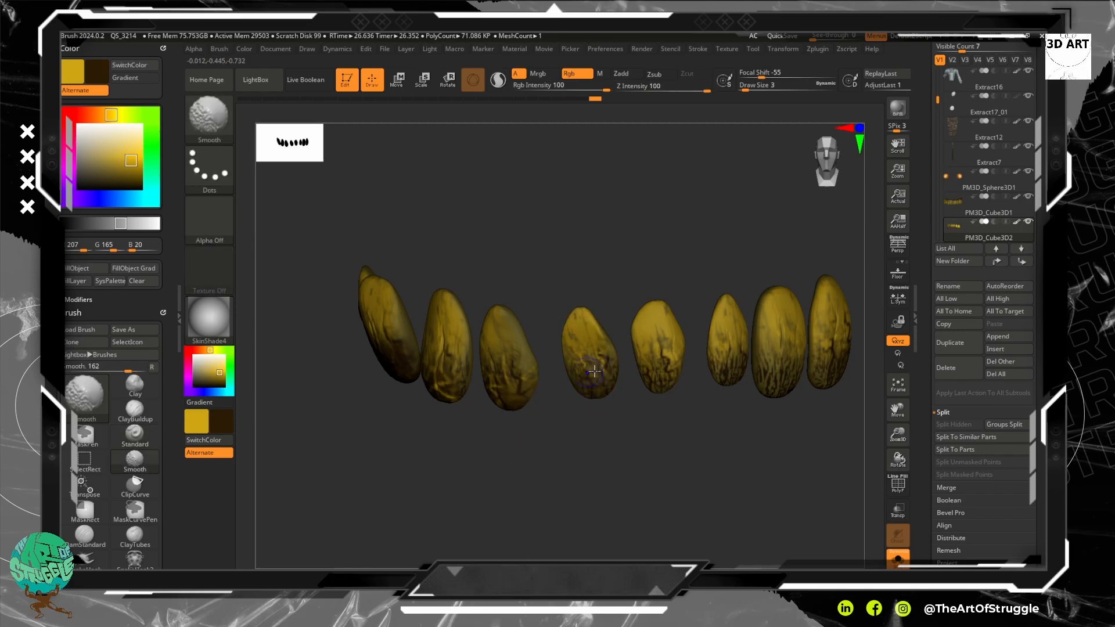
mouse_move(588, 370)
shift+mouse_down()
mouse_move(654, 310)
mouse_move(656, 381)
shift+mouse_up()
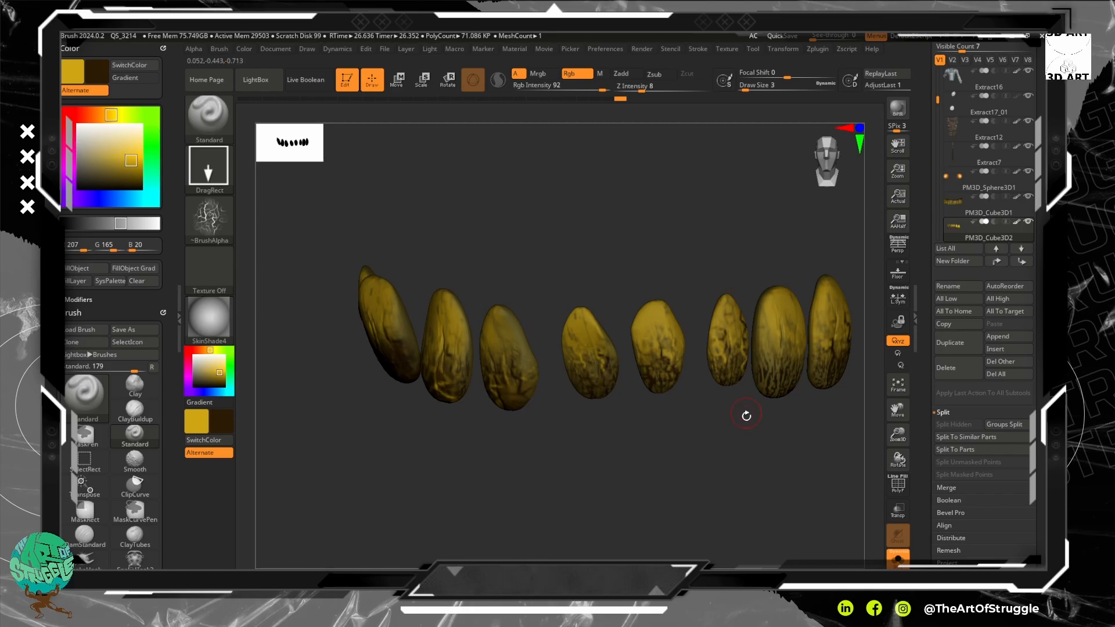
mouse_move(778, 339)
mouse_down()
mouse_move(784, 411)
mouse_move(778, 292)
mouse_move(825, 371)
mouse_move(829, 294)
mouse_up()
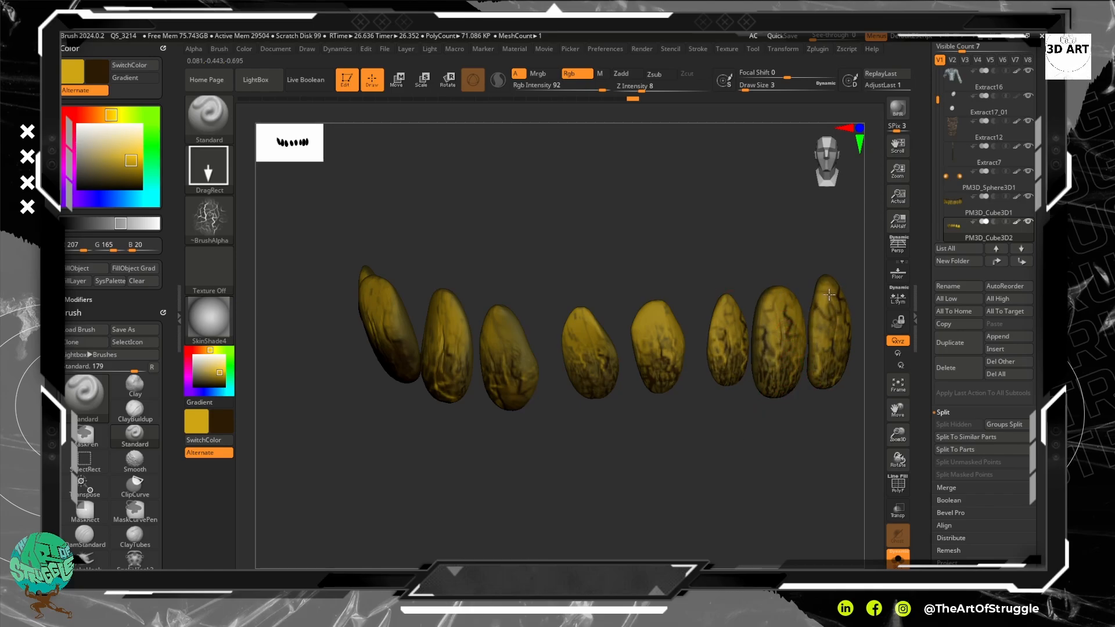
Turn off Solo to show the whole head and smooth the crack relief across the lower teeth.
alt+drag(789, 428, 766, 367)
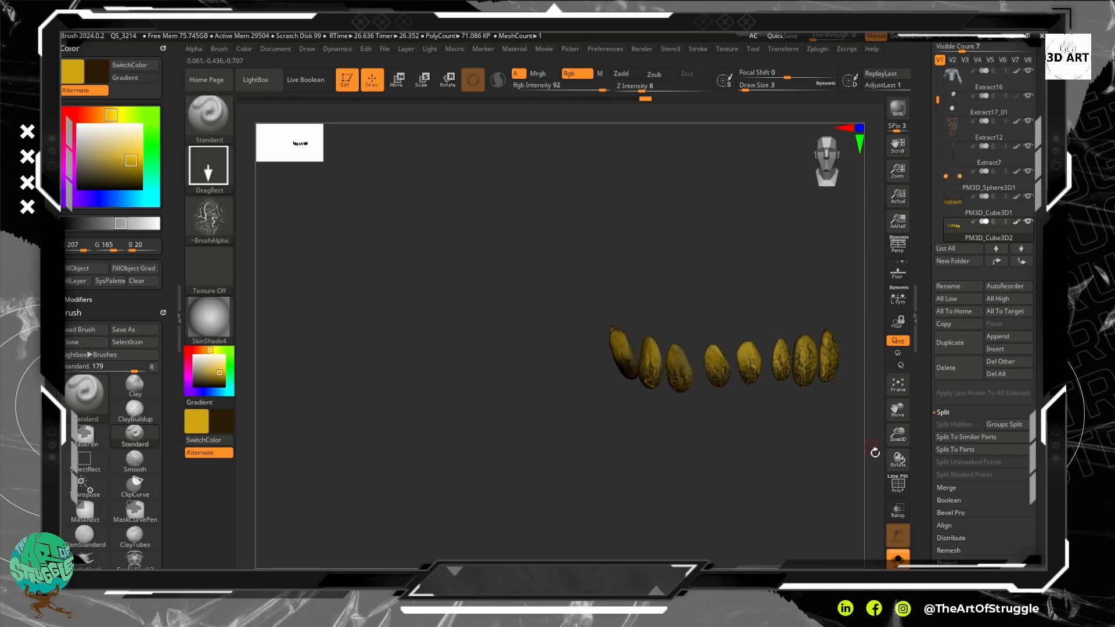
click(898, 558)
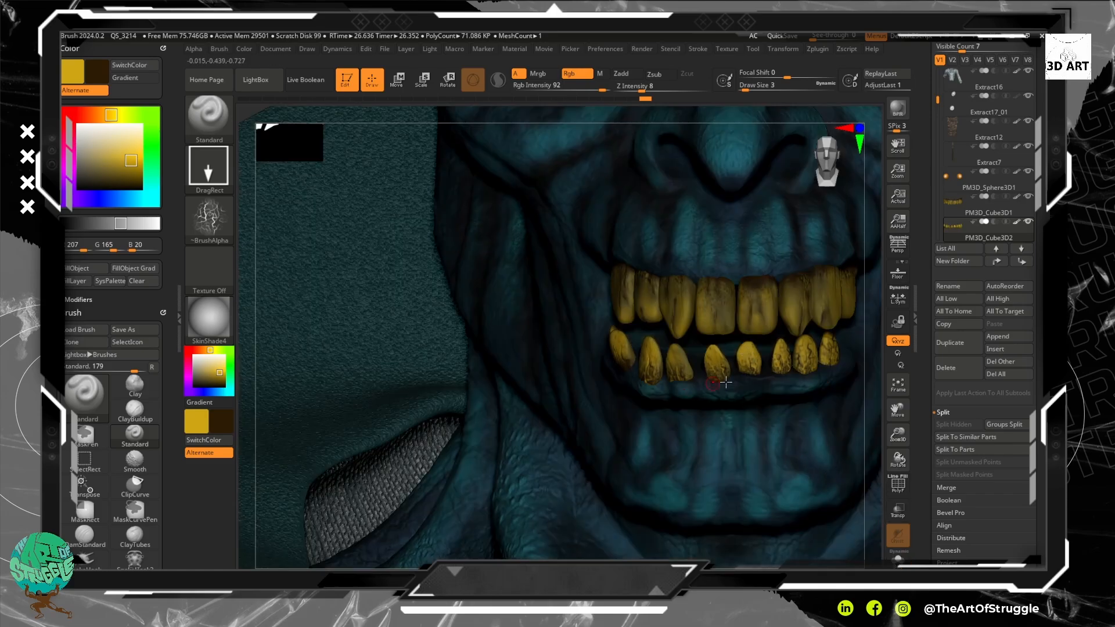
key(shift)
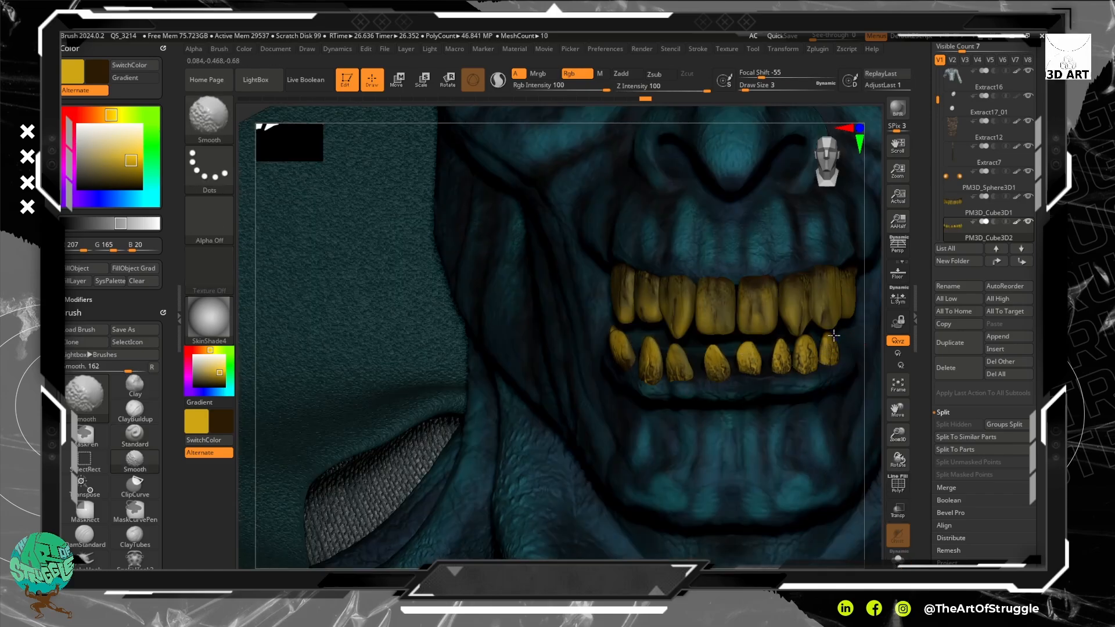
shift+drag(800, 343, 802, 342)
mouse_move(806, 340)
shift+mouse_down()
mouse_move(808, 354)
mouse_move(778, 352)
mouse_move(774, 363)
mouse_move(745, 358)
mouse_move(758, 348)
mouse_move(711, 356)
shift+mouse_up()
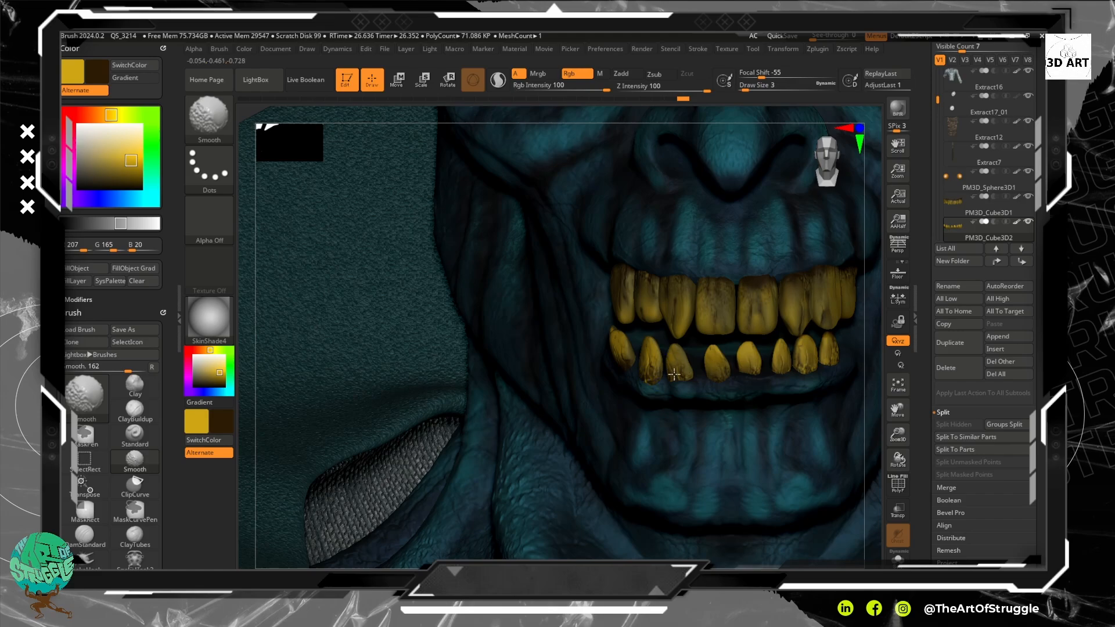
mouse_move(647, 364)
shift+mouse_down()
mouse_move(621, 368)
mouse_move(627, 356)
shift+mouse_up()
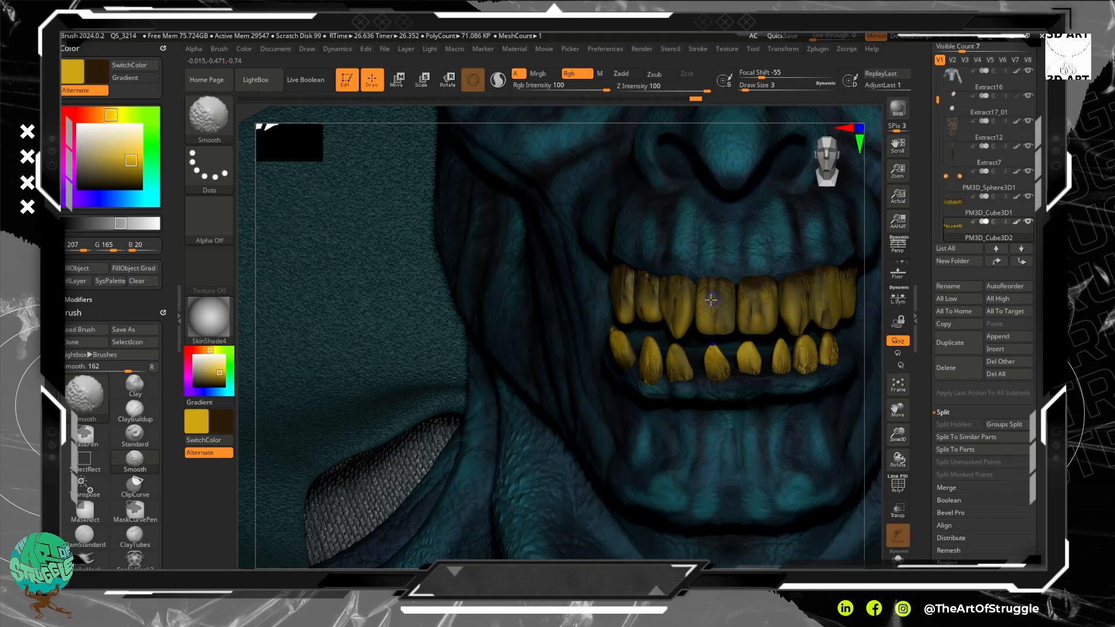
Switch to the upper teeth and stamp the branching vein alpha over the canines and outer side teeth.
alt+click(673, 269)
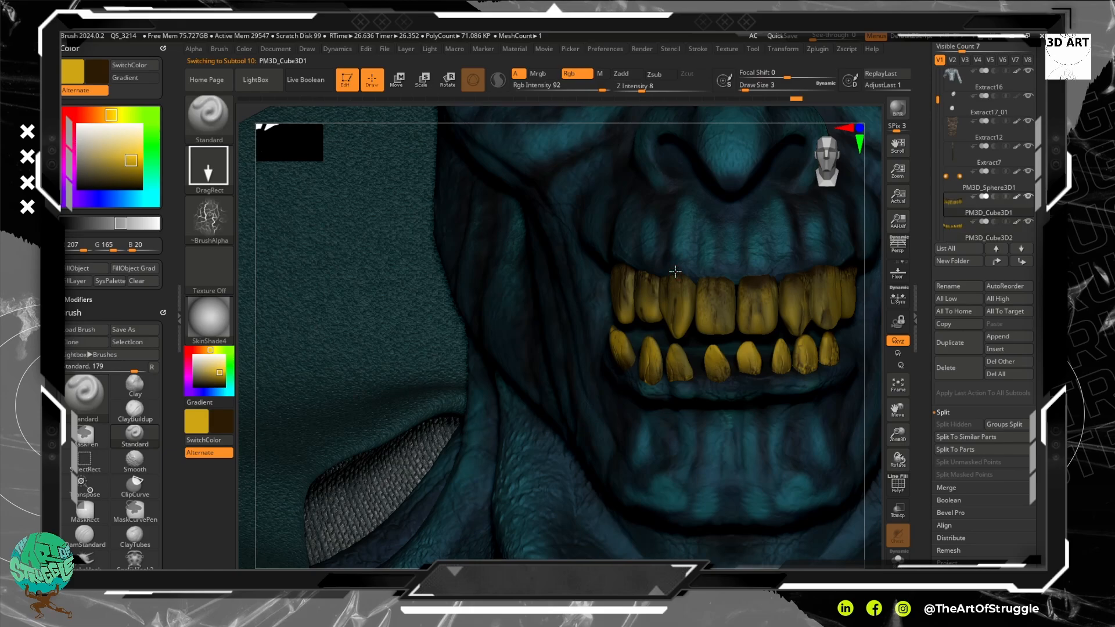
drag(680, 318, 687, 308)
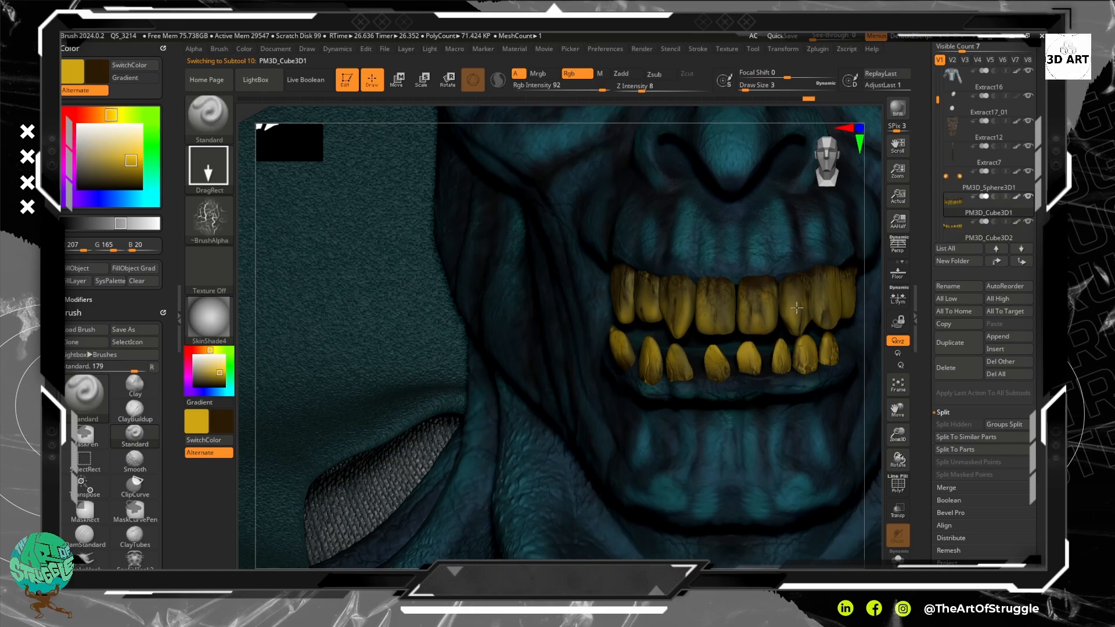
drag(801, 322, 799, 325)
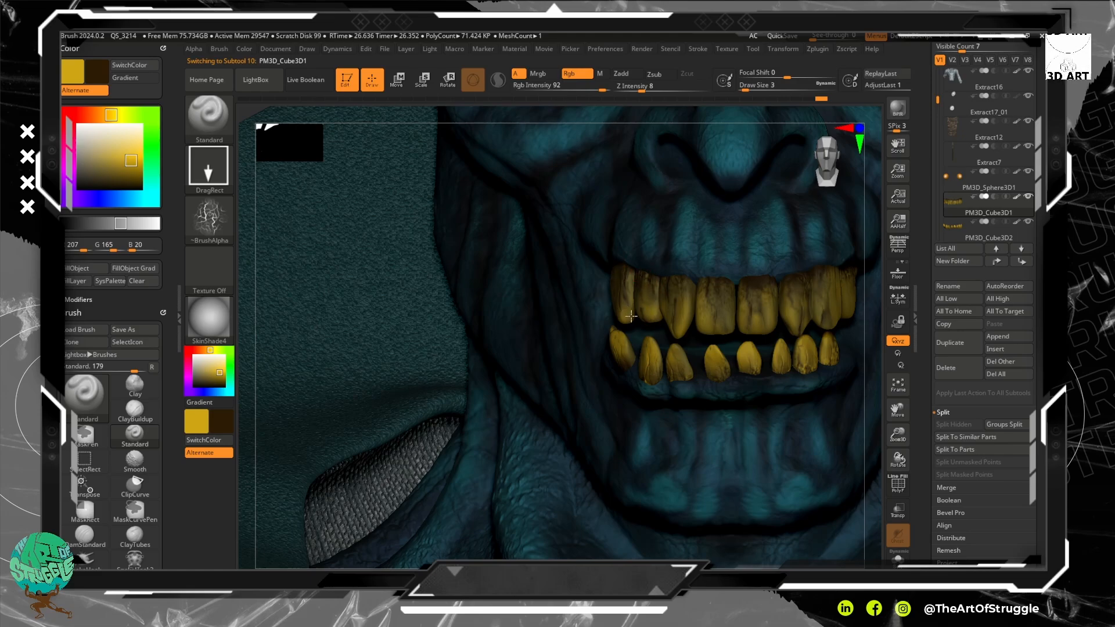
drag(821, 279, 827, 324)
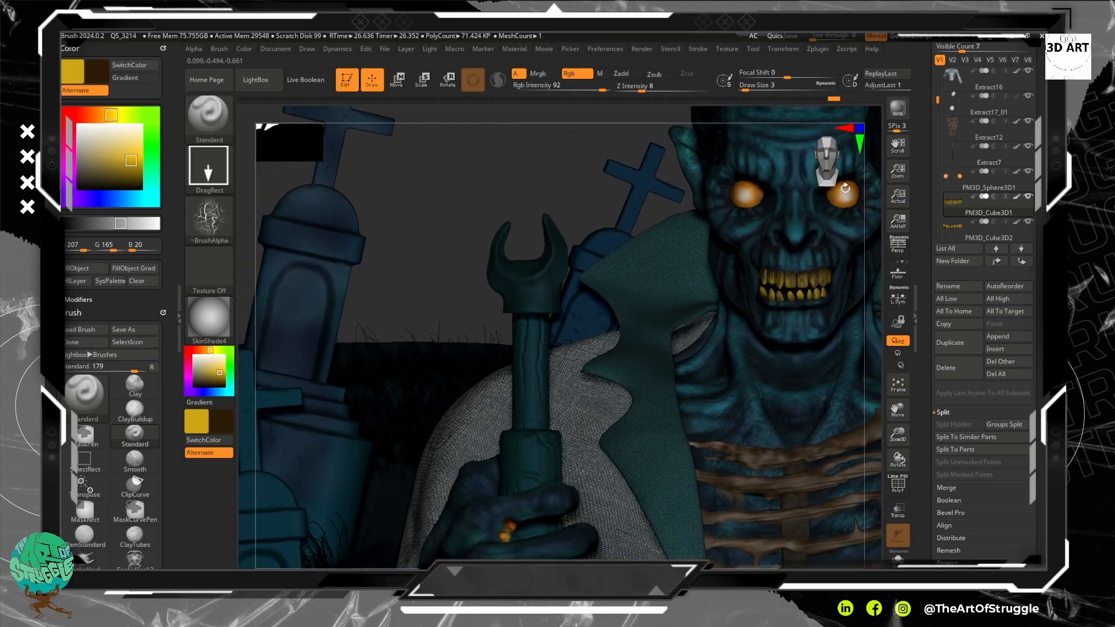
Select the brown rib strips across the chest and load the Wood_Grunge4 alpha for the Standard brush.
alt+drag(506, 203, 269, 225)
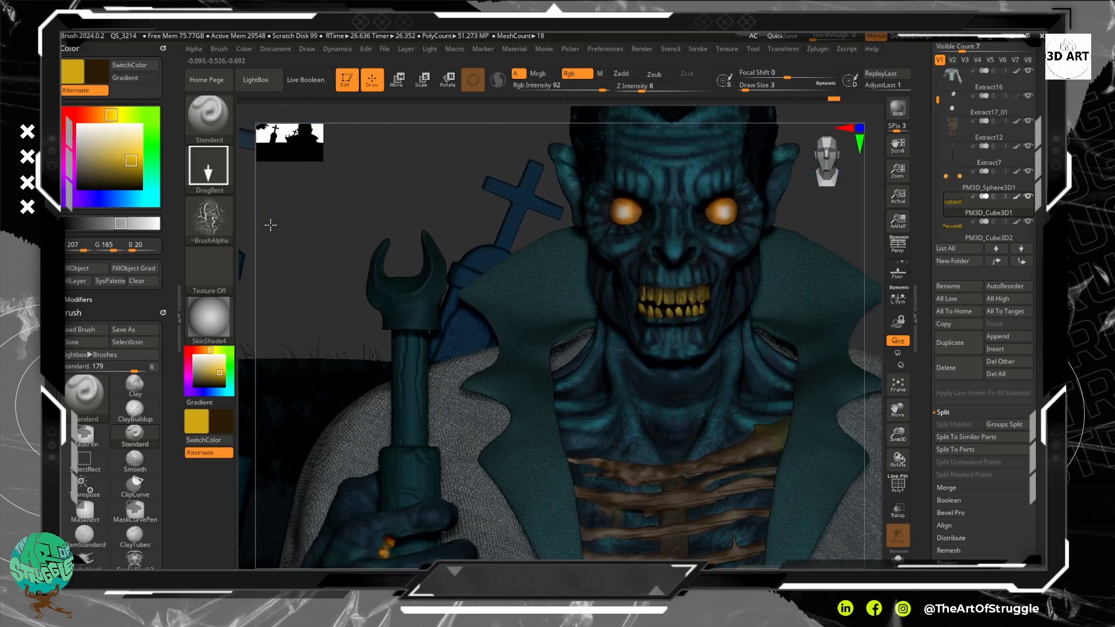
drag(778, 267, 772, 136)
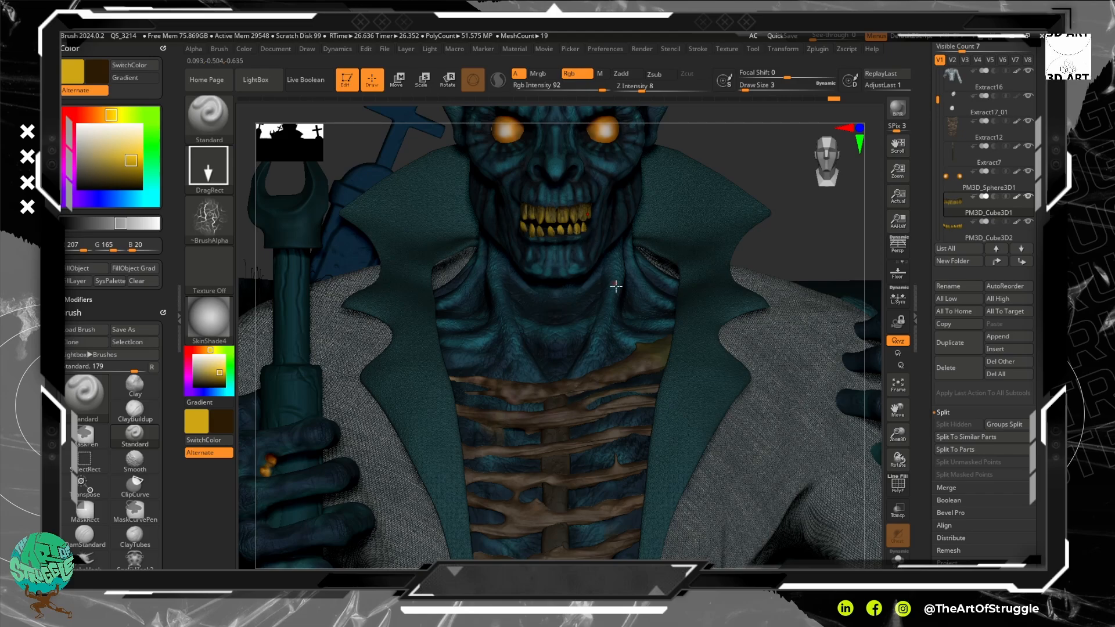
alt+click(637, 357)
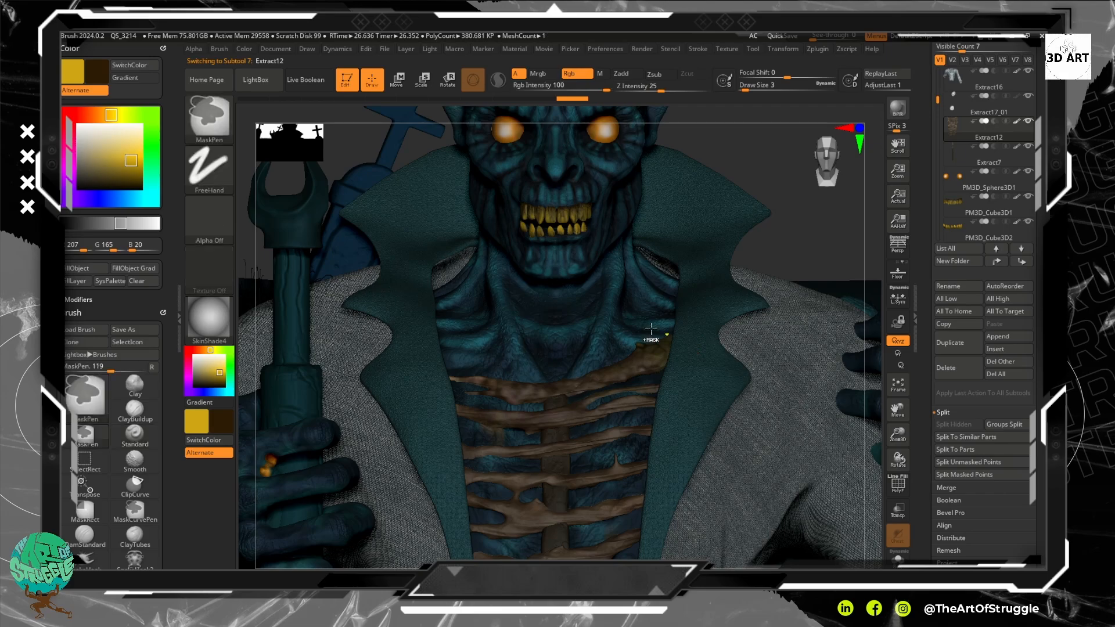
click(213, 219)
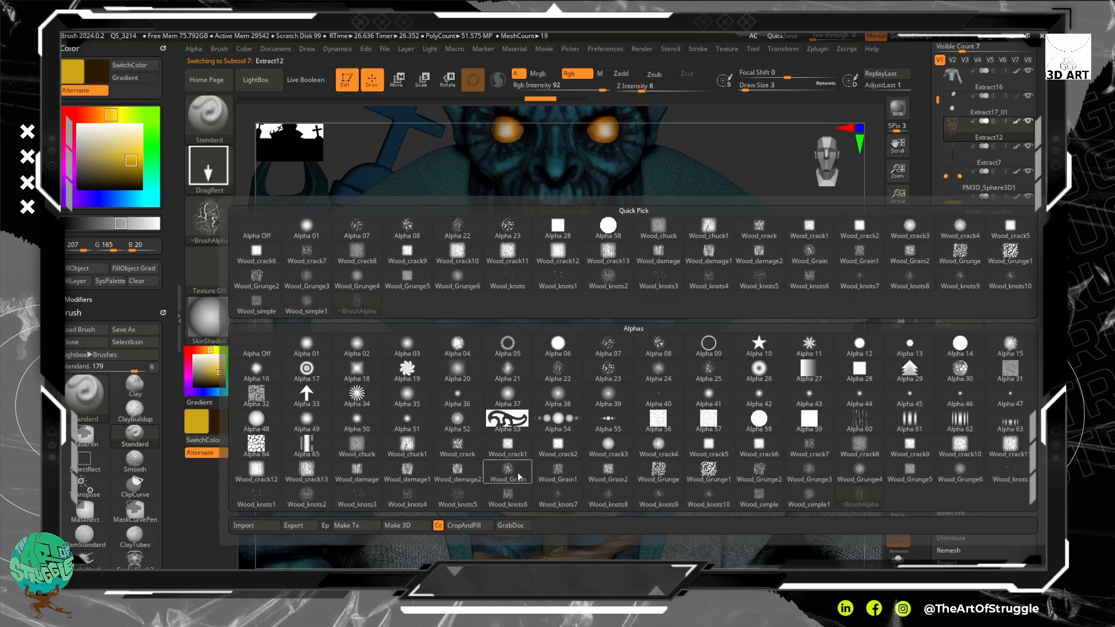
click(618, 477)
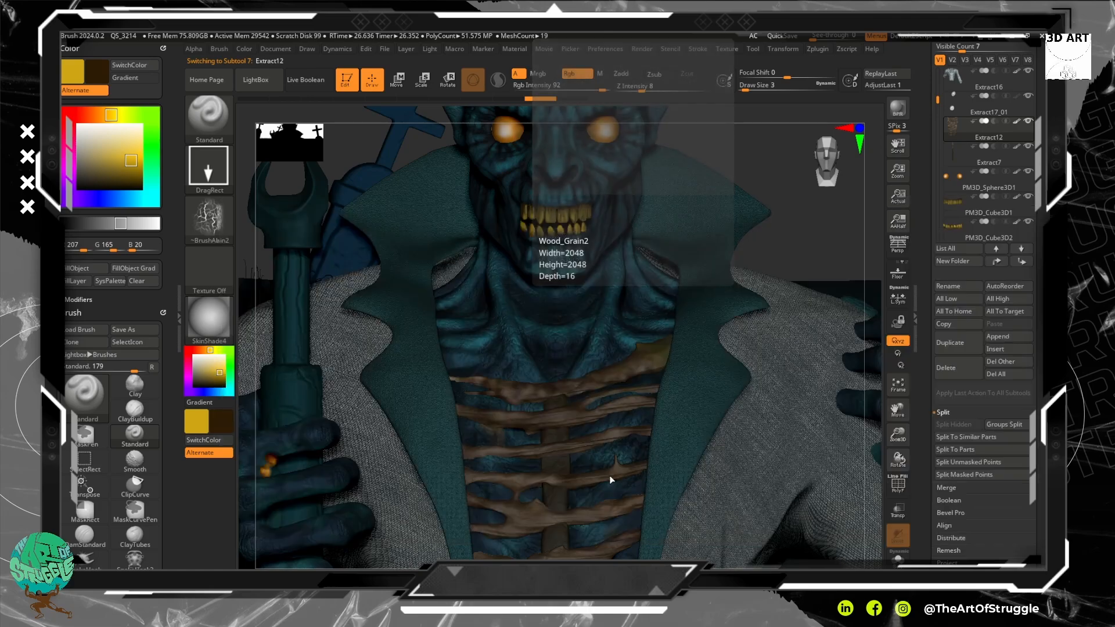
drag(343, 283, 372, 284)
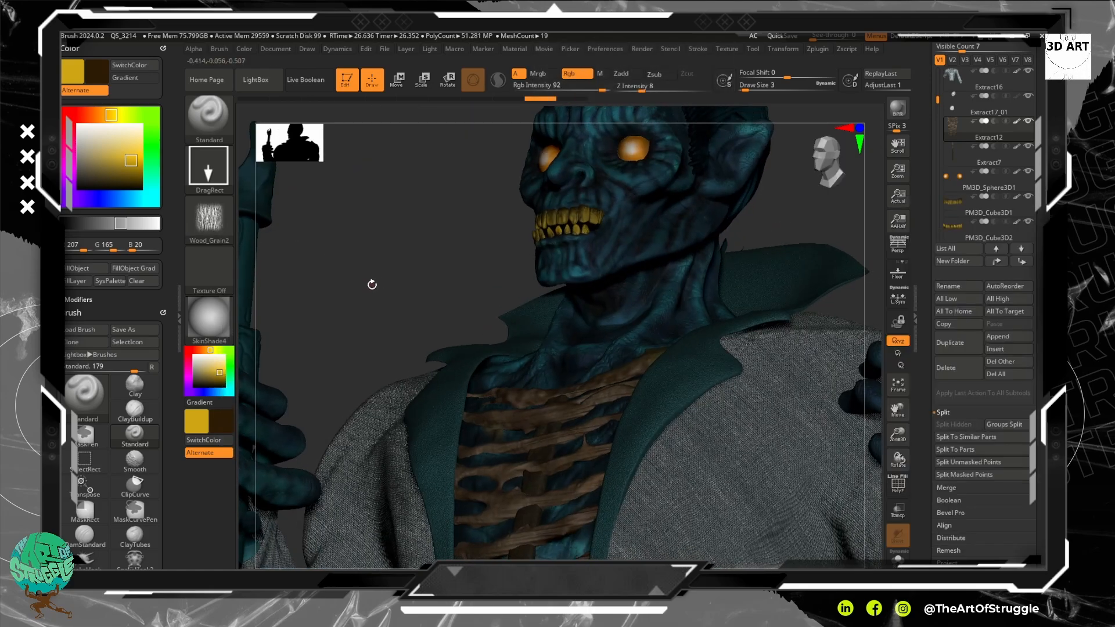
click(209, 221)
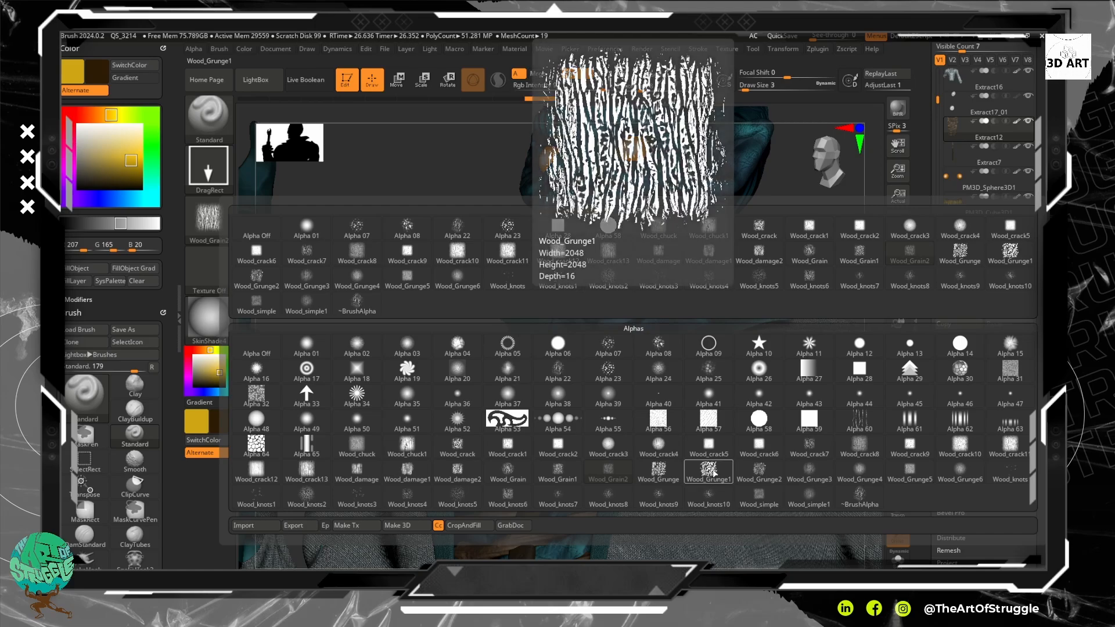
mouse_move(749, 479)
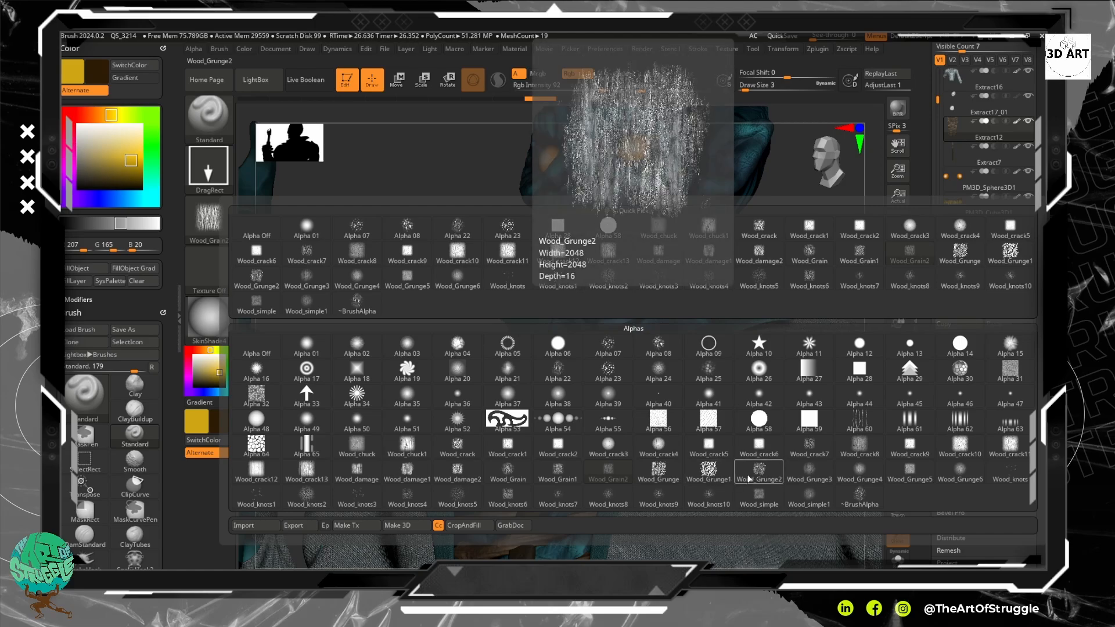
click(857, 474)
shift+drag(430, 279, 447, 316)
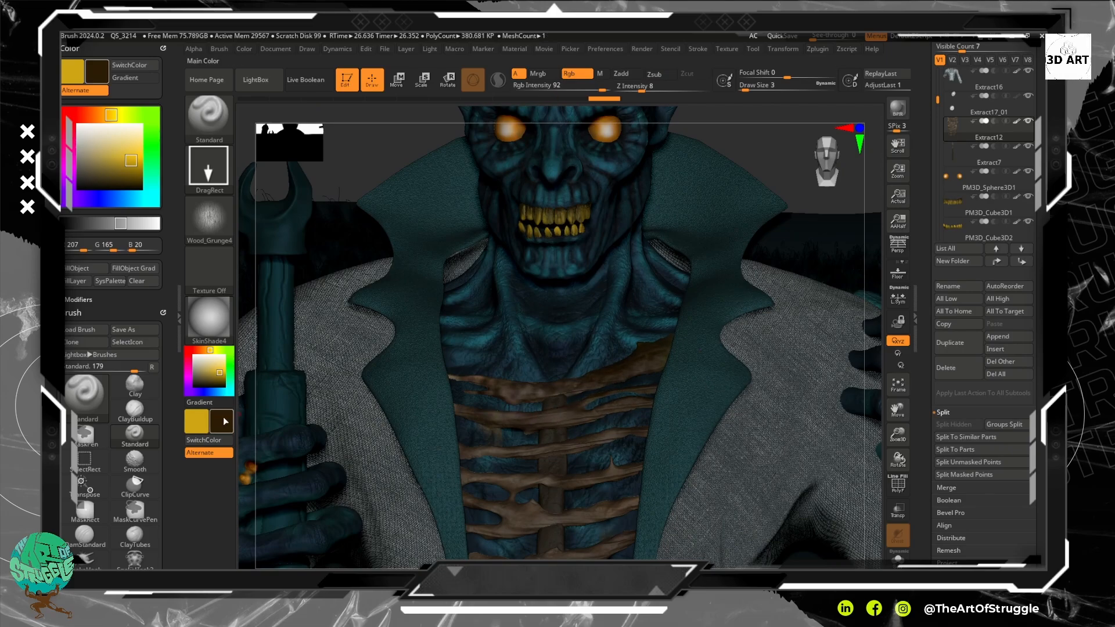
Set the main colour to olive (R 120, G 101, B 34) and stamp the upper ribs using the dark brown secondary colour.
drag(210, 375, 211, 377)
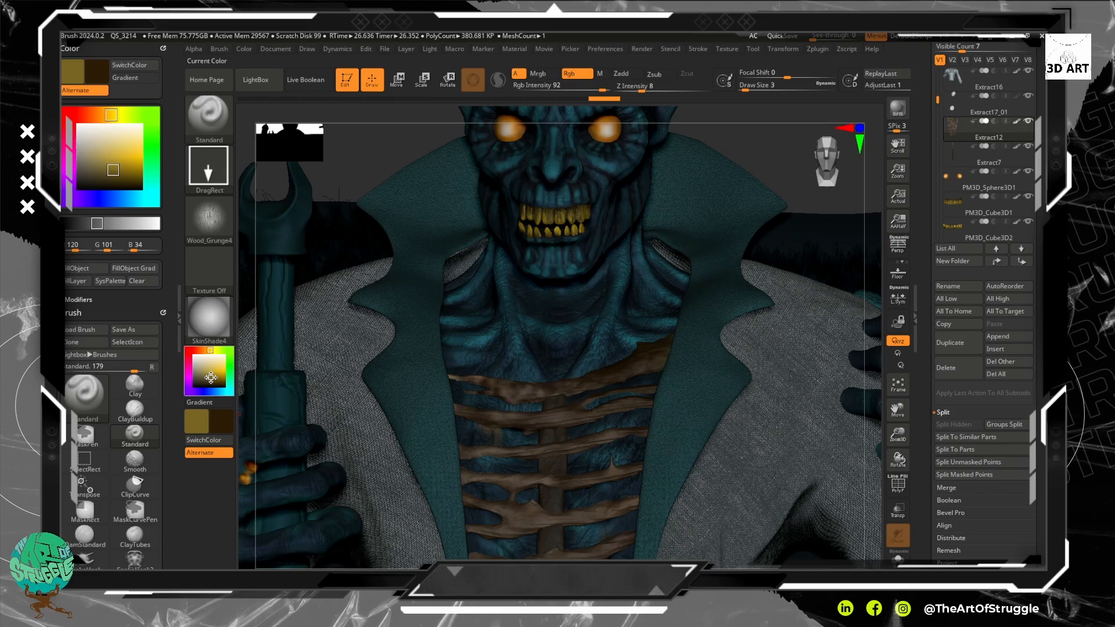
click(204, 440)
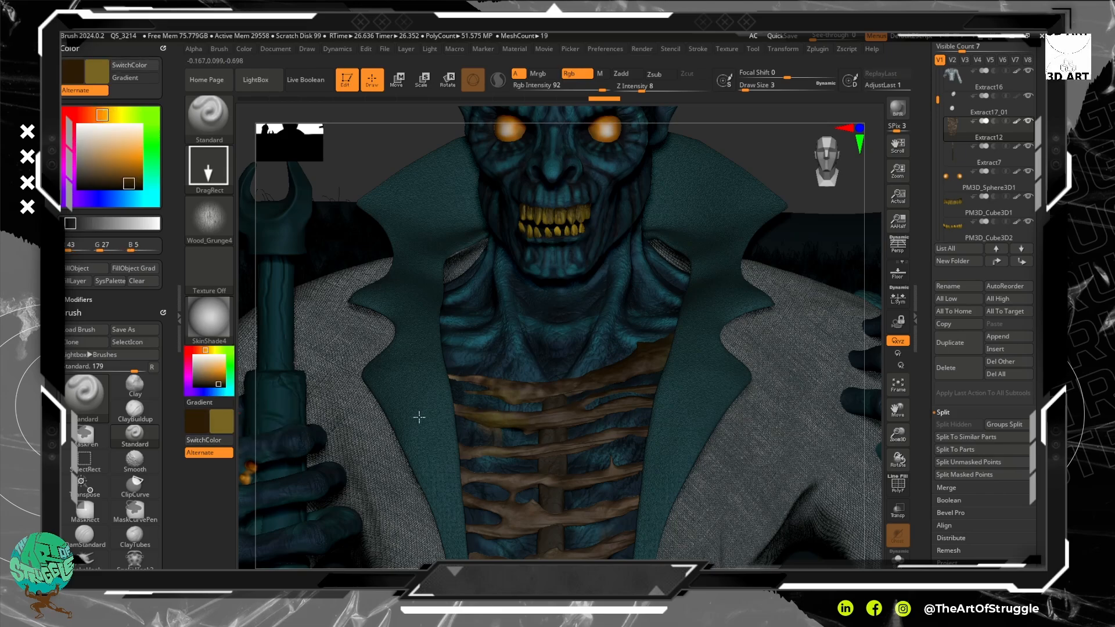
click(226, 444)
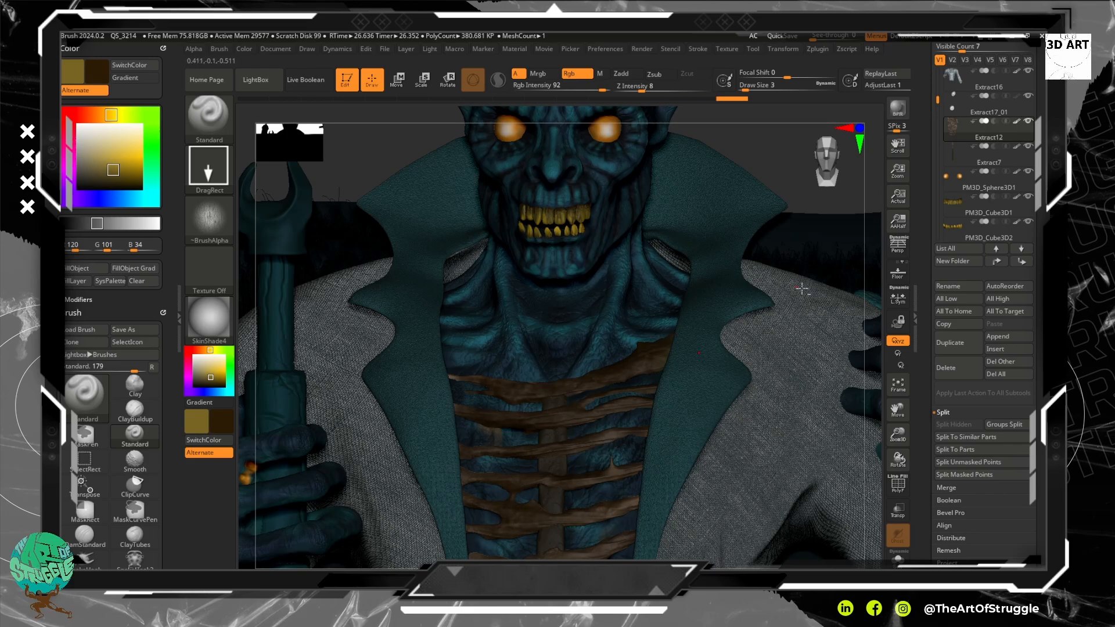
Texture the lower chest ribs with a wood stamp and load the Wood_Grunge1 alpha.
alt+drag(869, 301, 854, 186)
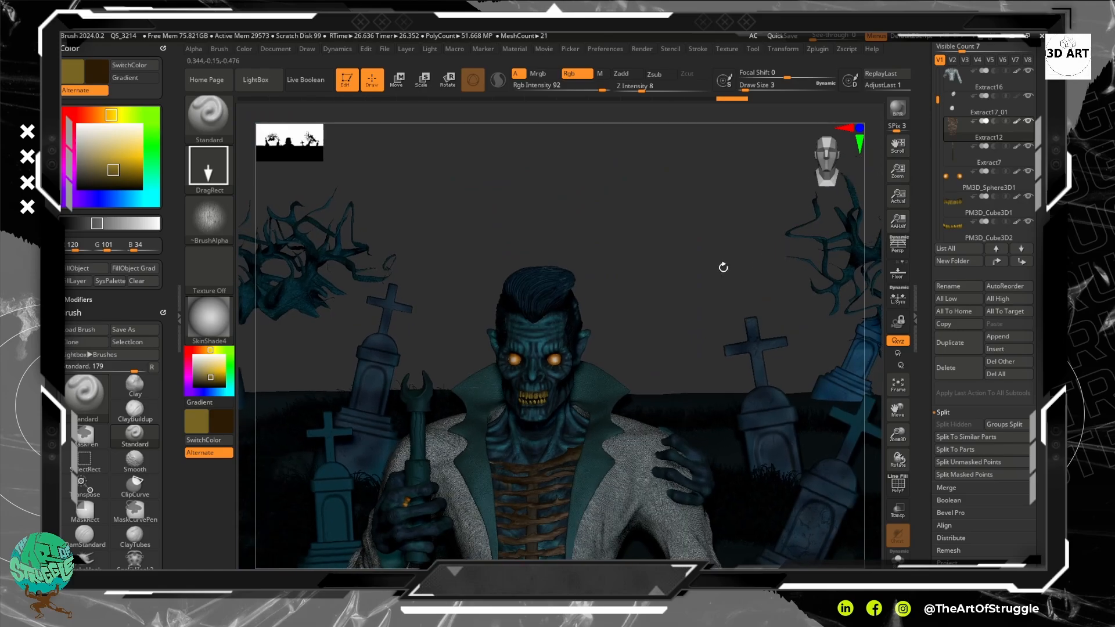
alt+drag(723, 267, 732, 55)
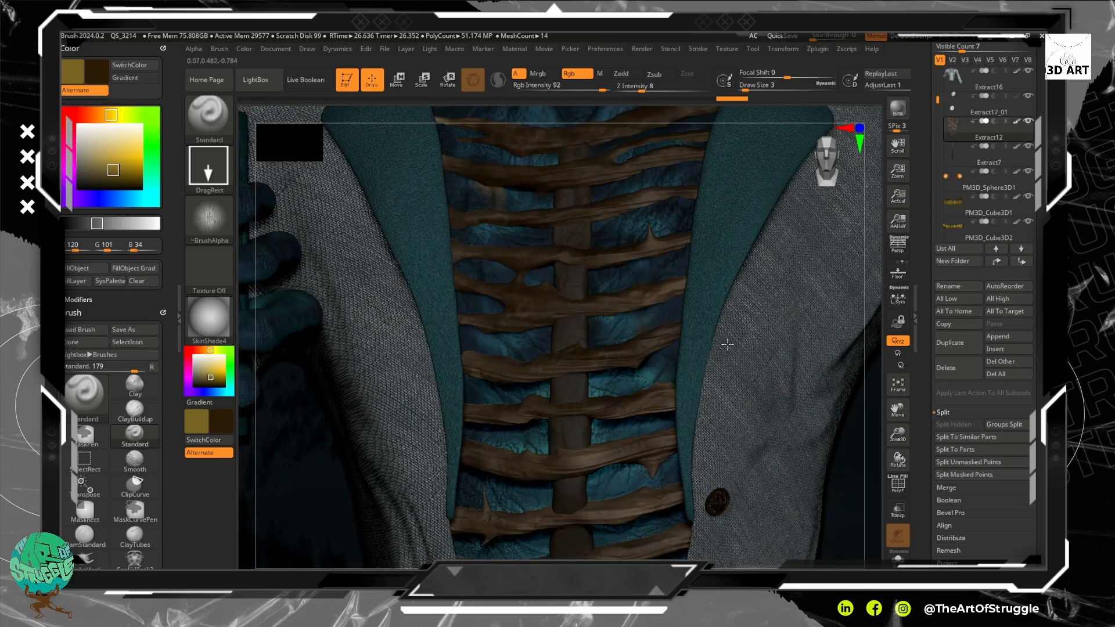
click(208, 220)
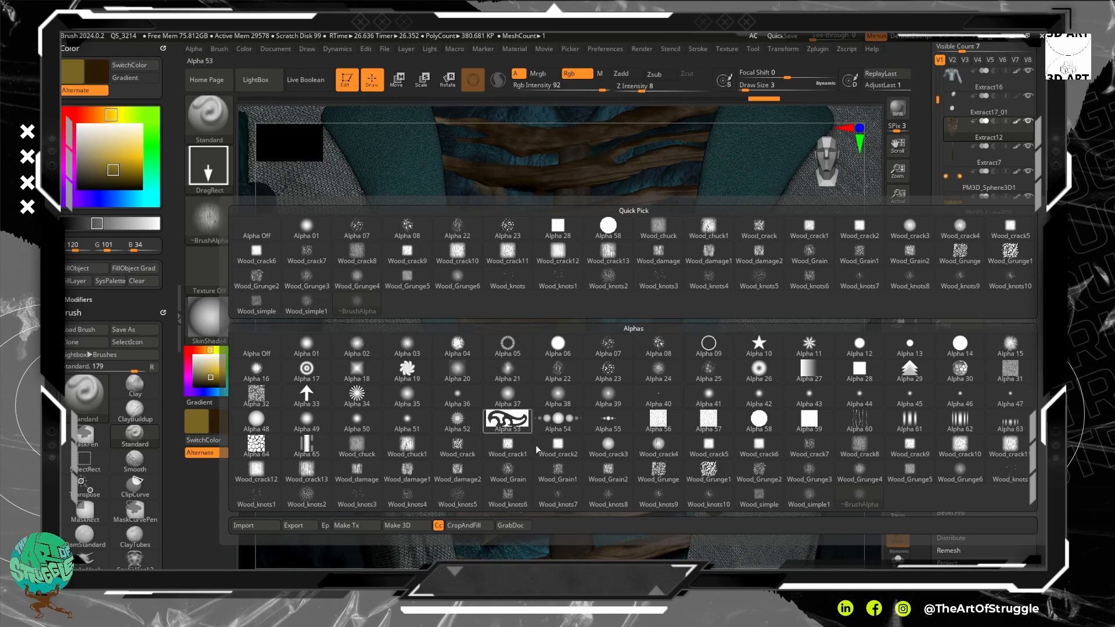
mouse_move(567, 474)
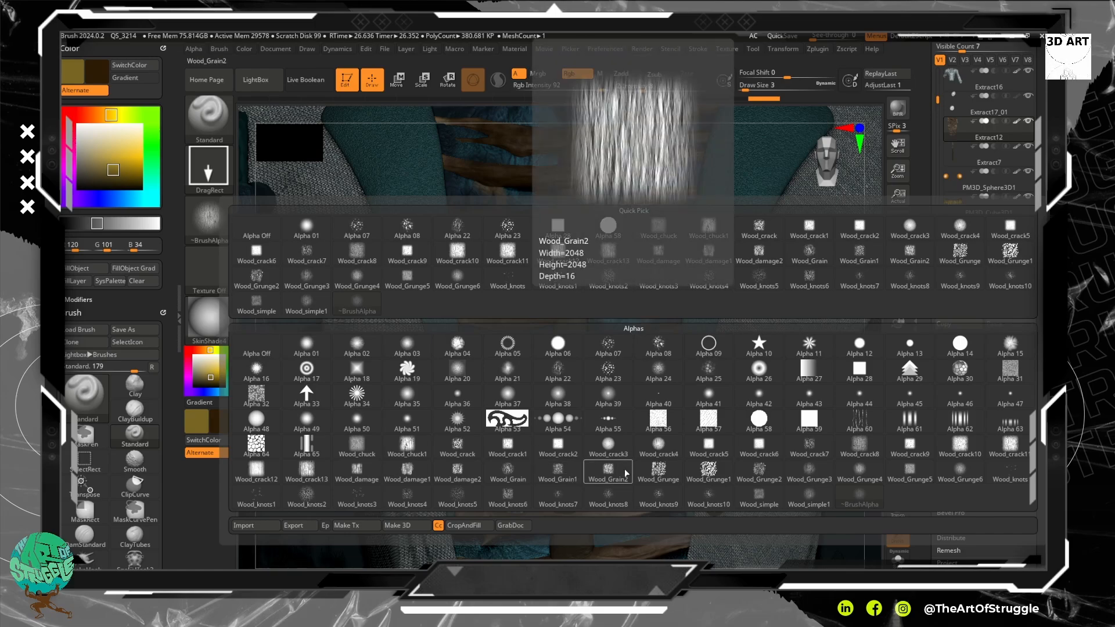
mouse_move(694, 477)
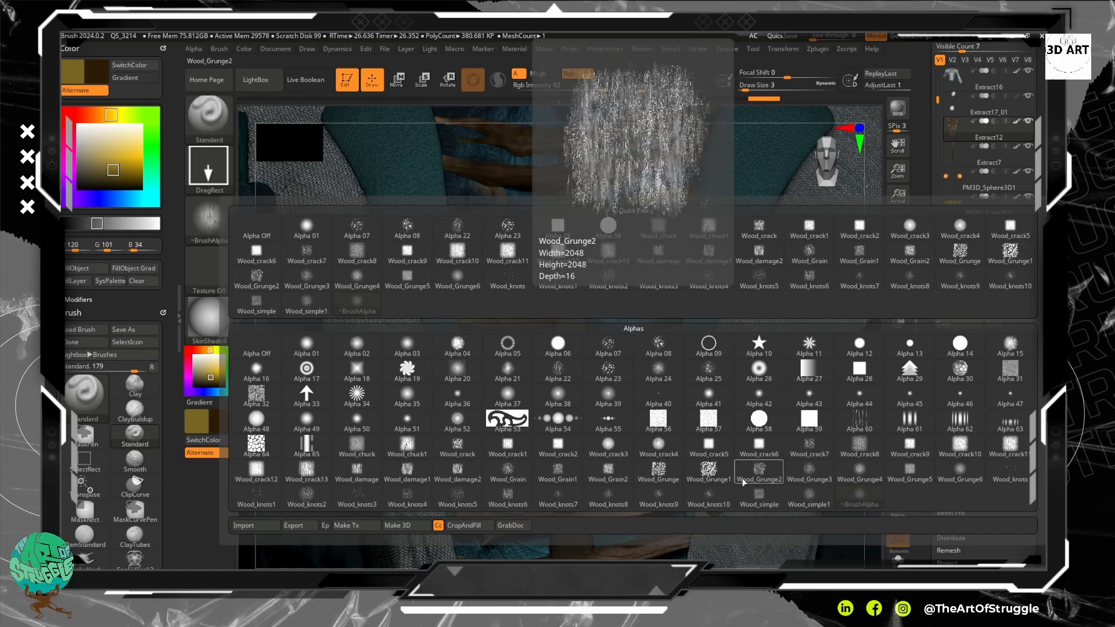
click(713, 479)
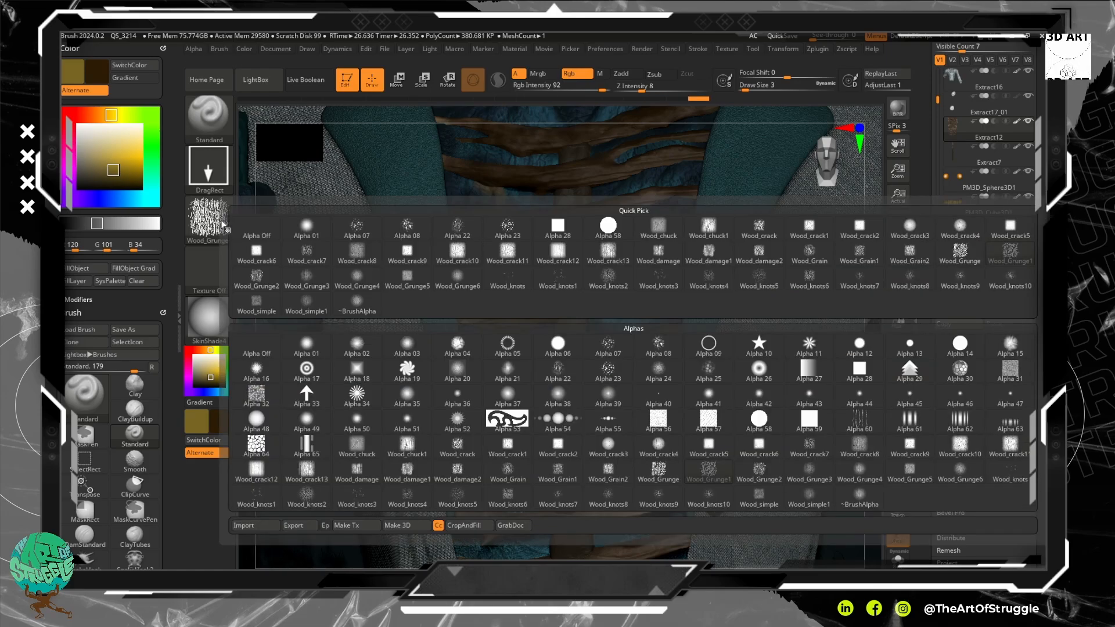
Load the Wood_crack11 alpha and try an olive stamp on the middle ribs, undoing it.
click(208, 219)
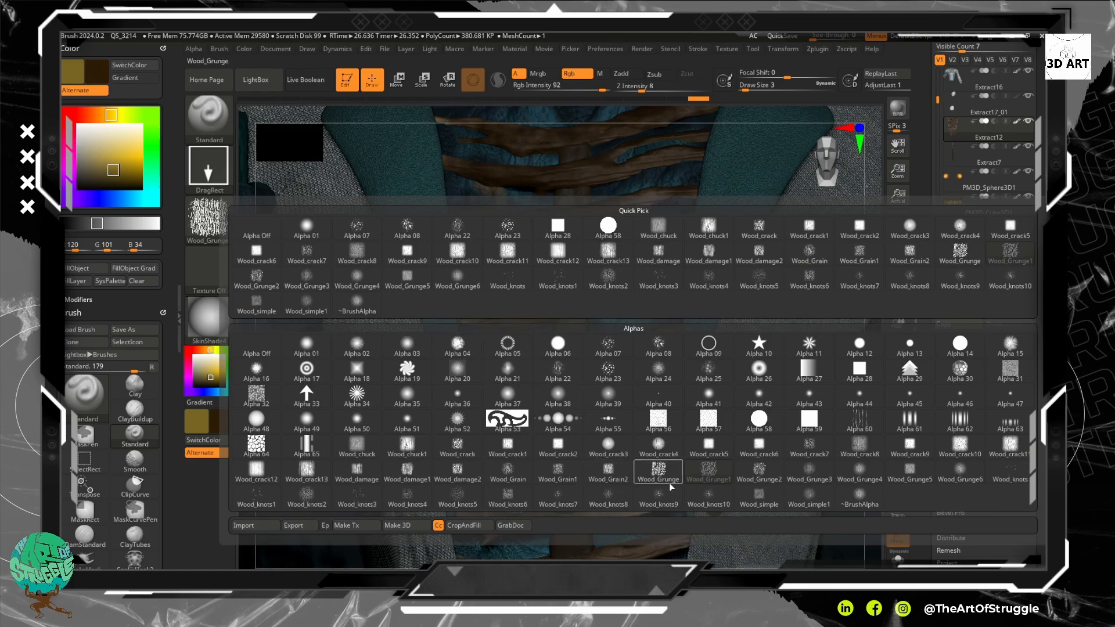
mouse_move(799, 477)
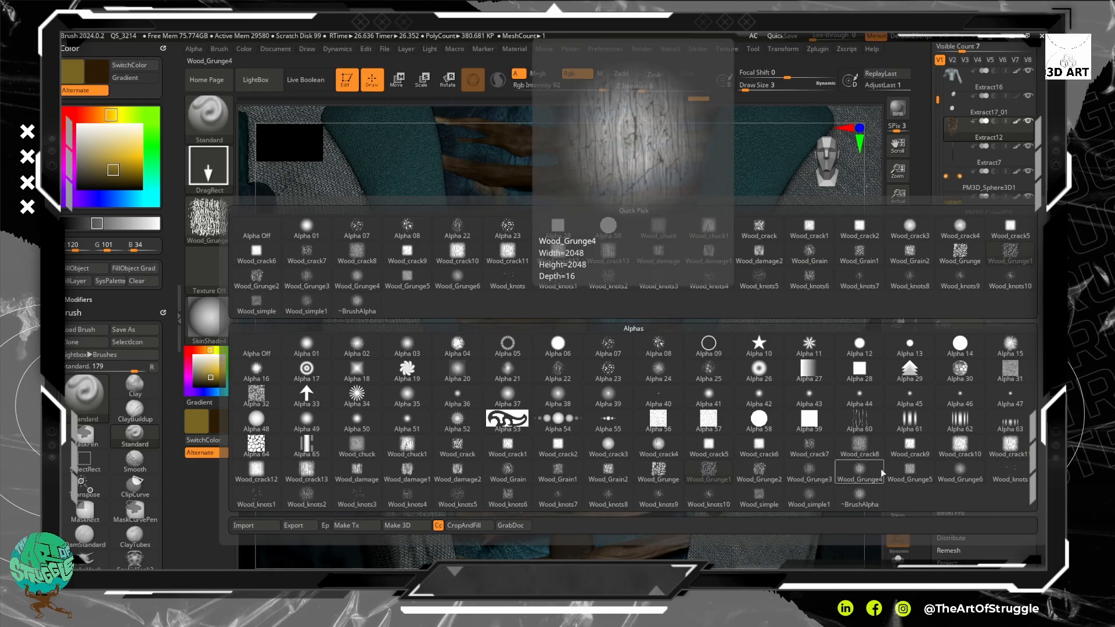
mouse_move(1021, 448)
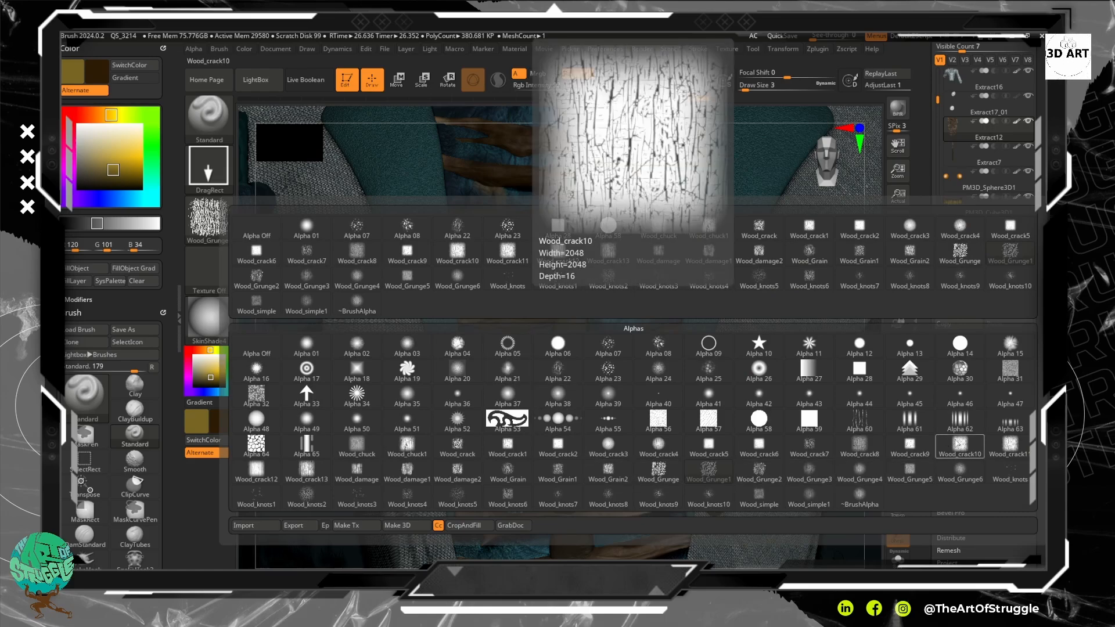
click(1000, 450)
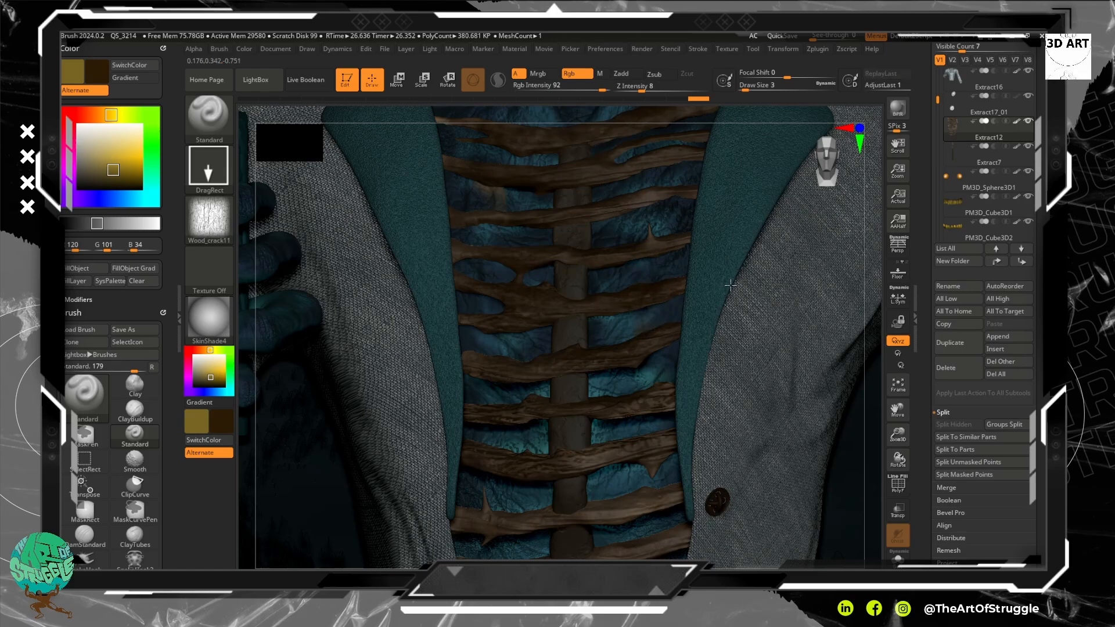
drag(659, 293, 725, 288)
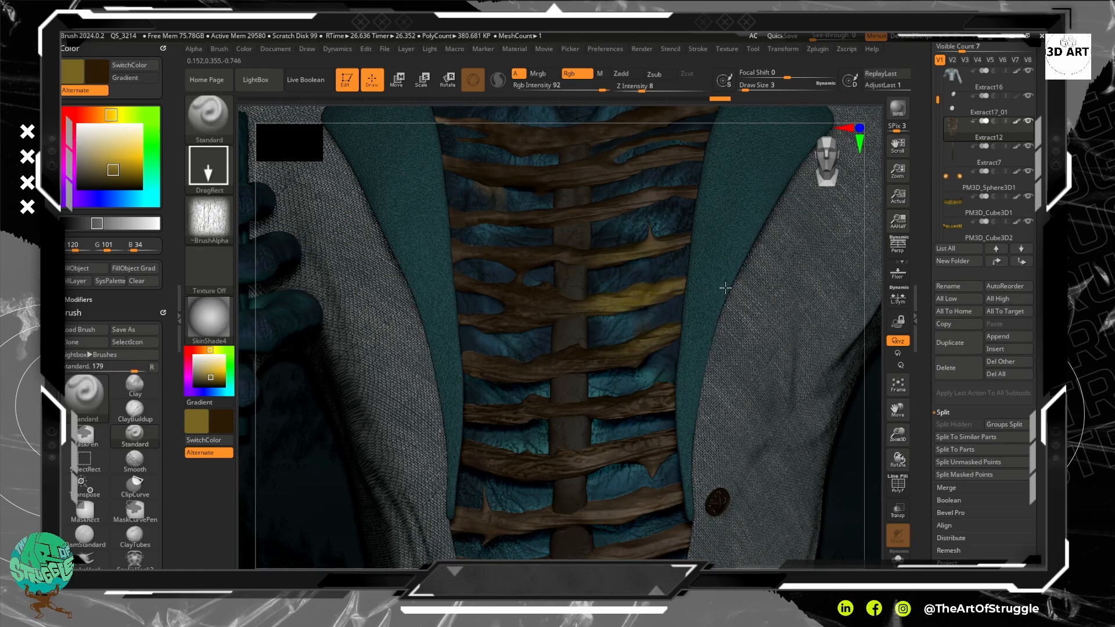
key(ctrl+z)
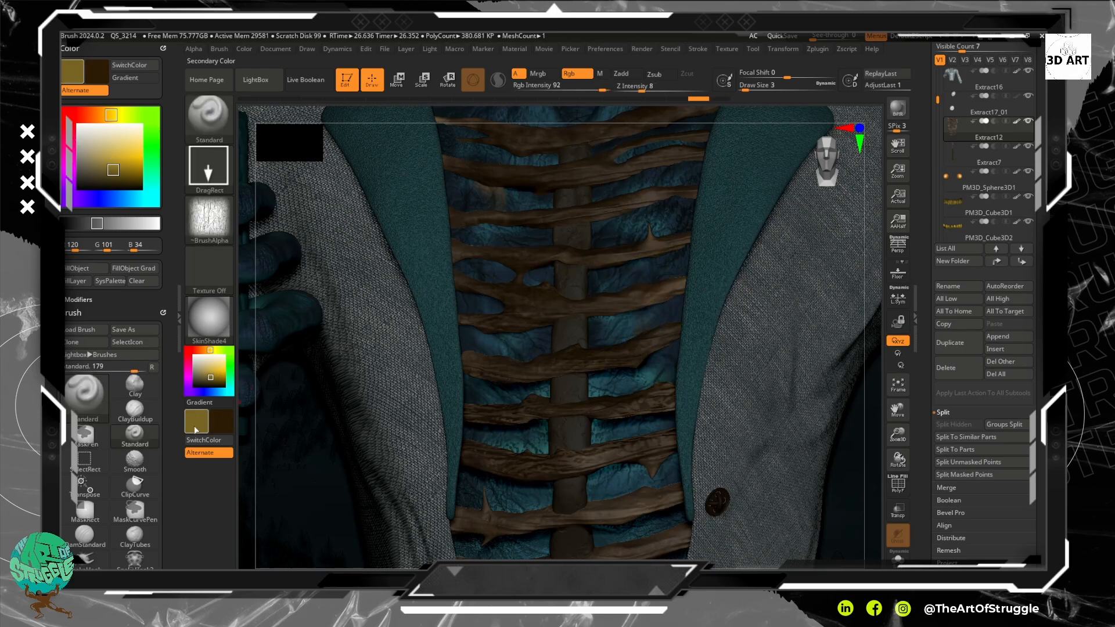
Change the main colour to brown (R 95, G 67, B 25) and stamp wood cracks on the middle ribs.
mouse_move(196, 429)
mouse_down()
mouse_move(209, 396)
mouse_move(154, 480)
mouse_move(139, 465)
mouse_move(208, 465)
mouse_move(232, 528)
mouse_up()
click(178, 330)
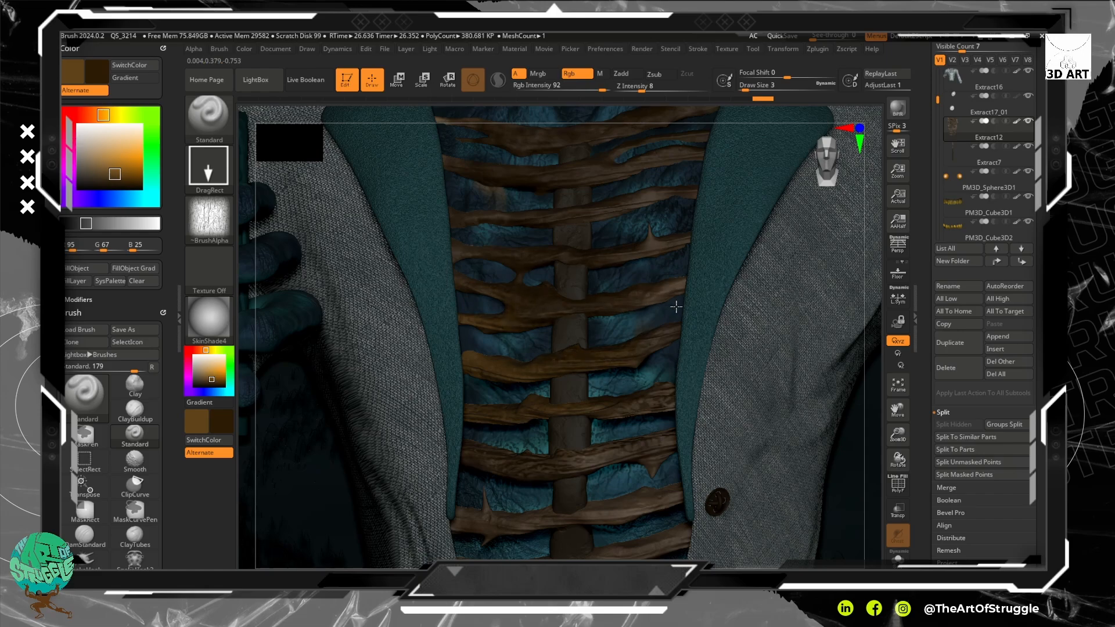
key(ctrl)
Load the Wood_crack13 alpha and stamp brown wood cracks across the upper and middle ribs, redoing the first trial stamp.
click(208, 220)
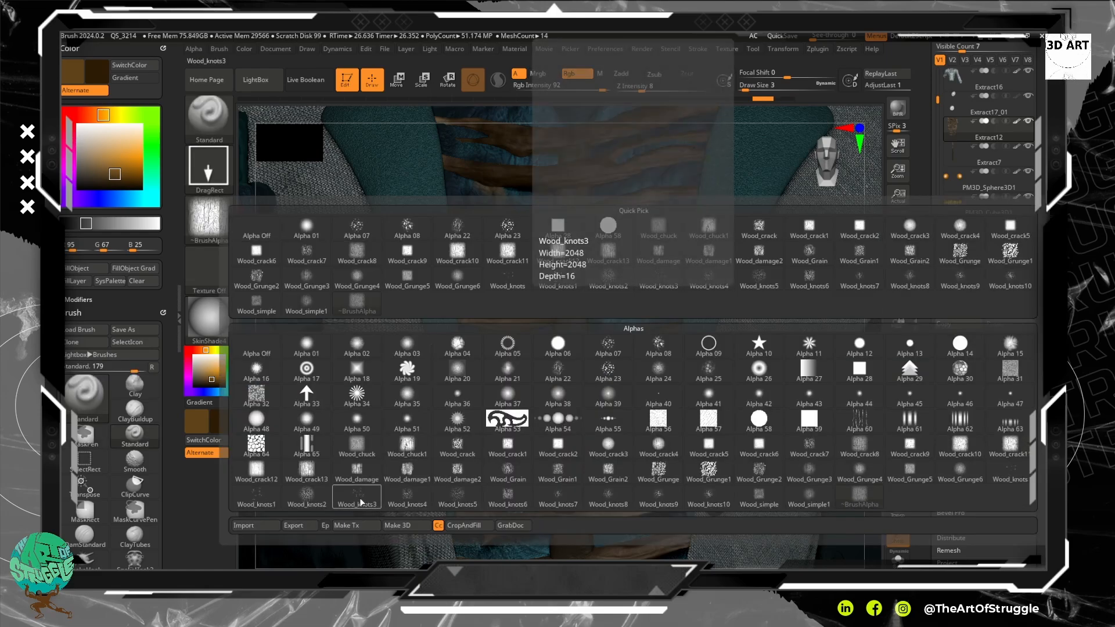
click(345, 502)
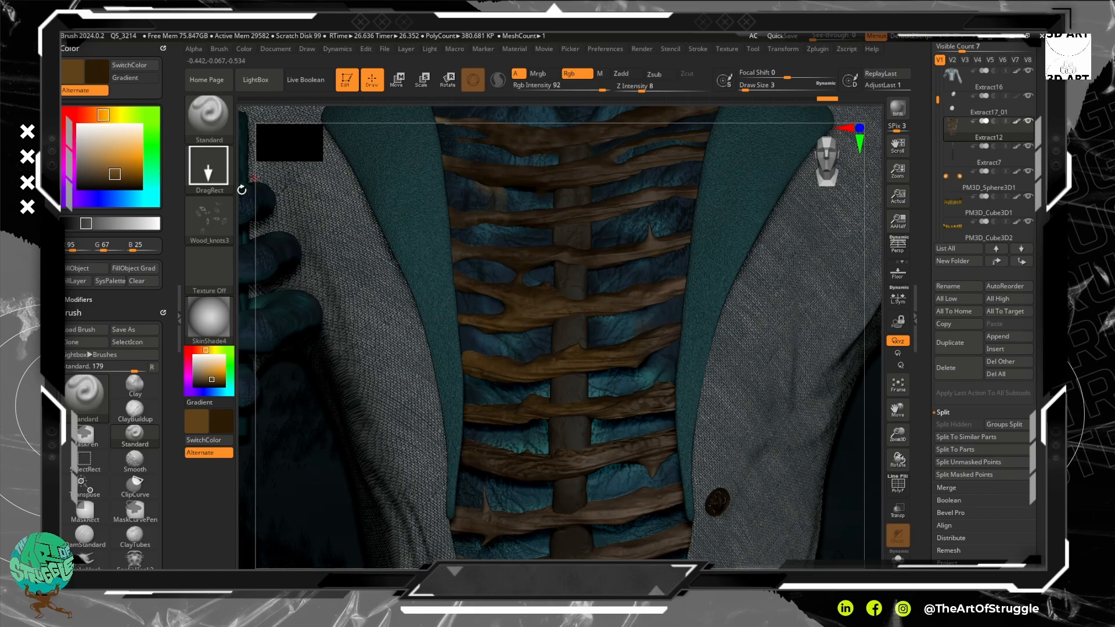
click(209, 219)
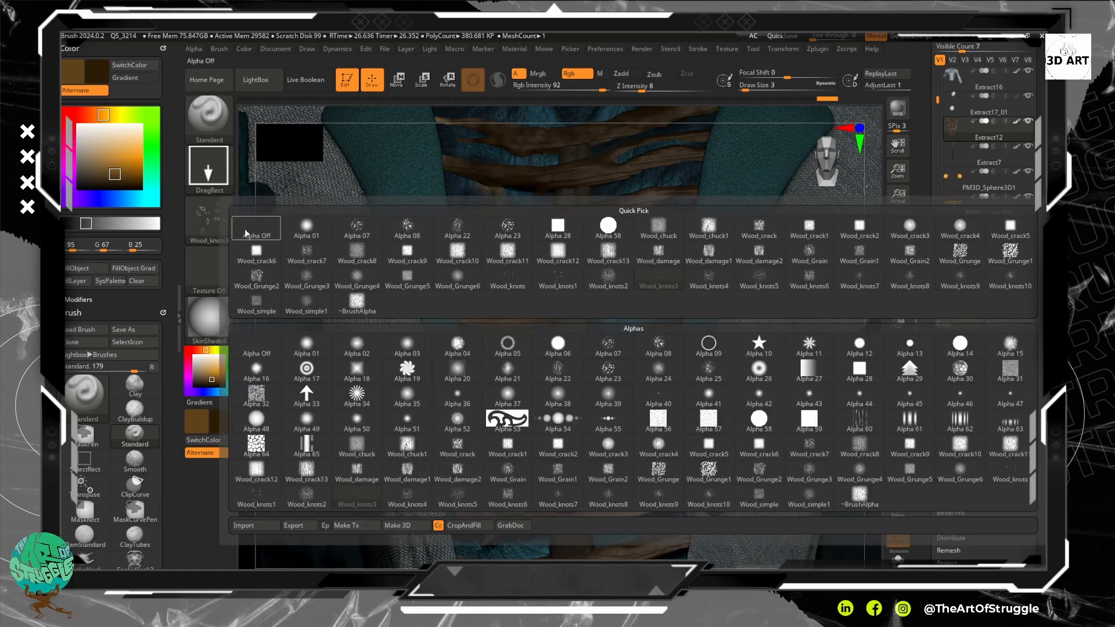
click(303, 472)
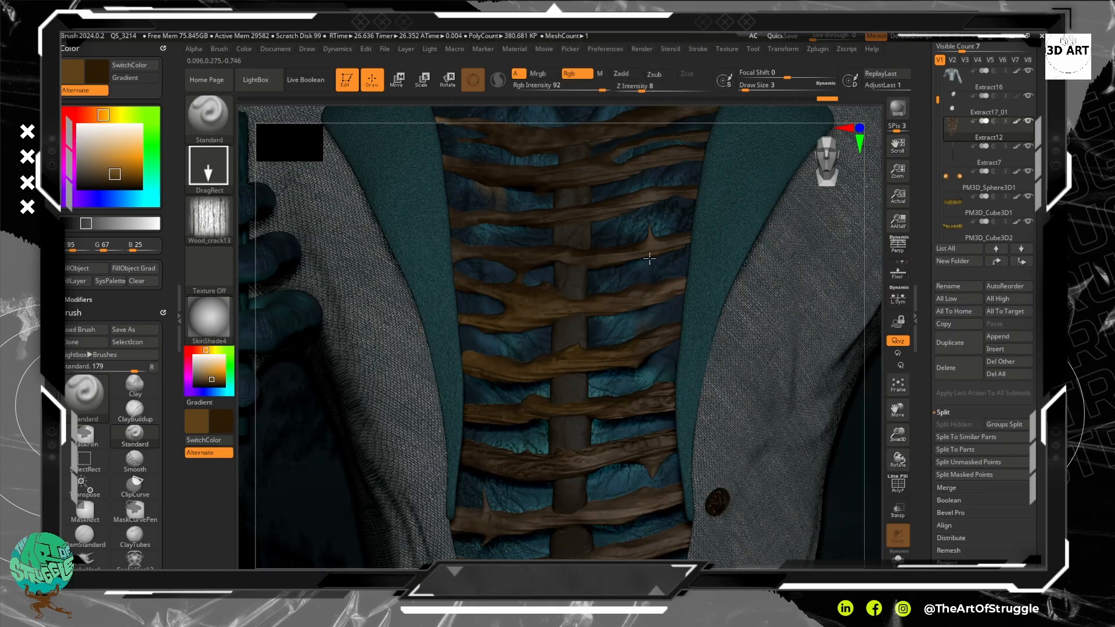
drag(649, 258, 695, 247)
key(ctrl+z)
drag(565, 252, 769, 235)
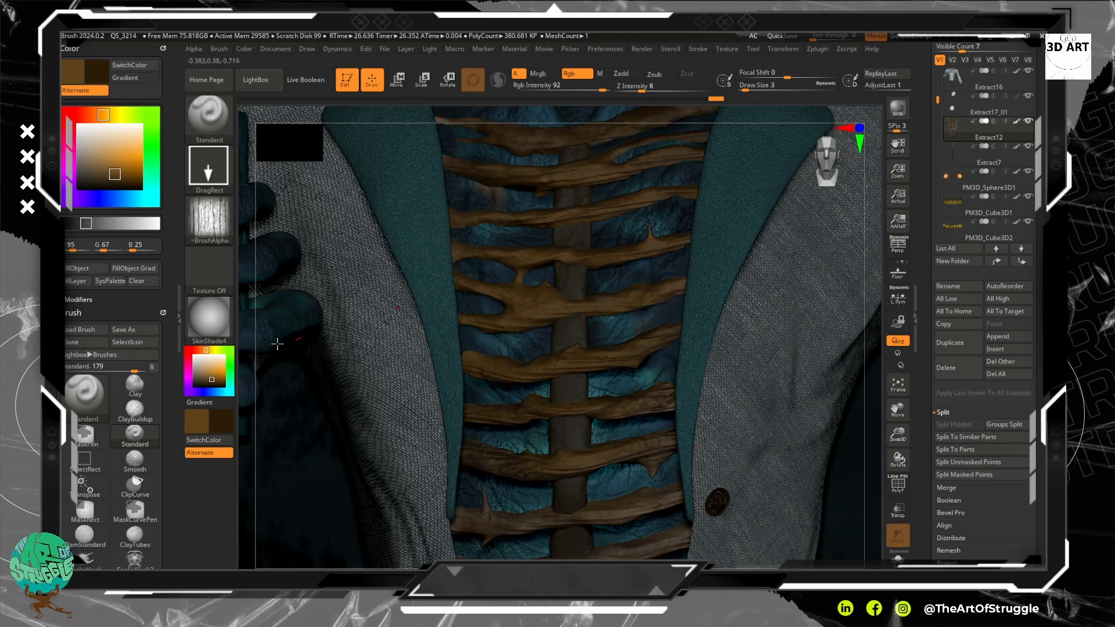
Darken the main colour to a deeper brown, R 75, G 54, B 22.
click(210, 370)
drag(210, 370, 210, 381)
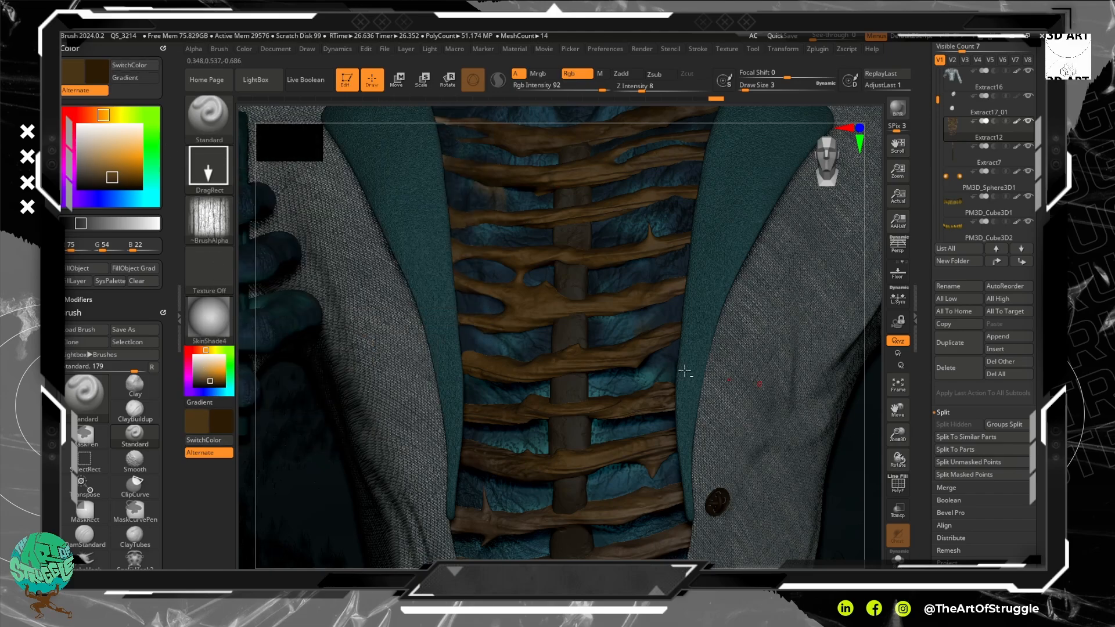
Select the central spine, load the Wood_crack4 alpha, enable Zadd and stamp raised brown cracks along the spine.
alt+click(572, 314)
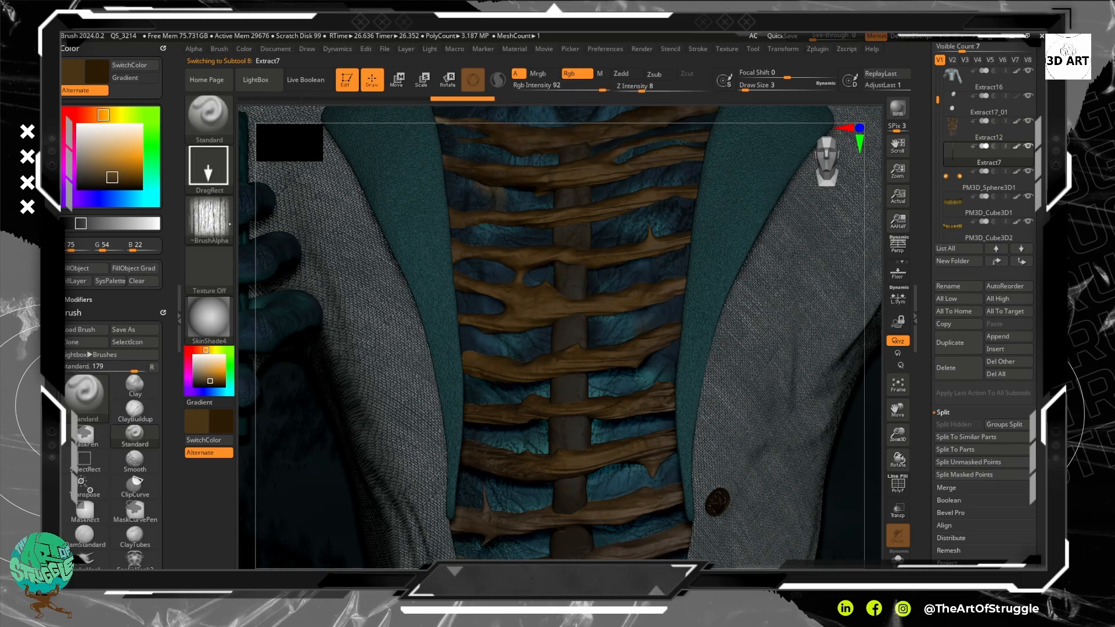
click(221, 217)
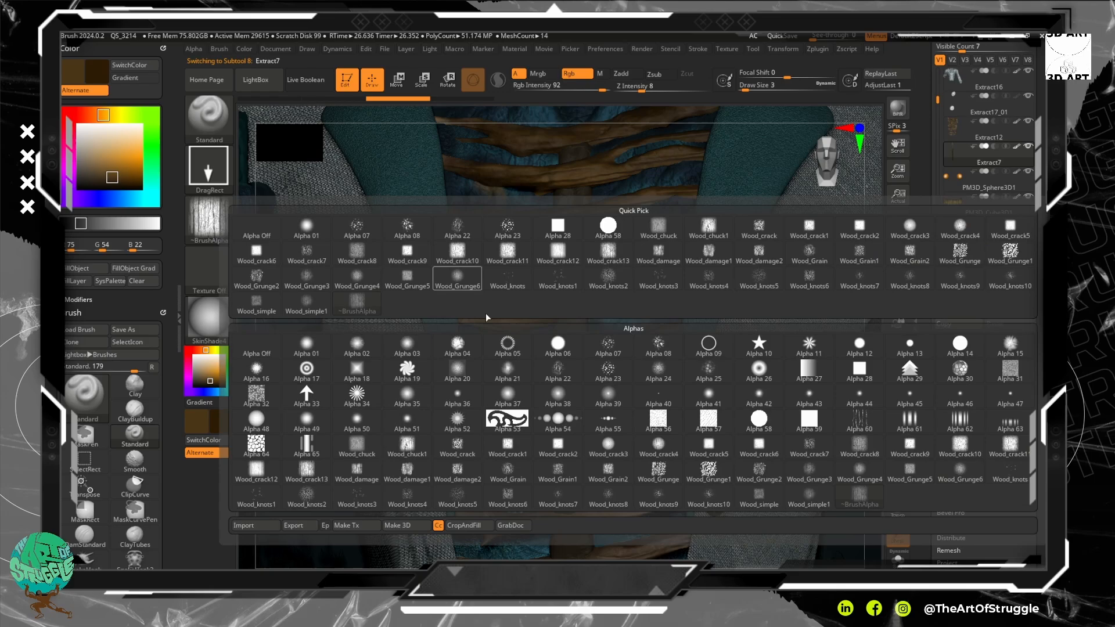
click(657, 444)
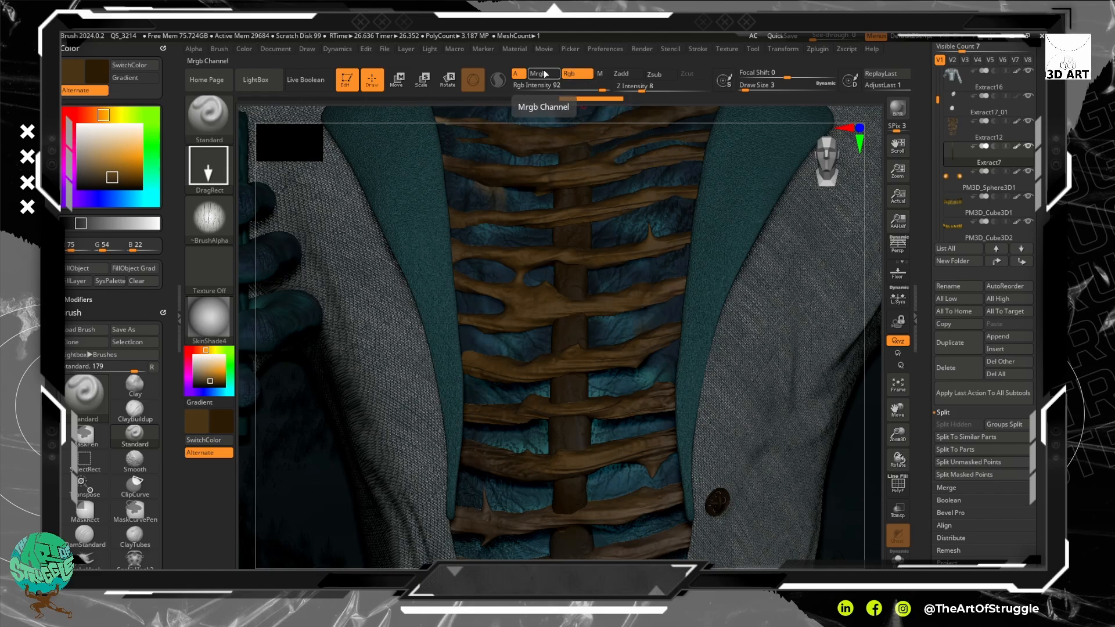
click(623, 74)
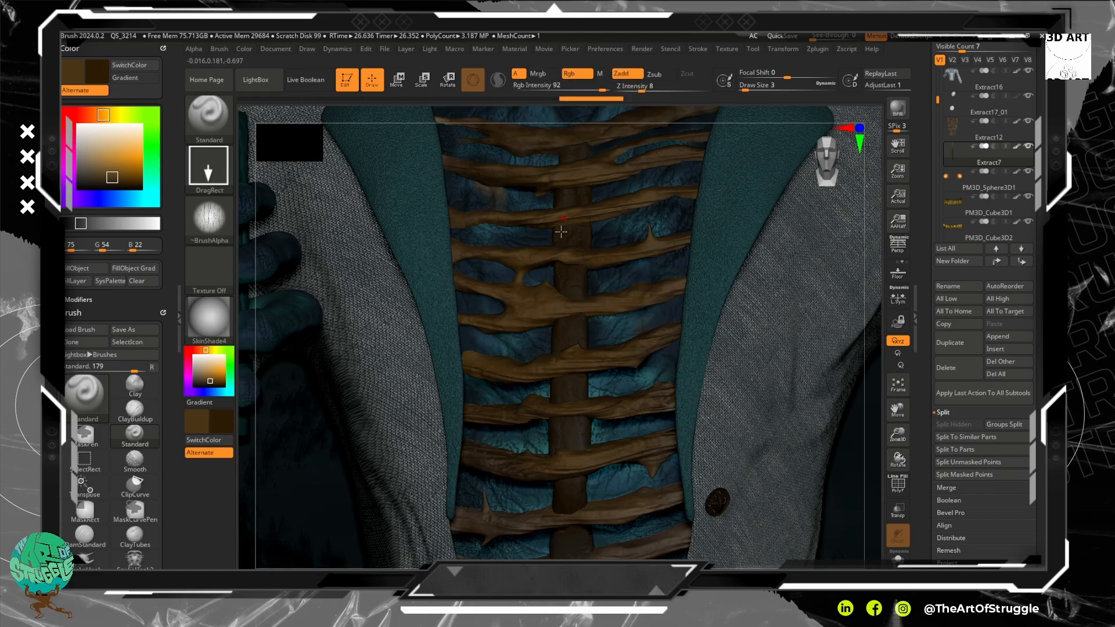
drag(576, 387, 570, 412)
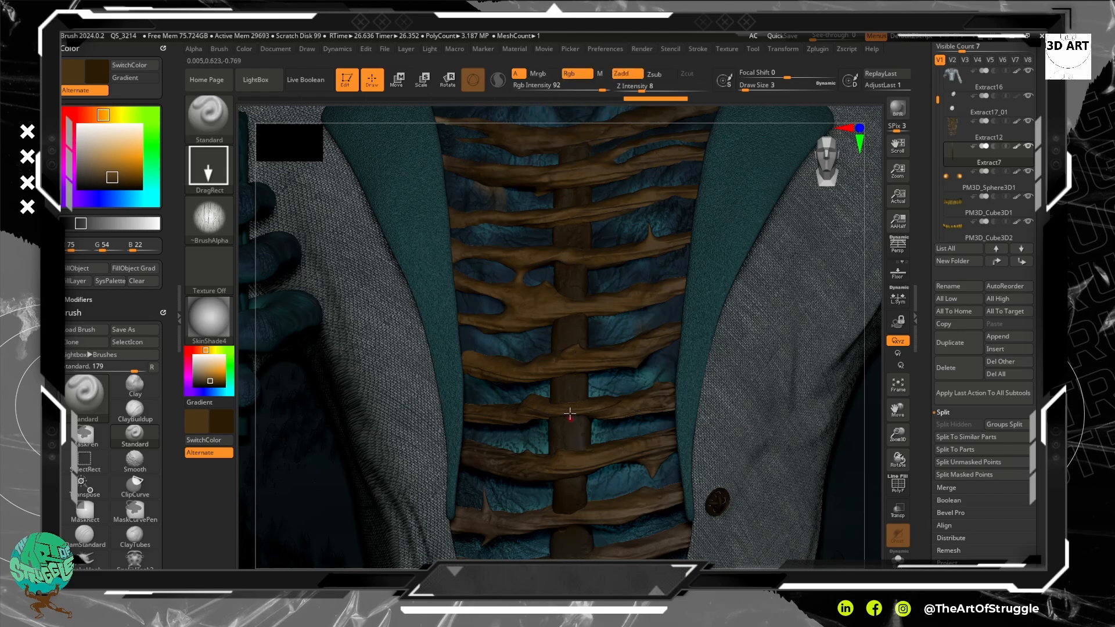
drag(568, 534, 574, 552)
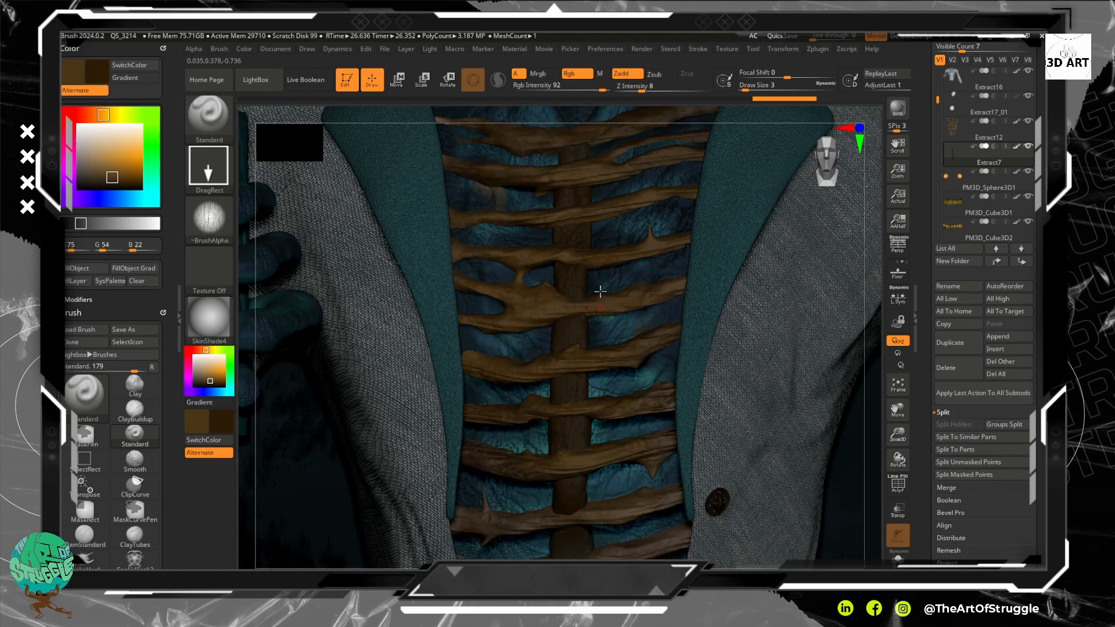
drag(580, 296, 581, 316)
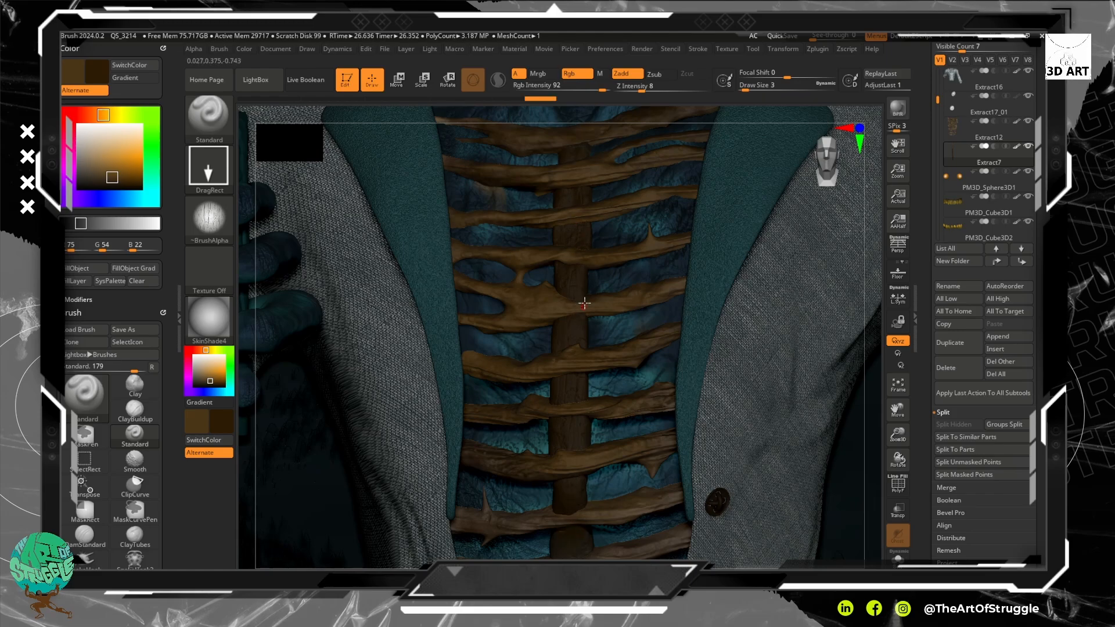
Select the ribs, set Z Intensity to 21 and stamp a wood crack across the middle ribs.
drag(868, 317, 855, 435)
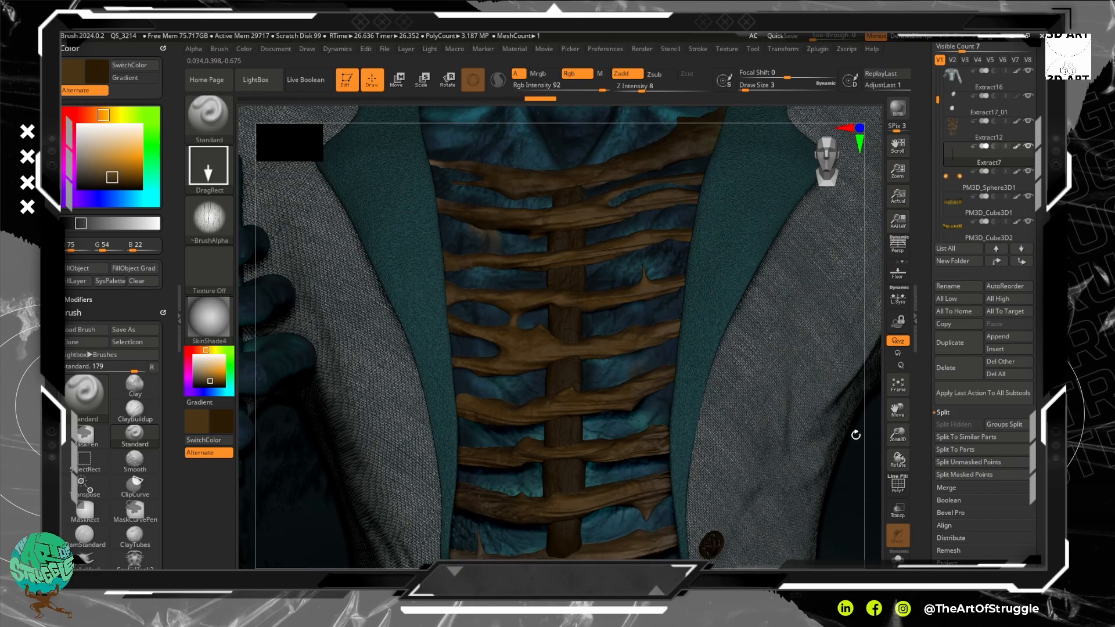
alt+click(559, 375)
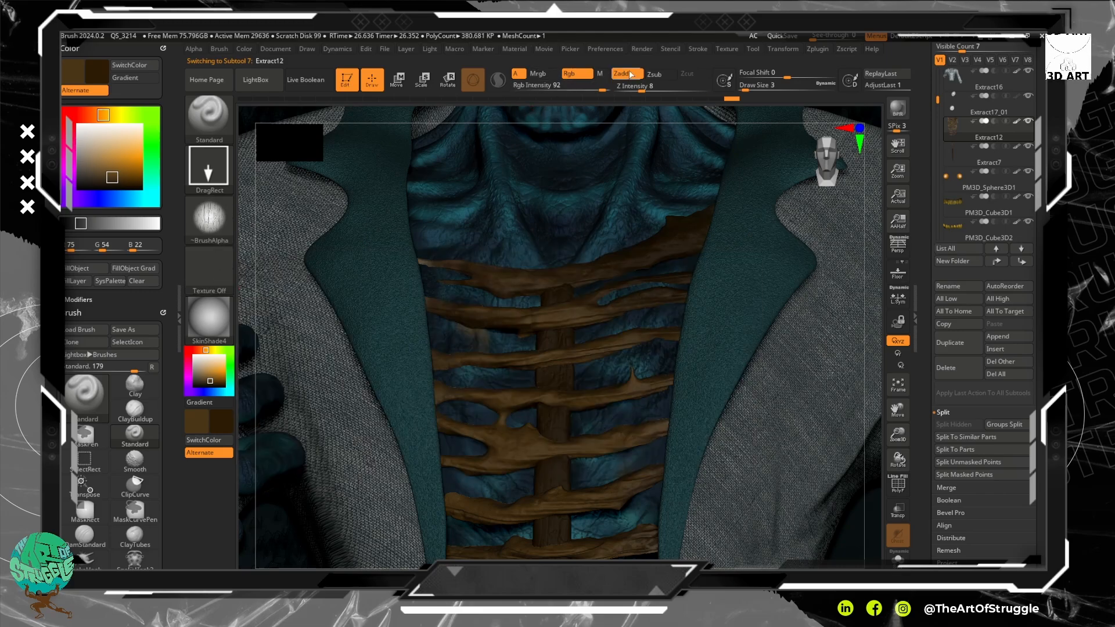
click(657, 88)
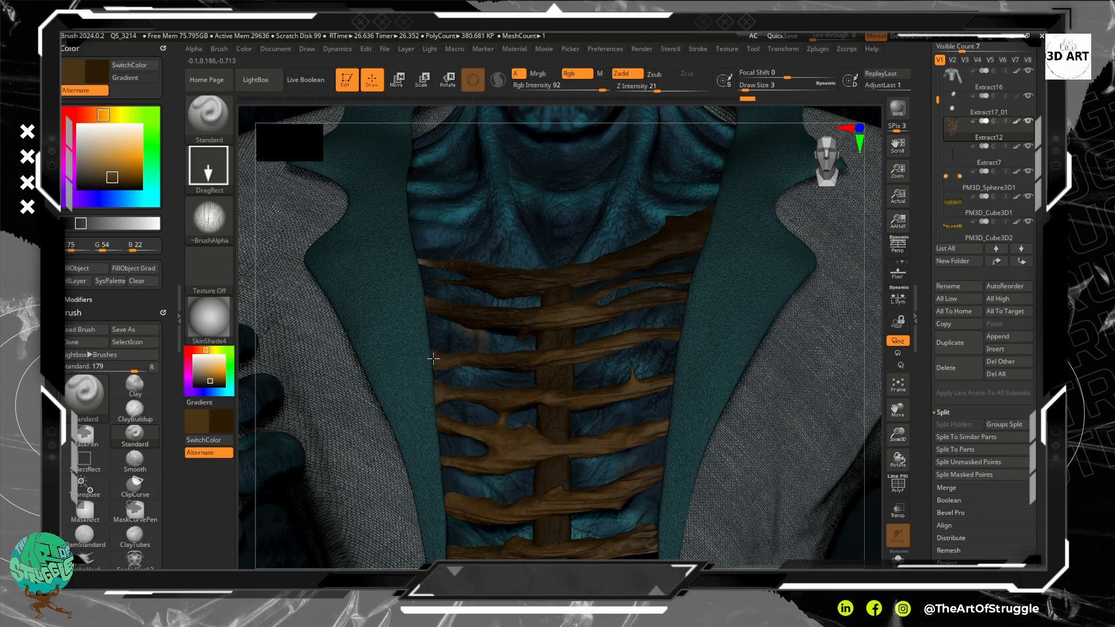
drag(509, 446, 583, 442)
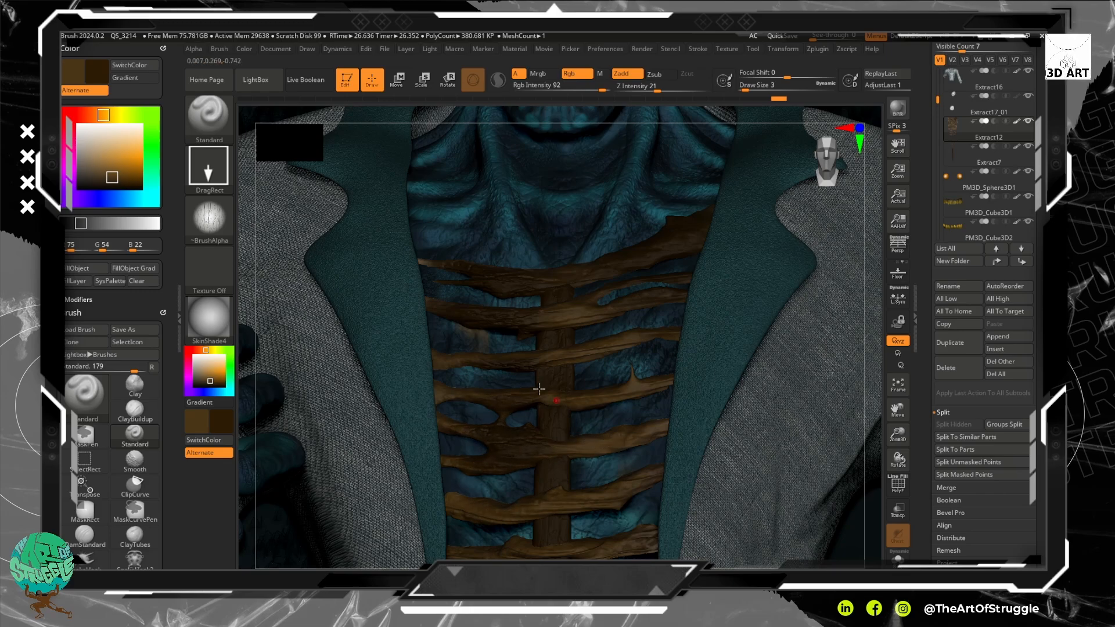
Try the Wood_Grain1 alpha, replace it with Wood_Grunge5 and stamp raised brown wood grain across the upper and middle ribs.
click(208, 225)
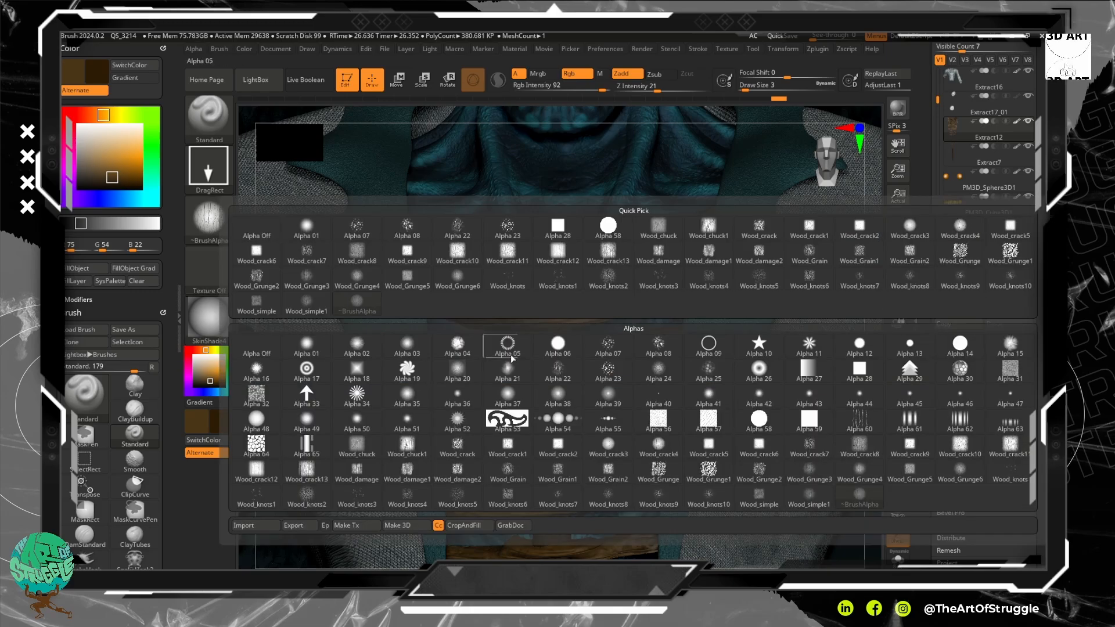
click(557, 469)
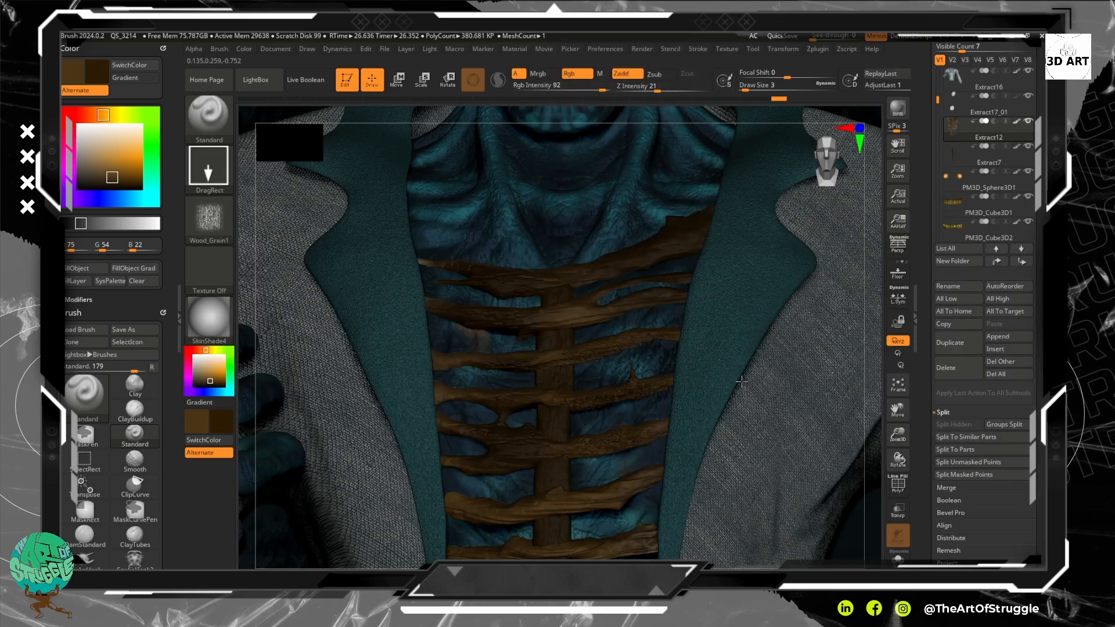
click(219, 219)
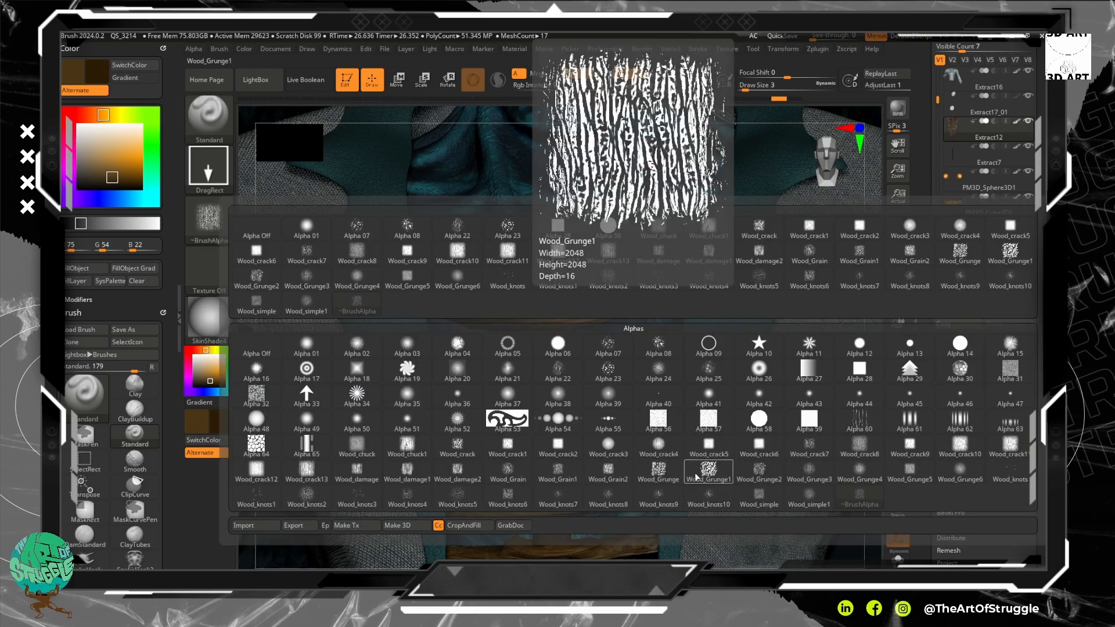
click(915, 469)
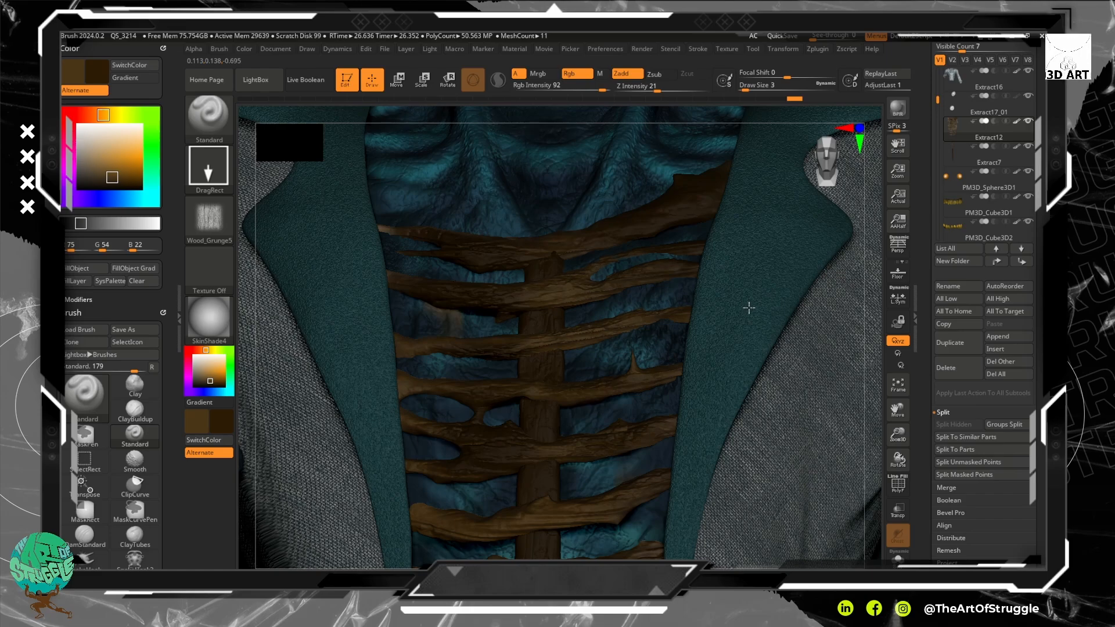
key(ctrl+shift+z)
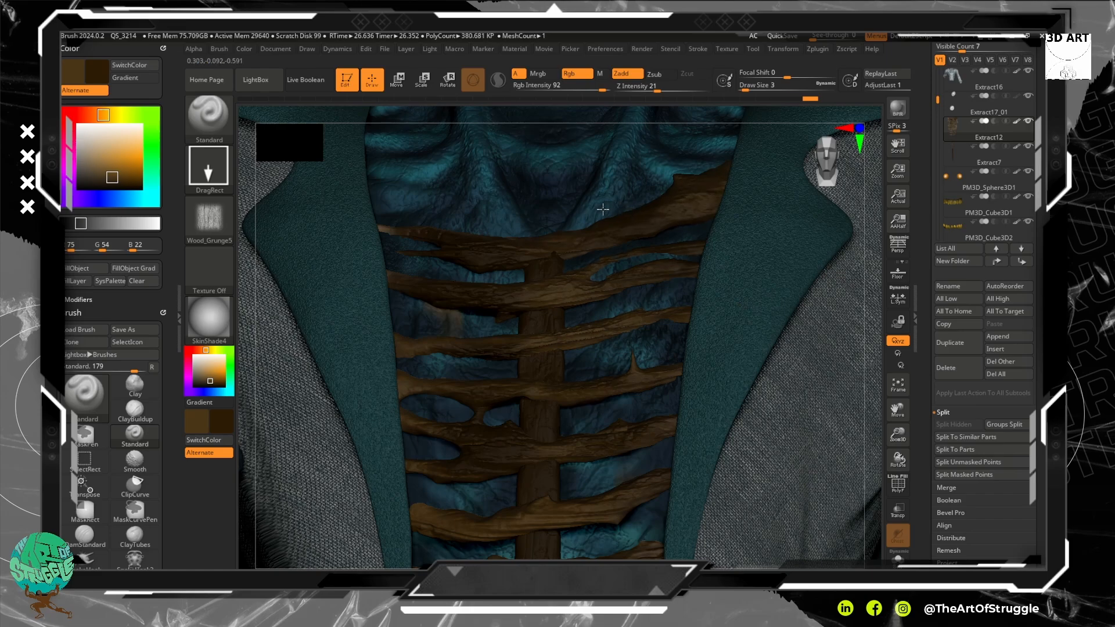
key(ctrl+shift+z)
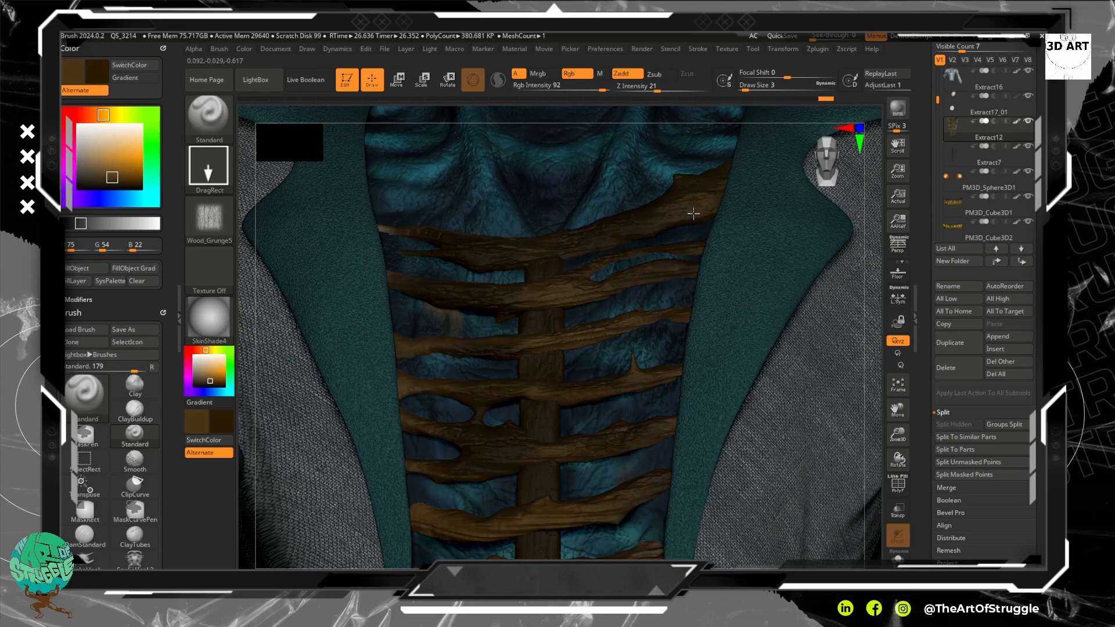
key(ctrl+shift+z)
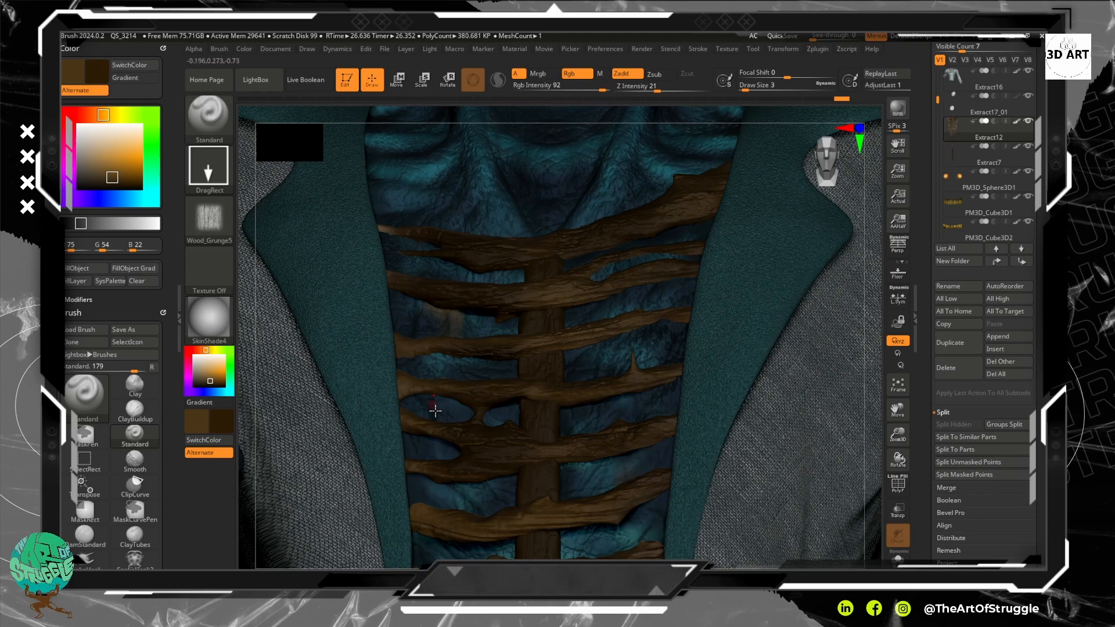
key(ctrl+z)
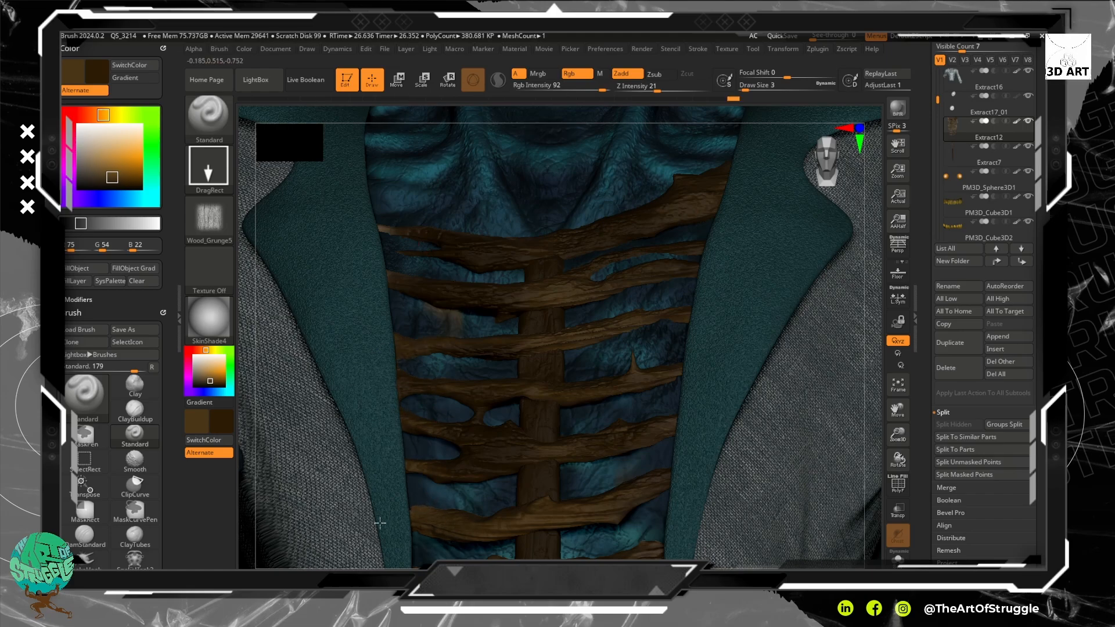
key(ctrl+shift+z)
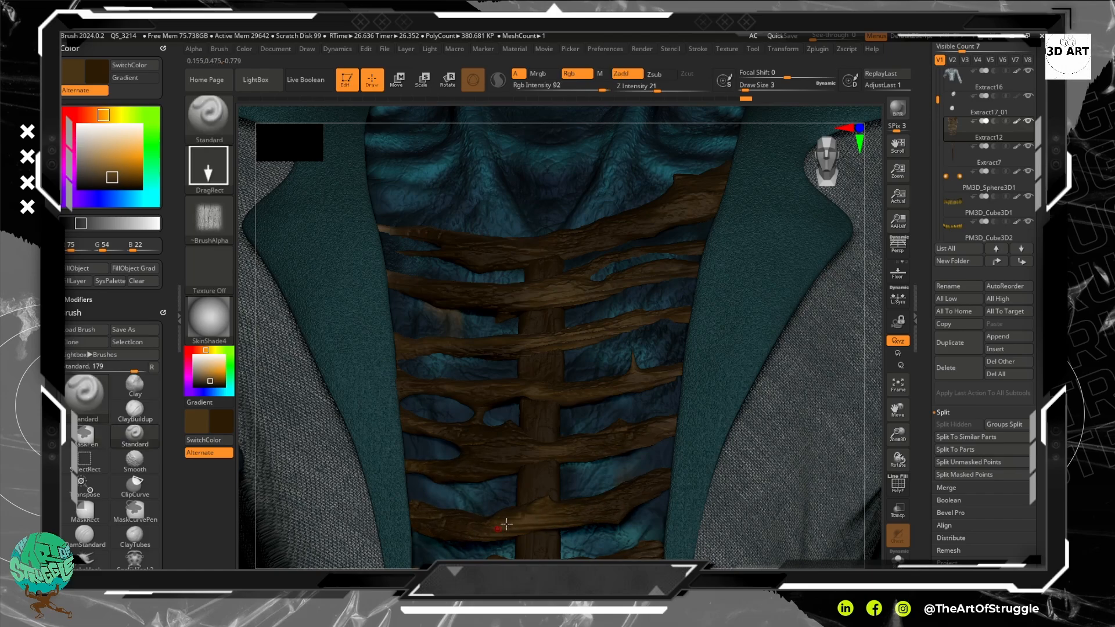
key(ctrl+shift+z)
Stamp the brown Wood_Grunge5 texture across the lower-middle ribs, including the spiked rib.
alt+drag(863, 393, 850, 212)
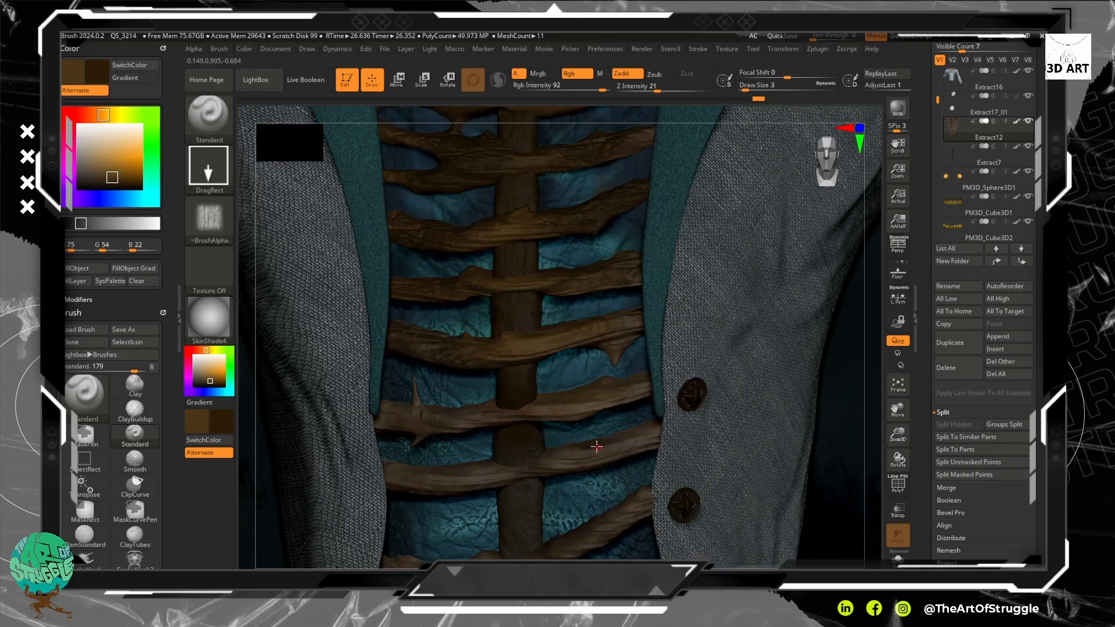
key(ctrl+shift+z)
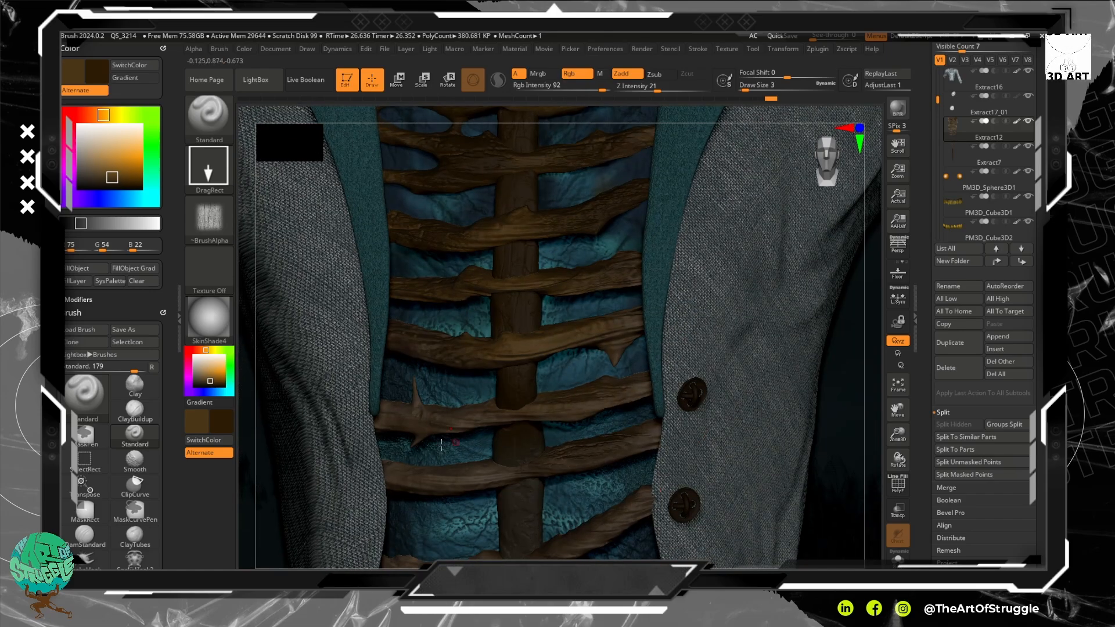
key(ctrl+shift+z)
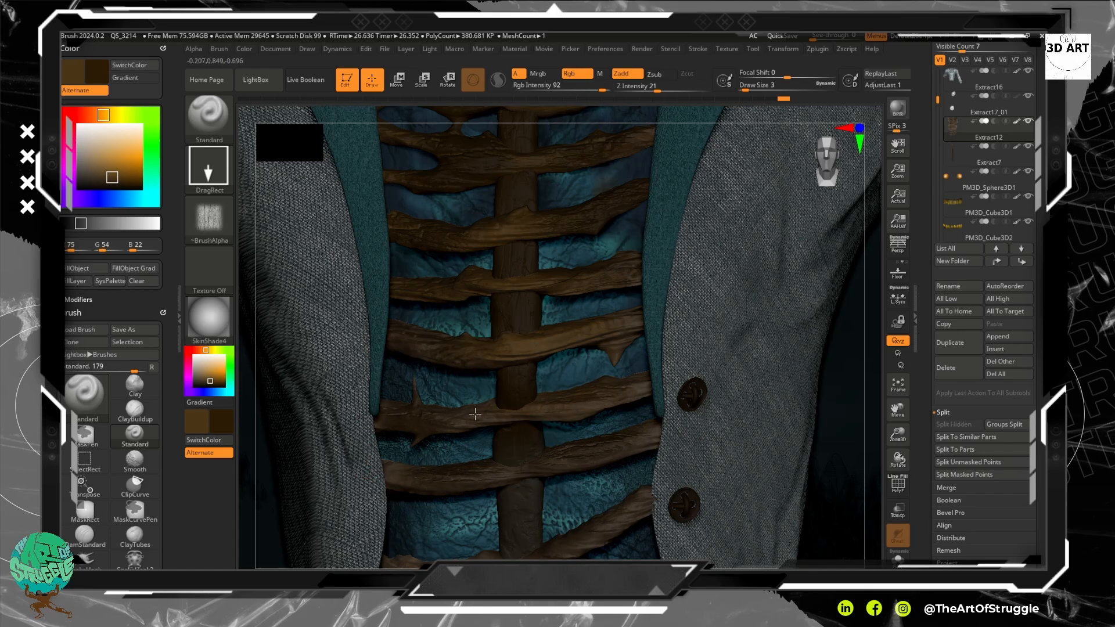
key(ctrl+shift+z)
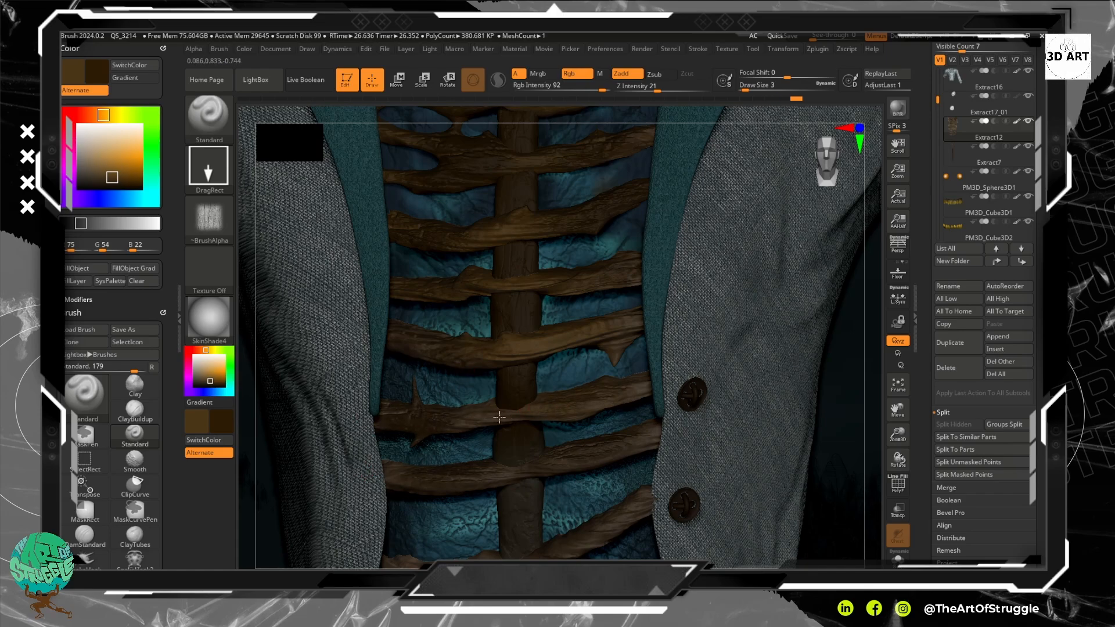
key(ctrl+shift+z)
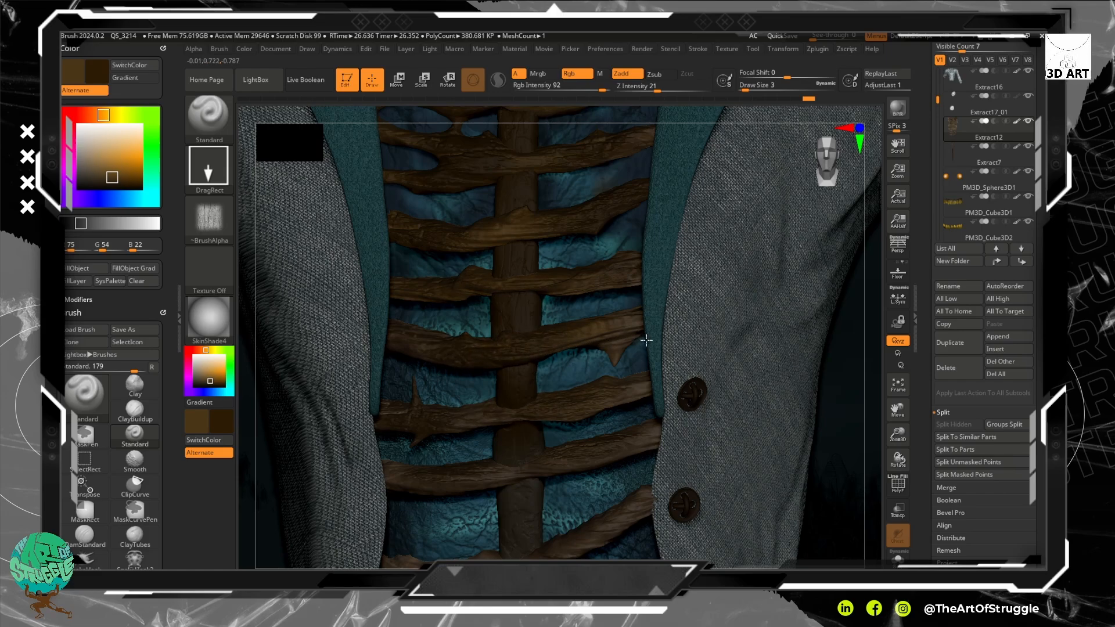
key(ctrl+shift+z)
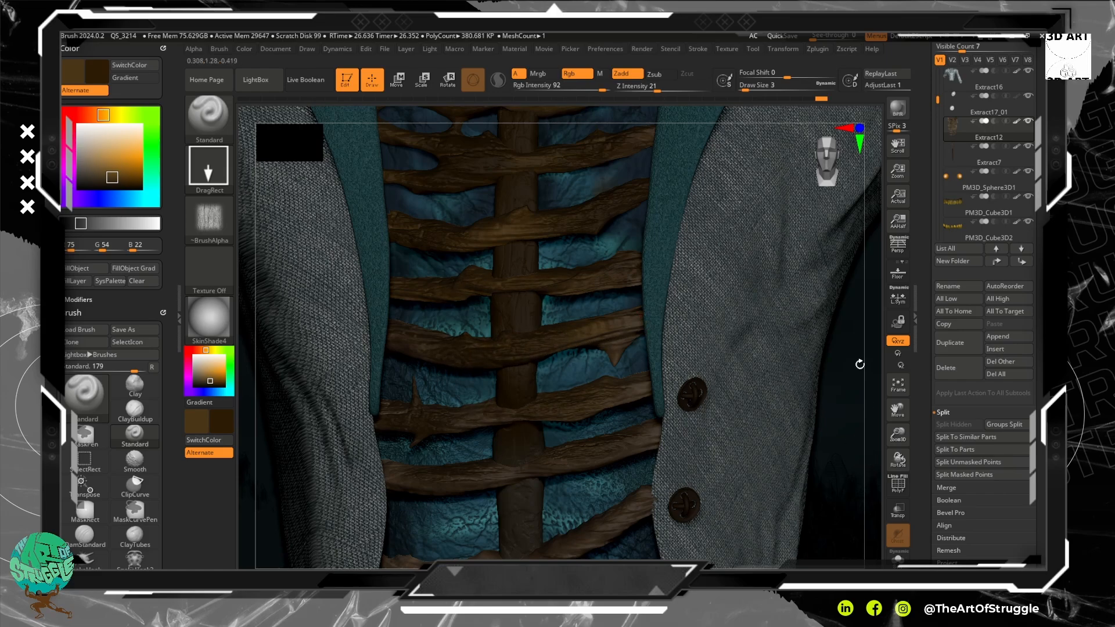
Stamp the brown Wood_Grunge5 texture over the lowest three ribs out to both ends, undoing one stamp along the way.
alt+drag(860, 364, 837, 149)
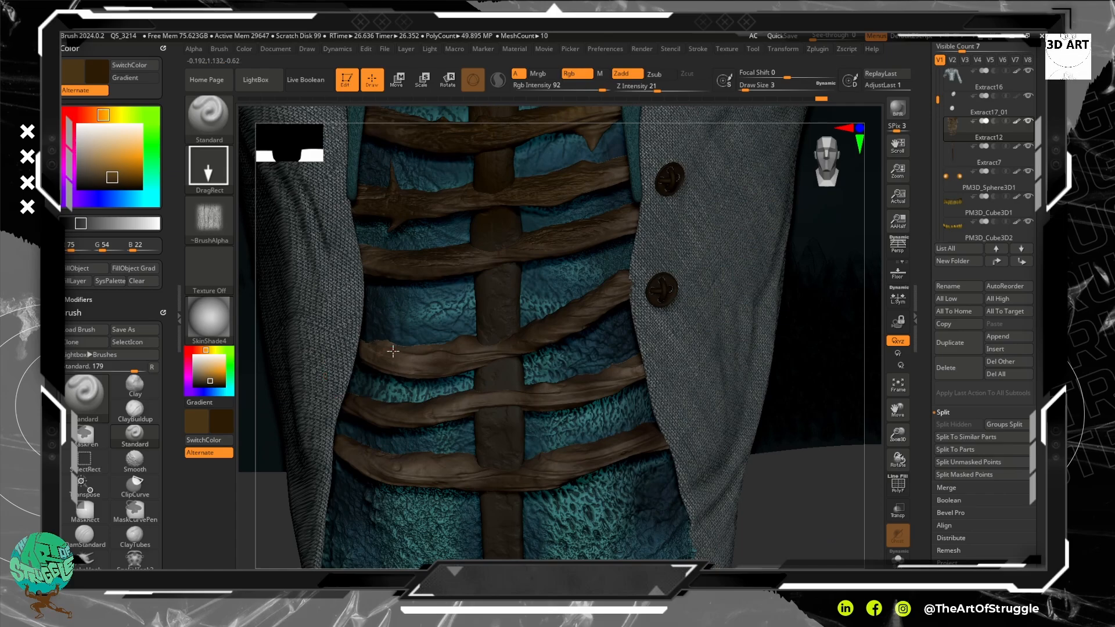
drag(393, 351, 490, 362)
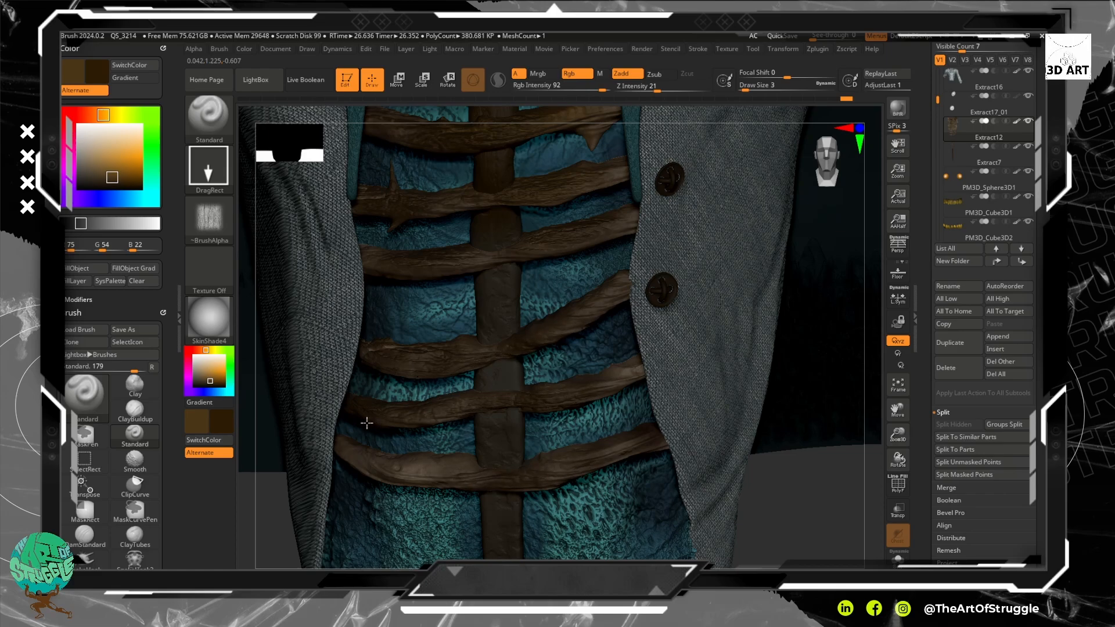
key(ctrl+z)
drag(597, 449, 681, 429)
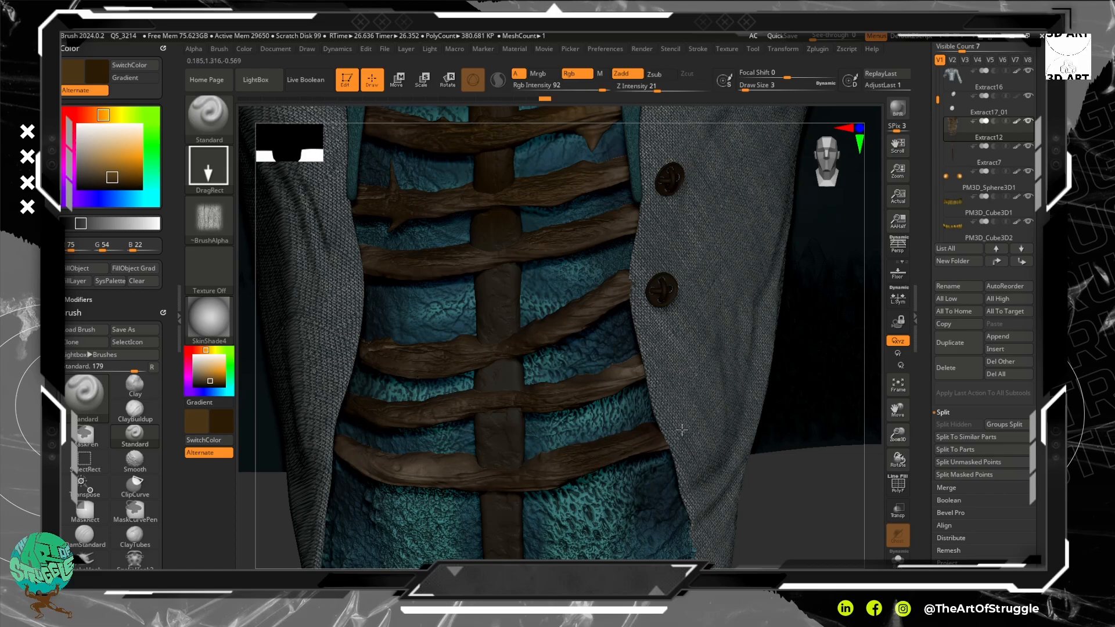
drag(442, 471, 345, 479)
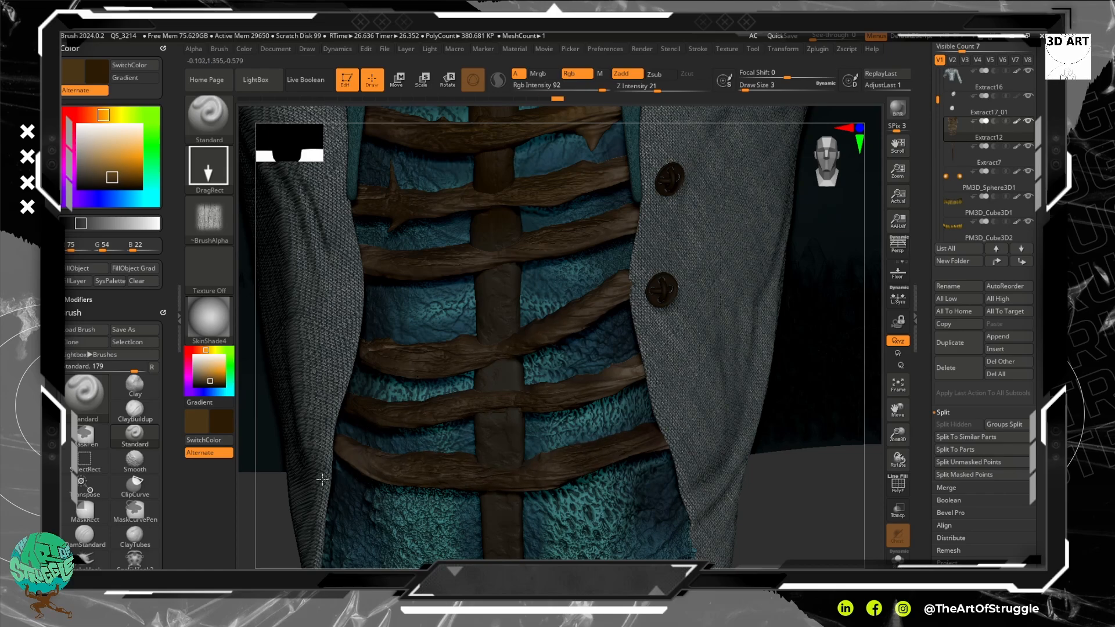
drag(616, 378, 702, 348)
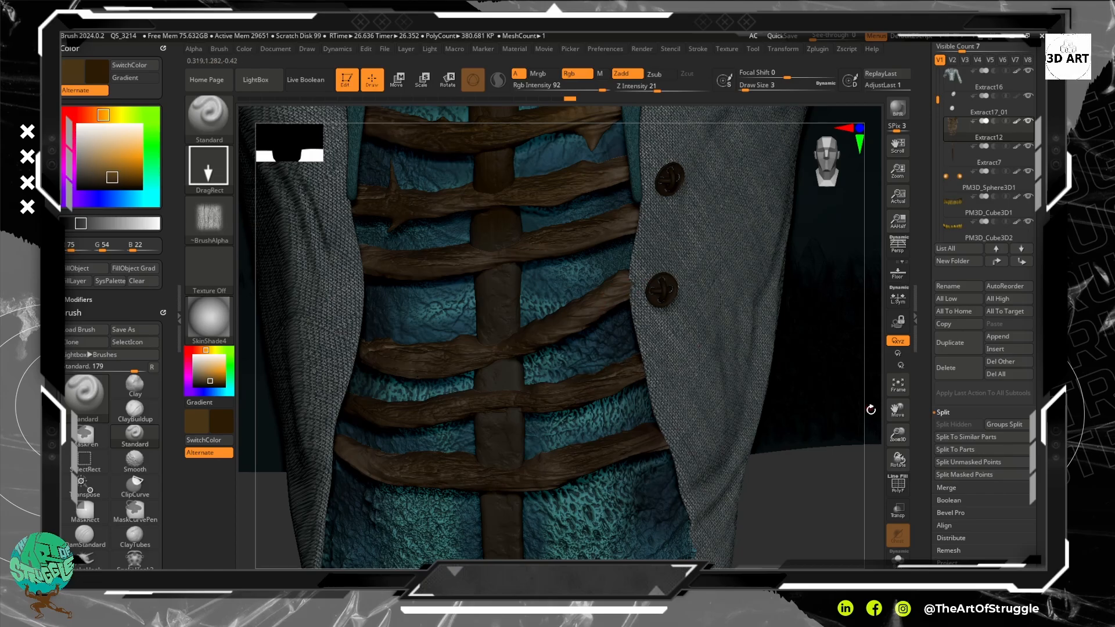
Check the whole torso, select the central spine and undo its last stamp.
drag(869, 422, 844, 293)
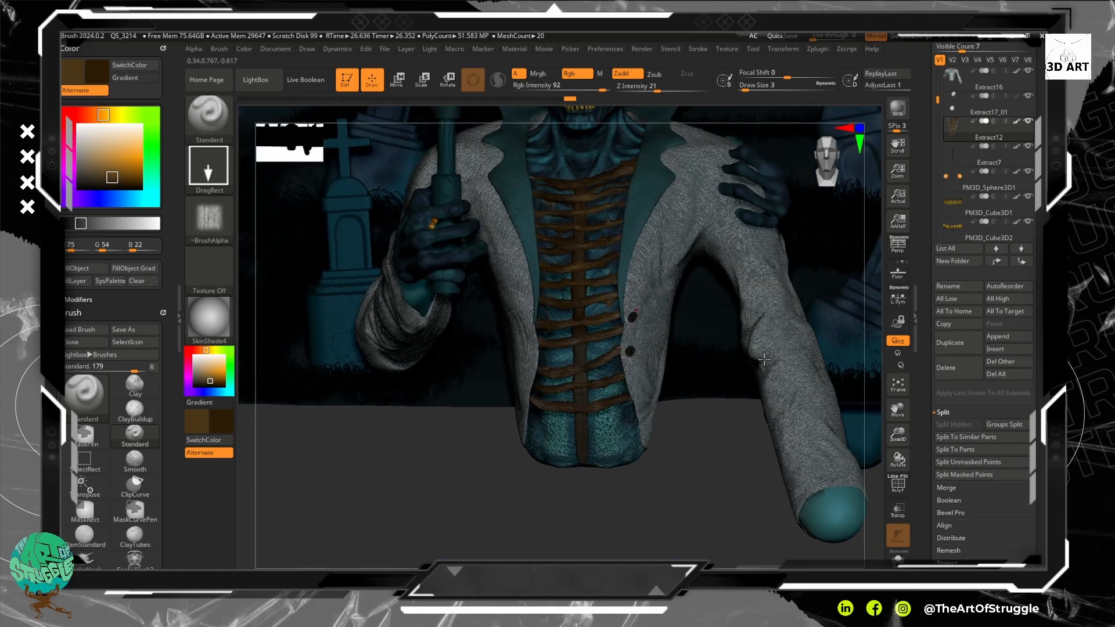
drag(716, 413, 578, 439)
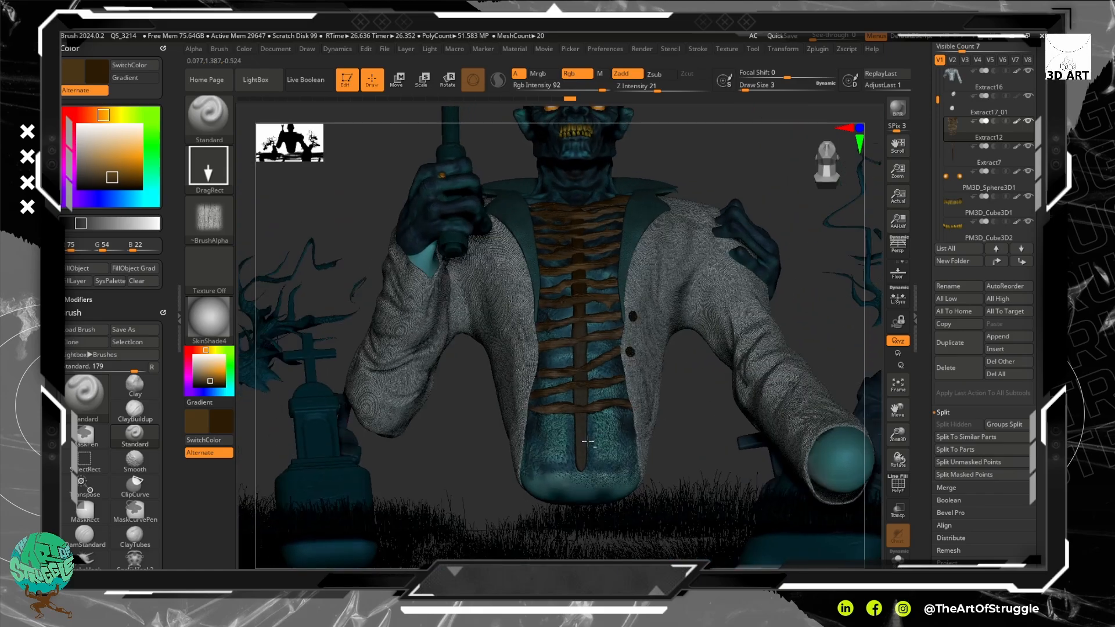
alt+click(578, 439)
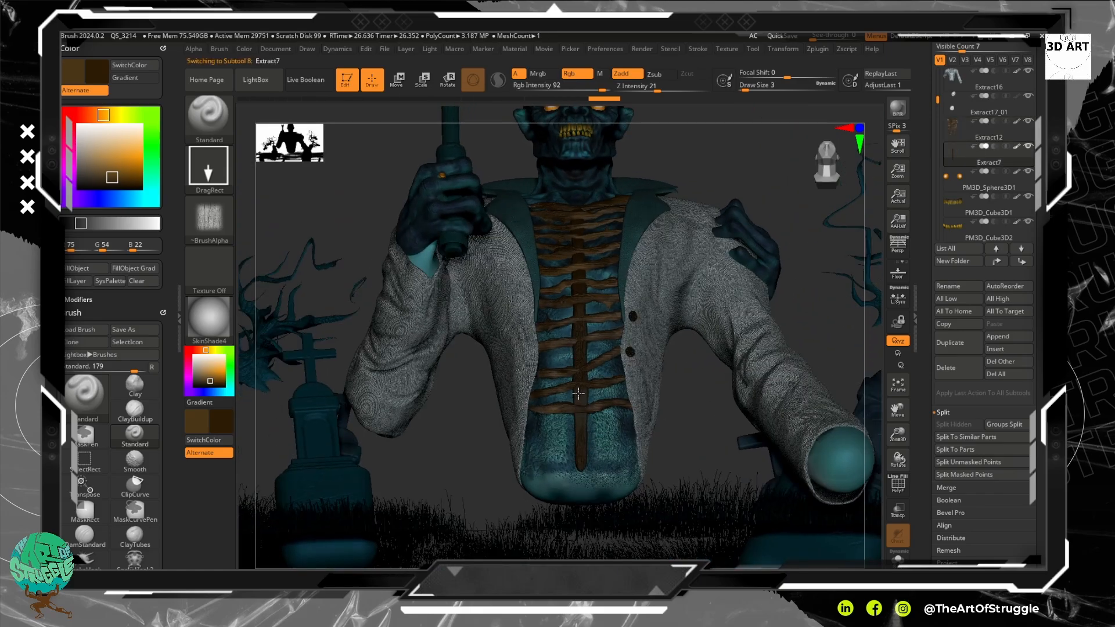
key(ctrl)
key(ctrl)
key(ctrl+z)
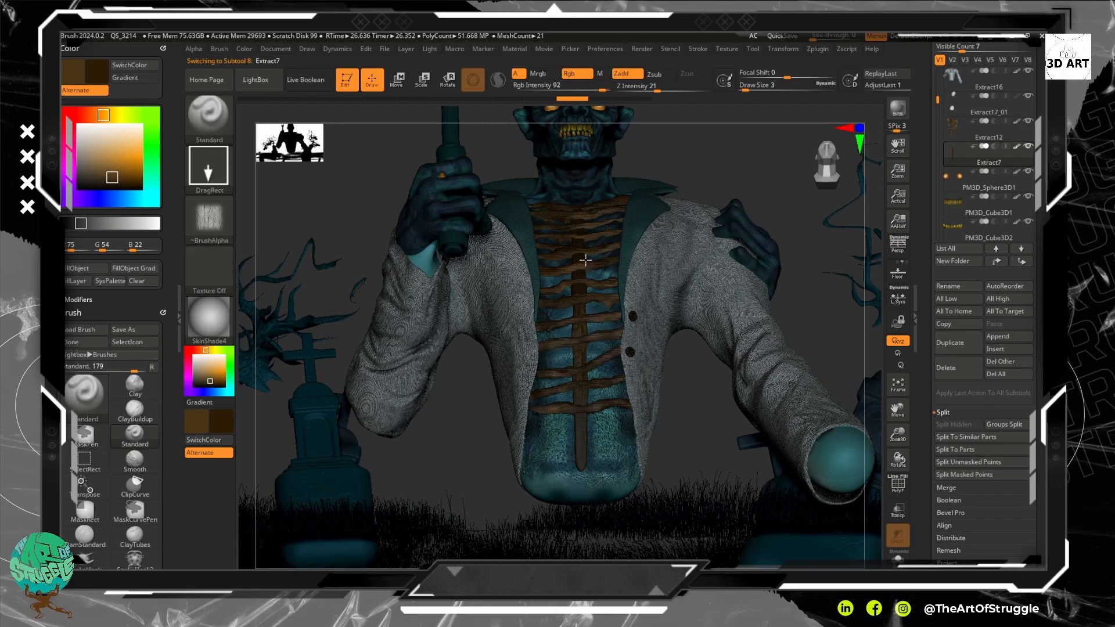
Redo the undone wood-grain stamps down the central spine and check the torso.
key(ctrl+shift+z)
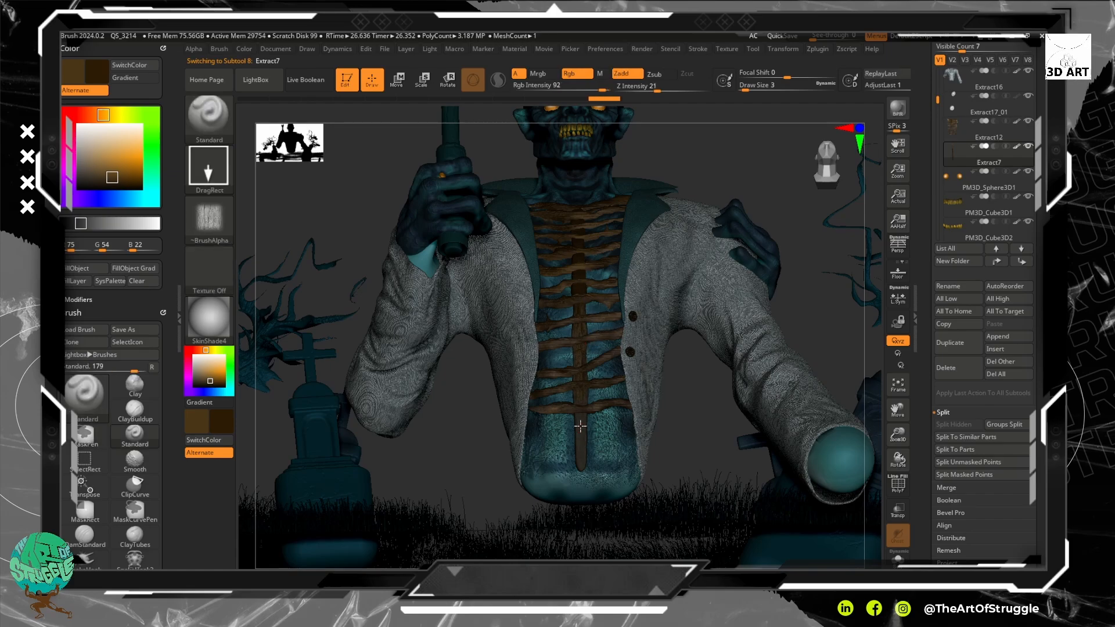
key(ctrl+shift+z)
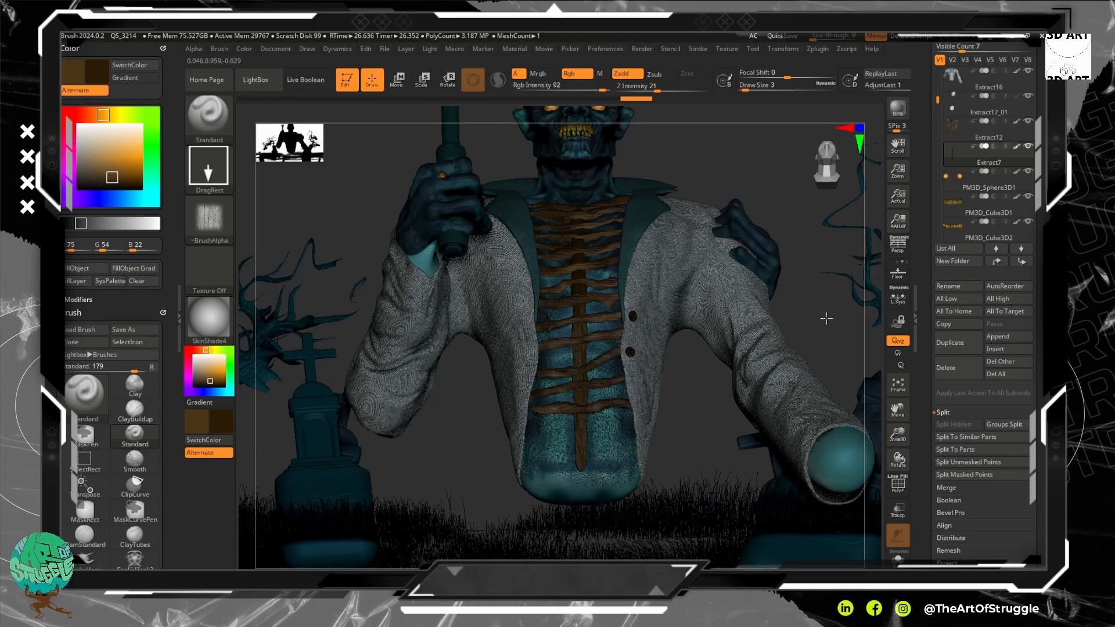
ctrl+right_drag(826, 319, 826, 504)
right_drag(850, 374, 839, 308)
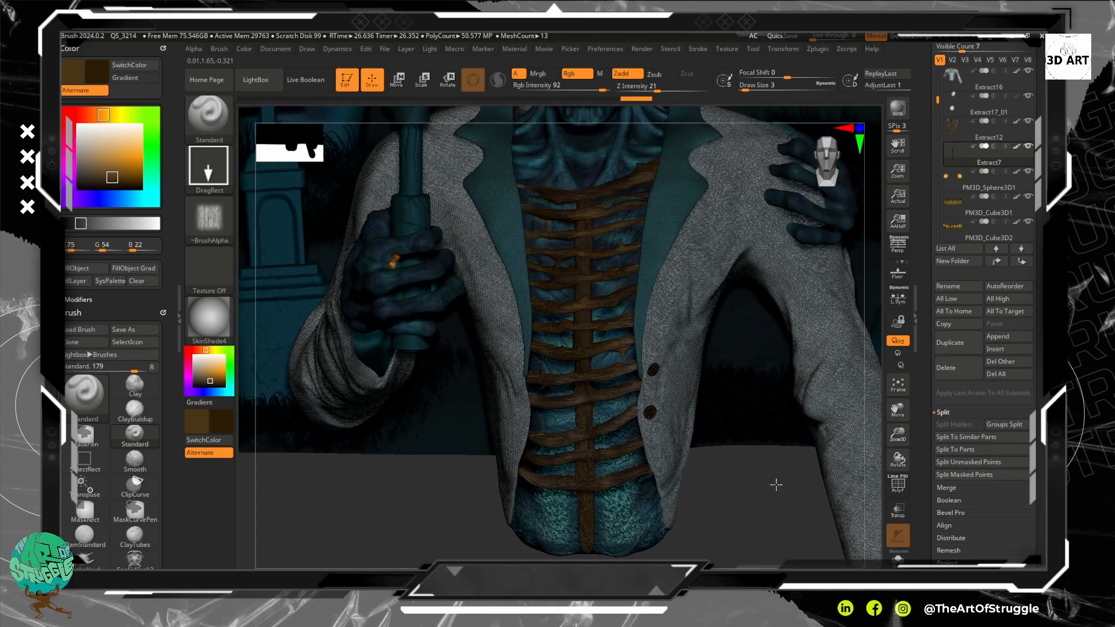
alt+right_drag(775, 484, 770, 483)
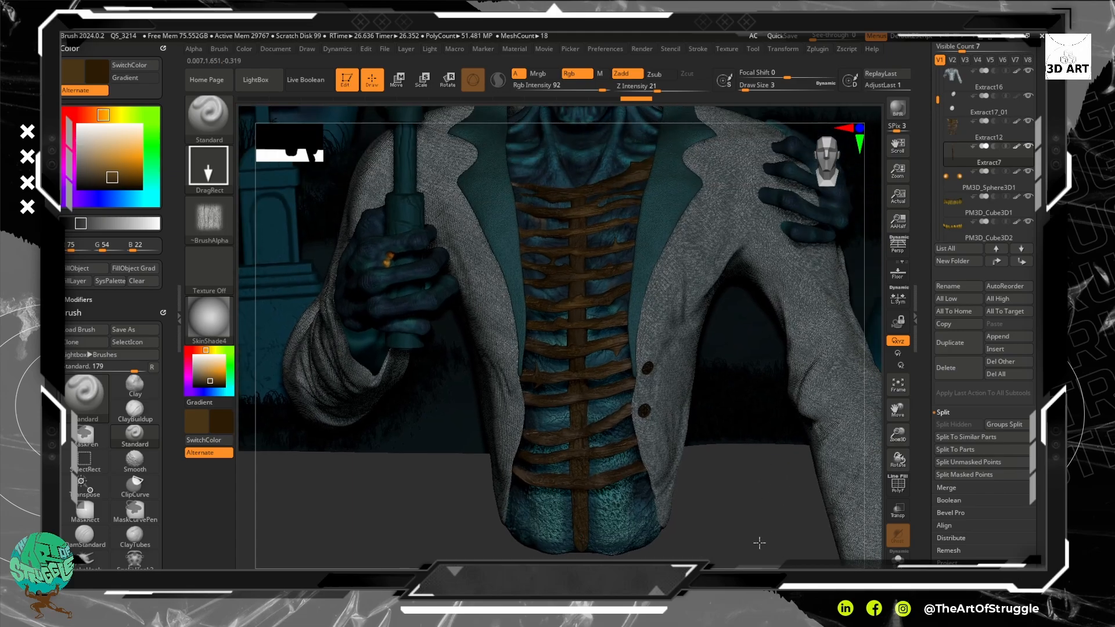
alt+right_drag(772, 354, 753, 444)
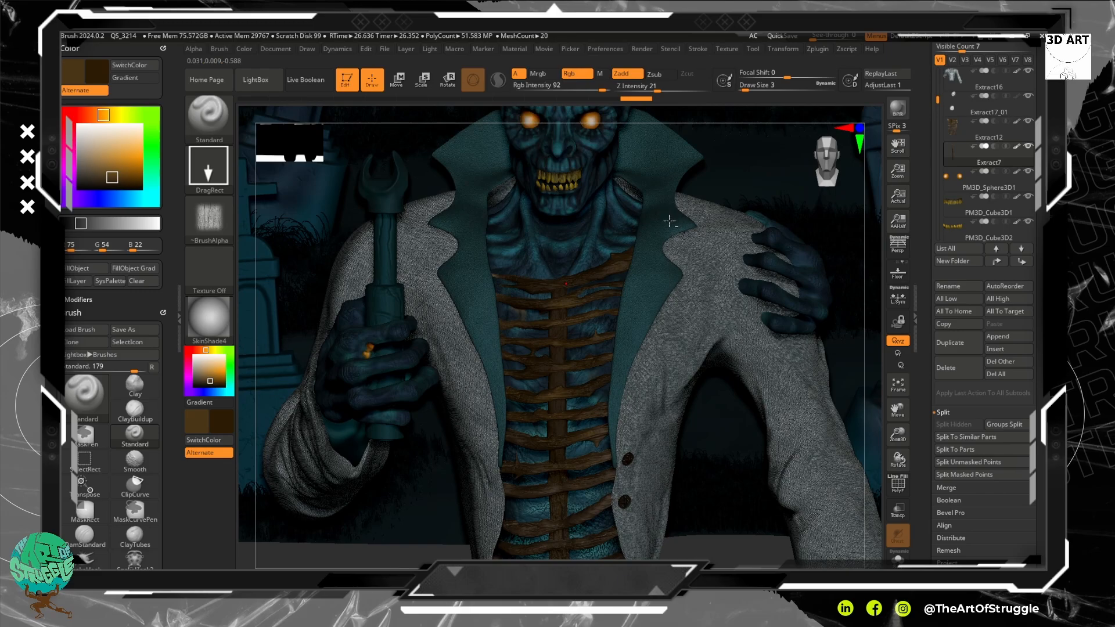
Select the zombie's coat, raise it to subdivision level 2 and apply its surface noise to the mesh.
alt+click(705, 271)
key(ctrl)
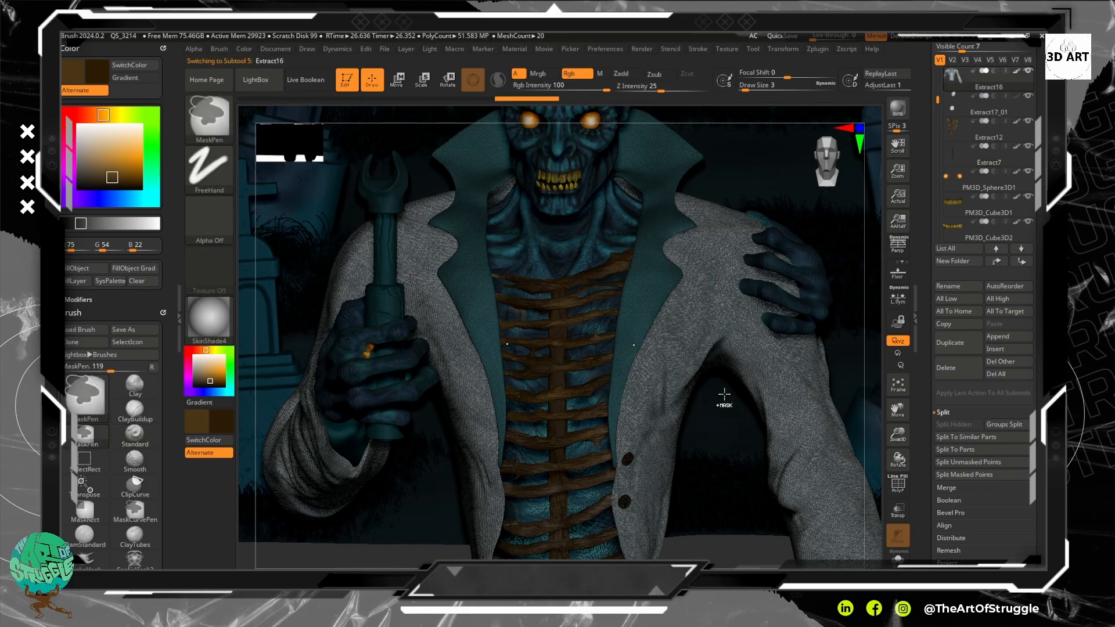
ctrl+click(715, 541)
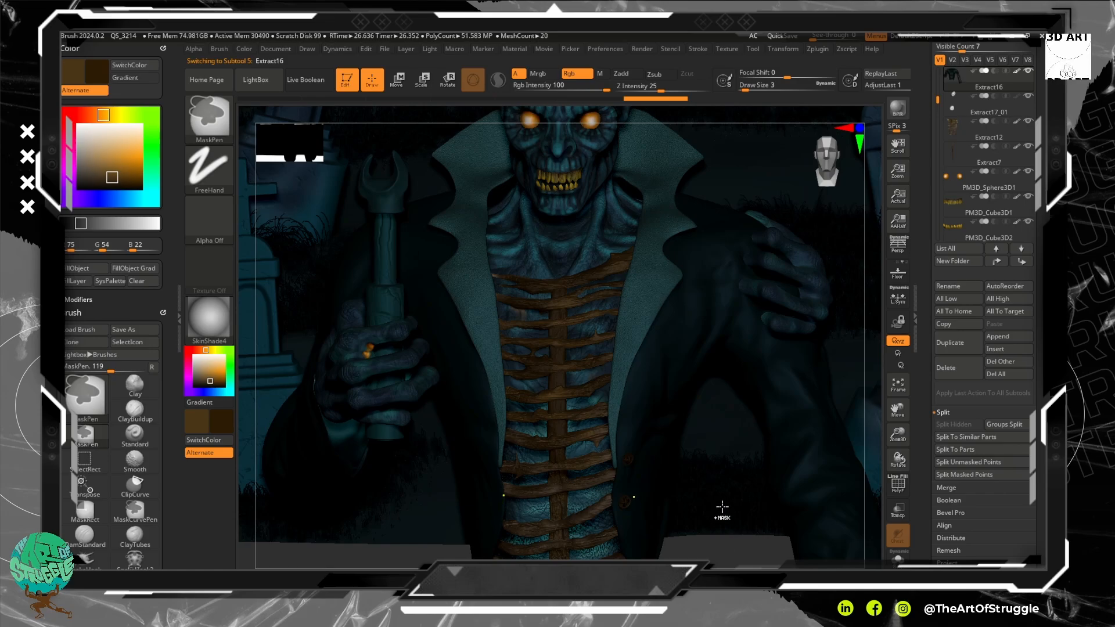
ctrl+click(730, 539)
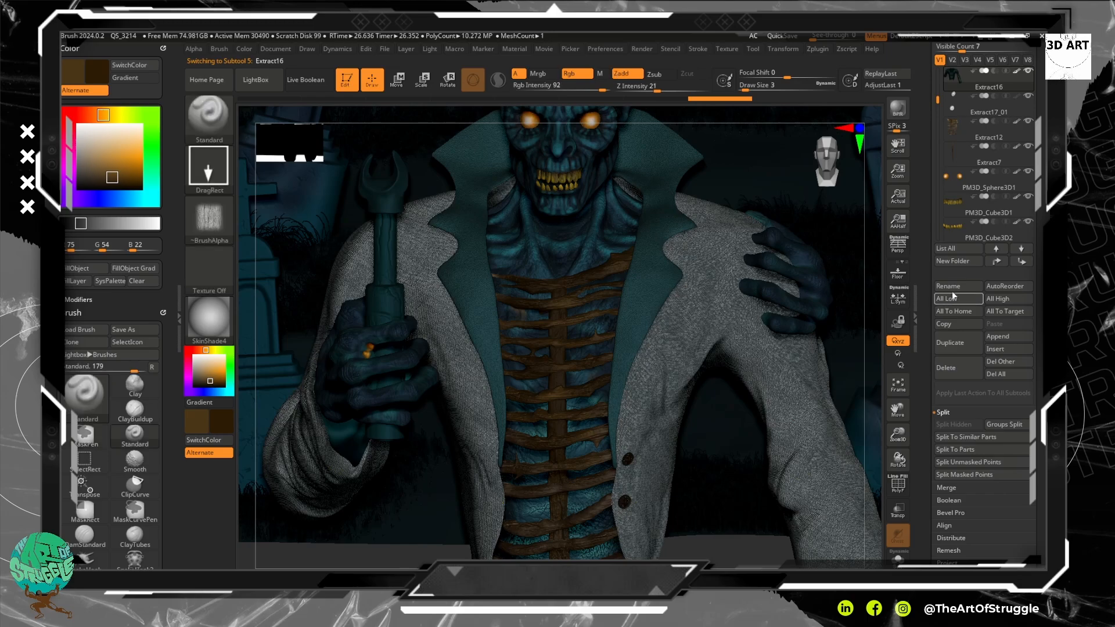
drag(1040, 506, 1032, 405)
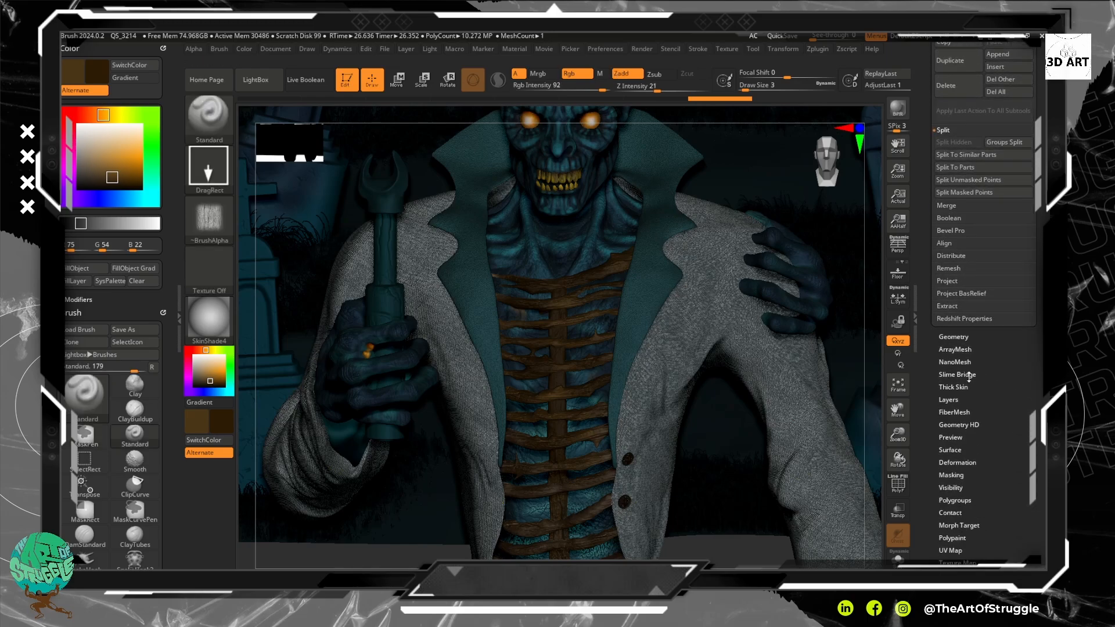
click(964, 337)
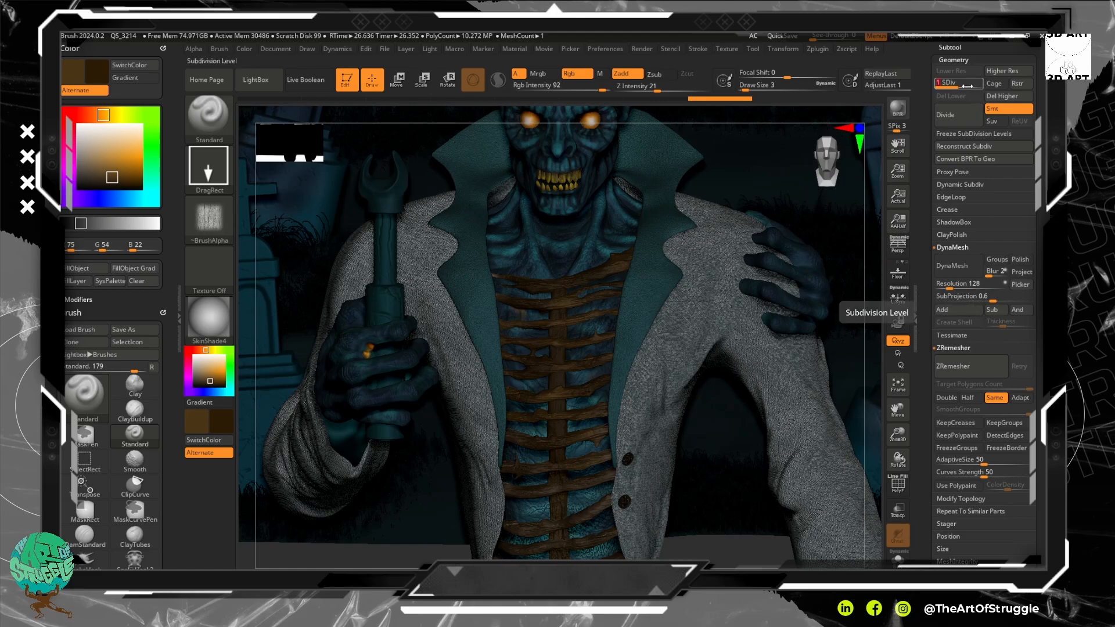
drag(972, 85, 977, 86)
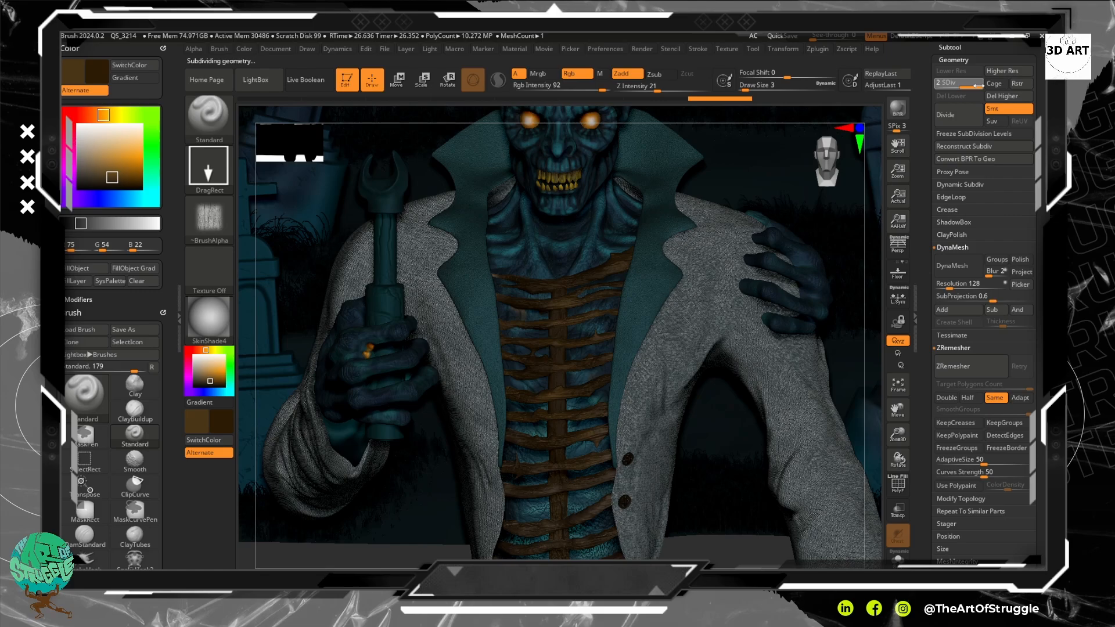
click(961, 135)
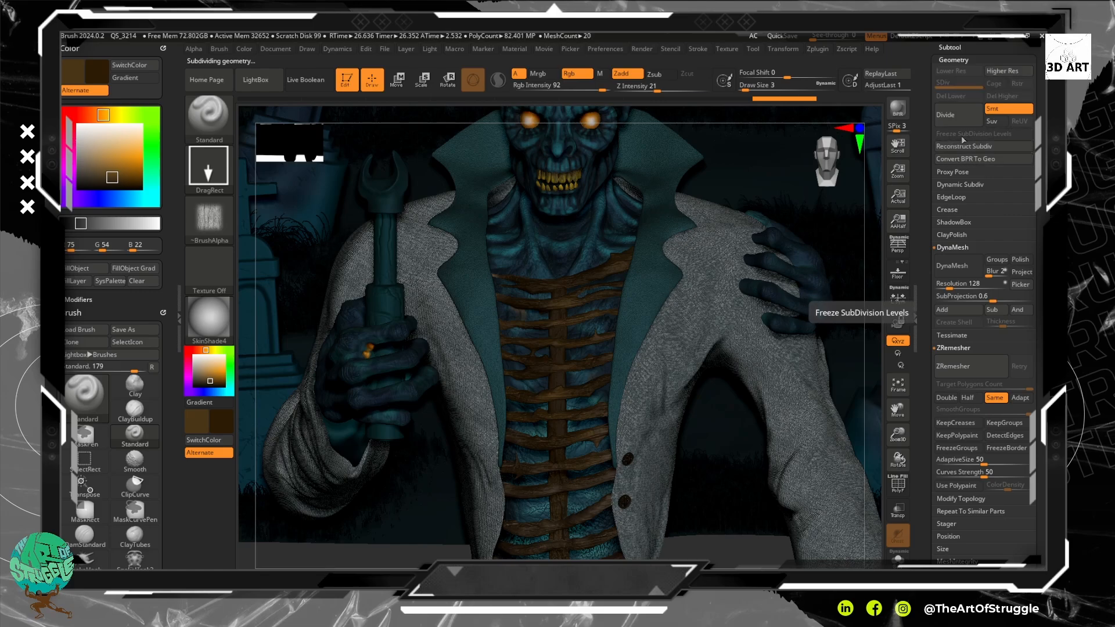
scroll(987, 435, down, 5)
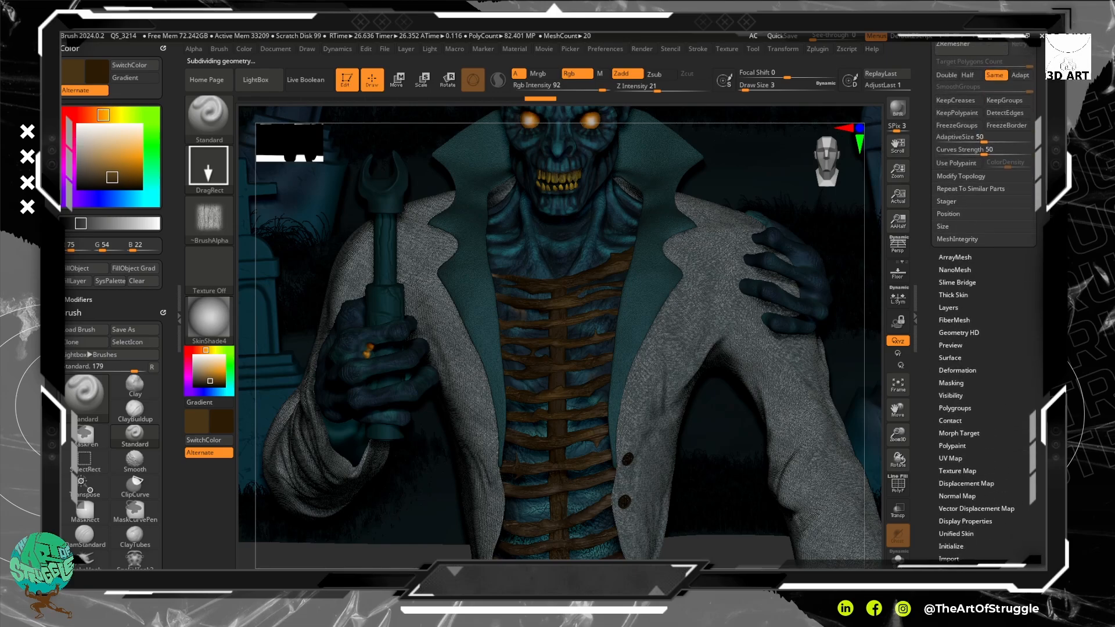
scroll(952, 344, up, 1)
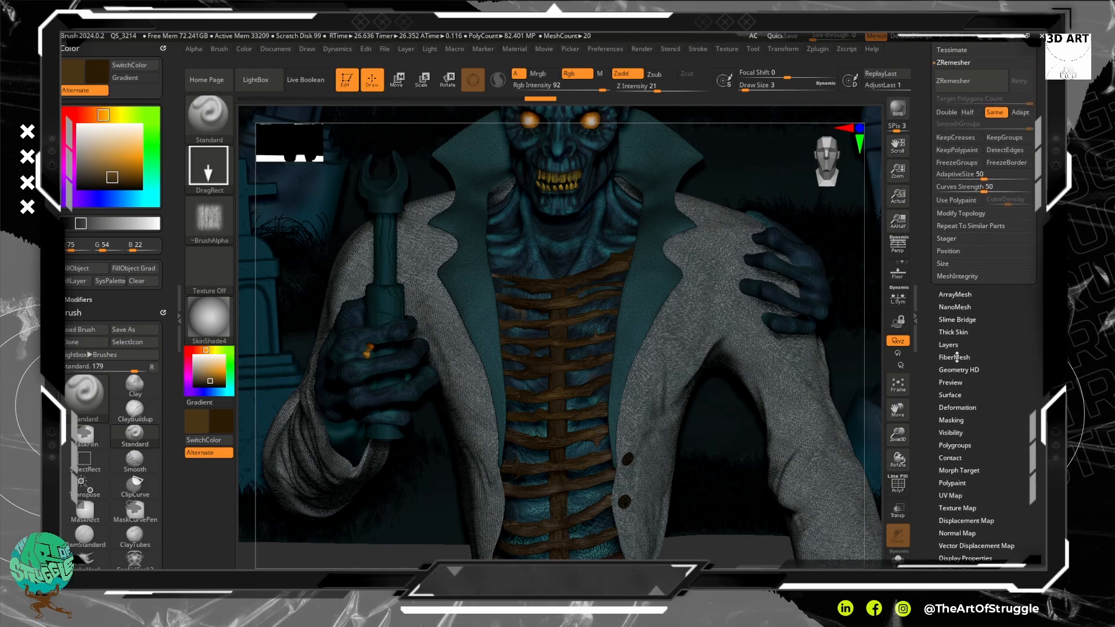
click(955, 395)
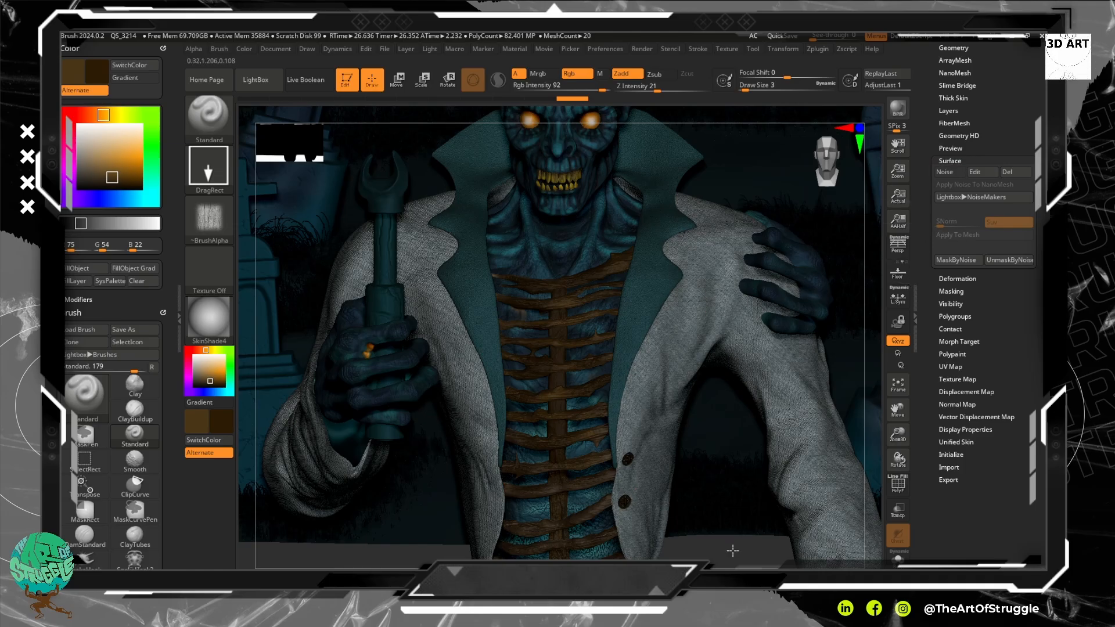
Pick a dark blue colour (10, 20, 31) and fill the whole coat with it, undoing the mistaken brown fill.
alt+drag(726, 537, 764, 533)
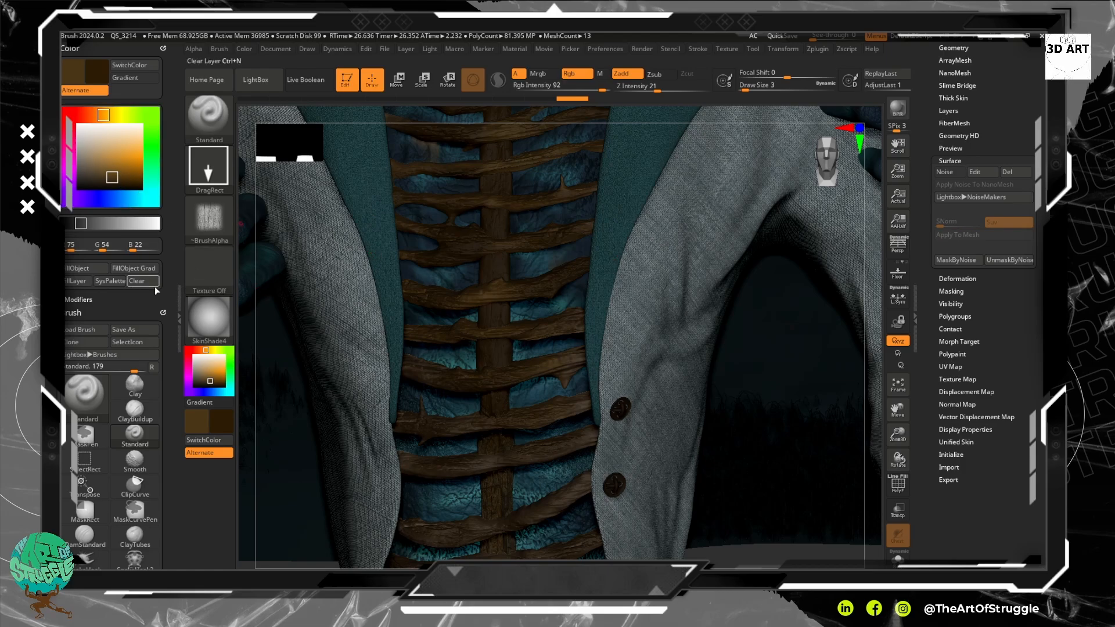
click(214, 390)
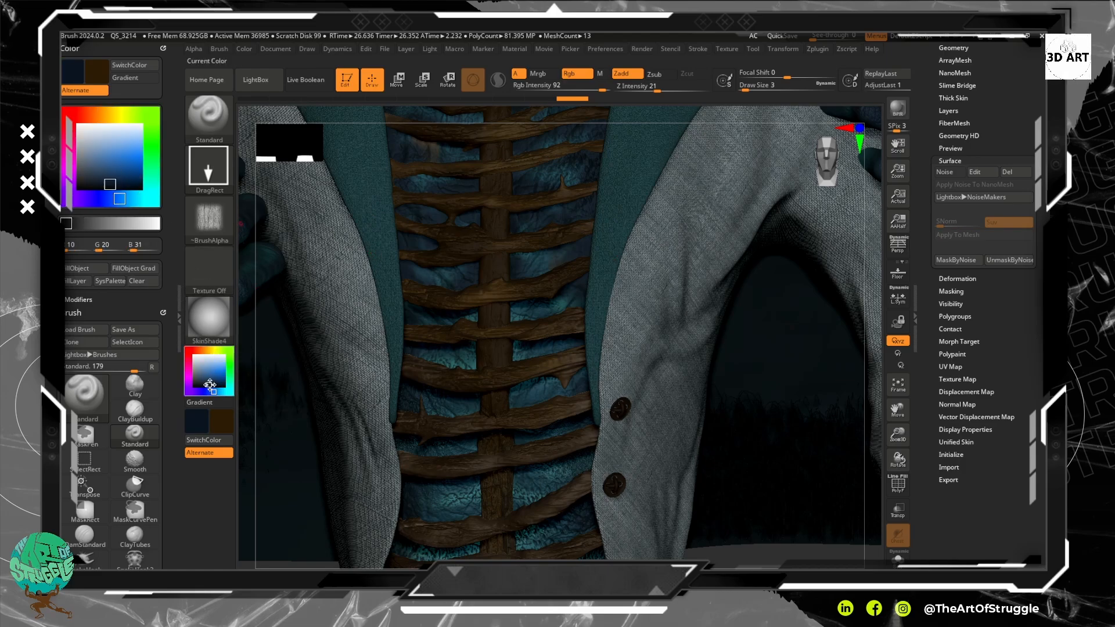
click(90, 269)
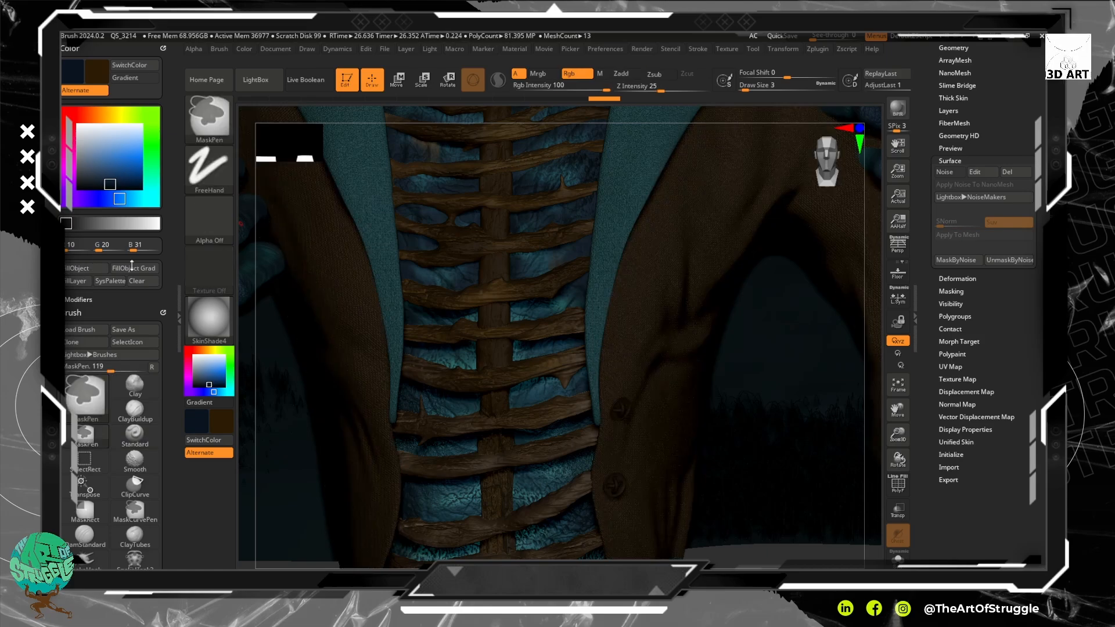
key(ctrl+z)
click(209, 439)
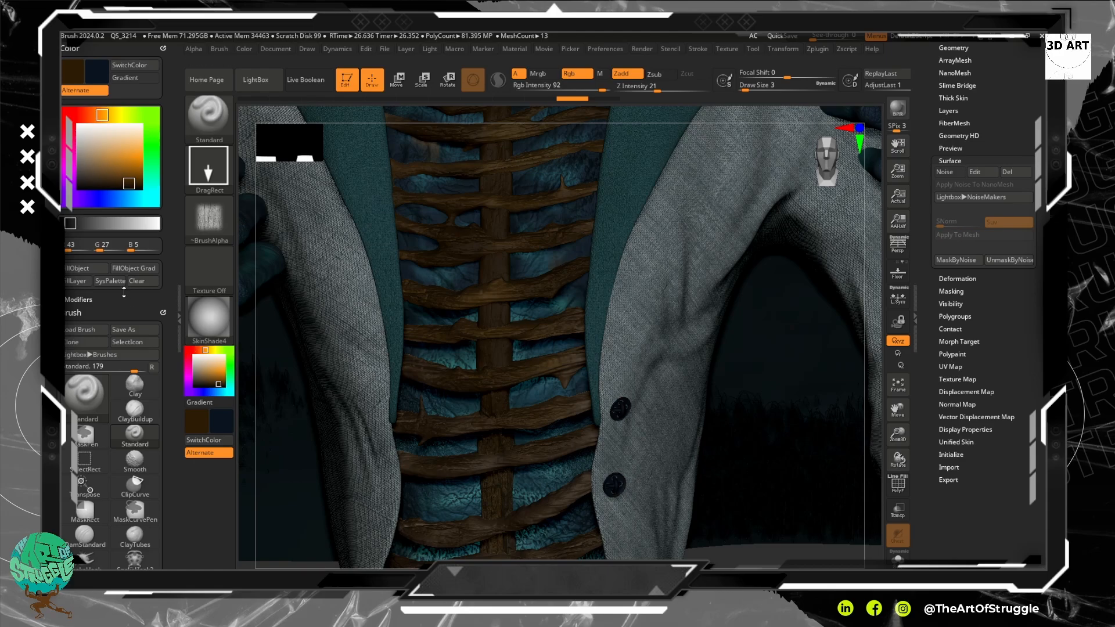
click(99, 269)
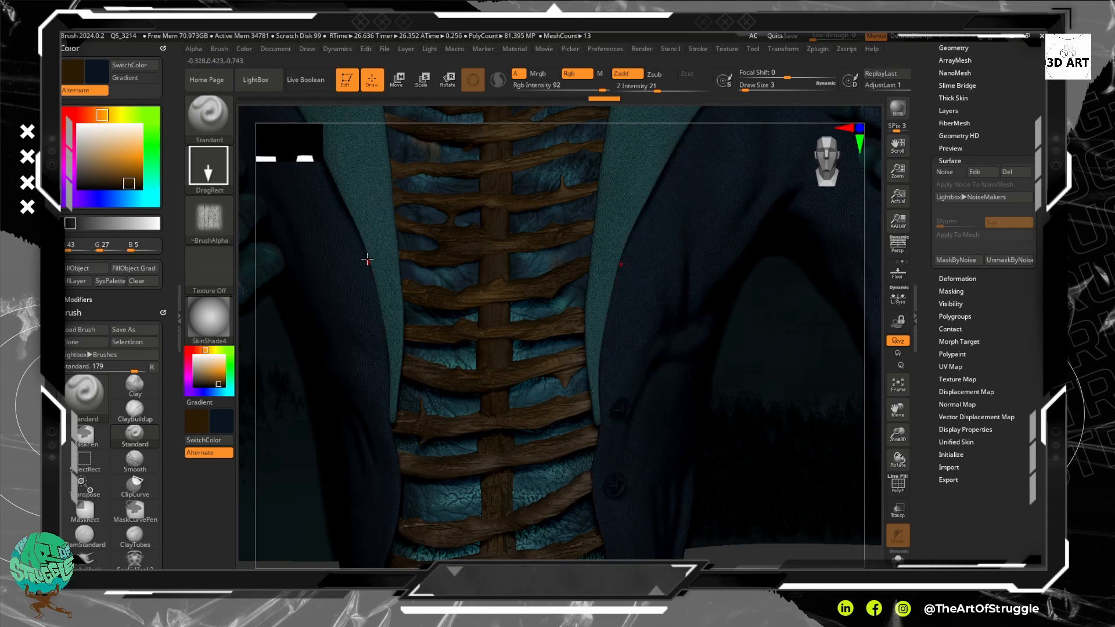
Select the coat's lapels and fill them with the same dark blue colour.
alt+click(365, 209)
click(148, 299)
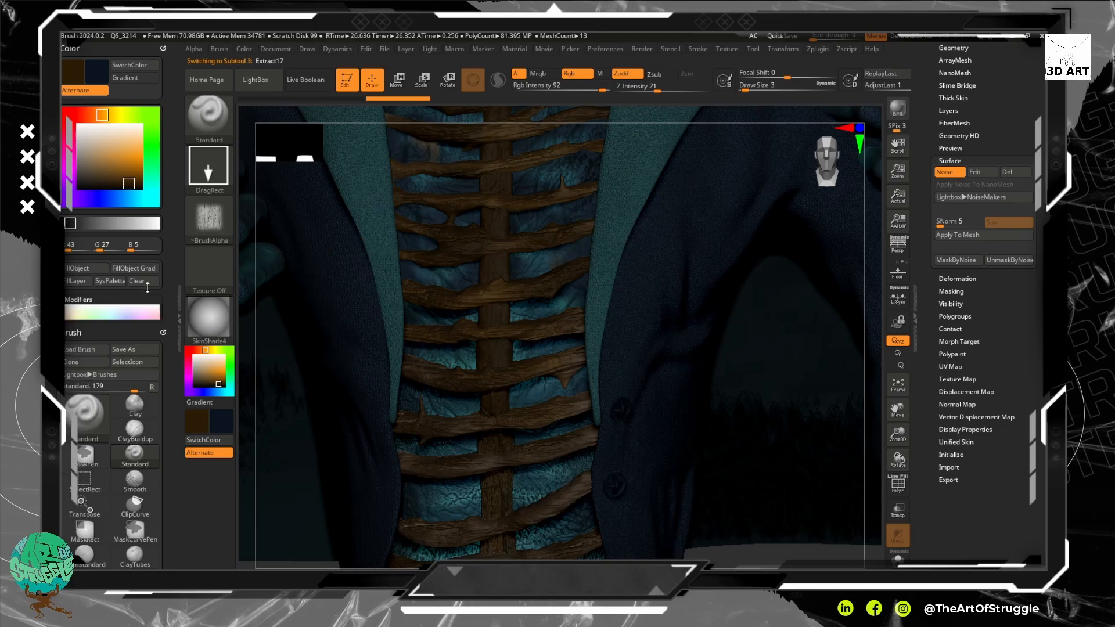
click(77, 250)
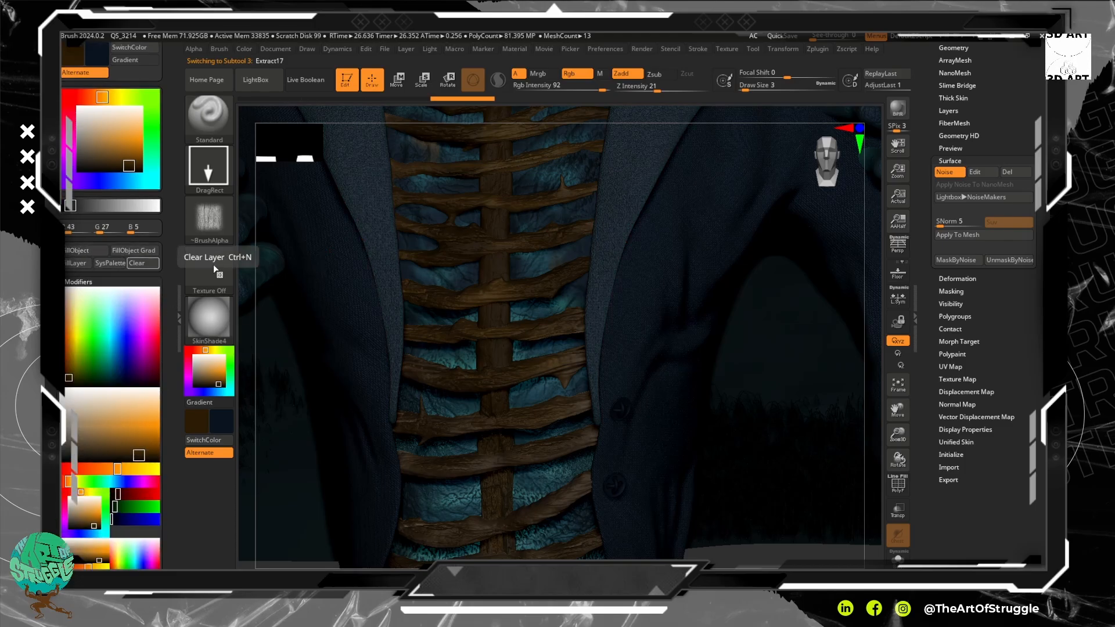
Examine the recoloured coat, lapels and wooden ribs in the whole scene and close up.
drag(733, 522, 577, 447)
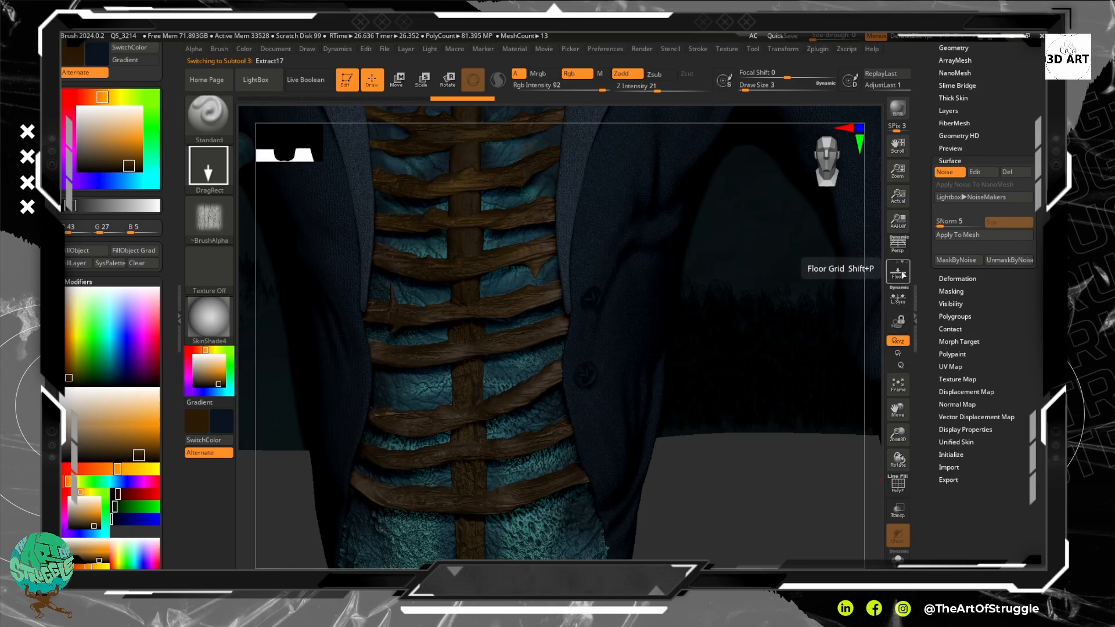
click(888, 385)
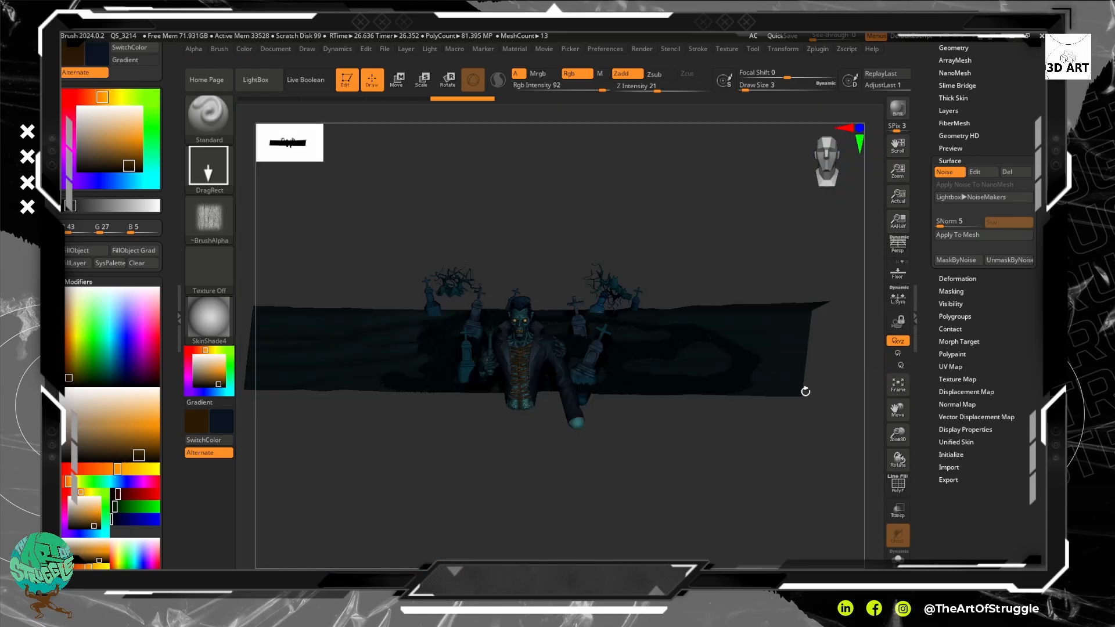
drag(615, 418, 664, 484)
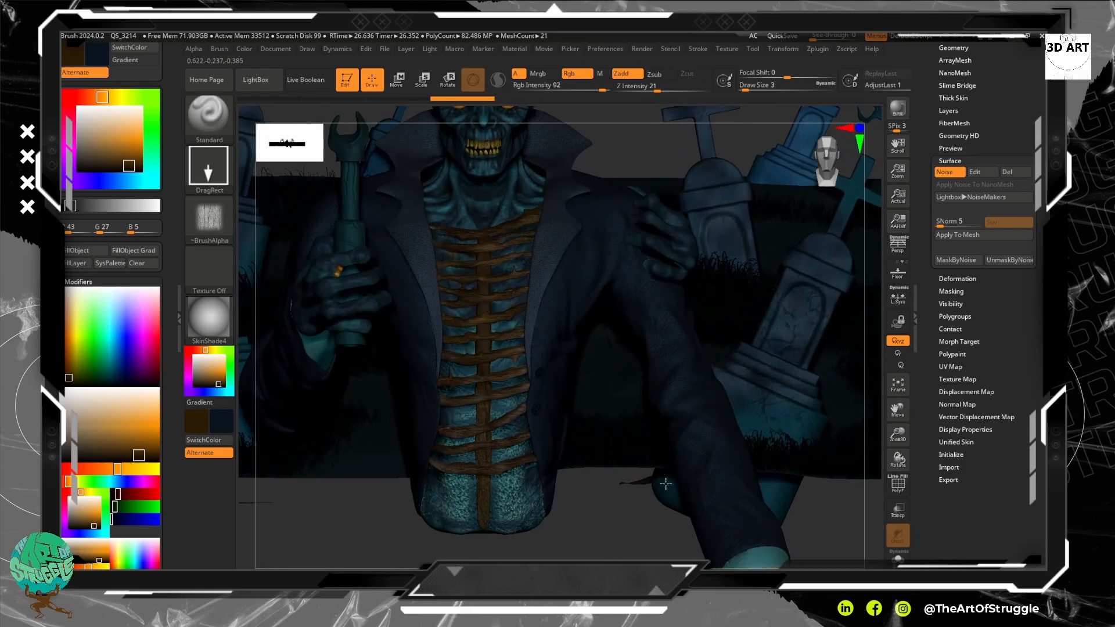
alt+drag(631, 178, 634, 189)
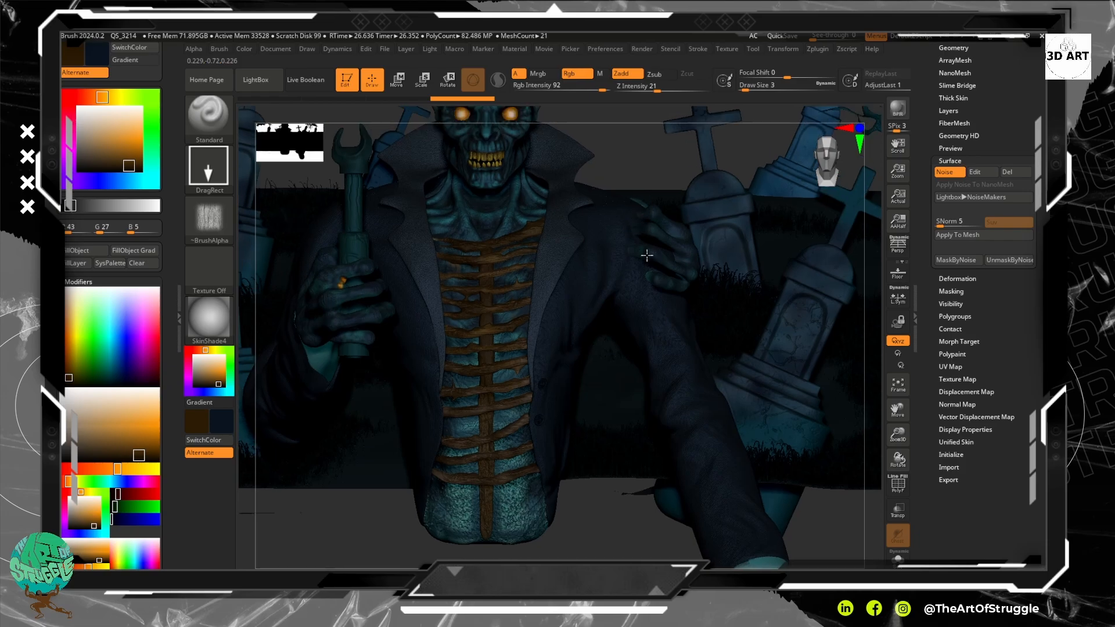
alt+drag(649, 286, 653, 337)
alt+drag(648, 283, 585, 341)
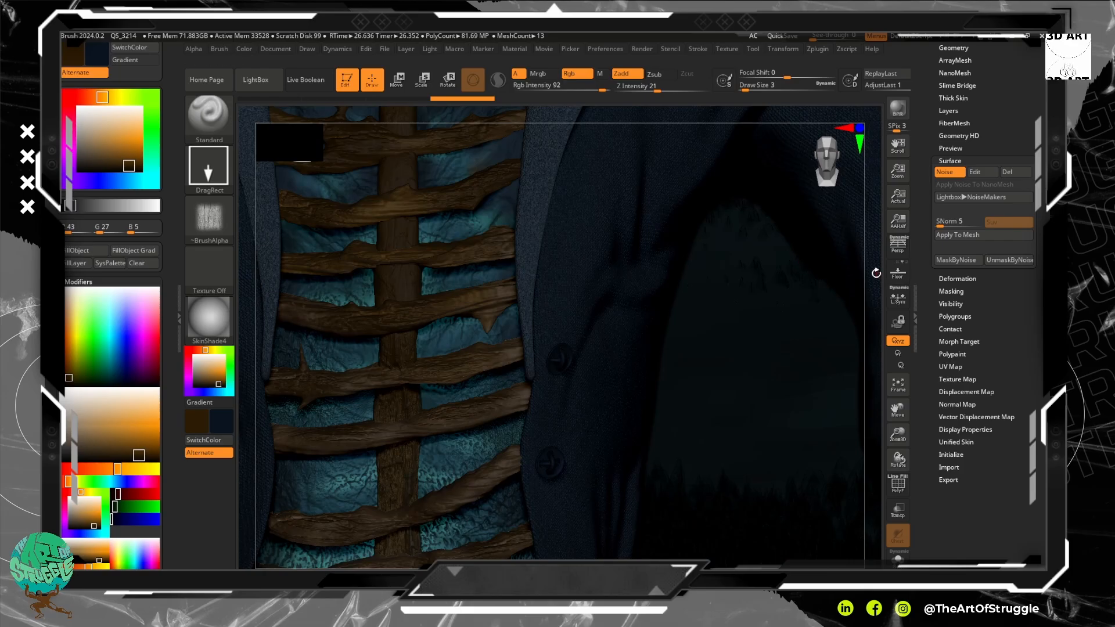
alt+drag(876, 273, 907, 464)
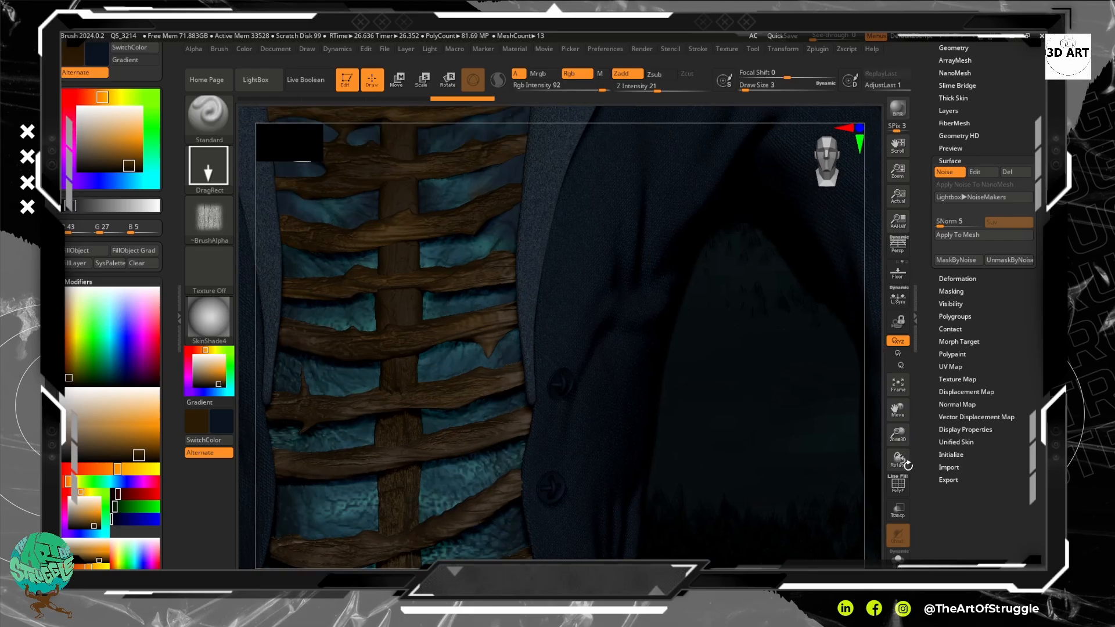
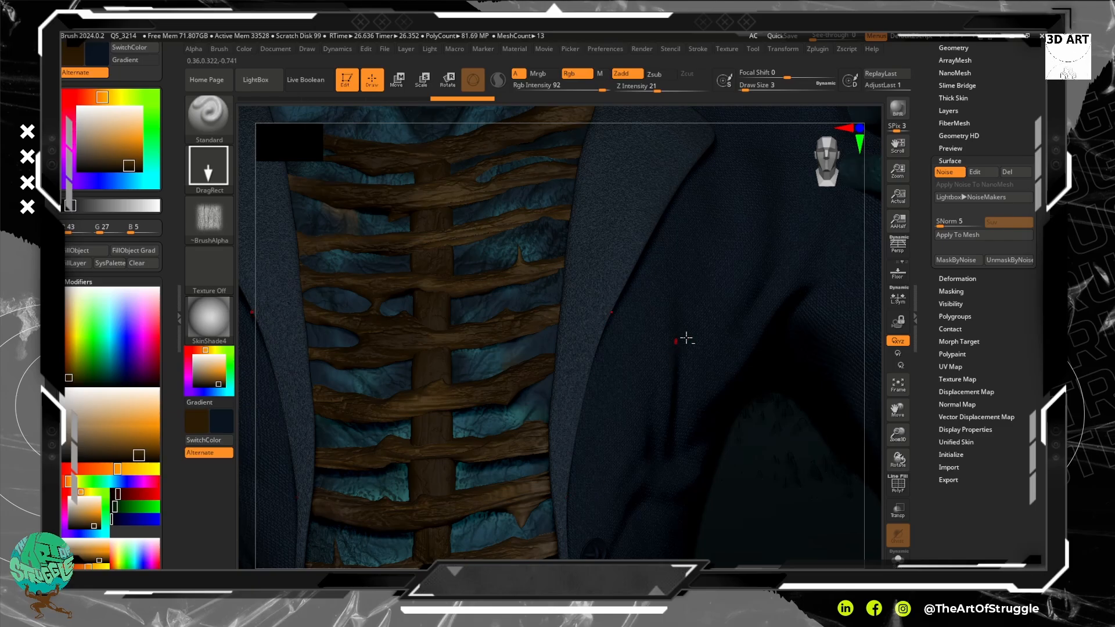
mouse_move(848, 334)
alt+mouse_down()
mouse_move(846, 259)
mouse_move(863, 323)
alt+mouse_up()
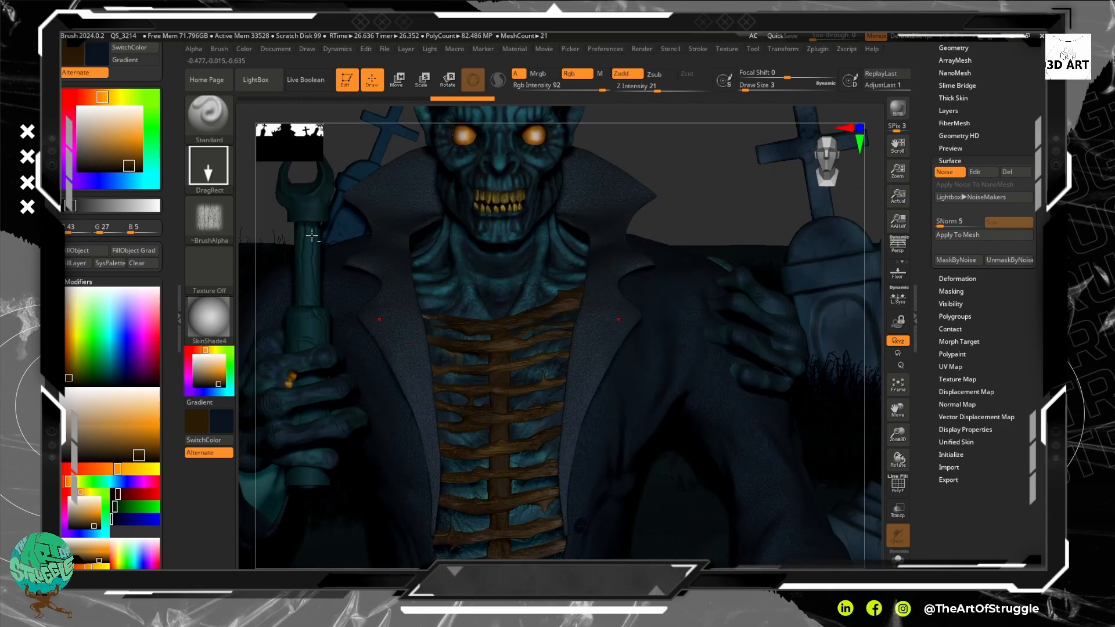
Select the wrench's handle, turn off Rgb painting and stamp raised wood grain onto its shaft without colour.
alt+click(305, 219)
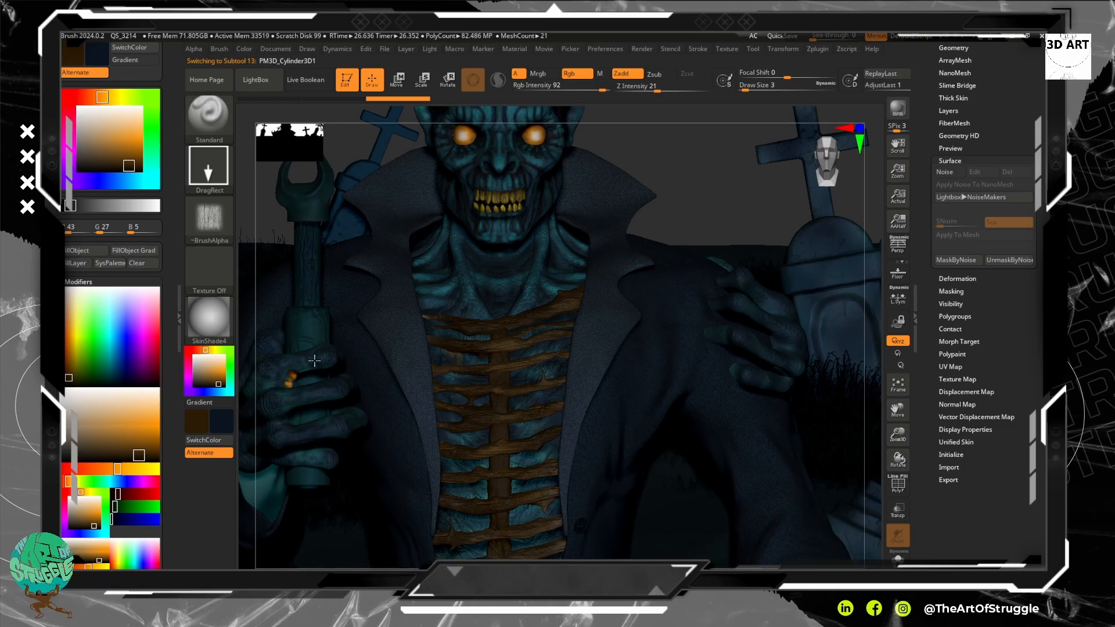
key(ctrl)
key(ctrl+z)
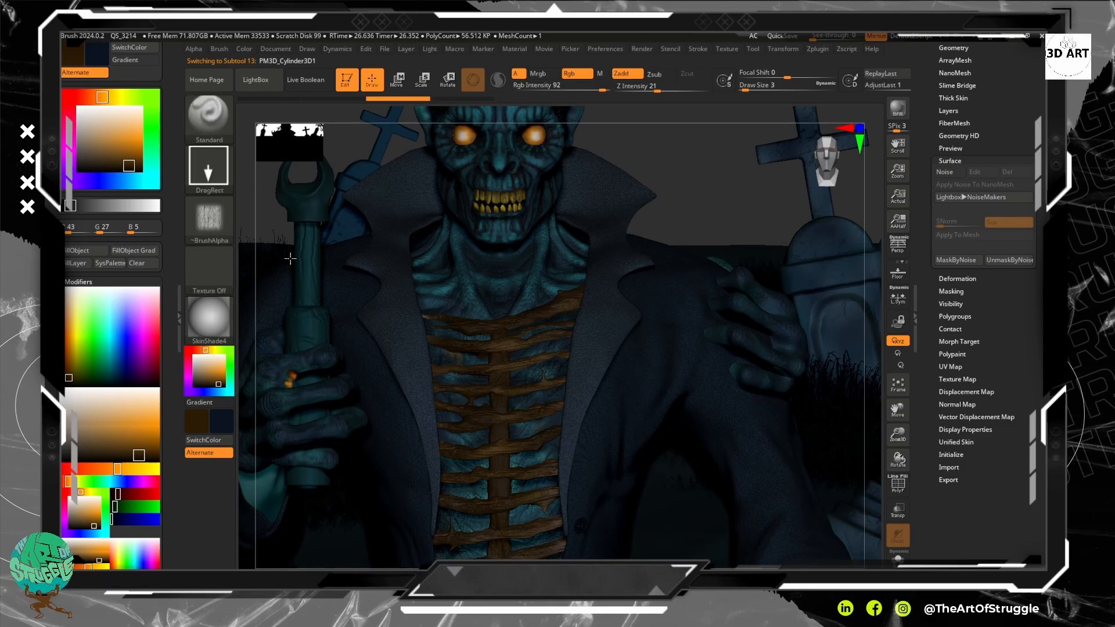
mouse_move(312, 307)
ctrl+right_down()
mouse_move(326, 333)
mouse_move(312, 306)
ctrl+right_up()
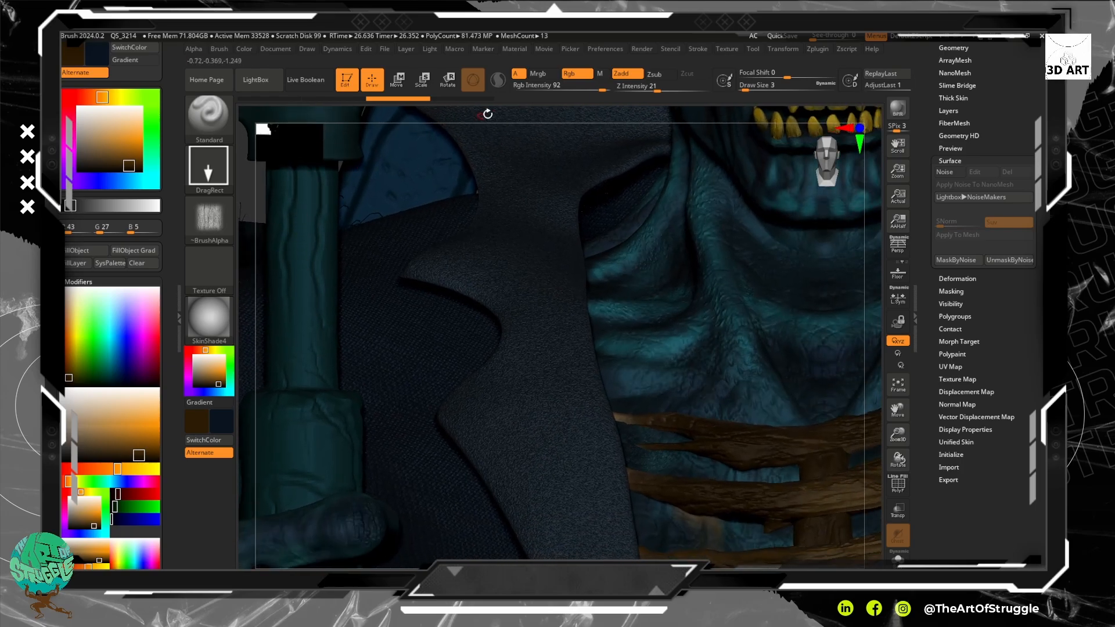
click(577, 79)
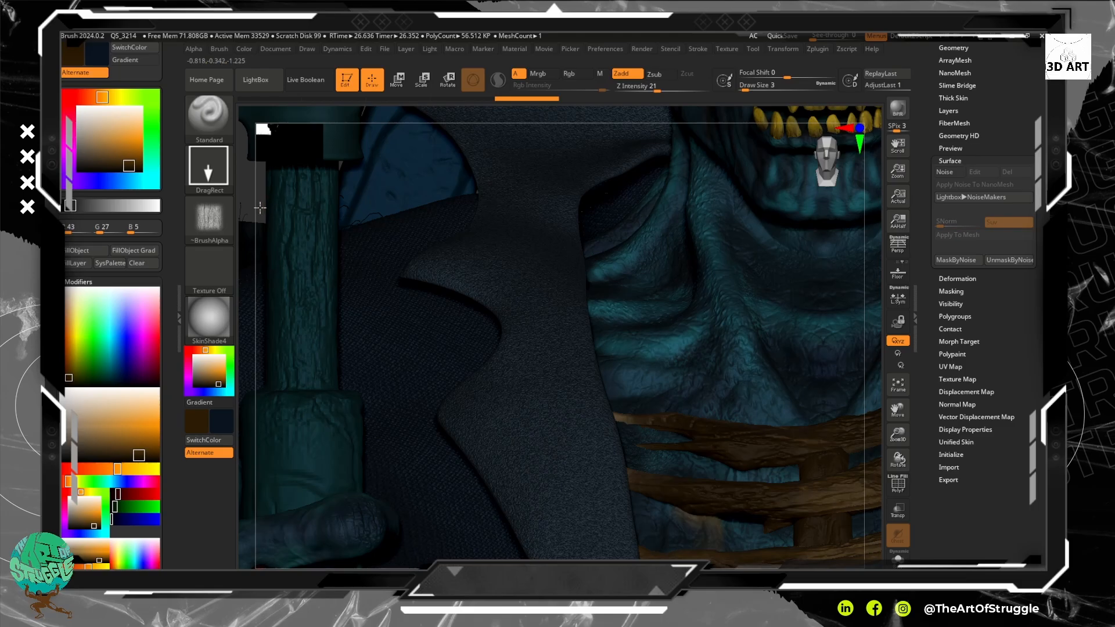
ctrl+right_drag(258, 171, 256, 151)
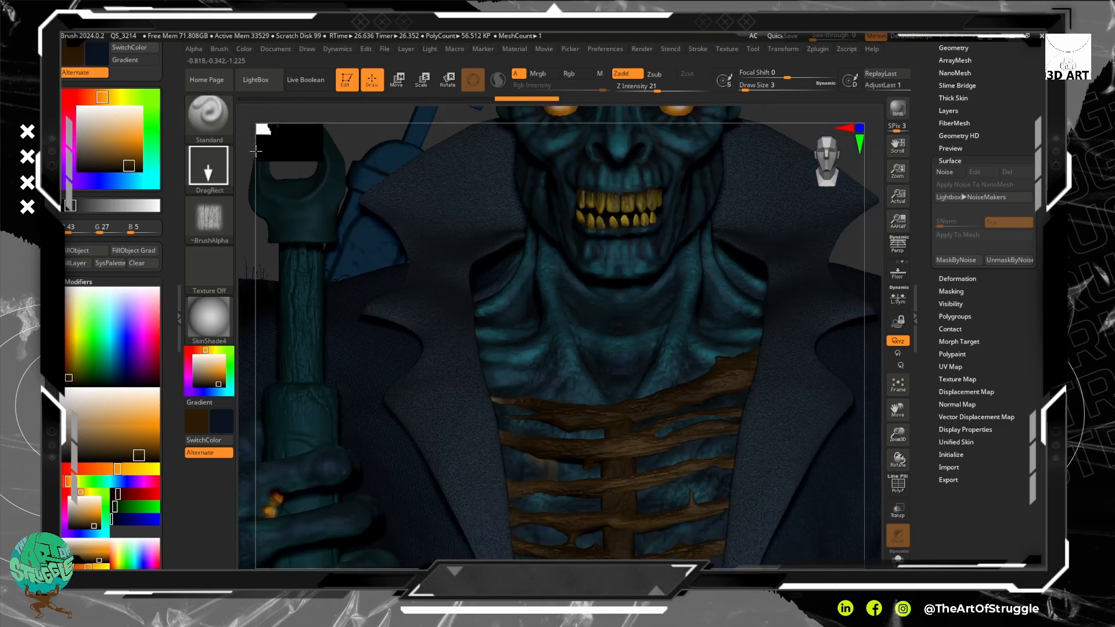
Stamp more raised wood grain onto the side of the wrench's shaft.
shift+right_drag(448, 128, 505, 124)
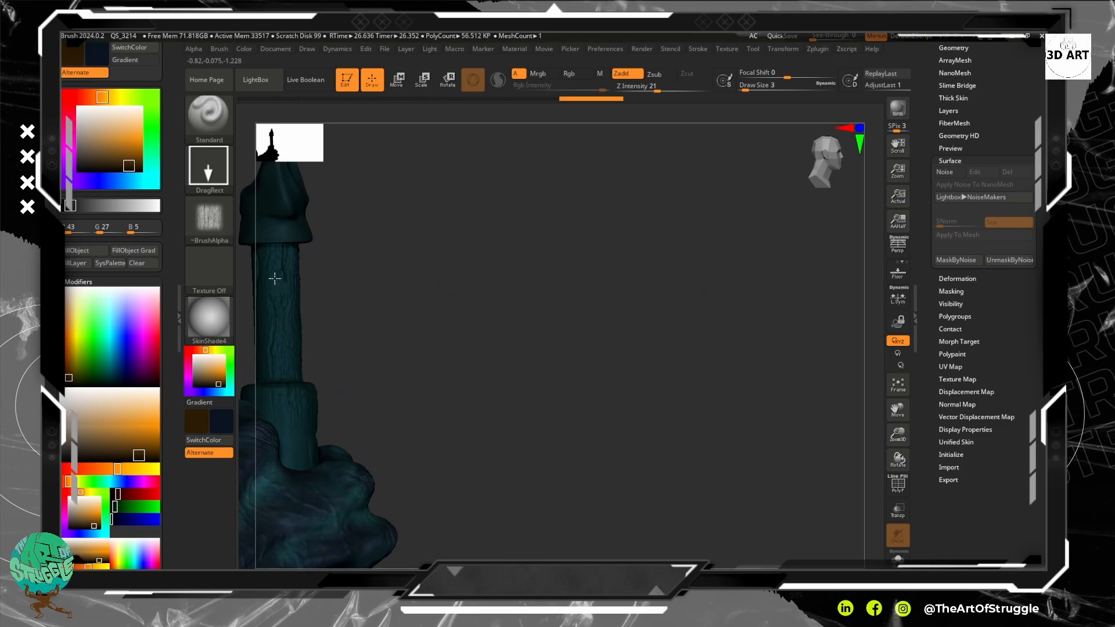
mouse_move(273, 279)
mouse_down()
mouse_move(388, 311)
mouse_move(413, 298)
mouse_move(480, 325)
mouse_move(291, 215)
mouse_move(311, 320)
mouse_move(348, 299)
mouse_up()
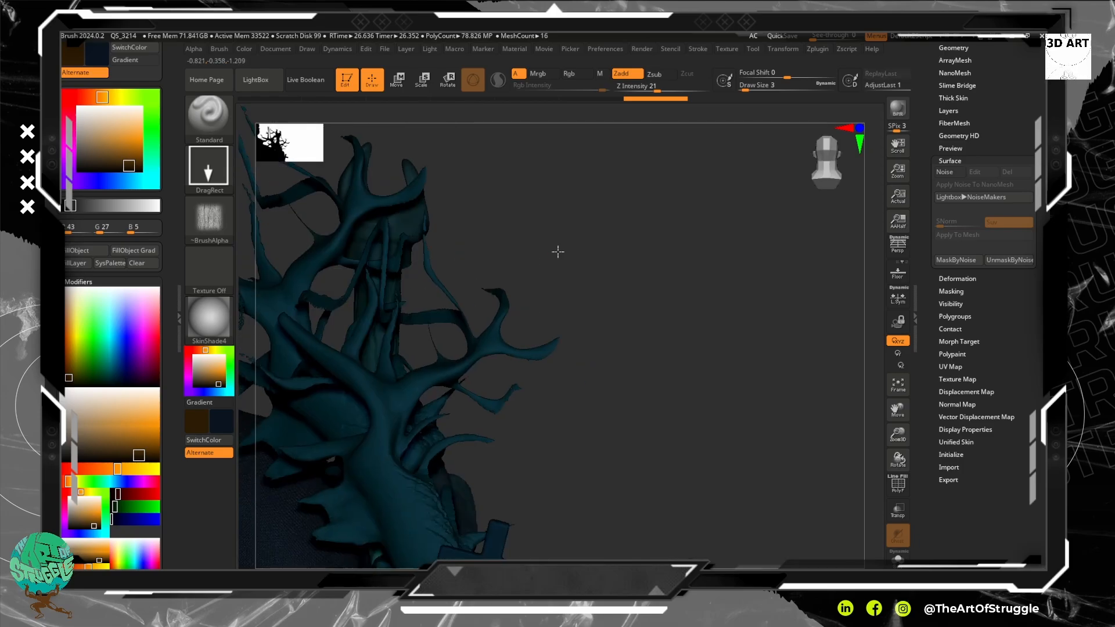
drag(556, 251, 353, 299)
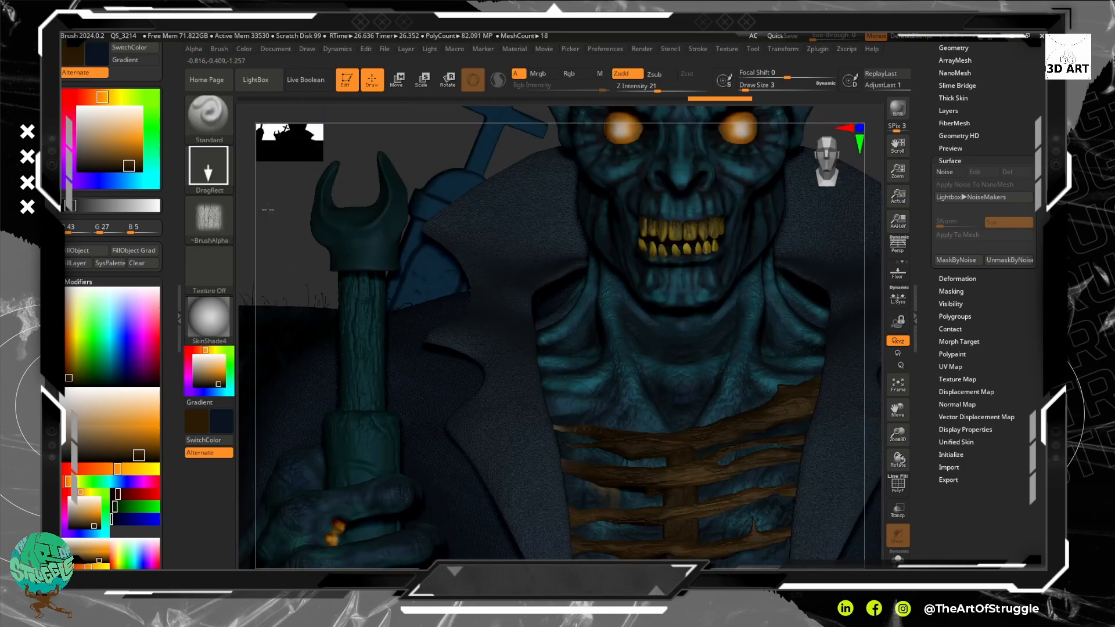
Examine the face, coat lapels, wooden ribs and grained wrench handle from the front, close up and across the whole upper body.
alt+drag(268, 209, 253, 190)
alt+drag(397, 439, 370, 393)
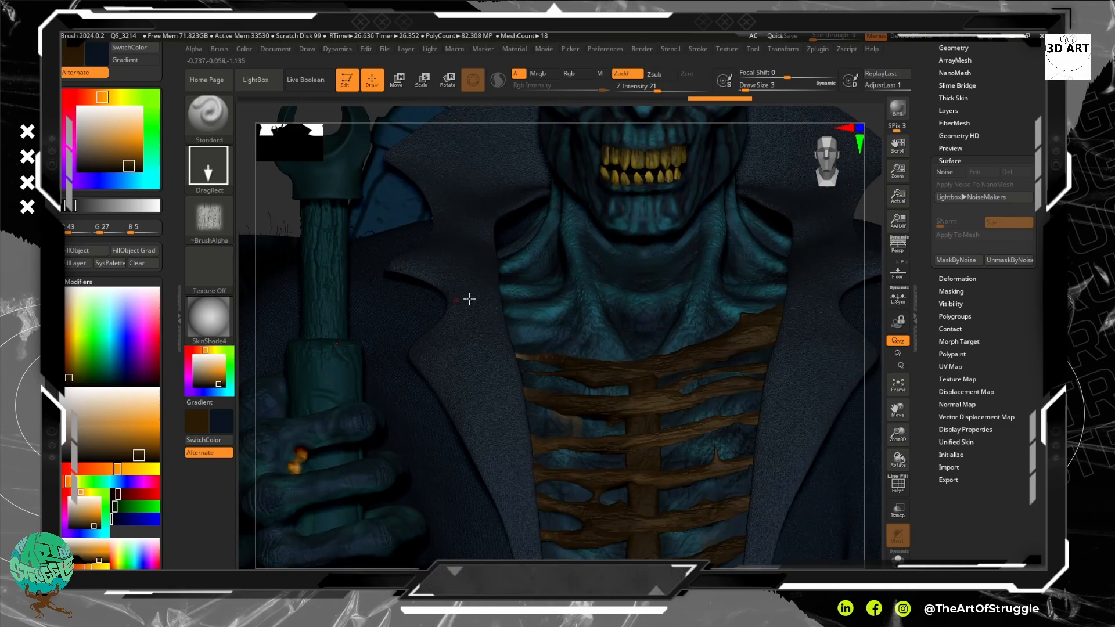
alt+drag(874, 304, 746, 493)
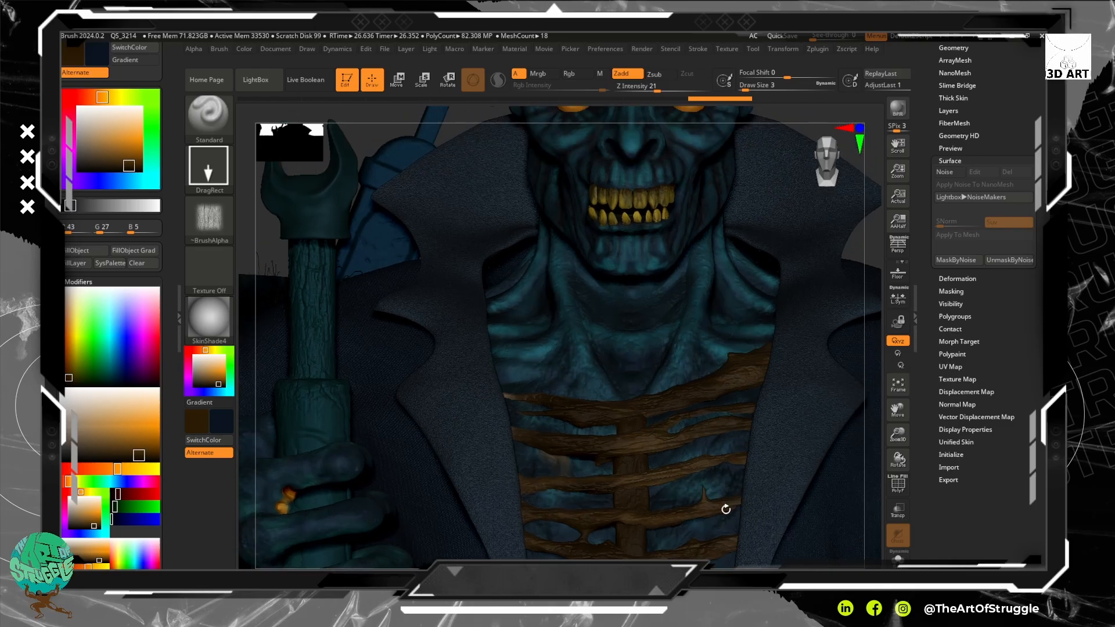
alt+drag(880, 148, 866, 169)
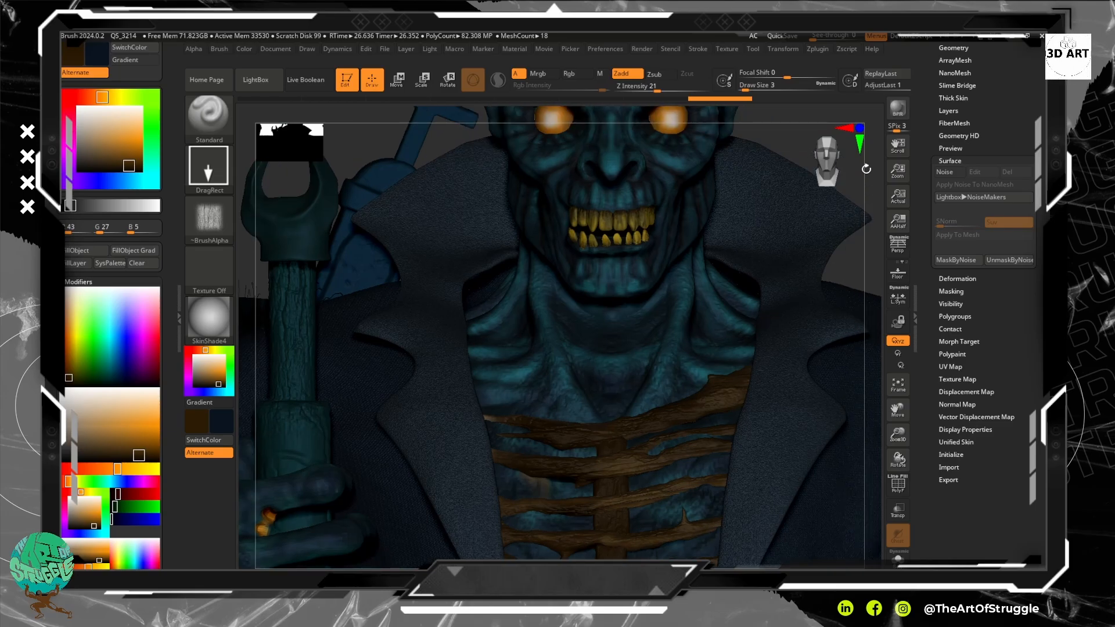
alt+drag(866, 169, 818, 213)
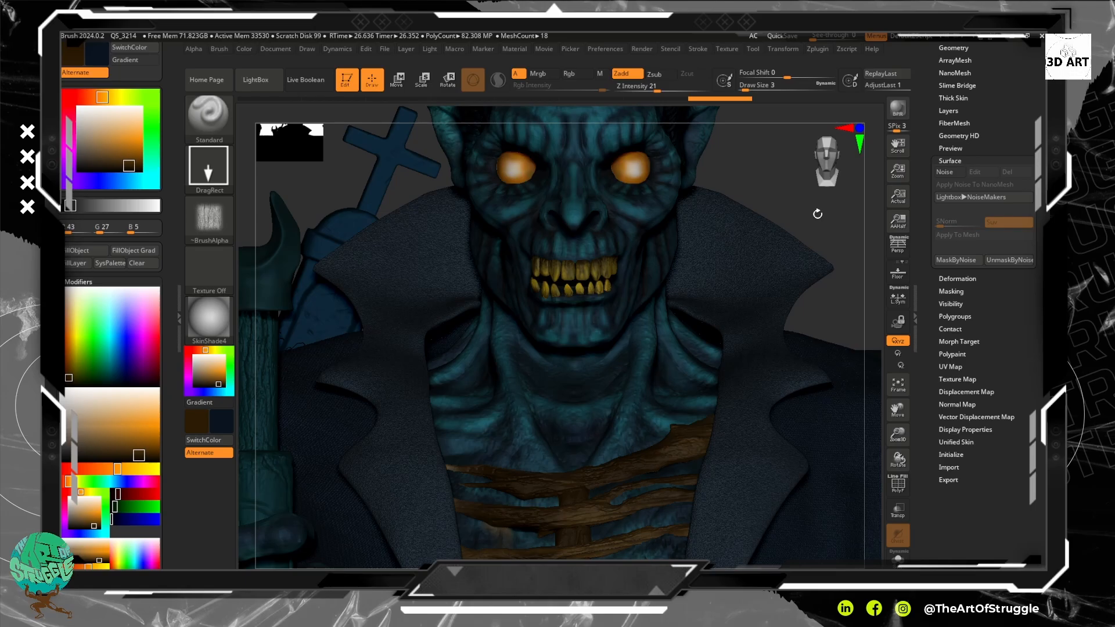
alt+drag(817, 214, 792, 239)
click(827, 165)
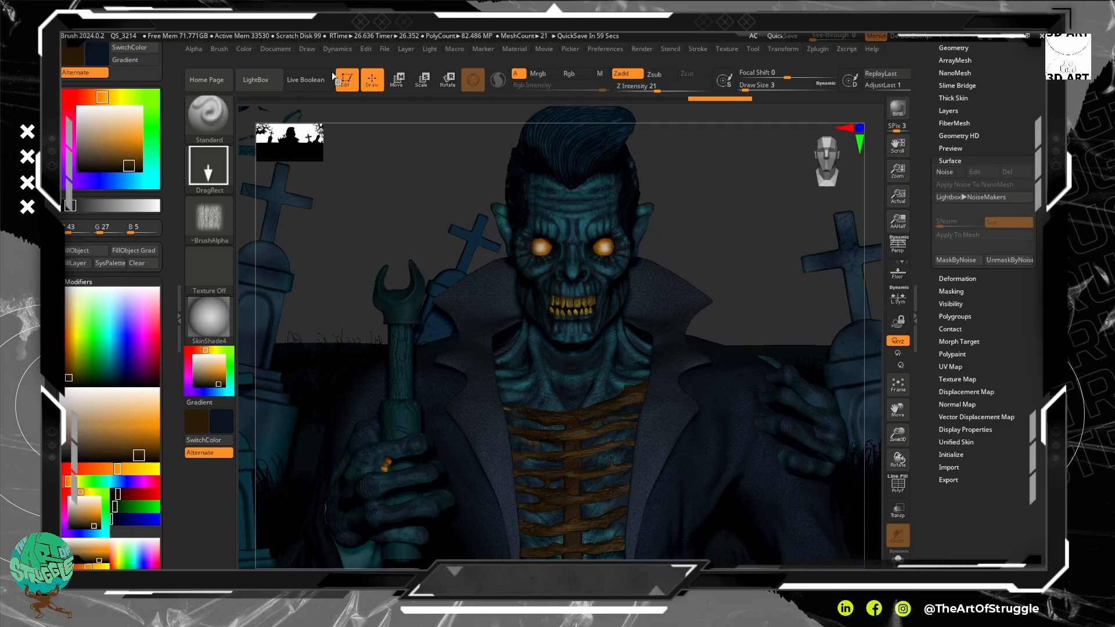
Switch on the second scene light alongside the main one and keep it selected for editing.
click(337, 50)
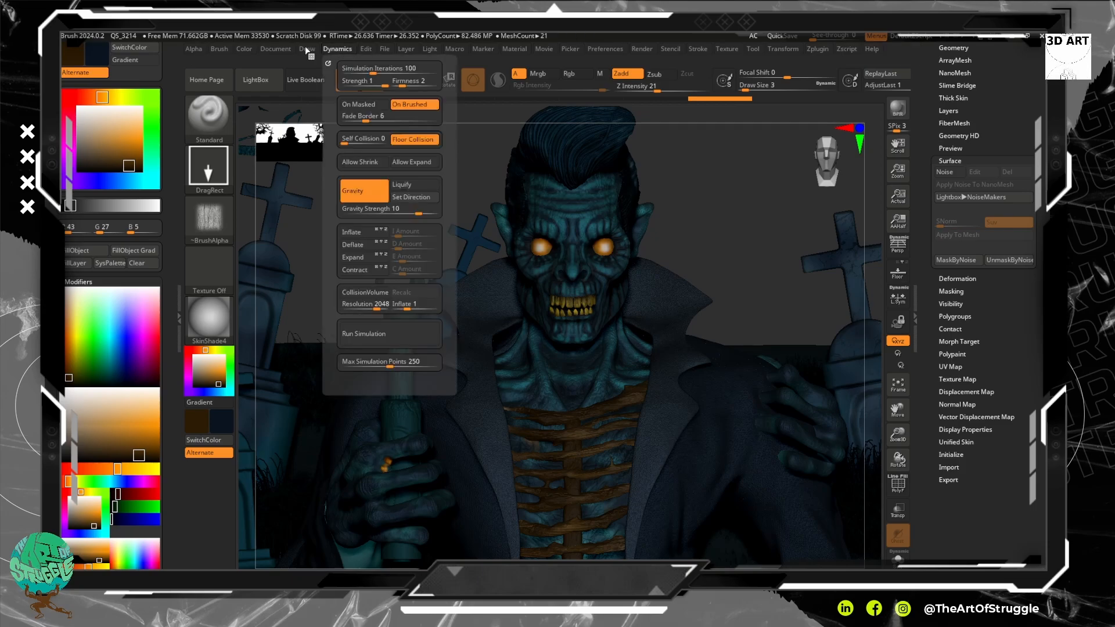
mouse_move(393, 52)
mouse_move(430, 50)
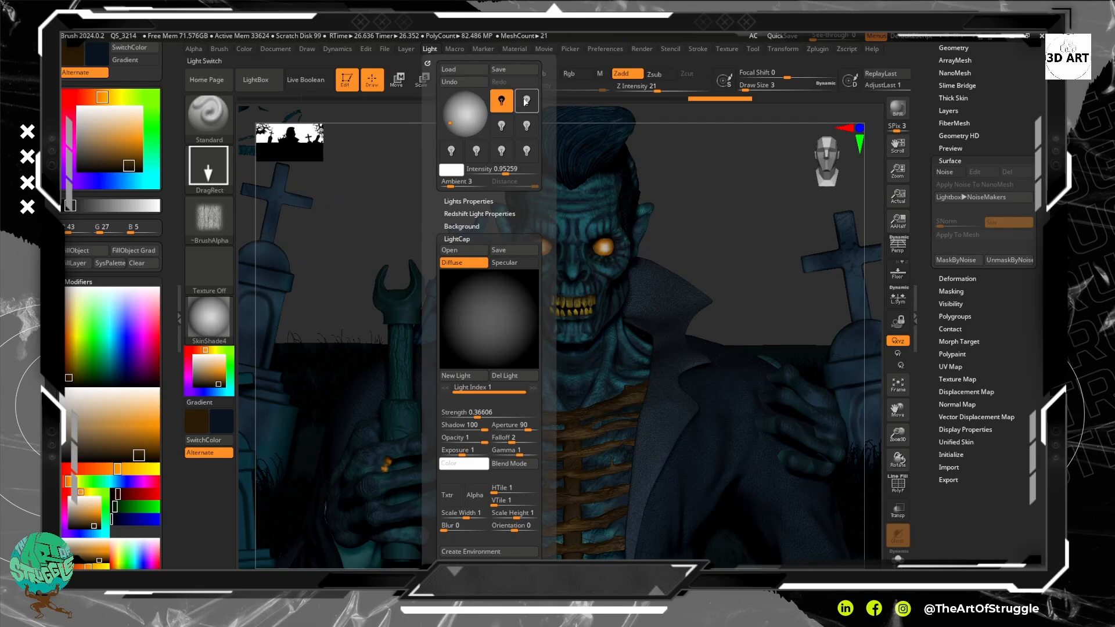
click(525, 102)
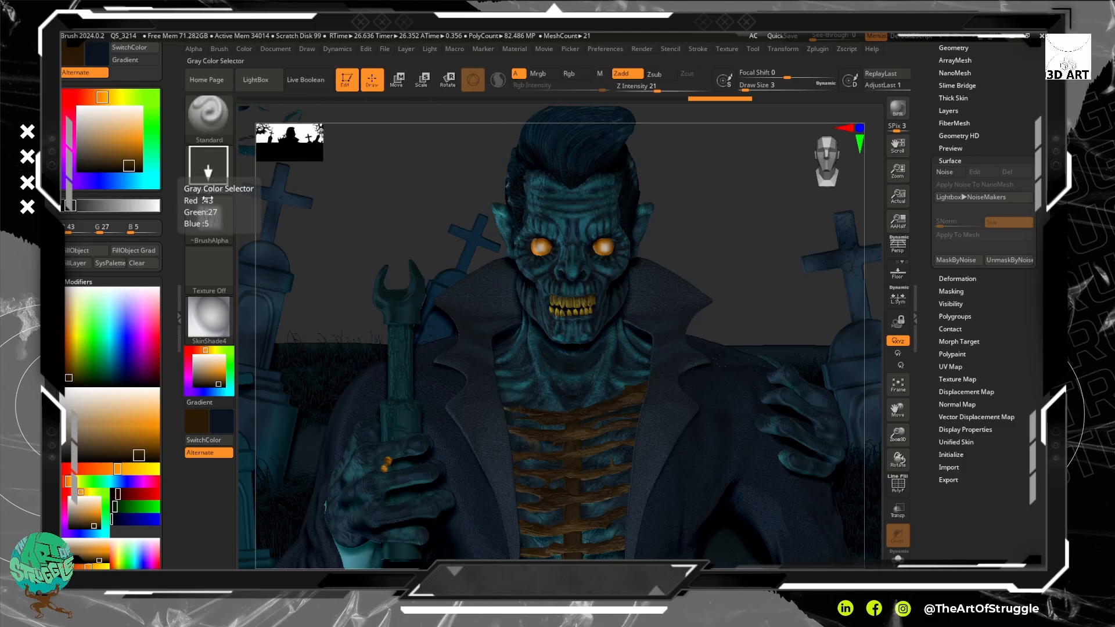
click(430, 51)
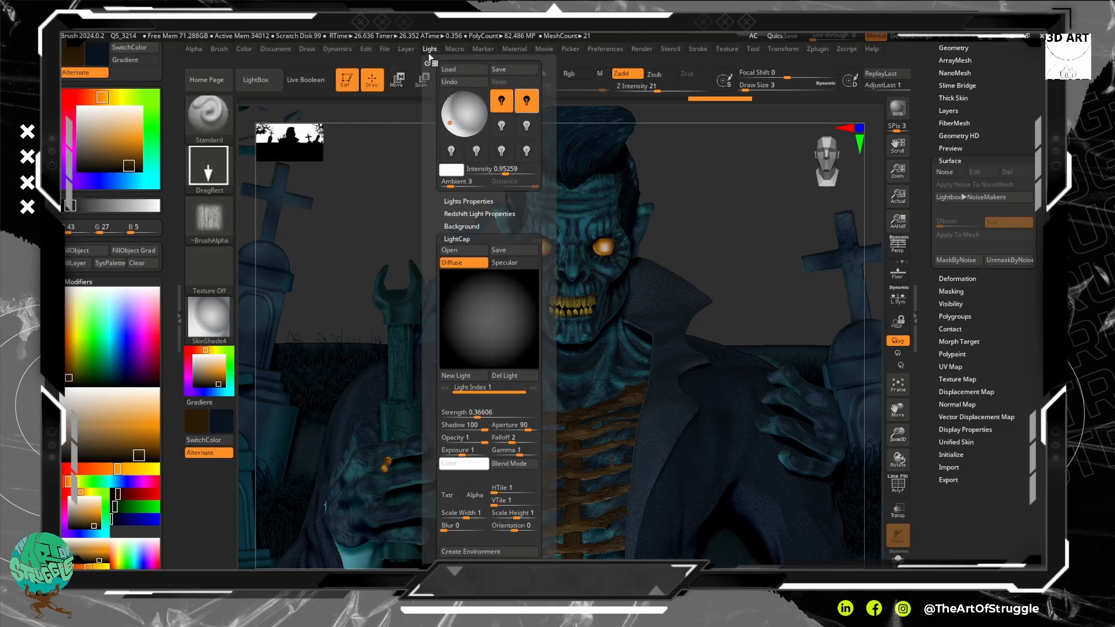
click(501, 126)
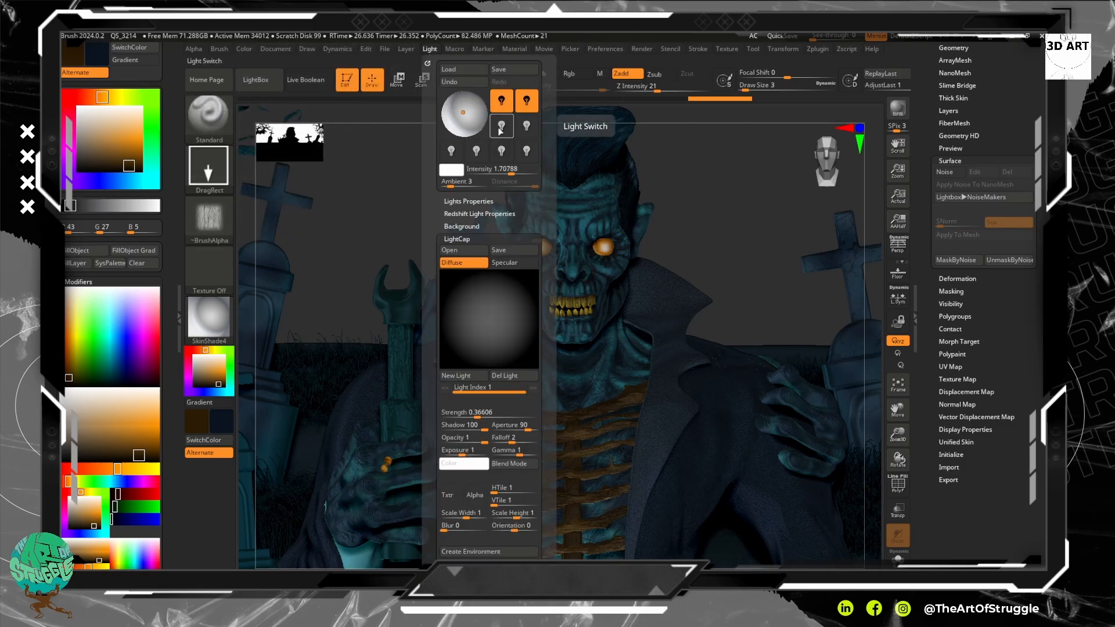
click(527, 100)
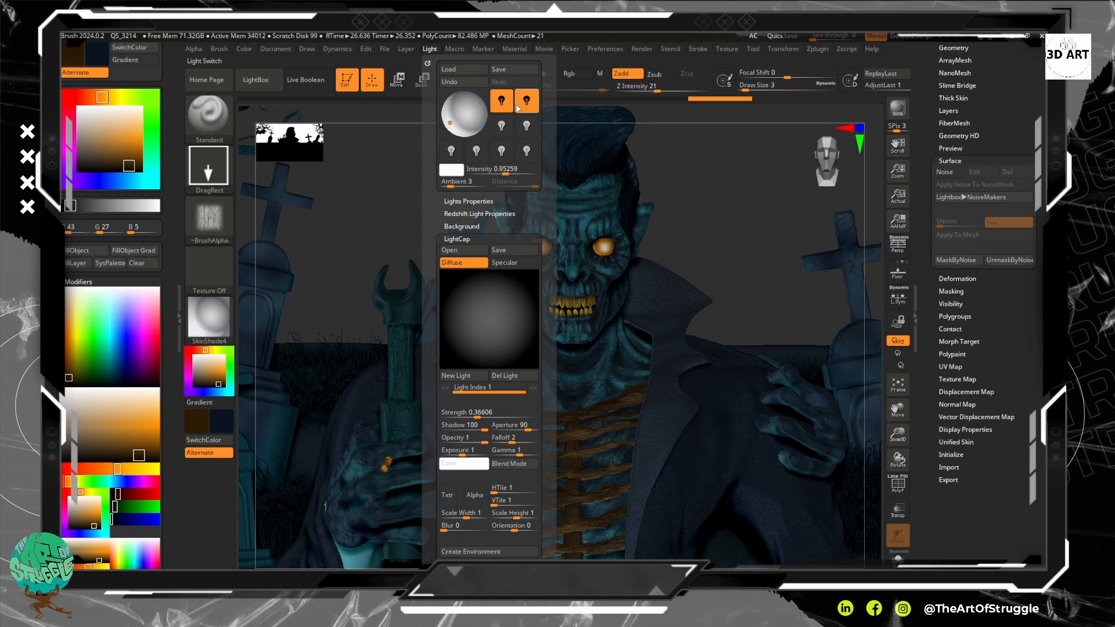
Place the second light at the right edge of the light sphere and the first light at its left edge.
drag(453, 123, 476, 130)
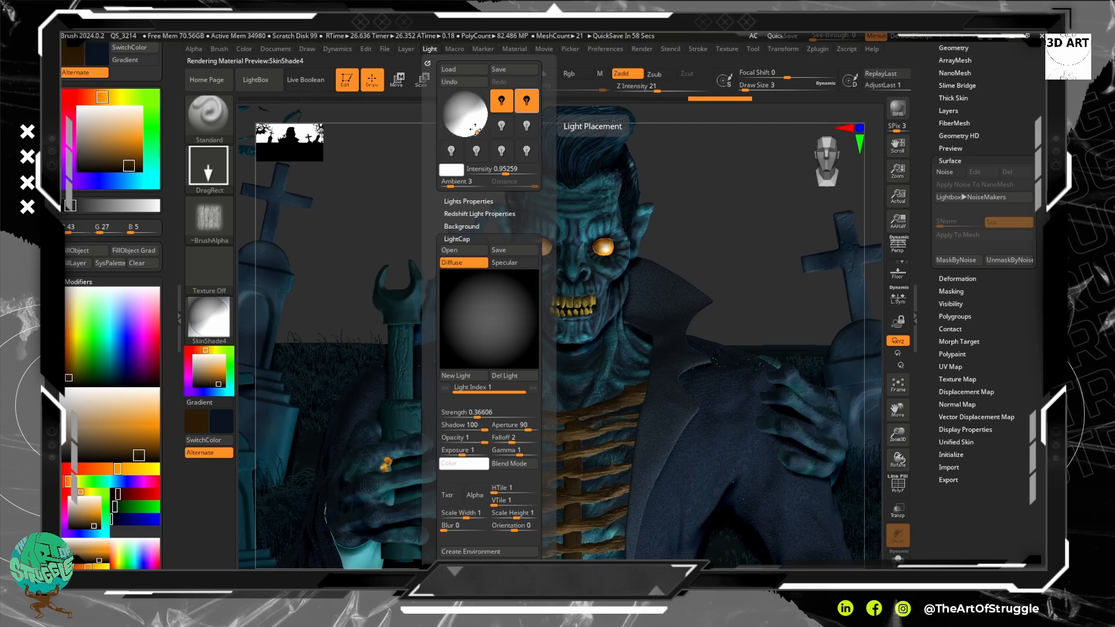
drag(475, 126, 485, 117)
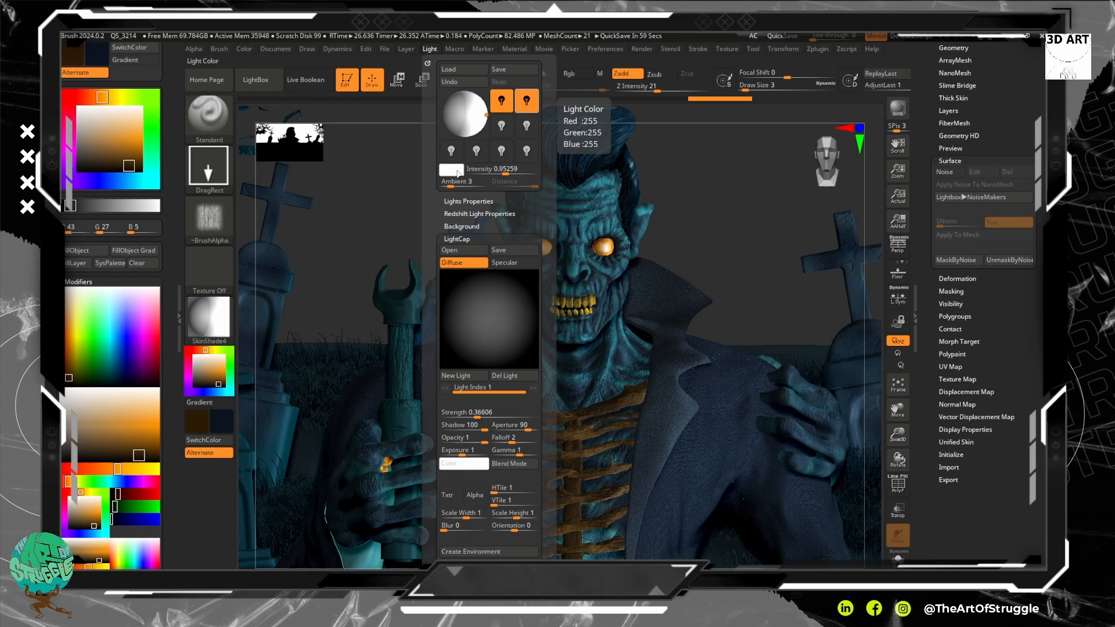
click(502, 104)
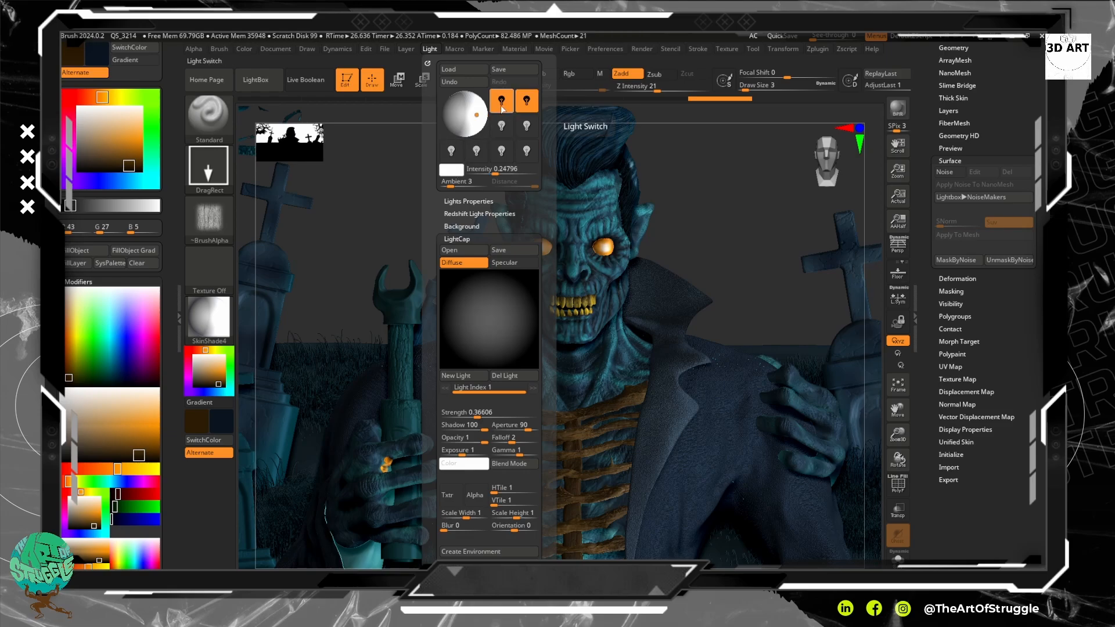
drag(477, 115, 445, 116)
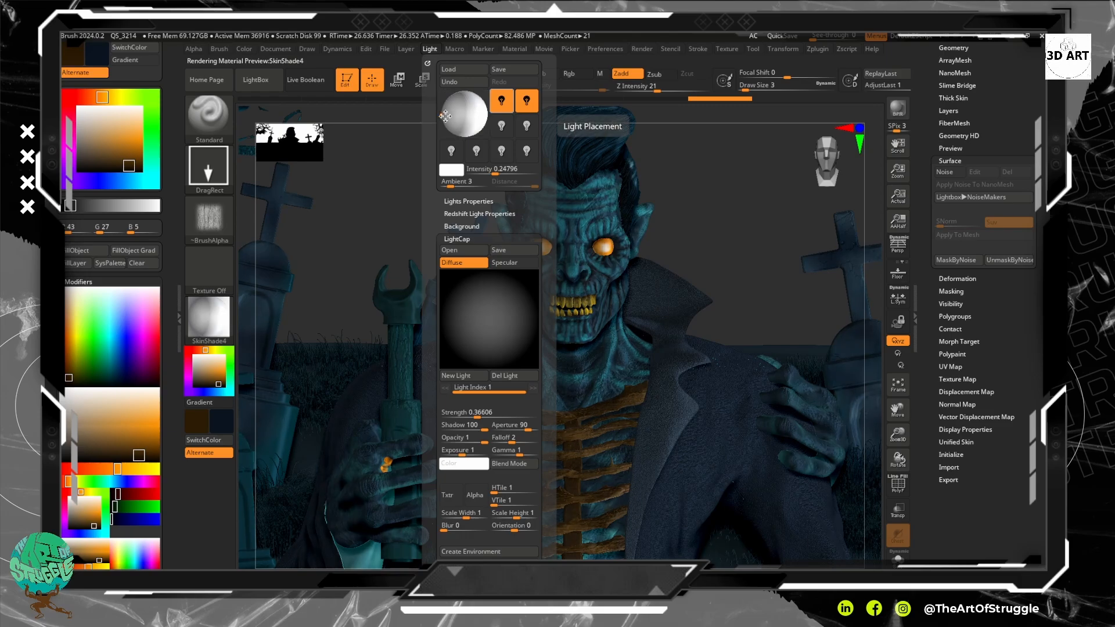
Switch on the third scene light and set its intensity to about 0.8.
click(501, 129)
click(502, 127)
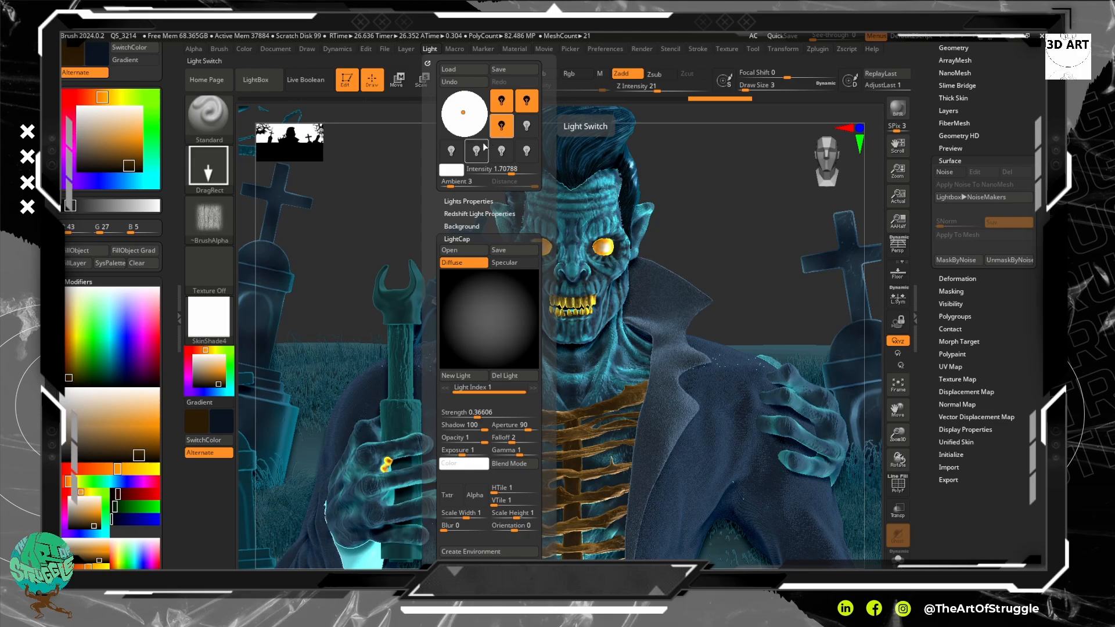
drag(502, 170, 504, 172)
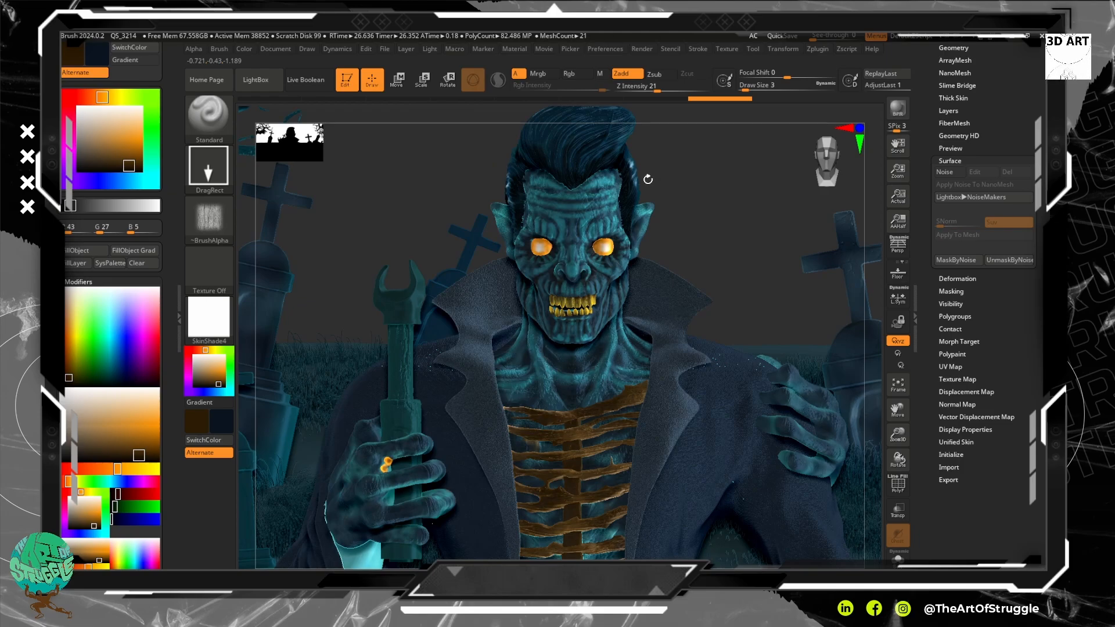
Add a second LightCap light and set the first LightCap light's strength to 0.767.
click(427, 50)
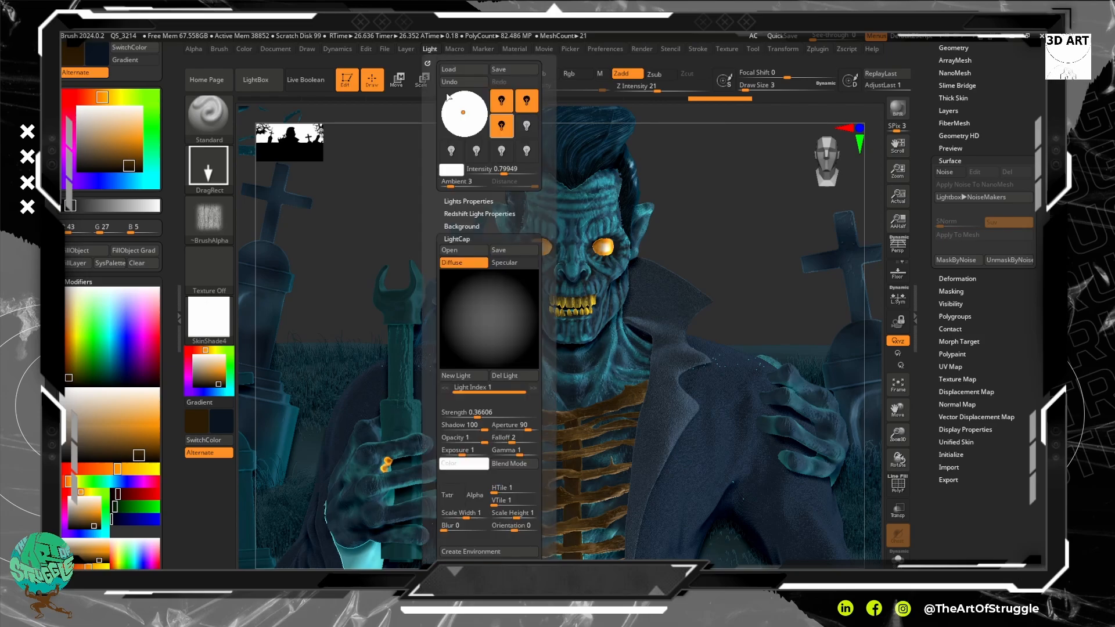
click(463, 376)
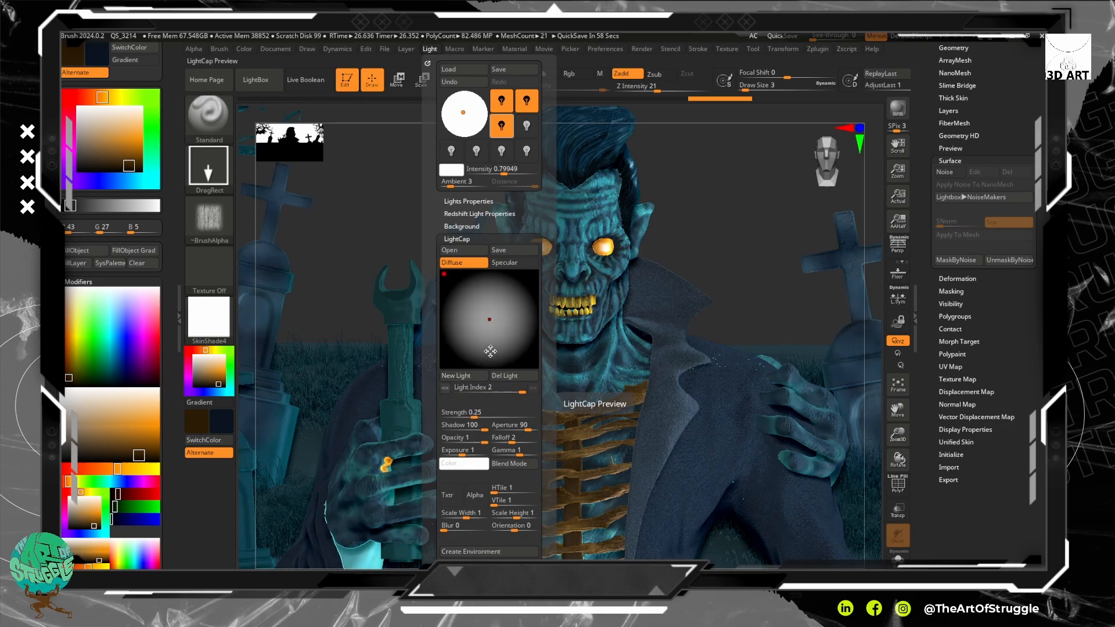
drag(472, 388, 483, 416)
click(486, 413)
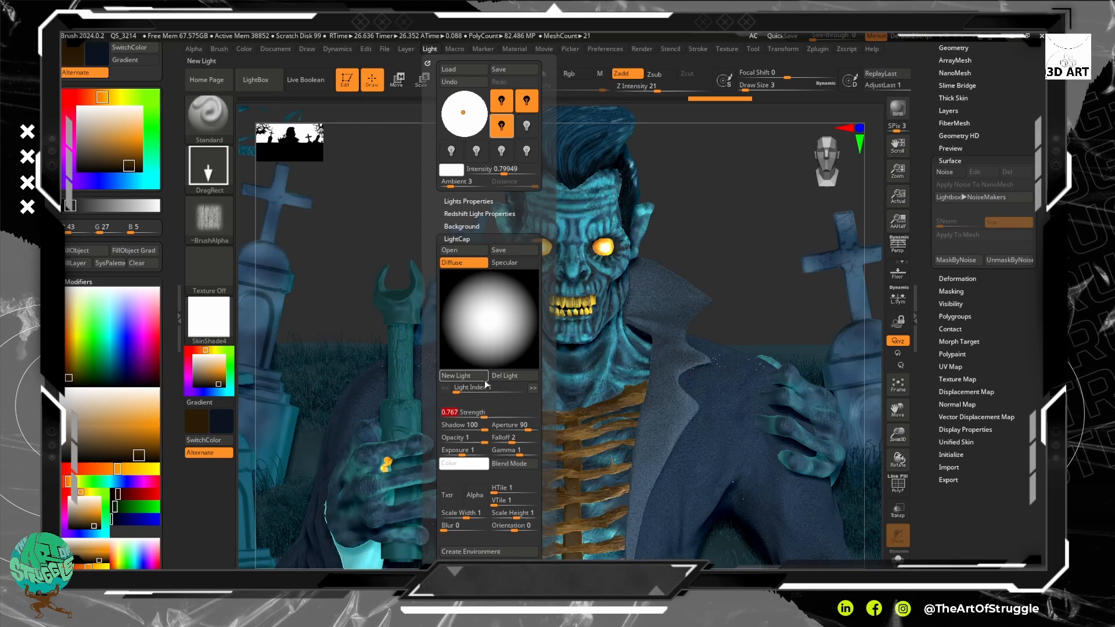
Move the second LightCap light toward the upper left of the preview sphere and colour it light blue.
click(477, 389)
click(481, 389)
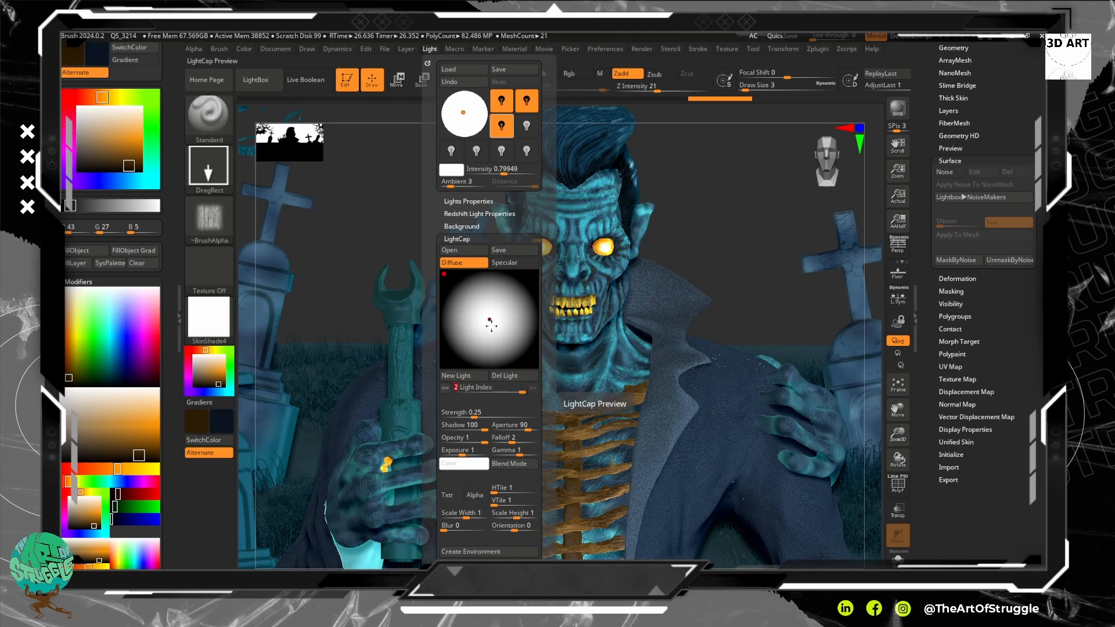
drag(490, 318, 470, 305)
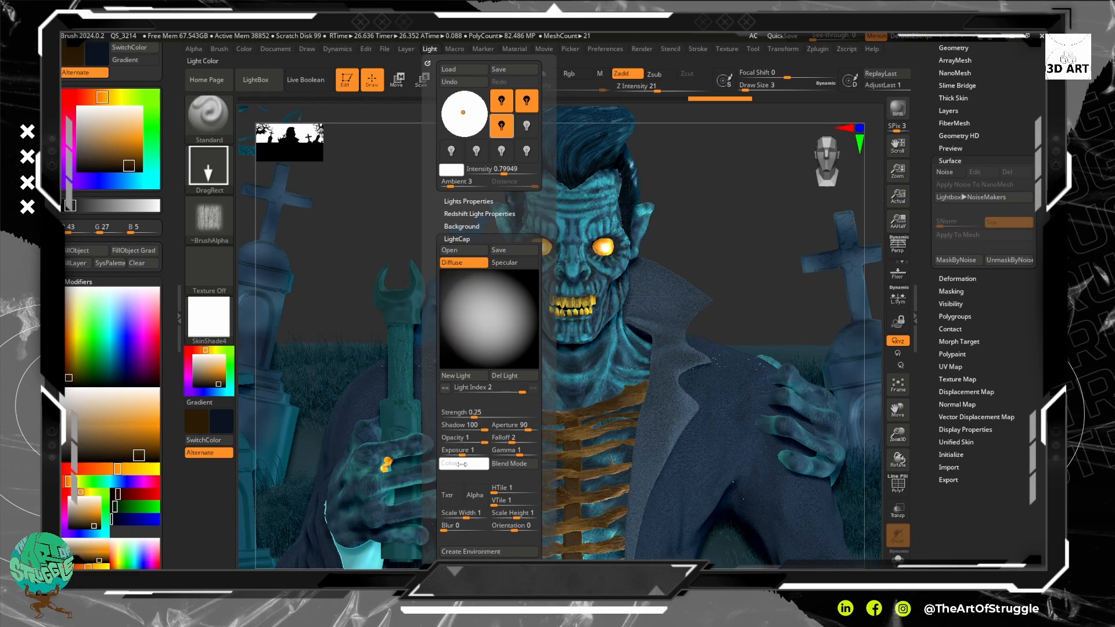
click(462, 464)
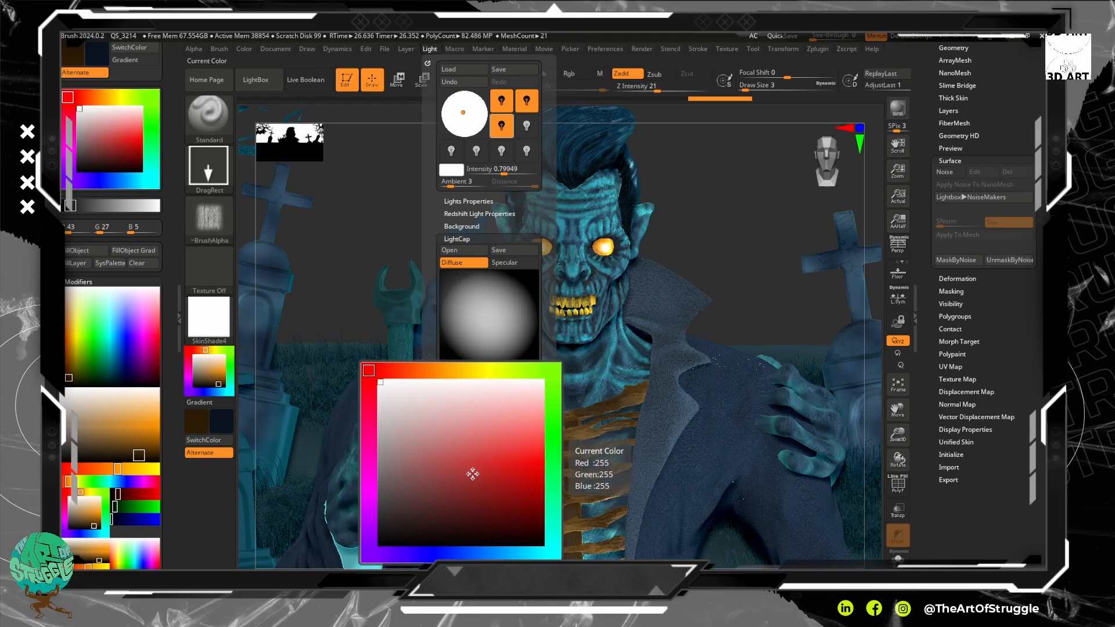
click(503, 553)
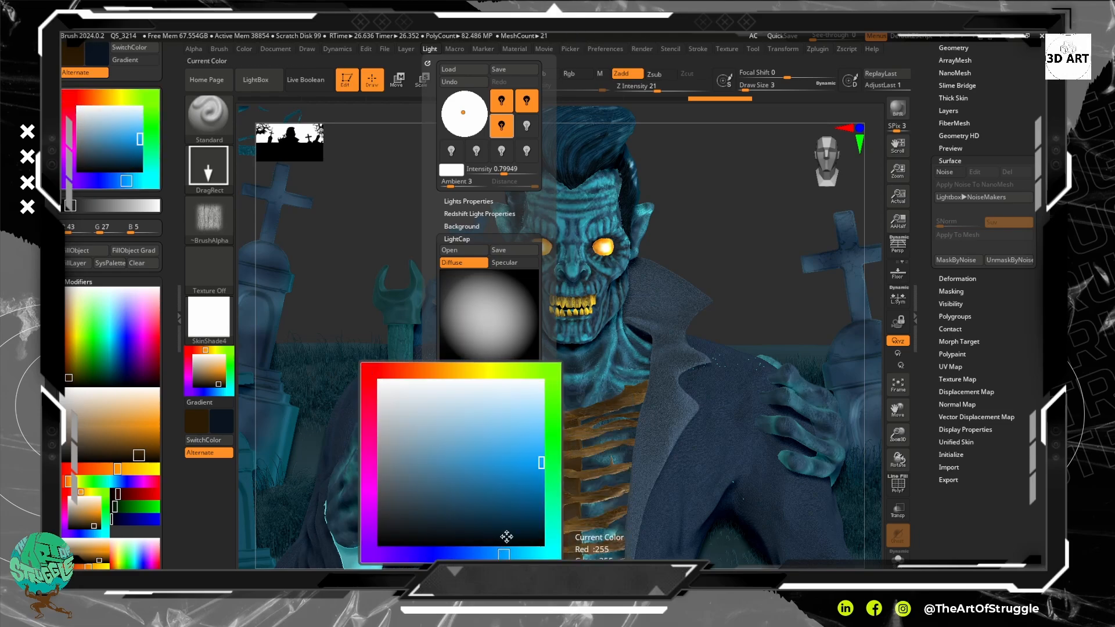
click(477, 439)
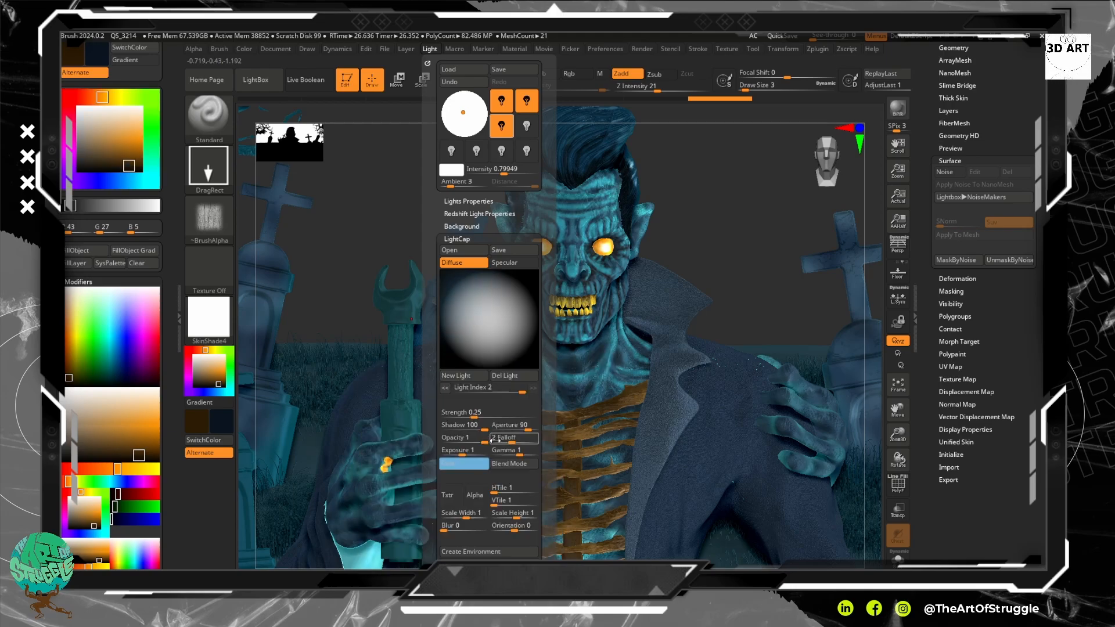
Give the blue LightCap light the Overlay blend mode and a strength of about 1.43, and shift it to the sphere's left side.
click(514, 464)
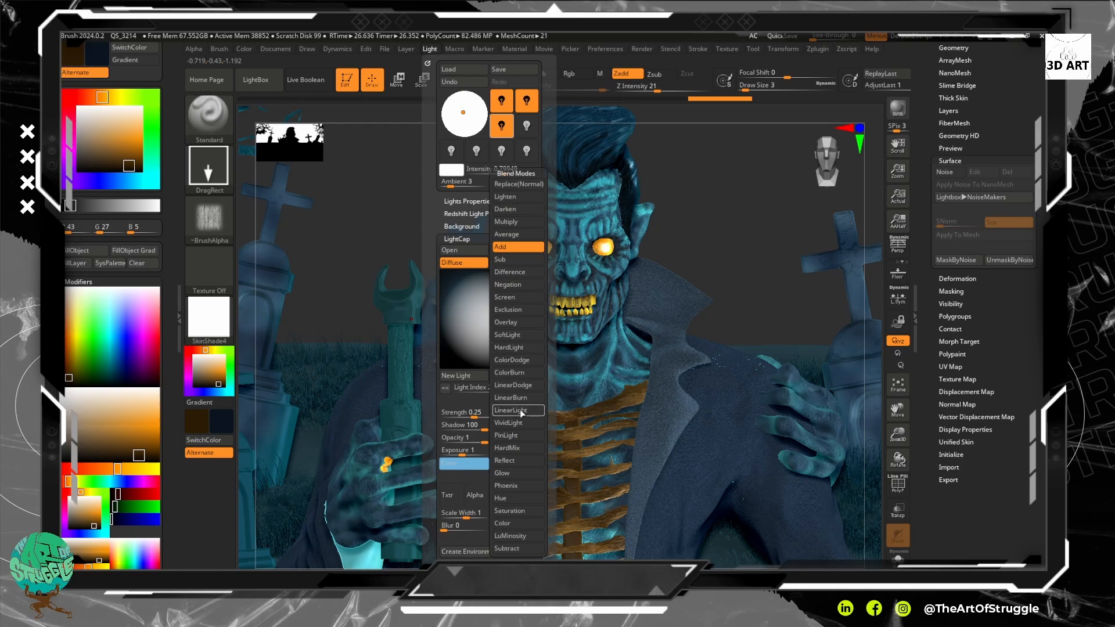
click(516, 325)
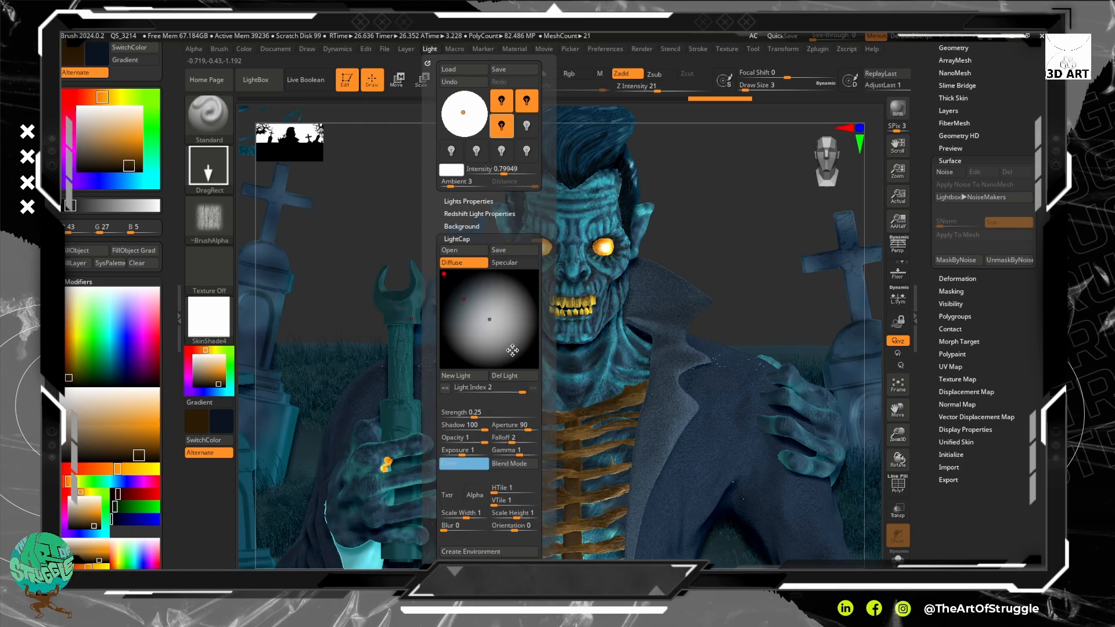
drag(475, 413, 494, 412)
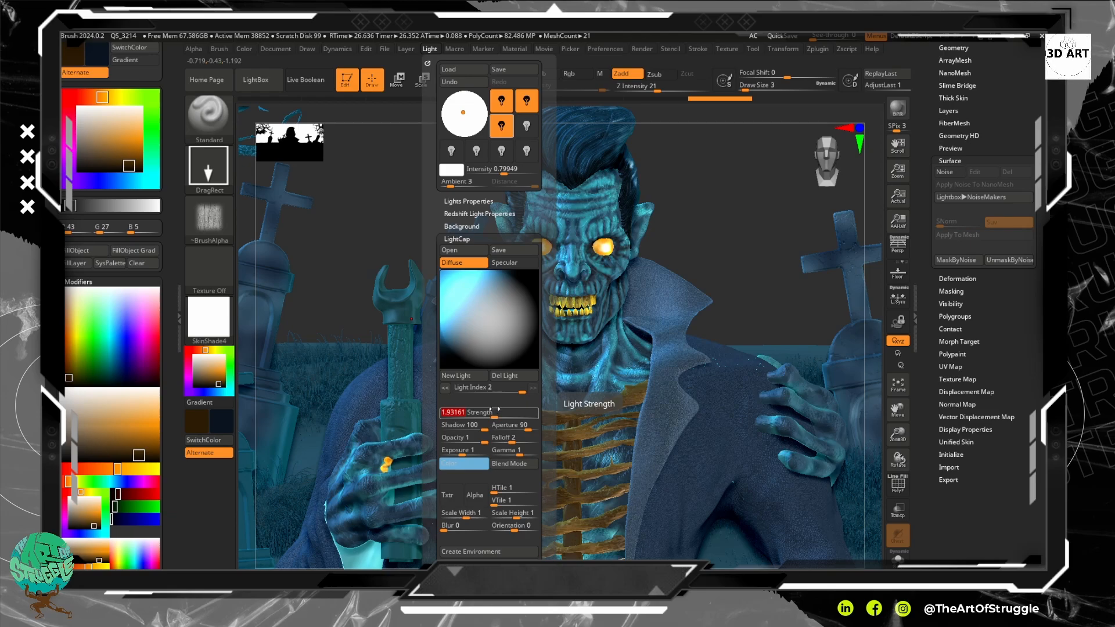
drag(493, 412, 490, 412)
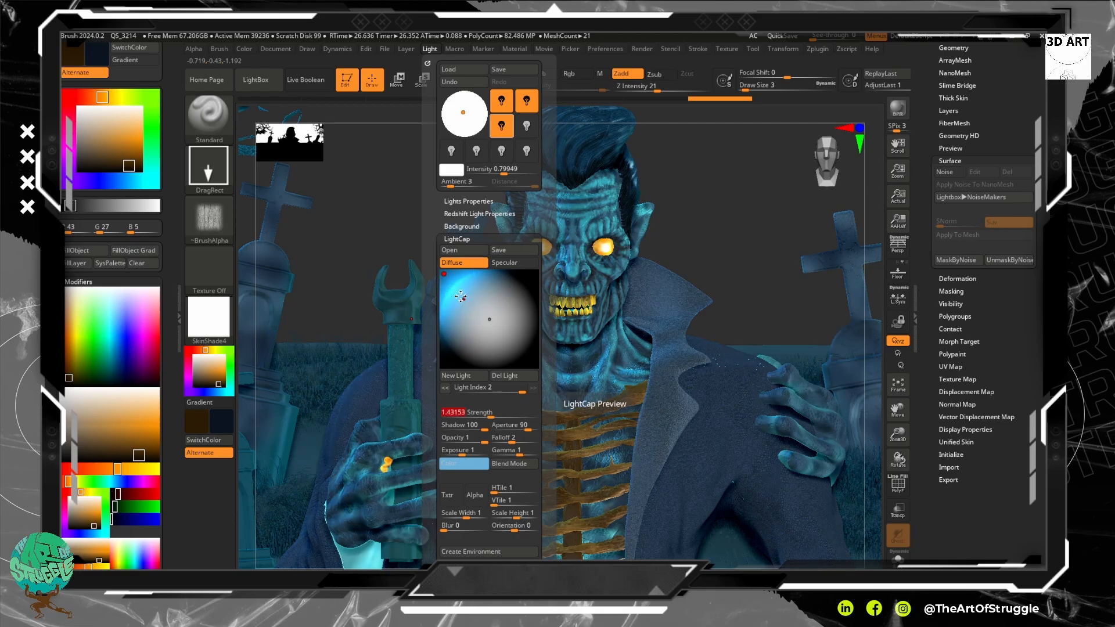
drag(460, 297, 468, 315)
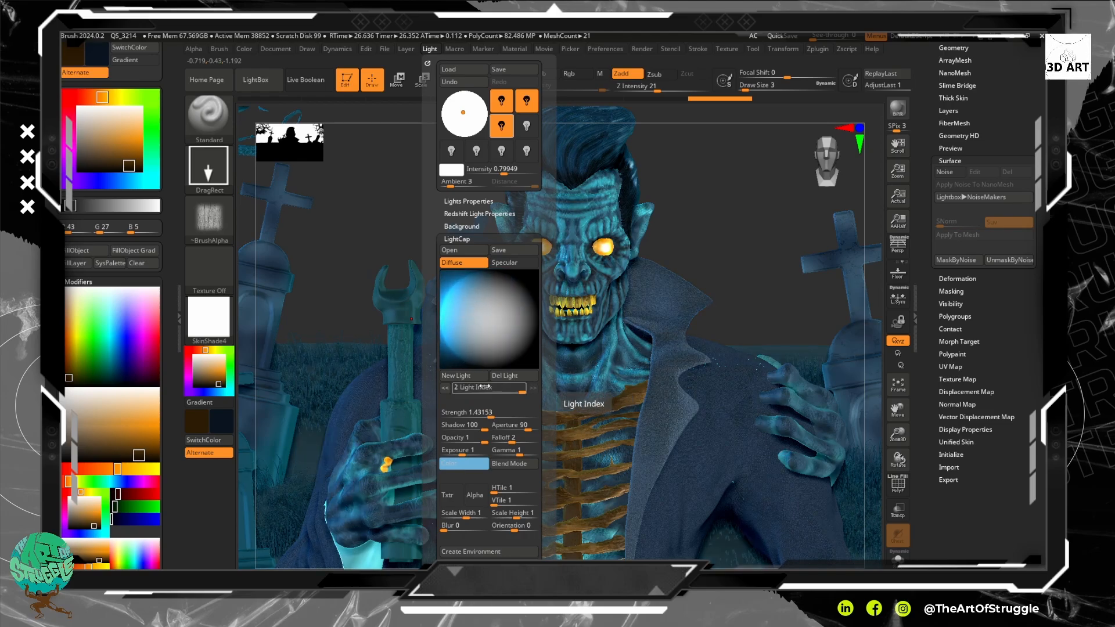
Add another LightCap light, and shift the first light to the preview sphere's right side with a strength of about 0.94.
click(459, 376)
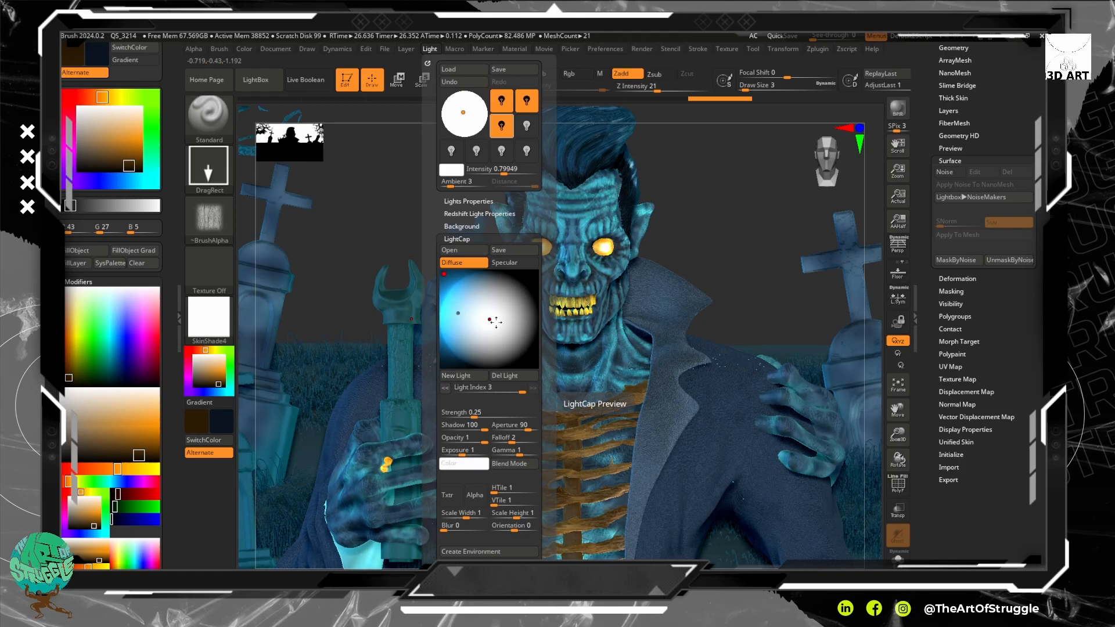
mouse_move(490, 318)
mouse_down()
mouse_move(515, 319)
mouse_move(511, 355)
mouse_up()
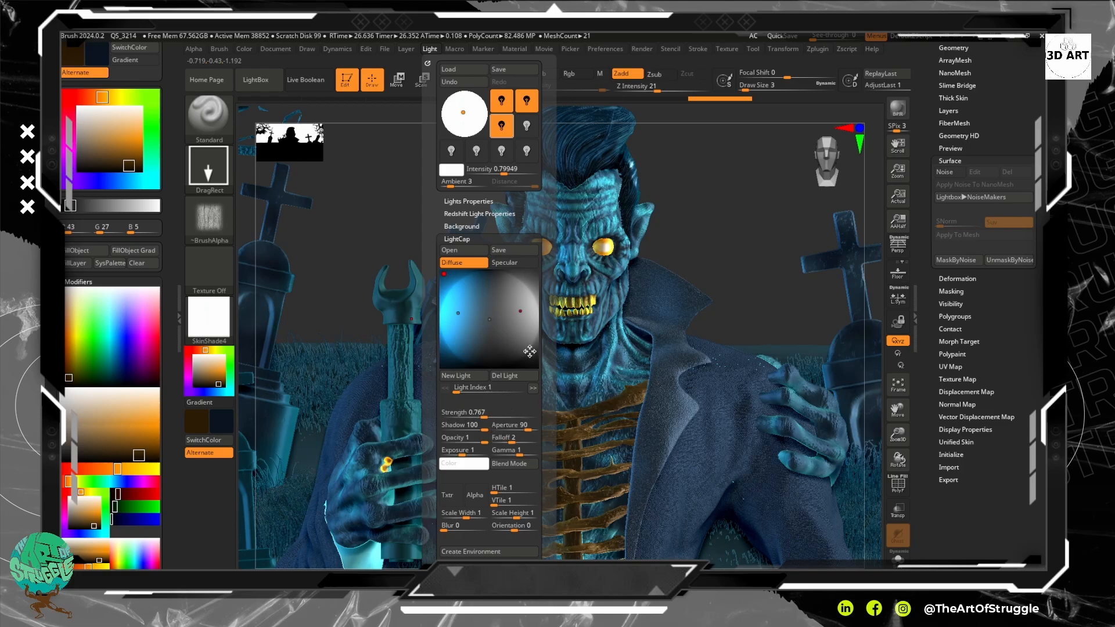
drag(483, 416, 487, 415)
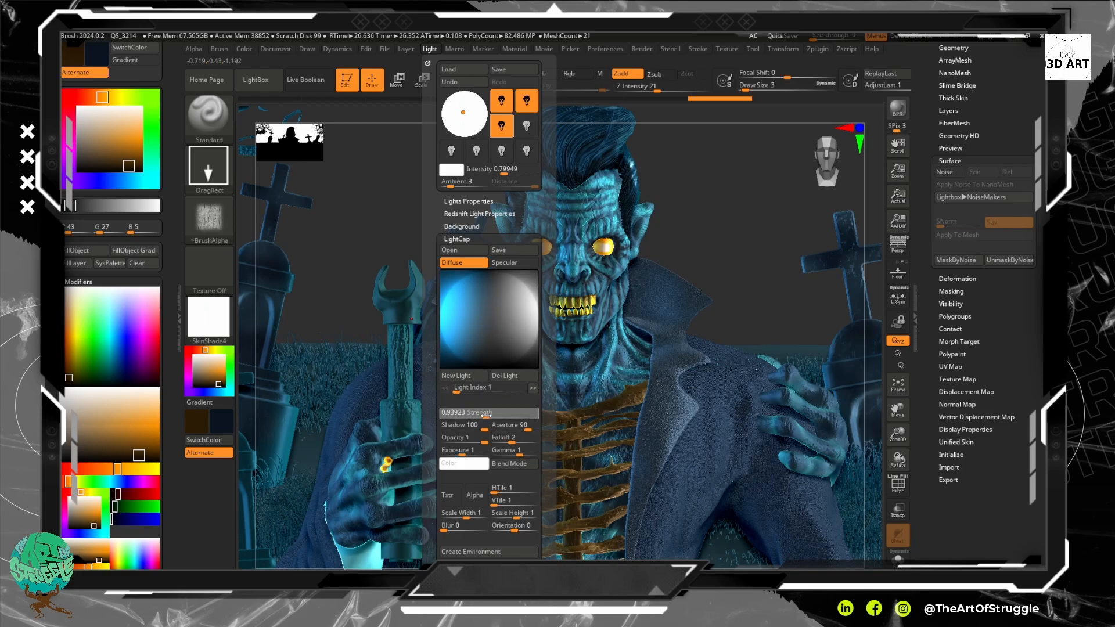
click(487, 416)
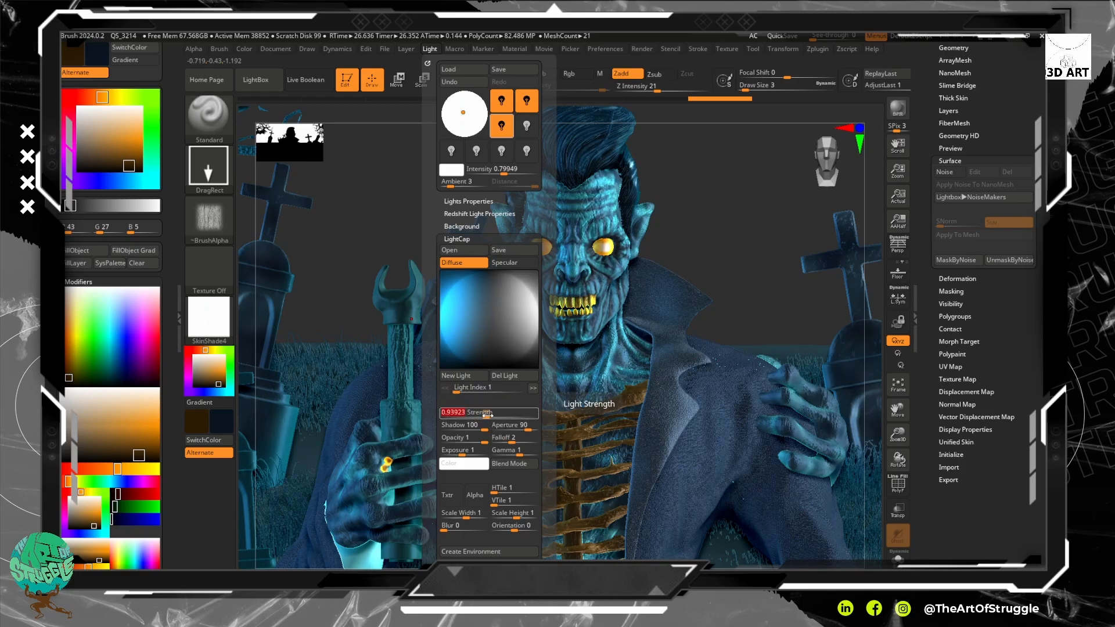
Raise the strength of the white LightCap light at the centre of the preview sphere to about 0.52.
click(477, 374)
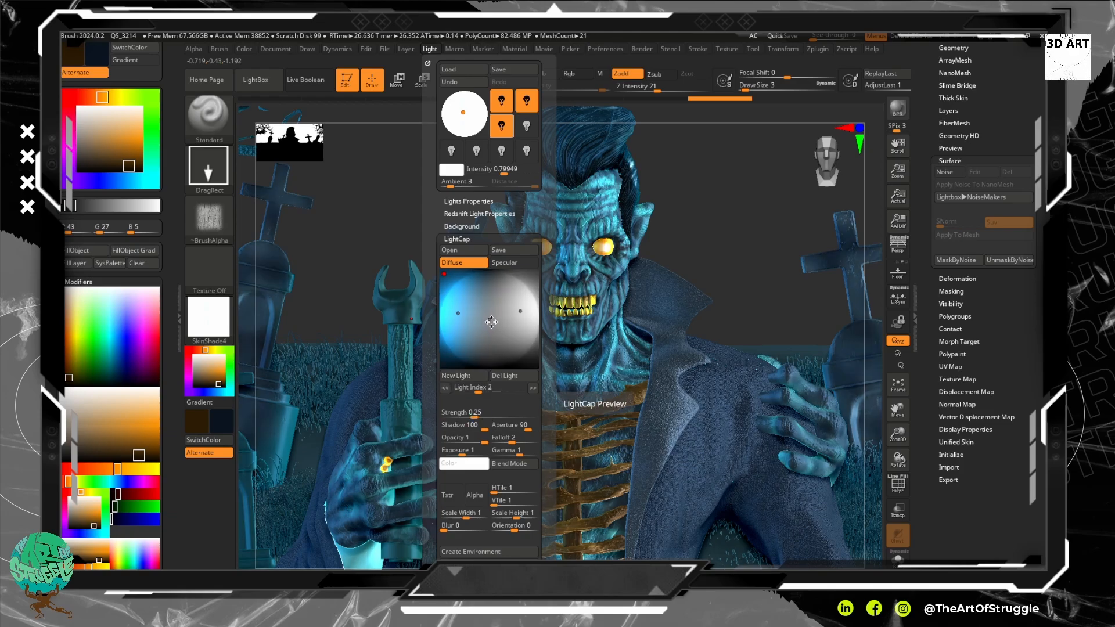
drag(475, 413, 484, 415)
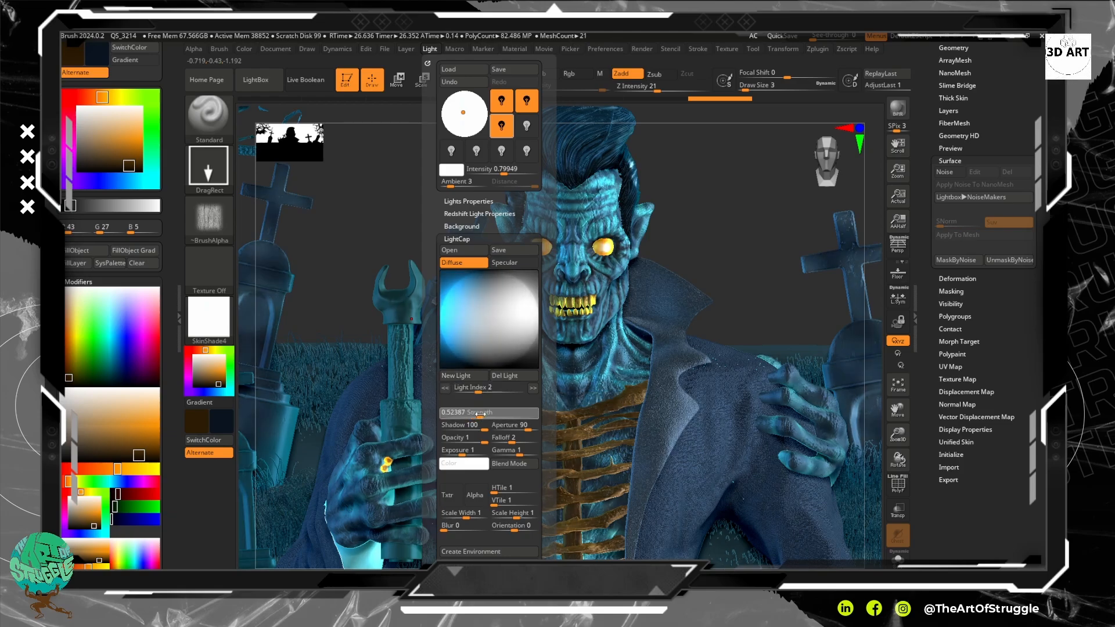
click(479, 414)
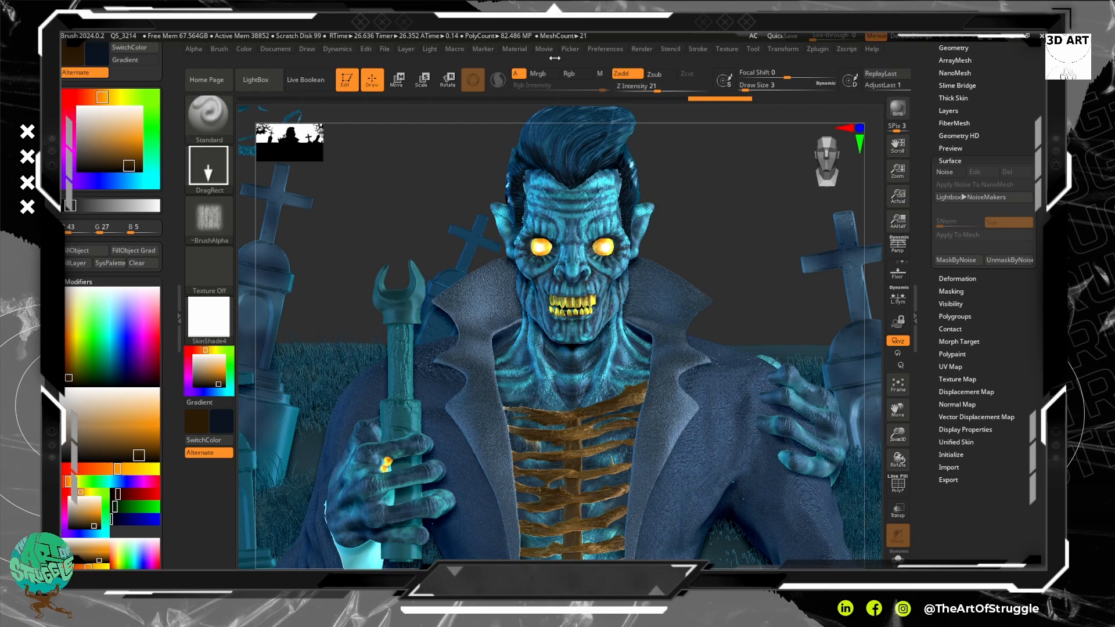
Set the render quality to Best and start a BPR render of the zombie scene.
click(641, 49)
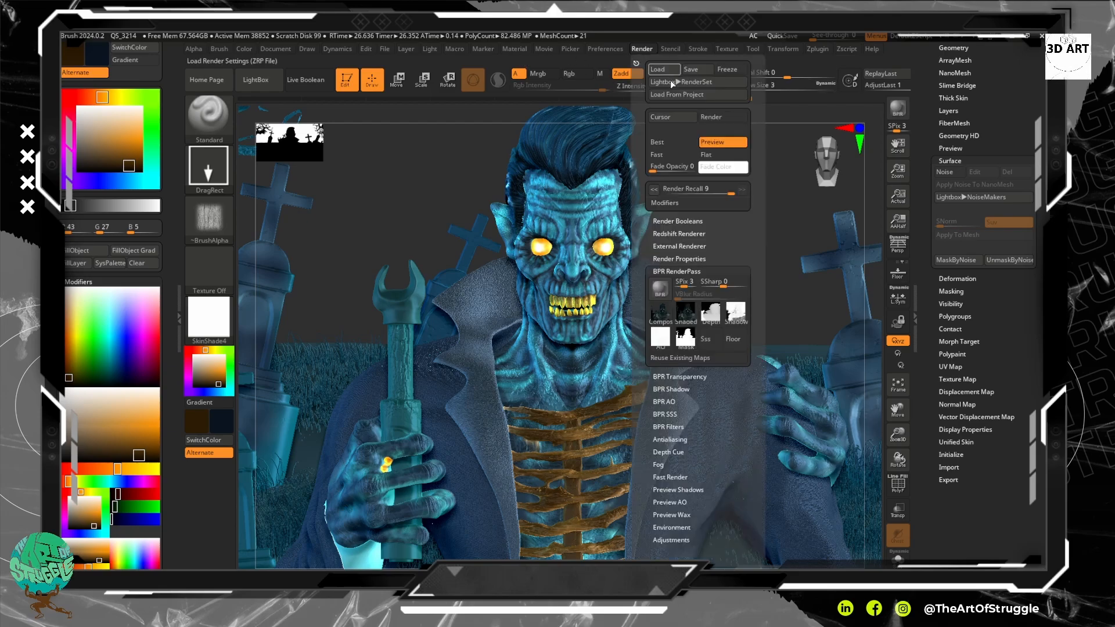
click(669, 141)
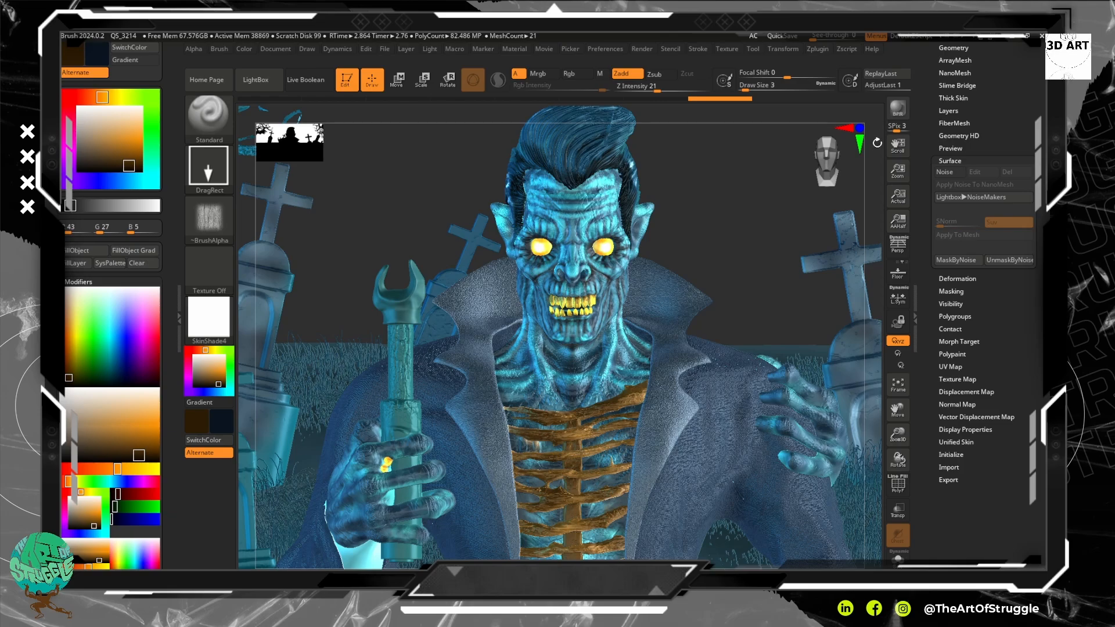
click(897, 108)
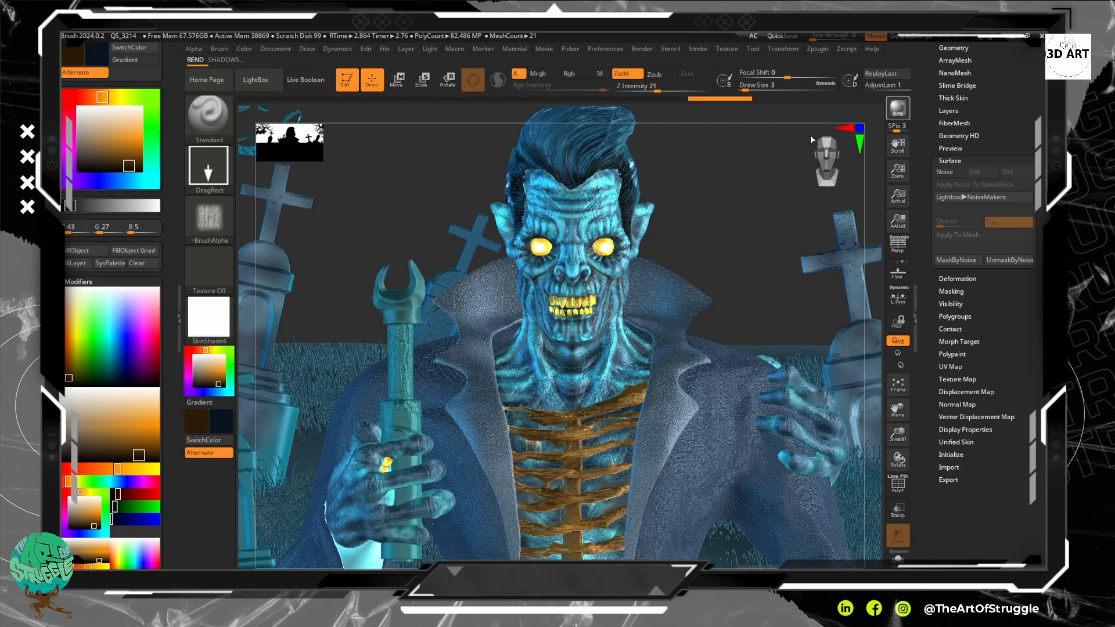